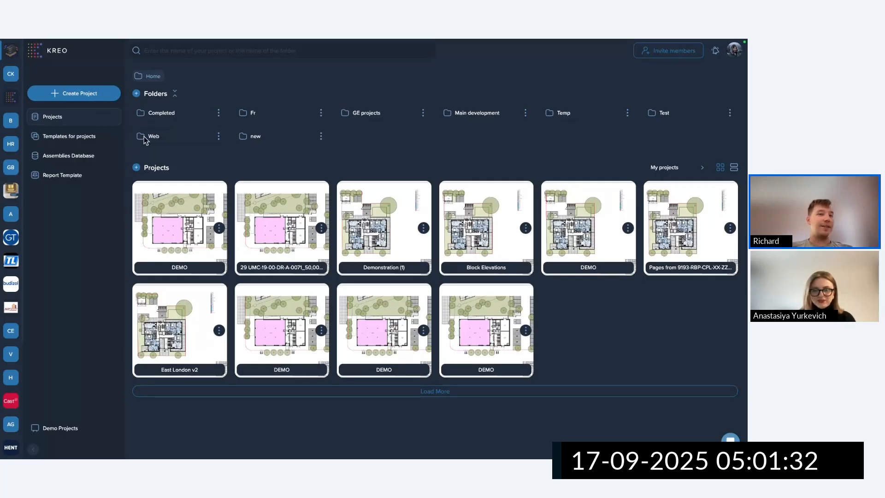
Upload Demo London.pdf and create a new project from it named Demo London.
left_click(83, 95)
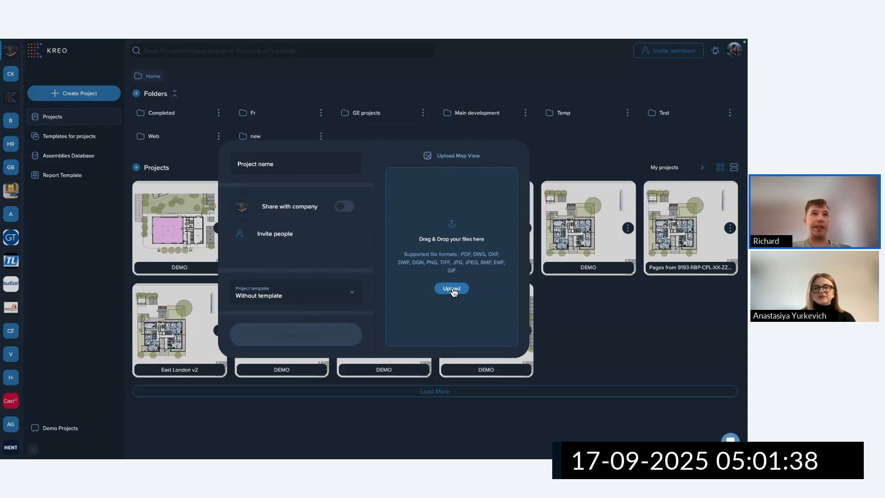
left_click(451, 289)
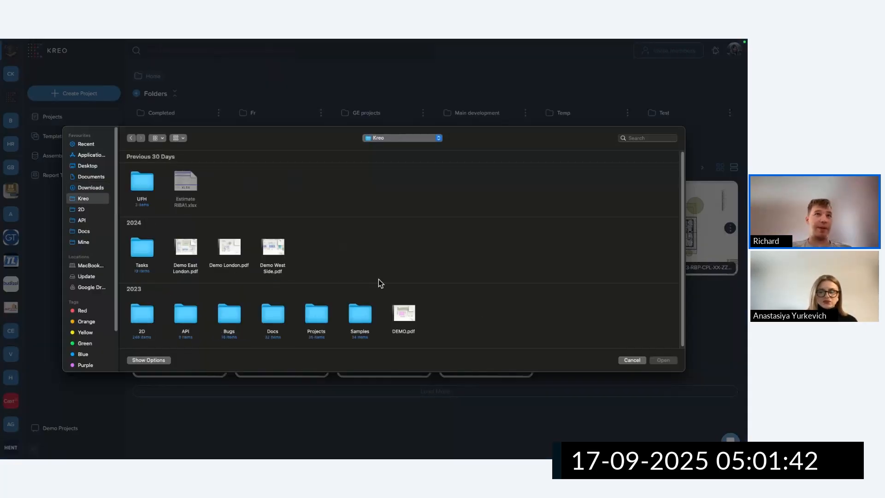
left_click(229, 251)
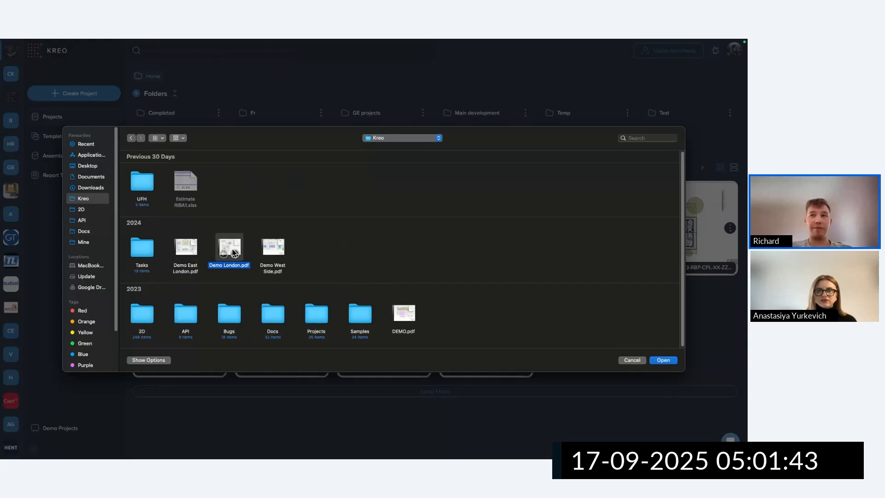
left_click(675, 361)
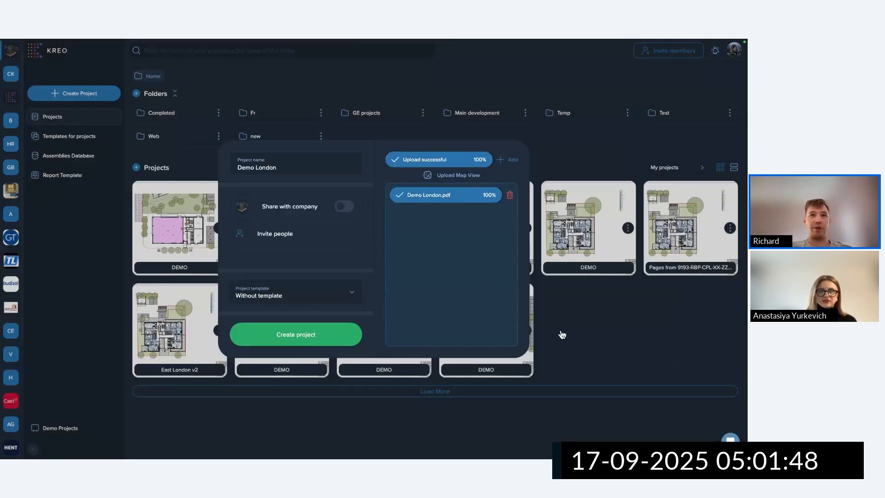
left_click(308, 341)
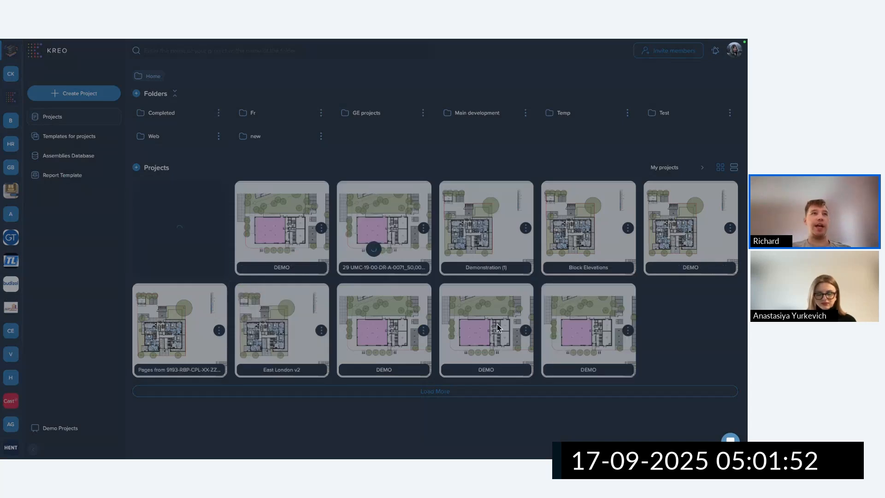
Open the Demo London project and apply the 1:100 preset scale to page 1.
left_click(219, 232)
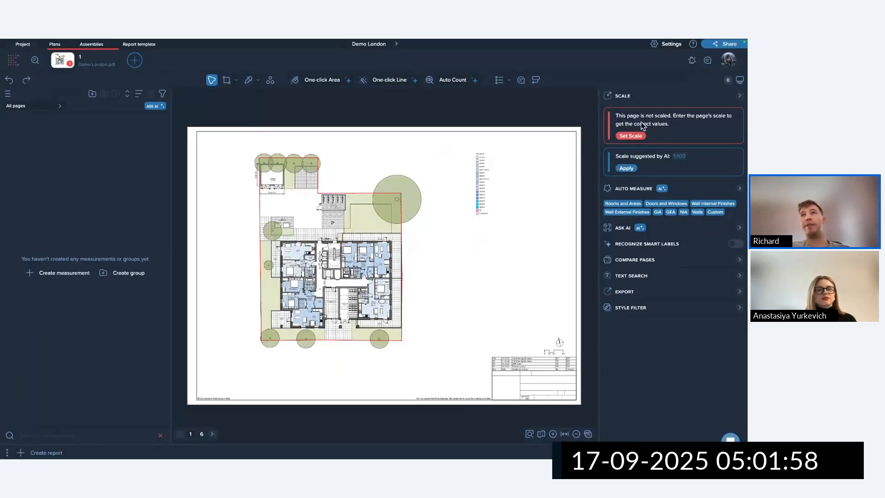
left_click(633, 136)
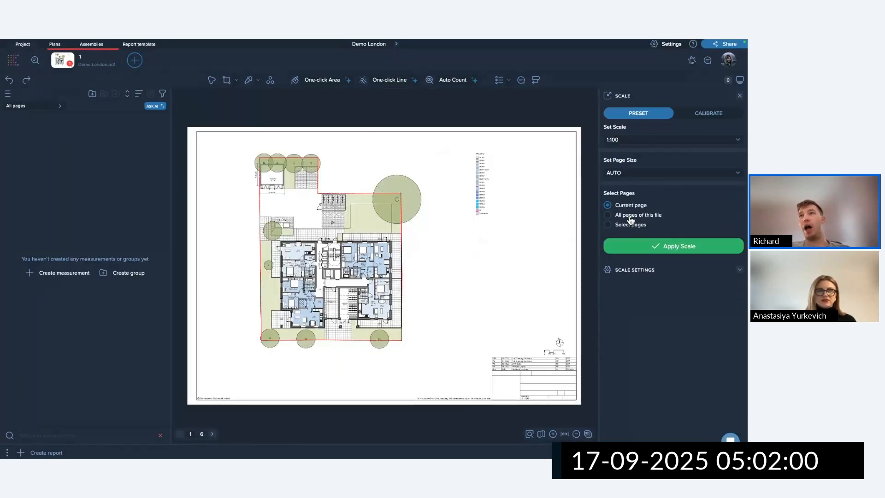
left_click(678, 245)
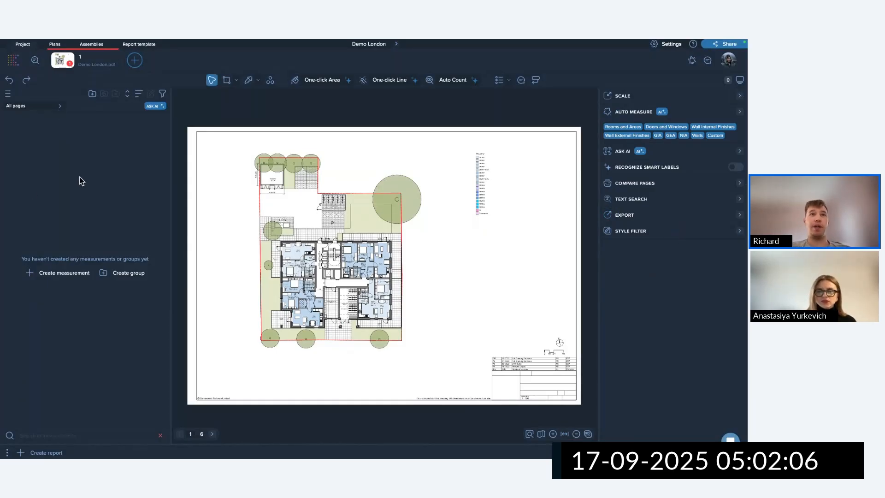
scroll(318, 290, "up", 3)
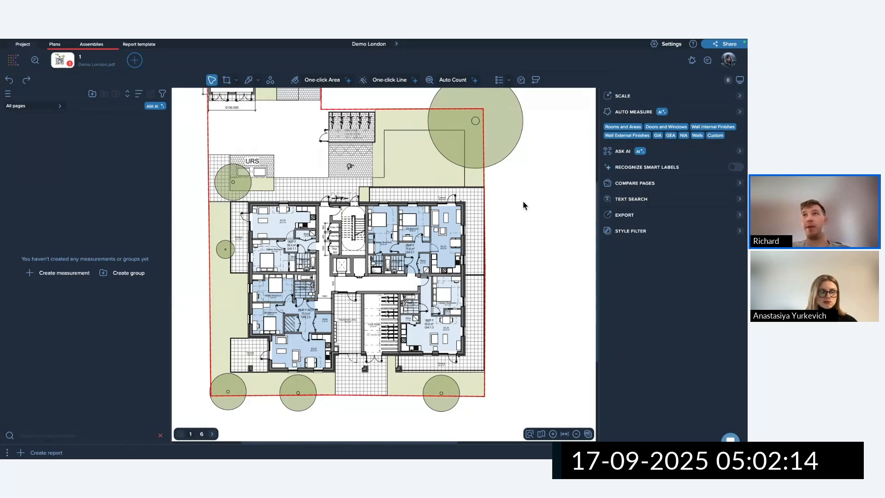
Run Rooms and Areas auto-measure with Rename with AI off and By Appearance on.
left_click(619, 128)
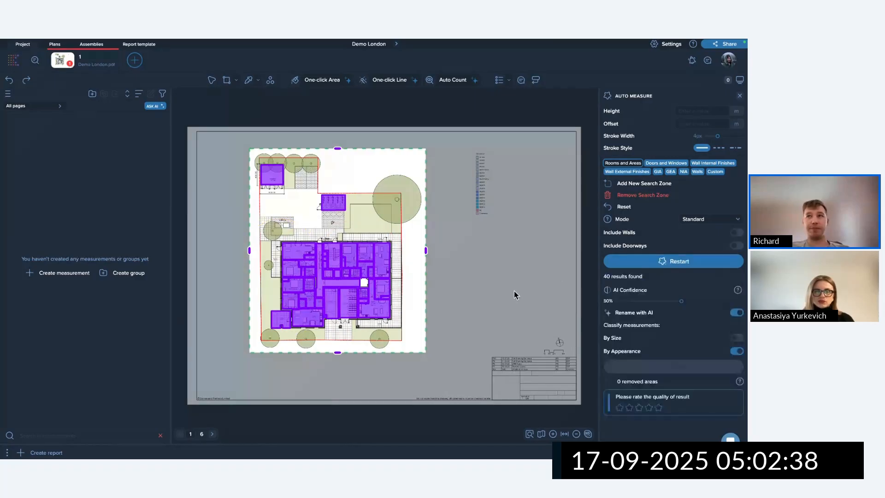
left_click(735, 313)
left_click(736, 325)
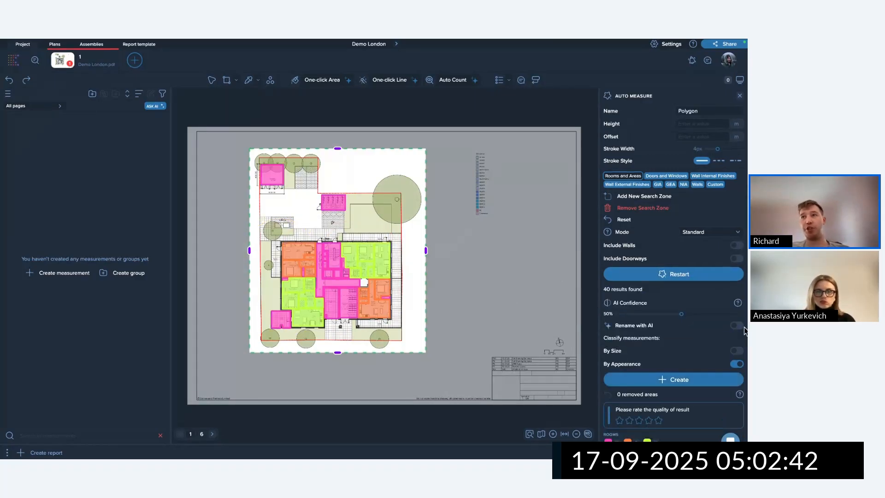
left_click(736, 363)
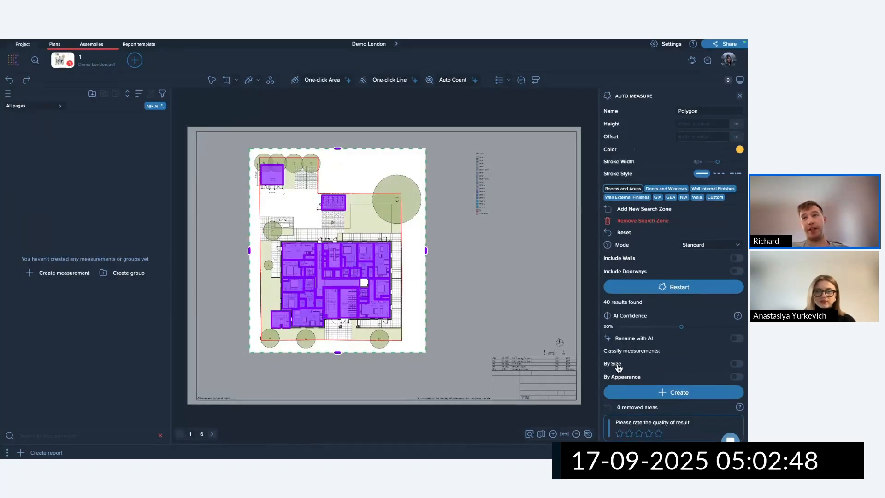
left_click(736, 378)
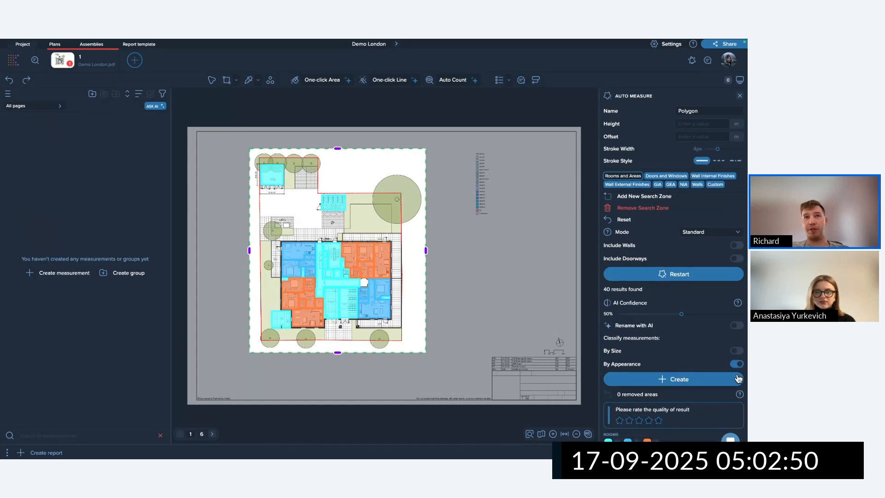
left_click(678, 382)
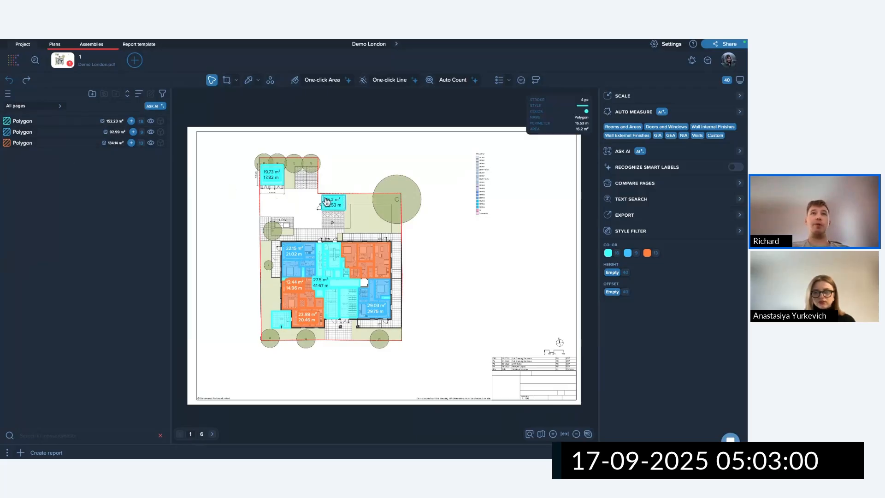
Inspect the 16.2 m² area and select all areas of the first Polygon group.
scroll(288, 179, "up", 5)
mouse_move(465, 264)
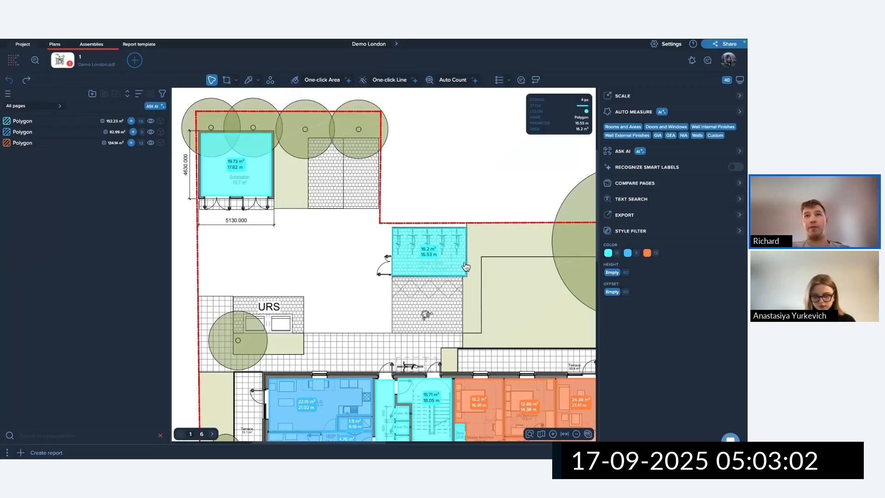
left_click(453, 260)
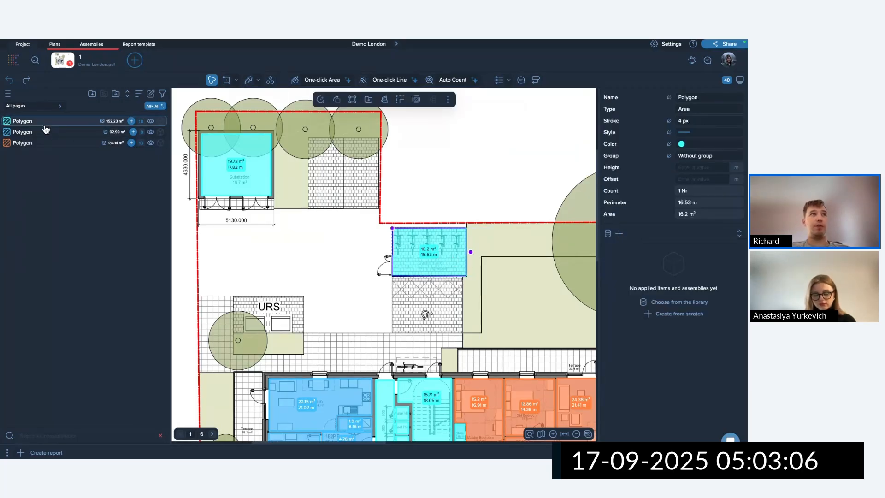
left_click(442, 178)
scroll(344, 223, "down", 3)
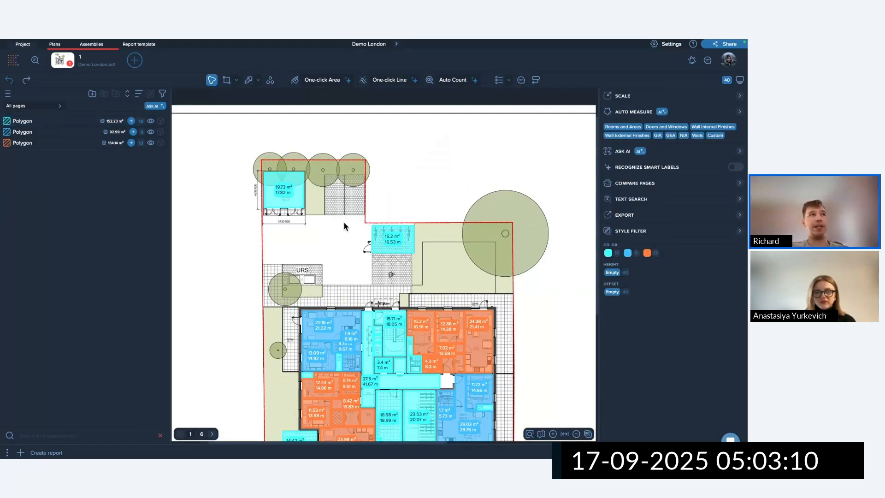
left_click(23, 121)
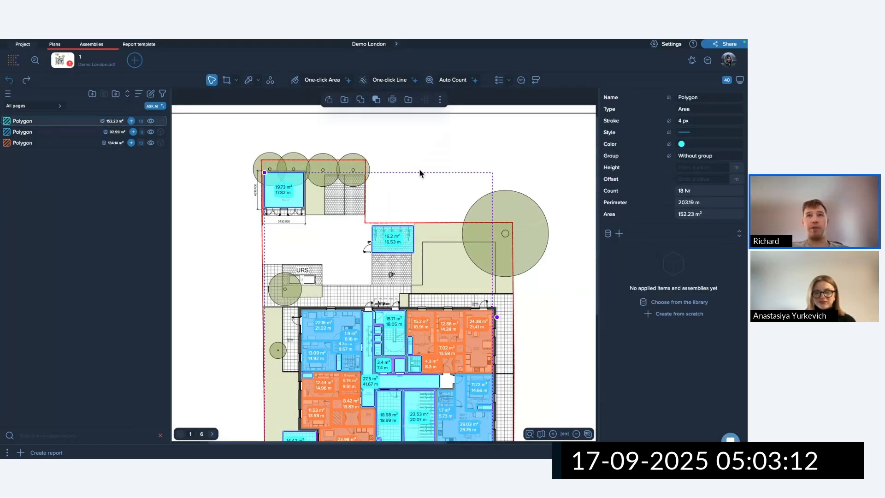
left_click(454, 262)
Select the 16.2 m² cyan area and bring up its context menu.
scroll(442, 255, "up", 3)
left_click(398, 238)
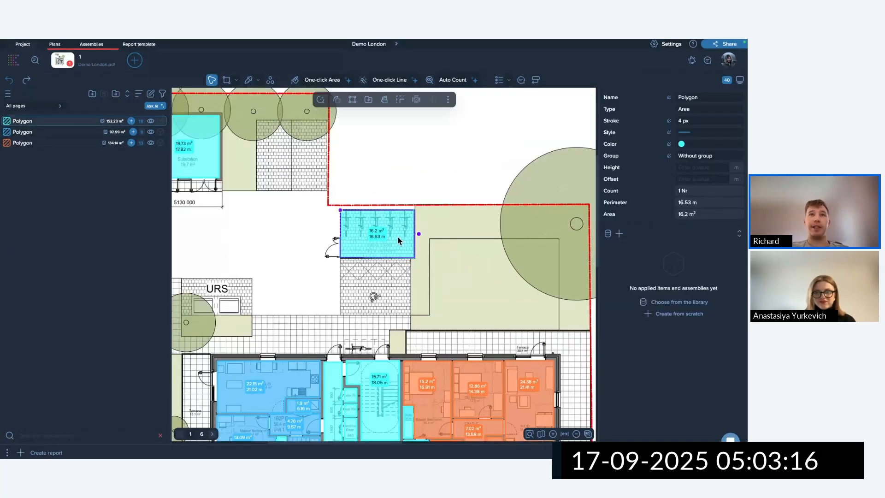
scroll(386, 225, "up", 2)
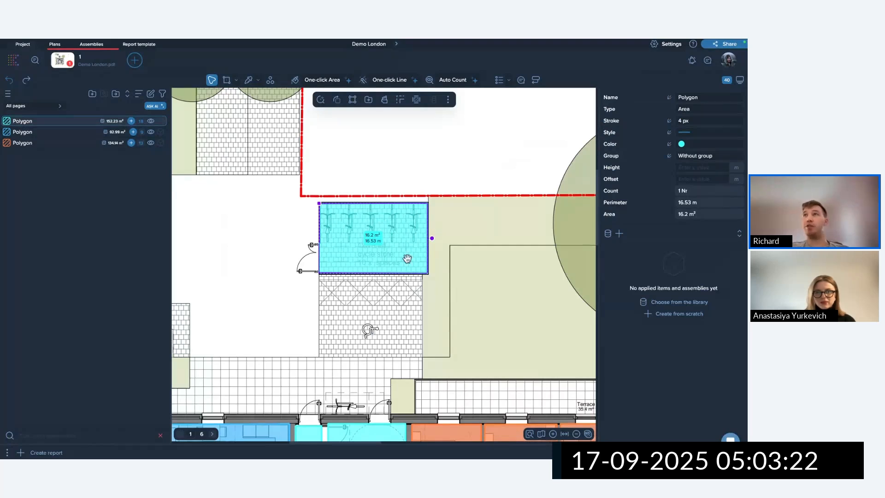
right_click(404, 225)
scroll(364, 272, "down", 1)
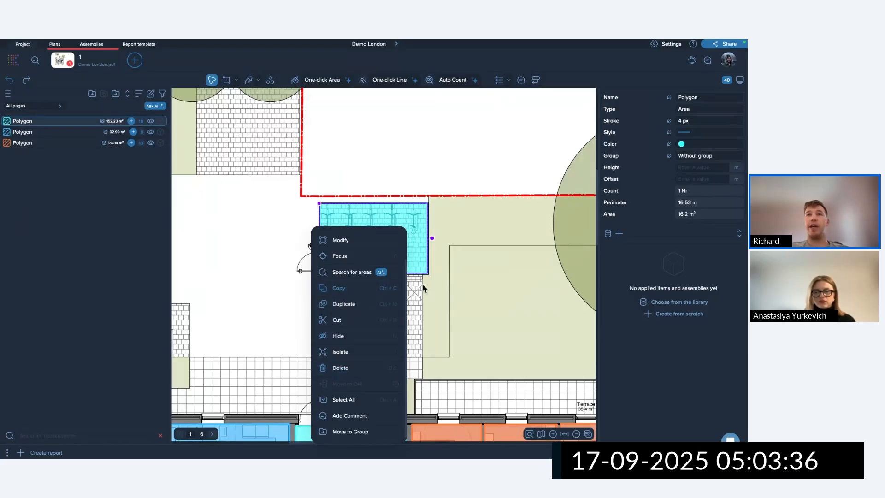
left_click(498, 248)
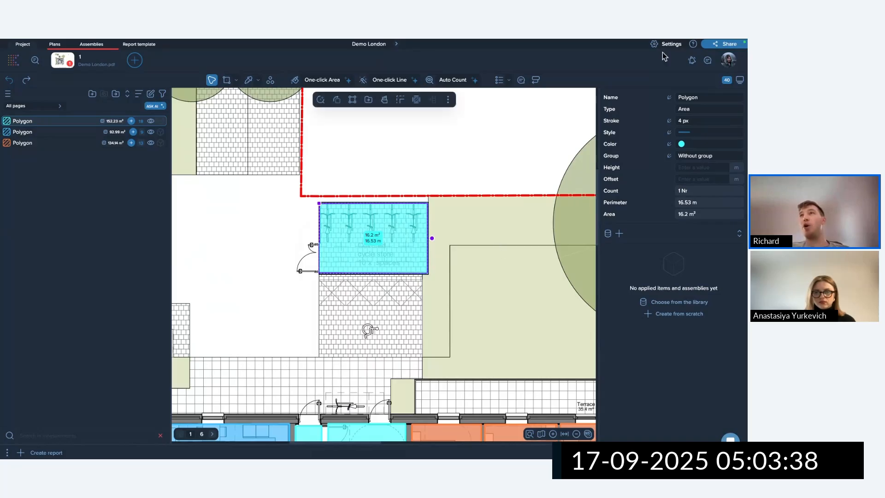
left_click(693, 44)
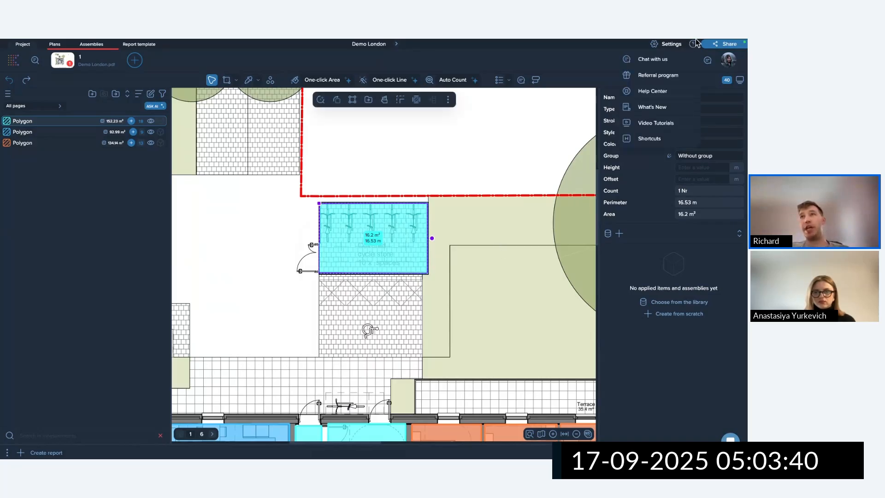
left_click(651, 142)
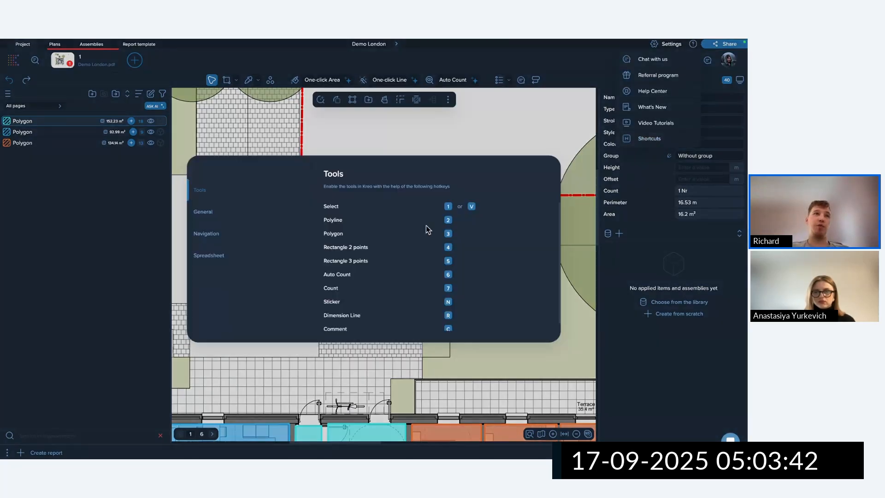
scroll(360, 245, "down", 1)
left_click(210, 213)
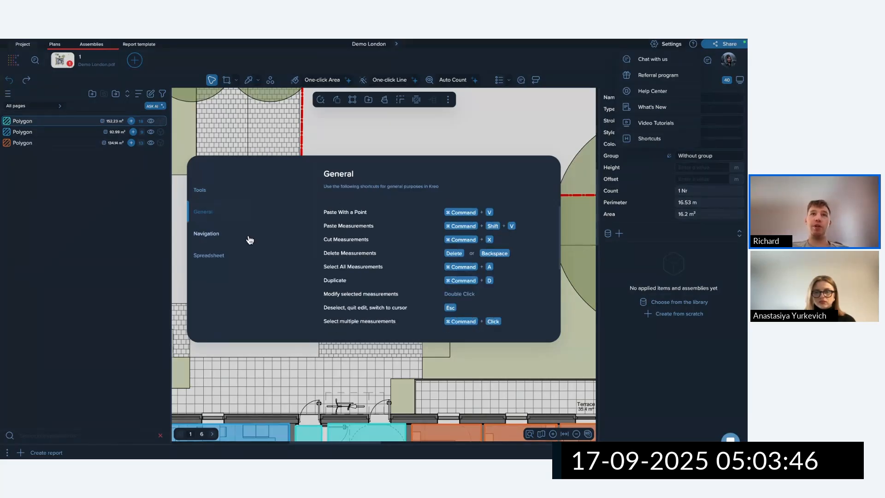
scroll(456, 216, "down", 1)
scroll(459, 215, "down", 5)
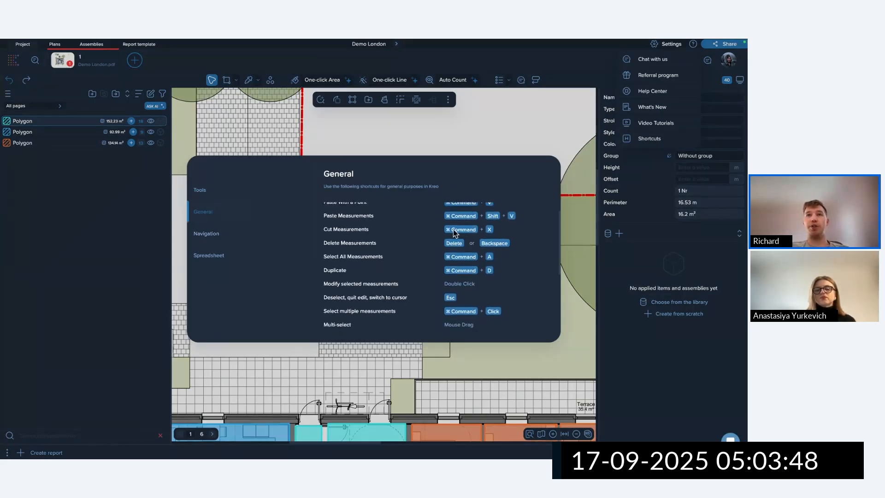
left_click(582, 261)
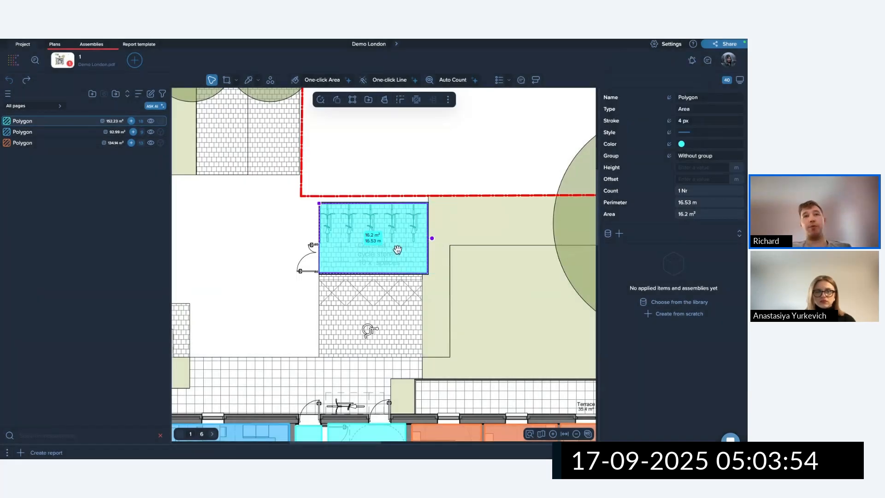
Delete the 16.2 m² cycle store area, then bring it back.
key("Delete")
scroll(403, 252, "down", 5)
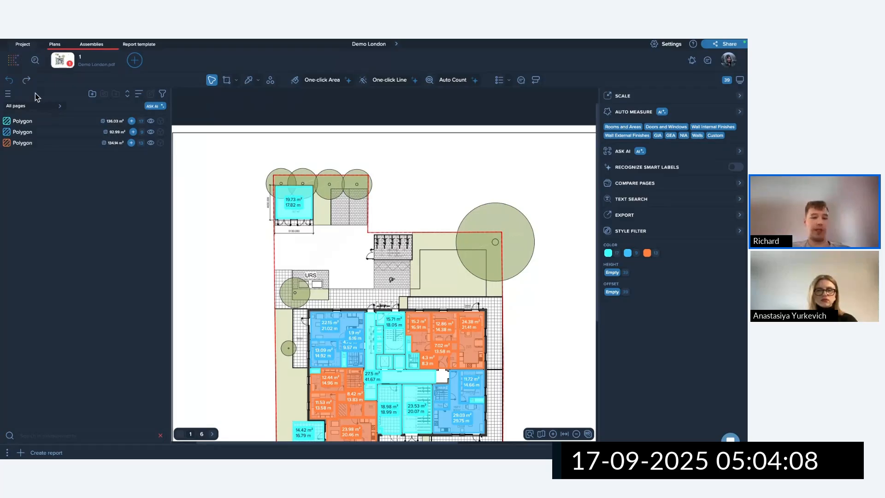
left_click(378, 248)
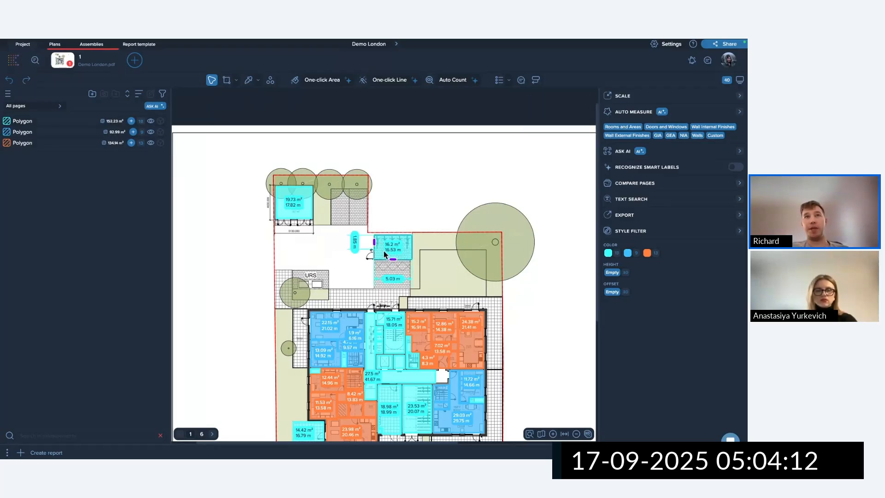
Delete both stray cyan polygons above the building and box-select the remaining areas.
left_click_drag(447, 269, 253, 173)
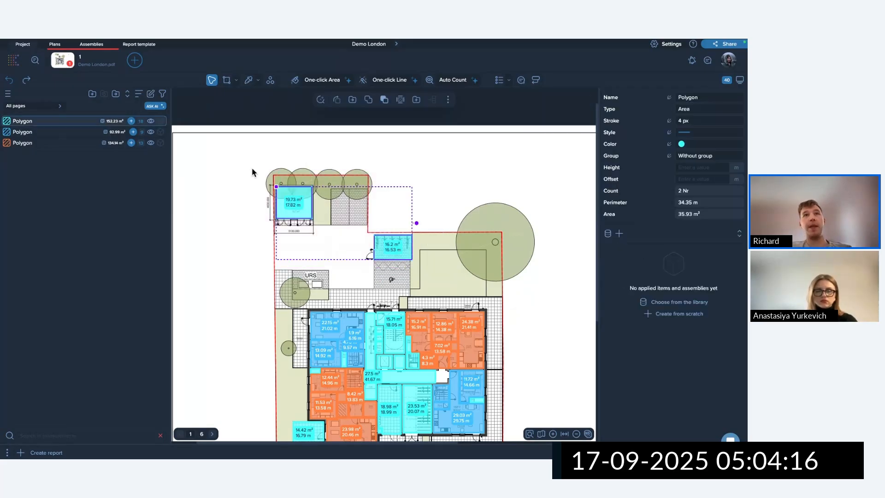
key("Delete")
key("Return")
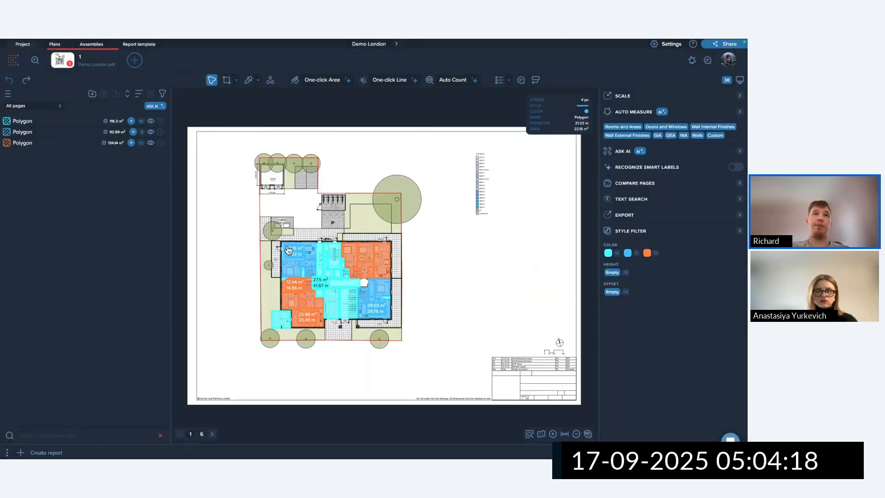
scroll(284, 233, "up", 5)
scroll(272, 232, "down", 4)
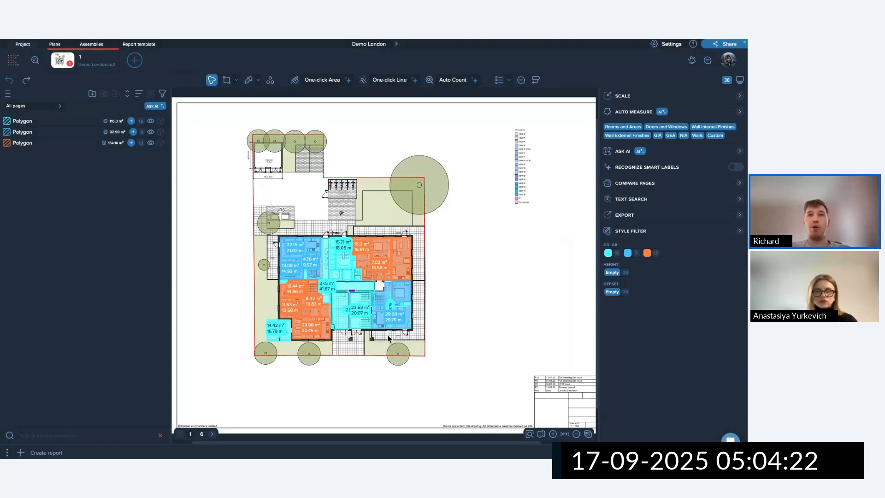
left_click_drag(479, 379, 220, 213)
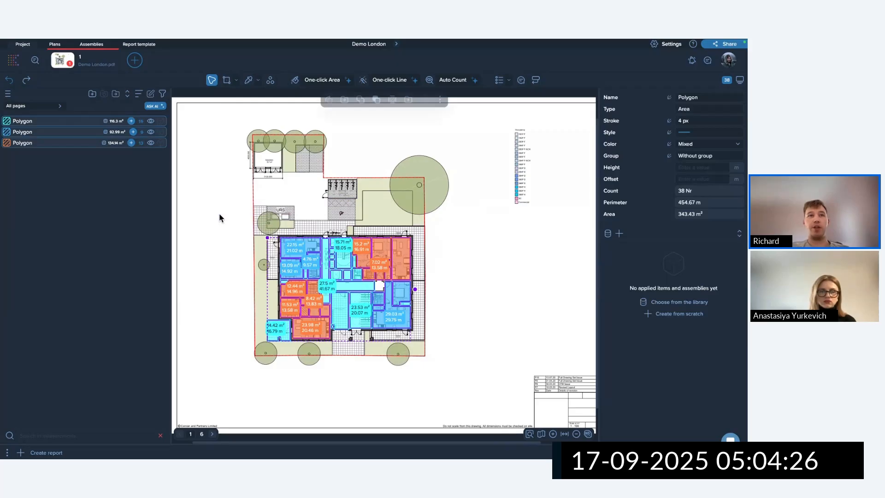
Copy the selected area polygons and open page 2 of Demo London.pdf.
right_click(322, 205)
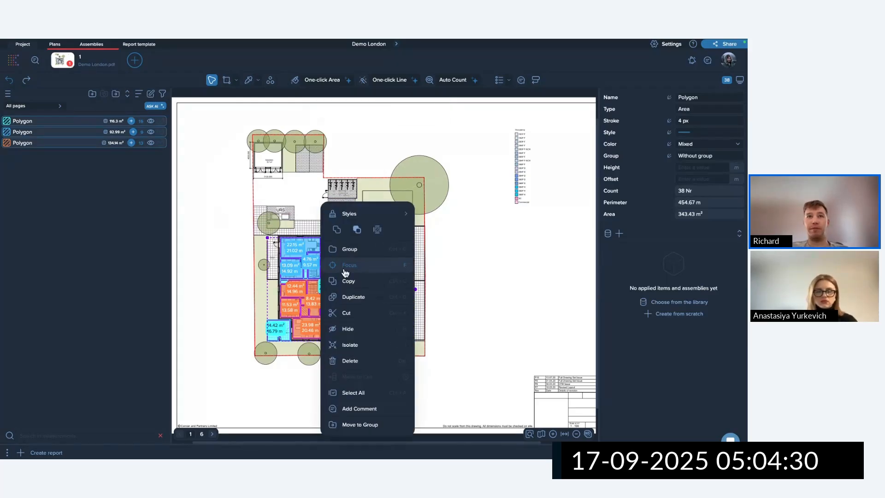
left_click(361, 282)
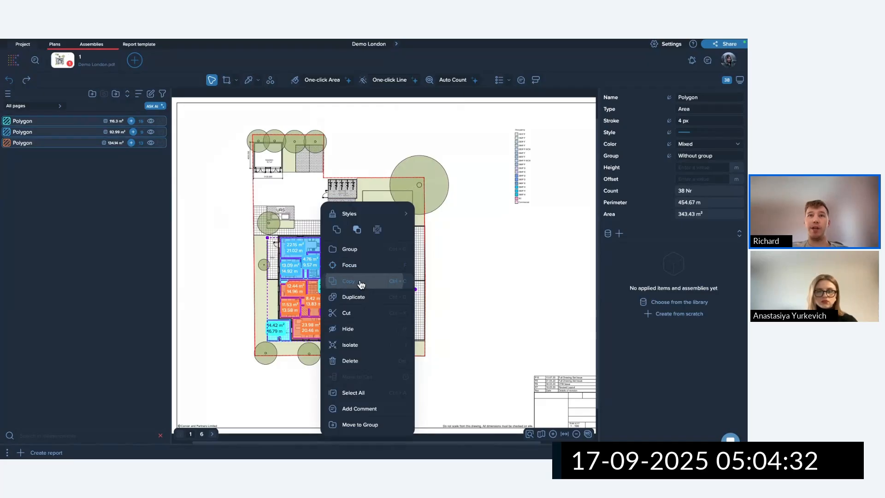
left_click(135, 60)
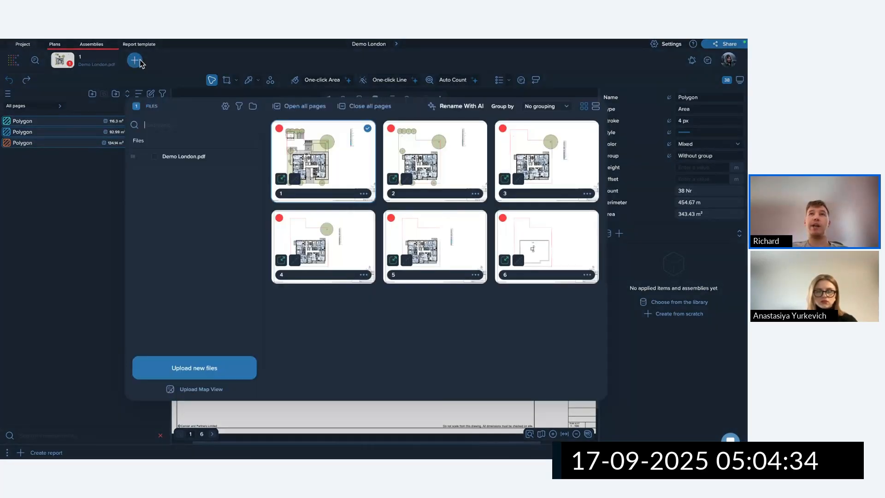
left_click(442, 172)
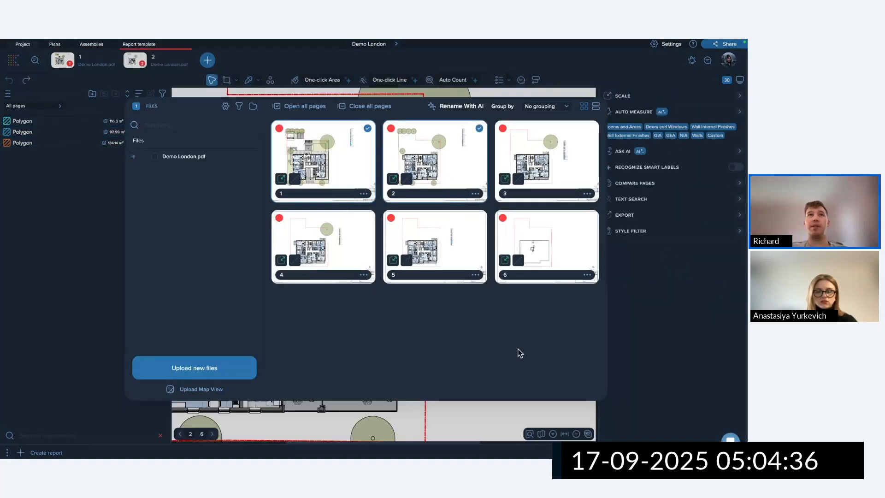
left_click(485, 409)
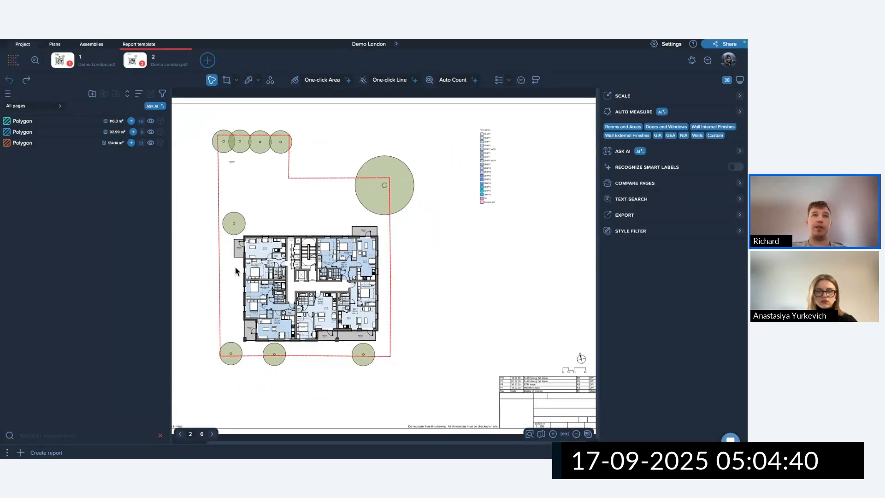
Paste the copied areas onto page 2 using Paste in the Same Place.
scroll(226, 264, "up", 3)
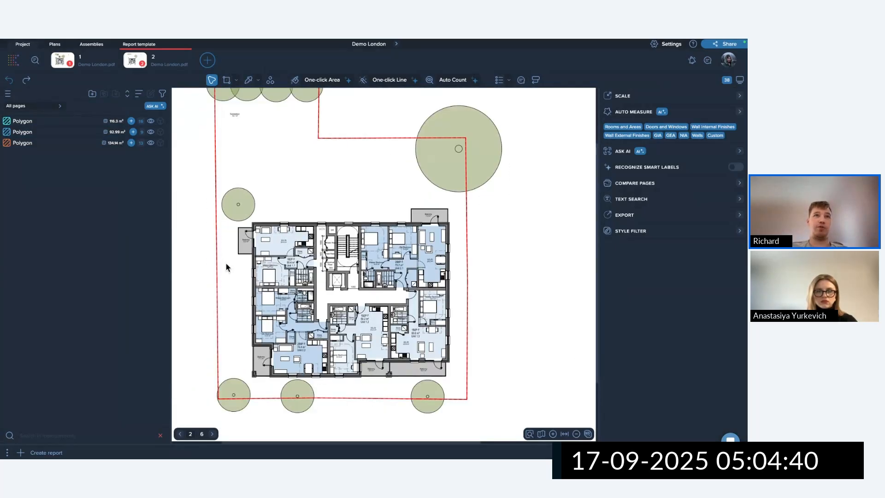
right_click(293, 212)
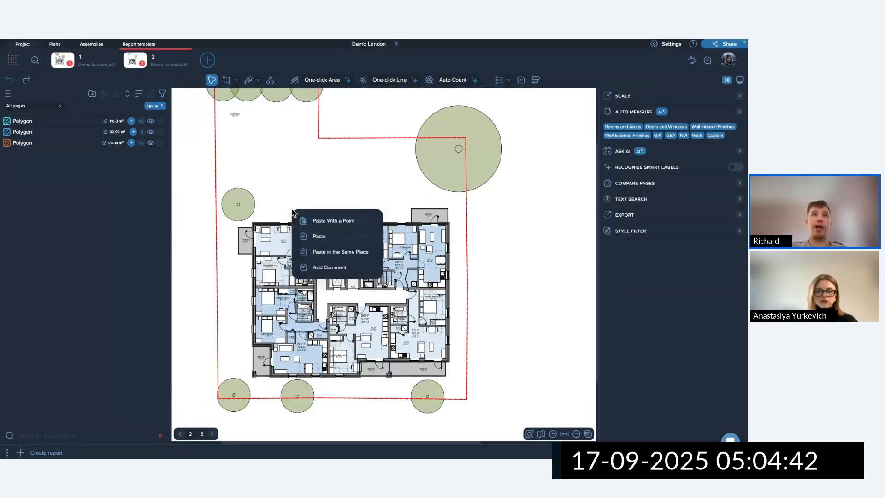
left_click(331, 221)
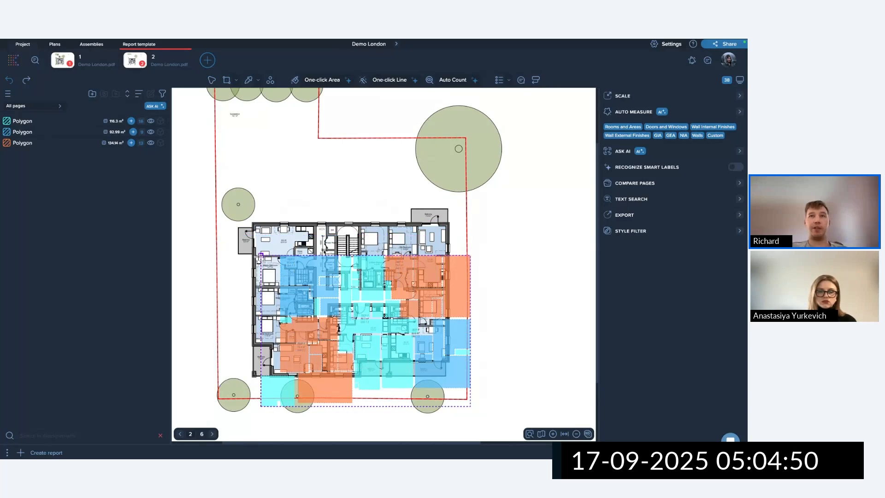
key("Escape")
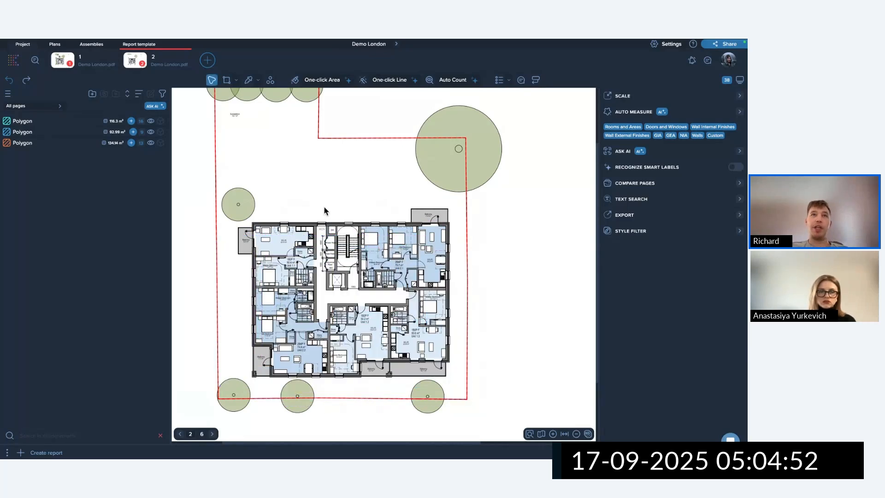
scroll(299, 249, "down", 3)
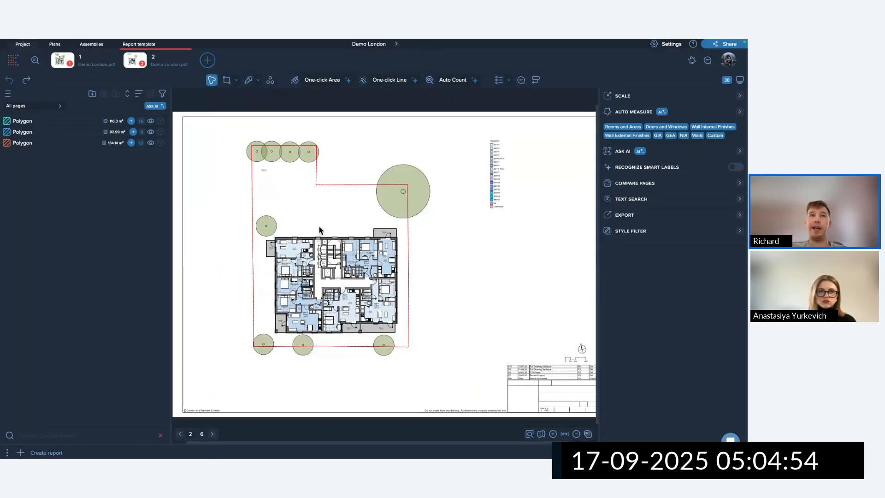
right_click(319, 213)
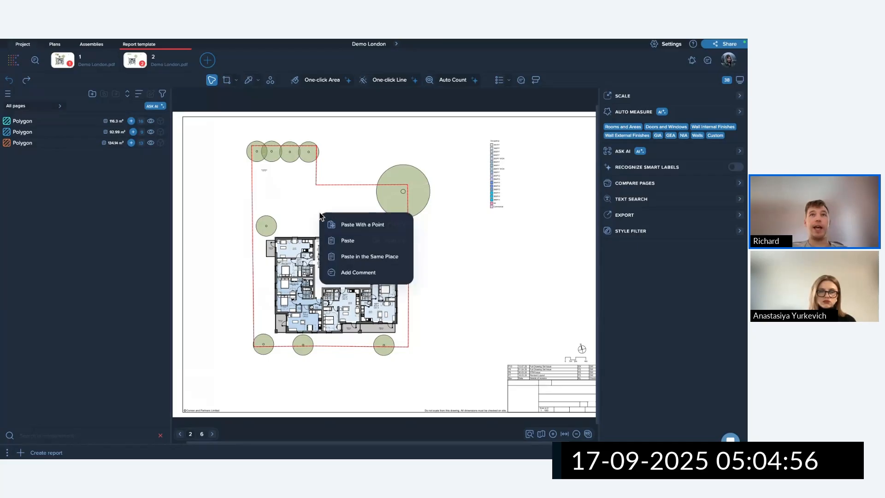
left_click(369, 258)
scroll(263, 253, "up", 5)
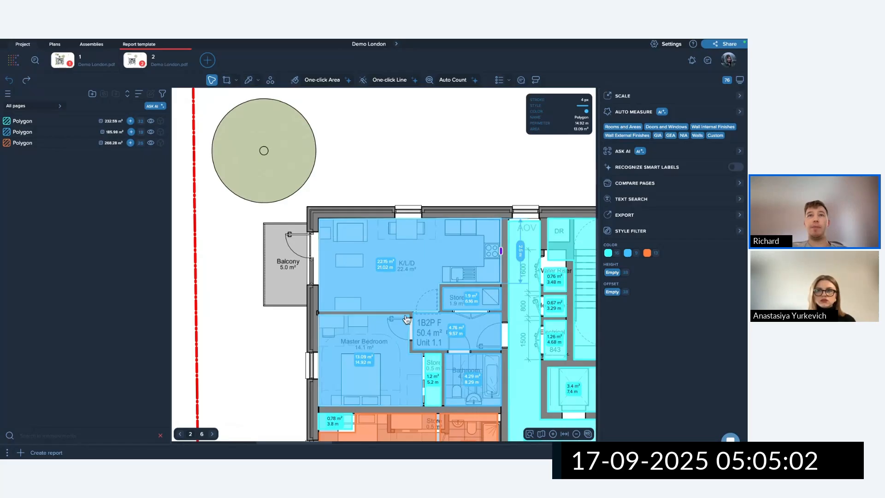
scroll(401, 272, "down", 5)
scroll(401, 272, "down", 6)
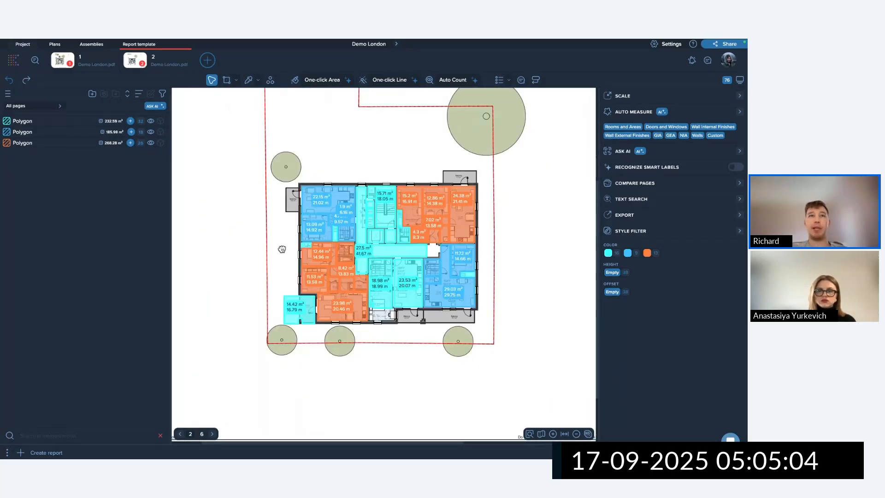
scroll(301, 293, "up", 5)
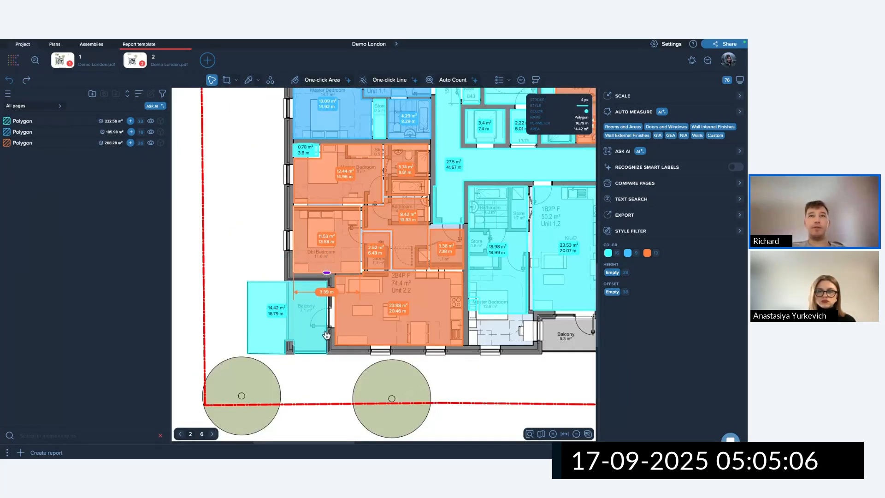
scroll(326, 335, "down", 4)
scroll(290, 223, "up", 1)
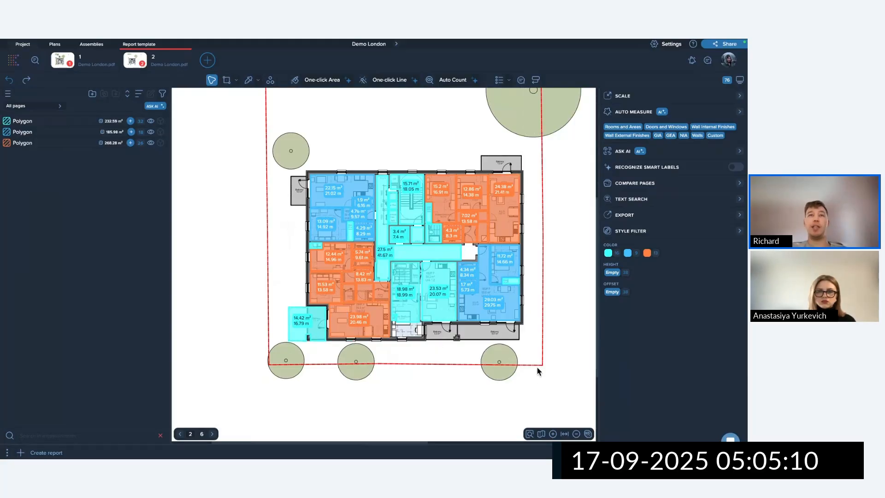
Open page 3 of the drawing, then return to page 2.
left_click(209, 62)
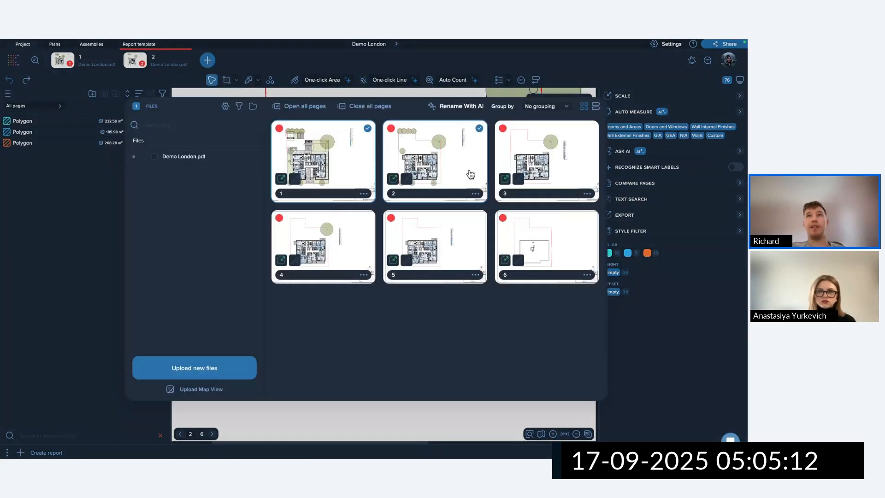
left_click(538, 166)
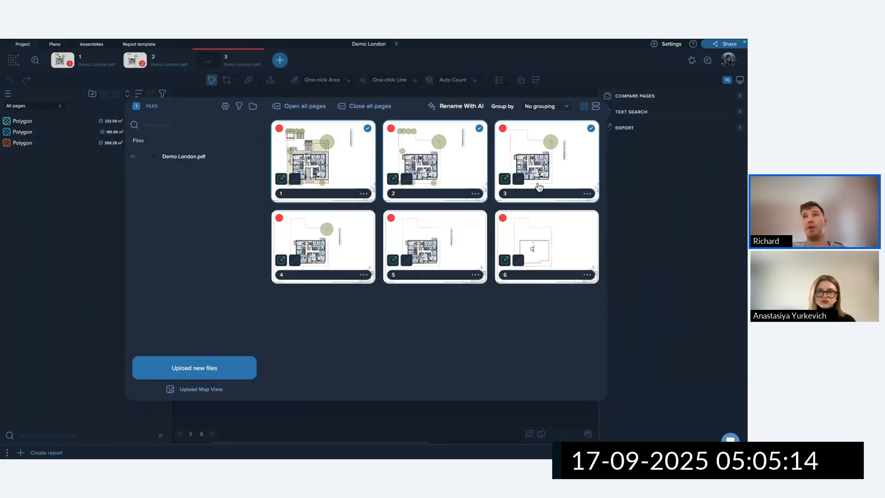
left_click(546, 93)
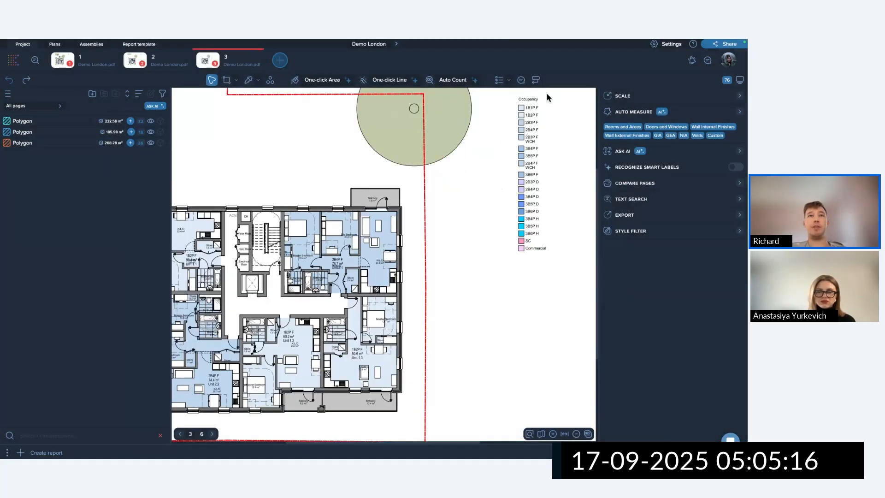
left_click(174, 62)
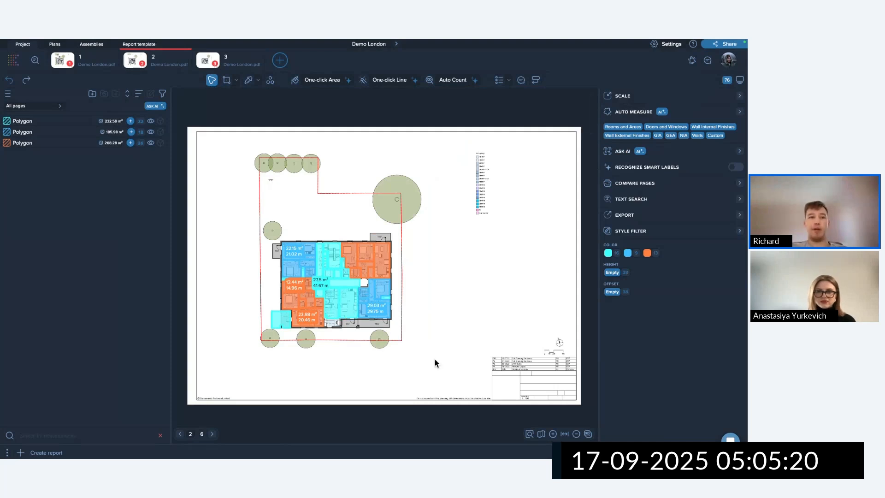
Cut all 38 pasted area polygons from page 2.
left_click_drag(447, 352, 252, 233)
key("Delete")
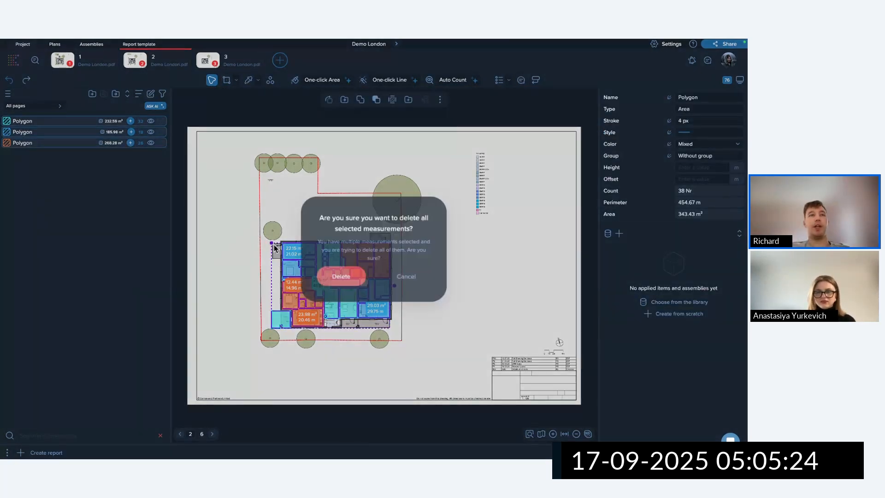
left_click(405, 275)
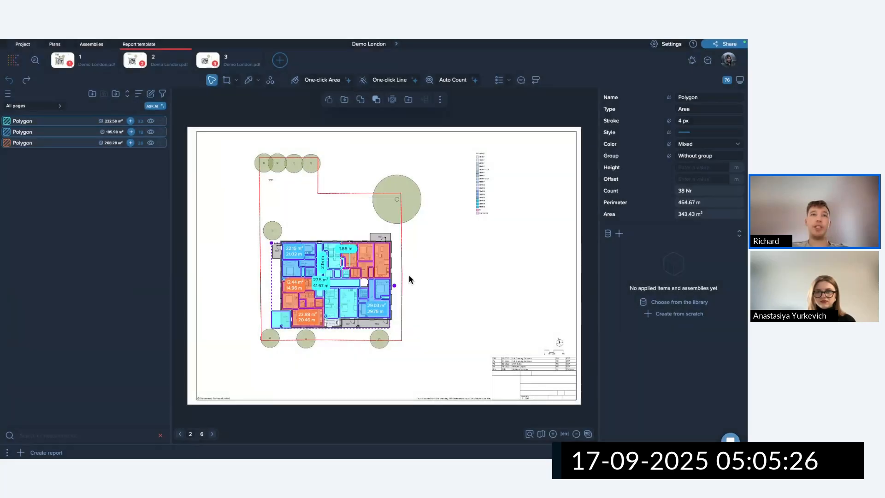
right_click(277, 227)
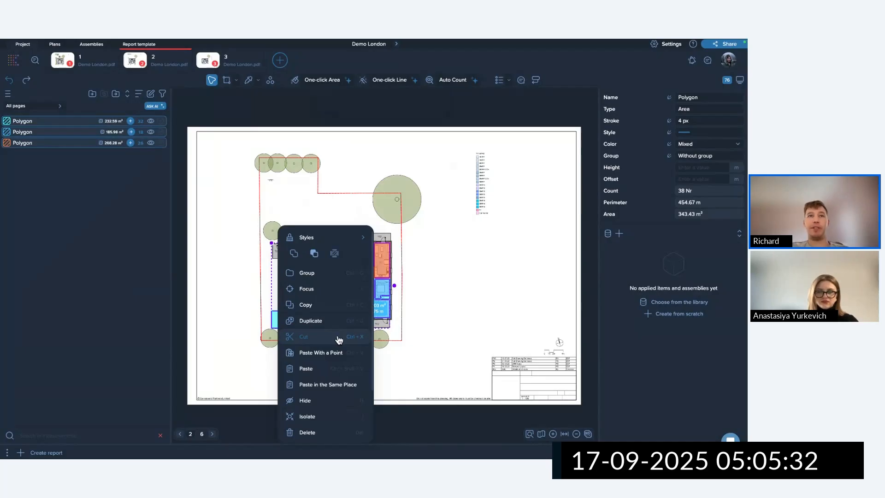
left_click(318, 338)
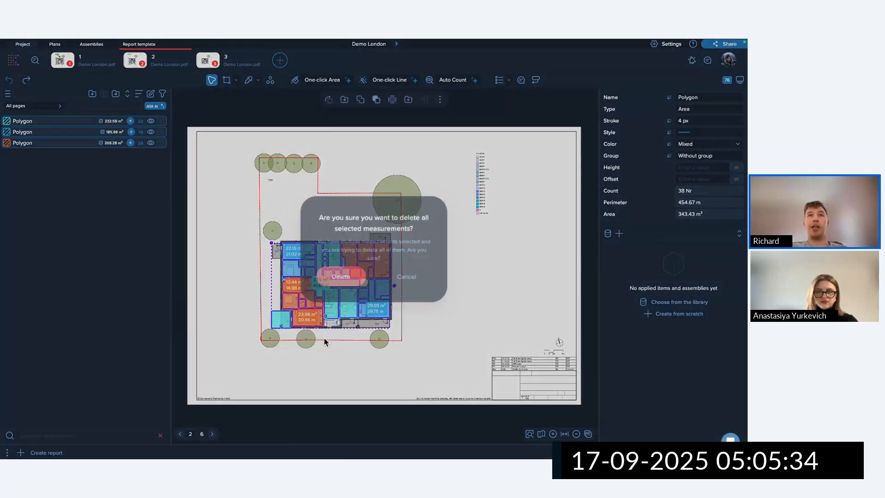
left_click(346, 273)
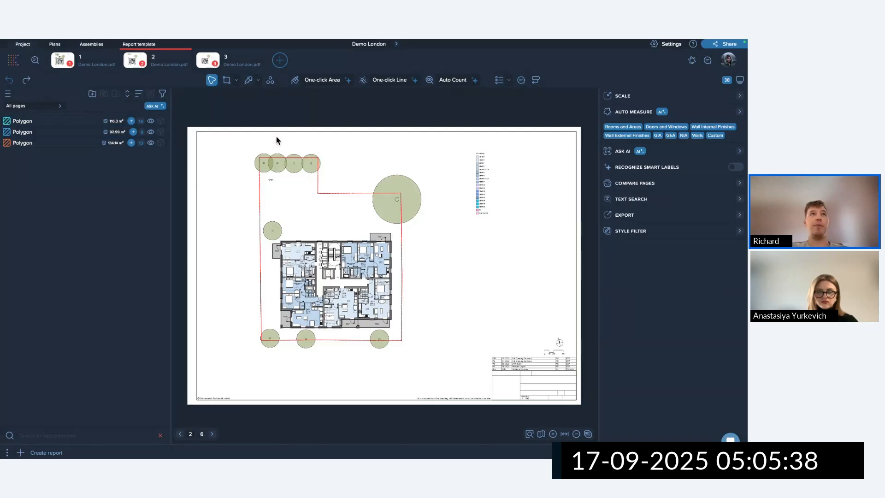
Paste the cut room areas onto page 3.
left_click(217, 60)
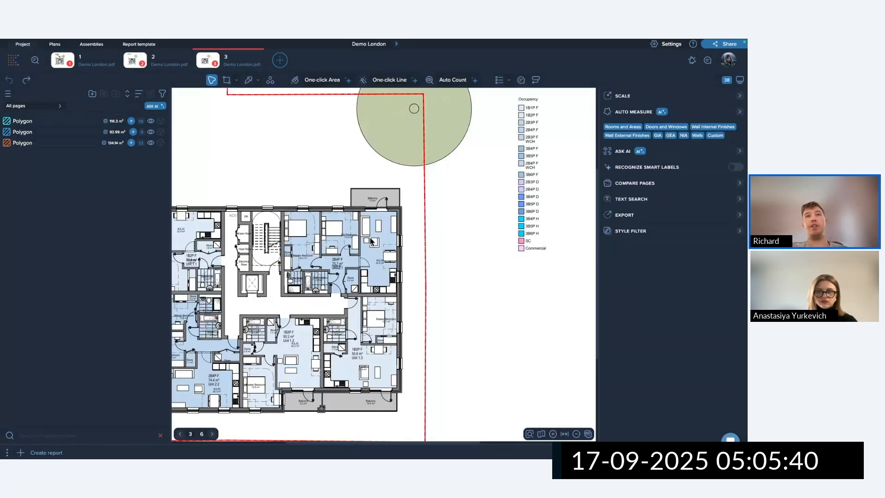
right_click(352, 226)
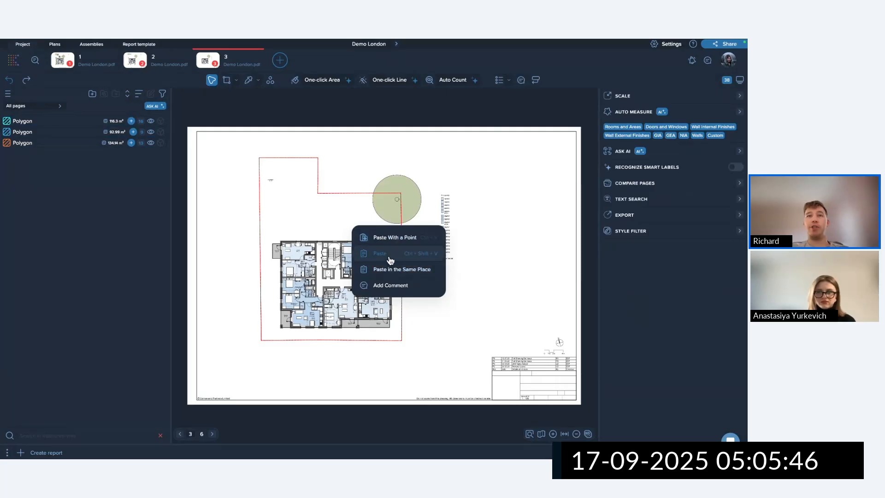
left_click(391, 257)
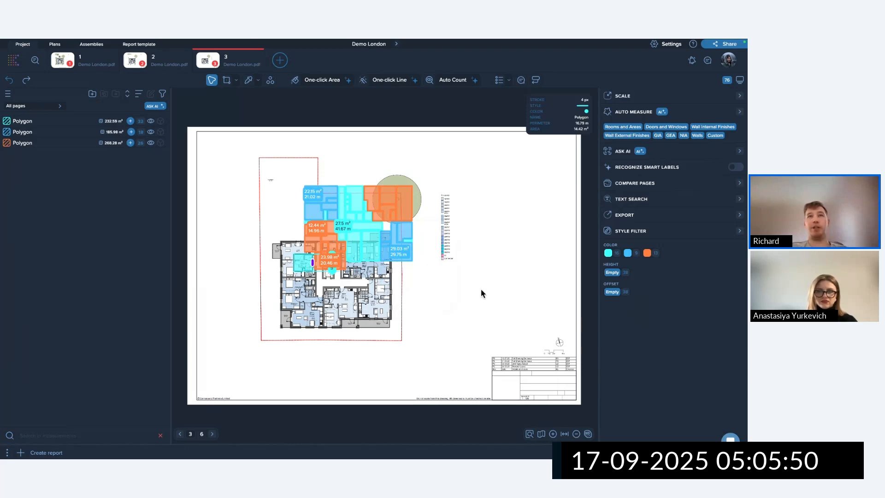
Box-select the pasted polygons on page 3 and delete them.
left_click_drag(472, 290, 263, 166)
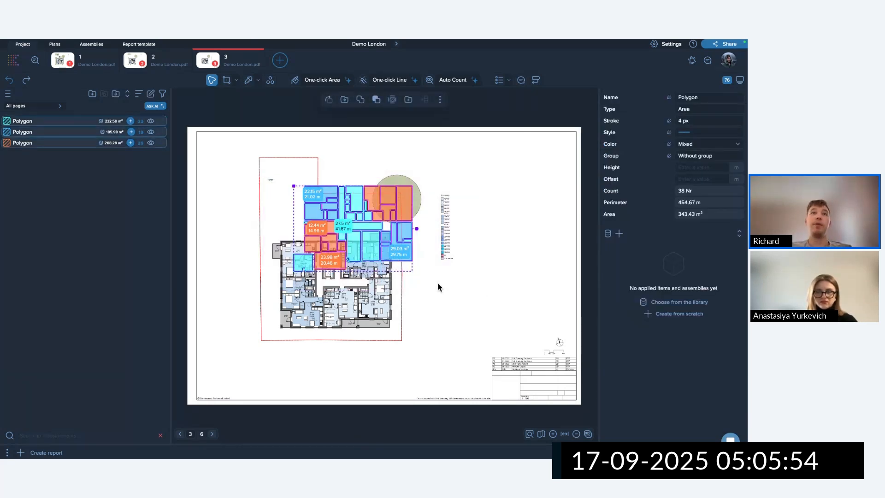
key("Delete")
left_click(338, 275)
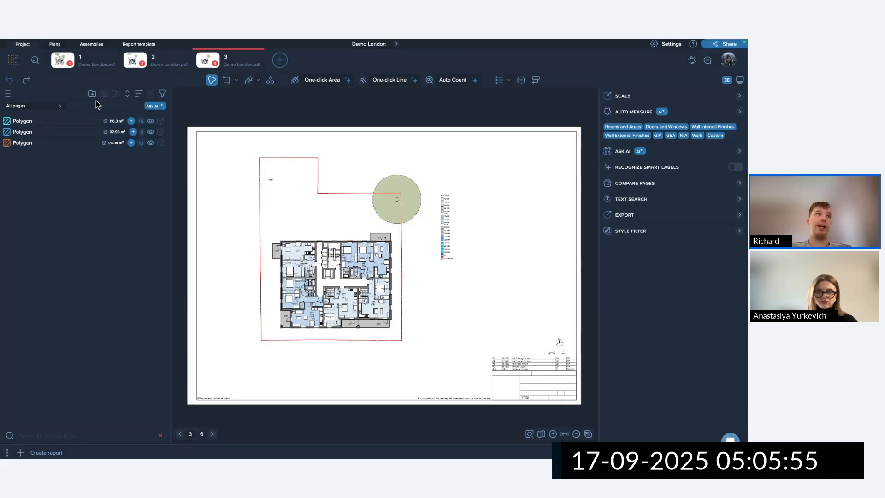
Return to page 1 and select Unit 1.3's blue 29.03 m² K/L/D polygon.
left_click(95, 65)
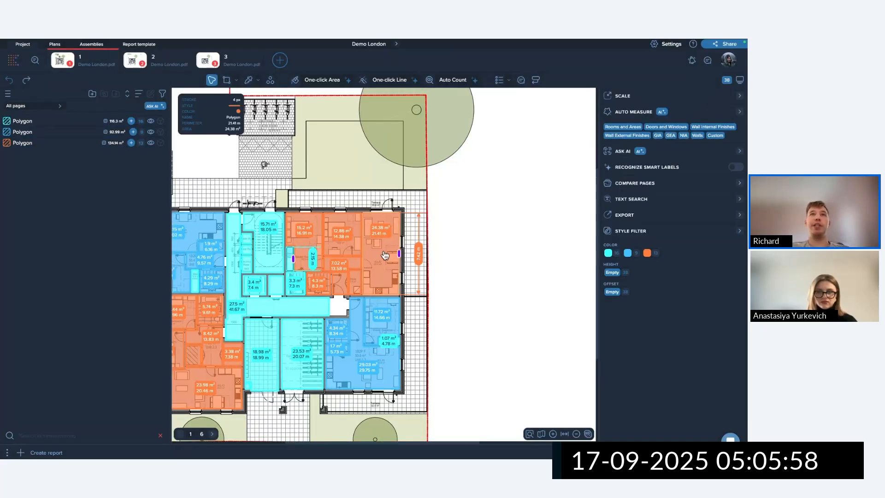
scroll(382, 243, "up", 5)
left_click(372, 238)
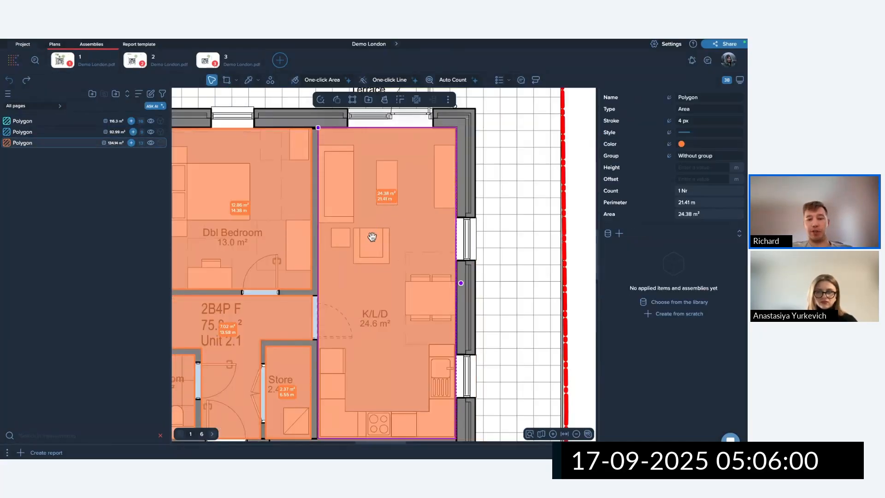
scroll(373, 237, "down", 6)
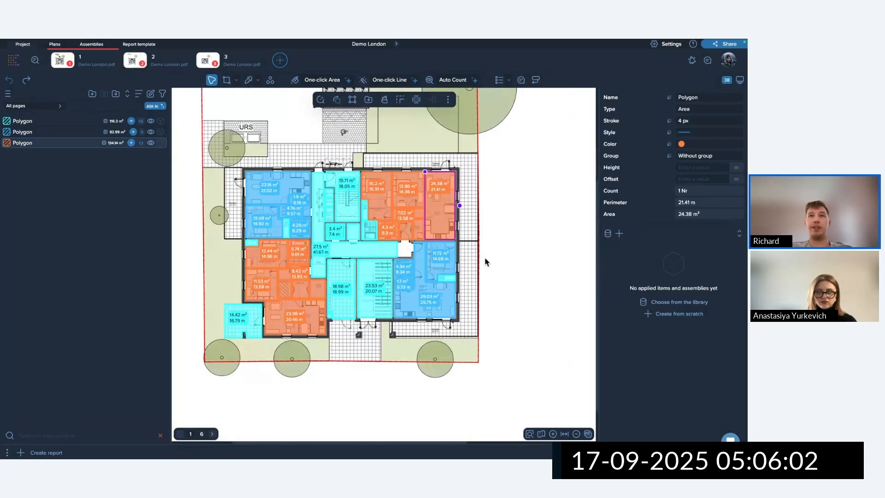
scroll(485, 256, "up", 5)
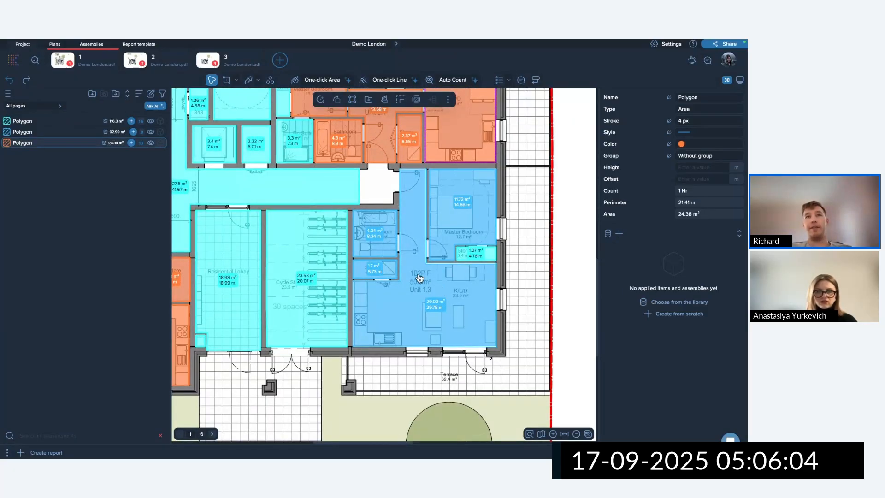
left_click(433, 287)
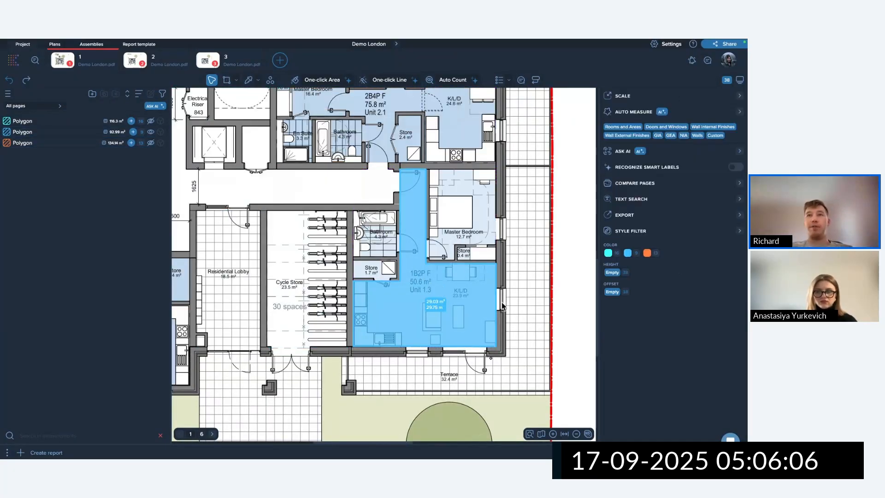
scroll(502, 302, "up", 2)
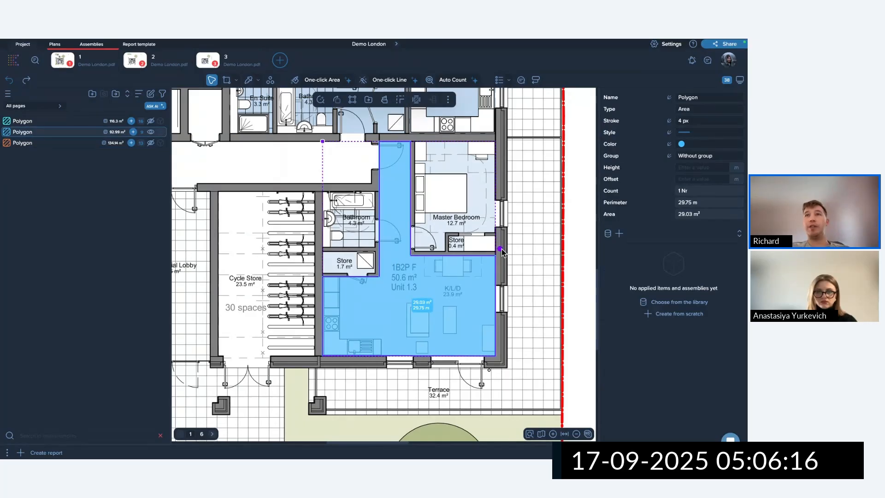
Test the blue area's rotate and move handles, then deselect it.
mouse_move(502, 252)
left_mouse_down()
mouse_move(507, 209)
mouse_move(512, 248)
mouse_move(492, 234)
mouse_move(500, 248)
left_mouse_up()
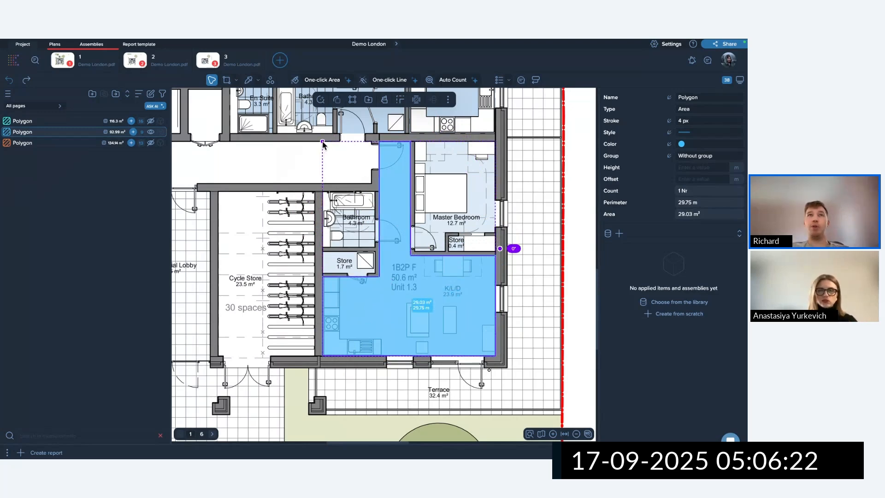
mouse_move(322, 145)
left_mouse_down()
mouse_move(339, 146)
mouse_move(362, 177)
mouse_move(304, 146)
mouse_move(323, 142)
left_mouse_up()
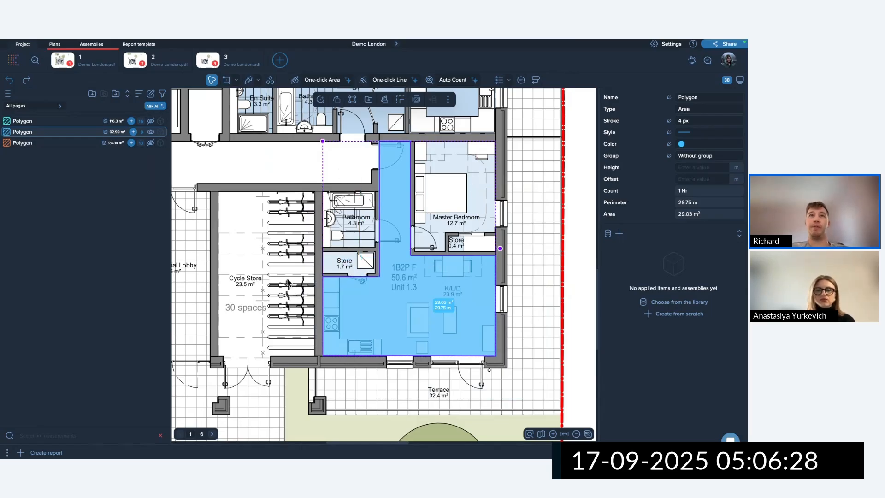
left_click(534, 316)
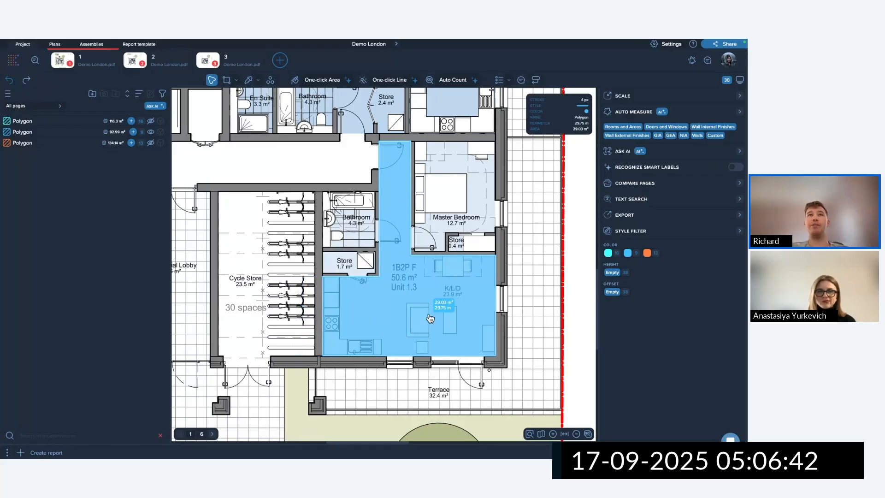
Drag Unit 1.3's right edge onto the wall, giving 29 m² and 29.73 m perimeter.
scroll(427, 316, "down", 3)
scroll(427, 316, "down", 1)
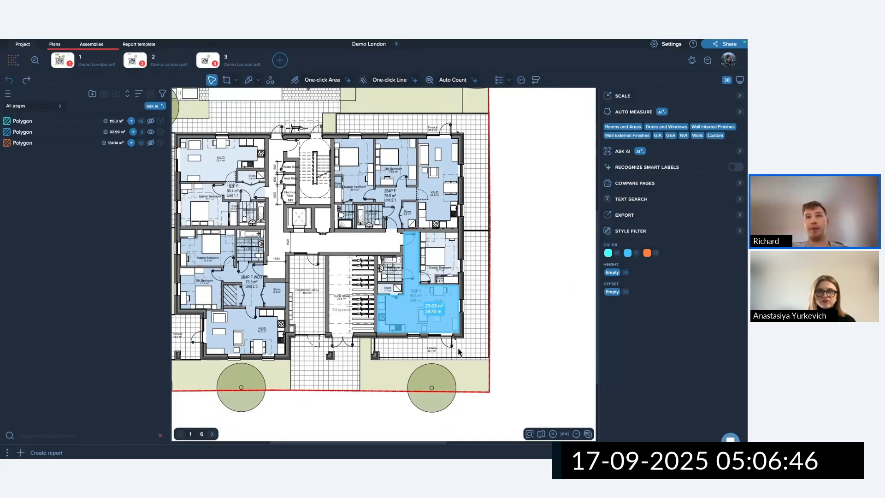
scroll(408, 308, "up", 3)
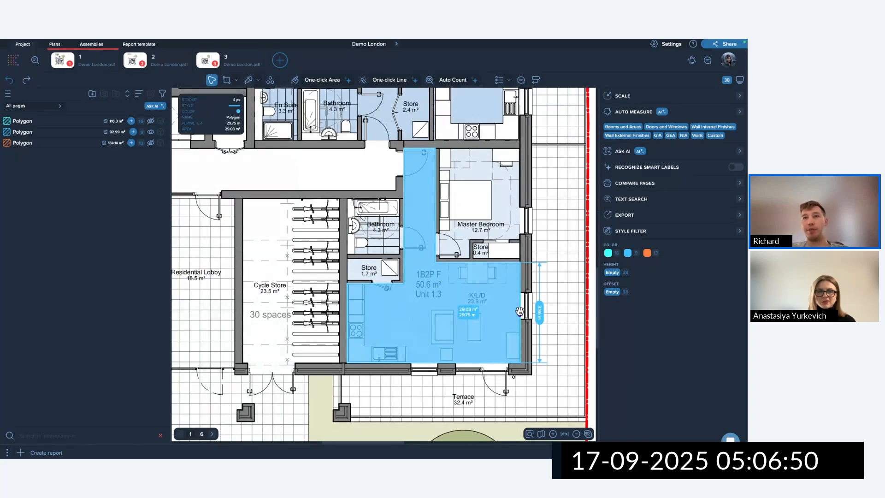
scroll(525, 318, "up", 3)
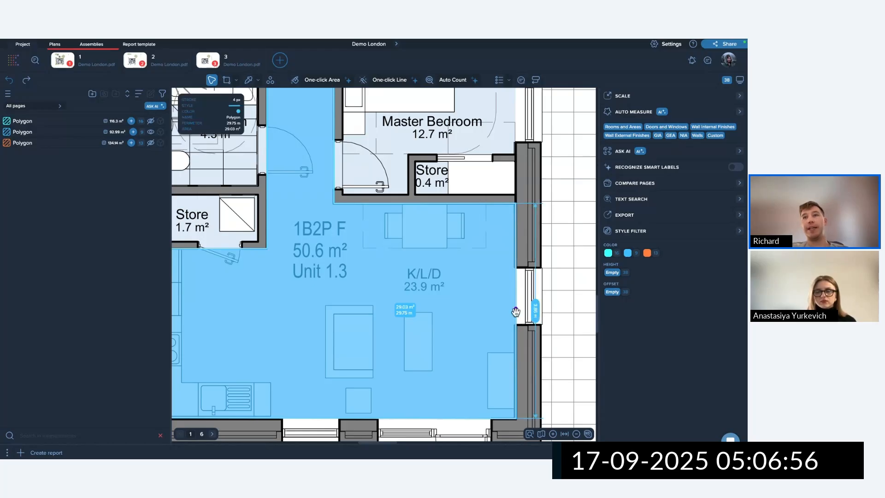
mouse_move(516, 311)
left_mouse_down()
mouse_move(417, 310)
mouse_move(515, 320)
left_mouse_up()
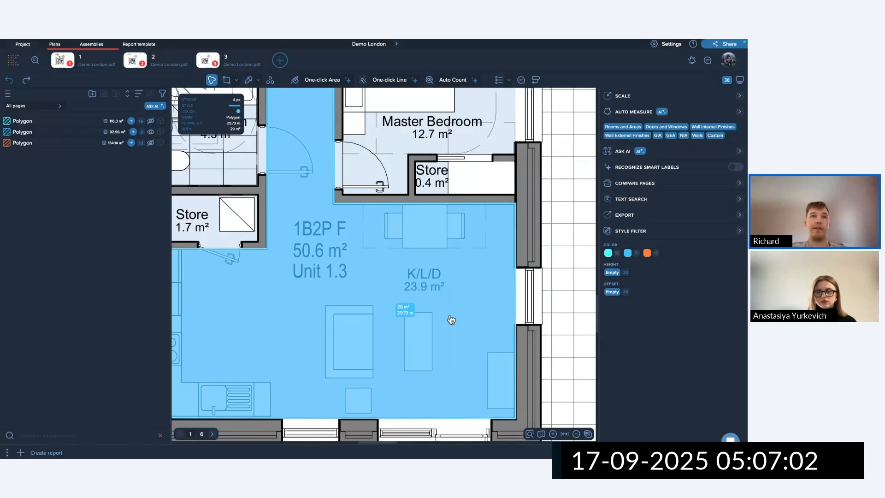
scroll(450, 316, "down", 5)
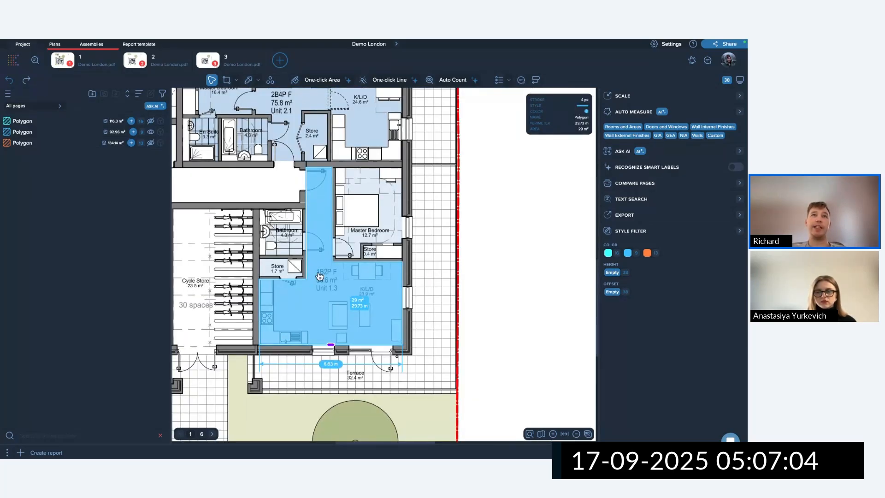
Stretch the Unit 1.3 hallway's left edge out over the entrance door recess.
mouse_move(319, 166)
left_mouse_down()
mouse_move(319, 179)
mouse_move(319, 168)
left_mouse_up()
scroll(301, 164, "up", 5)
scroll(301, 164, "up", 3)
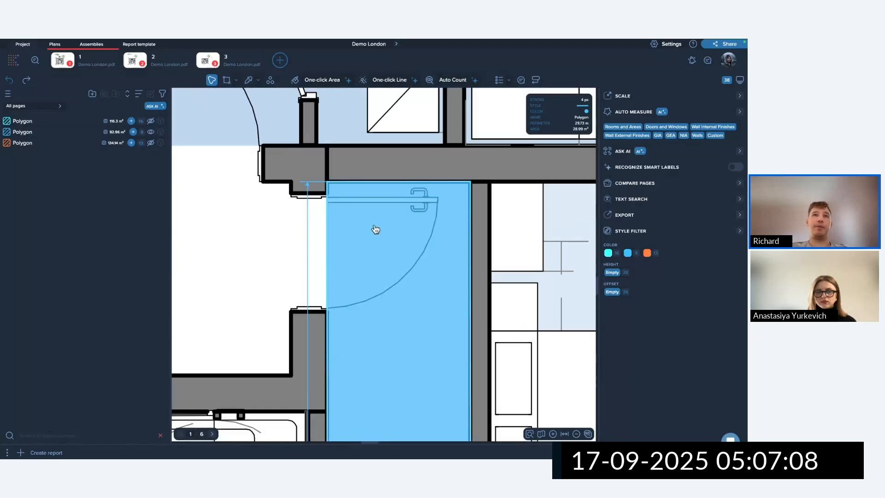
left_click(325, 195)
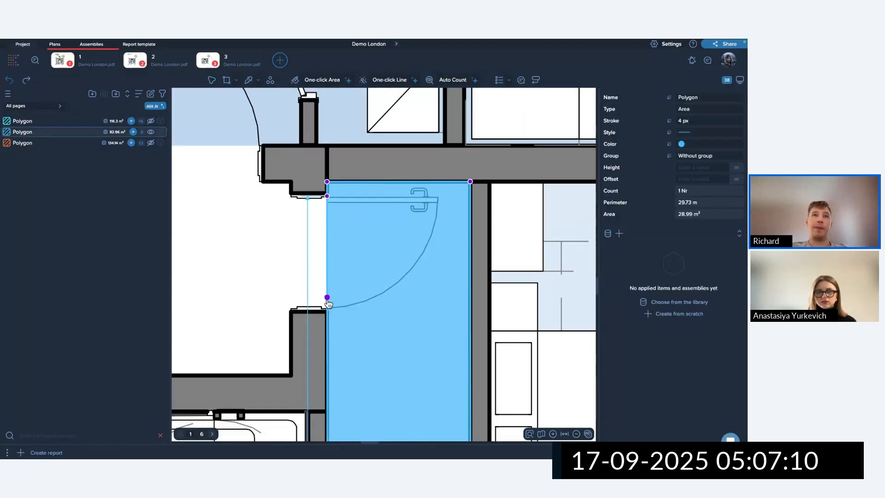
left_click(287, 255)
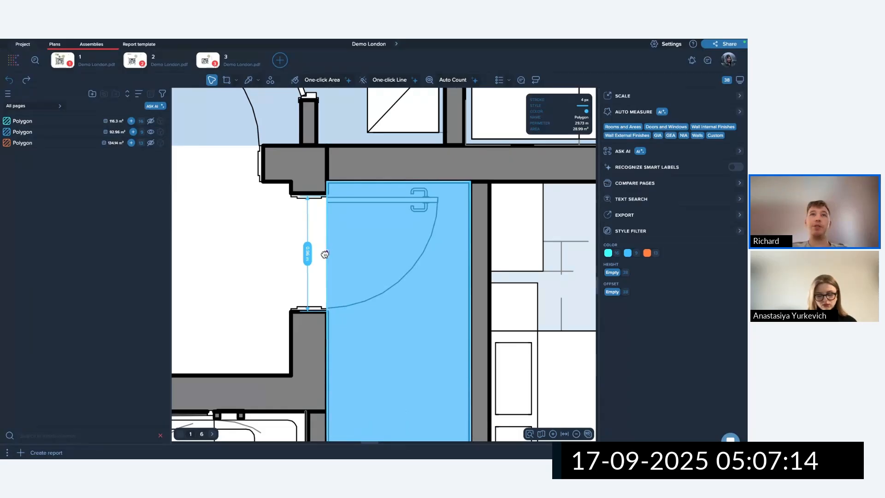
mouse_move(325, 255)
left_mouse_down()
mouse_move(289, 255)
mouse_move(320, 250)
left_mouse_up()
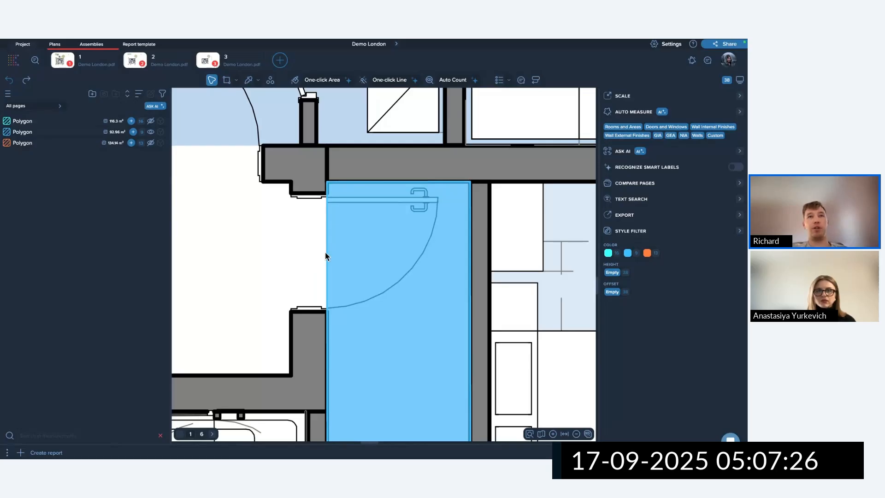
mouse_move(326, 253)
left_click_drag(324, 254, 295, 250)
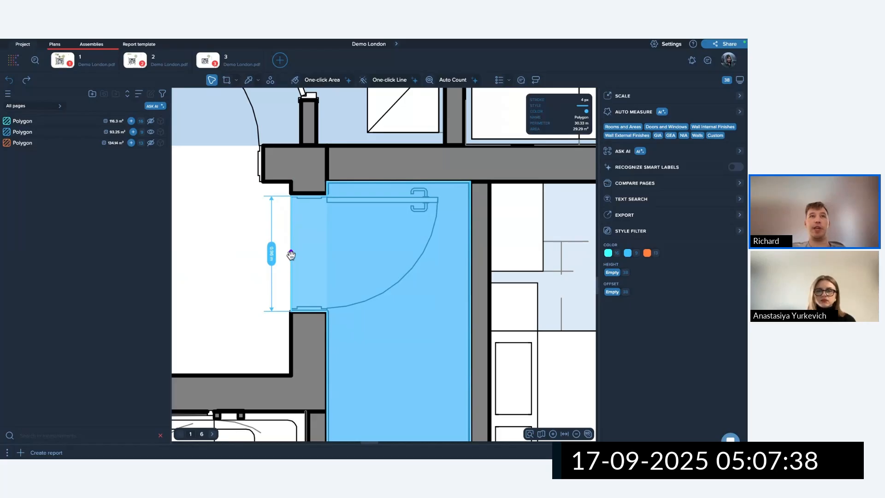
mouse_move(291, 253)
left_mouse_down()
mouse_move(229, 253)
mouse_move(285, 259)
mouse_move(247, 262)
mouse_move(285, 258)
left_mouse_up()
Leave the top edge at the wall and reselect the 29.34 m² Unit 1.3 area.
mouse_move(399, 180)
left_mouse_down()
mouse_move(397, 147)
mouse_move(401, 181)
left_mouse_up()
scroll(406, 208, "down", 5)
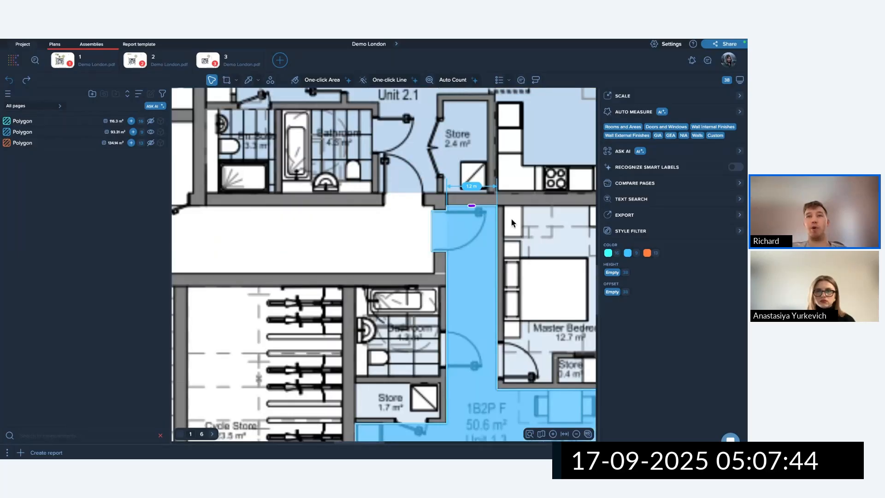
scroll(419, 258, "up", 1)
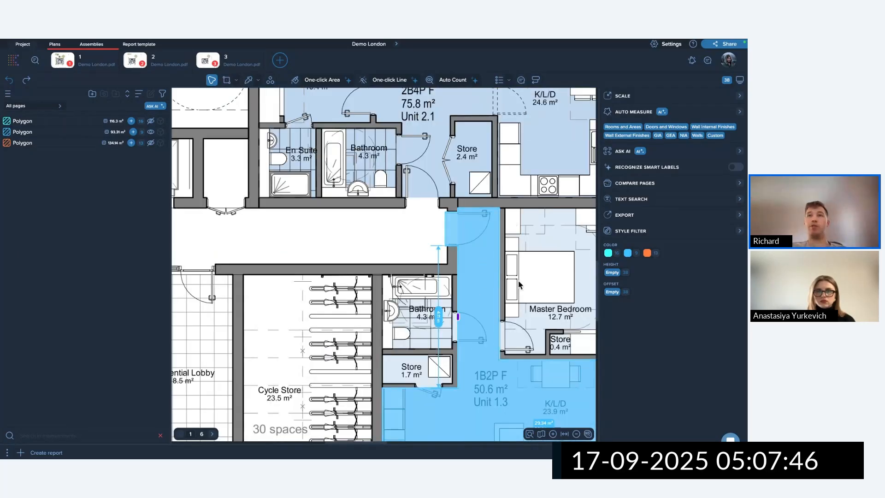
middle_click_drag(521, 416, 439, 319)
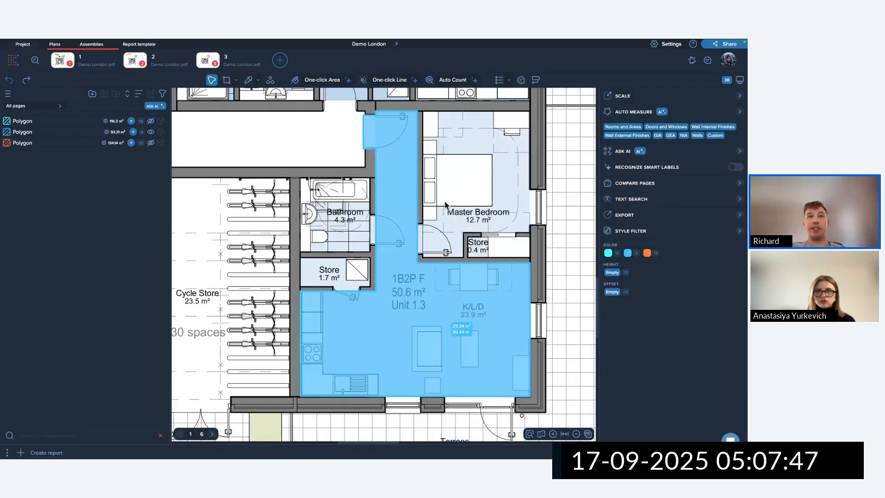
left_click(409, 310)
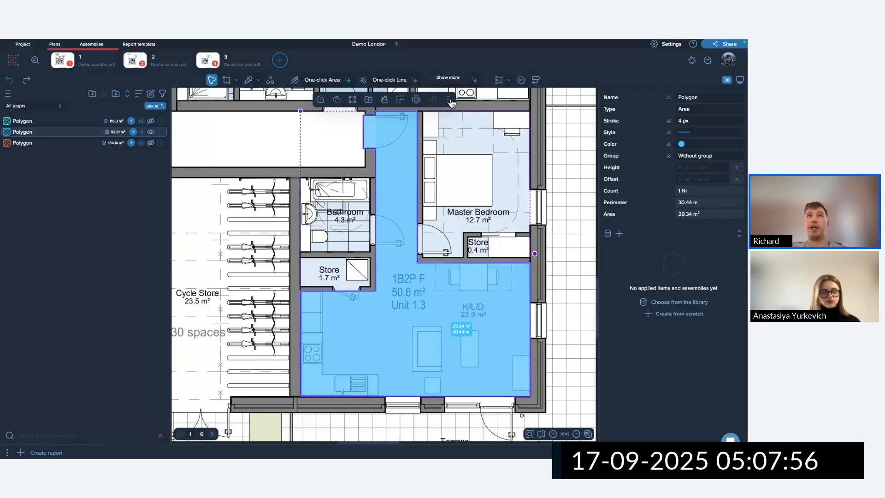
Flip the blue area vertically, then restore its original orientation.
left_click(337, 100)
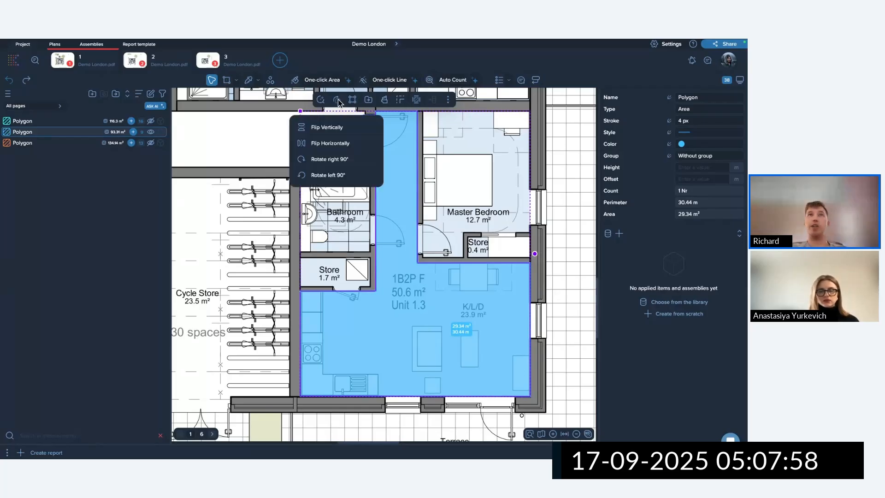
left_click(343, 134)
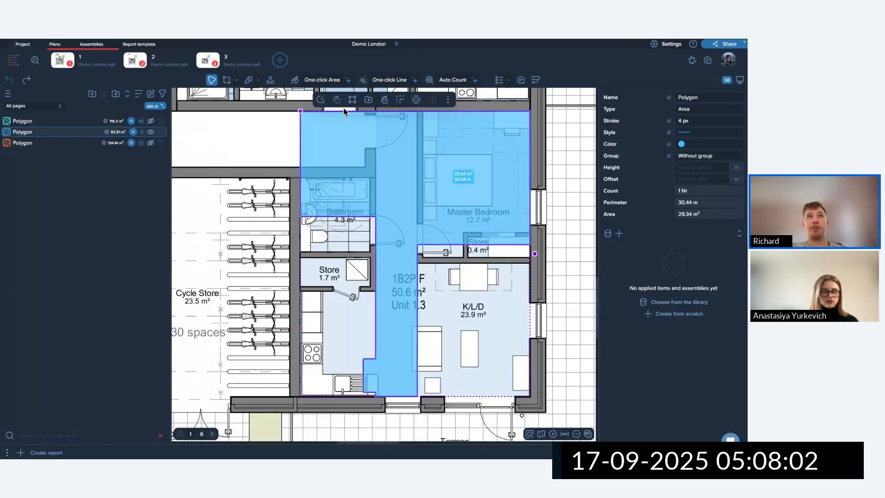
left_click(337, 100)
left_click(330, 147)
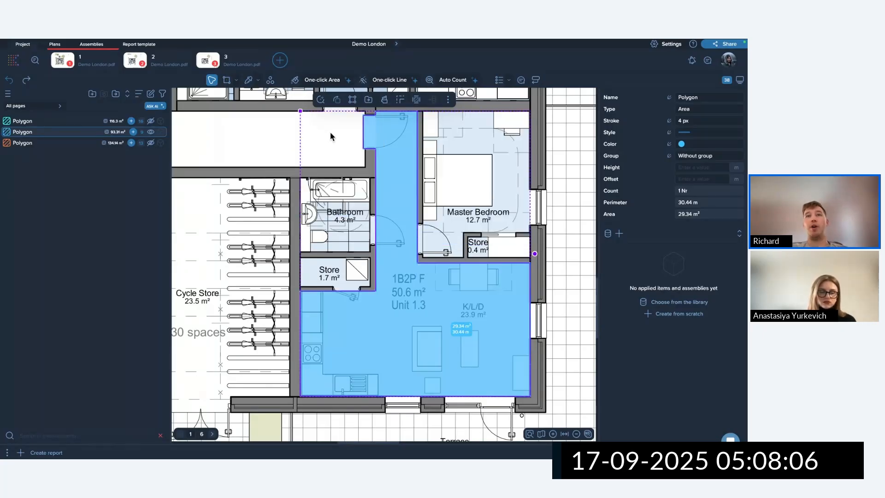
scroll(331, 132, "down", 5)
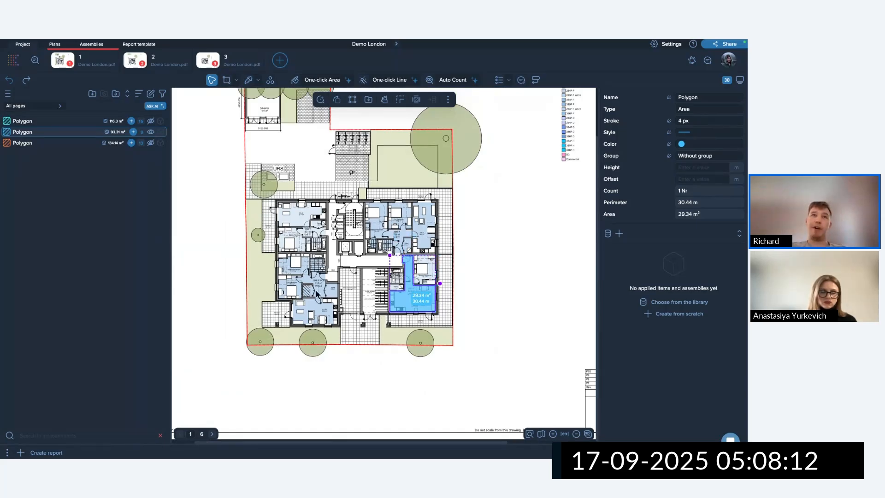
left_click(375, 184)
Paste a copy of the blue area right of the building, then delete that copy.
left_click_drag(366, 168, 465, 361)
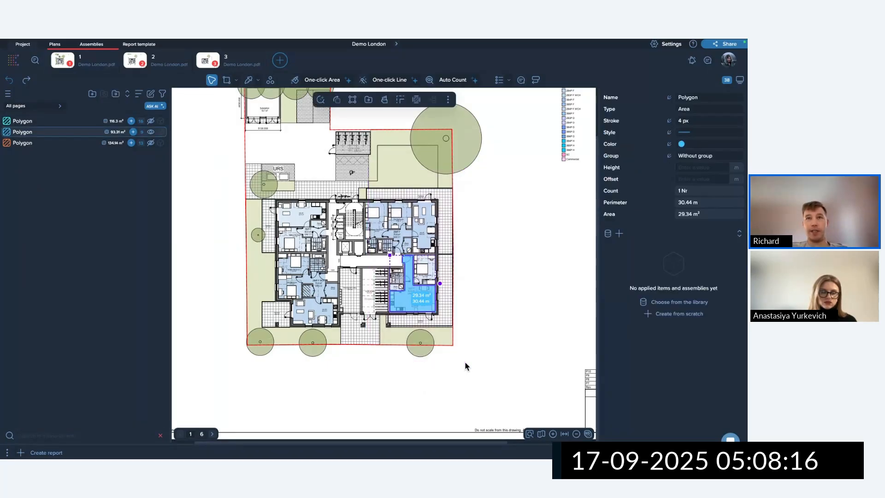
key("ctrl+v")
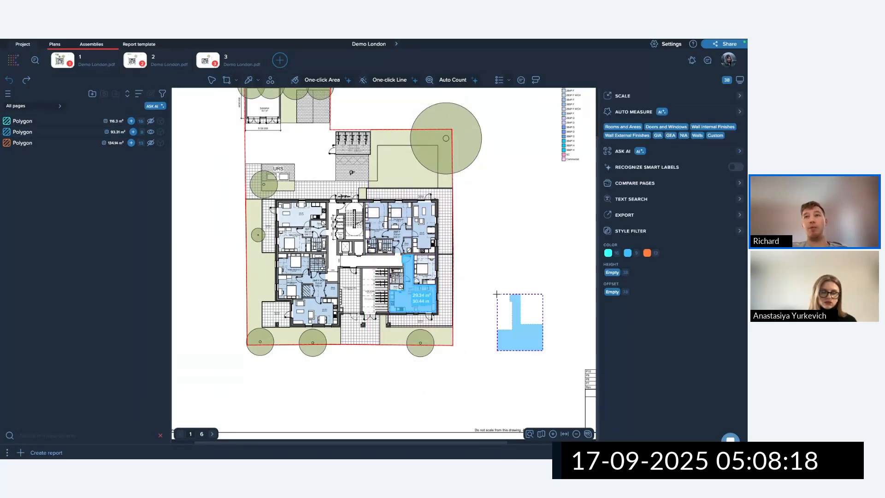
left_click(485, 268)
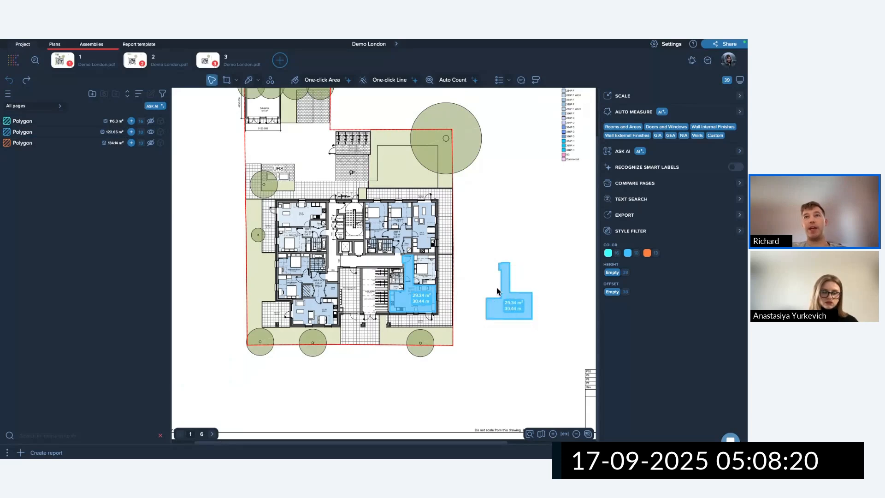
left_click_drag(461, 202, 534, 341)
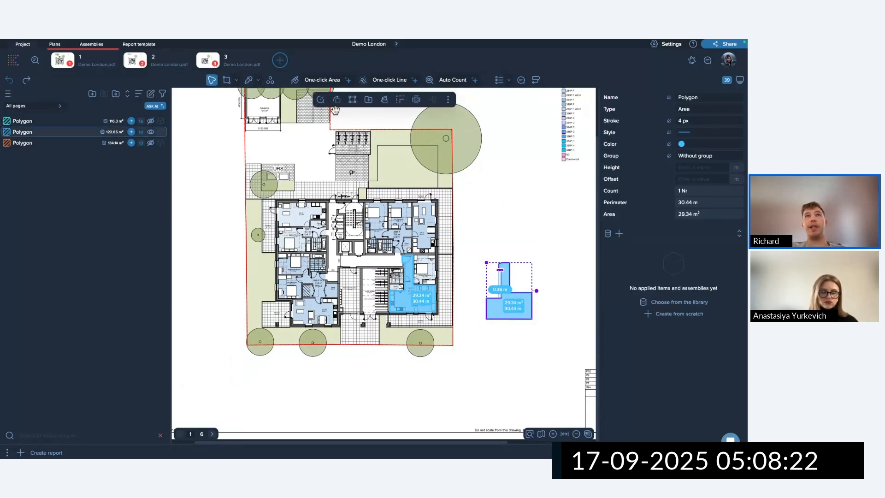
left_click(337, 100)
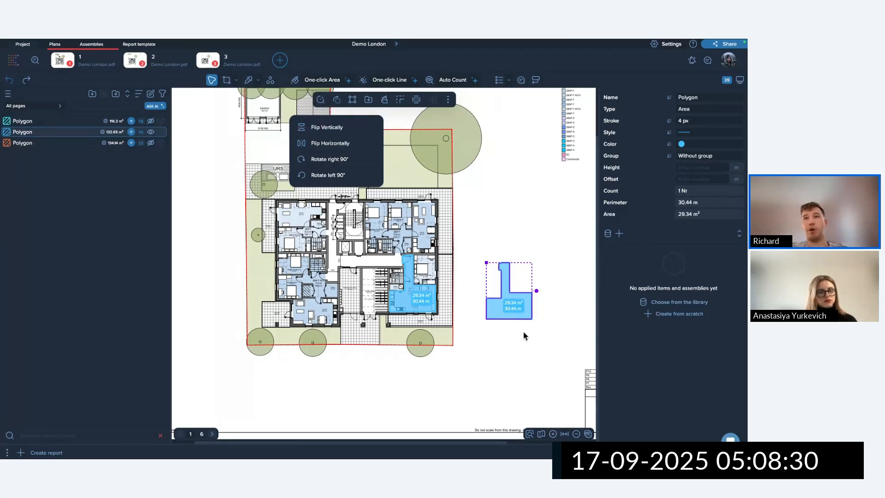
key("Escape")
key("Delete")
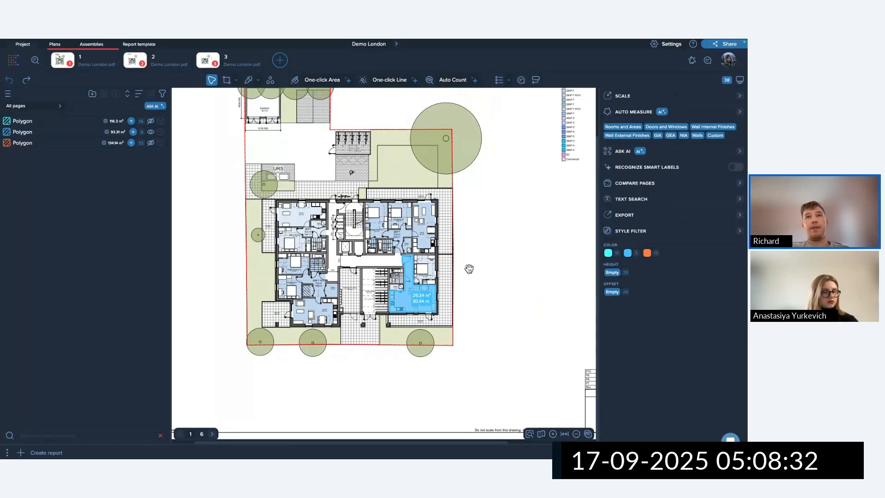
Rotate the 29.34 m² blue area 90° clockwise four times, a full turn.
left_click(438, 286)
left_click(341, 104)
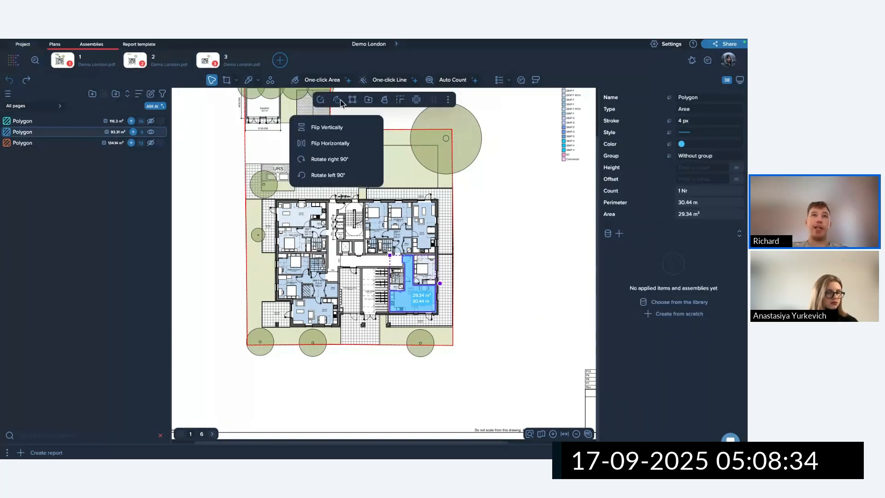
left_click(350, 162)
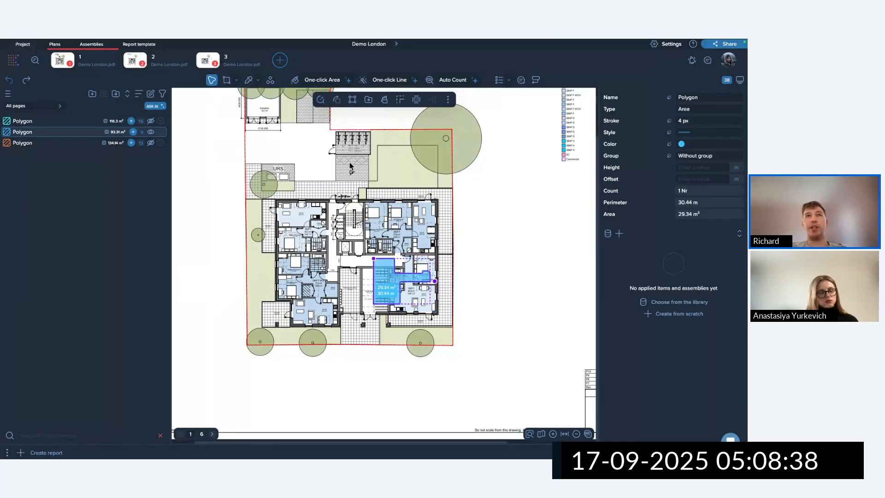
left_click(335, 101)
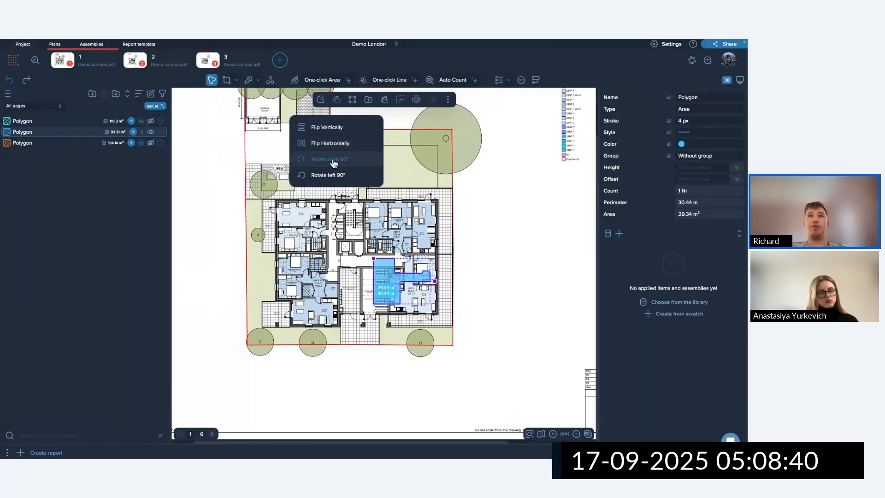
left_click(333, 159)
left_click(338, 100)
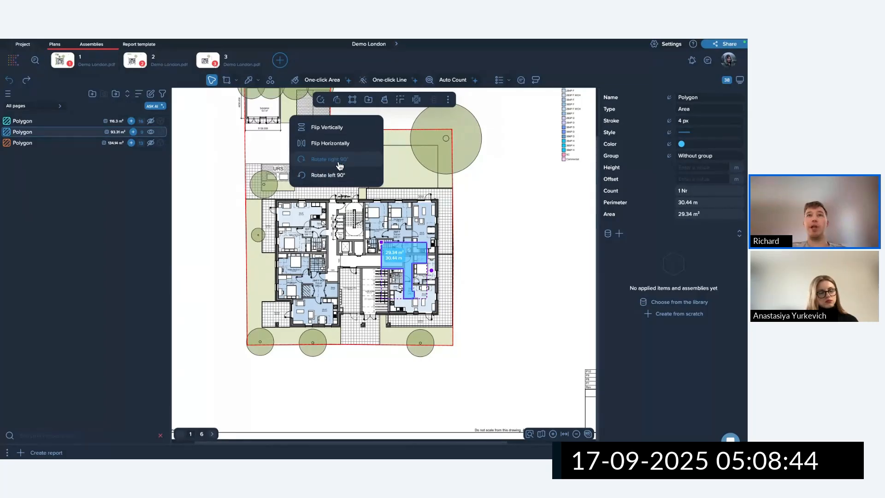
left_click(339, 162)
left_click(335, 102)
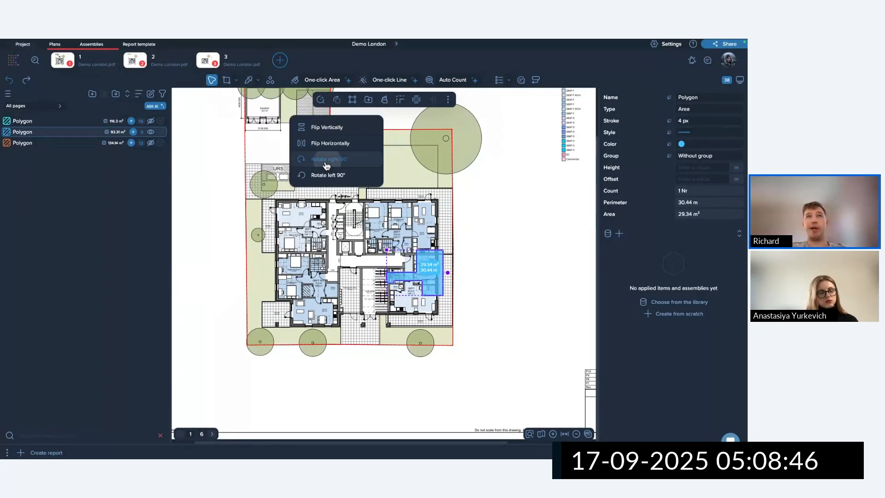
left_click(325, 162)
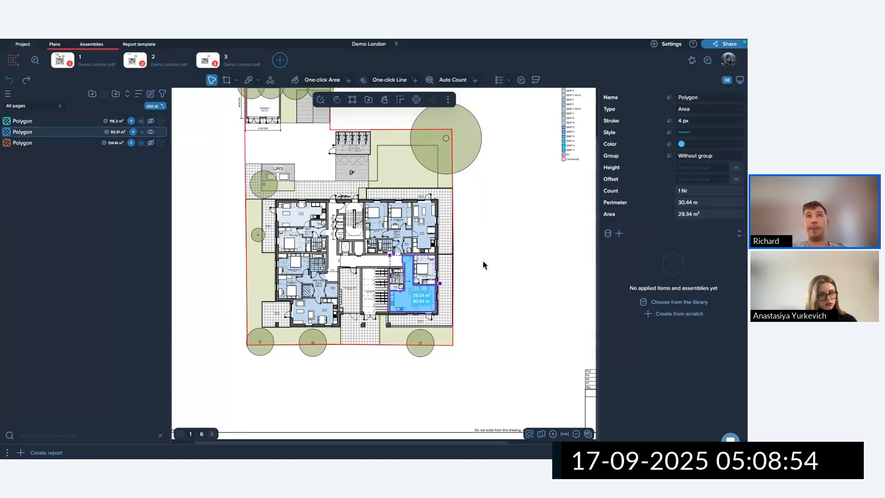
left_click(353, 100)
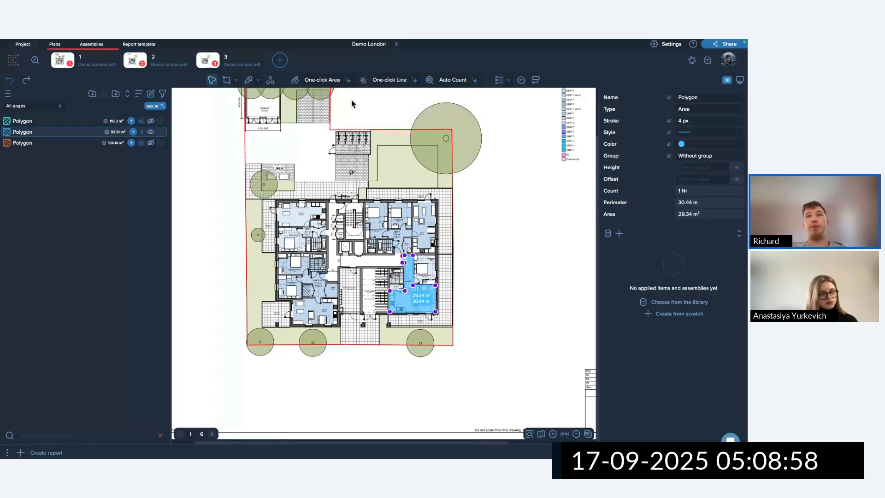
scroll(425, 329, "up", 6)
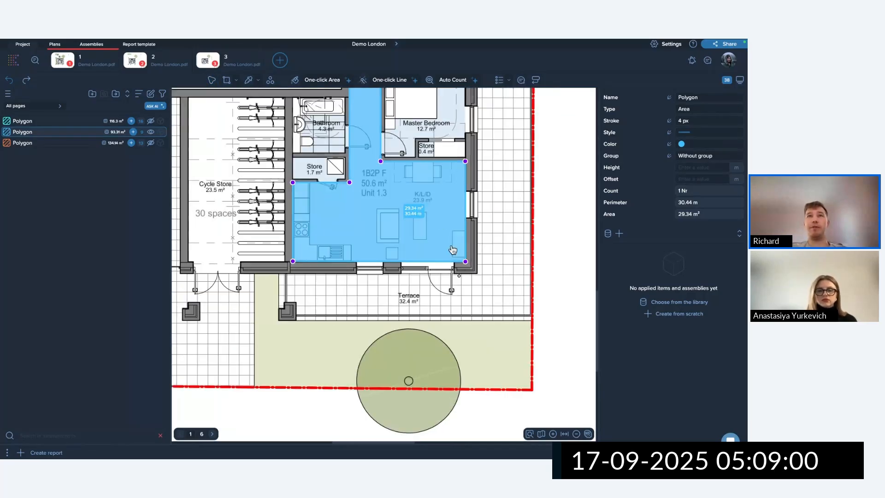
middle_click_drag(509, 201, 501, 314)
scroll(502, 313, "down", 1)
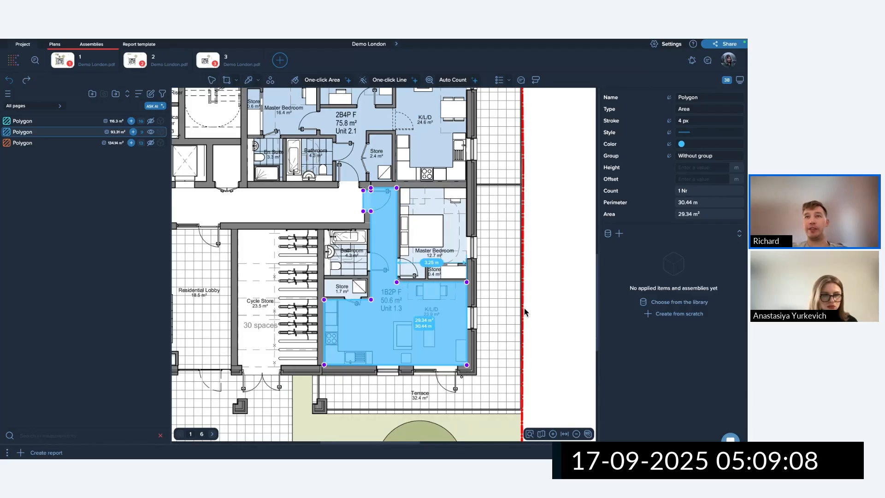
key("Escape")
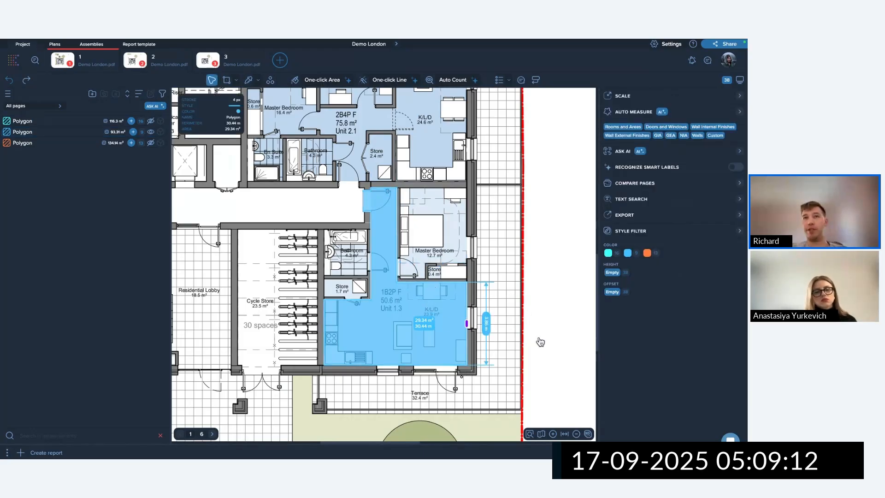
left_click(445, 311)
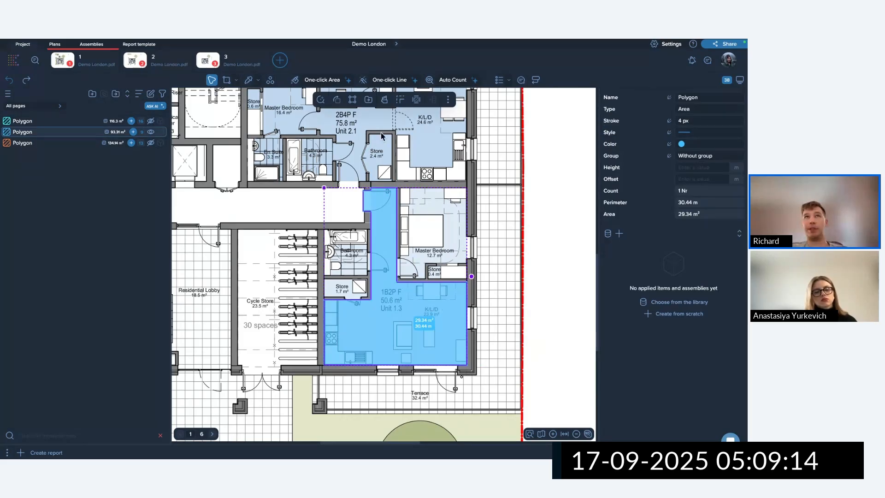
left_click(353, 100)
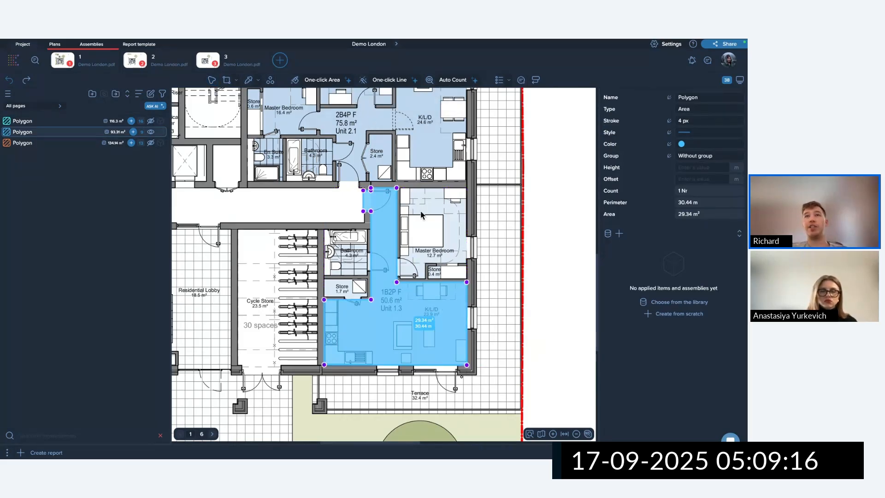
key("Escape")
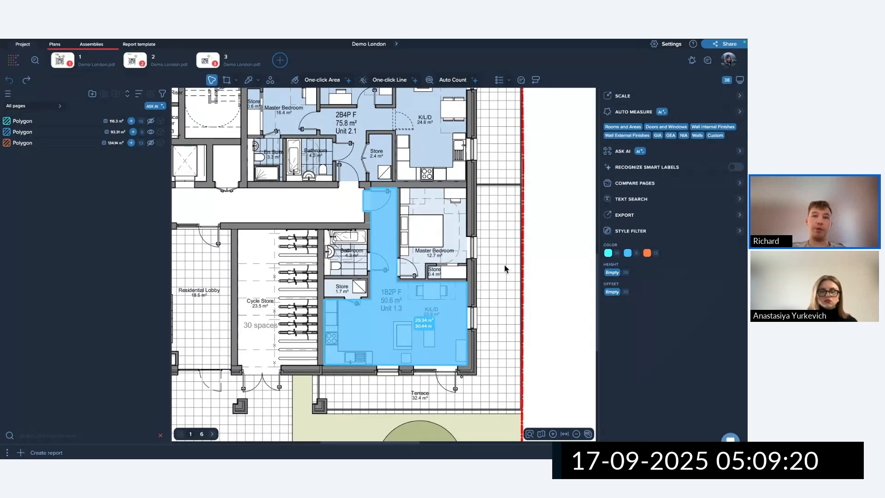
mouse_move(446, 298)
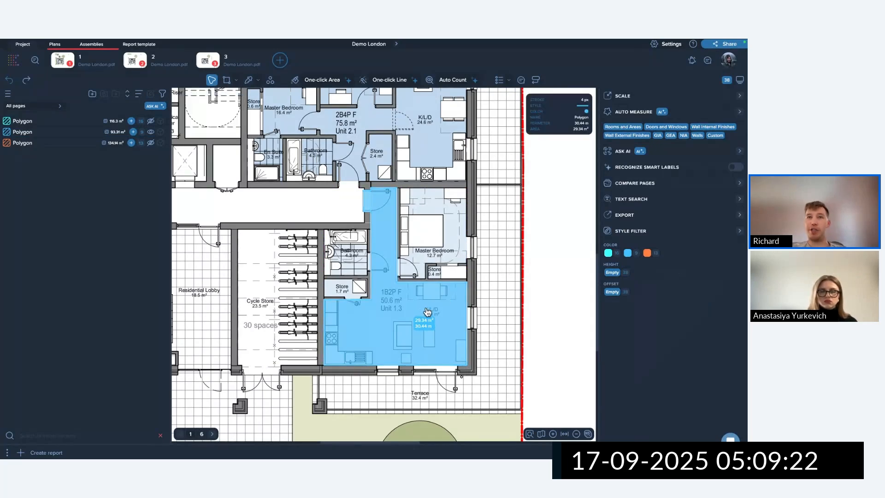
left_click(428, 312)
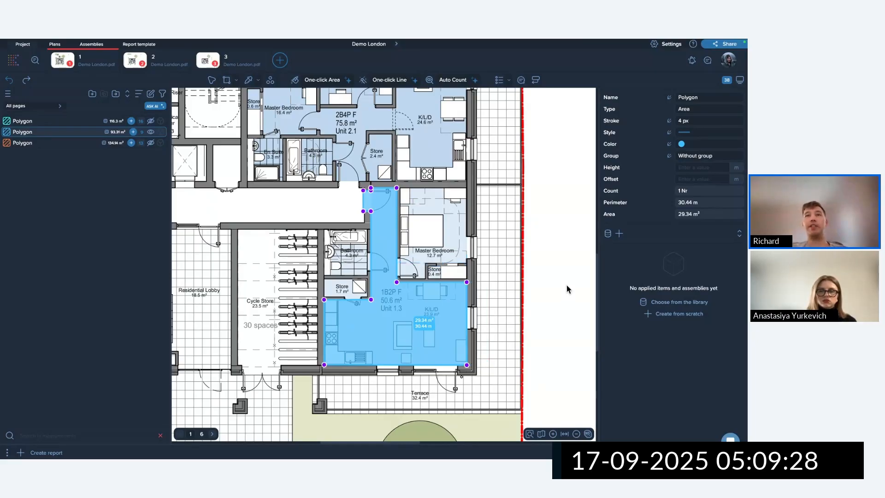
scroll(505, 278, "up", 5)
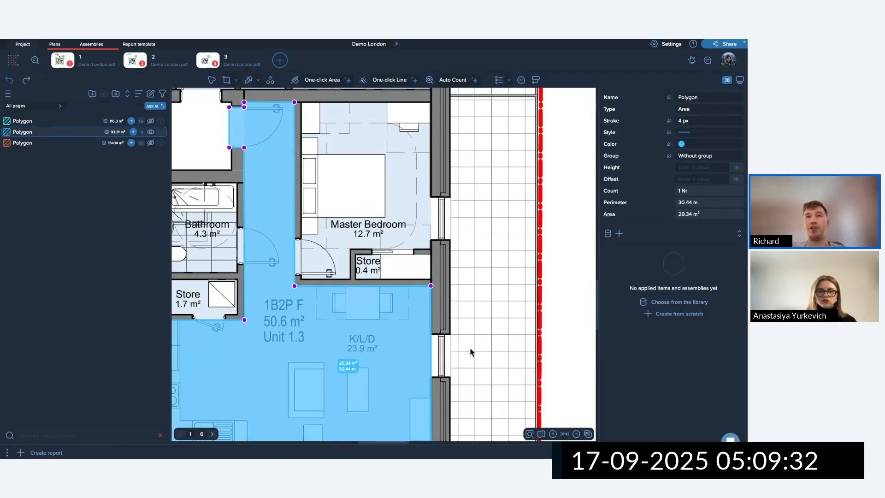
Add two points on the blue area's right edge and bend that edge outward to 32.36 m².
left_click(431, 335)
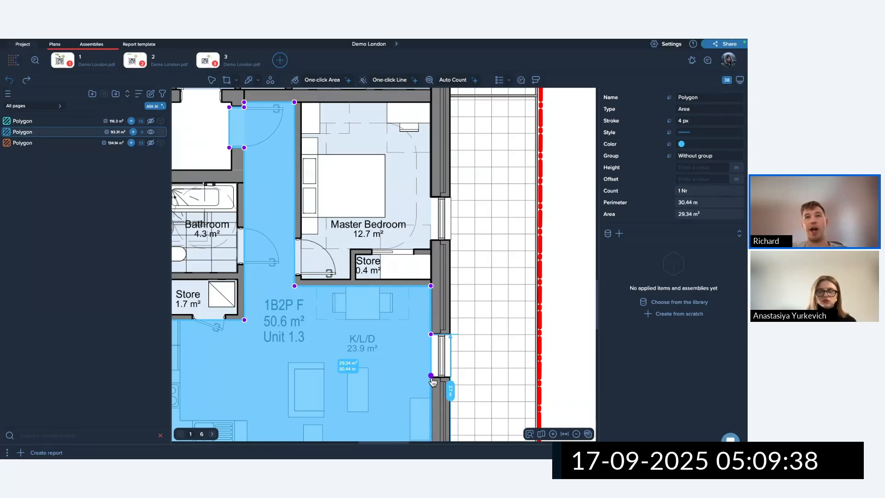
left_click(431, 375)
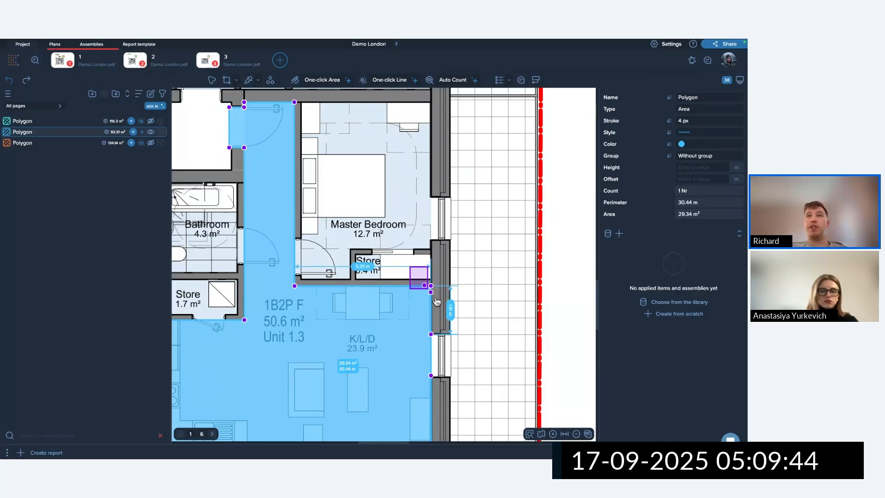
left_click(430, 285)
mouse_move(429, 285)
left_mouse_down()
mouse_move(441, 296)
mouse_move(395, 295)
mouse_move(431, 285)
left_mouse_up()
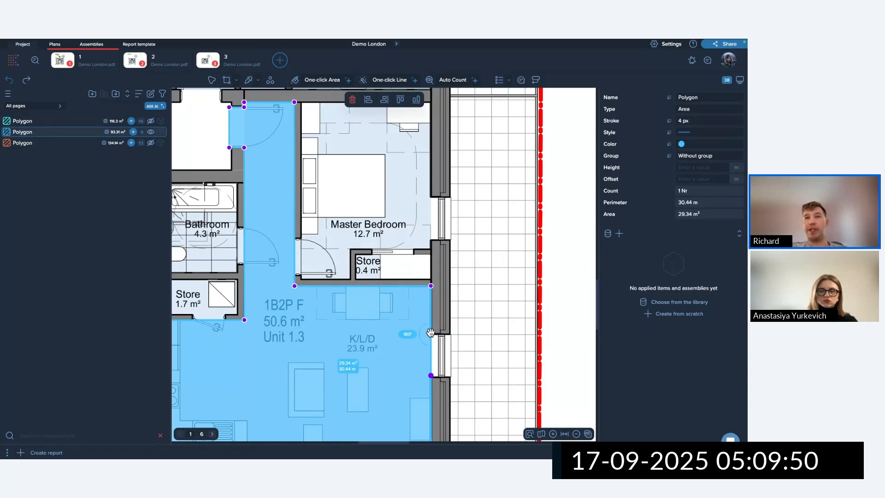
left_click_drag(430, 333, 521, 389)
scroll(512, 389, "down", 1)
scroll(513, 391, "down", 3)
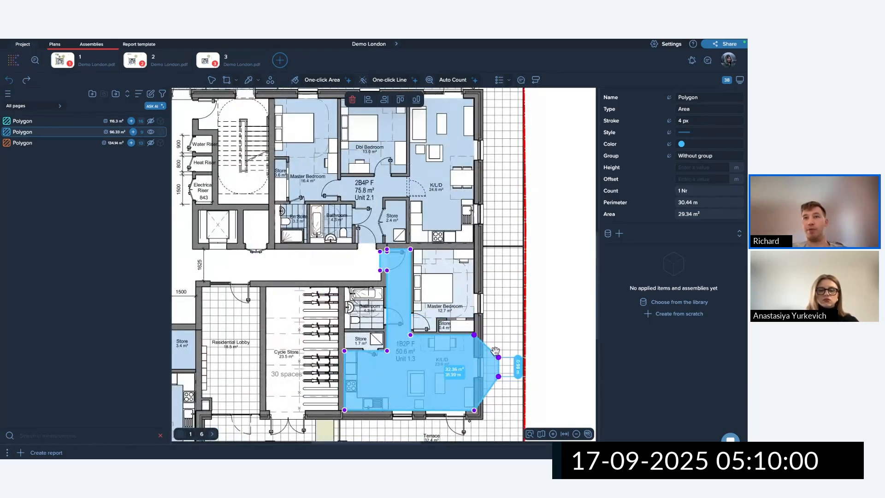
Align the right-edge points and delete the two extra vertices, leaving a straight 29.34 m² edge.
left_click(368, 102)
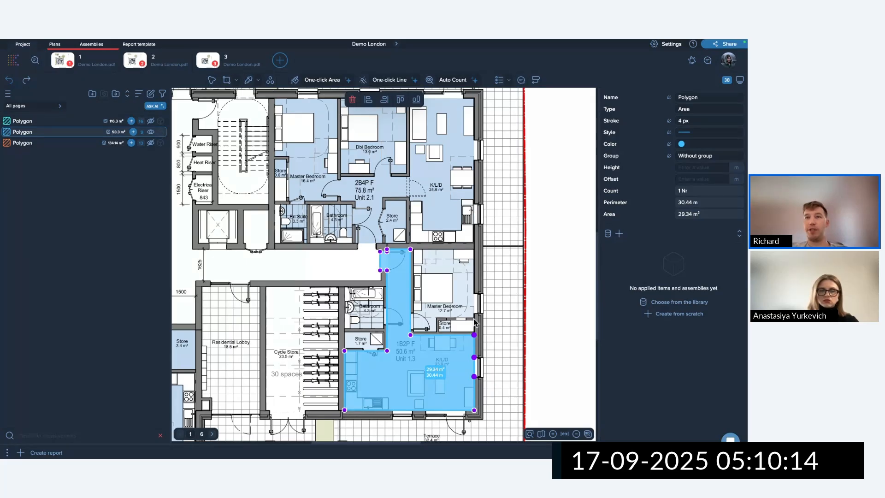
left_click(512, 381)
double_click(457, 368)
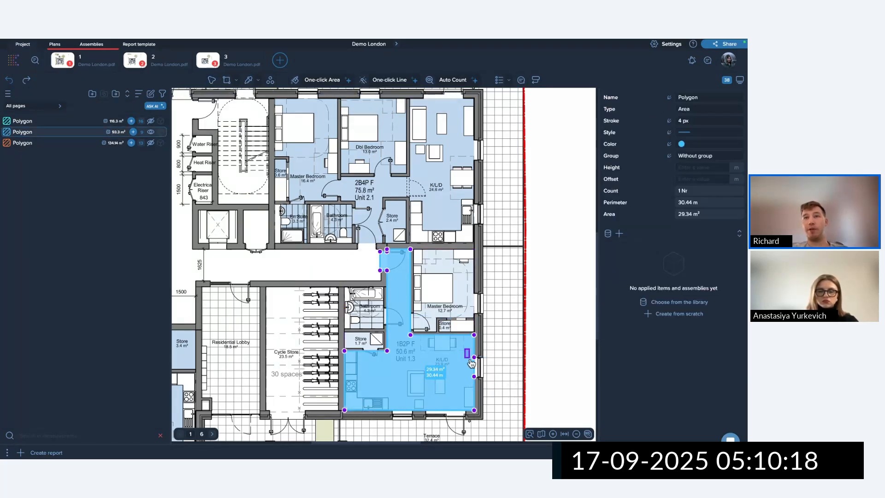
left_click(474, 357)
left_click(474, 377, "shift")
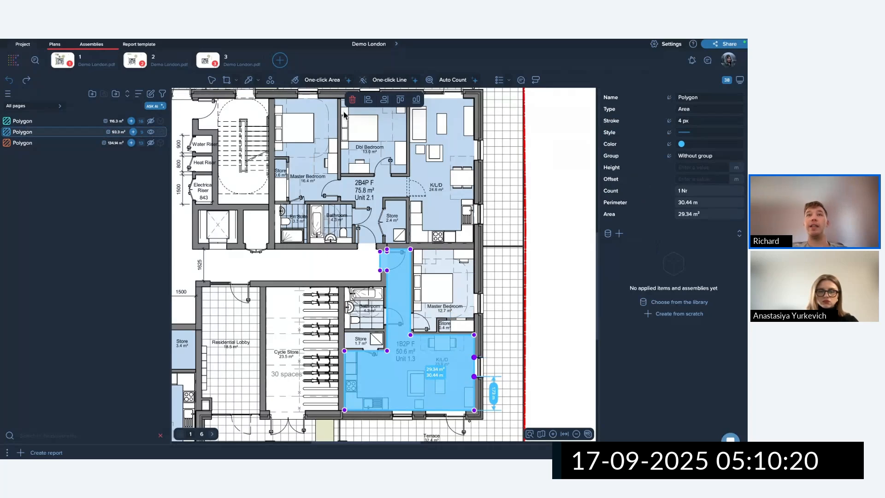
left_click(353, 99)
scroll(413, 289, "up", 5)
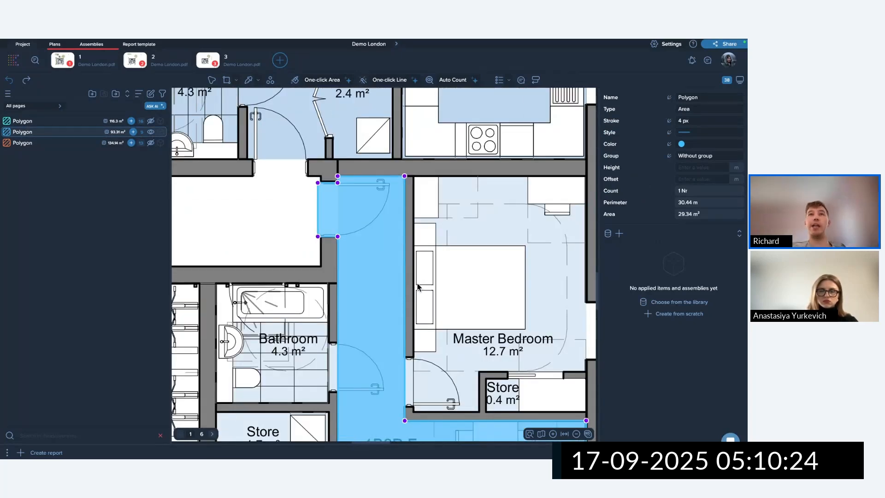
scroll(455, 211, "down", 2)
scroll(455, 211, "down", 3)
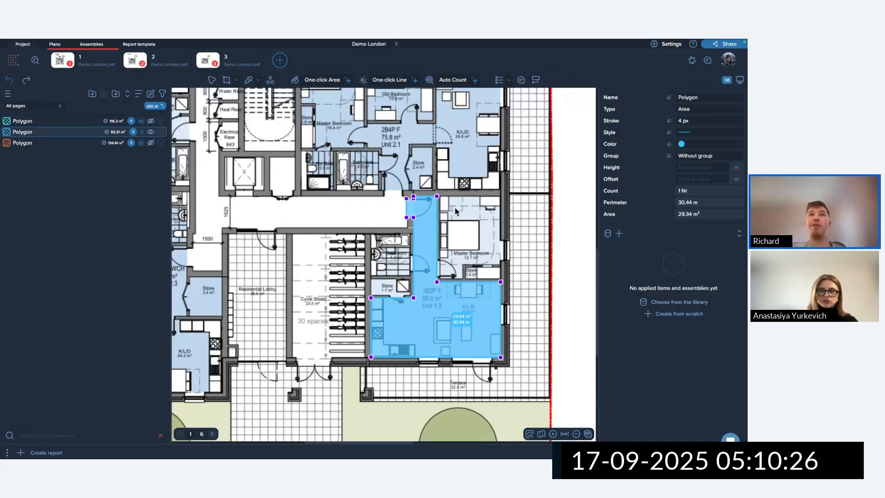
left_click(455, 211)
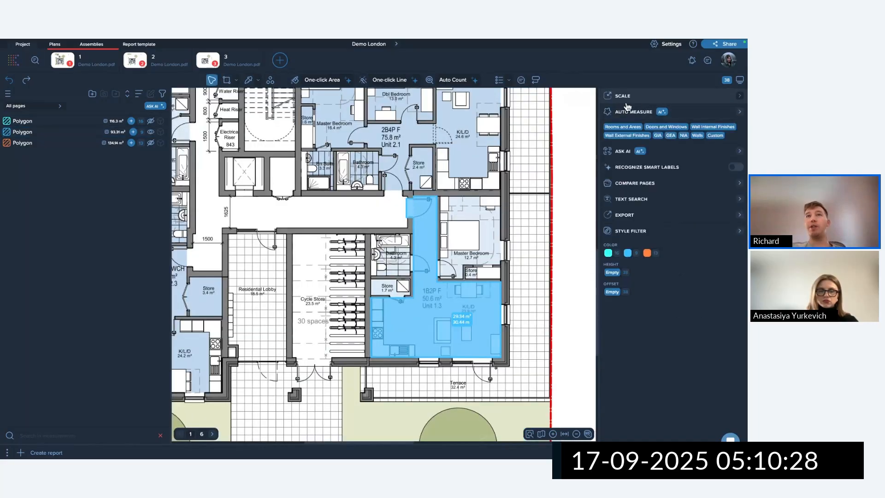
Move the blue area's top-right corner point inward and reselect the area.
scroll(431, 186, "up", 3)
left_click(447, 208)
scroll(447, 207, "up", 5)
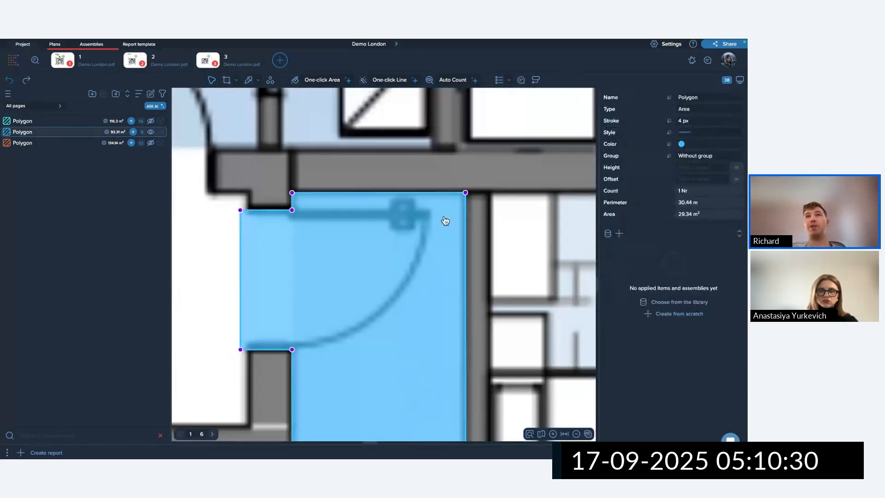
left_click_drag(472, 185, 462, 193)
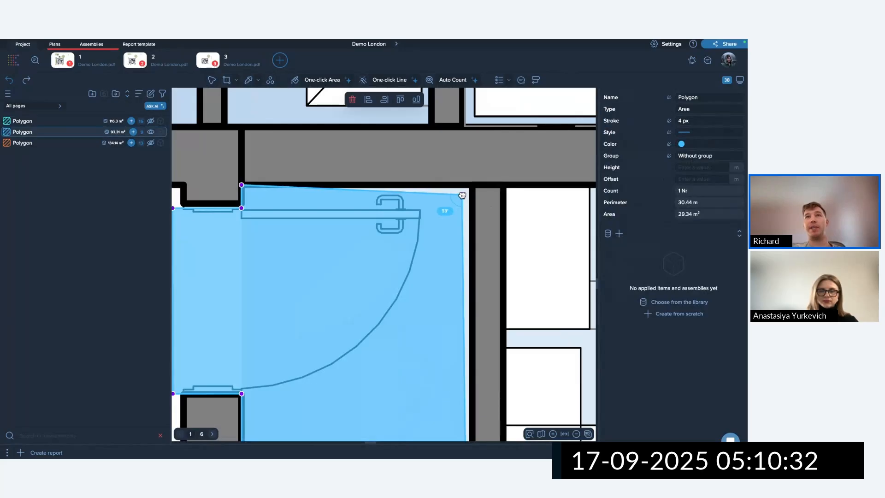
left_click(536, 231)
left_click(439, 248)
scroll(439, 248, "down", 3)
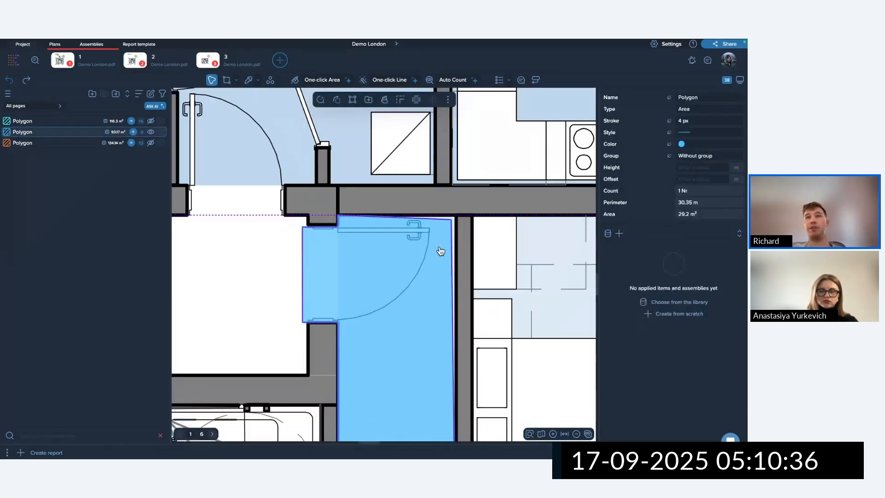
scroll(440, 251, "down", 3)
scroll(428, 251, "up", 4)
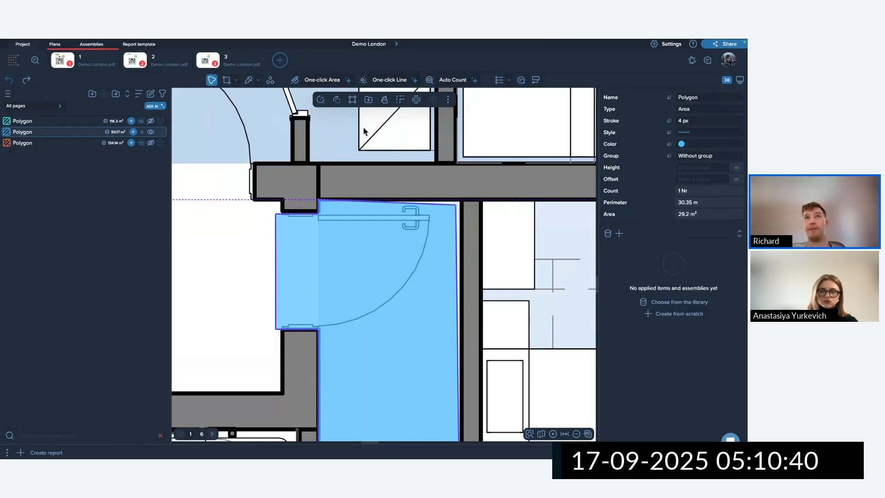
left_click(443, 253)
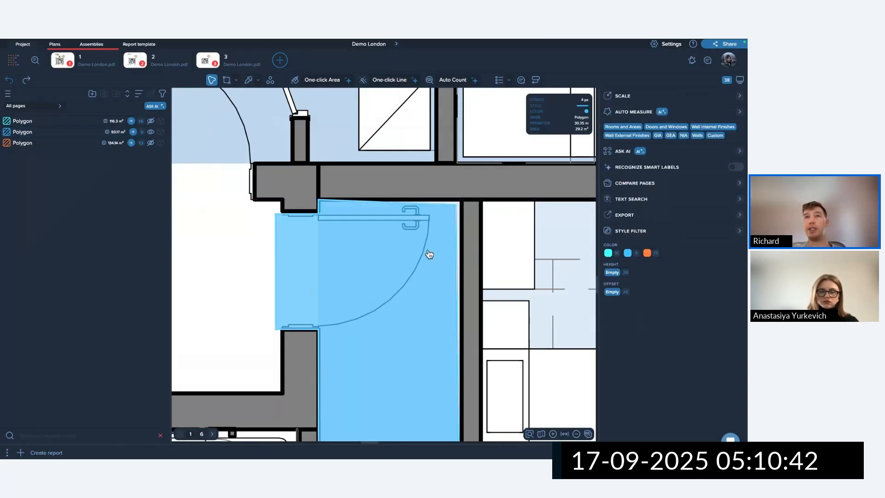
Snap the top-right corner onto the wall corner, then reselect the Unit 1.3 area.
left_click(428, 254)
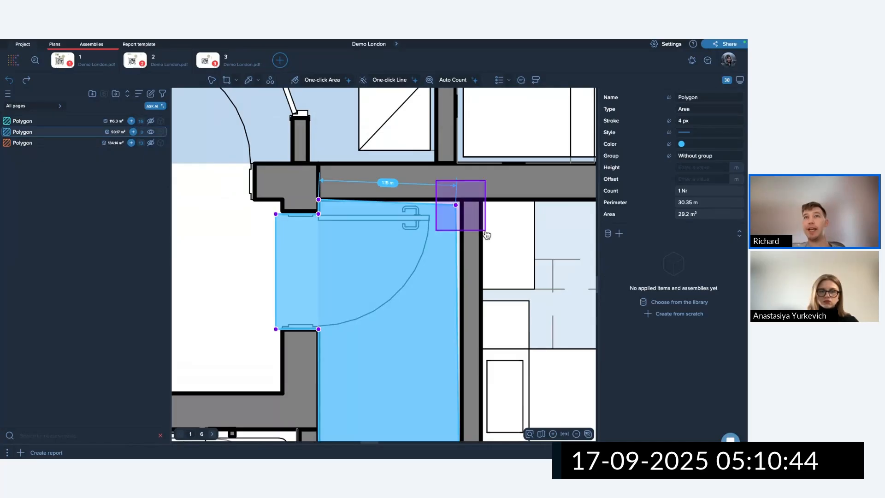
left_click_drag(454, 204, 462, 200)
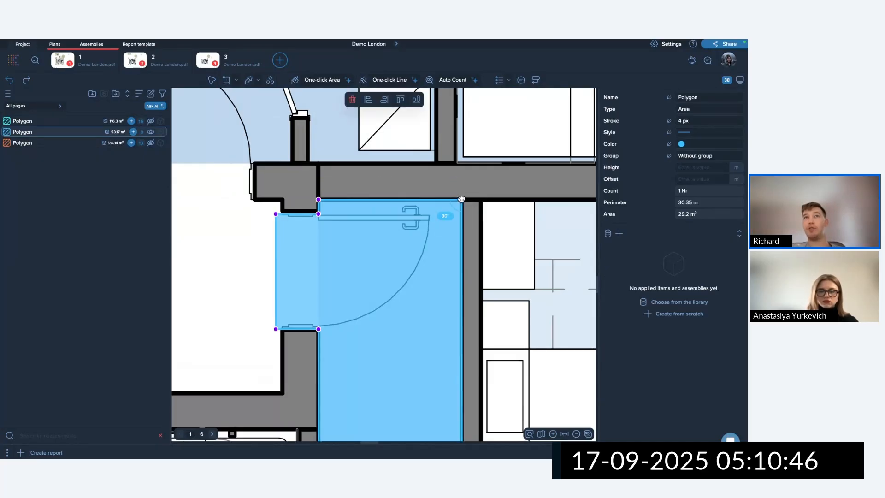
key("Escape")
scroll(508, 293, "down", 3)
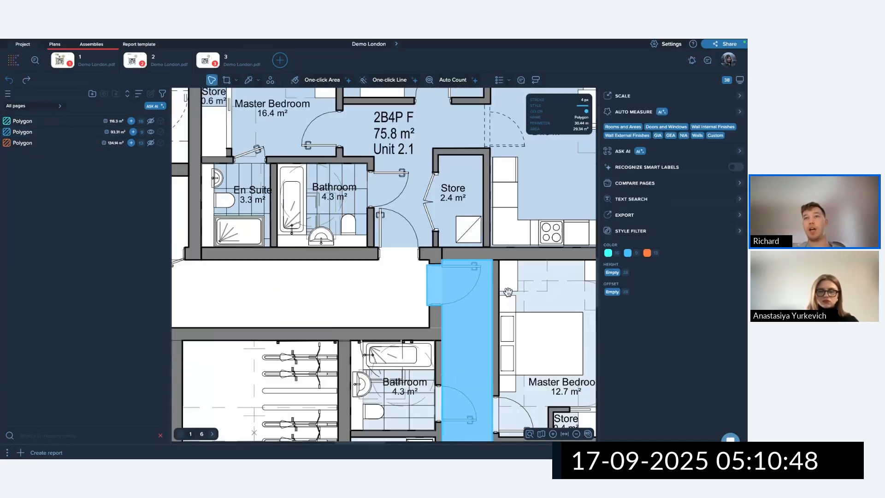
scroll(508, 292, "down", 3)
scroll(527, 321, "down", 5)
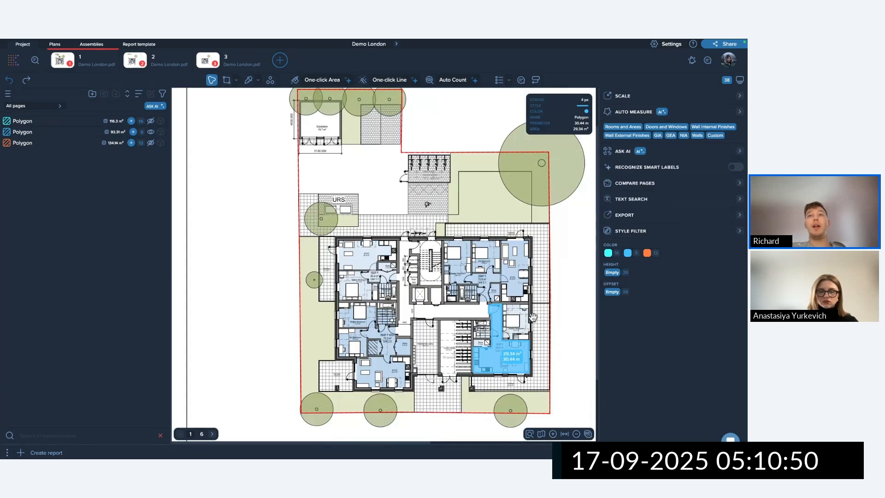
scroll(534, 352, "down", 3)
scroll(378, 302, "up", 8)
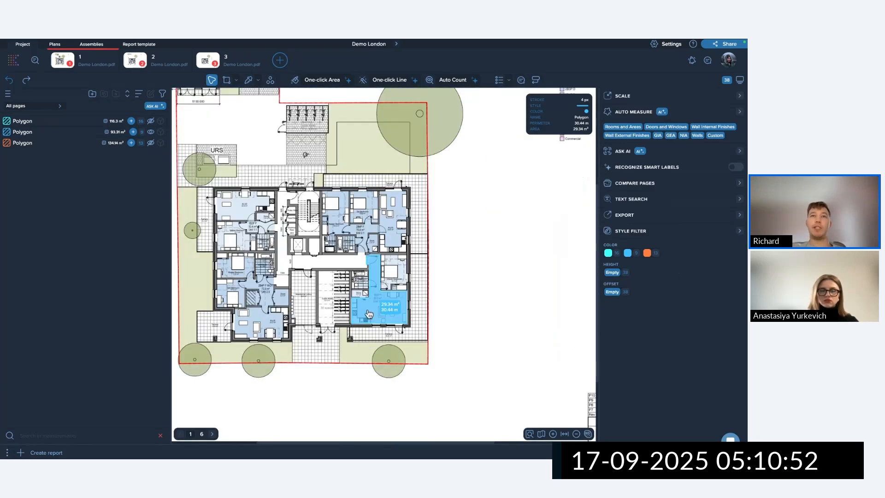
left_click(378, 302)
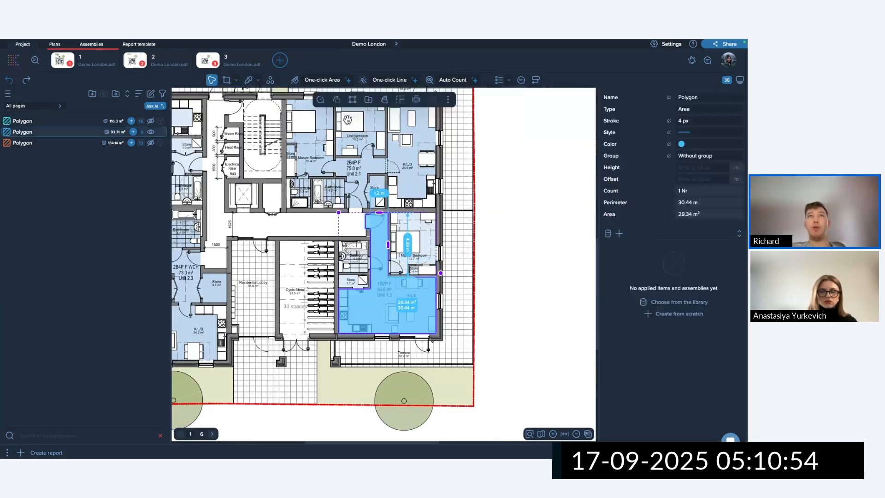
Cut Unit 1.3 along a line from the door corner past the Store and Bathroom, separating the corridor.
left_click(386, 104)
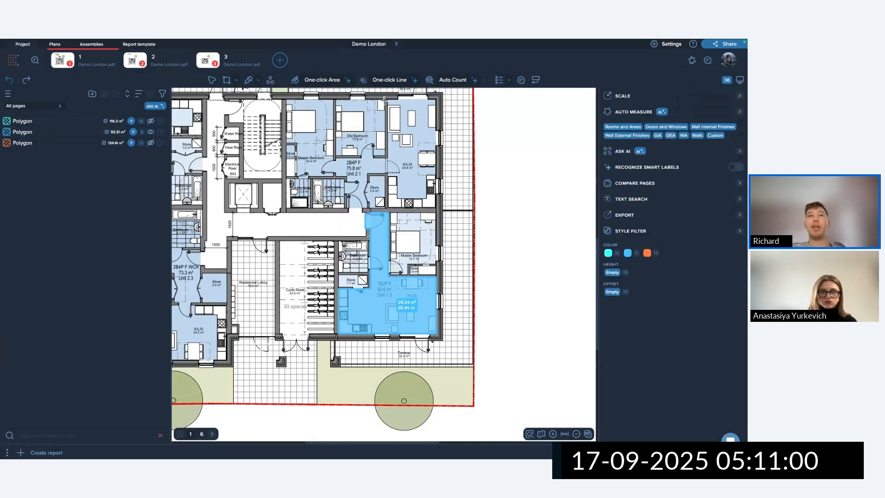
scroll(376, 212, "up", 10)
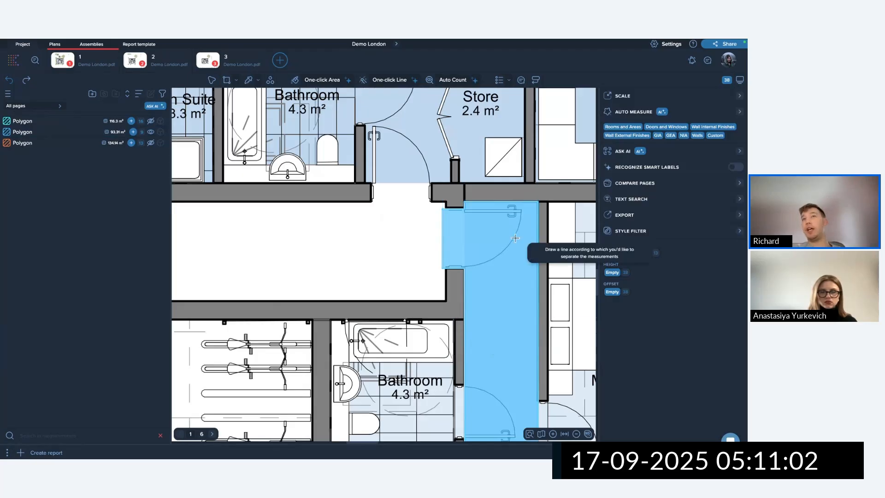
scroll(561, 306, "down", 1)
middle_click_drag(561, 306, 461, 221)
scroll(460, 221, "down", 3)
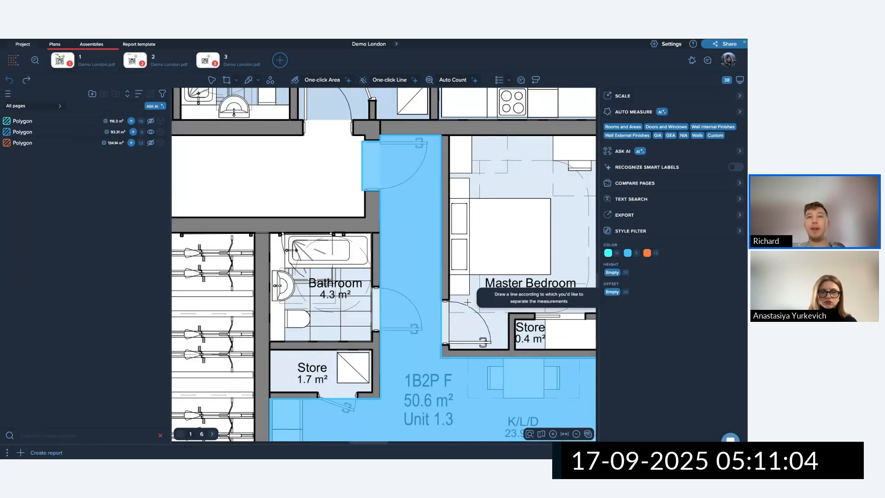
scroll(488, 313, "up", 4)
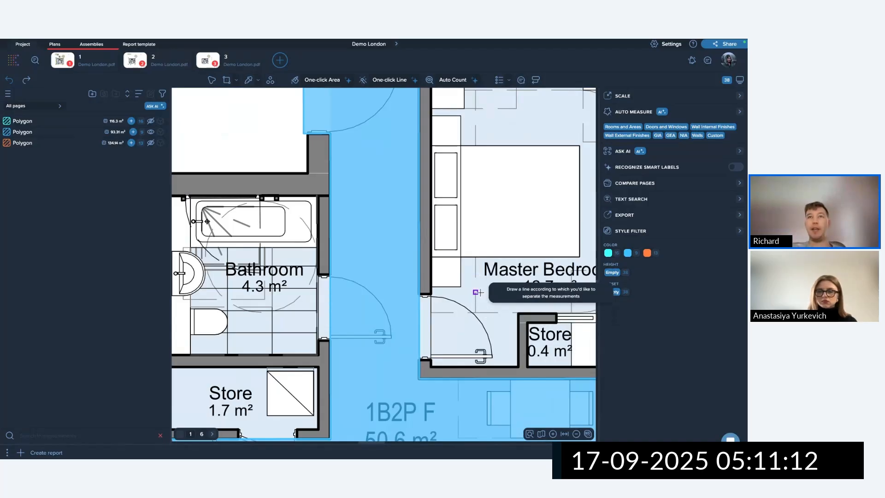
left_click(425, 369)
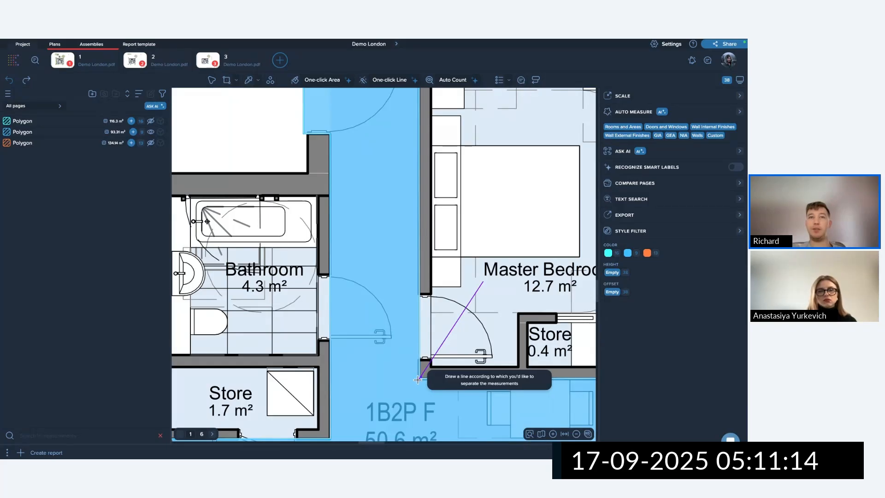
left_click(329, 380)
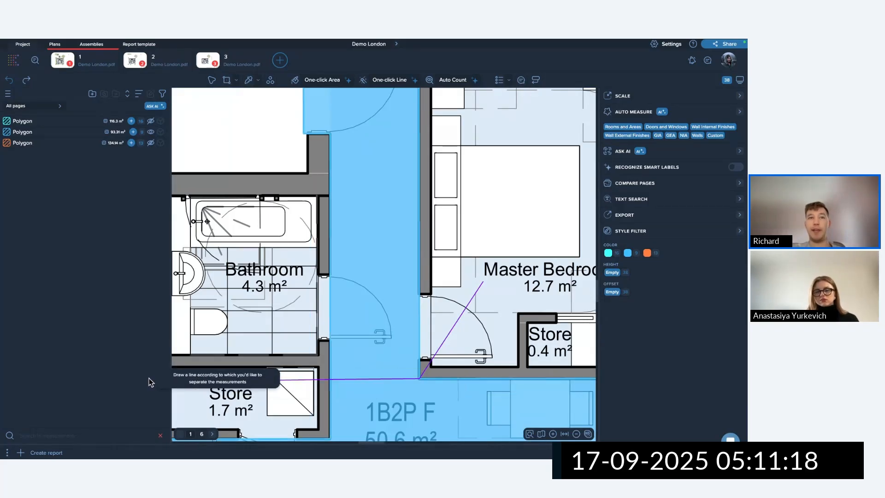
left_click(214, 333)
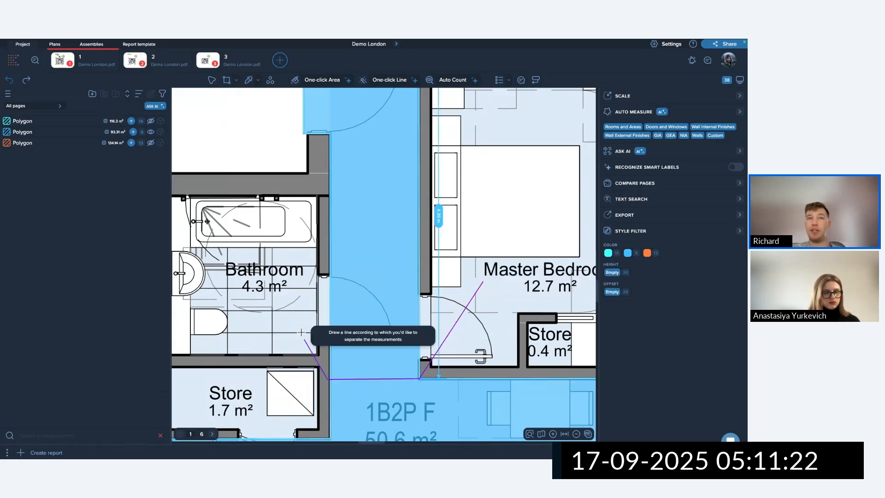
left_click(247, 289)
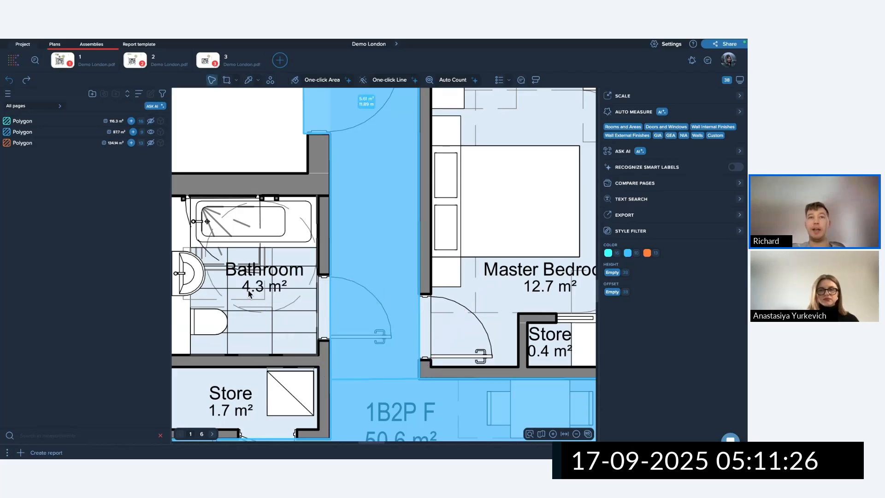
scroll(373, 304, "down", 4)
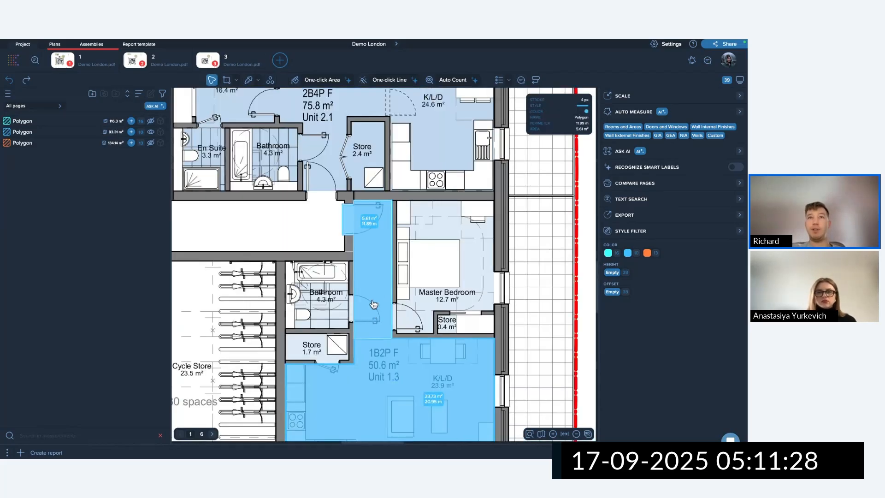
Make the 5.61 m² corridor piece cyan.
left_click(386, 356)
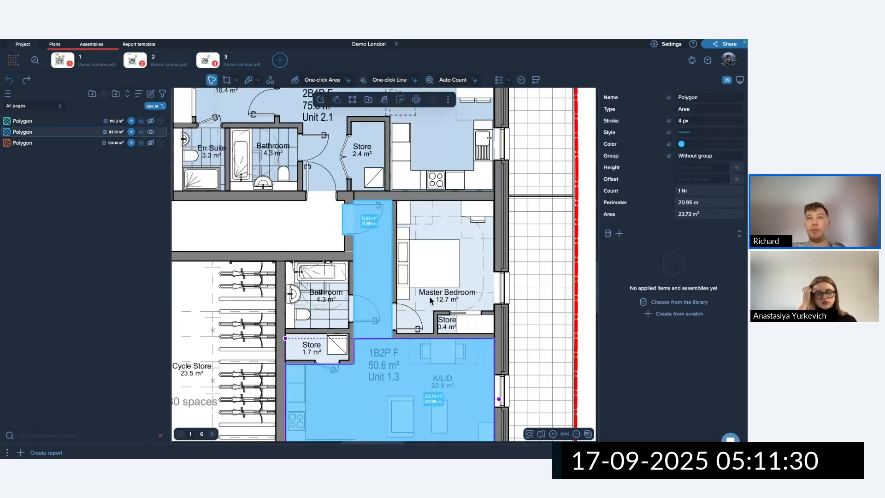
left_click(379, 277)
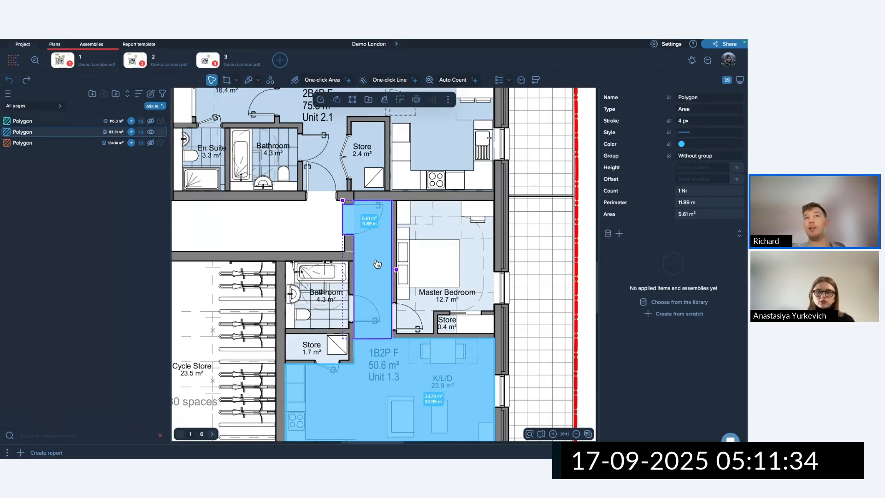
left_click(682, 144)
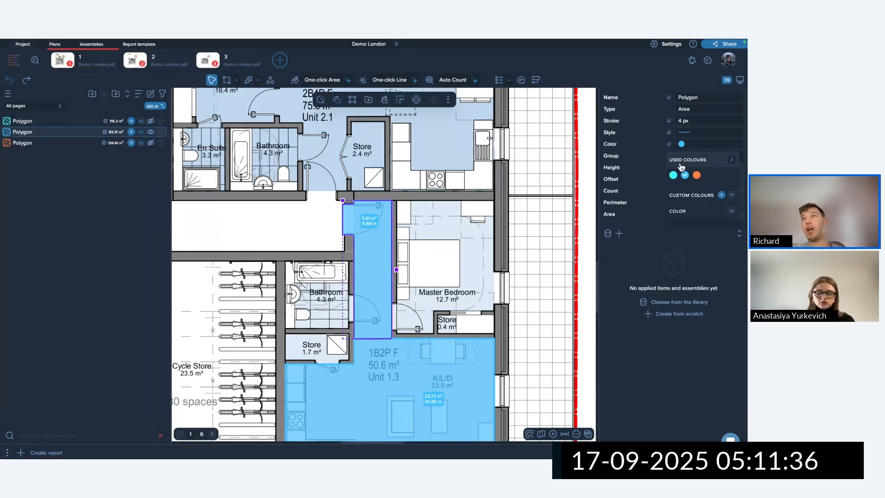
left_click(673, 175)
left_click(641, 186)
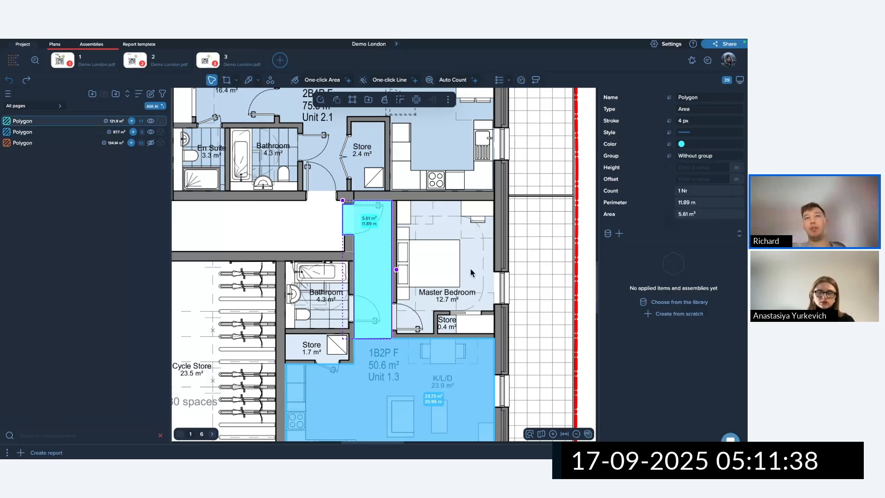
scroll(471, 273, "down", 4)
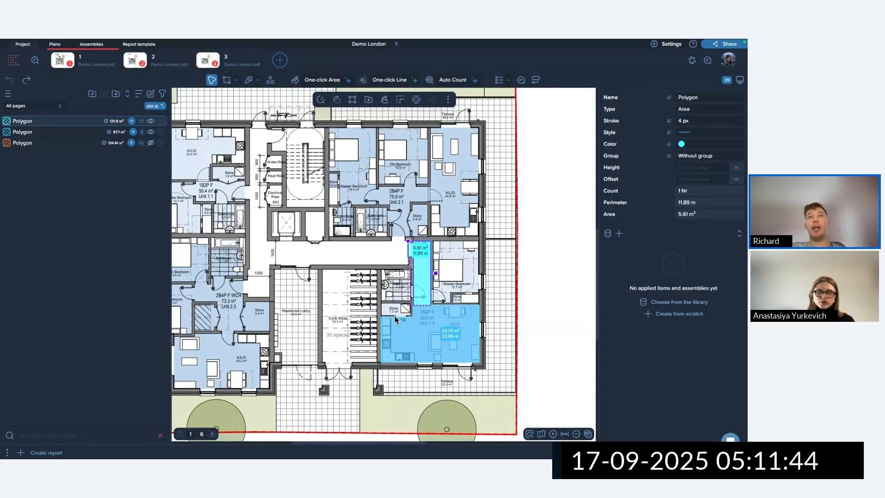
scroll(405, 322, "up", 5)
scroll(418, 328, "down", 4)
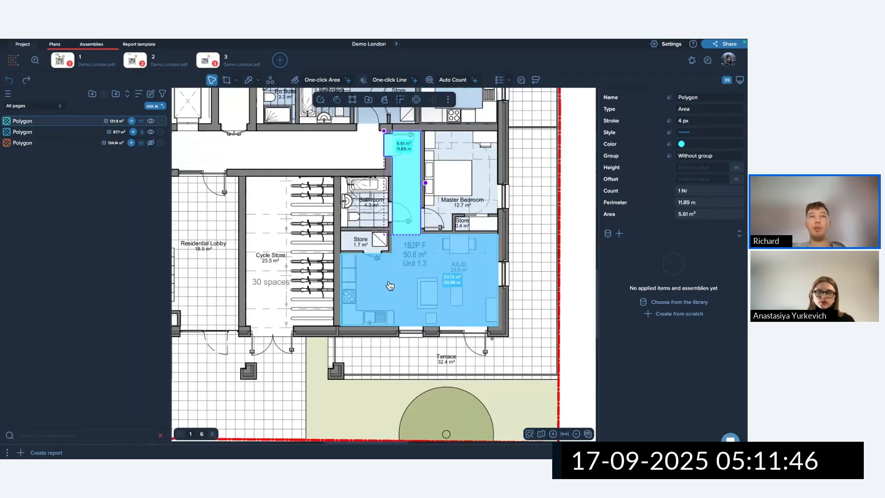
Select the blue K/L/D area and start a line cut on it.
left_click(390, 286)
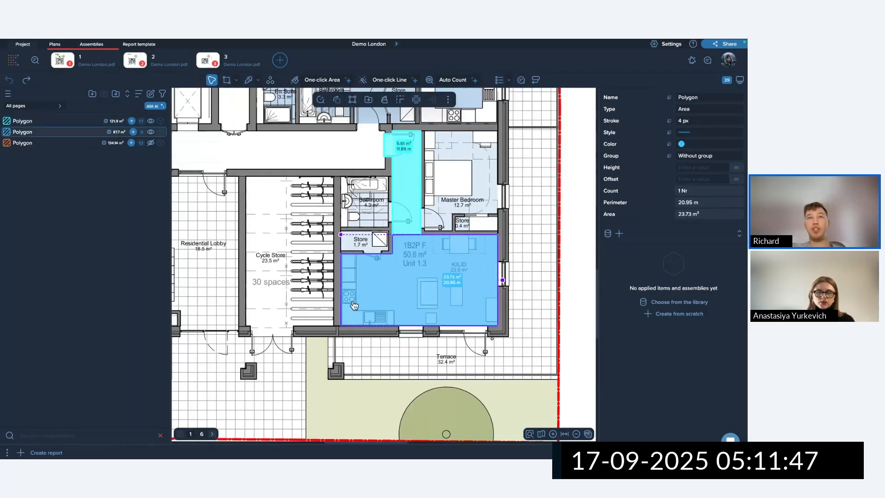
left_click(384, 100)
scroll(369, 258, "up", 5)
Cut a kitchen strip off the K/L/D area with a line from the Store wall corner across the kitchen.
middle_click_drag(369, 292, 358, 206)
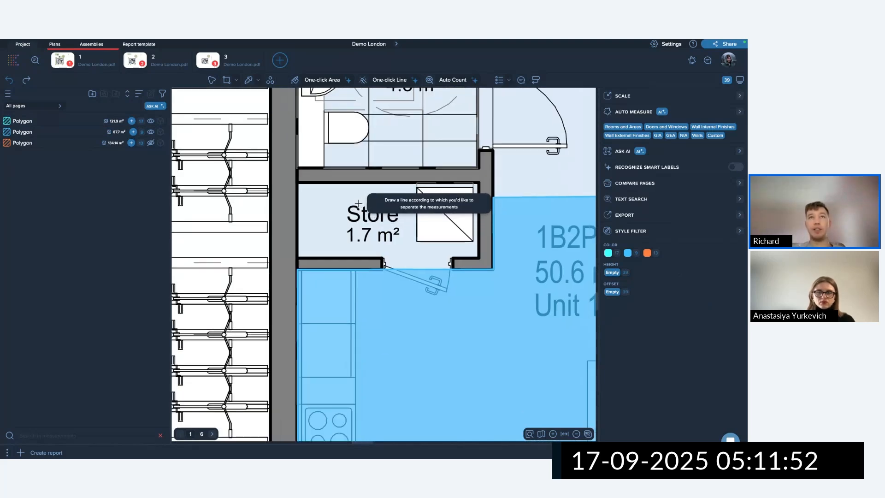
left_click(358, 203)
left_click(355, 269)
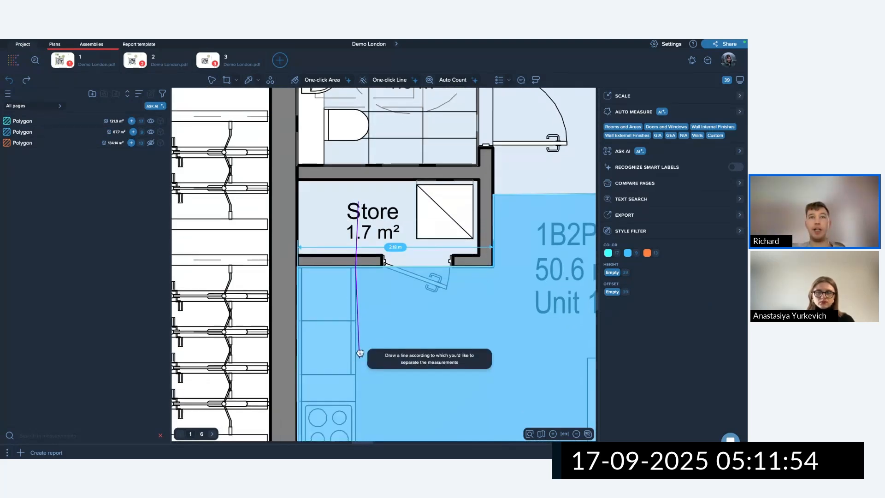
scroll(358, 359, "down", 1)
middle_click_drag(358, 359, 357, 196)
left_click(356, 291)
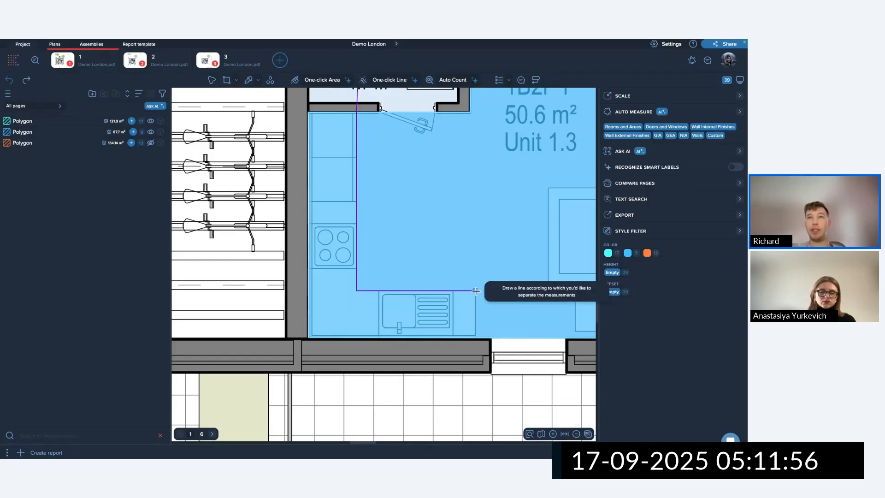
left_click(475, 290)
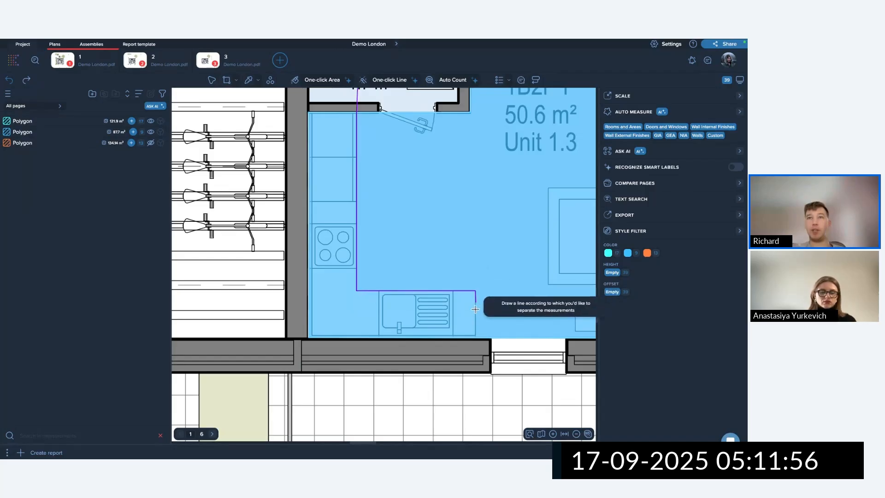
double_click(487, 420)
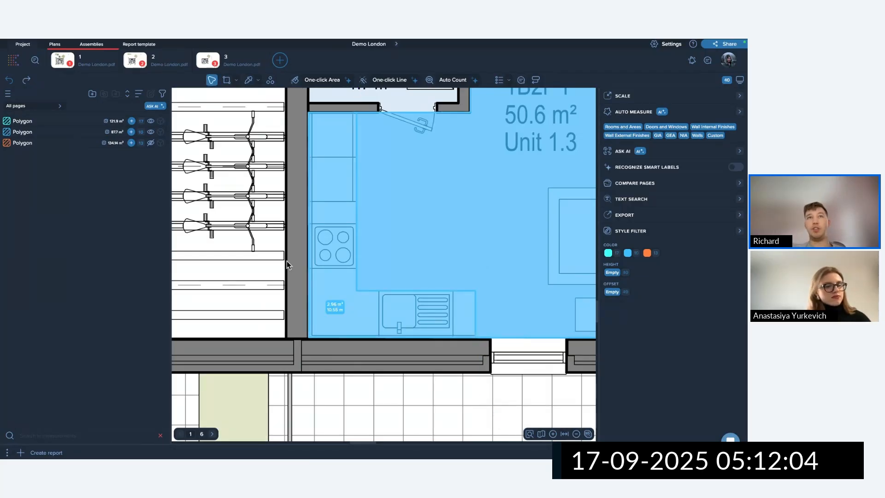
Delete the cut-off 2.96 m² kitchen strip, leaving K/L/D at 20.77 m².
left_click(326, 237)
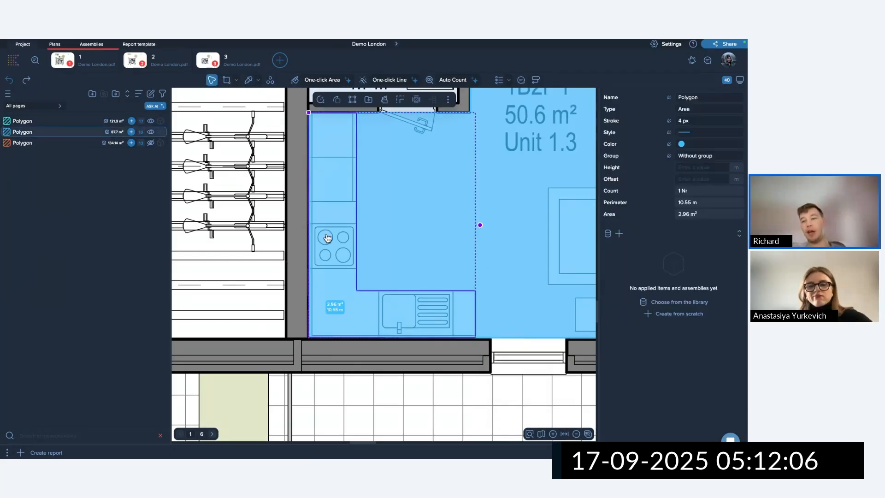
key("Delete")
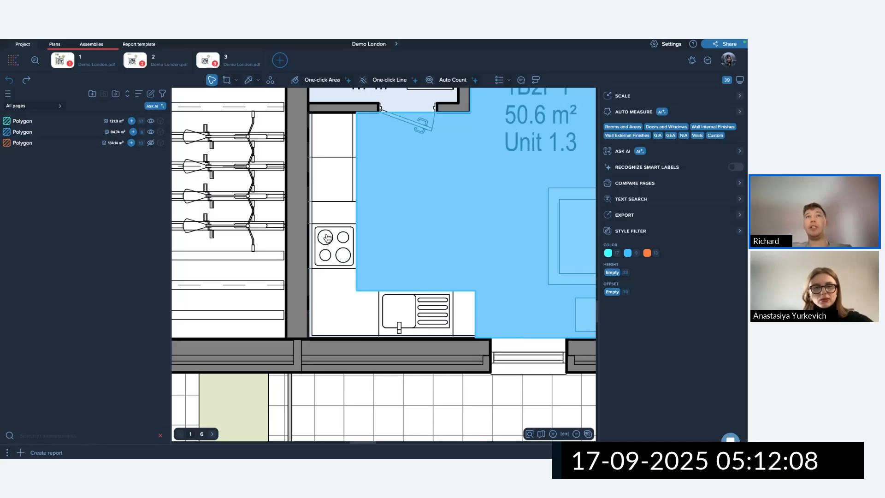
scroll(326, 237, "down", 3)
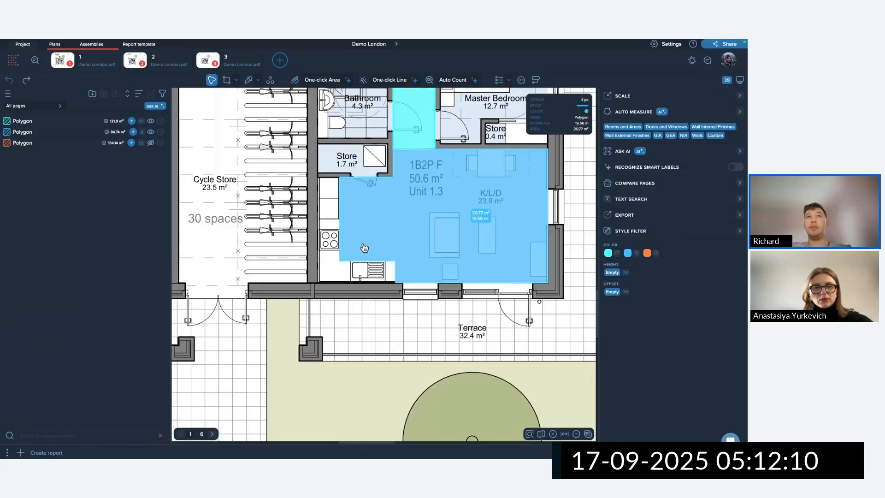
Split the 20.77 m² area with a polyline into 6.61, 6.79, 3.04 and 4.33 m² pieces.
left_click(424, 225)
left_click(386, 102)
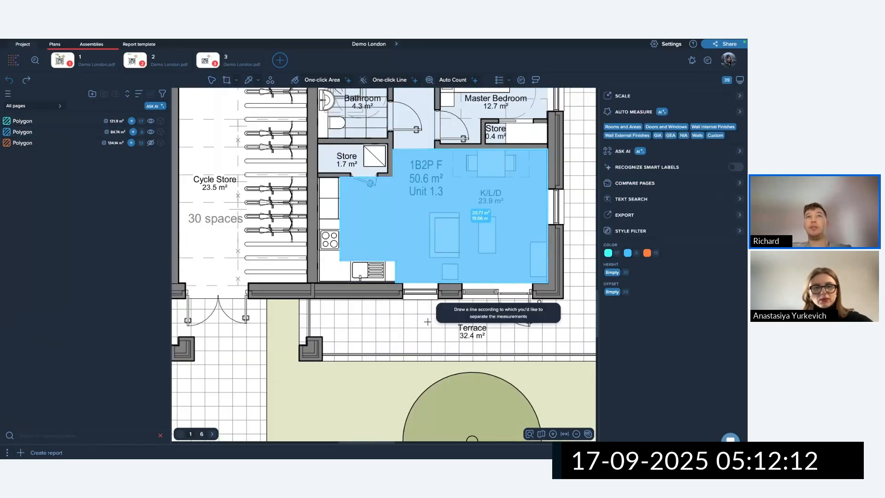
left_click(422, 306)
left_click(417, 128)
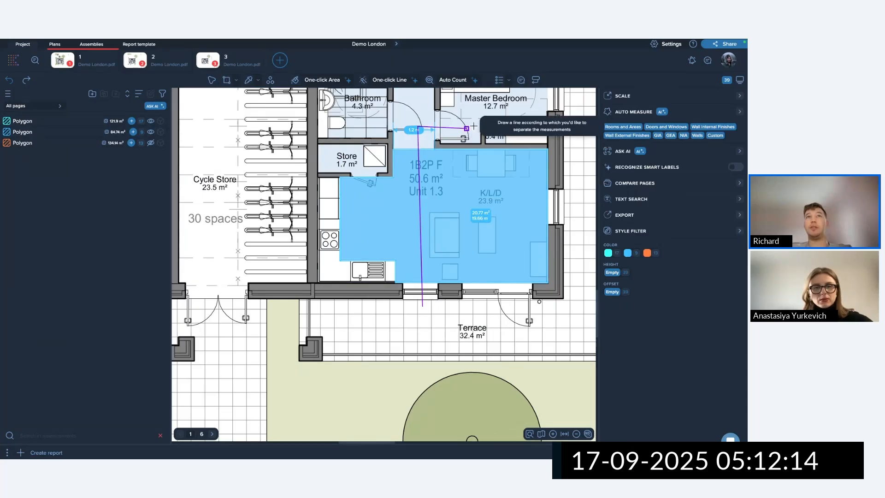
left_click(485, 124)
left_click(477, 323)
left_click(532, 320)
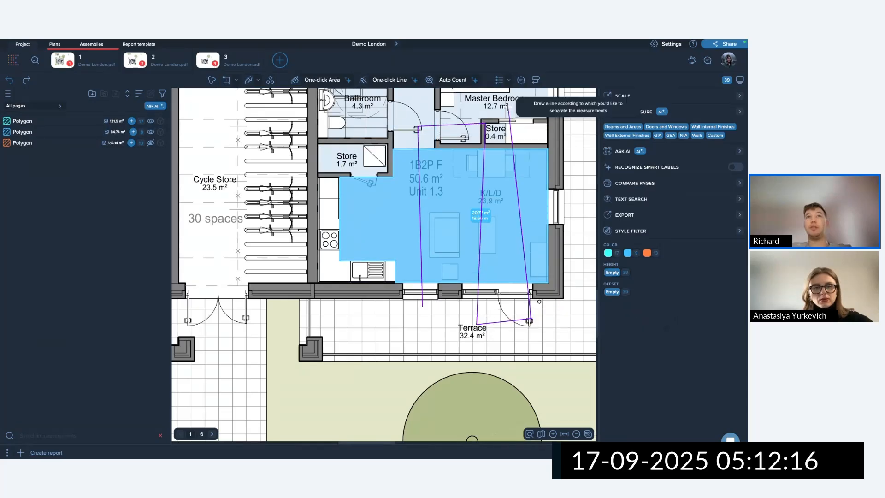
double_click(509, 108)
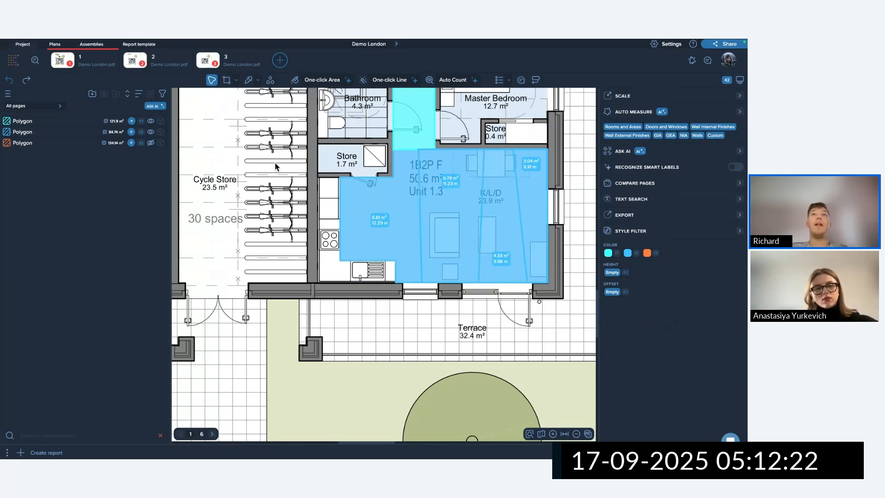
Select the cyan corridor area to check it, then deselect it.
scroll(270, 177, "down", 3)
scroll(399, 251, "up", 5)
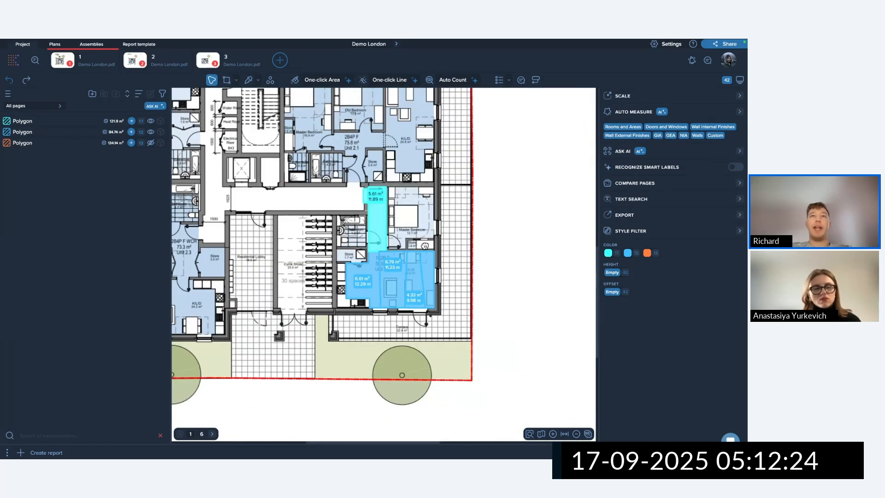
left_click(376, 254)
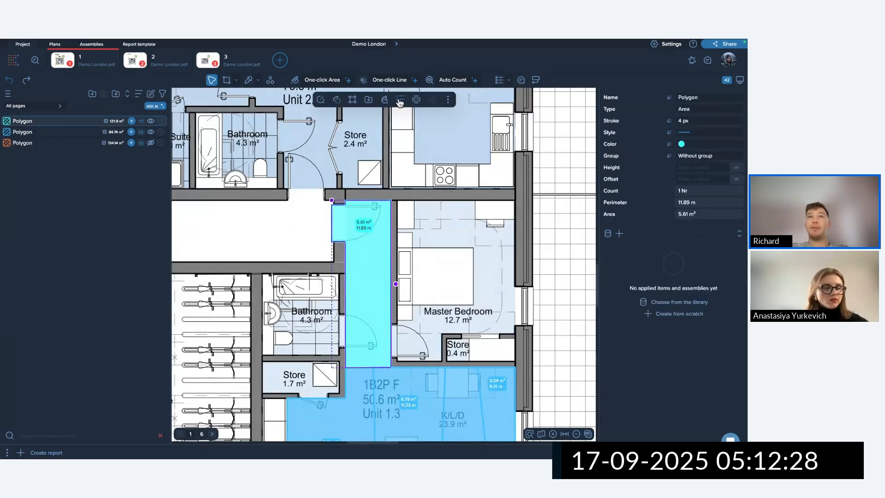
scroll(441, 244, "down", 4)
scroll(441, 245, "down", 3)
left_click(196, 145)
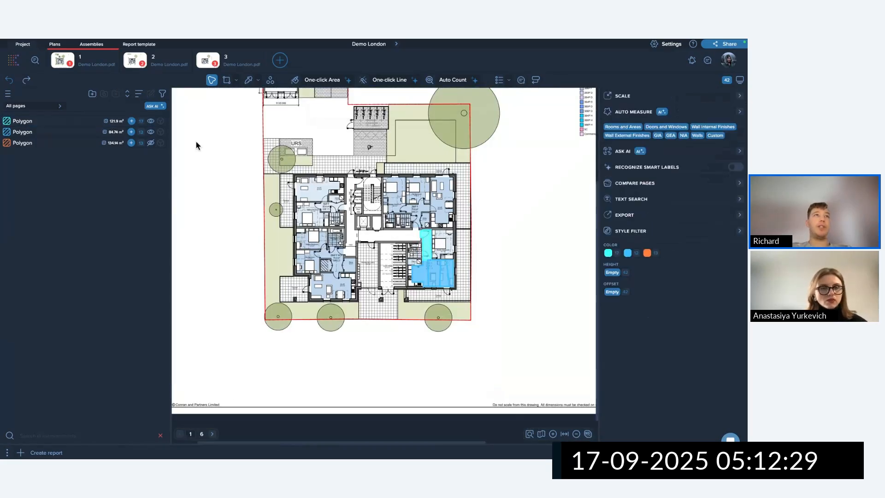
Hide both polygon groups, switch to plan 2 and run GIA auto-measure on the building.
left_click(151, 132)
left_click(151, 121)
left_click(157, 60)
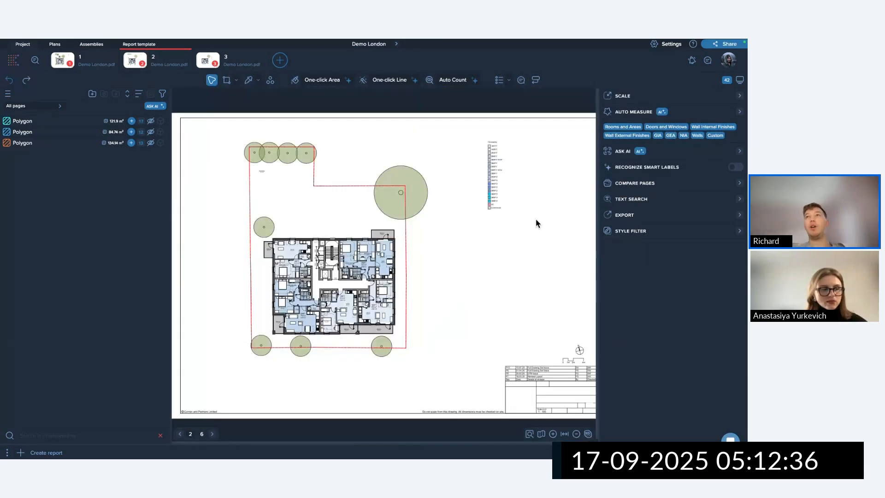
left_click(659, 136)
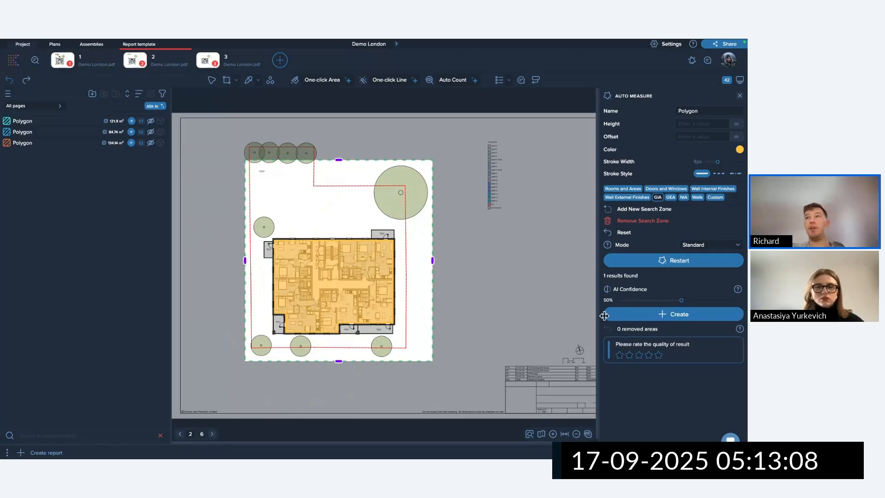
Name the detected building outline GIA and create the 381 m² area from it.
double_click(691, 112)
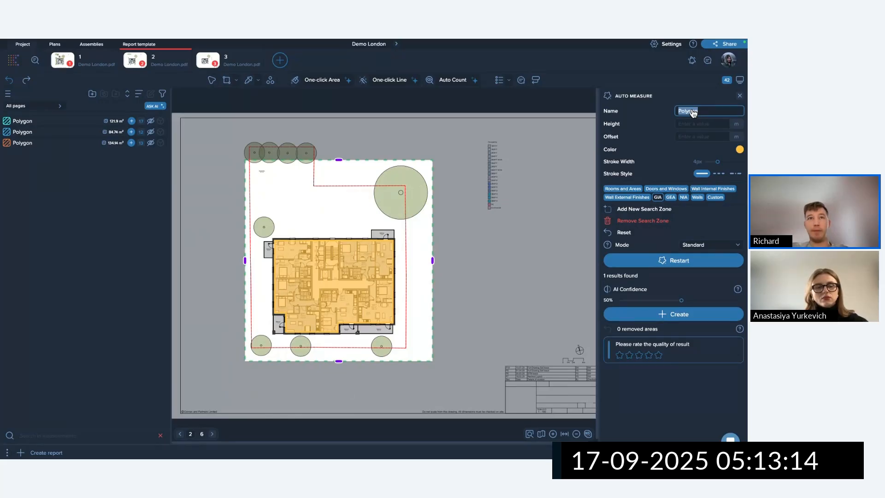
key("ctrl+space")
type("G")
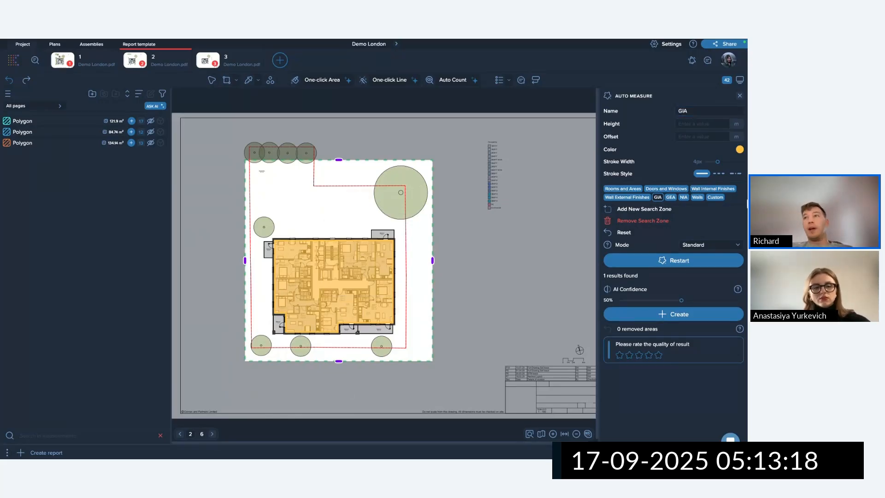
left_click(680, 313)
left_click(370, 315)
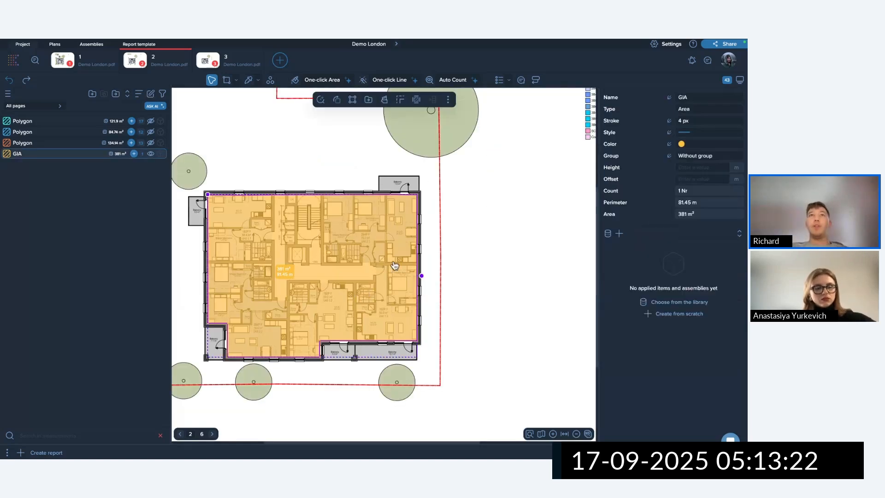
Offset the GIA outline outward by about 0.46 m, creating the 419.44 m² GIA - Offset area.
left_click(401, 101)
scroll(410, 229, "up", 5)
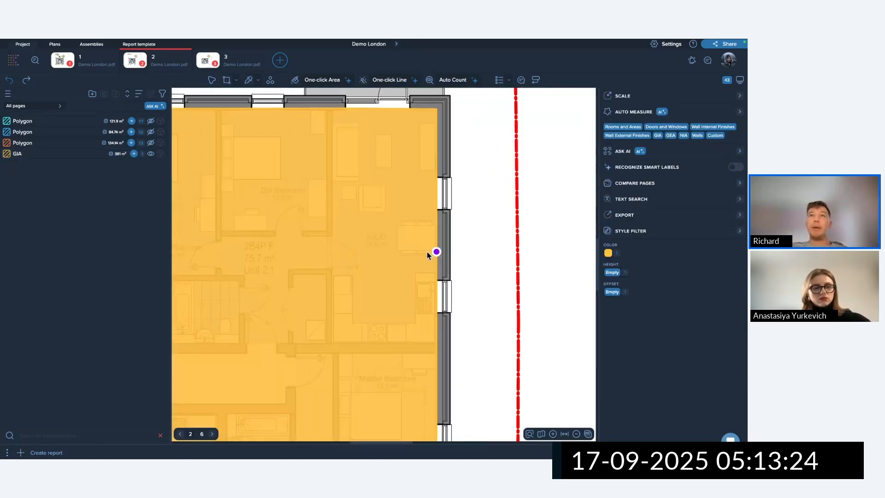
left_click_drag(436, 251, 451, 251)
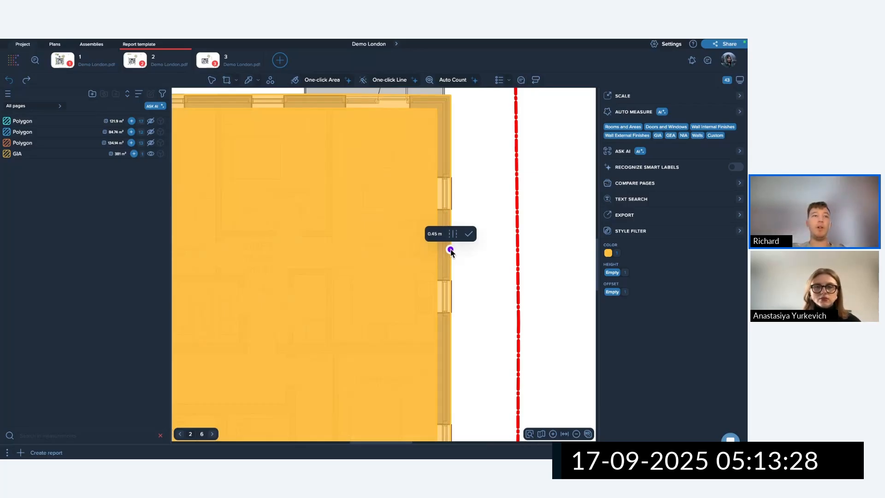
scroll(451, 251, "down", 5)
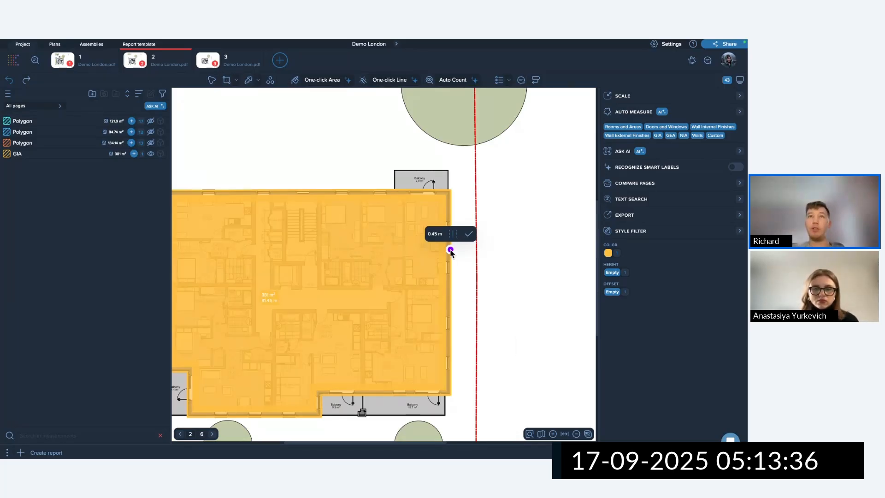
mouse_move(451, 253)
left_mouse_down()
mouse_move(415, 253)
mouse_move(479, 254)
mouse_move(452, 250)
left_mouse_up()
scroll(443, 275, "up", 5)
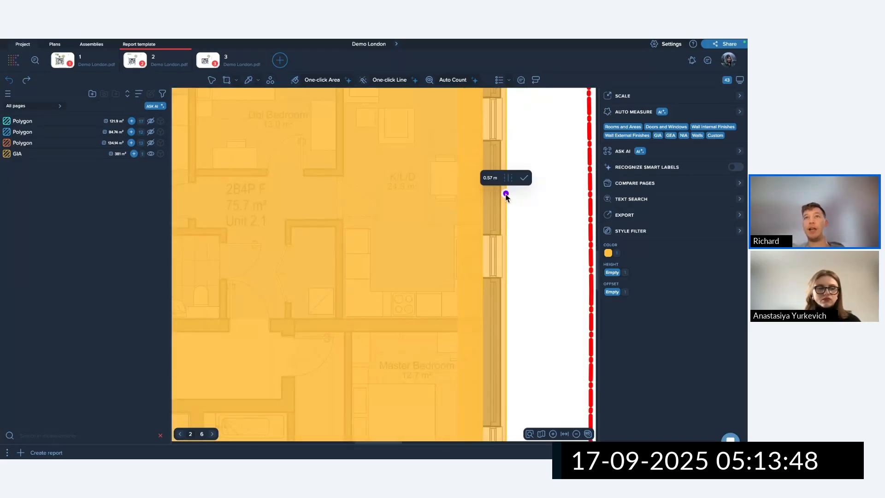
mouse_move(506, 194)
left_mouse_down()
mouse_move(548, 194)
mouse_move(502, 193)
left_mouse_up()
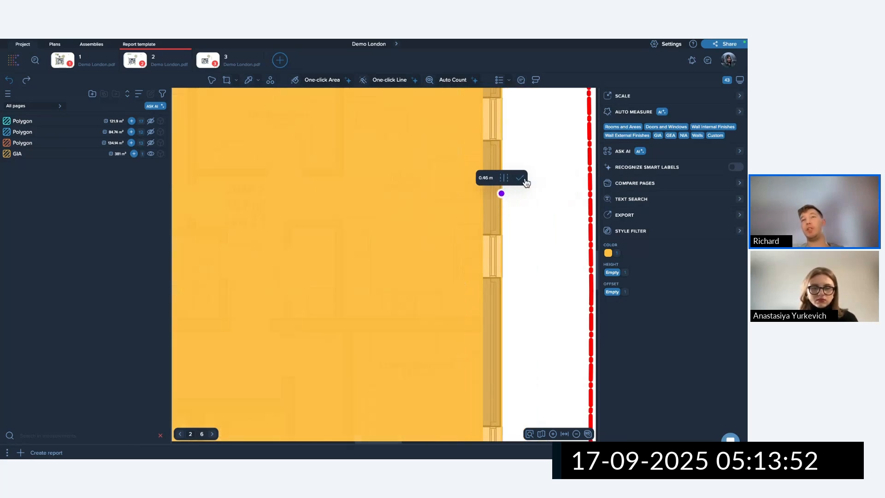
mouse_move(502, 194)
left_mouse_down()
mouse_move(446, 198)
mouse_move(502, 199)
left_mouse_up()
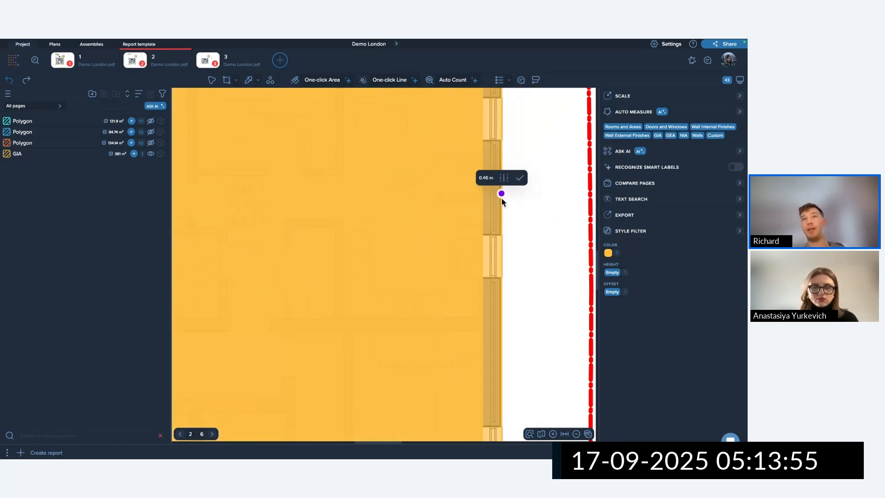
left_click(520, 178)
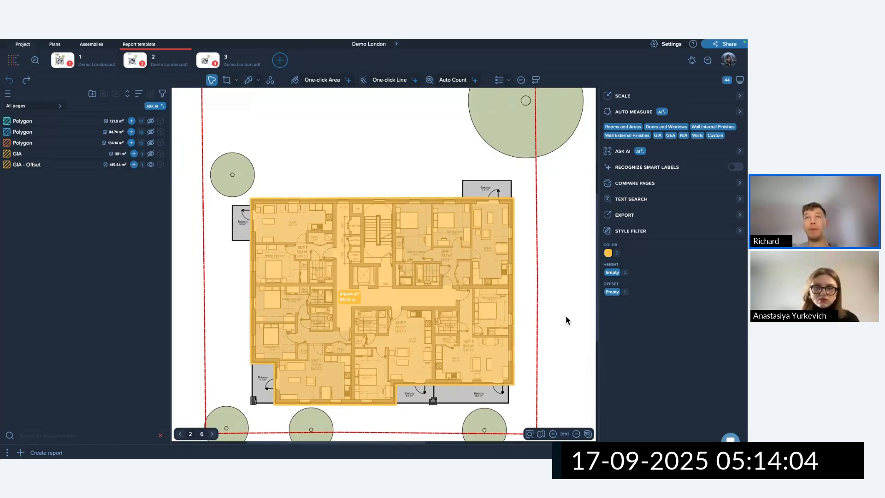
Extract the GIA - Offset area's outline as a red polyline.
left_click(458, 249)
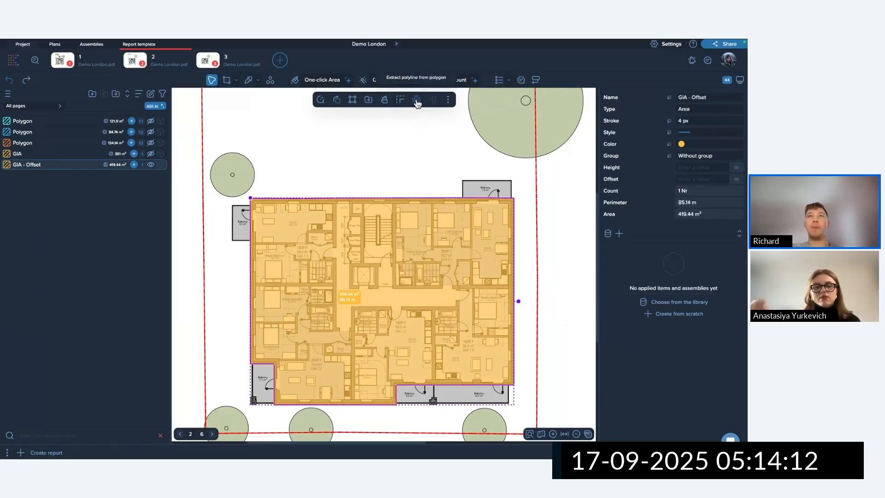
left_click(443, 142)
left_click(442, 264)
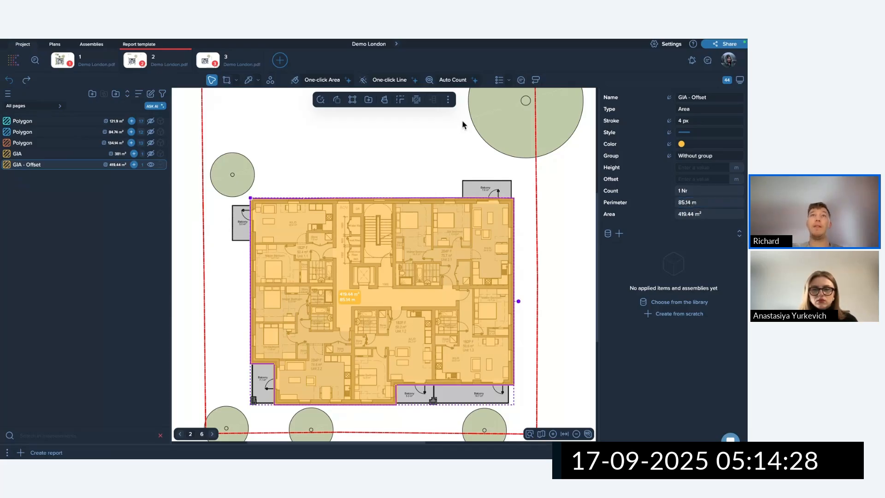
left_click(416, 100)
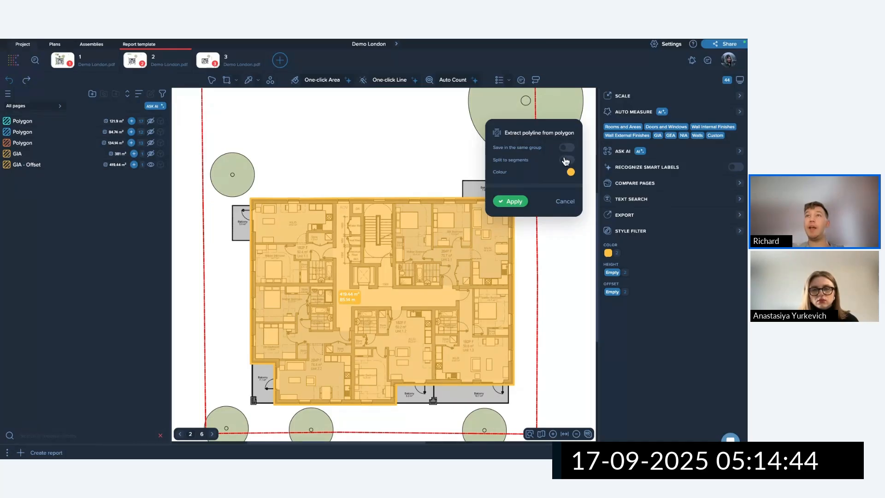
left_click(571, 173)
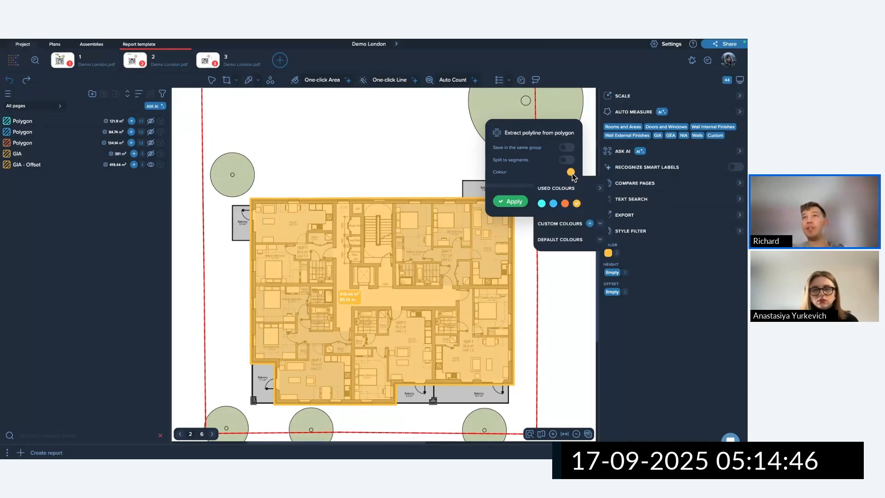
left_click(547, 239)
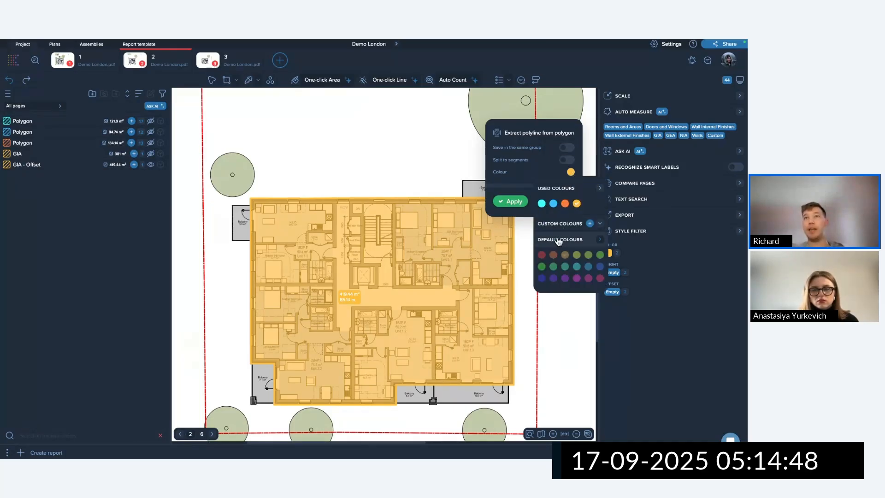
left_click(542, 255)
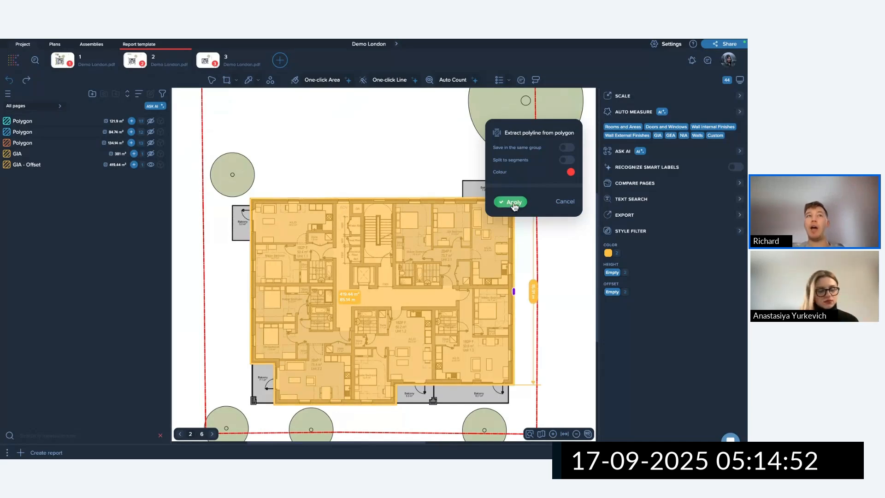
left_click(513, 203)
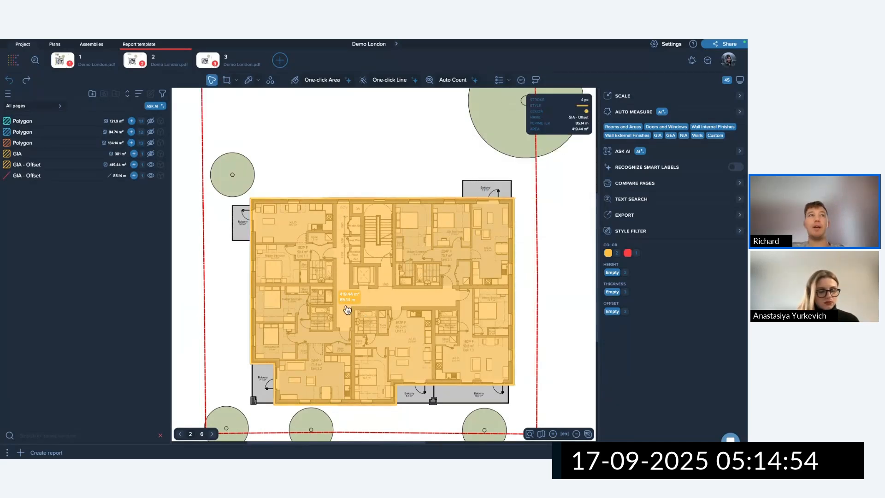
Hide the orange offset area and pull the red line's right edge outward.
left_click(152, 176)
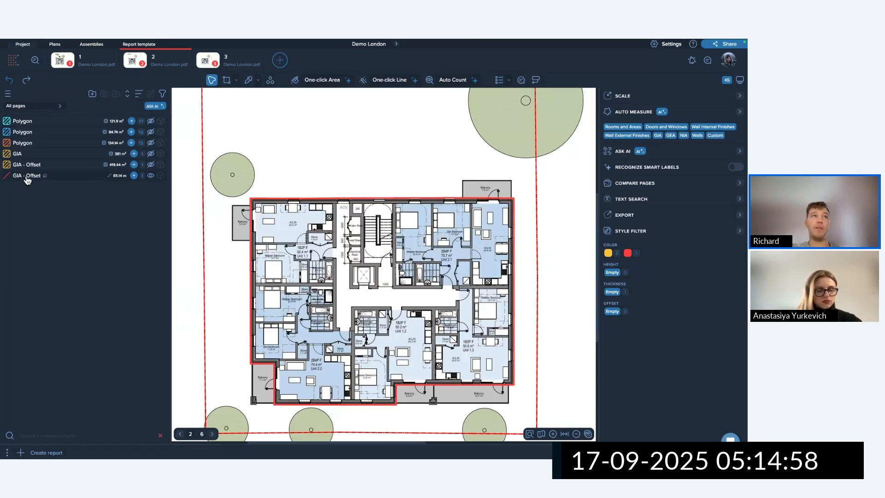
left_click(150, 164)
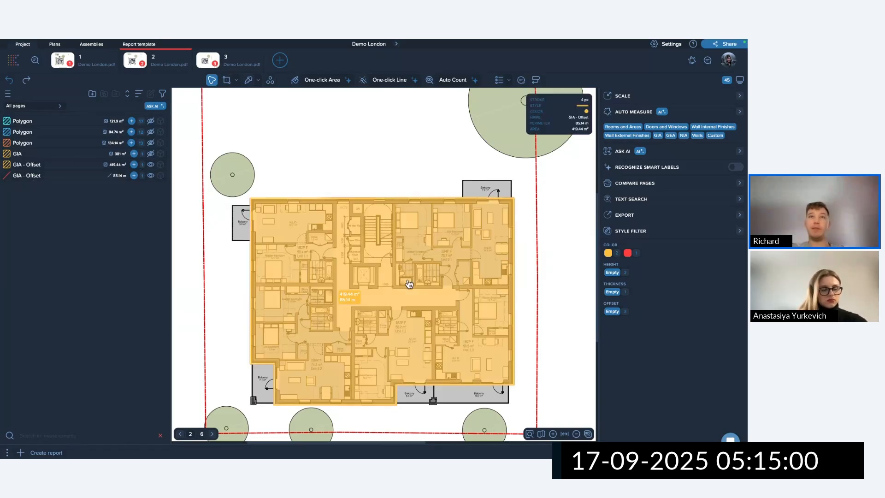
left_click(151, 165)
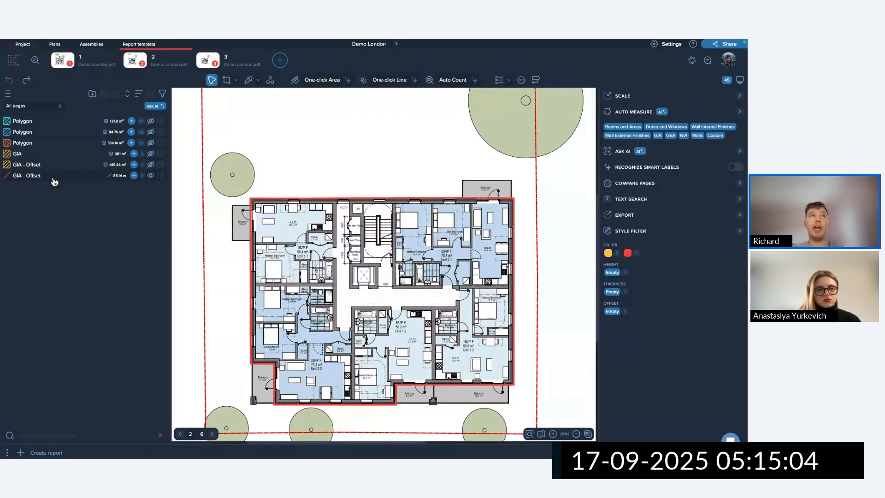
left_click(68, 177)
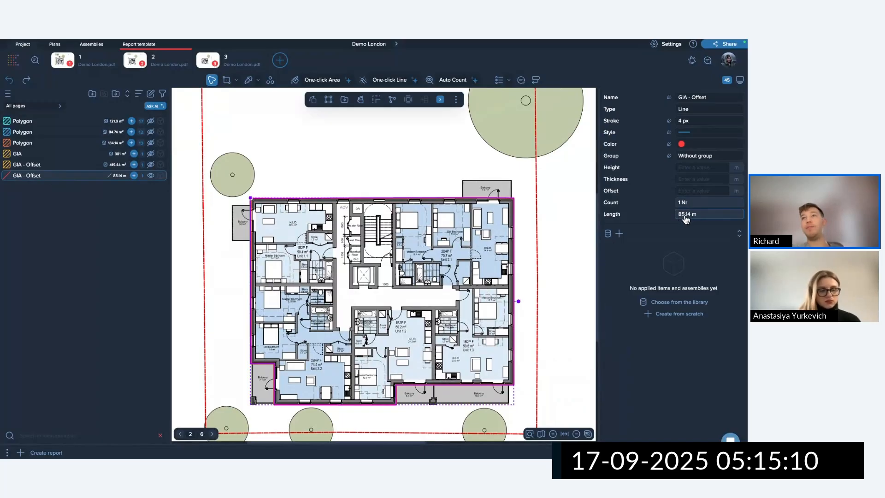
left_click(151, 165)
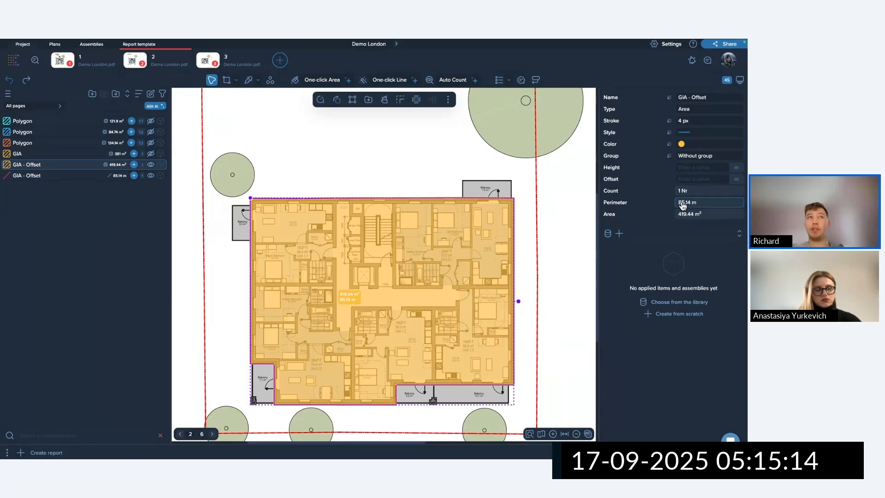
left_click(46, 176)
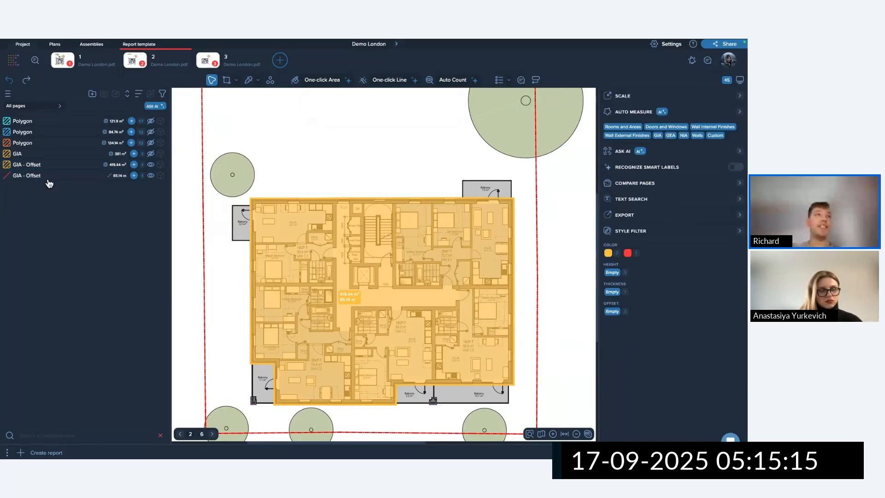
left_click(151, 165)
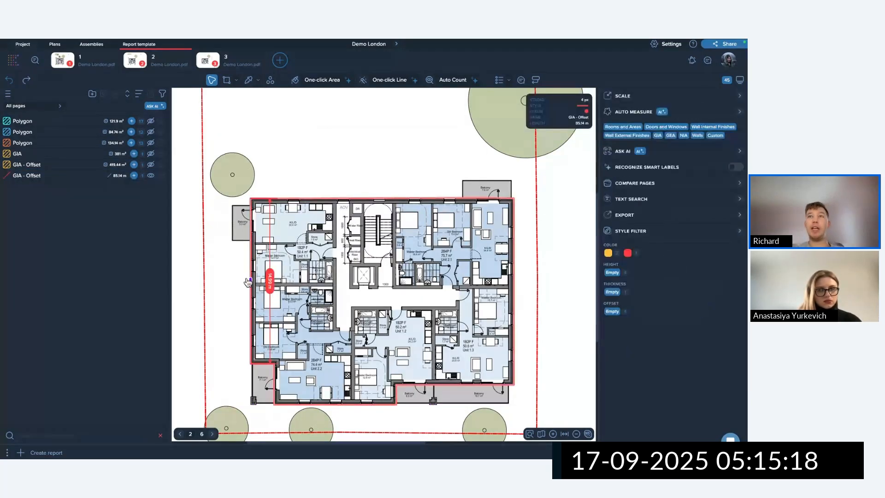
left_click_drag(513, 291, 523, 276)
Show the orange GIA offset area again and select it.
scroll(528, 390, "up", 5)
scroll(530, 407, "down", 4)
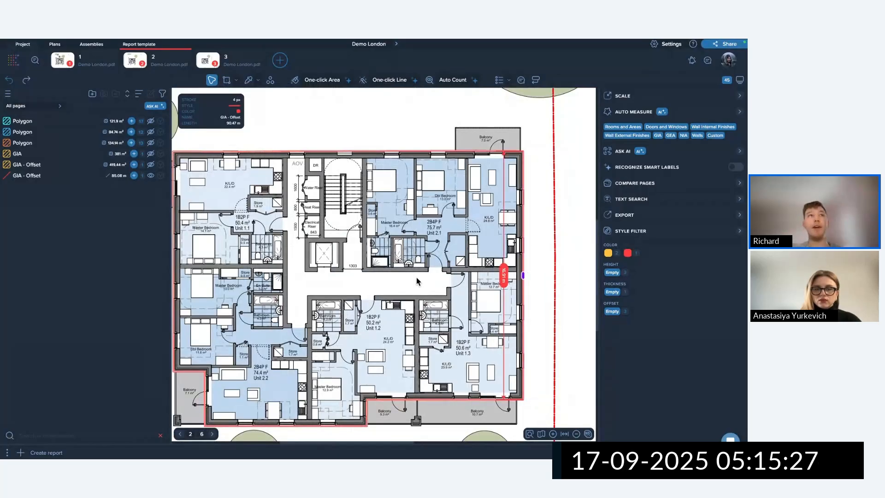
left_click(149, 164)
left_click(304, 258)
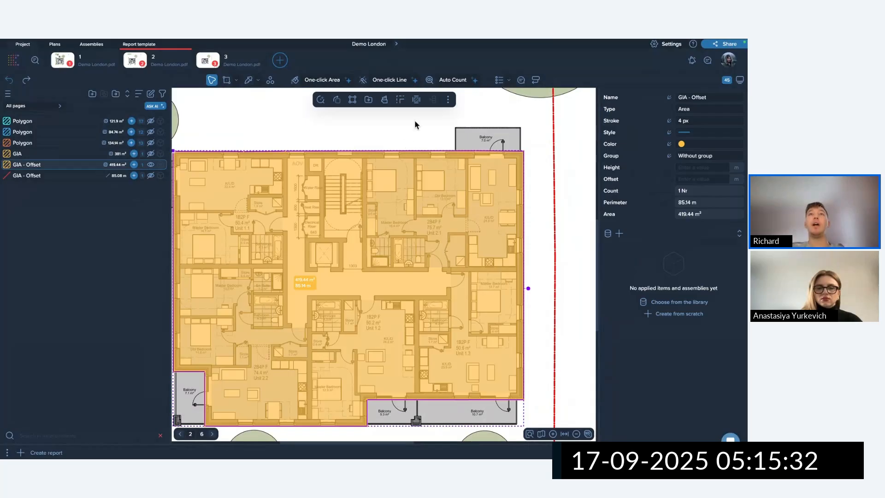
Extract the offset area's outline as a blue line split into segments, then select it.
left_click(418, 100)
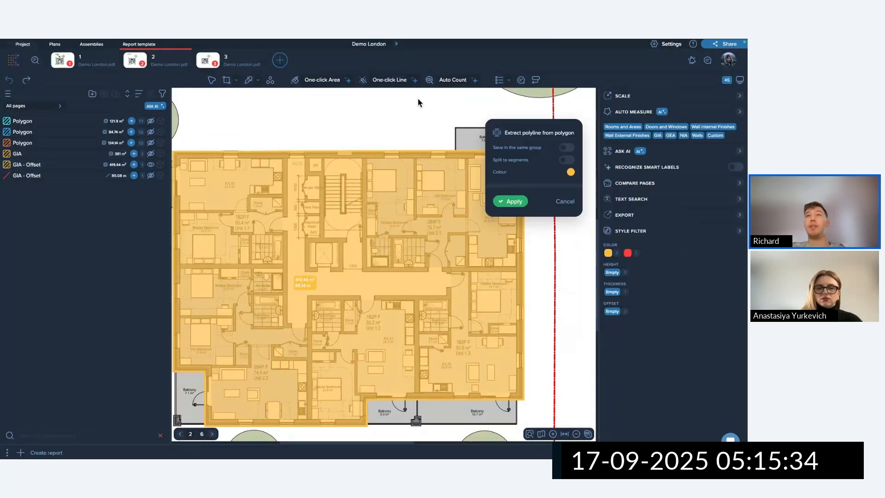
left_click(566, 161)
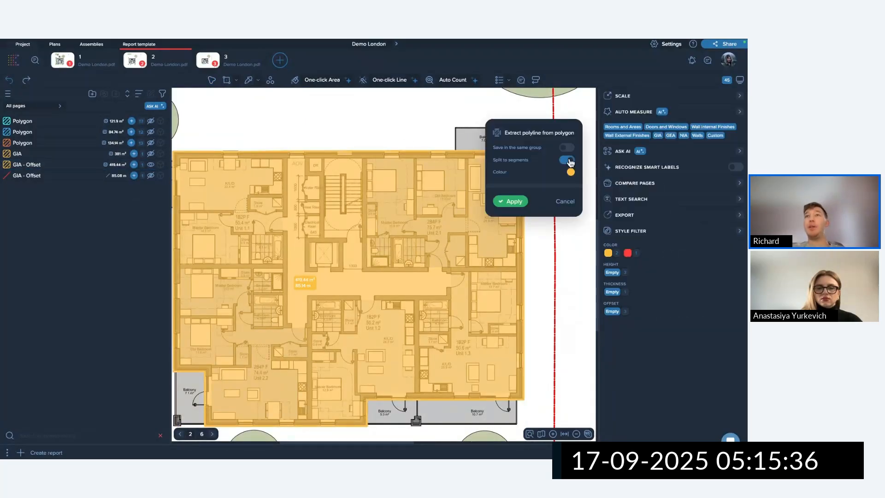
left_click(571, 172)
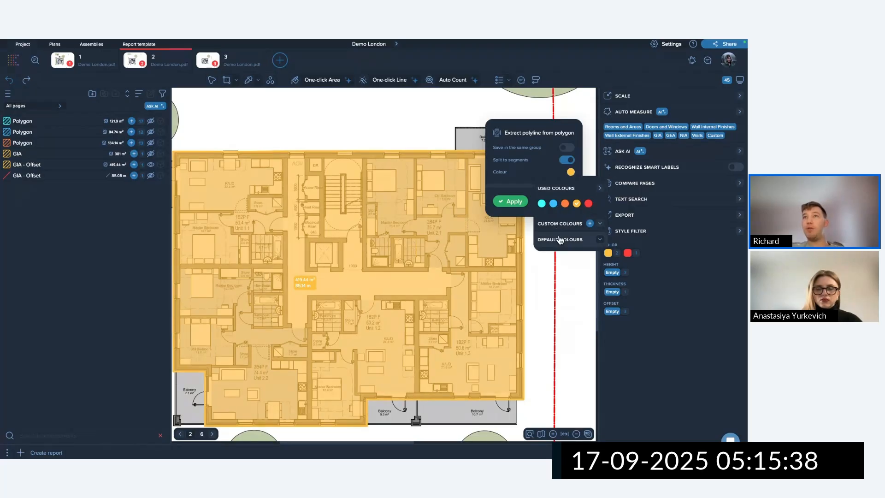
left_click(526, 181)
left_click(510, 202)
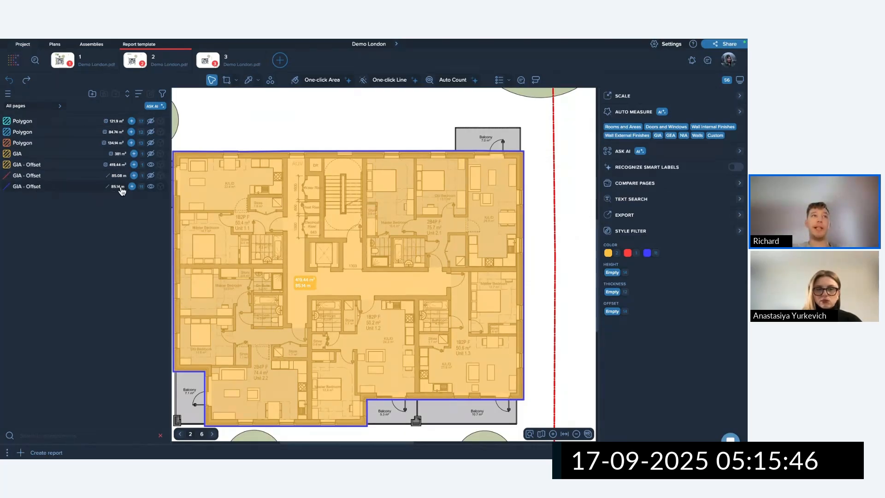
left_click(69, 166)
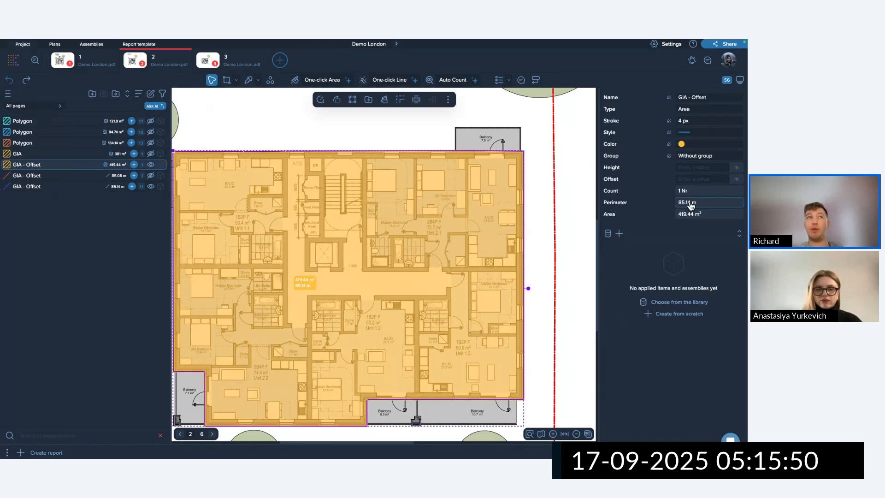
left_click(83, 188)
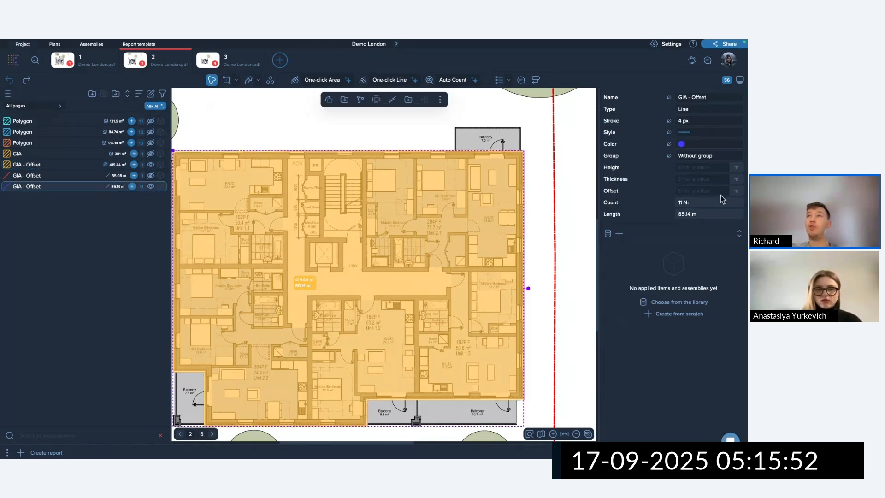
Hide the orange area and pull the 1.81 m balcony segment away from the blue line.
left_click(151, 187, "alt")
scroll(480, 241, "down", 4)
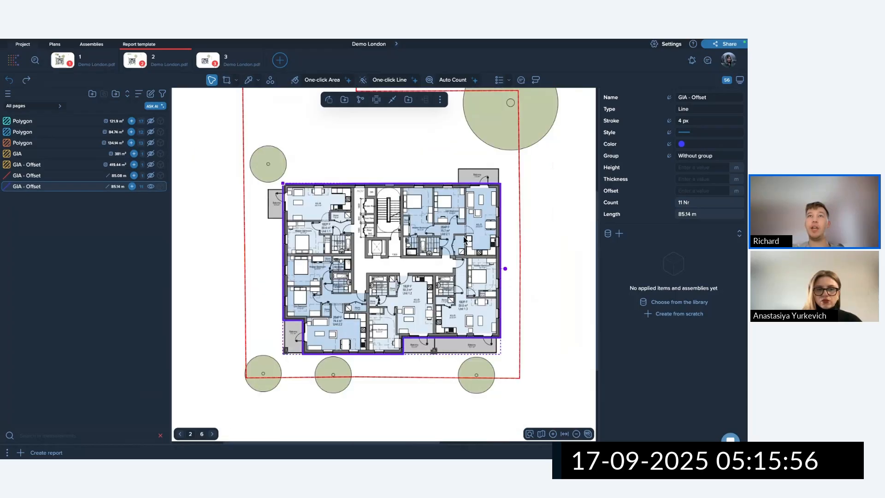
scroll(350, 253, "up", 2)
scroll(371, 292, "up", 6)
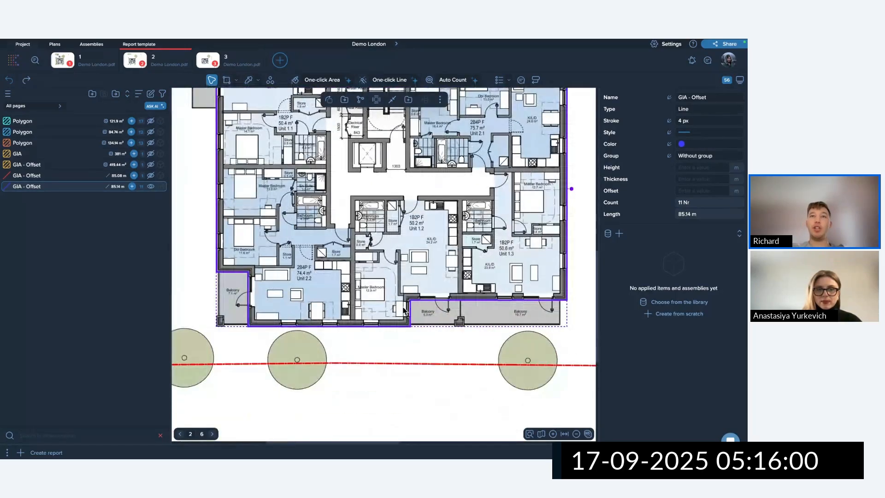
scroll(381, 337, "up", 5)
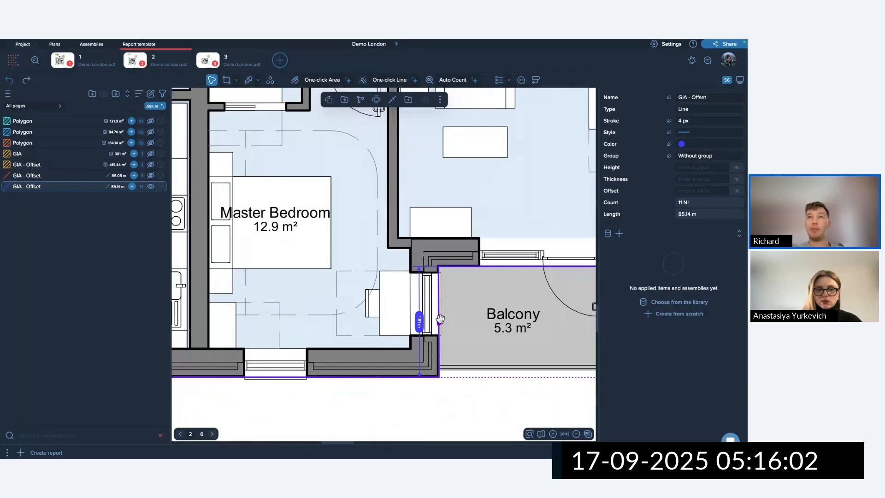
left_click(462, 324)
left_click_drag(439, 322, 506, 323)
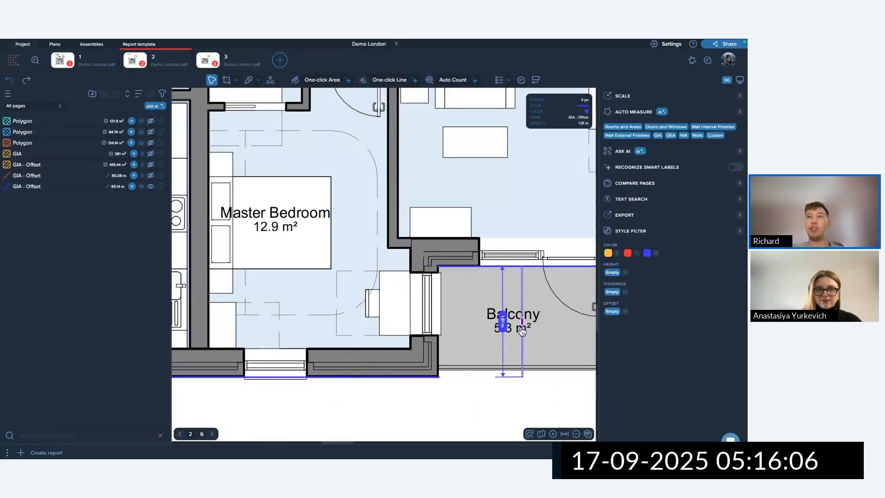
scroll(480, 311, "down", 2)
scroll(480, 310, "down", 5)
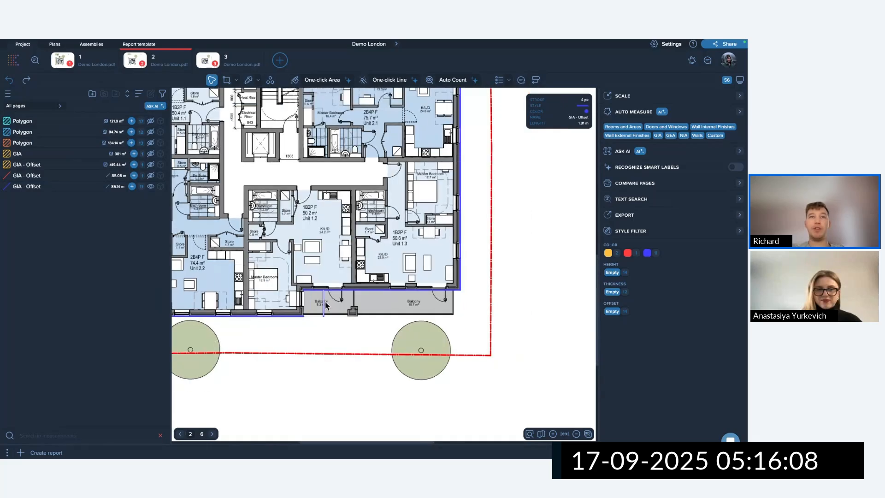
left_click(322, 303)
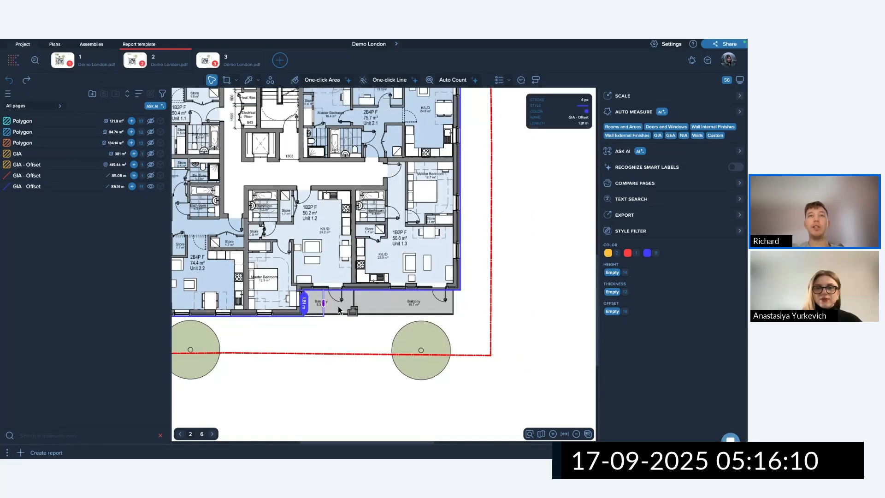
left_click_drag(323, 302, 449, 181)
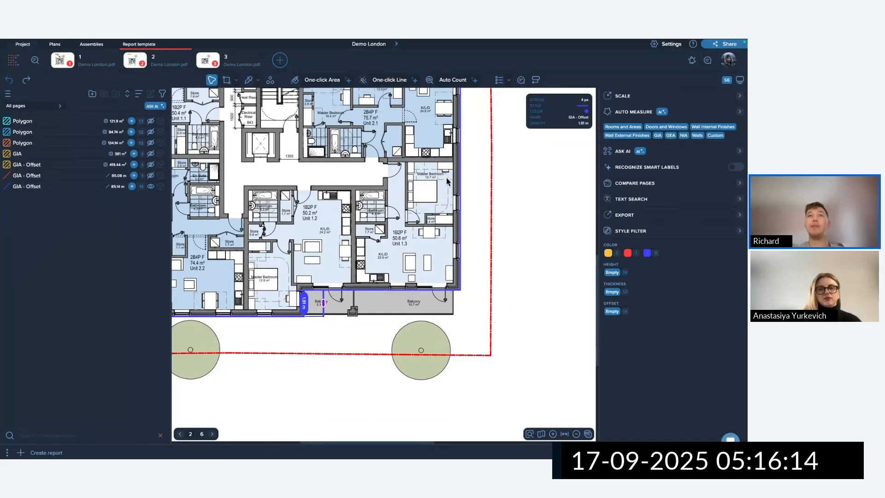
Detach the 16.91 m right wall segment, then delete it and the balcony segment.
scroll(450, 184, "down", 2)
middle_click_drag(449, 184, 417, 255)
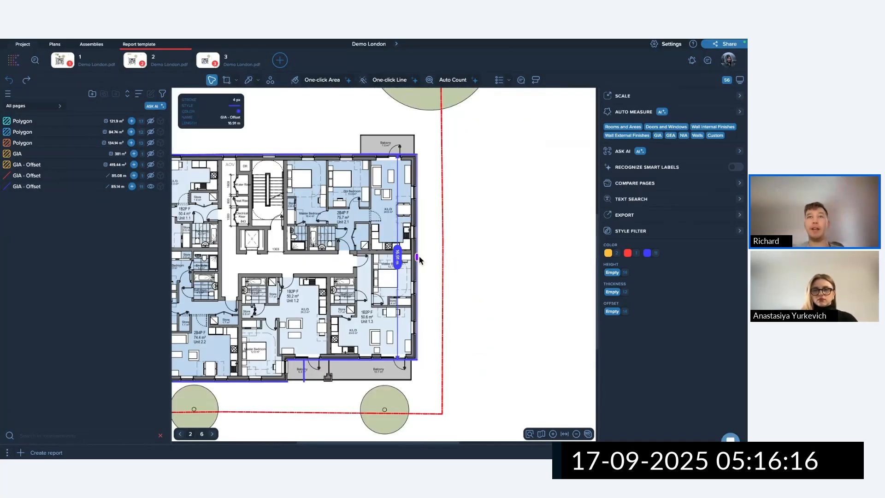
left_click_drag(417, 256, 515, 260)
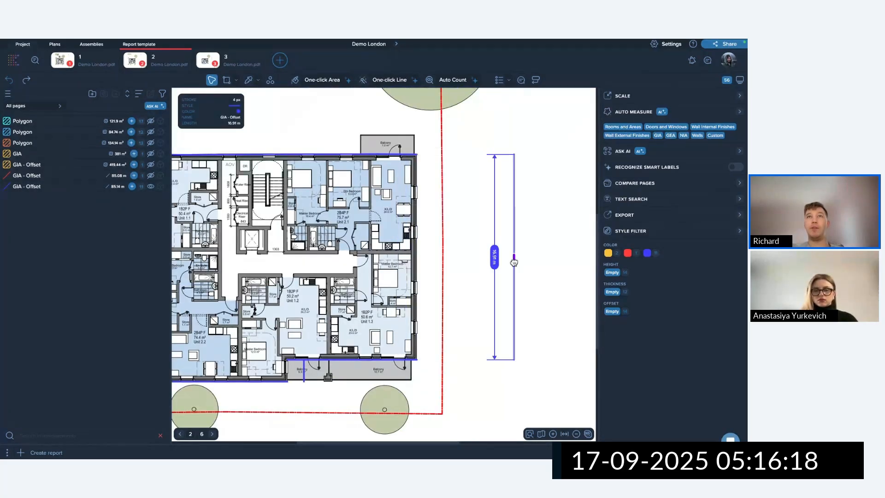
scroll(397, 149, "up", 5)
scroll(454, 161, "down", 5)
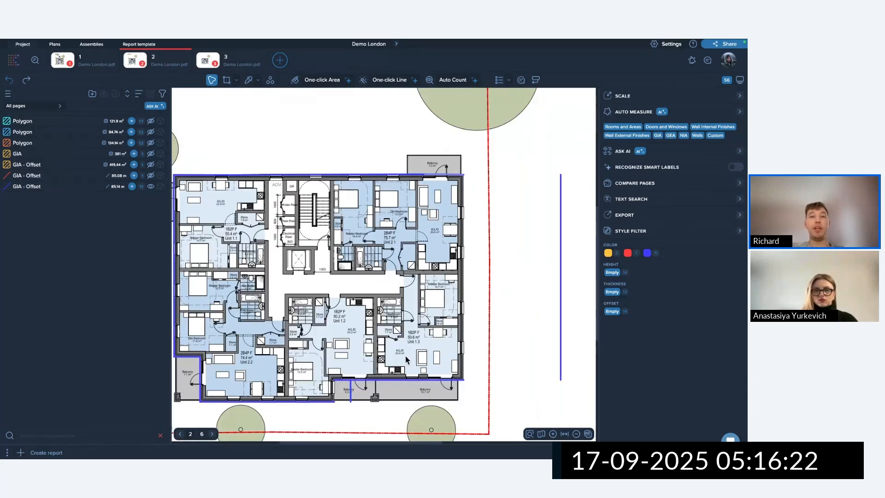
key("Delete")
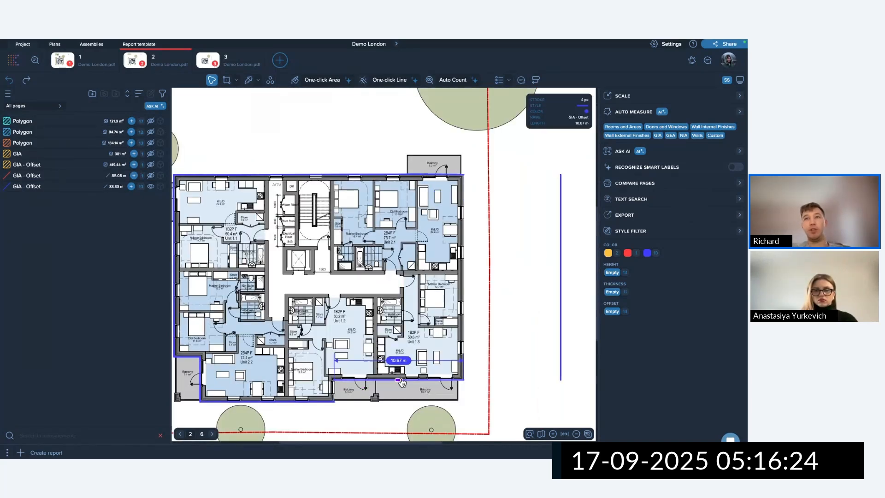
left_click(562, 299)
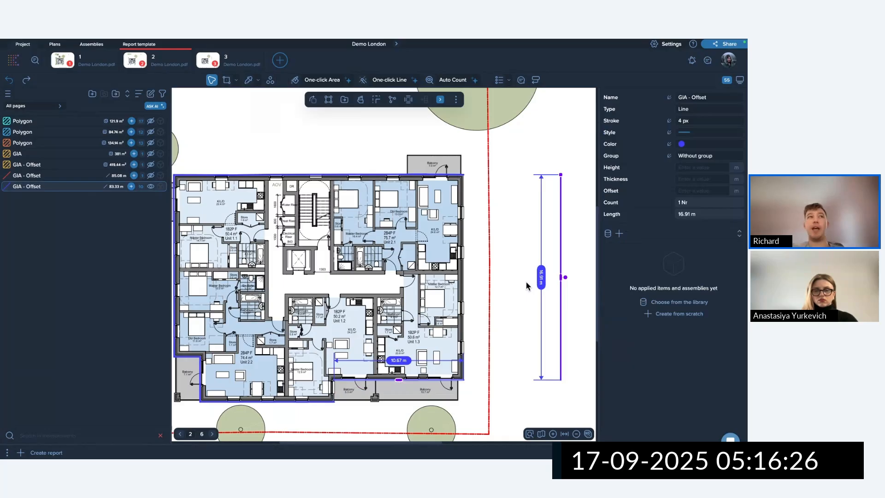
key("Delete")
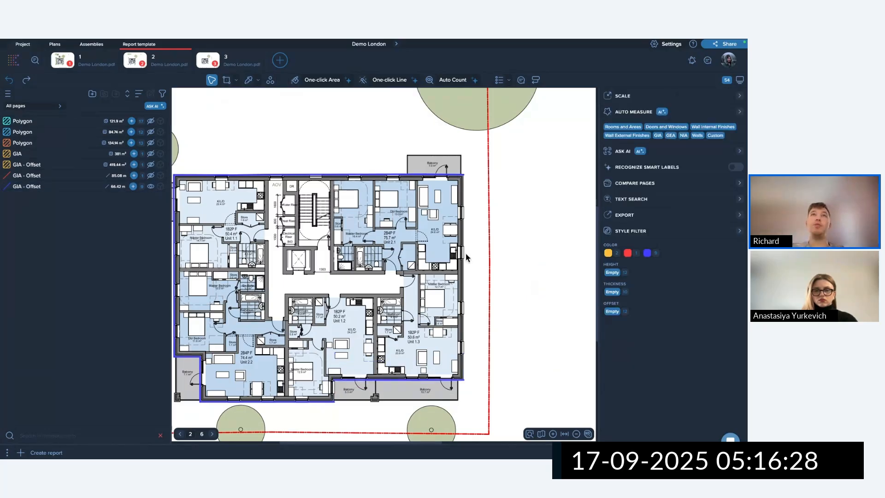
Show the orange GIA offset area again and check its right-click actions.
left_click(151, 165)
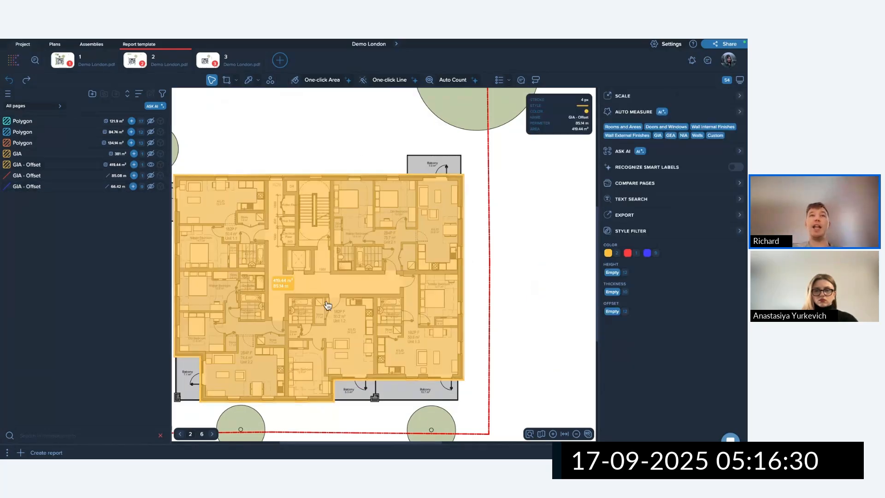
left_click(346, 289)
right_click(366, 259)
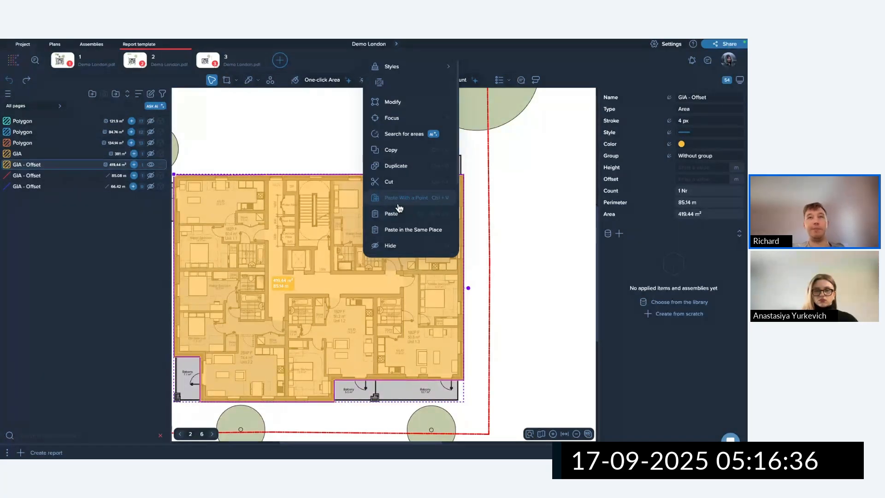
left_click(527, 194)
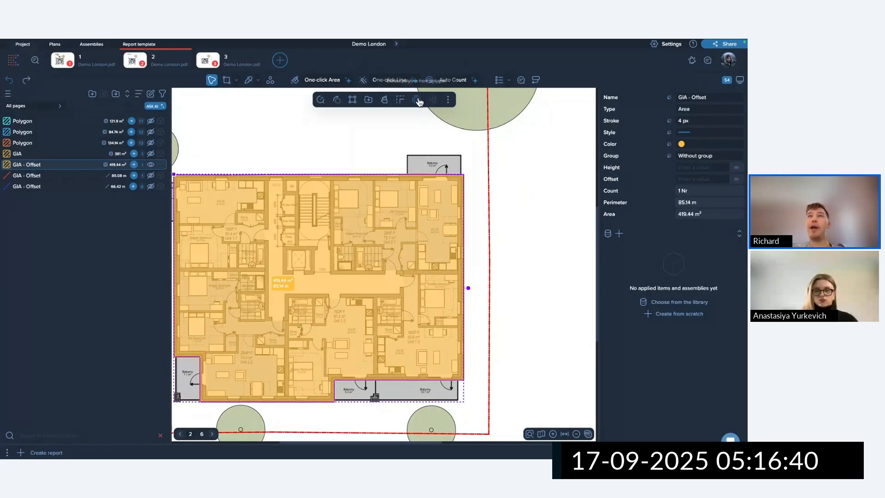
scroll(403, 239, "down", 5)
left_click(440, 303)
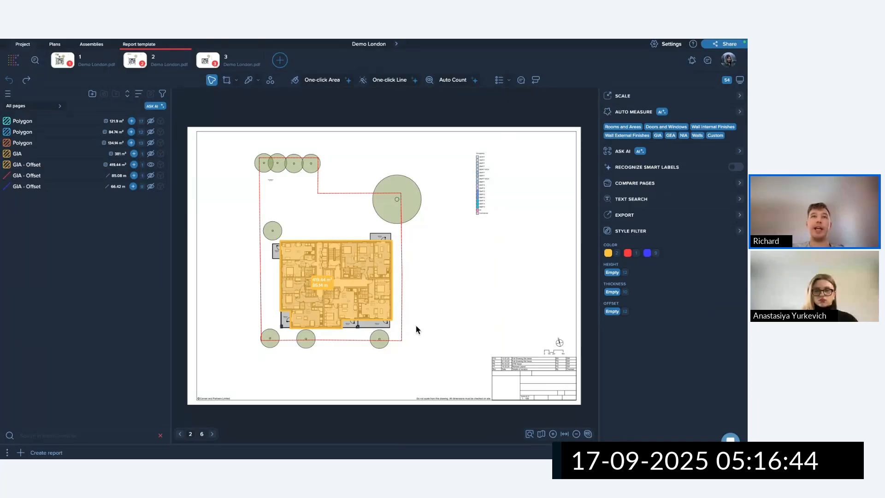
left_click_drag(419, 330, 339, 278)
left_click(338, 278)
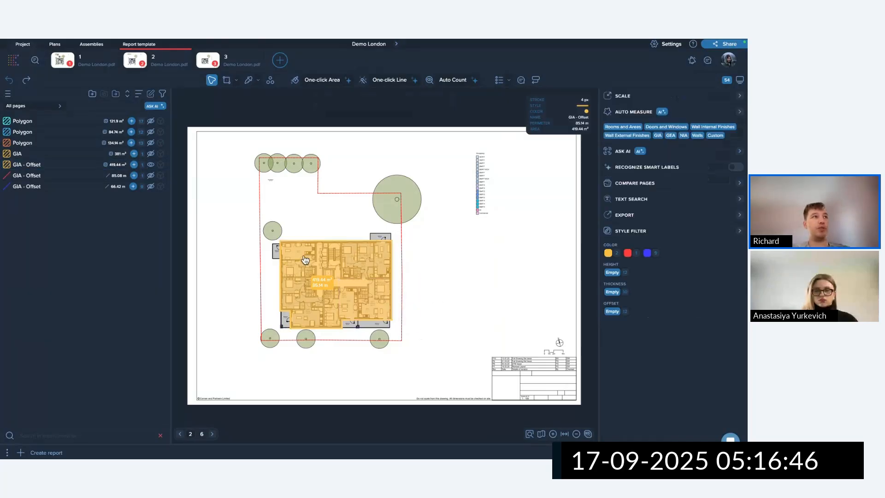
Delete the GIA and GIA - Offset measurement rows, leaving only the Polygon groups.
left_click(79, 155)
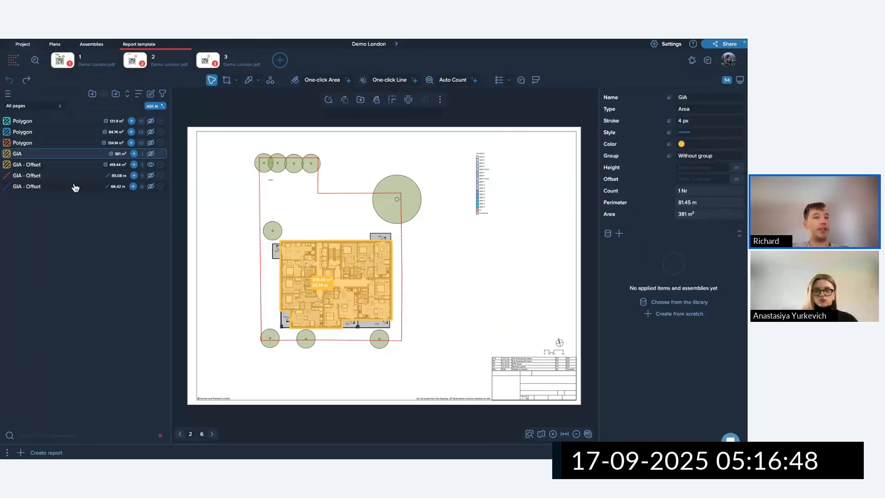
left_click(75, 186, "shift")
key("Delete")
left_click(339, 275)
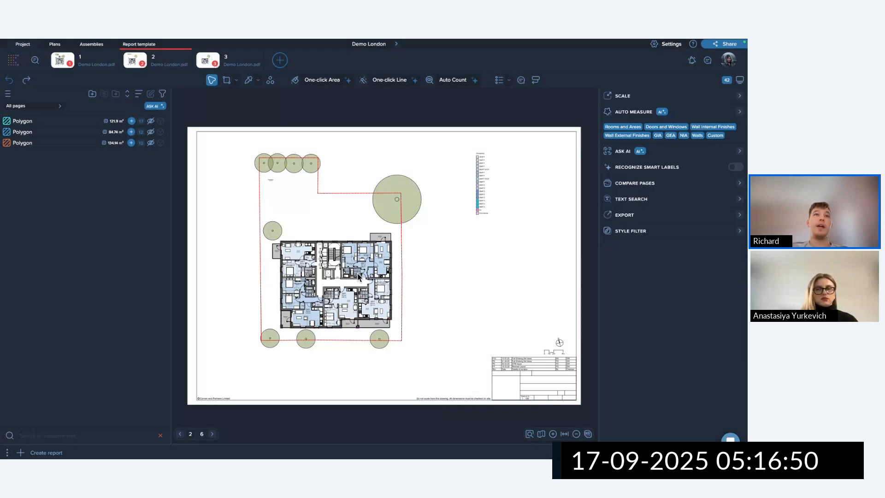
scroll(302, 279, "up", 5)
scroll(304, 279, "up", 3)
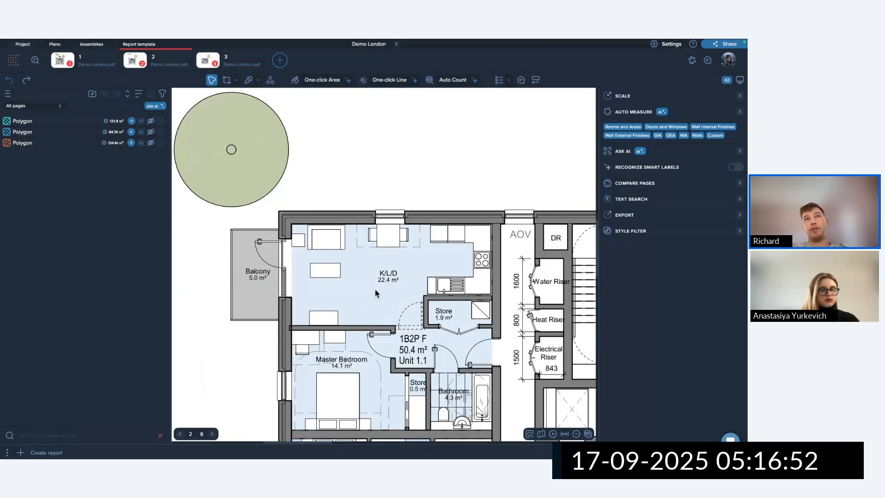
left_click(325, 81)
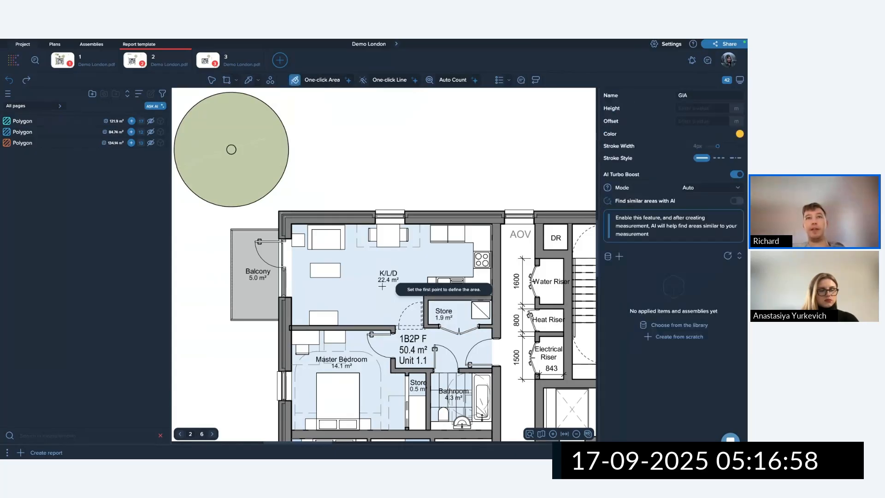
left_click(476, 334)
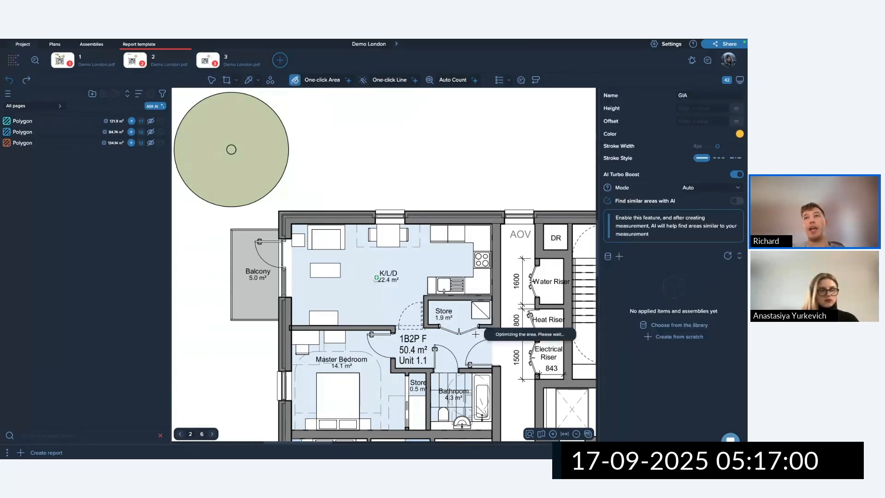
left_click(401, 259)
left_click(646, 266)
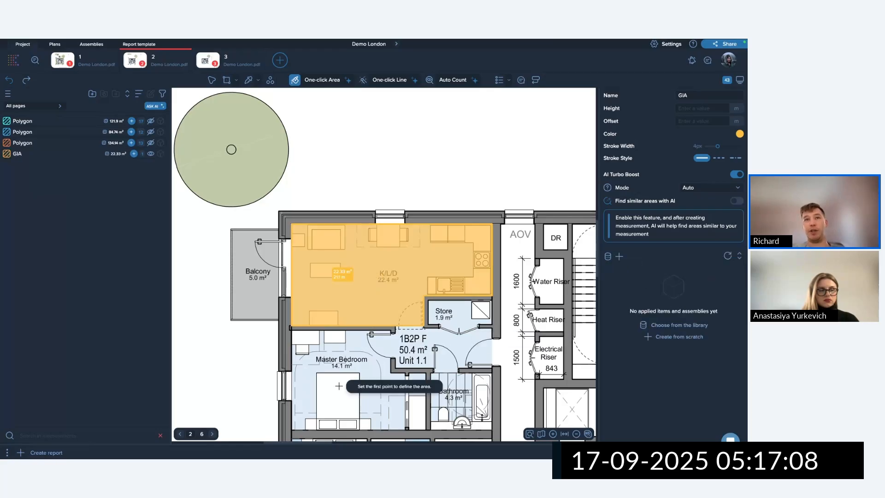
left_click(352, 374)
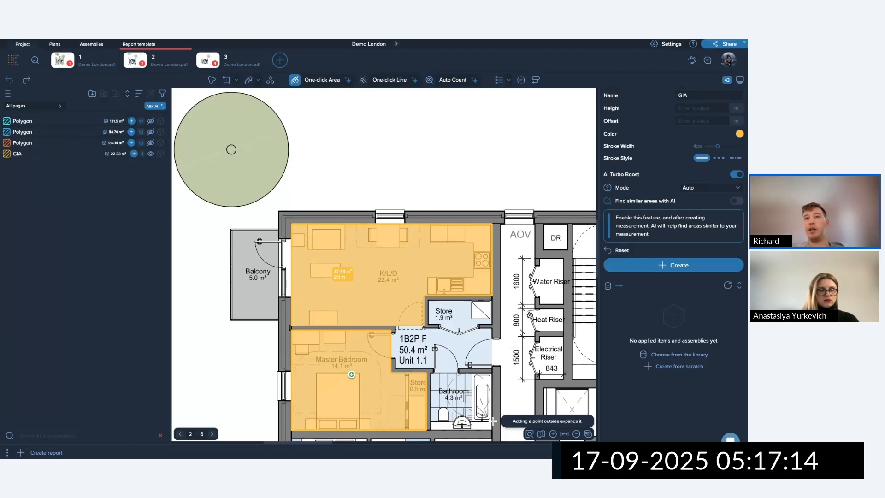
left_click(213, 81)
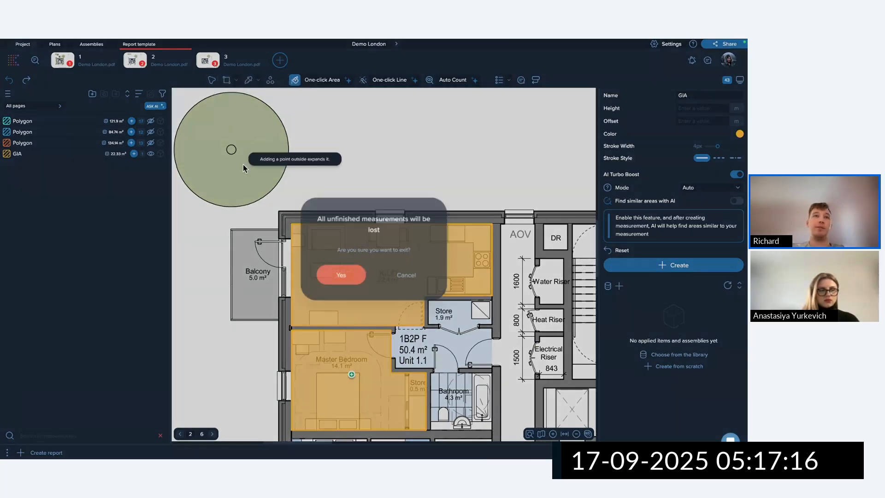
left_click(340, 282)
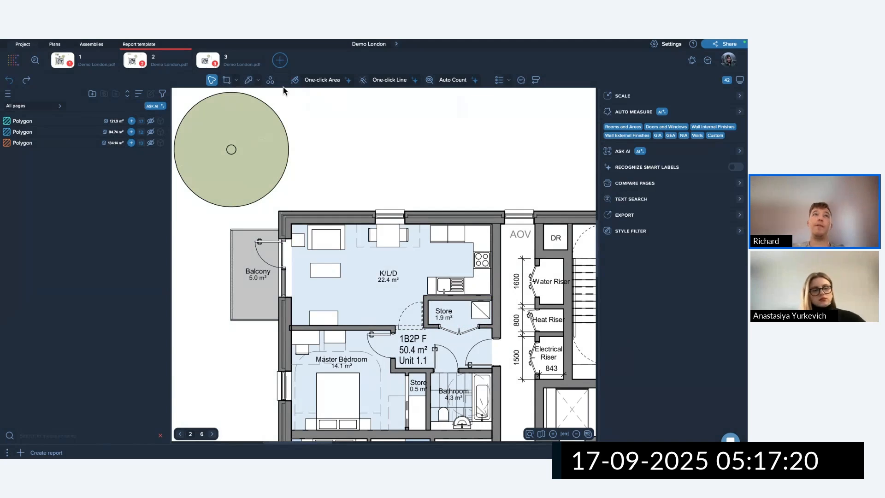
Switch to the rectangle area tool with green as the colour.
left_click(227, 81)
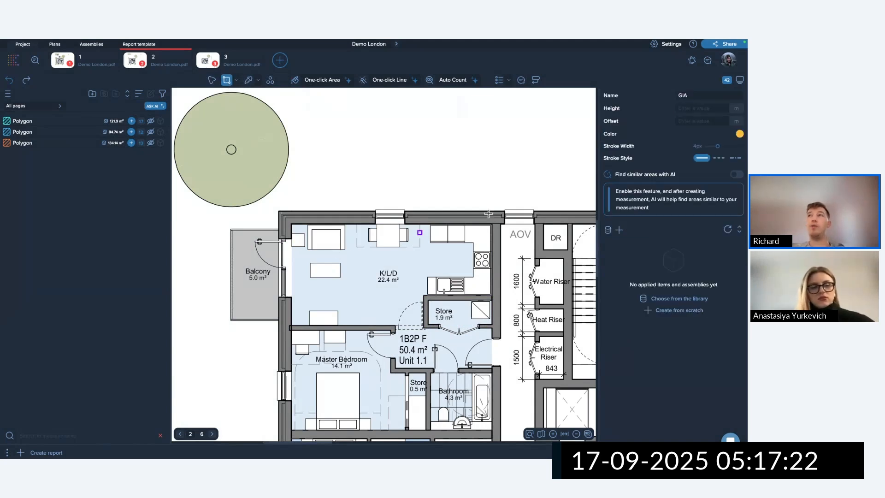
left_click(740, 134)
left_click(684, 204)
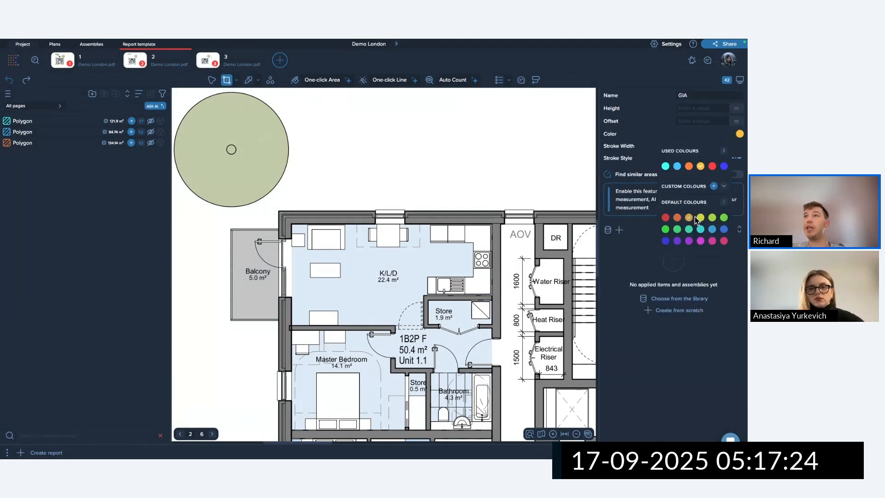
left_click(669, 228)
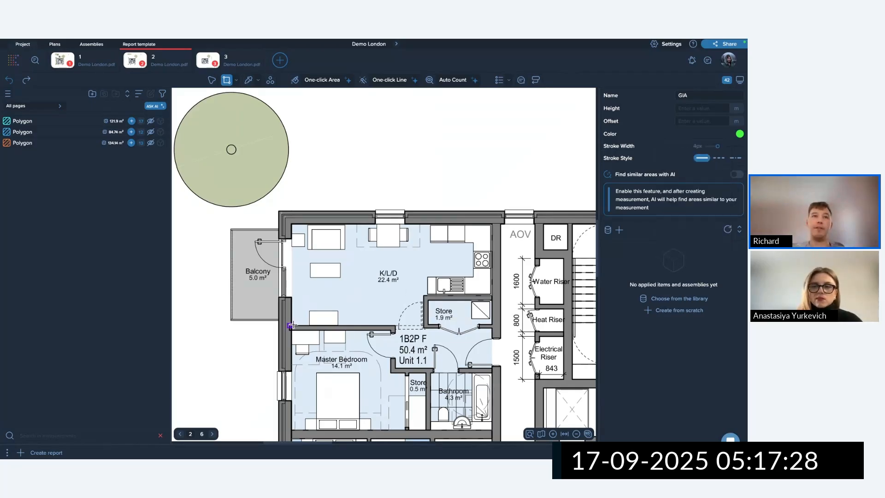
Draw the 8.15 m² kitchen and 16.41 m² living-area rectangles over the K/L/D room.
scroll(299, 321, "up", 1)
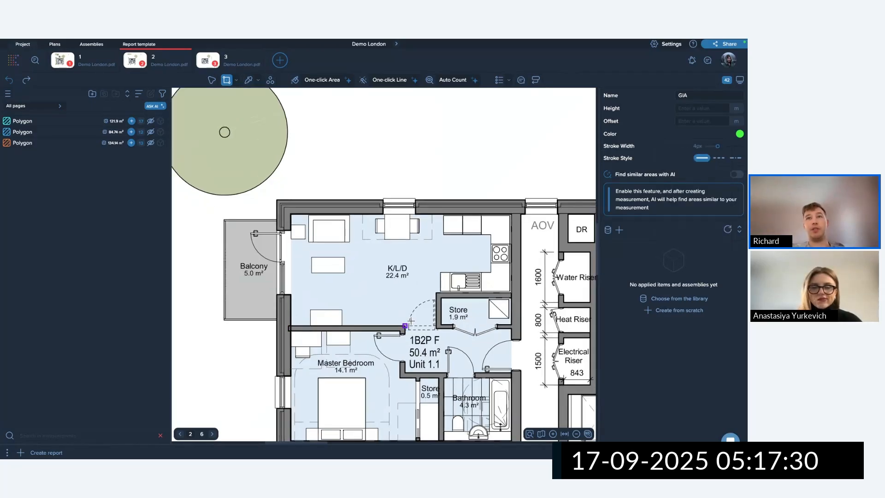
left_click(512, 214)
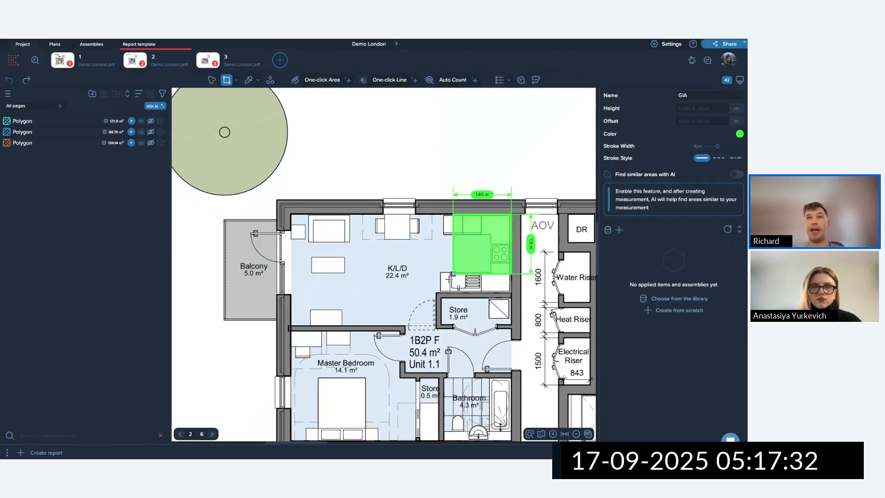
left_click(408, 293)
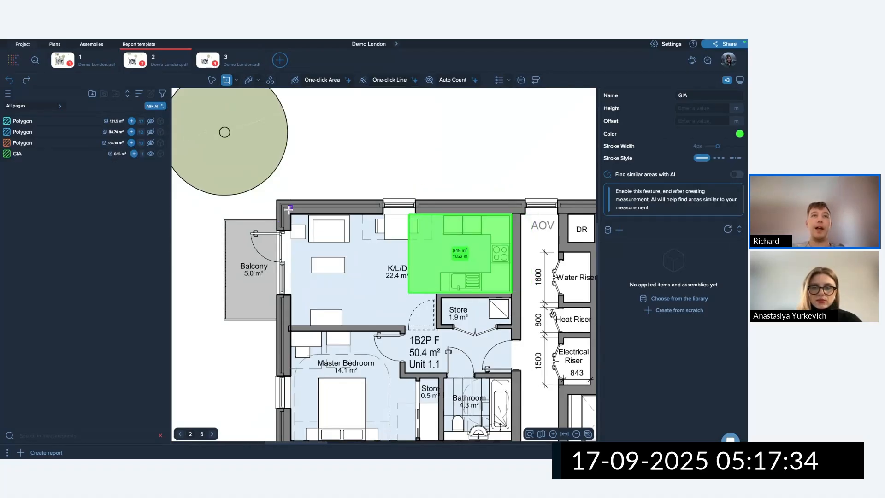
left_click(290, 214)
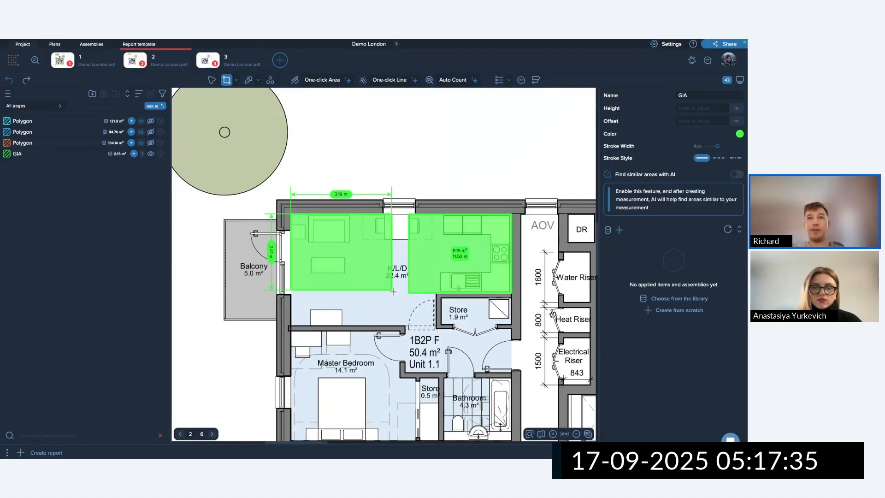
left_click(436, 325)
scroll(431, 242, "up", 3)
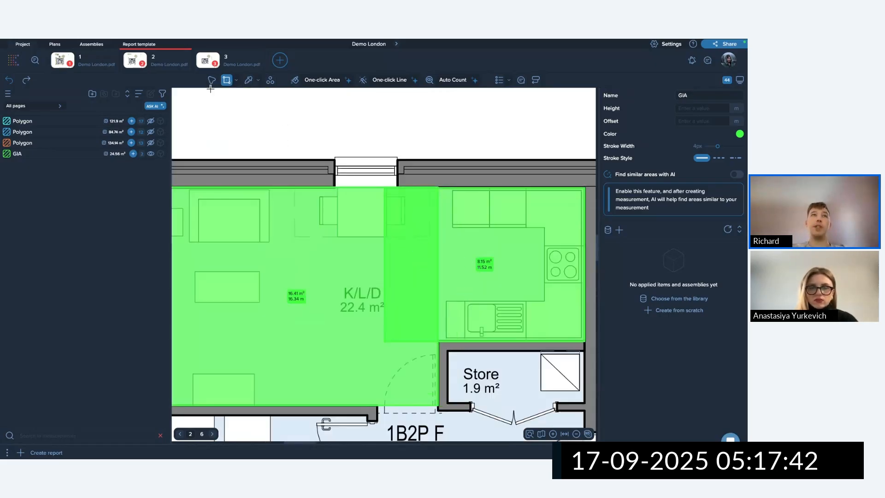
key("Escape")
scroll(344, 164, "down", 5)
Merge the two green rectangles into one 22.38 m² area.
left_click(350, 178)
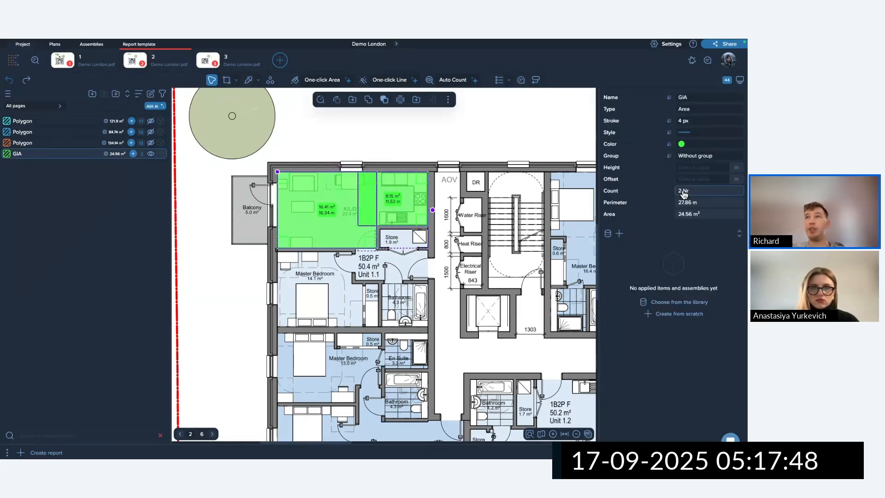
left_click(368, 102)
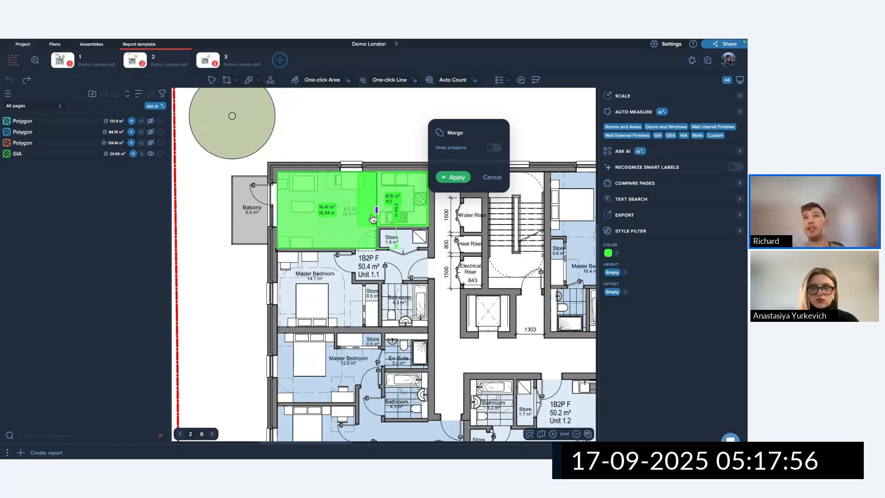
left_click(459, 177)
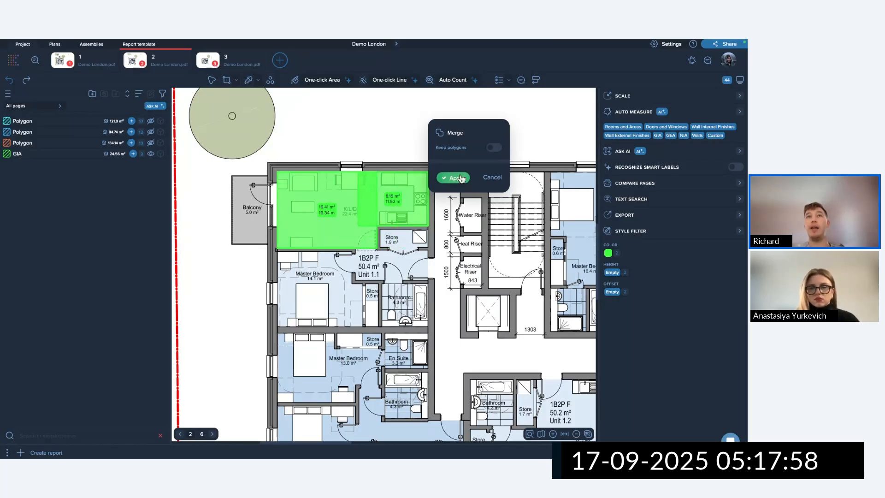
Rename the GIA measurement to Room.
scroll(297, 204, "up", 2)
scroll(296, 205, "up", 2)
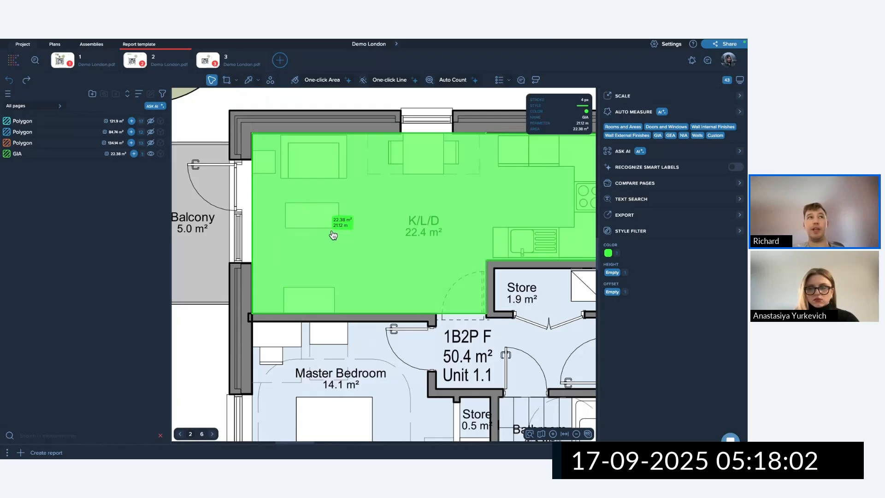
double_click(20, 154)
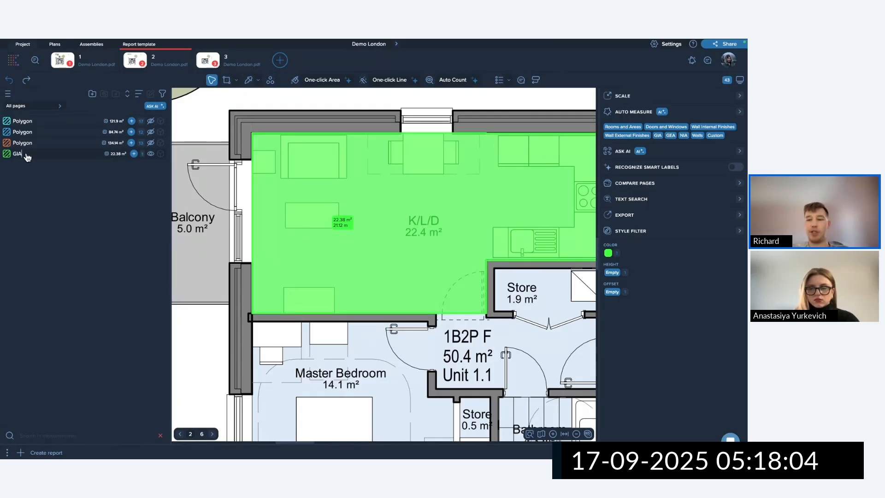
key("BackSpace")
key("BackSpace")
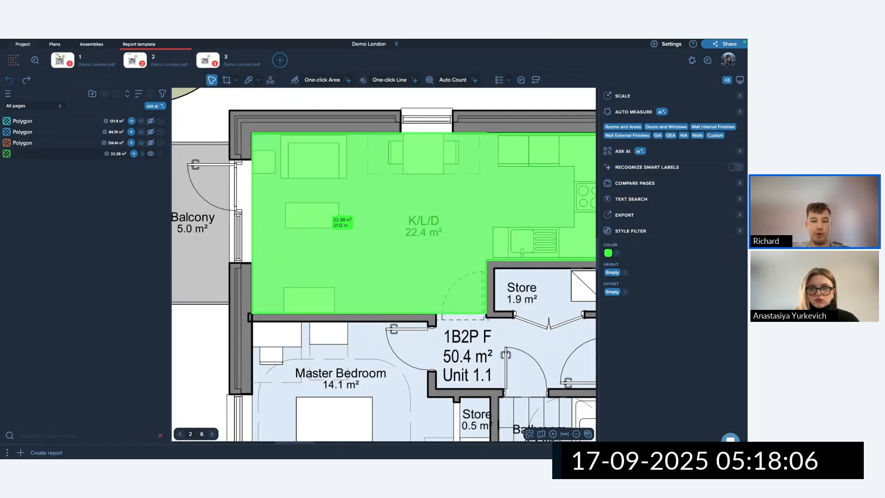
type("Room")
key("Return")
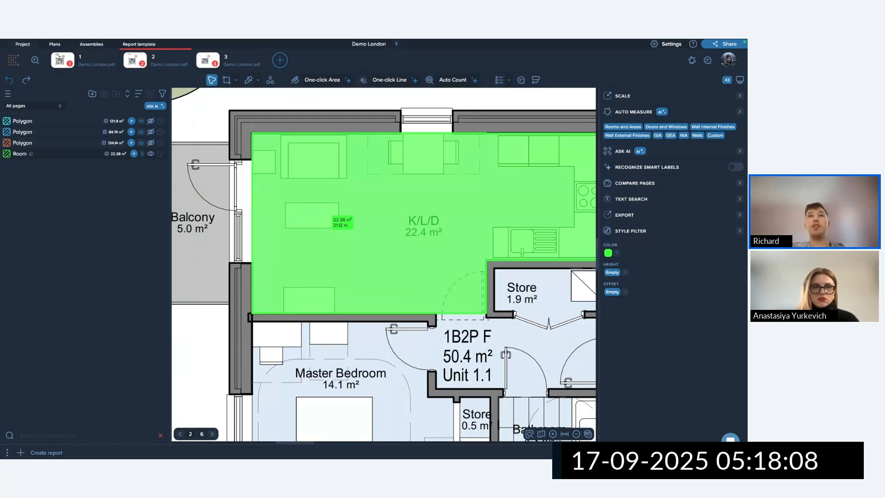
scroll(397, 211, "down", 5)
Draw green corridor rectangles of 13.16, 6.98 and 3.82 m² plus one more piece.
left_click(226, 80)
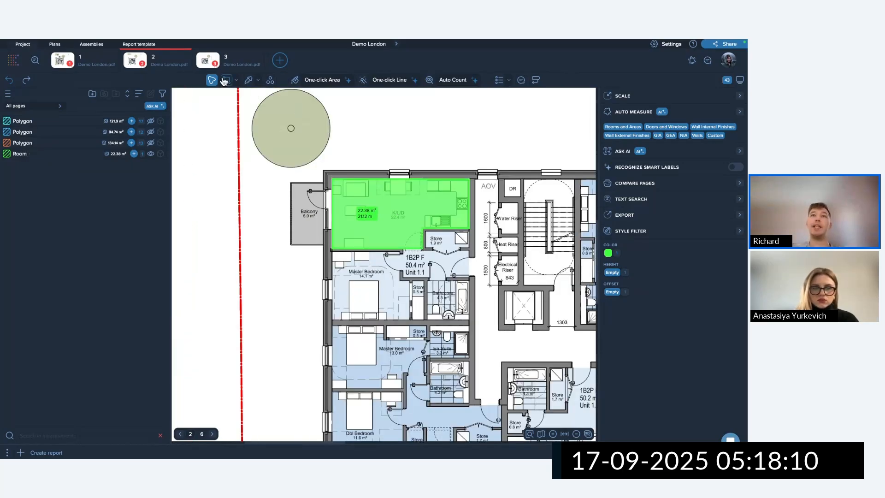
scroll(420, 298, "down", 2)
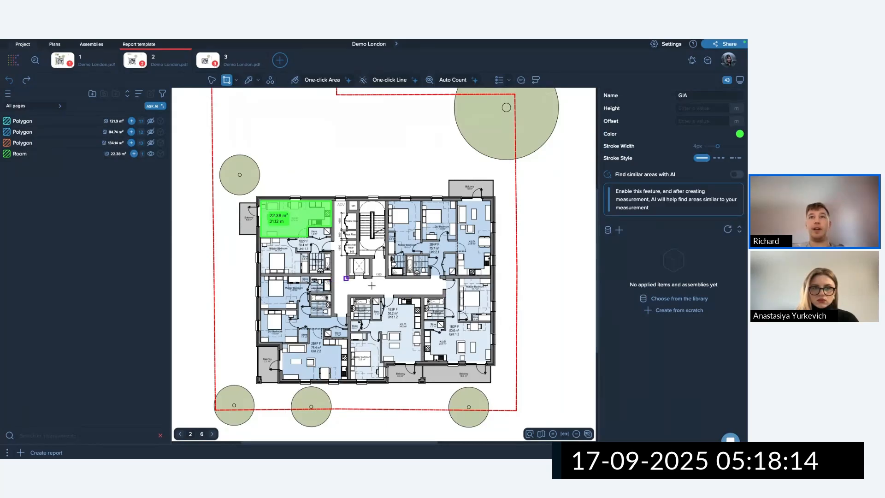
scroll(443, 270, "up", 5)
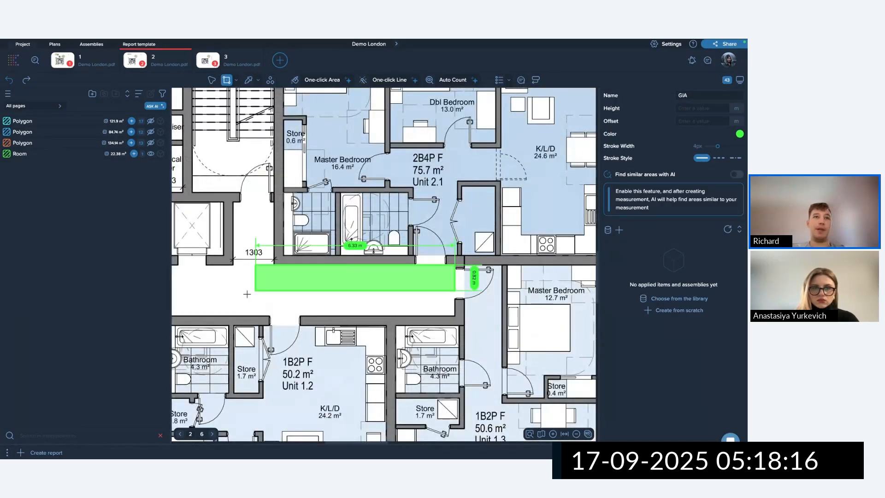
left_click(207, 318)
scroll(242, 287, "down", 3)
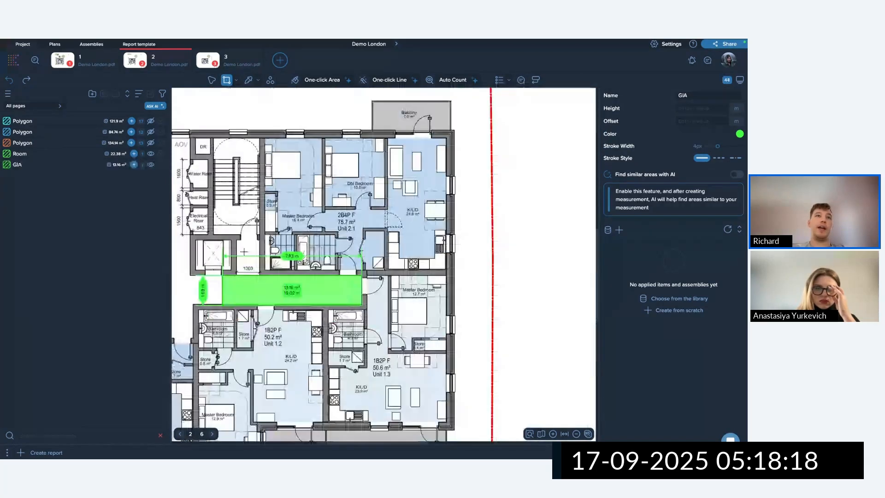
scroll(240, 240, "up", 4)
left_click(233, 239)
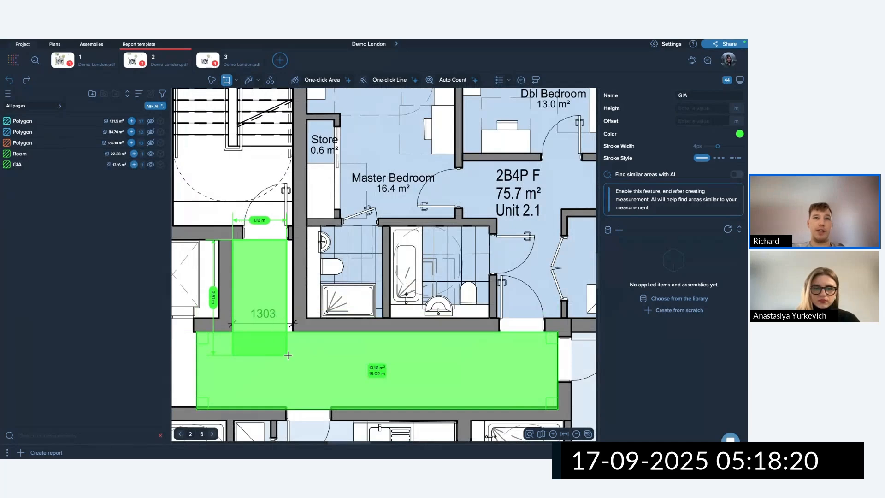
left_click(293, 345)
middle_click_drag(226, 344, 465, 335)
scroll(464, 335, "down", 3)
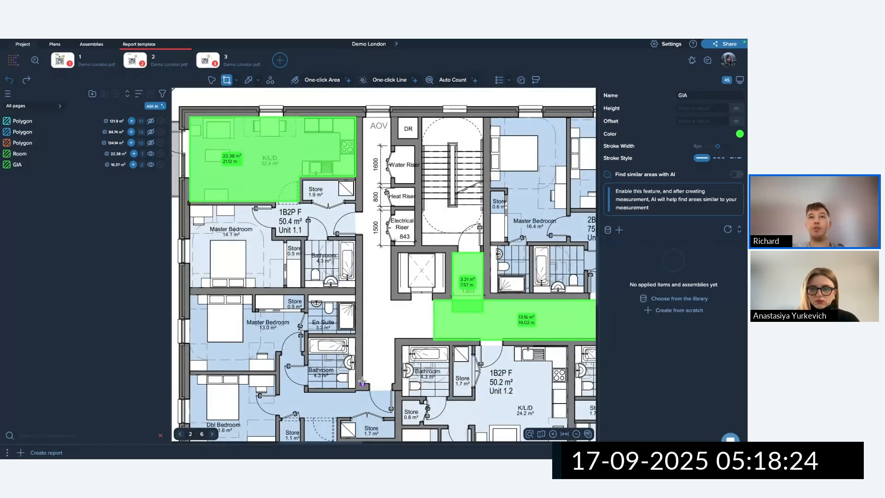
left_click(393, 246)
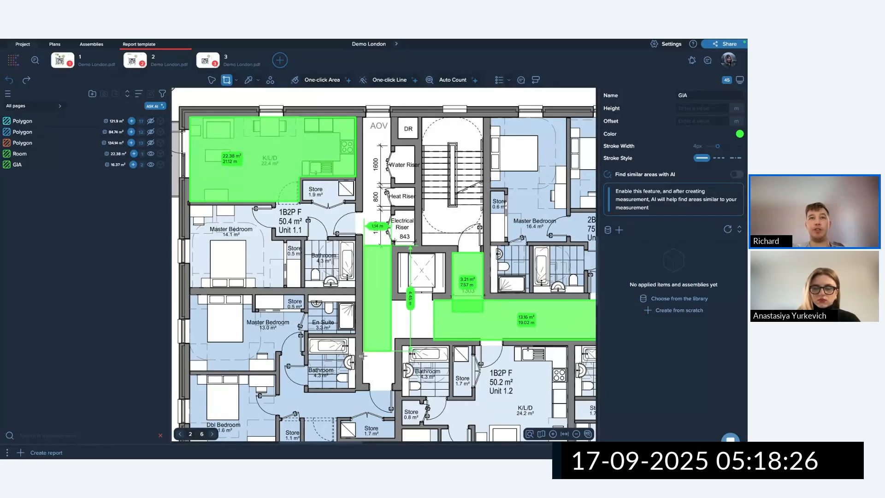
left_click(368, 378)
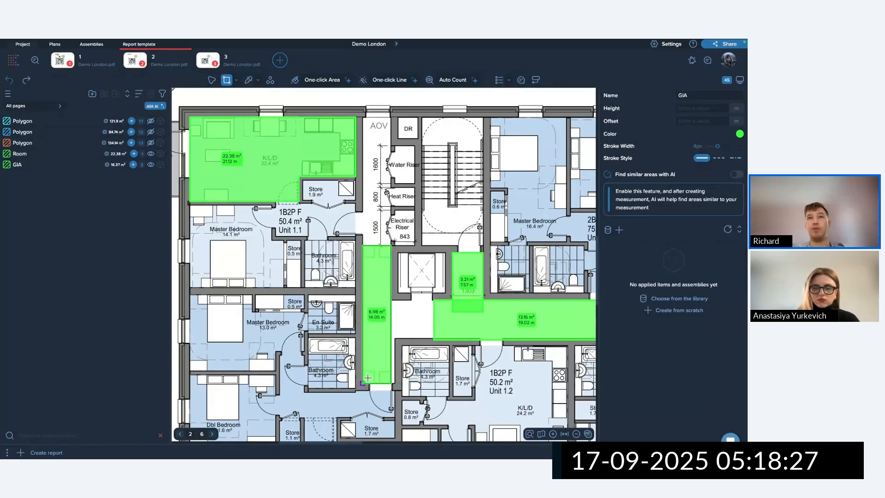
left_click(435, 339)
left_click(380, 300)
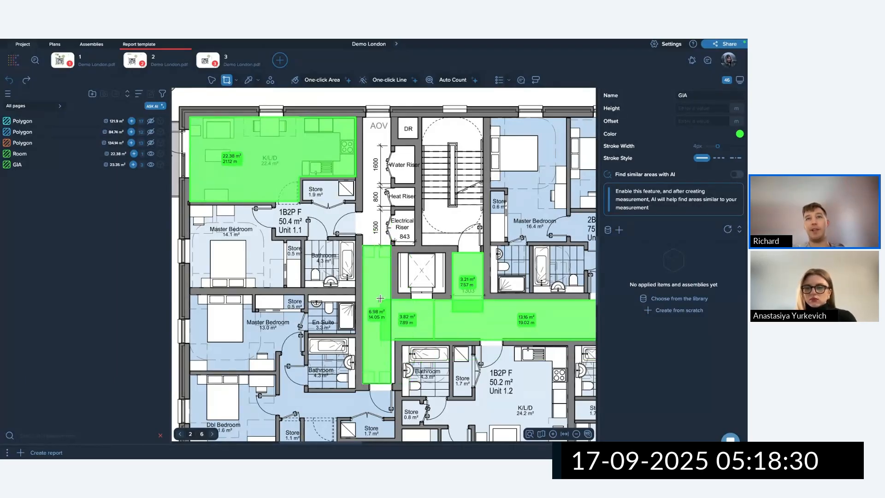
Select all green corridor areas and merge them into one 25.81 m² shape.
key("Escape")
left_click_drag(296, 275, 506, 359)
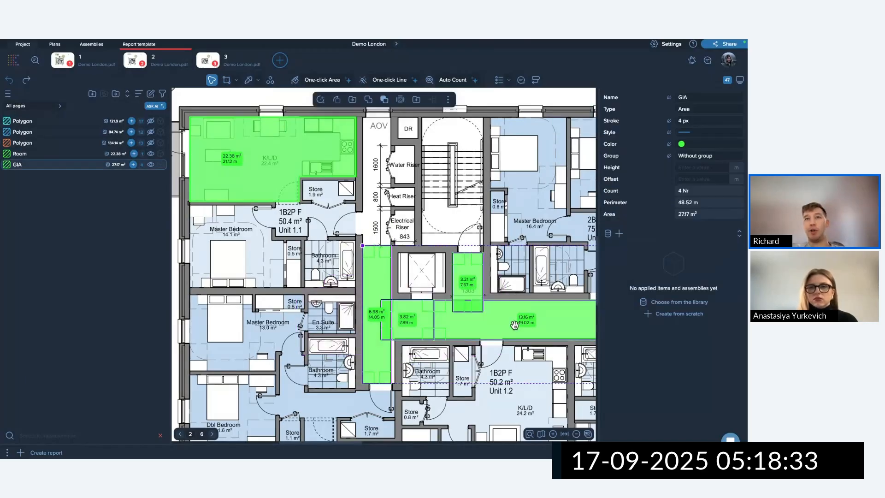
left_click(369, 100)
left_click(306, 222)
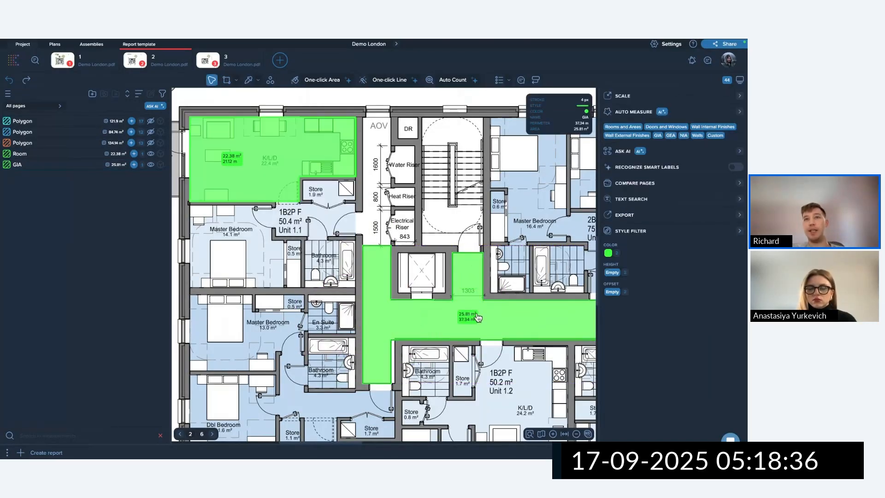
scroll(440, 326, "down", 3)
scroll(434, 326, "up", 1)
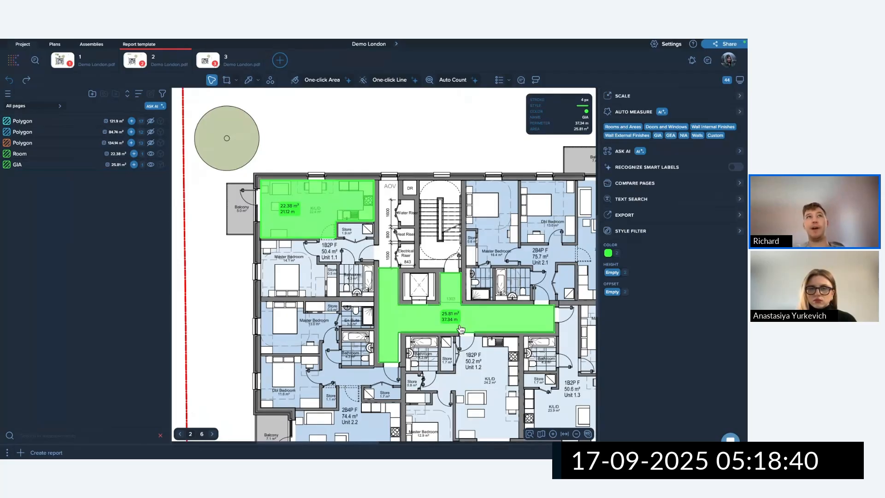
Start a three-corner GIA polygon, discard it, and bring back the area shape list.
left_click(237, 82)
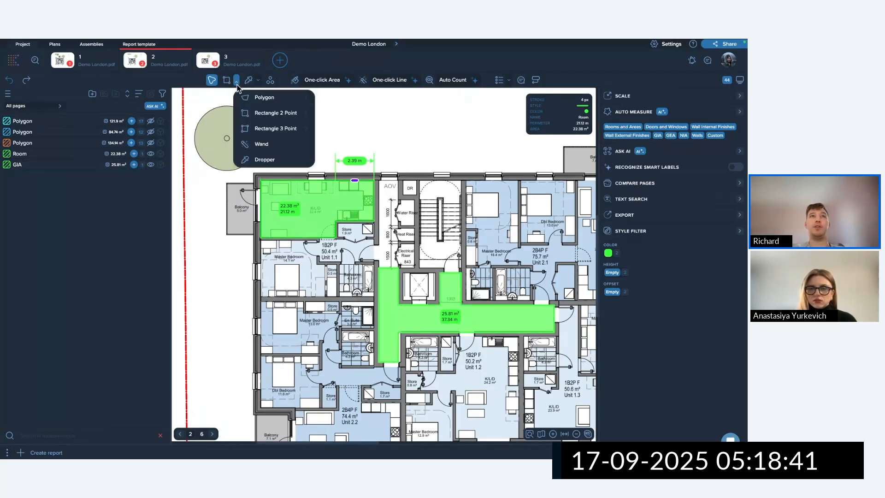
left_click(266, 99)
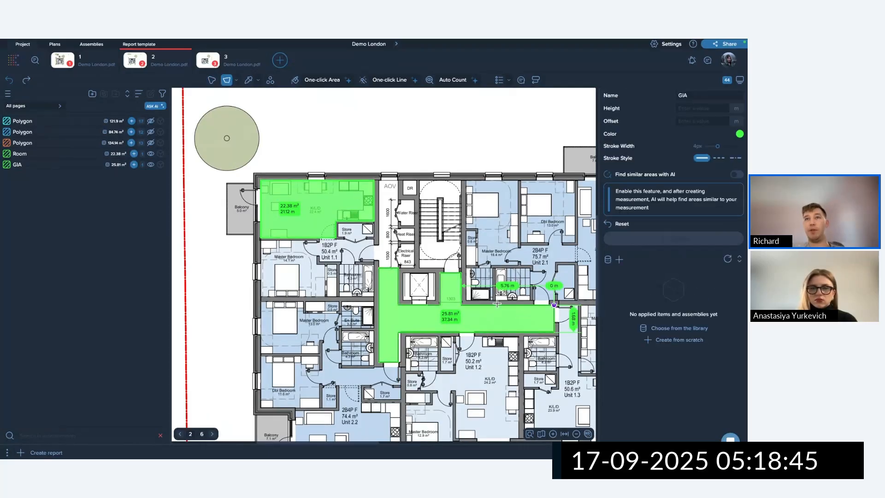
left_click(461, 305)
left_click(461, 273)
left_click(439, 273)
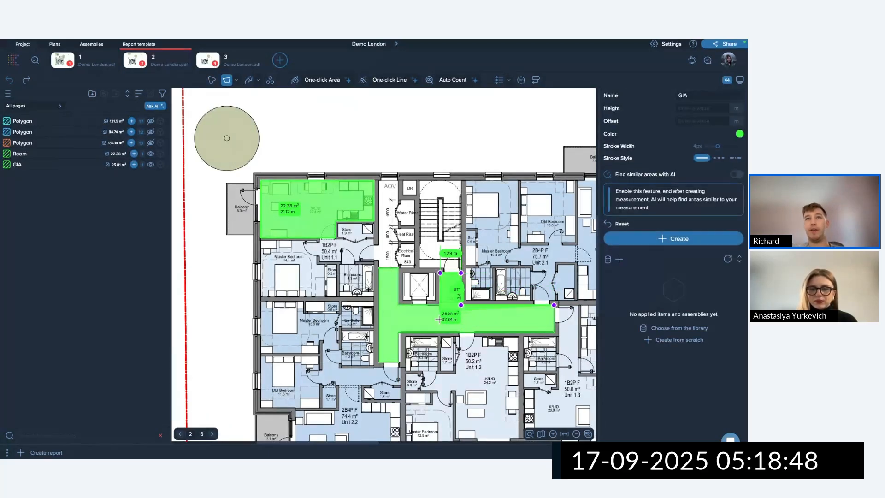
key("Escape")
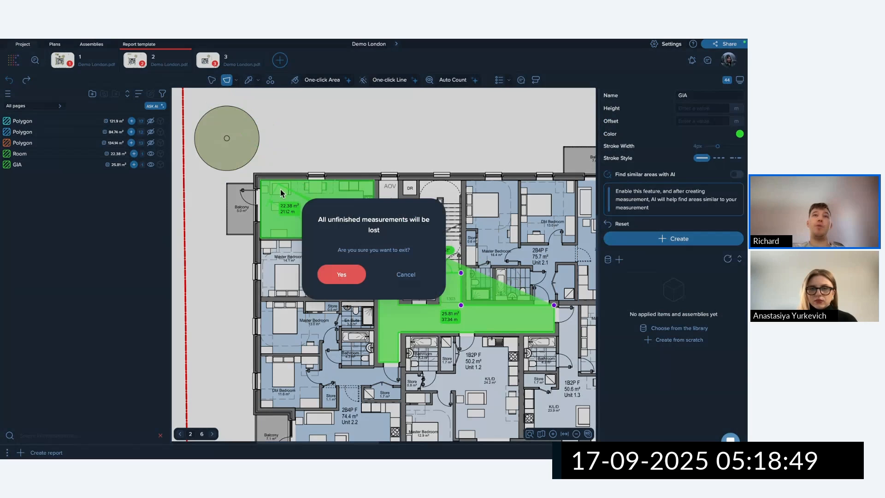
left_click(346, 276)
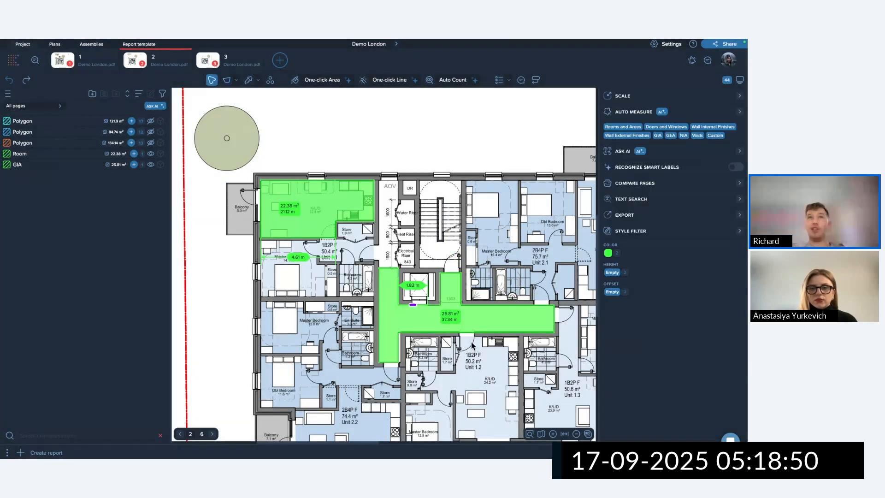
left_click(237, 80)
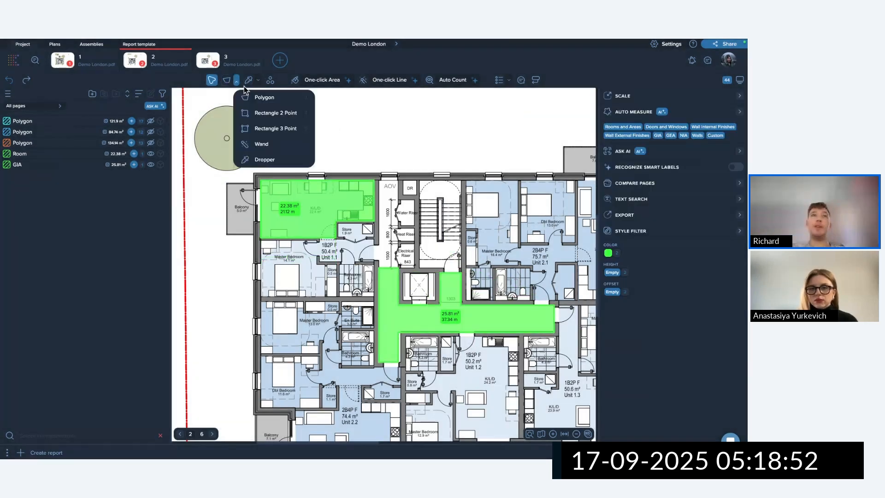
Switch to two-point rectangles in blue and bring the K/L/D room into view.
left_click(271, 116)
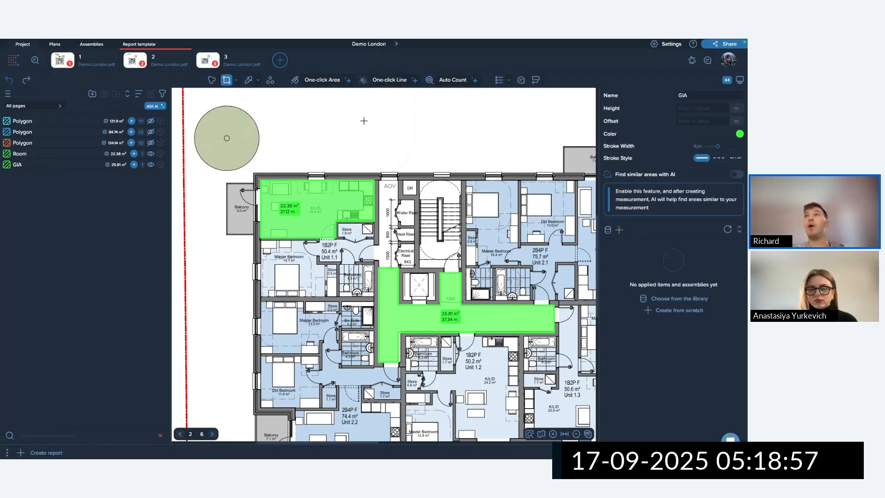
left_click(739, 134)
left_click(677, 166)
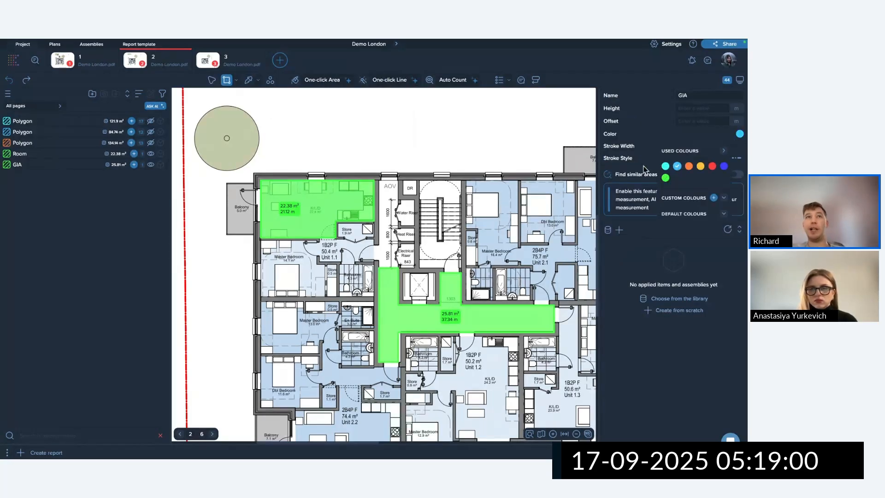
scroll(301, 203, "up", 5)
middle_click_drag(281, 230, 449, 223)
scroll(337, 243, "down", 1)
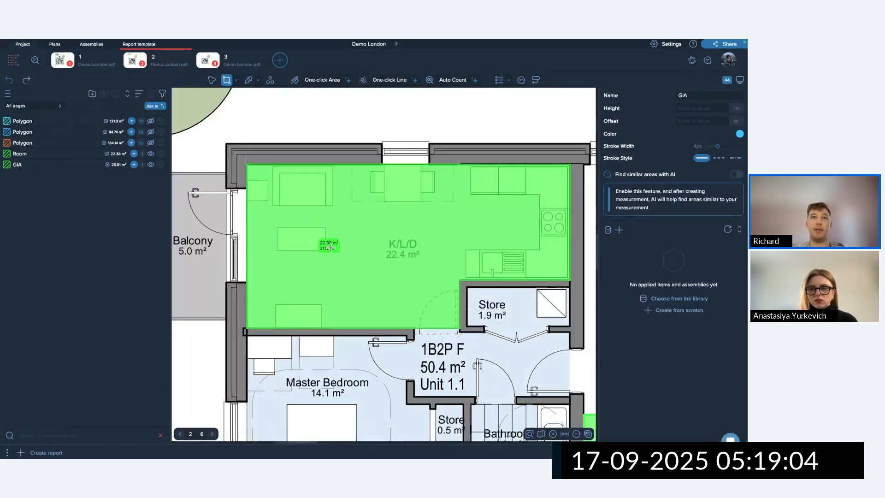
Draw three blue cut-outs in the K/L/D: 0.52 m², 0.76 m² at bottom-left, and 0.3 m² over the hob.
left_click(278, 228)
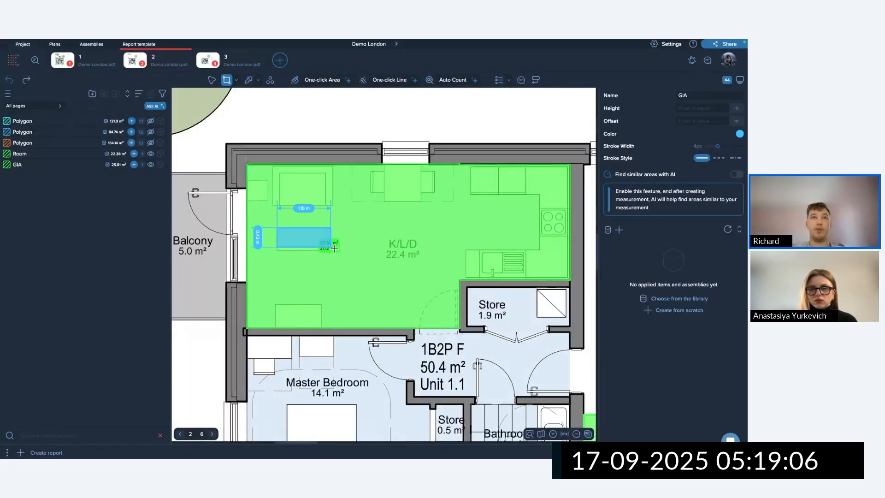
left_click(326, 251)
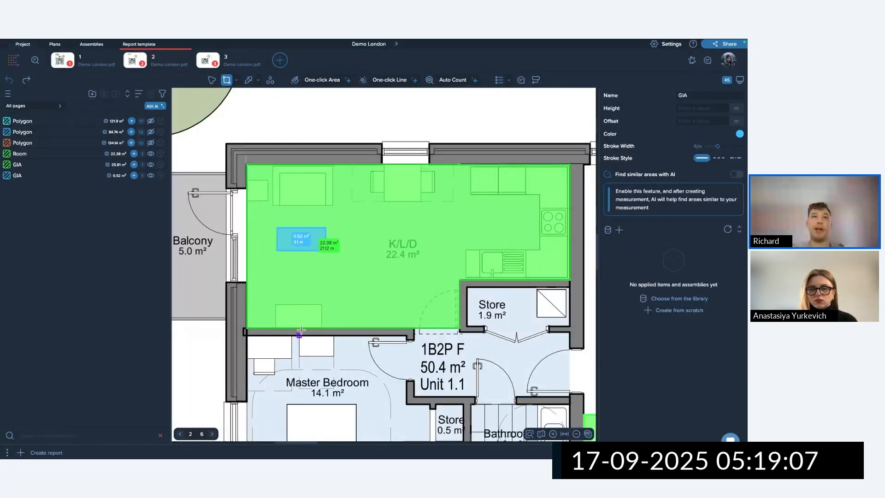
left_click(322, 305)
left_click(275, 340)
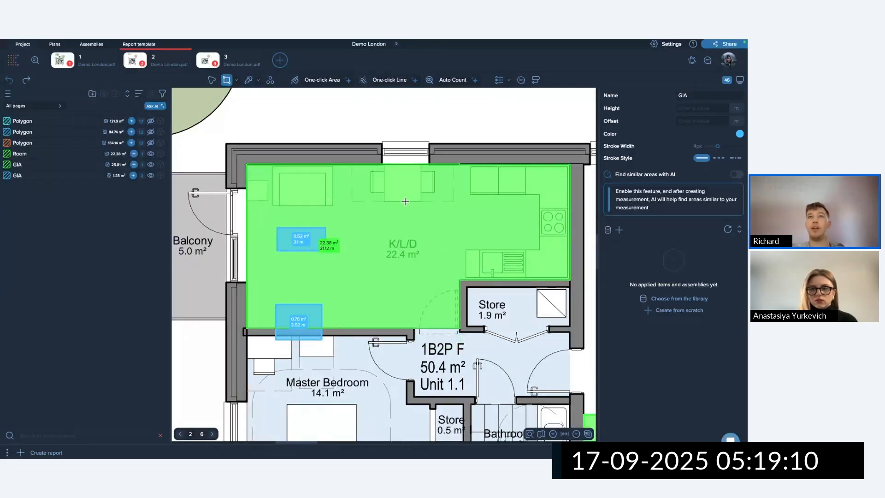
scroll(546, 210, "up", 5)
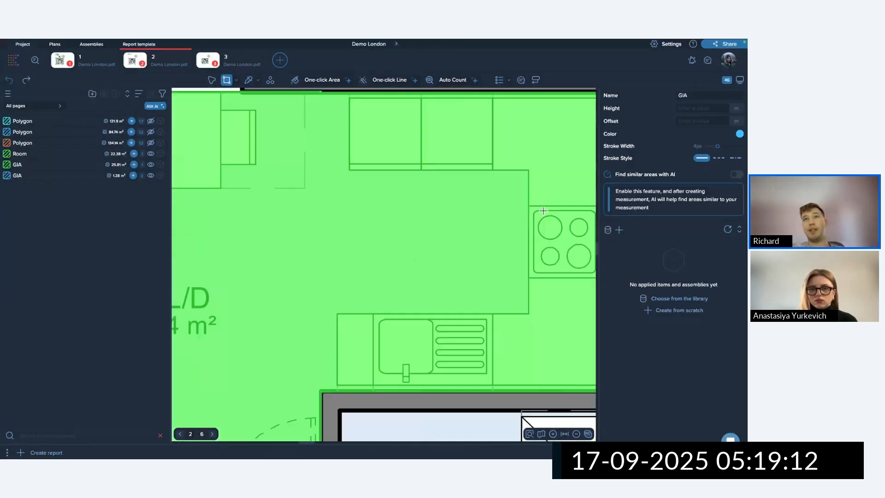
left_click(529, 206)
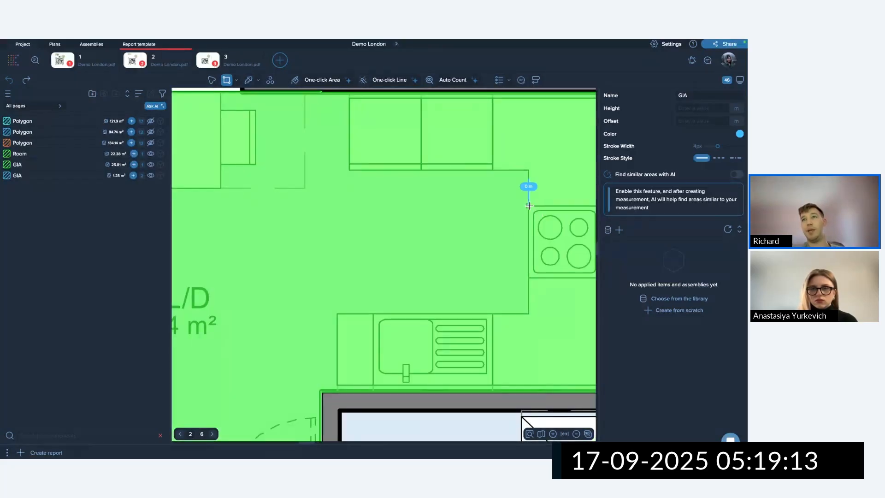
left_click(594, 274)
scroll(559, 315, "down", 3)
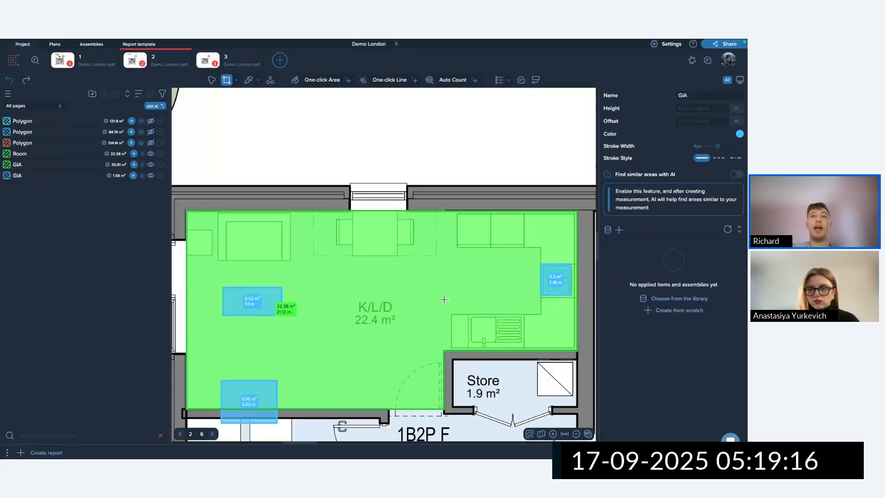
scroll(286, 161, "down", 3)
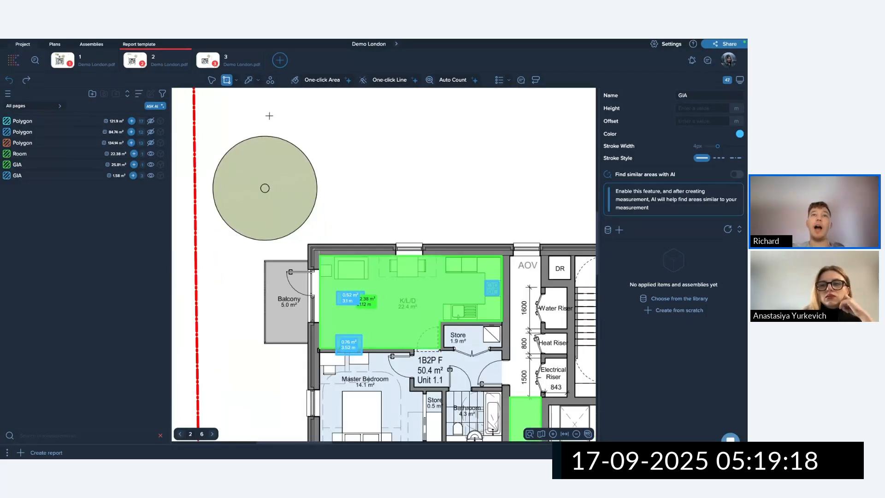
Select the green K/L/D room with its three blue cut-outs and start Subtract.
key("Escape")
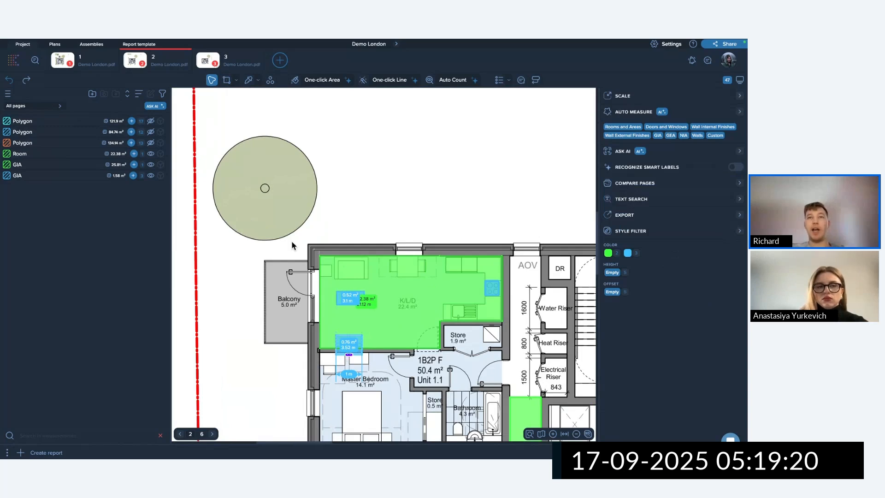
left_click_drag(266, 239, 516, 371)
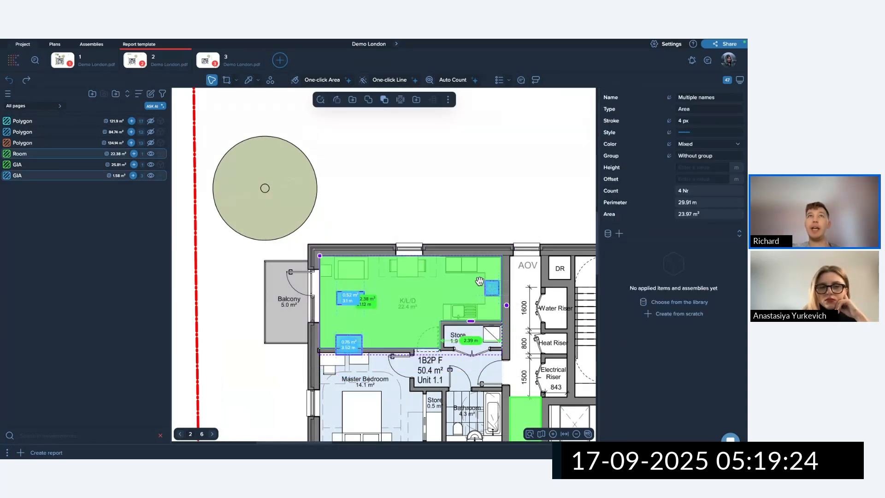
left_click(383, 102)
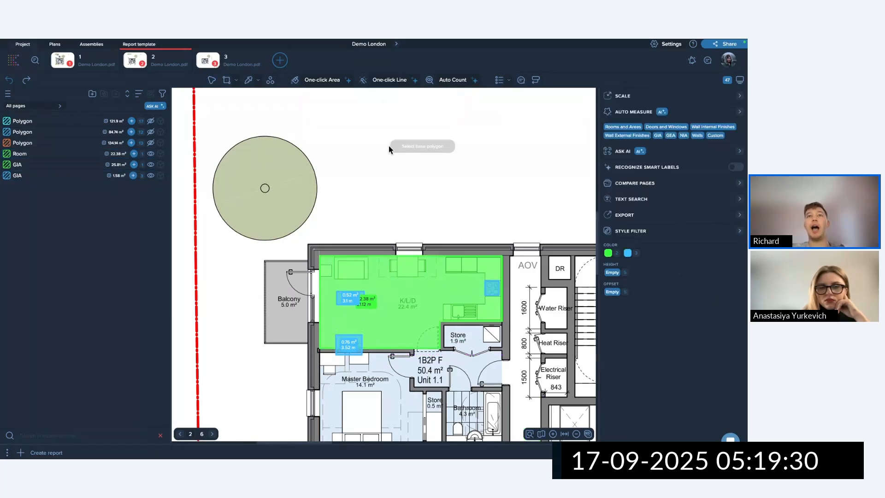
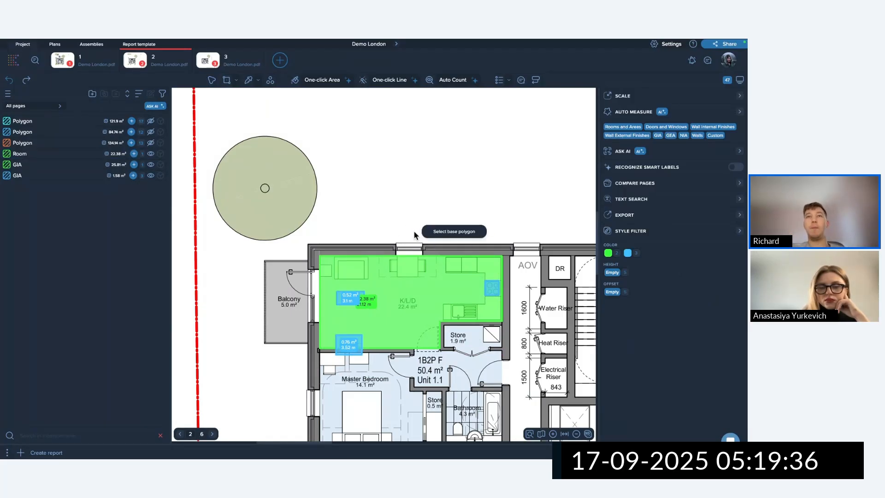
Subtract the two small blue cut-outs from the green K/L/D area without keeping them, leaving 21.05 m².
left_click(431, 308)
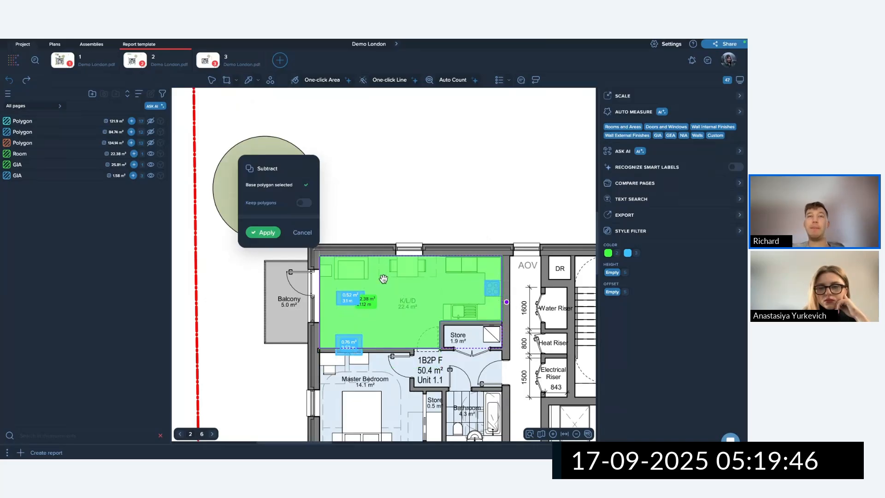
scroll(383, 277, "down", 5)
scroll(378, 286, "up", 5)
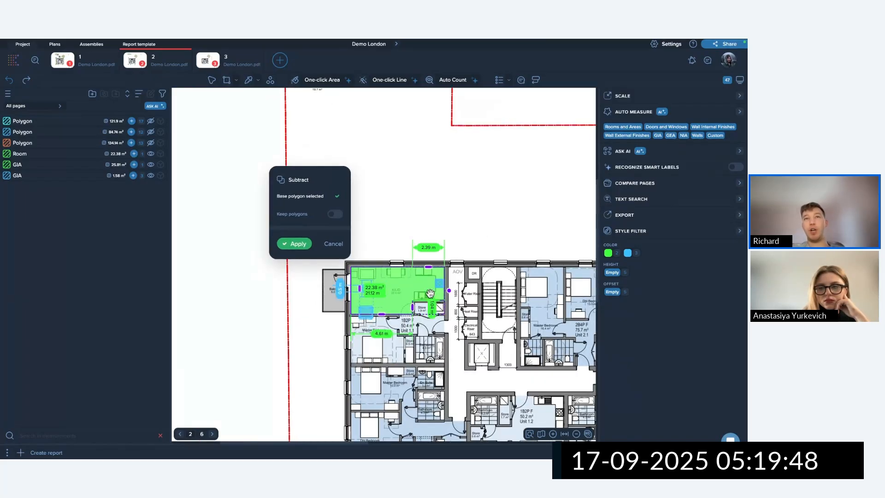
scroll(377, 289, "up", 3)
left_click(343, 288)
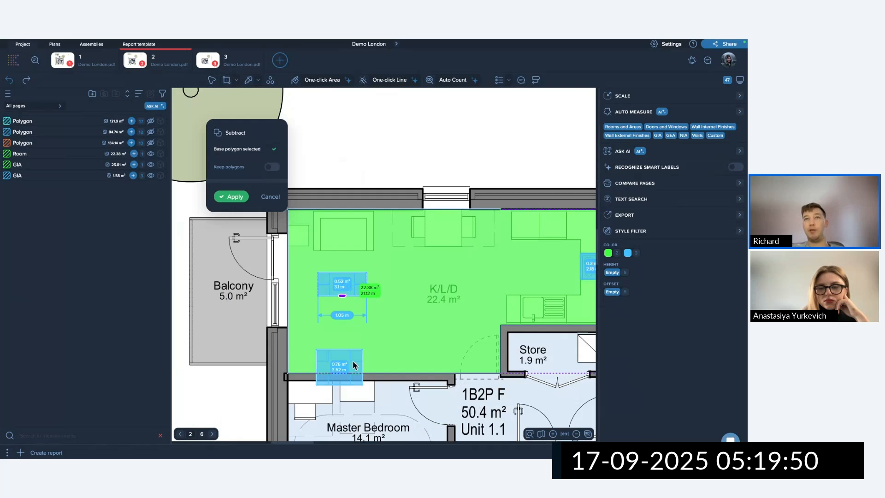
left_click(354, 366)
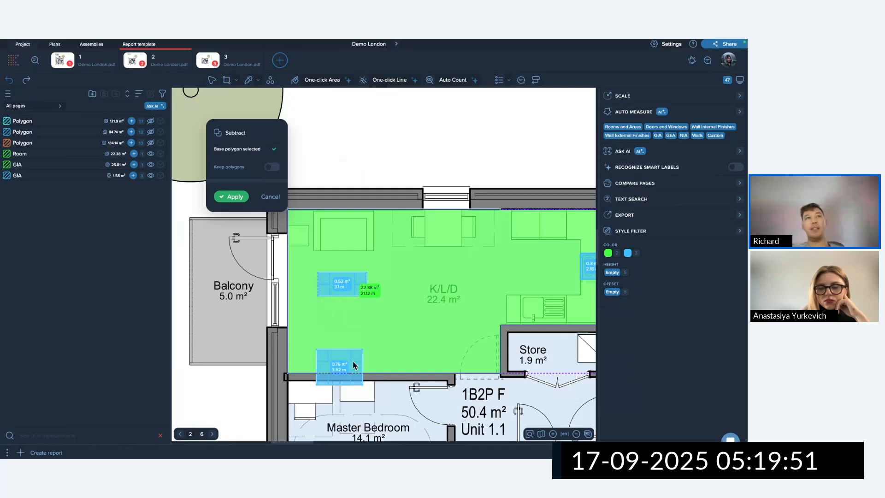
left_click(272, 168)
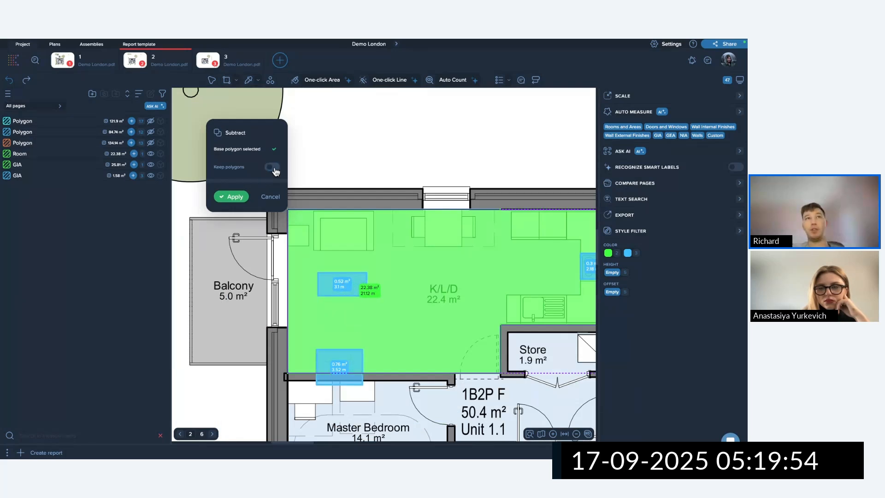
left_click(238, 197)
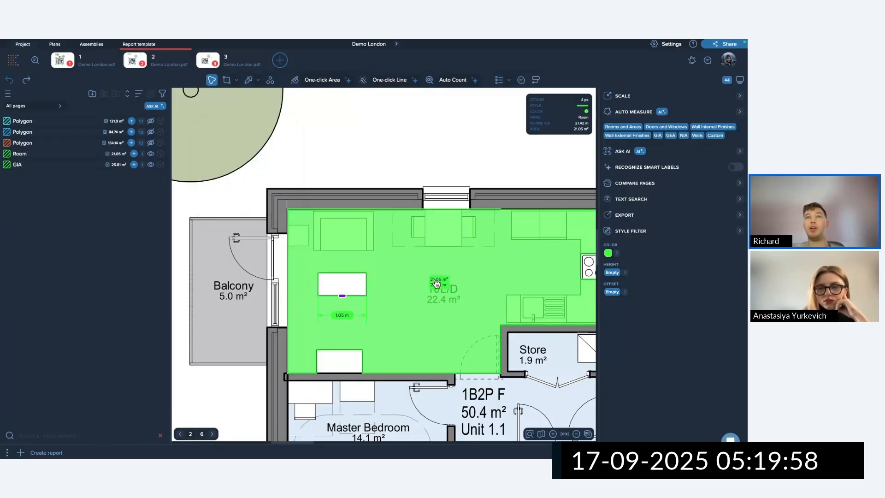
Zoom out and delete the Room and GIA areas, keeping only the three Polygon measurements.
scroll(345, 286, "down", 3)
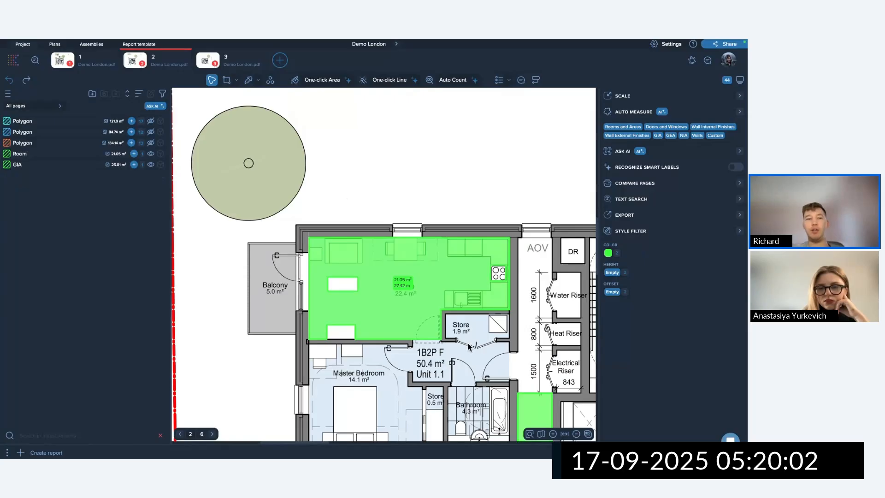
scroll(469, 347, "down", 2)
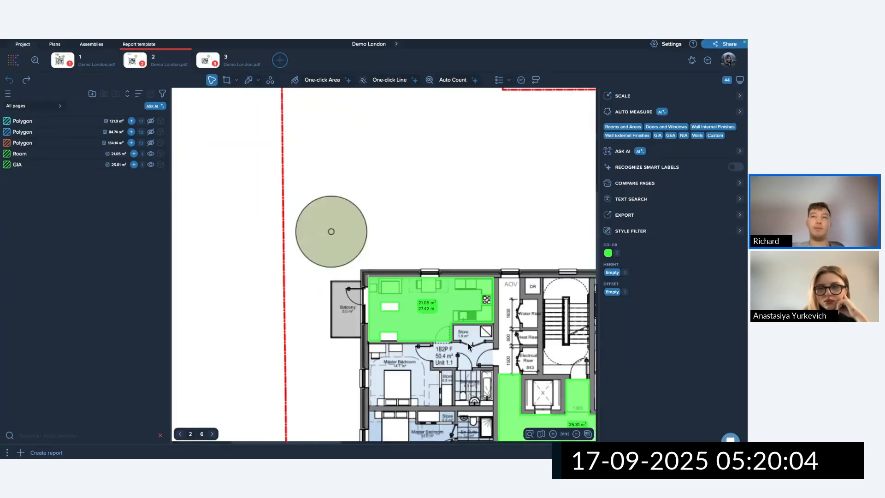
scroll(469, 347, "down", 1)
scroll(544, 335, "down", 3)
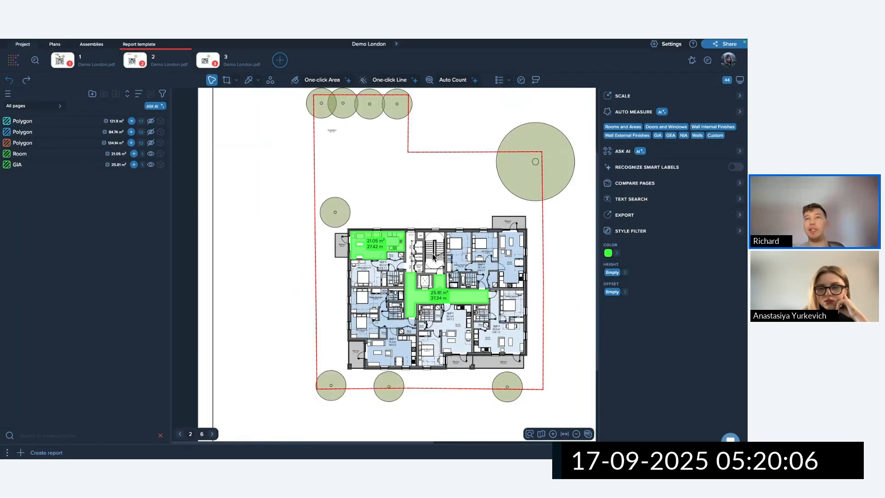
left_click_drag(328, 203, 493, 338)
key("Delete")
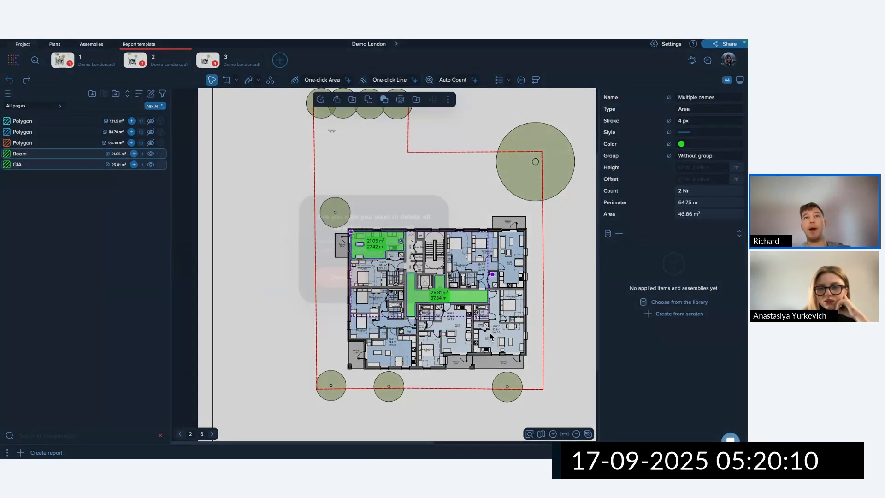
left_click(346, 275)
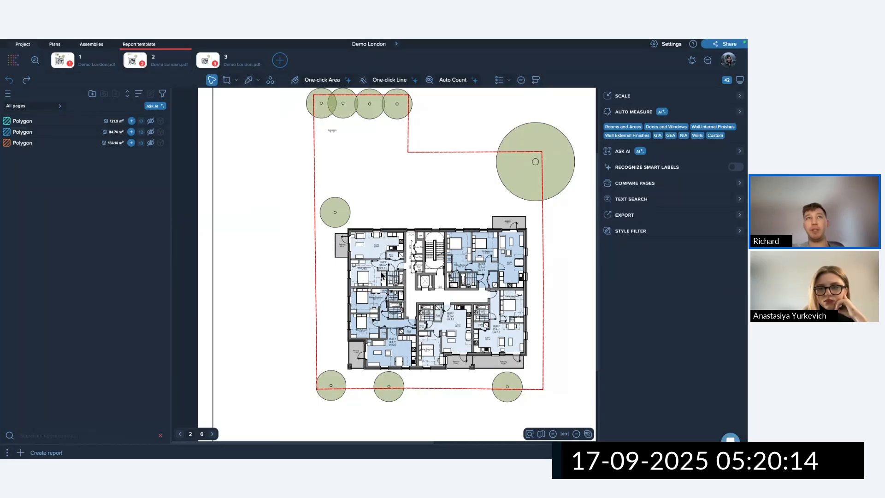
left_click(257, 79)
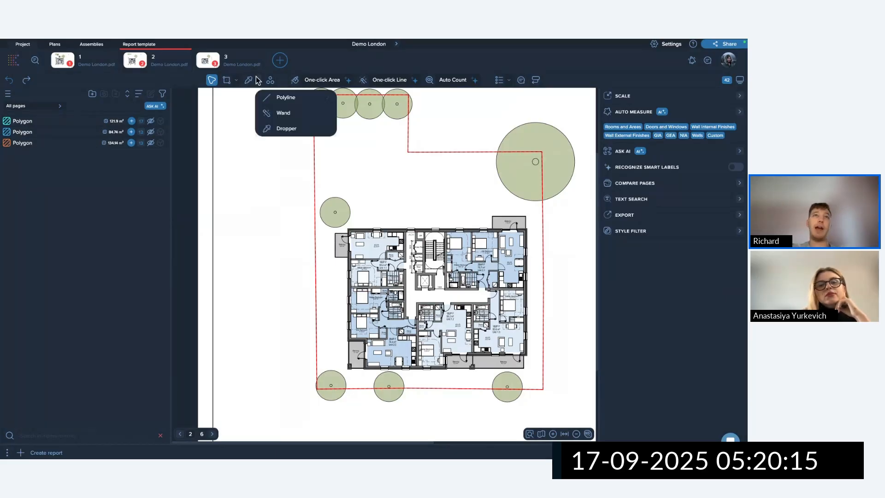
Draw an 11.38 m polyline named 'wall' along the corridor wall above Unit 1.2.
left_click(286, 97)
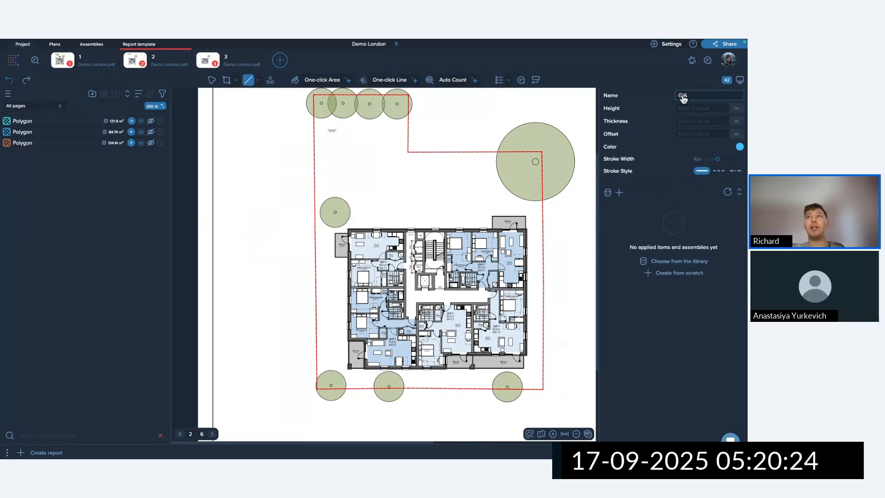
type("wa")
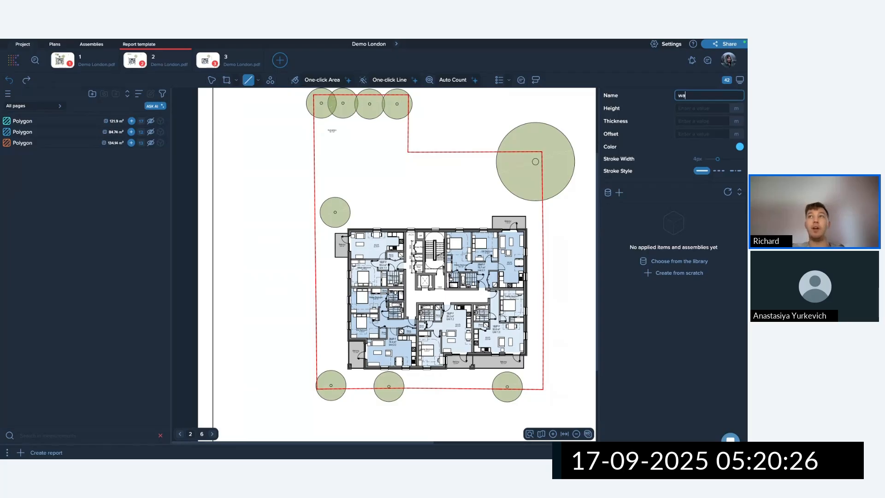
type("ll")
scroll(521, 338, "up", 6)
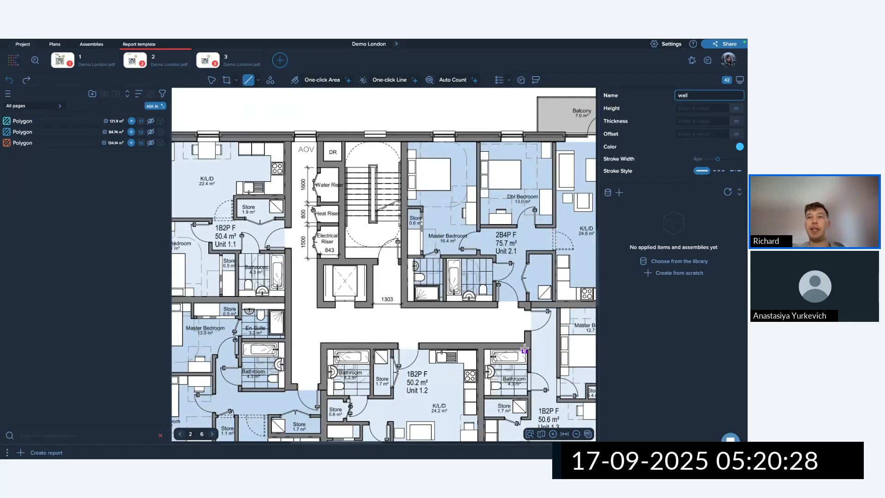
left_click(521, 330)
scroll(399, 325, "down", 2)
middle_click_drag(196, 336, 490, 314)
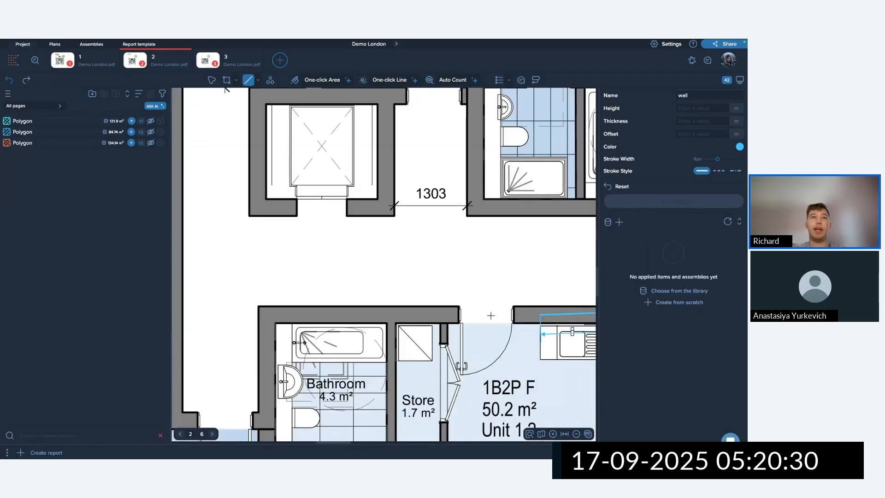
left_click(259, 306)
left_click(259, 412)
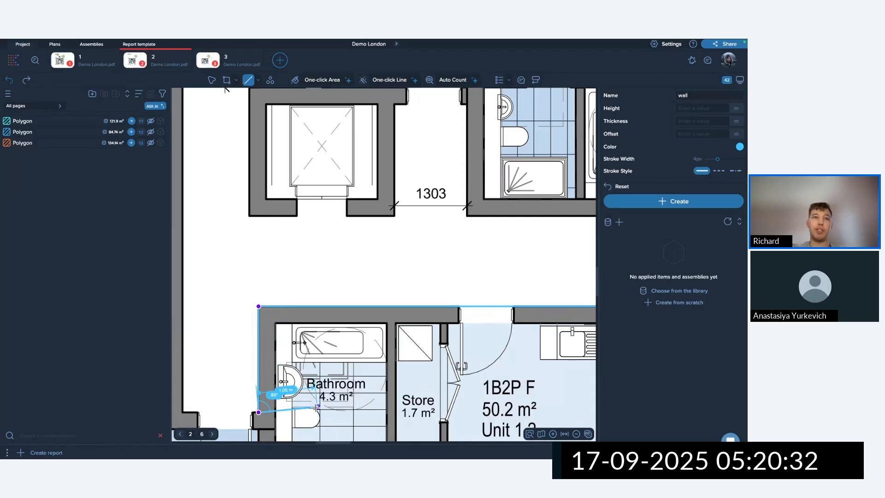
key("Return")
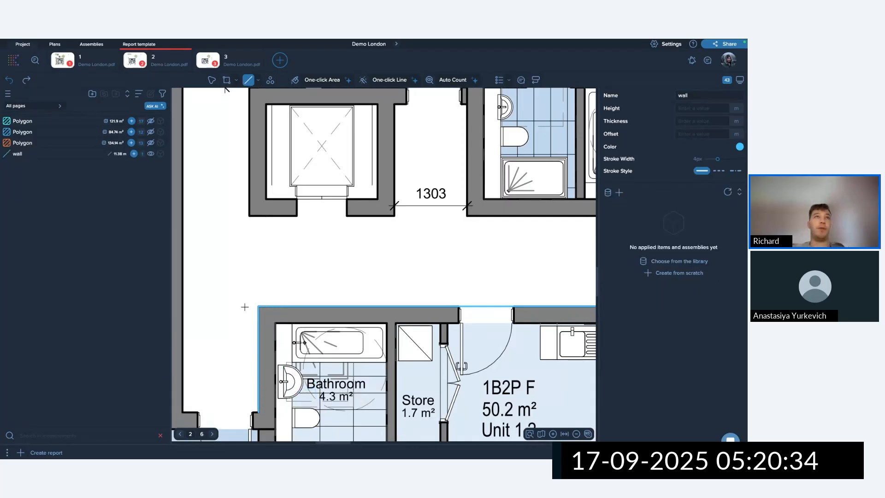
left_click(212, 80)
scroll(386, 242, "down", 3)
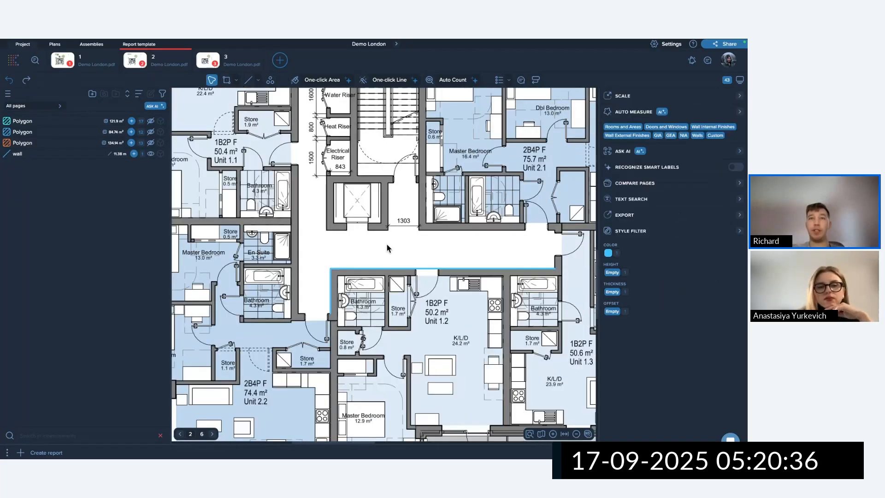
Flip the wall line vertically and add a vertex on its top edge.
left_click(398, 268)
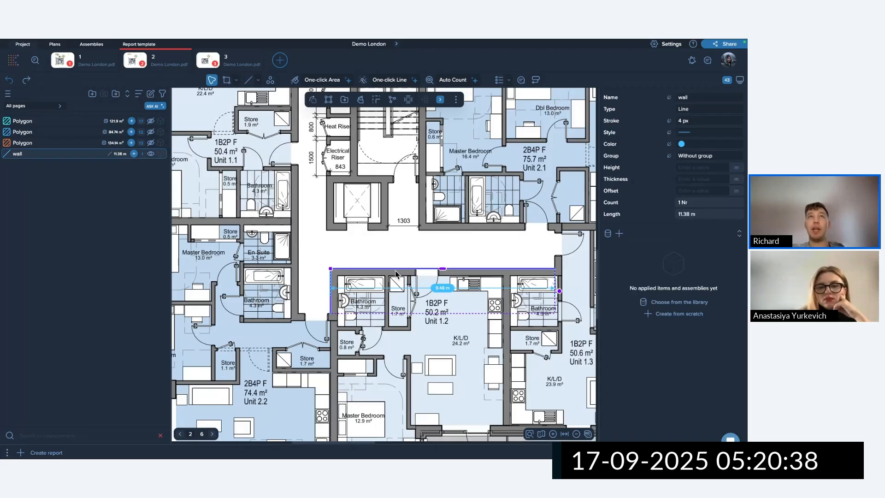
left_click(314, 101)
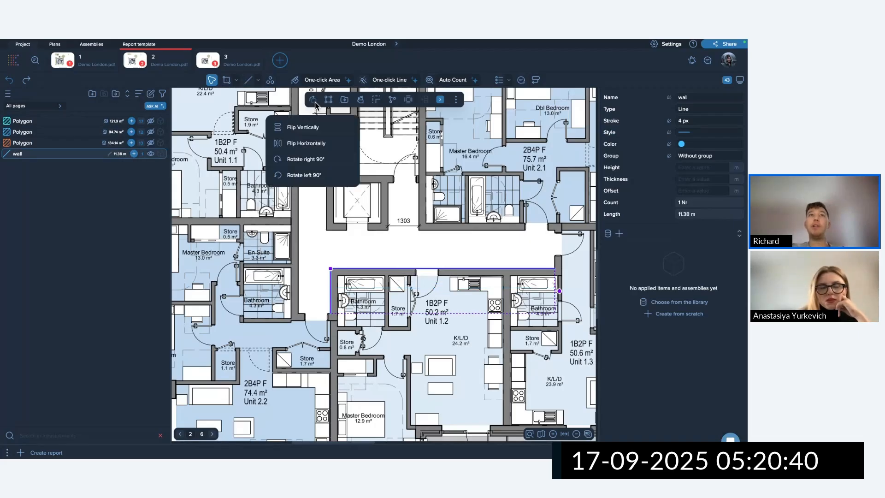
left_click(310, 127)
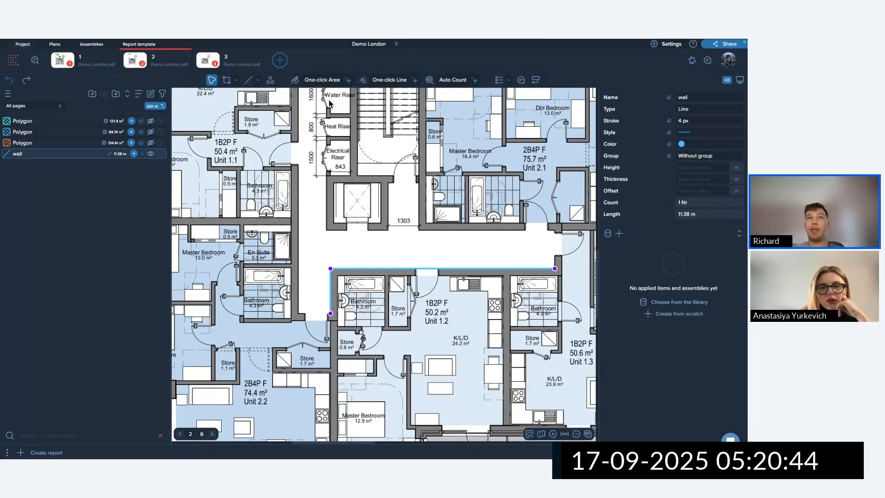
left_click(350, 269)
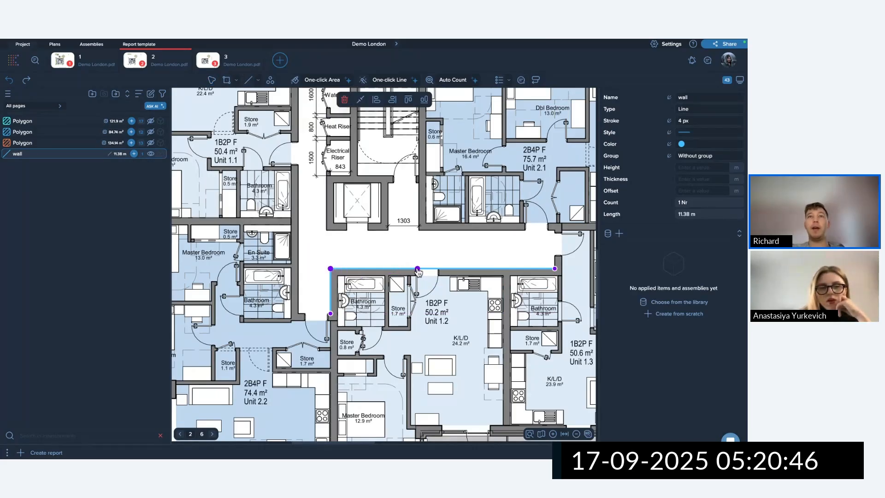
scroll(416, 273, "up", 4)
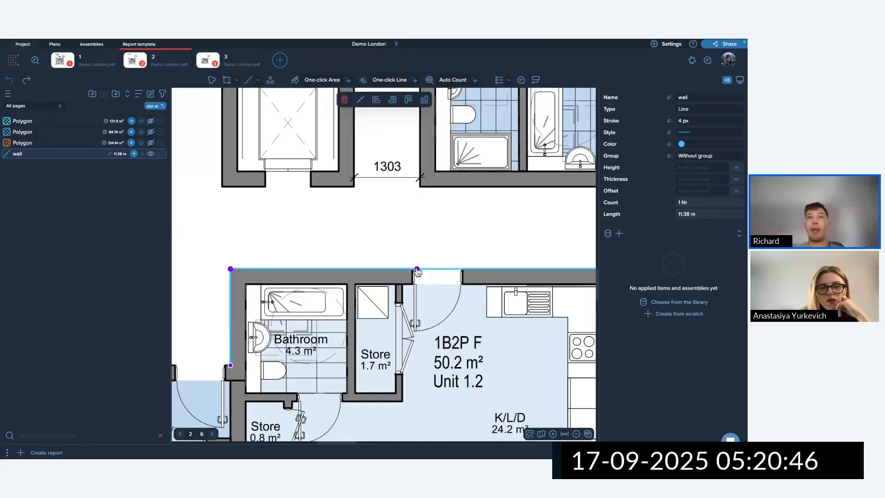
left_click(465, 269)
Split the wall's top segment around the doorway, separating a 0.99 m door-gap piece.
left_click(213, 81)
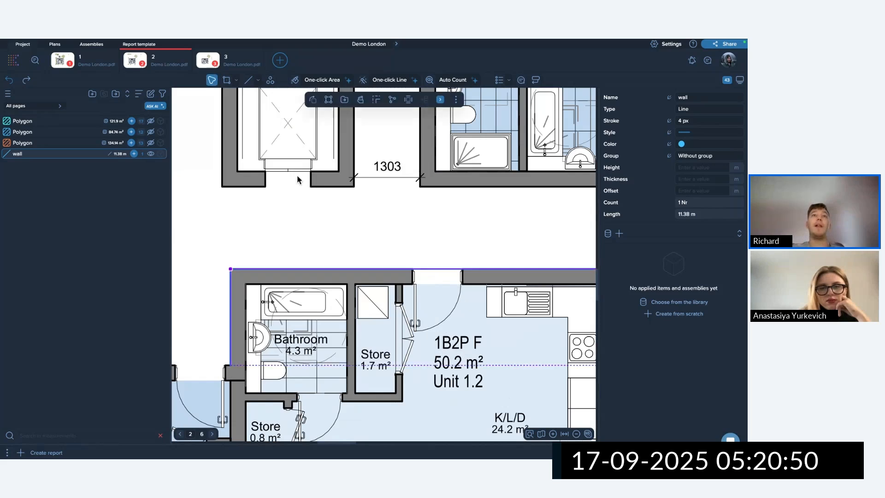
left_click_drag(298, 178, 352, 285)
left_click(361, 101)
scroll(419, 265, "up", 5)
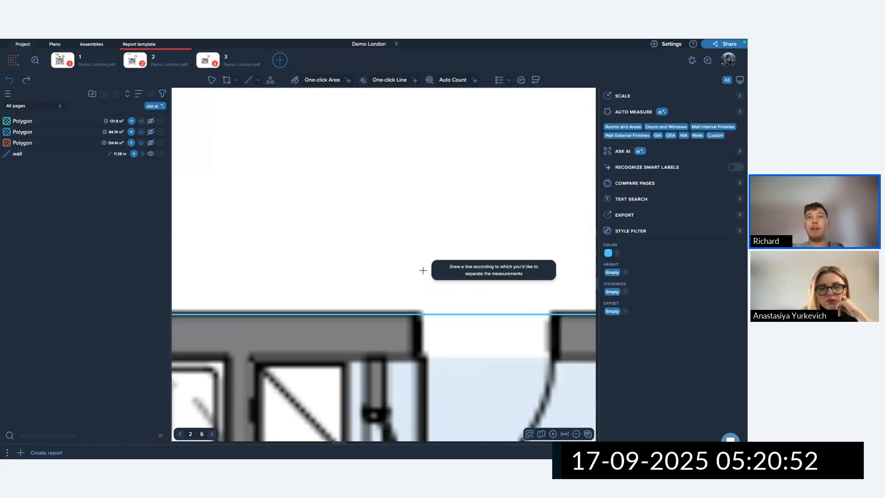
left_click(412, 259)
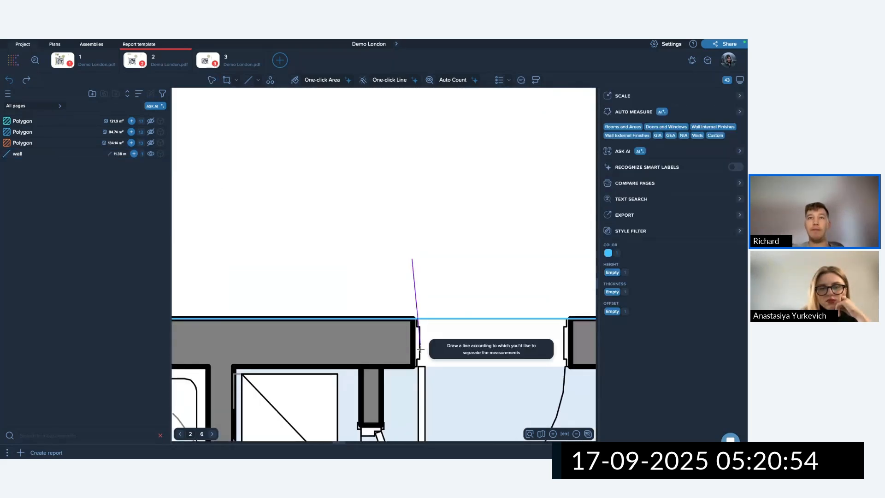
left_click(416, 372)
left_click(566, 368)
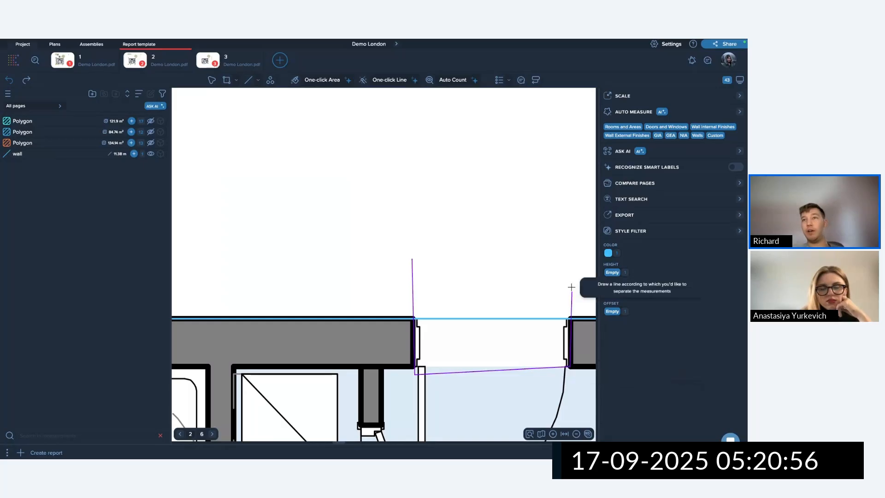
double_click(568, 290)
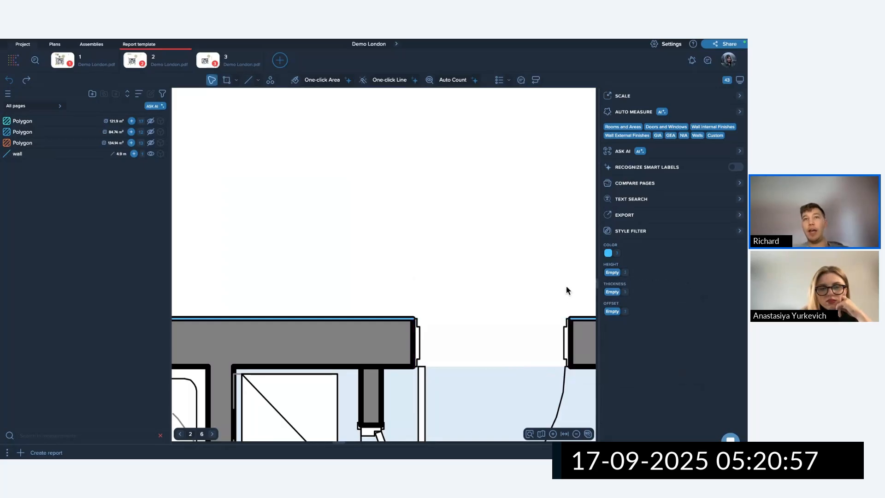
left_click(469, 316)
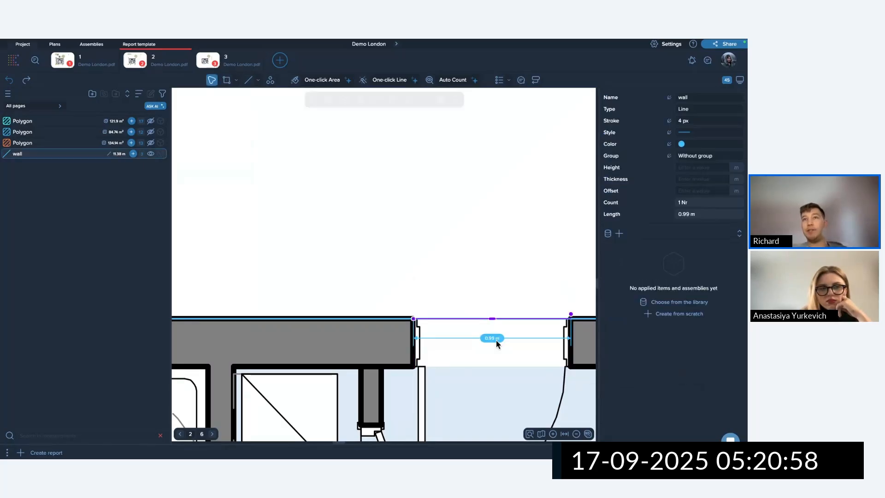
left_click(494, 245)
scroll(470, 304, "down", 5)
scroll(367, 292, "down", 3)
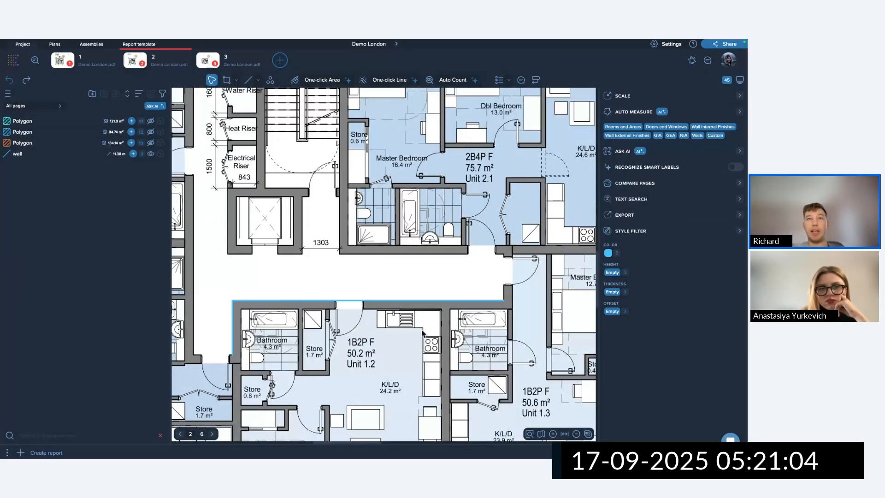
Set the wall line along the top of Unit 1.2 to 3 m height.
left_click_drag(471, 331, 228, 280)
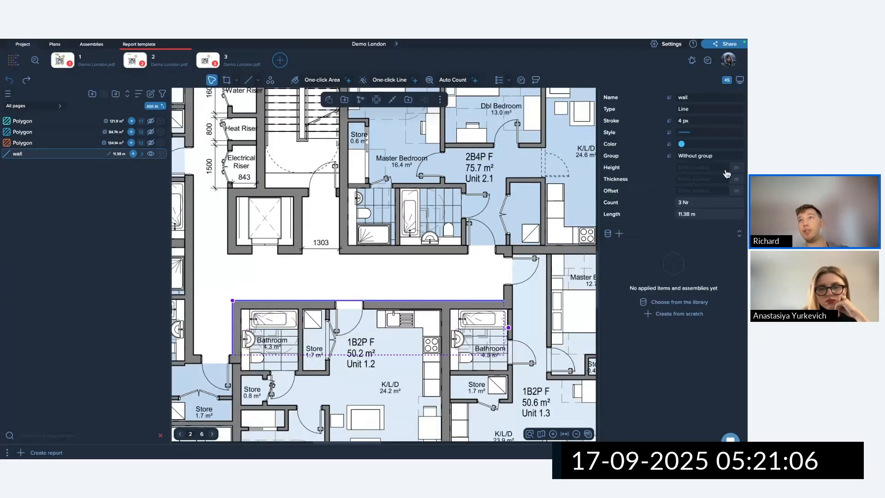
left_click(694, 168)
type("3")
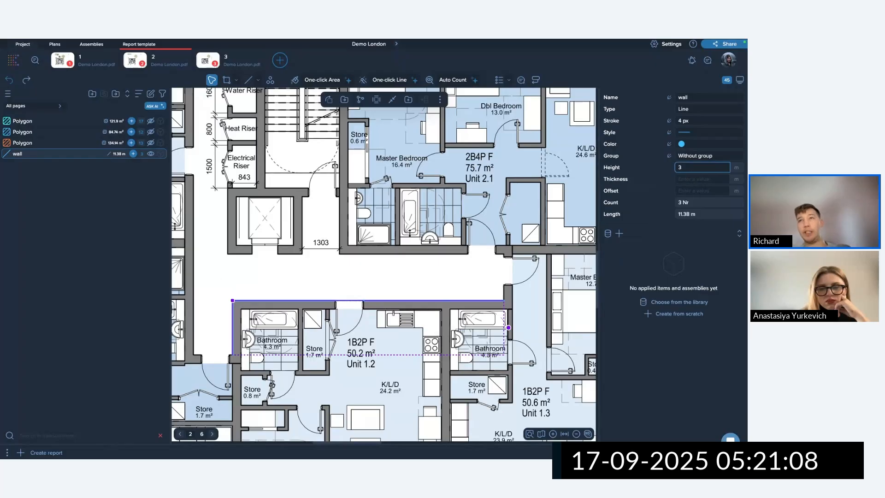
key("Return")
key("Escape")
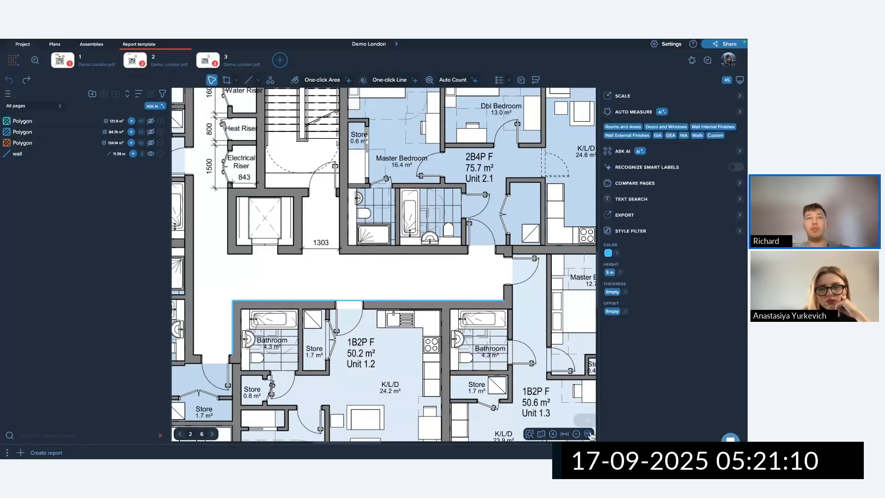
In 3D view, give the 0.99 m door section height 1 and offset 2 to form a lintel.
left_click(588, 434)
left_click_drag(333, 185, 517, 272)
scroll(452, 261, "up", 5)
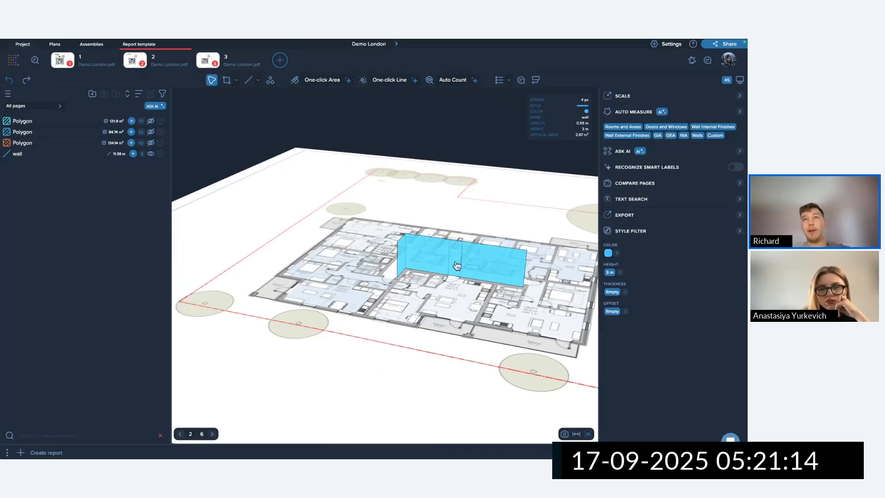
left_click(453, 260)
scroll(476, 274, "up", 3)
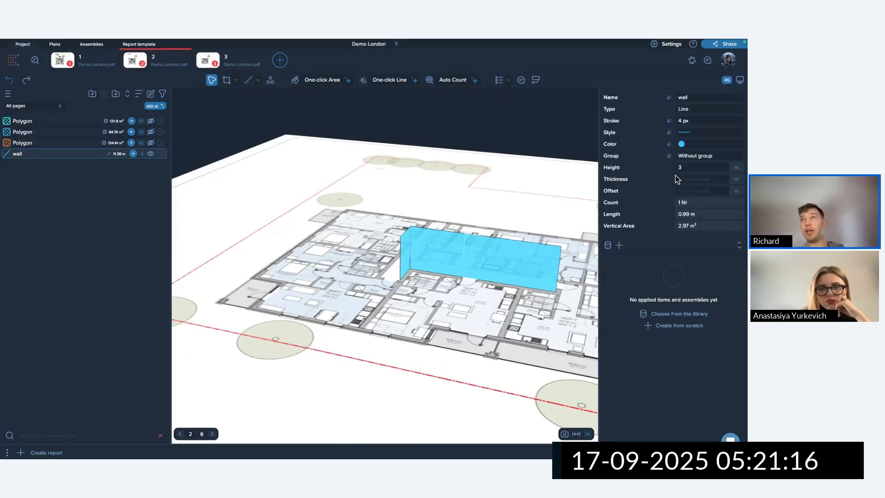
left_click_drag(685, 168, 664, 165)
type("1")
left_click(687, 191)
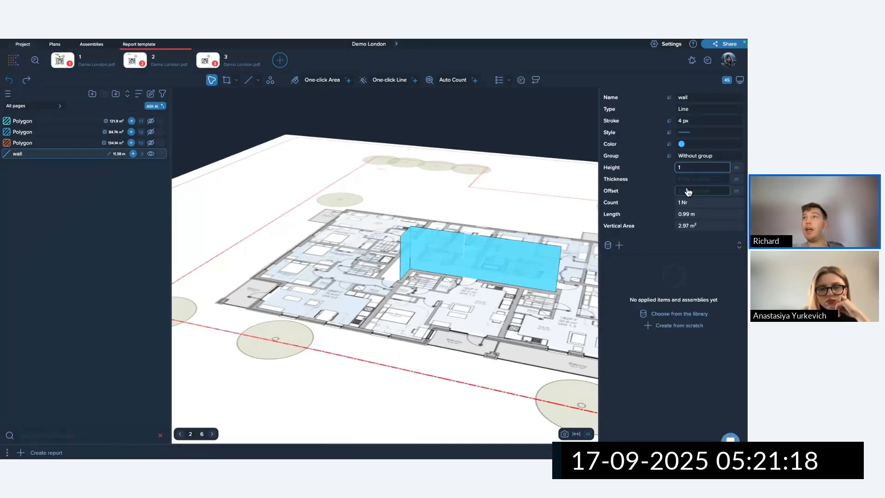
type("2")
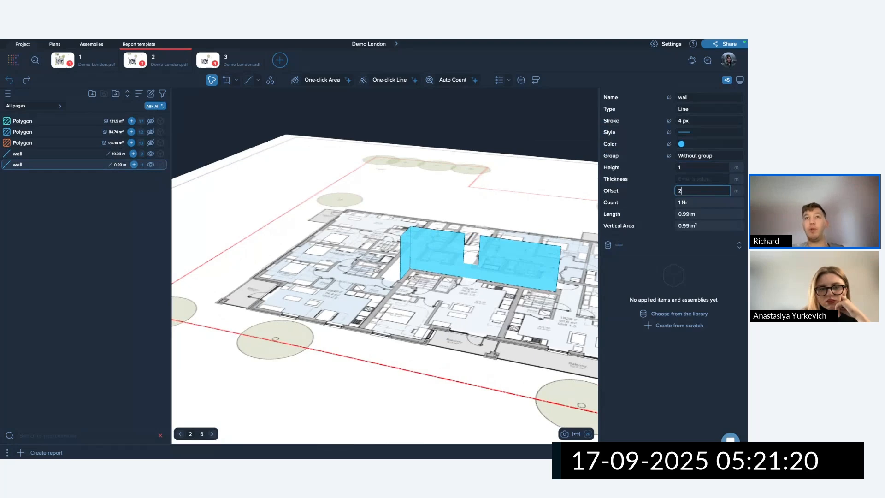
key("Return")
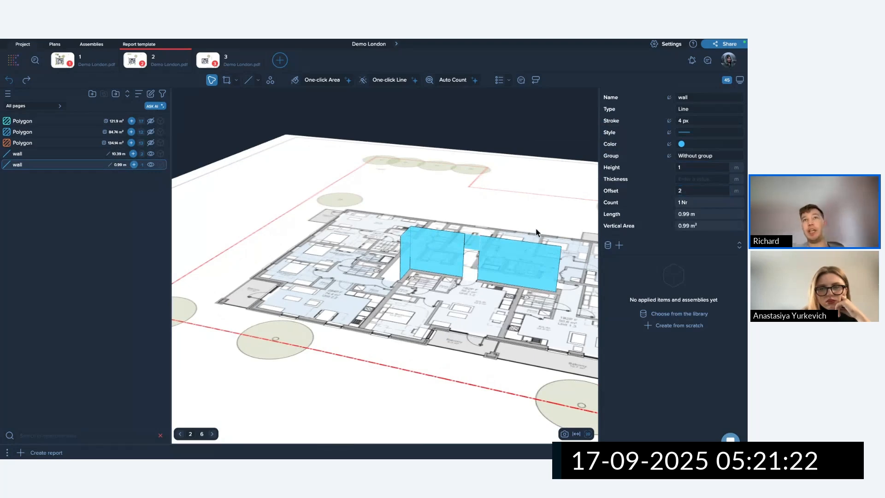
left_click(587, 434)
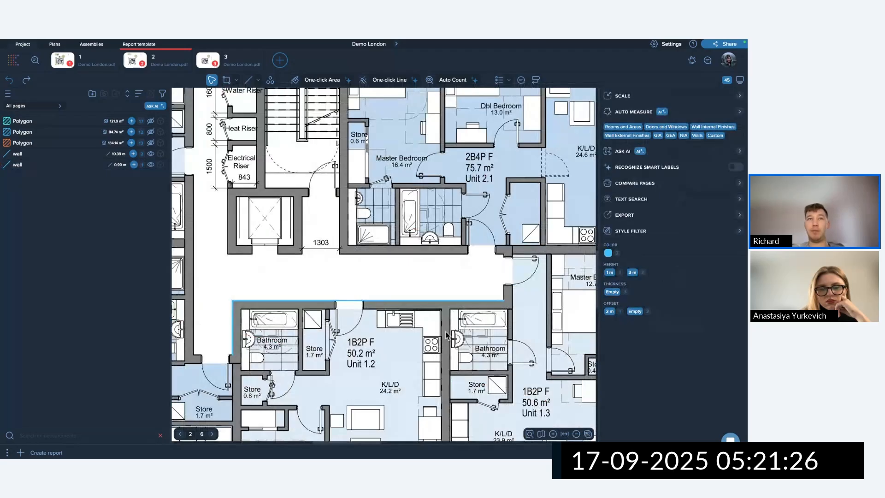
Join the two wall pieces, then join the wall with the Polyline into one 11.38 m line.
left_click(411, 301)
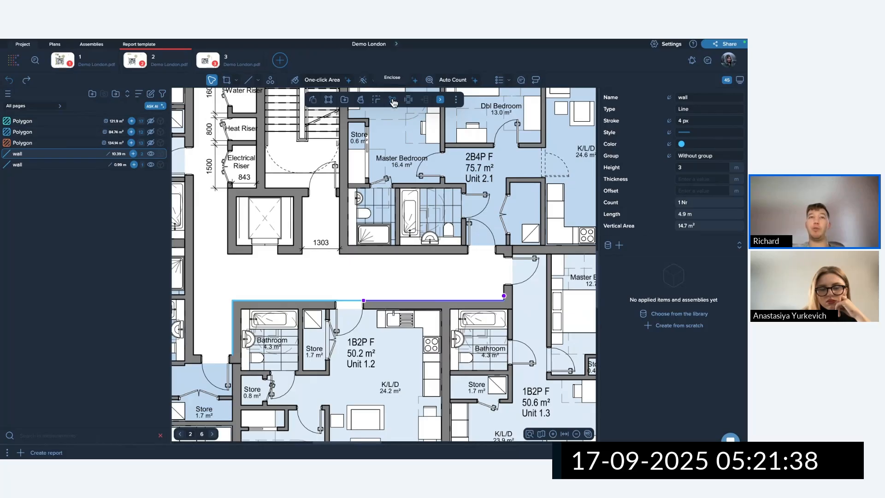
left_click_drag(375, 283, 350, 310)
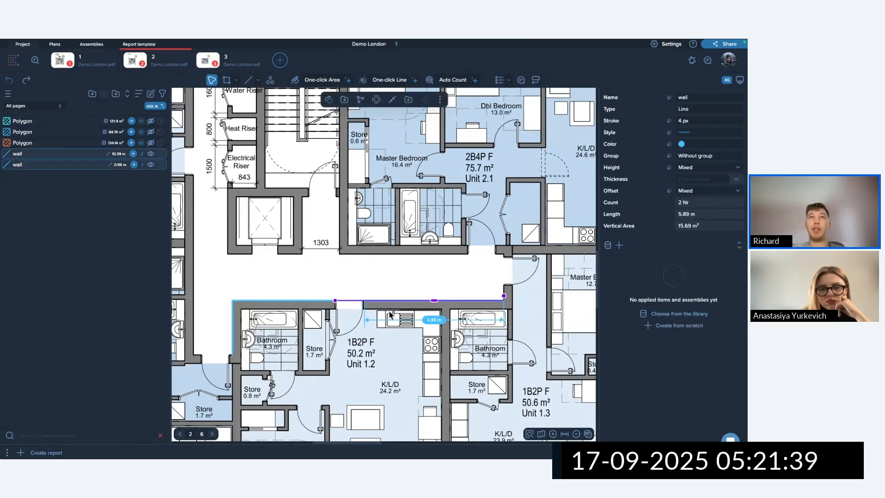
left_click(396, 103)
left_click(279, 279)
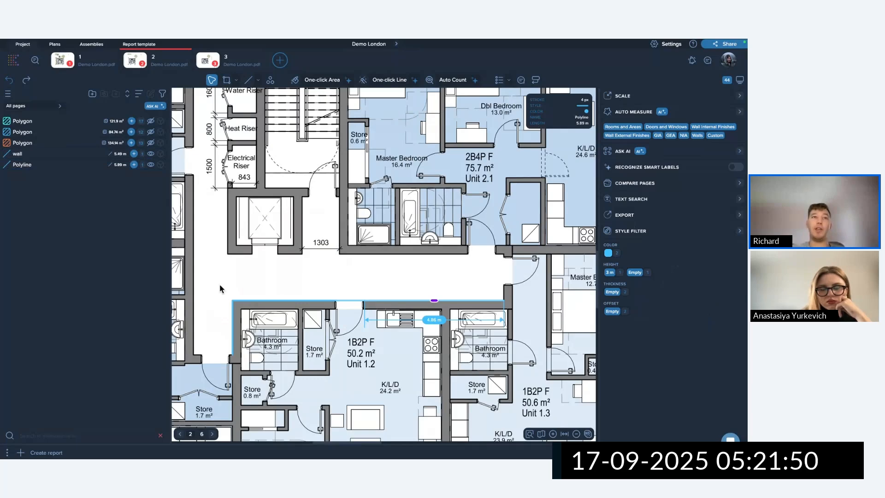
left_click_drag(218, 279, 241, 311)
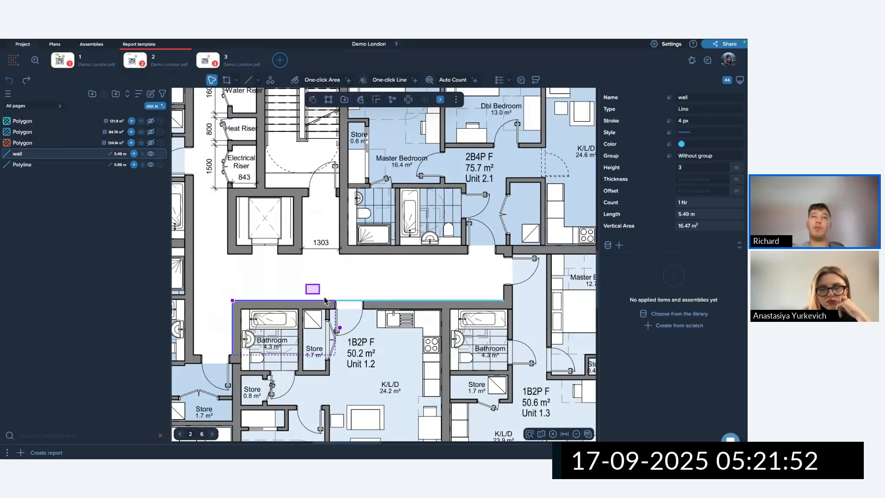
left_click(354, 301, "shift")
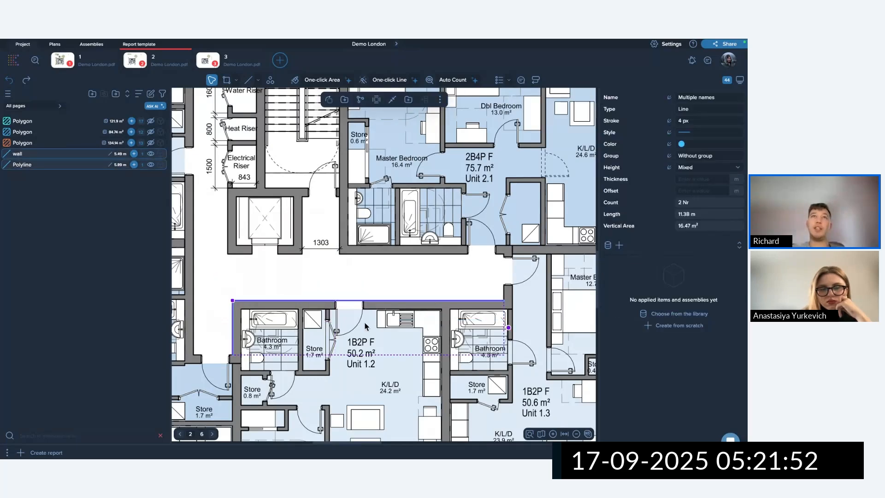
left_click(396, 101)
left_click(527, 280)
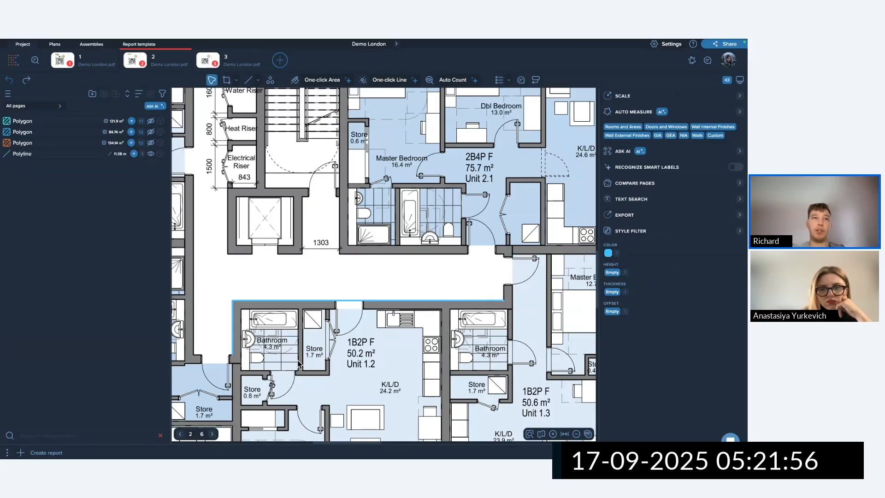
scroll(441, 302, "down", 3)
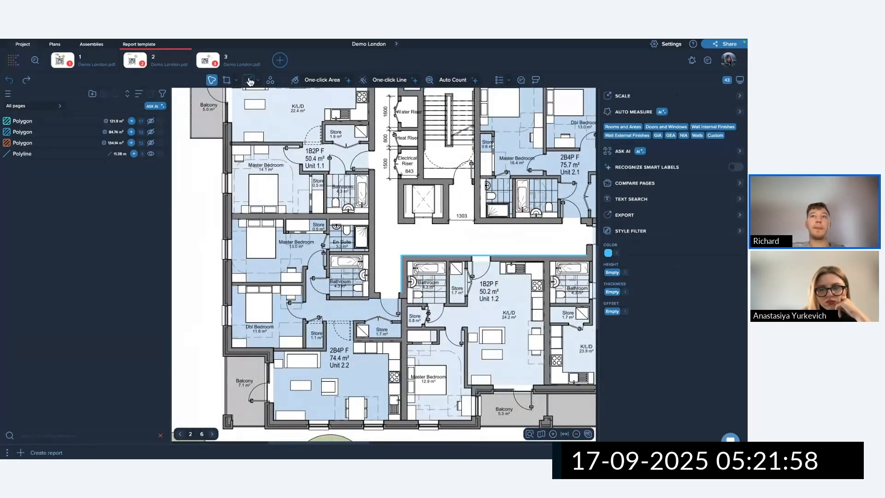
left_click(249, 81)
scroll(442, 294, "up", 5)
Draw a 6.15 m wall line through the four corners of the Unit 1.2 bathroom.
left_click(456, 181)
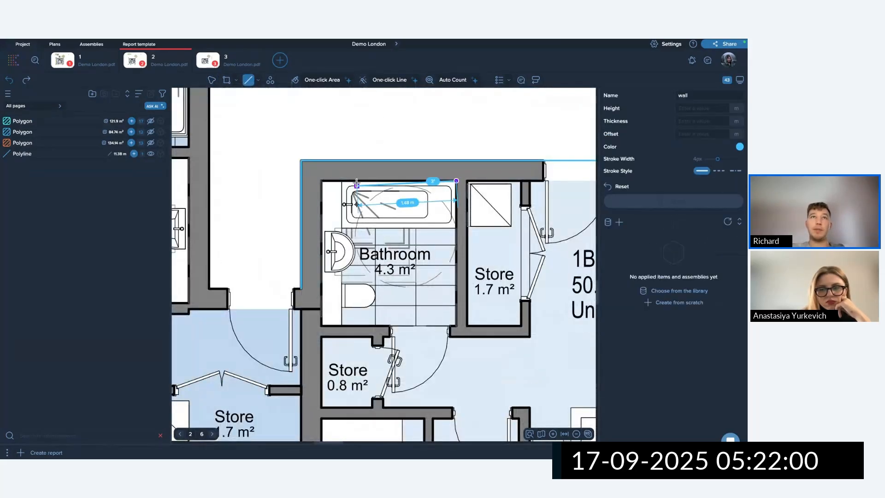
left_click(322, 180)
left_click(321, 326)
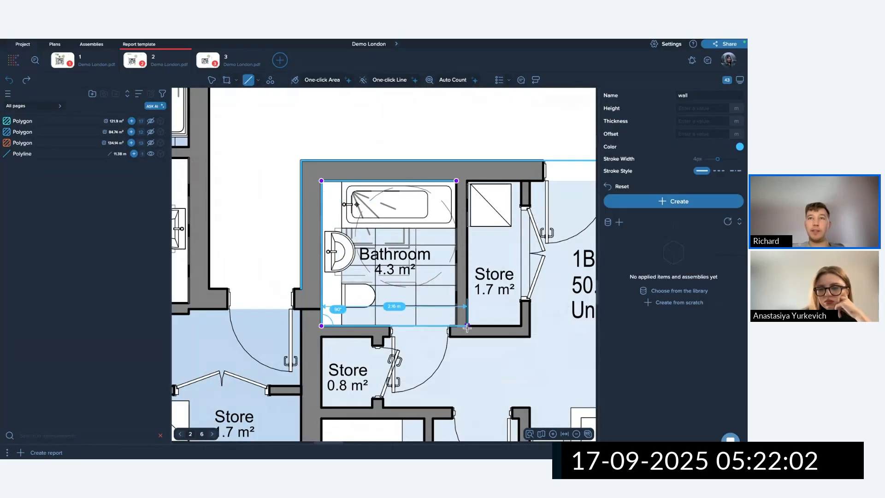
left_click(456, 325)
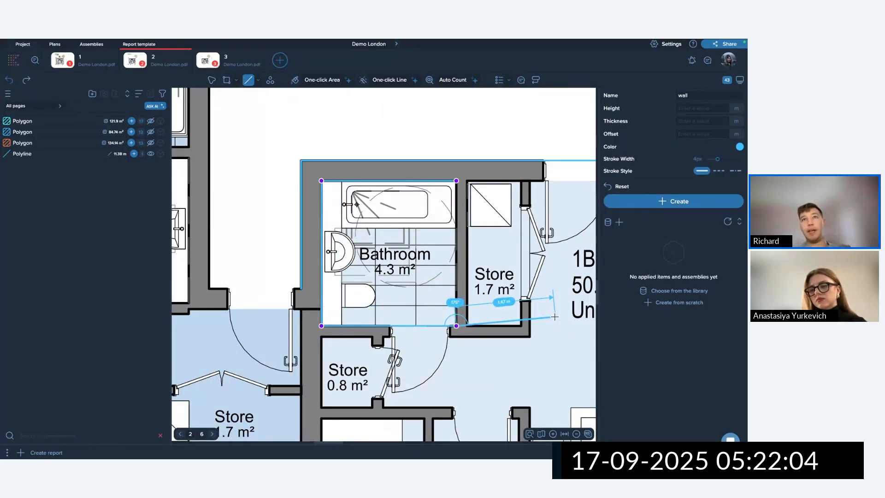
double_click(456, 326)
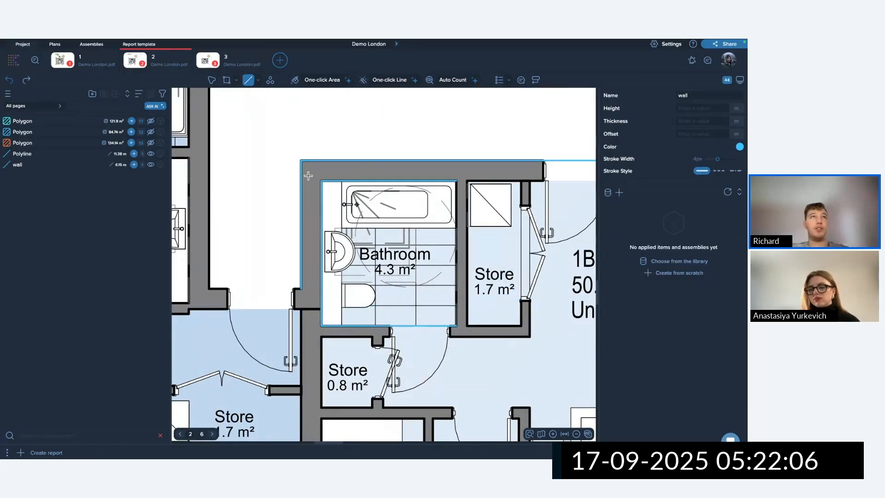
Enclose the bathroom line into a 4.3 m² area, then hide it and the top wall line.
left_click(212, 81)
left_click(319, 180)
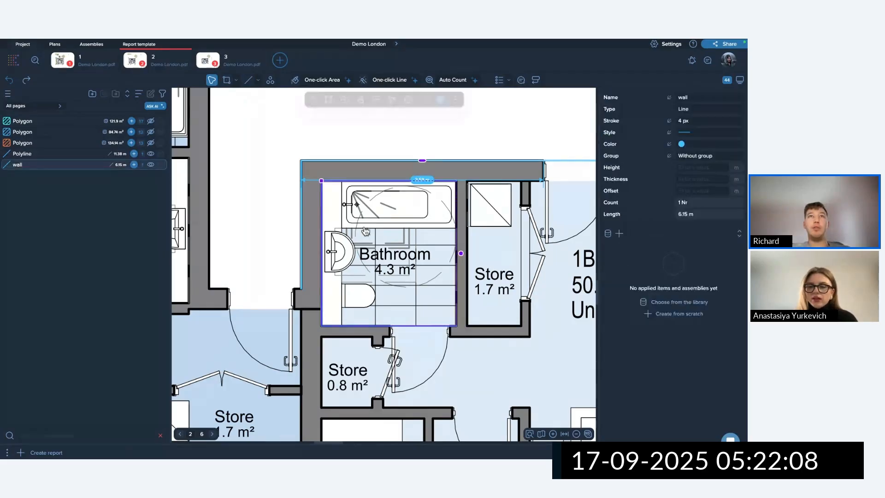
left_click(392, 99)
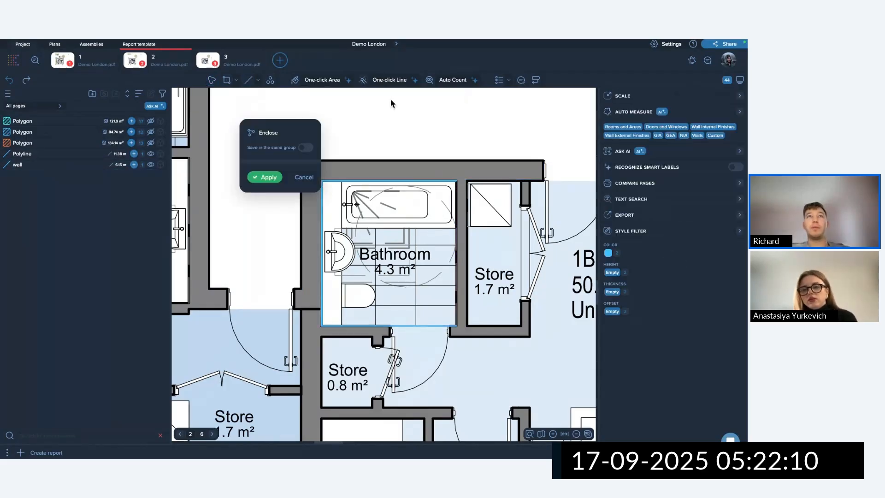
left_click(265, 177)
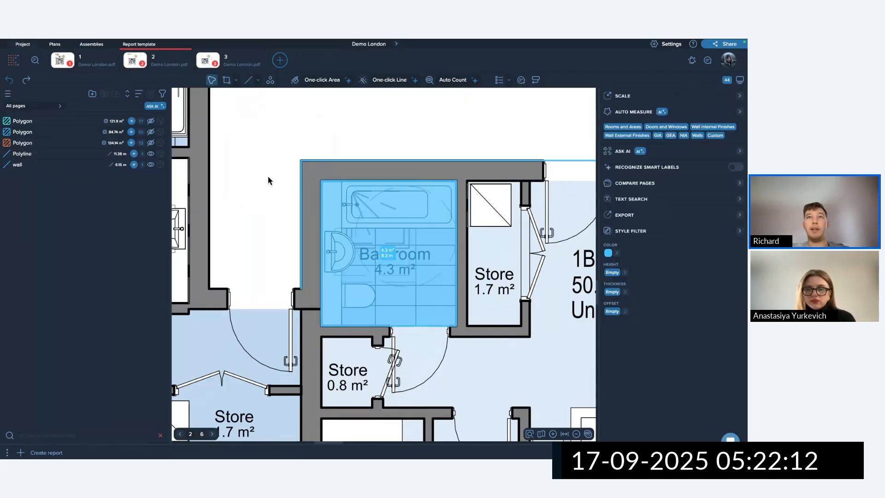
mouse_move(390, 256)
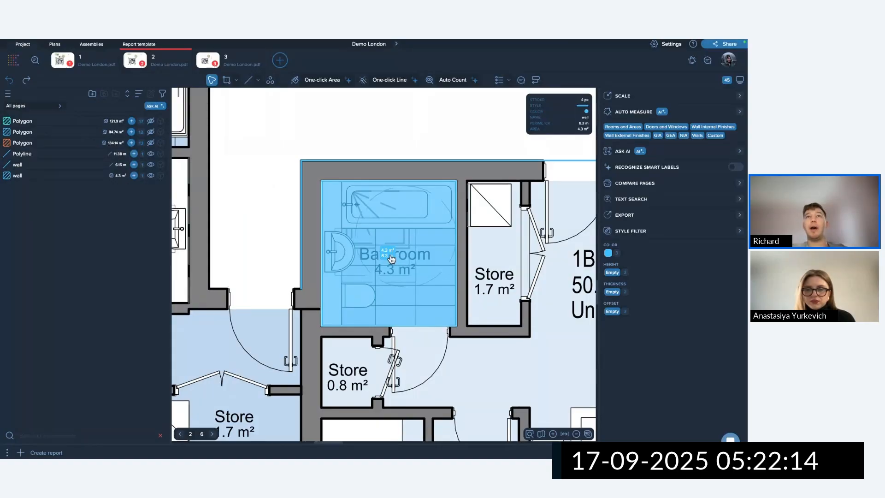
left_click(151, 165)
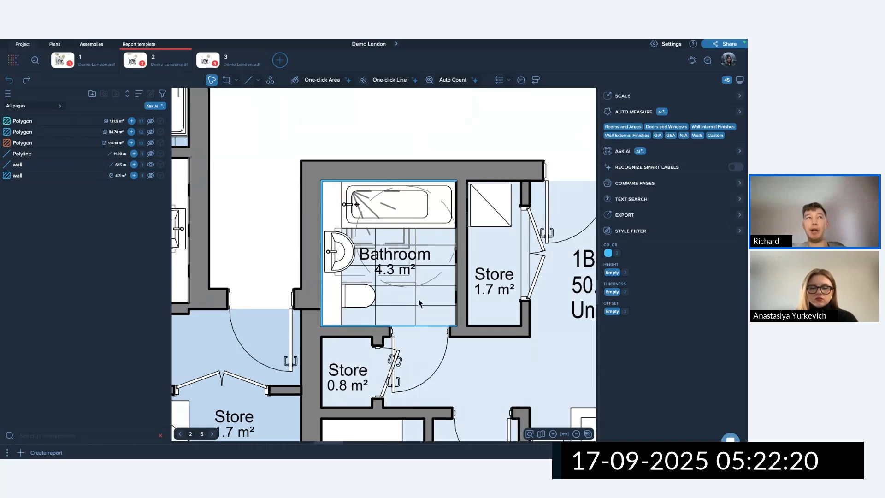
Toggle visibility of the wall measurements to inspect the 6.15 m bathroom wall line.
left_click(151, 176)
scroll(414, 288, "down", 5)
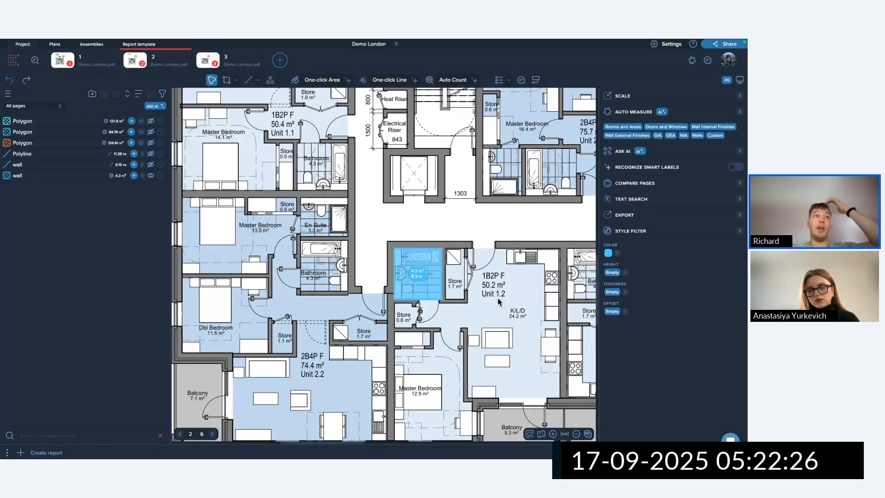
left_click(152, 154)
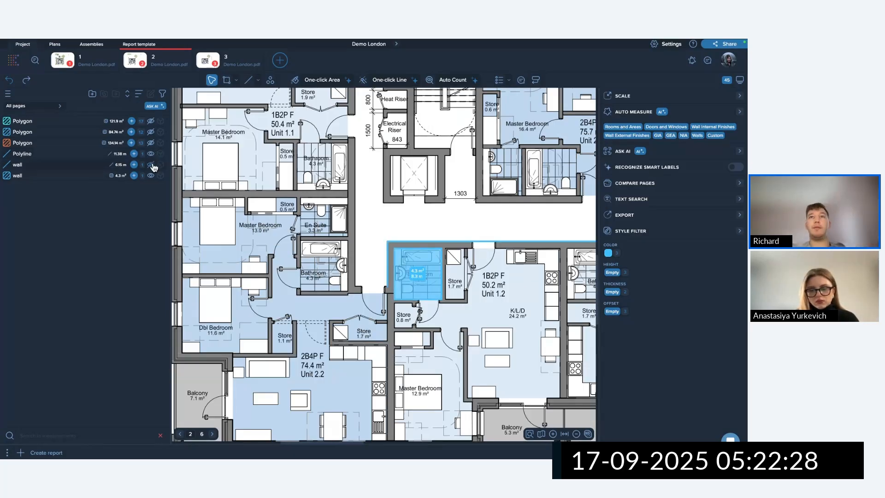
left_click(549, 261)
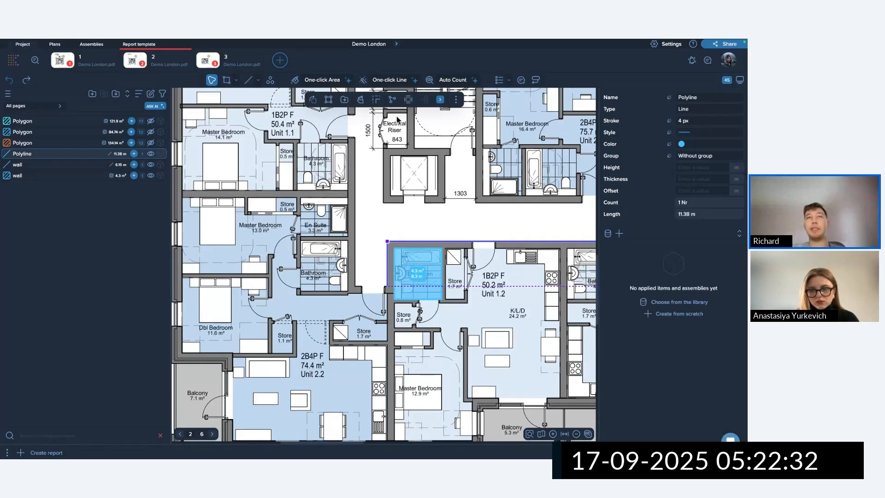
left_click(441, 100)
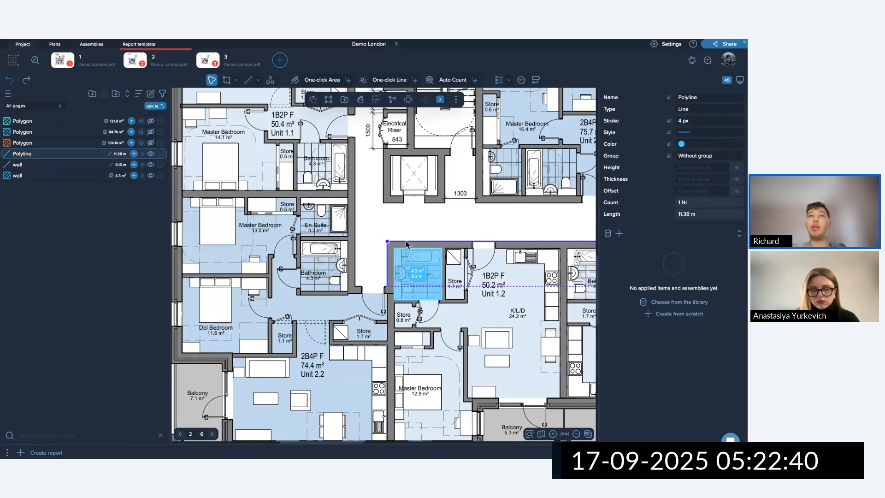
left_click(381, 213)
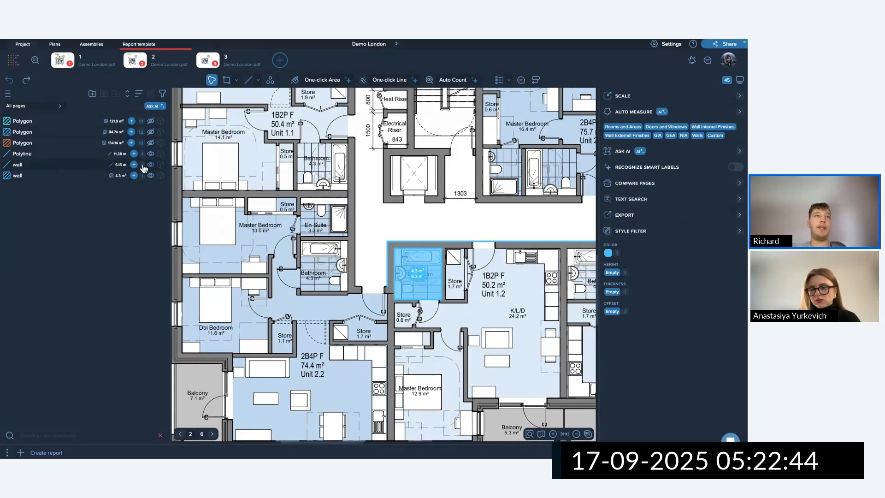
left_click(118, 165)
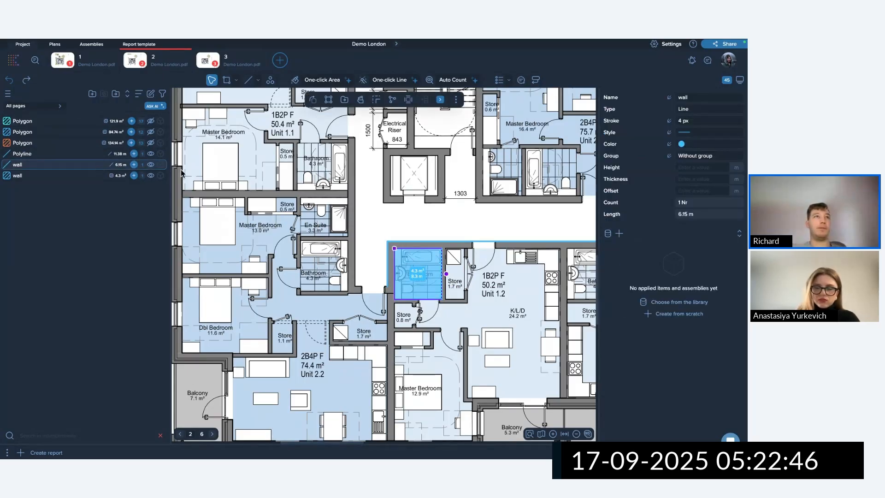
left_click(152, 165)
left_click(491, 296)
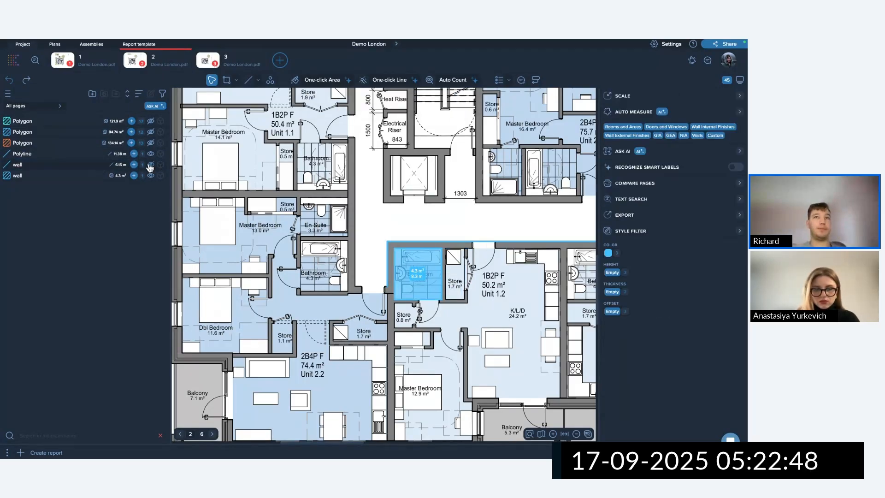
left_click(150, 164)
left_click(151, 154)
left_click(151, 175)
scroll(420, 261, "up", 5)
left_click(431, 220)
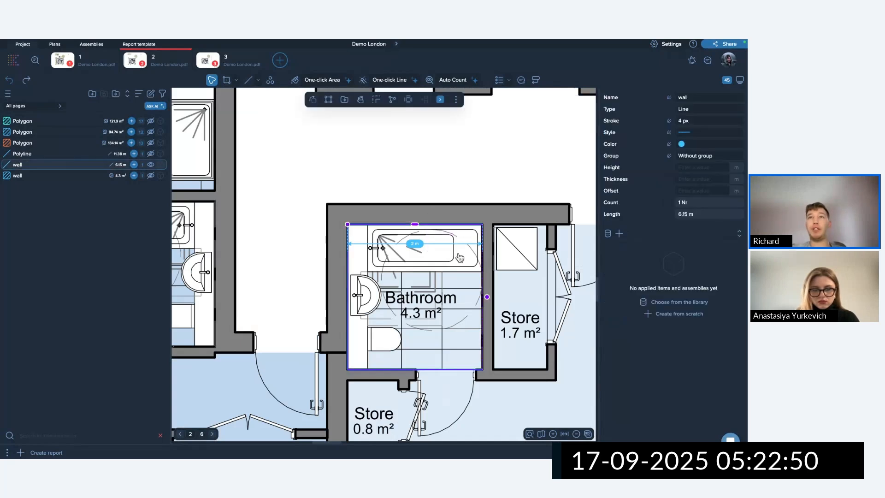
left_click(463, 259)
Add a 2.15 m polyline along the Bathroom's right wall into the wall measurement.
left_click(135, 165)
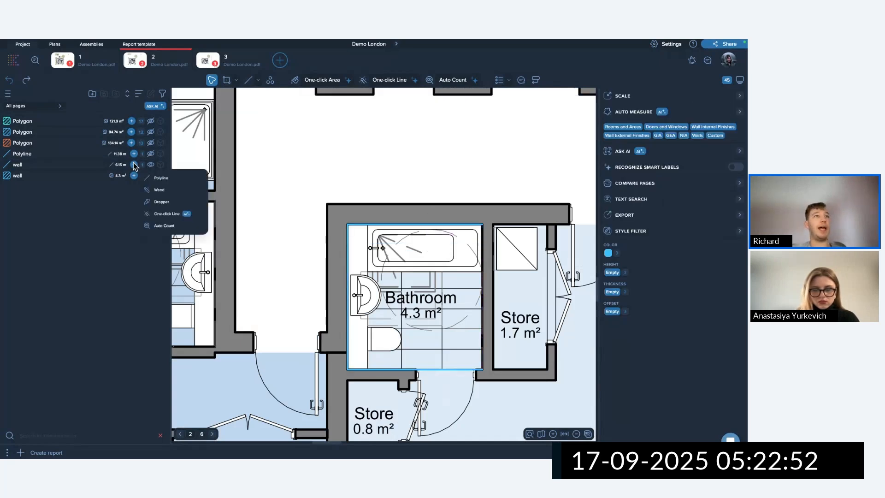
left_click(179, 185)
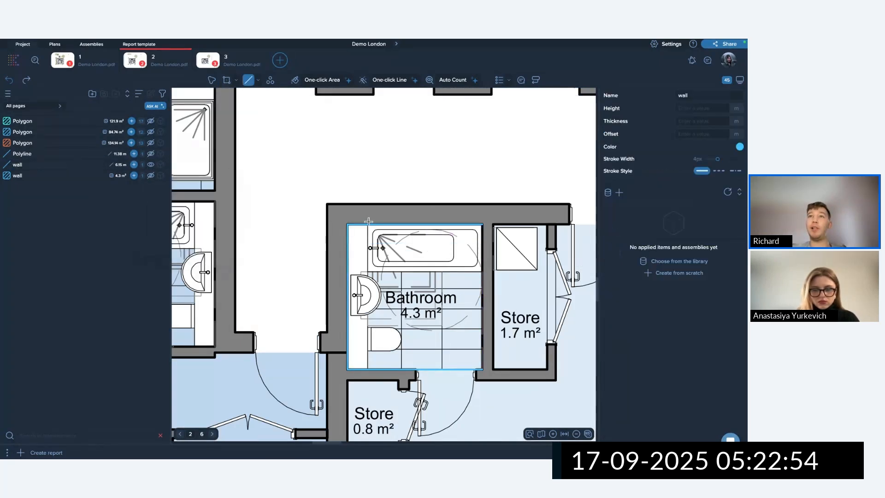
scroll(480, 224, "up", 5)
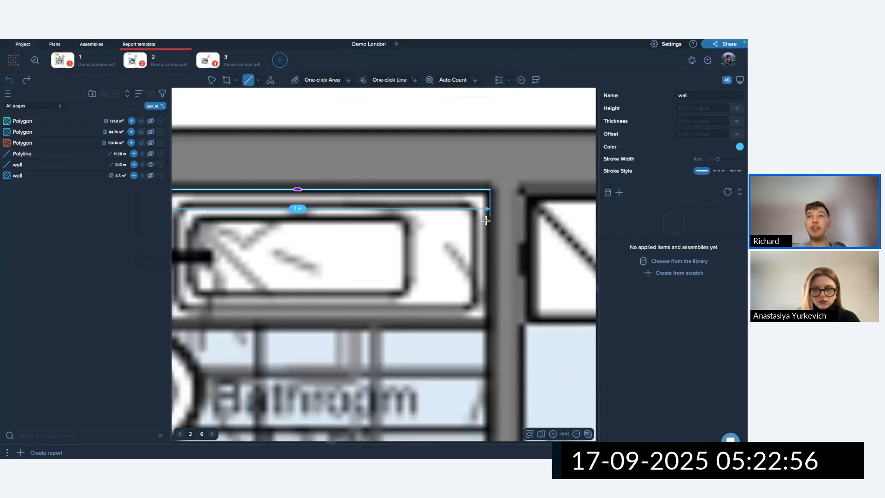
left_click(524, 185)
scroll(523, 268, "down", 5)
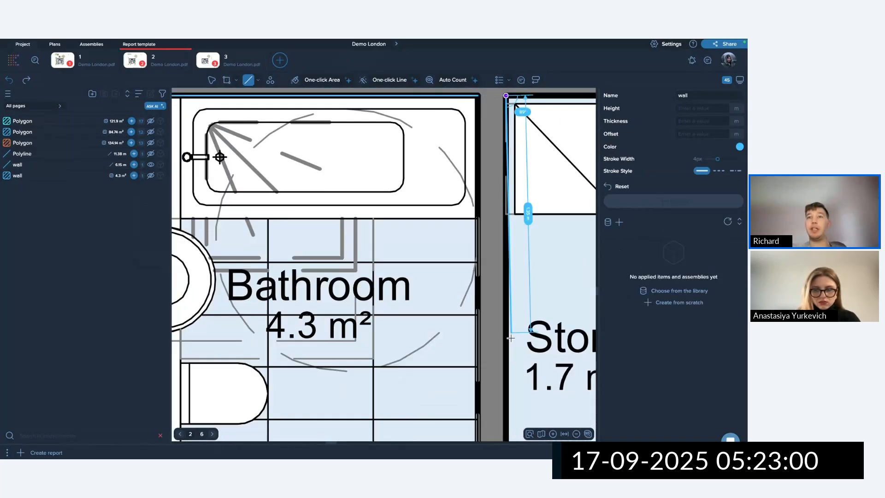
scroll(513, 408, "up", 3)
key("Escape")
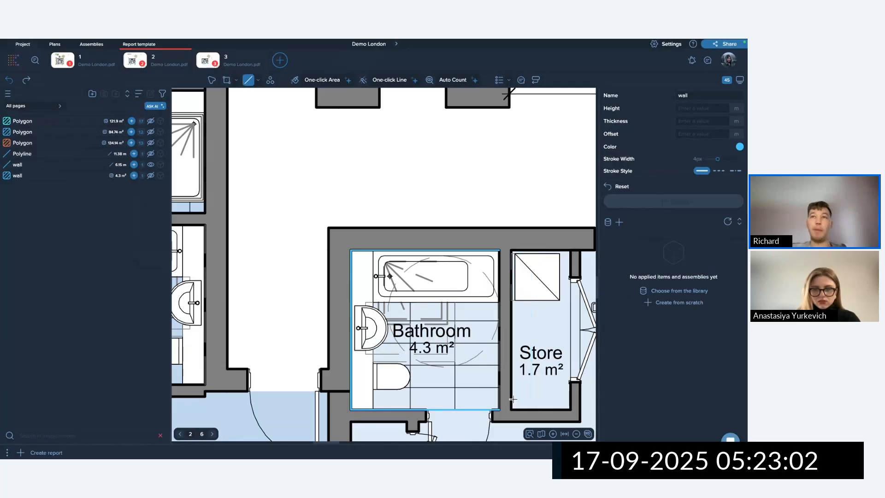
left_click(499, 250)
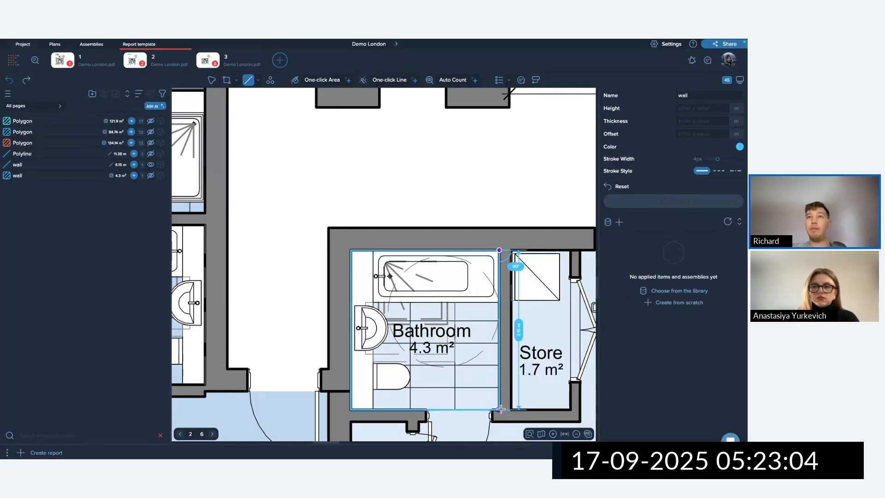
left_click(500, 409)
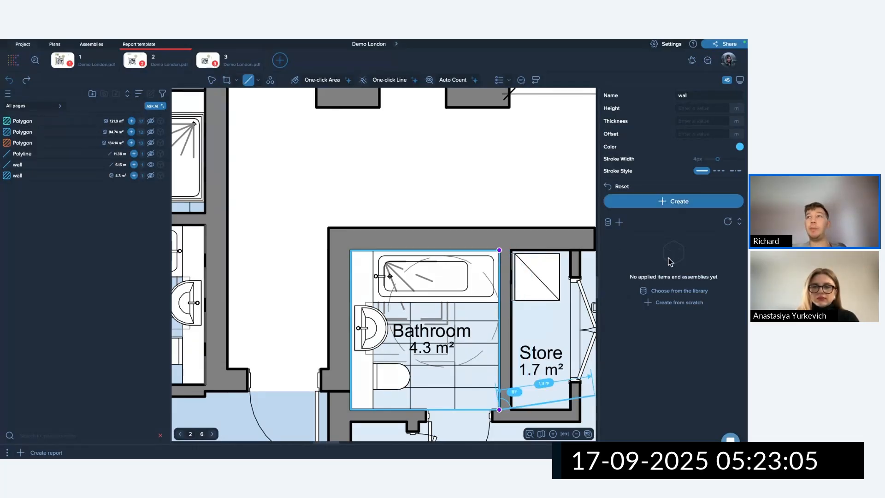
left_click(663, 203)
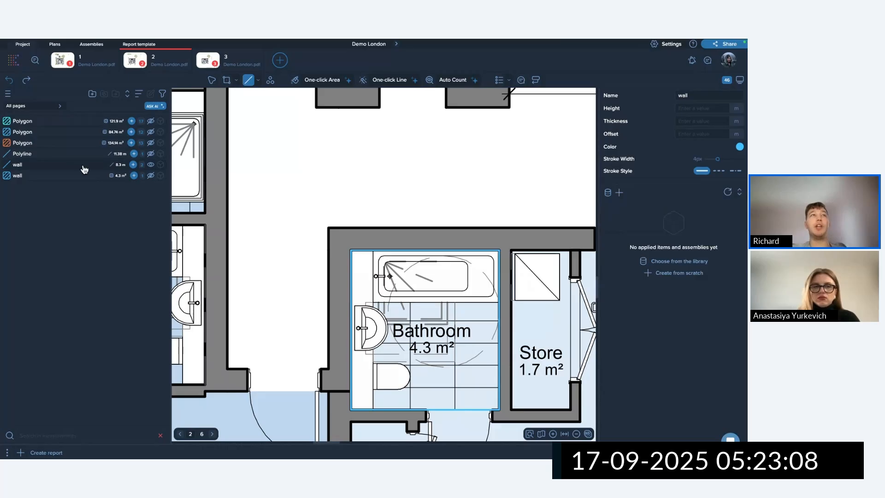
Delete the stray 2.15 m line and select the 6.15 m Bathroom wall.
key("Escape")
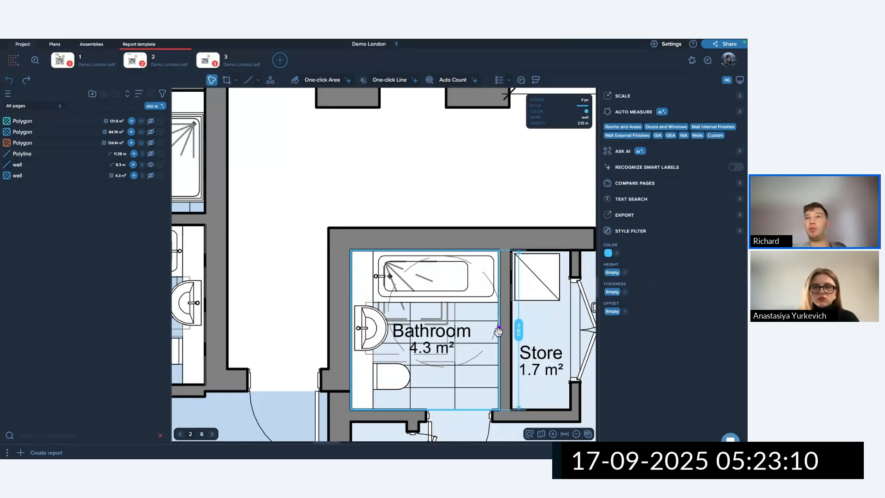
left_click_drag(524, 331, 561, 331)
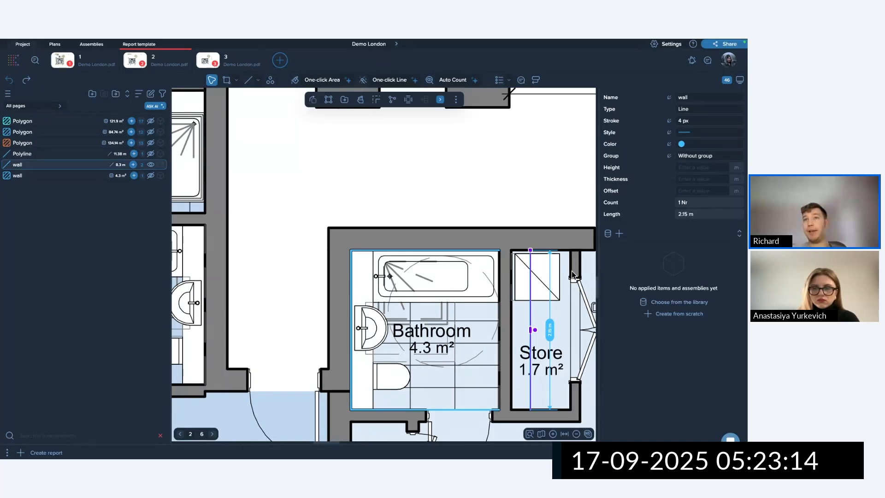
key("Delete")
left_click_drag(463, 234, 478, 289)
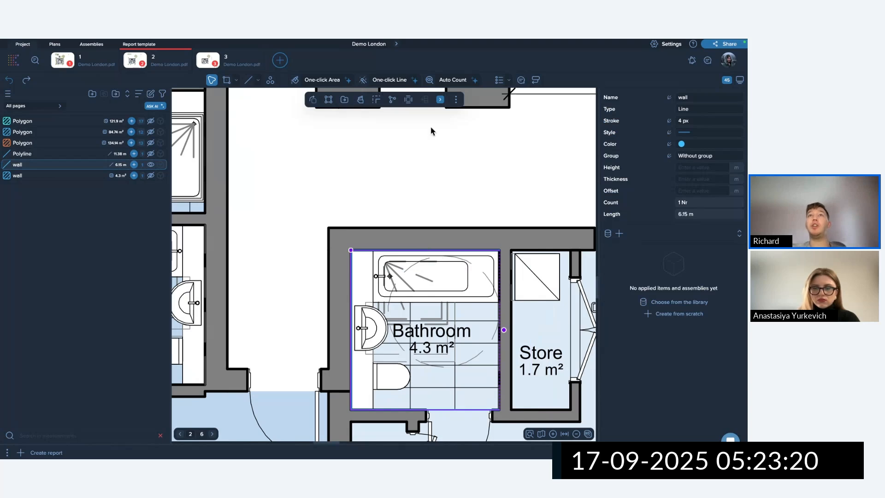
Continue the wall line from the Bathroom corner along Unit 1.2's top and right walls.
left_click(440, 101)
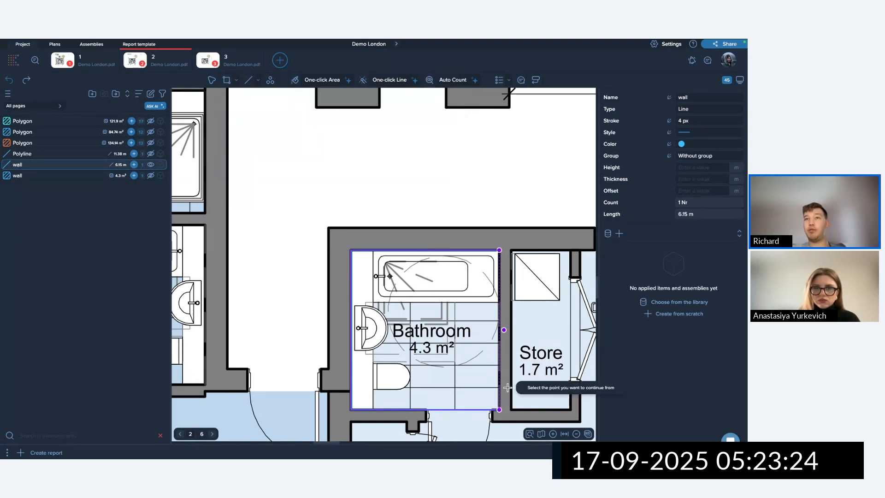
left_click(499, 250)
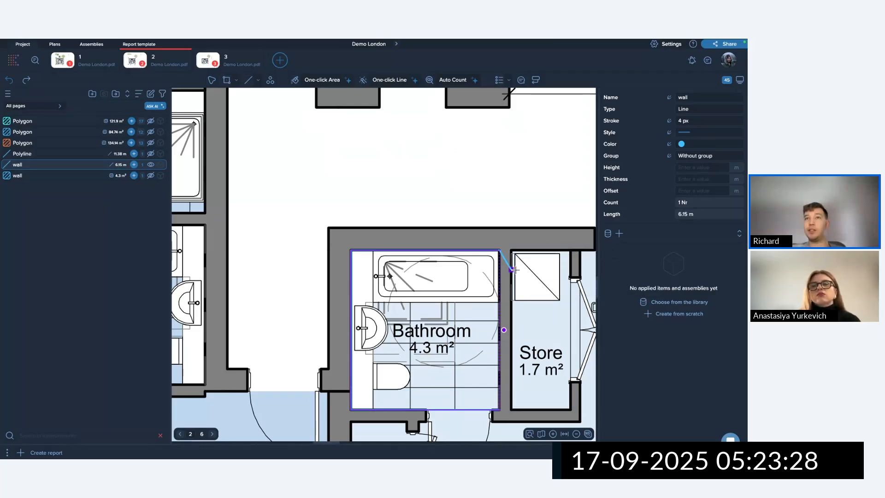
scroll(557, 306, "down", 3)
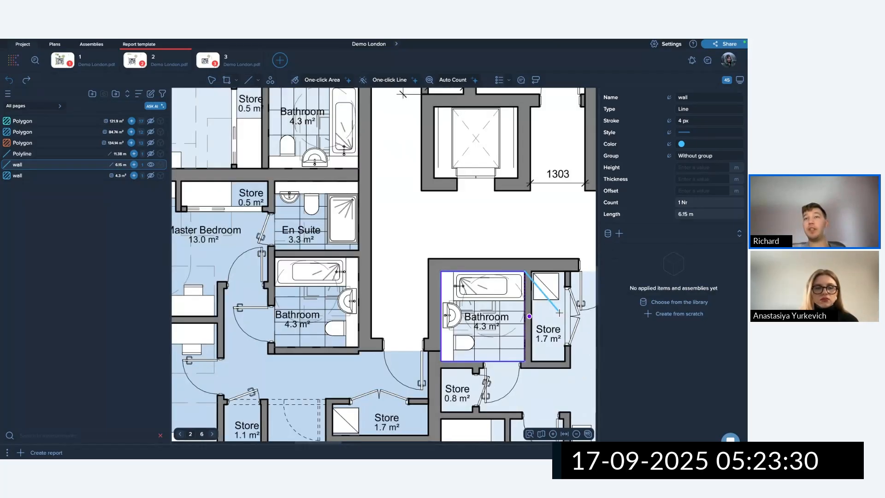
scroll(559, 312, "down", 2)
scroll(360, 281, "up", 6)
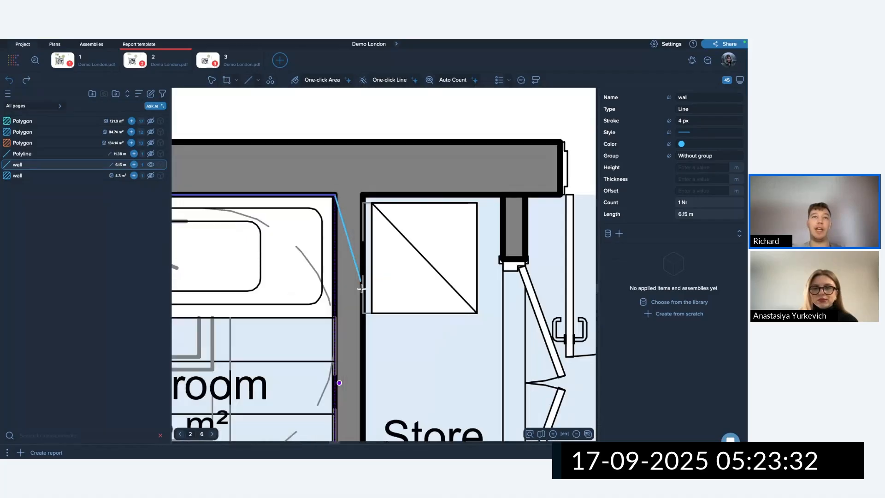
scroll(361, 288, "down", 3)
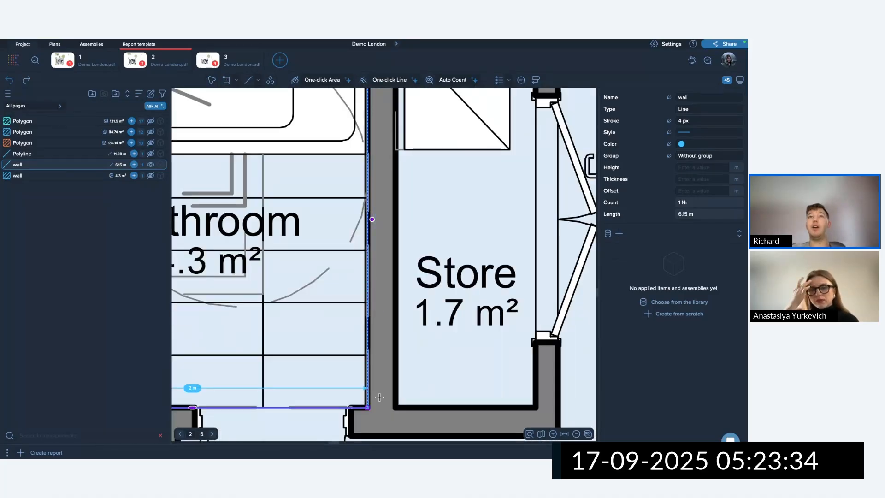
scroll(472, 306, "down", 3)
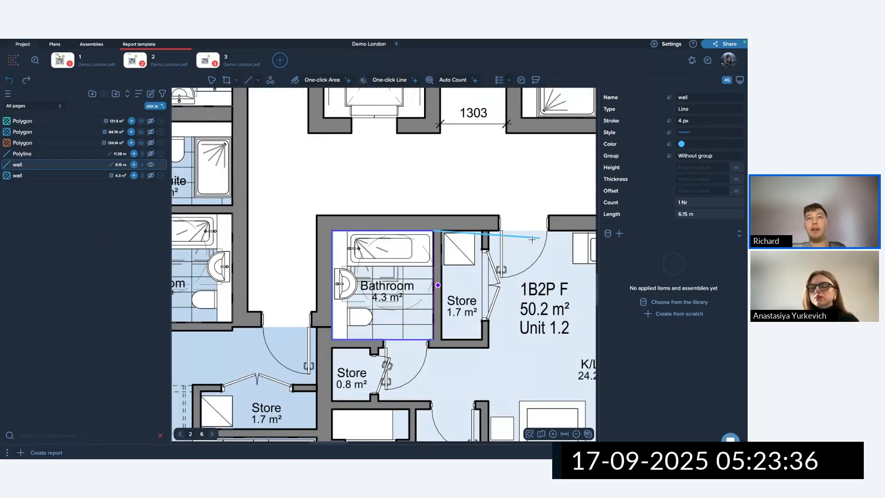
scroll(392, 252, "down", 3)
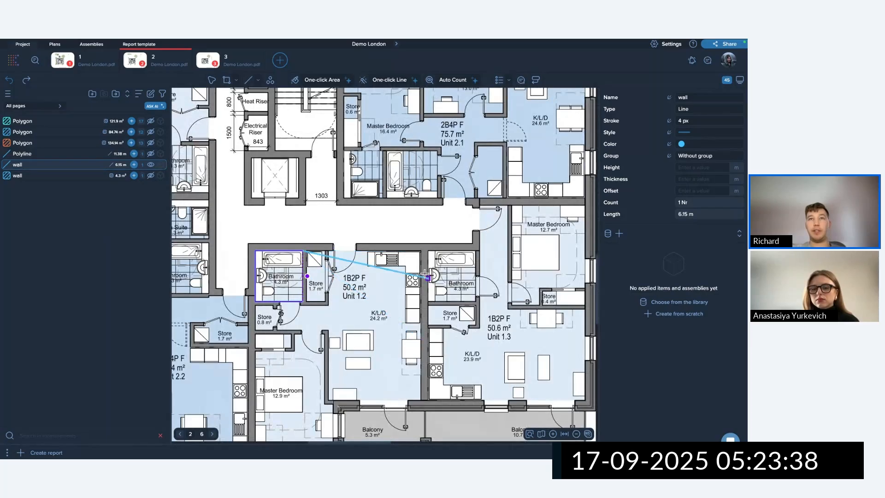
left_click(421, 251)
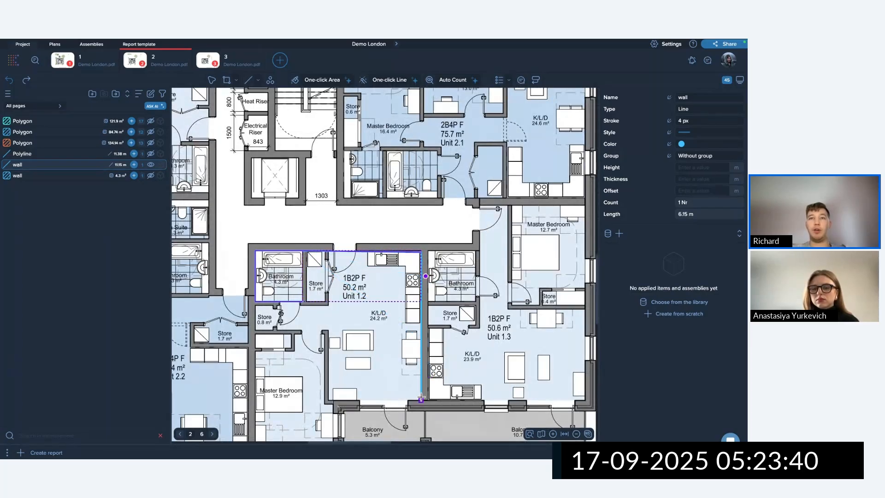
left_click(421, 400)
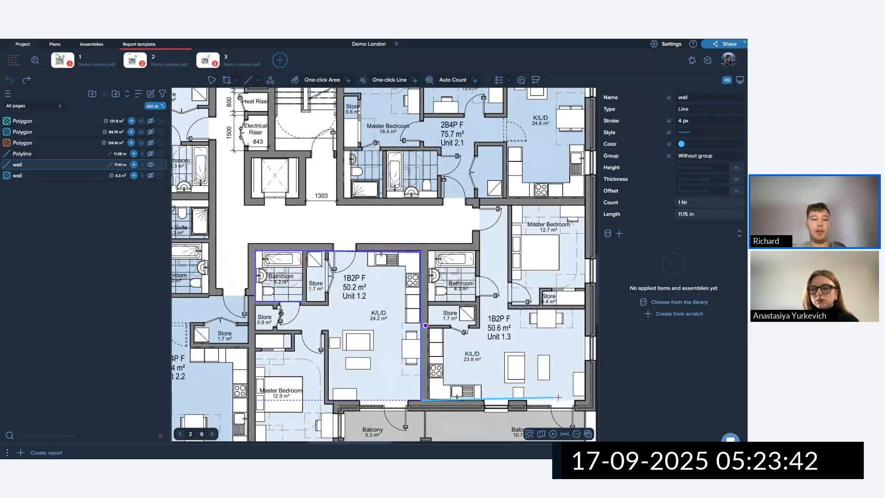
Finish the 17.41 m wall line, then select and delete it.
key("Escape")
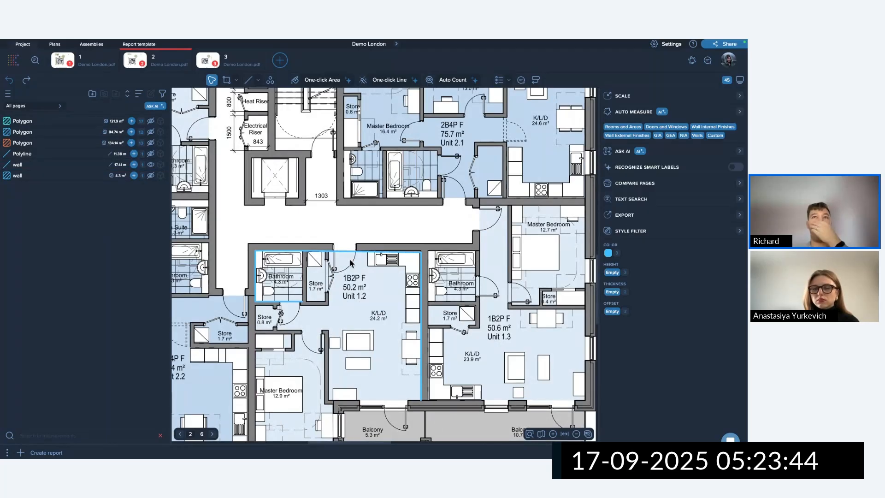
left_click_drag(387, 232, 454, 294)
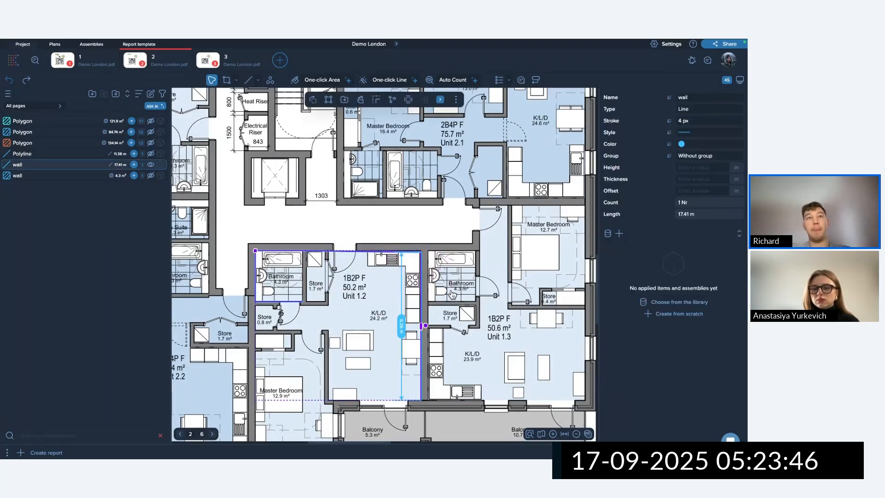
key("Delete")
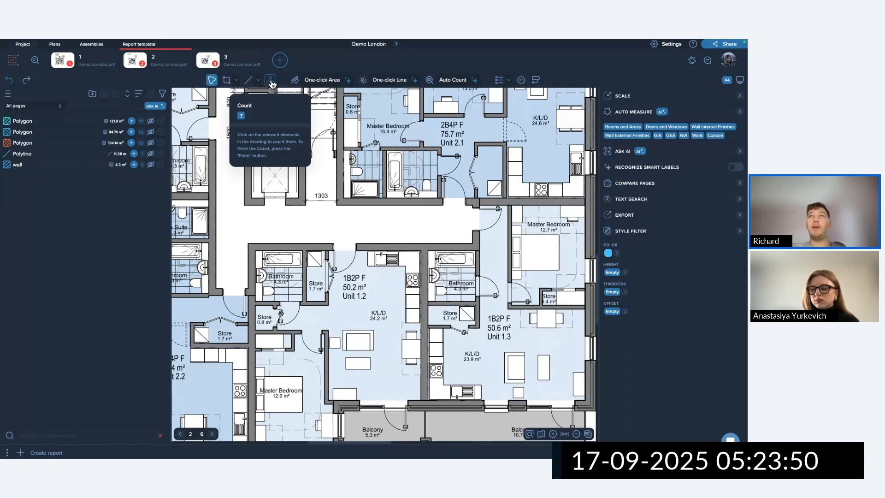
Run Auto Count across all pages using the door symbol as the sample.
left_click(451, 81)
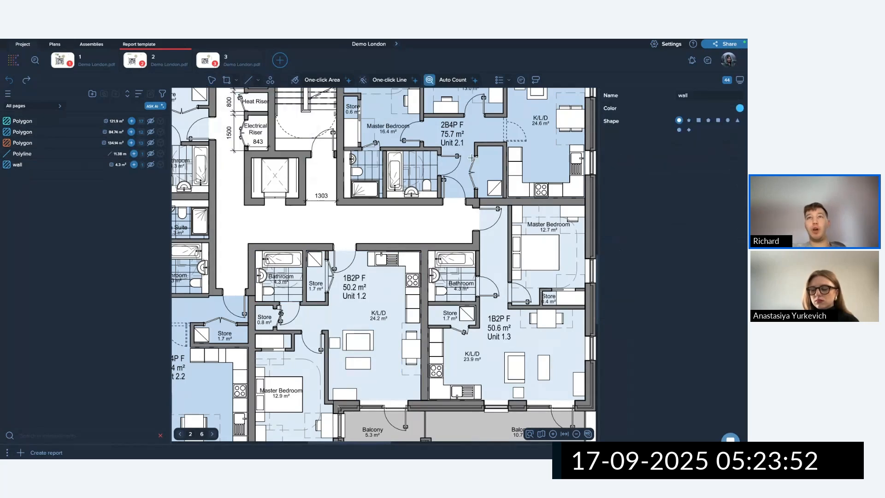
scroll(484, 256, "up", 8)
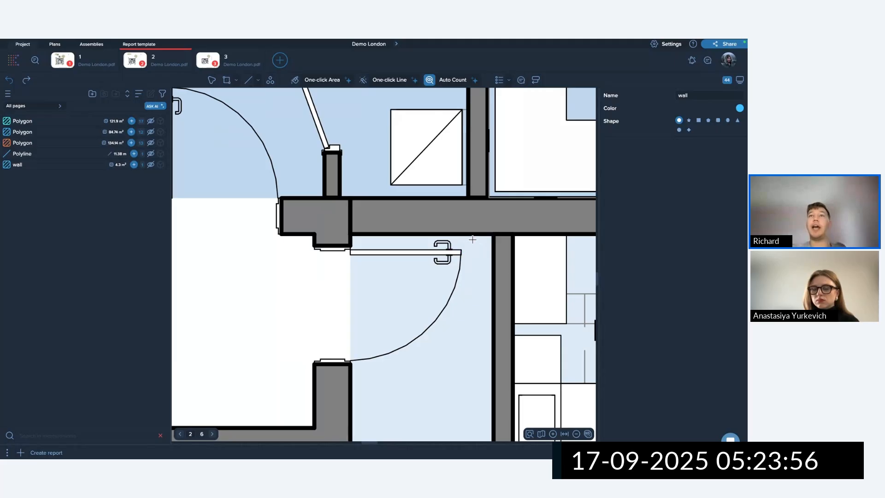
left_click_drag(444, 237, 301, 384)
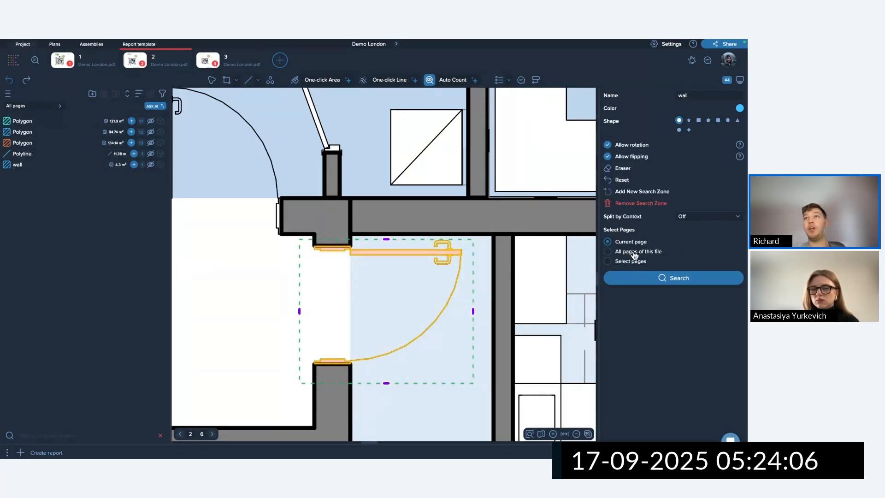
left_click(608, 251)
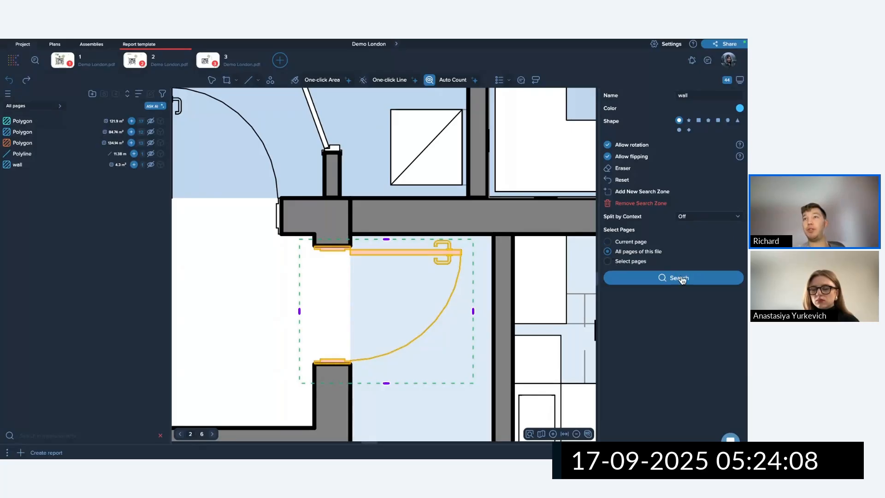
left_click(667, 278)
scroll(433, 281, "down", 10)
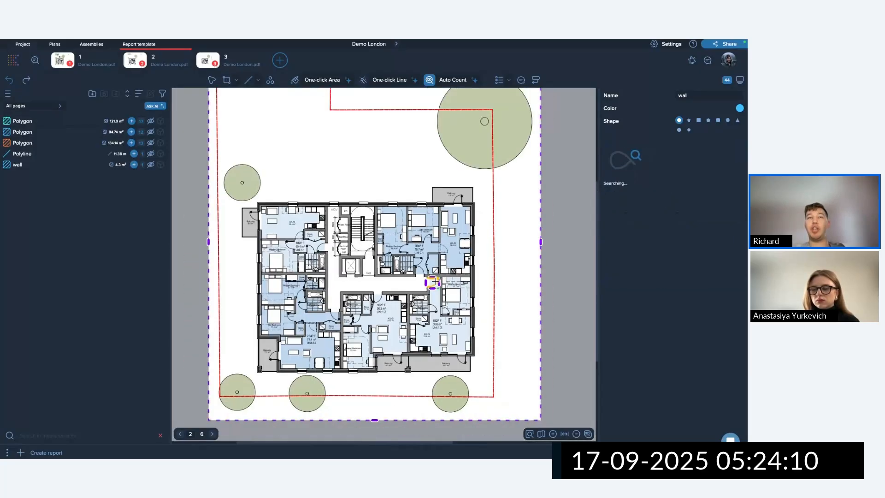
scroll(434, 282, "down", 2)
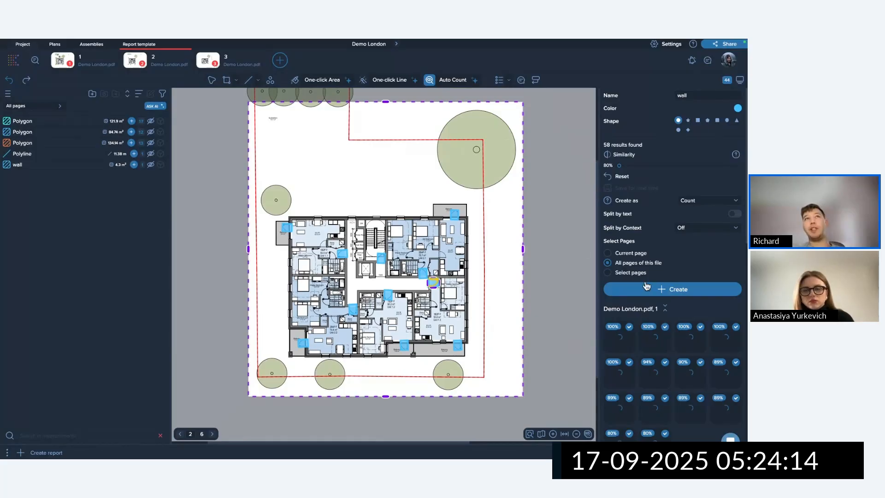
Collapse the page 1–4 results and create a wall count from the 58 door matches.
left_click(280, 60)
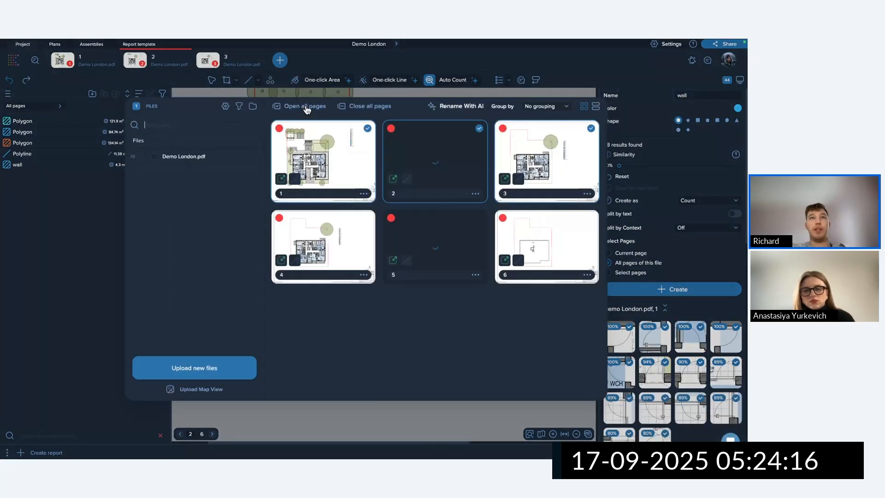
left_click(607, 256)
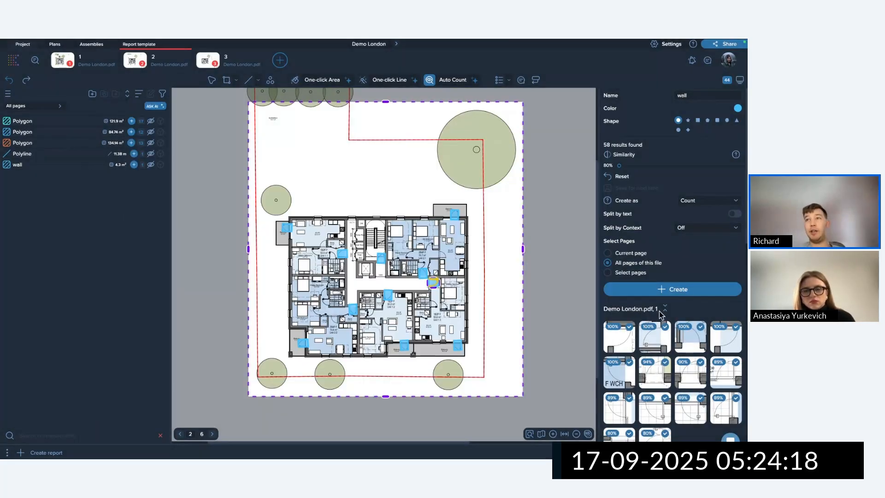
left_click(665, 308)
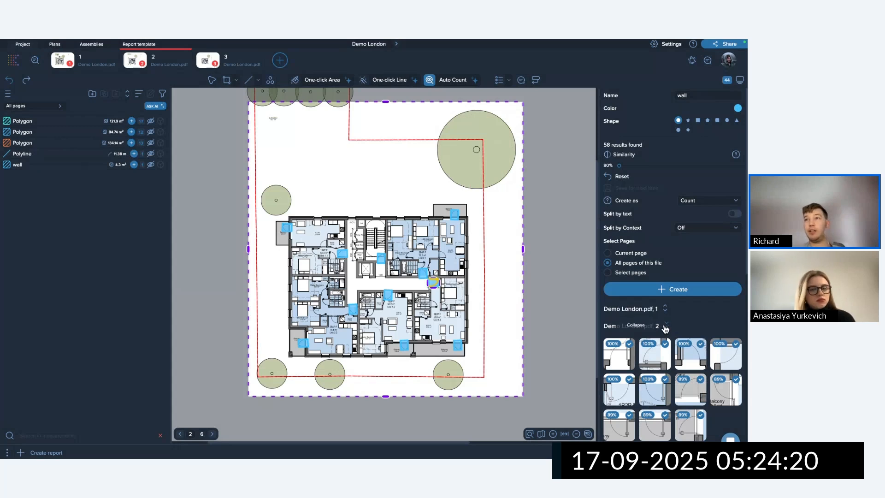
left_click(666, 325)
left_click(666, 343)
left_click(666, 359)
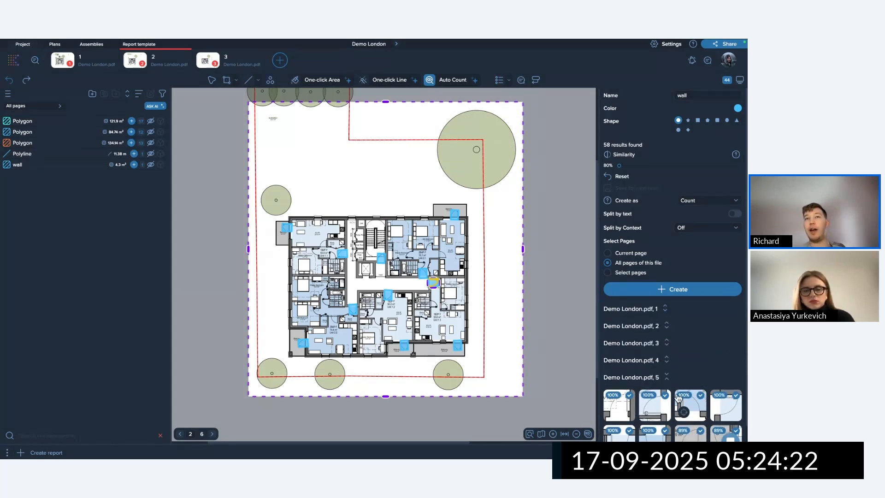
right_click_drag(367, 253, 369, 253)
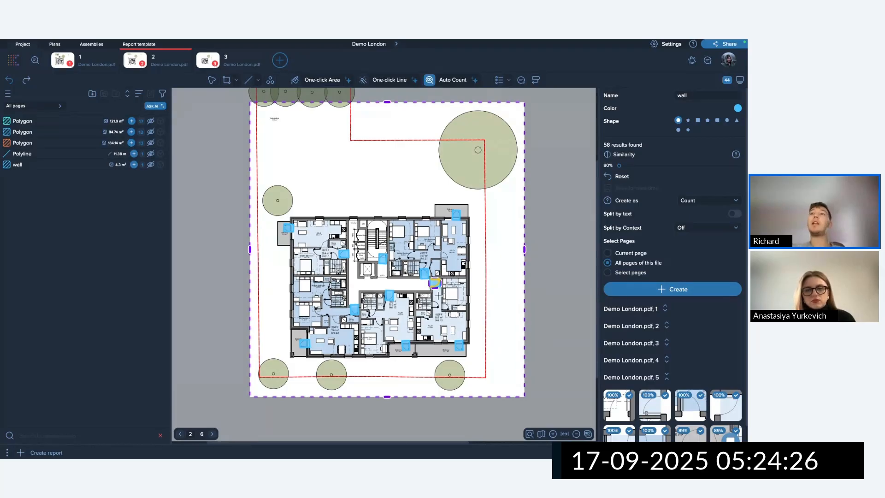
left_click(676, 292)
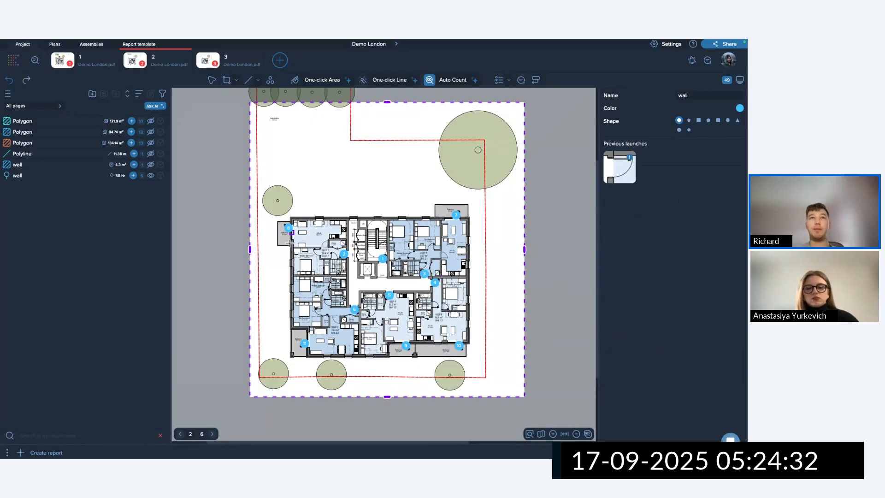
Select the wall count markers, look at the flip and rotate options, then clear the selection.
left_click(212, 79)
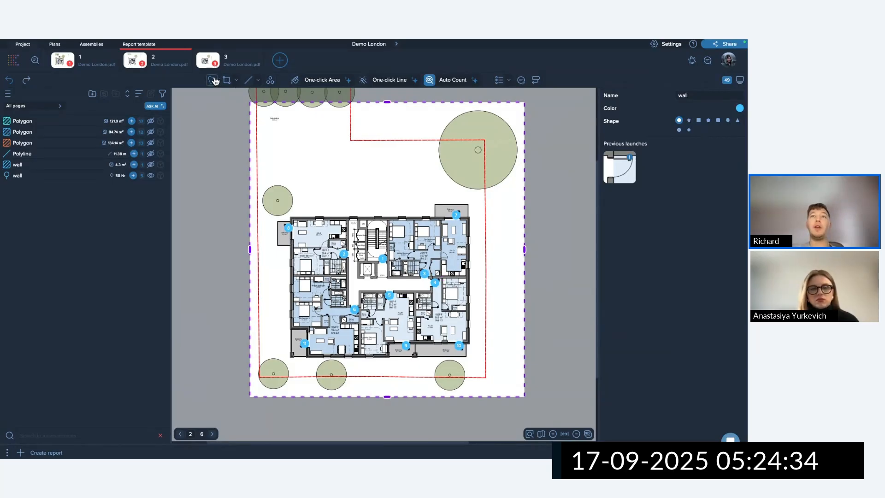
scroll(430, 248, "up", 3)
scroll(430, 248, "up", 2)
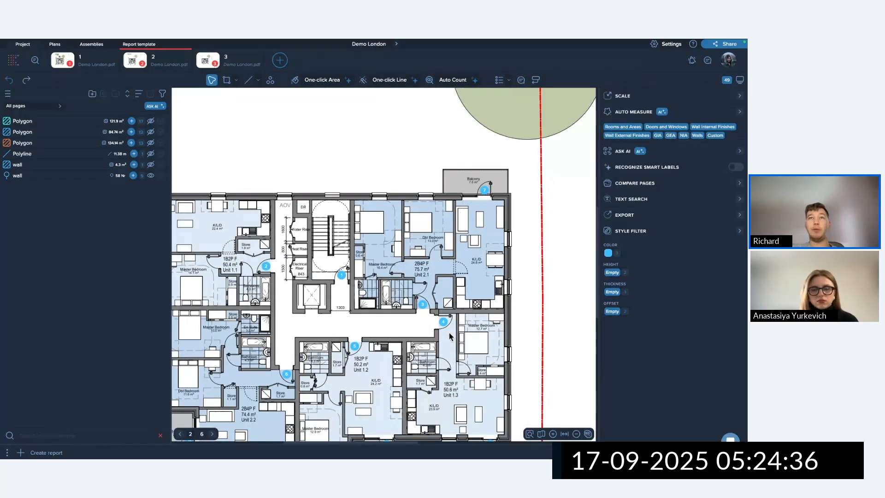
left_click(429, 305)
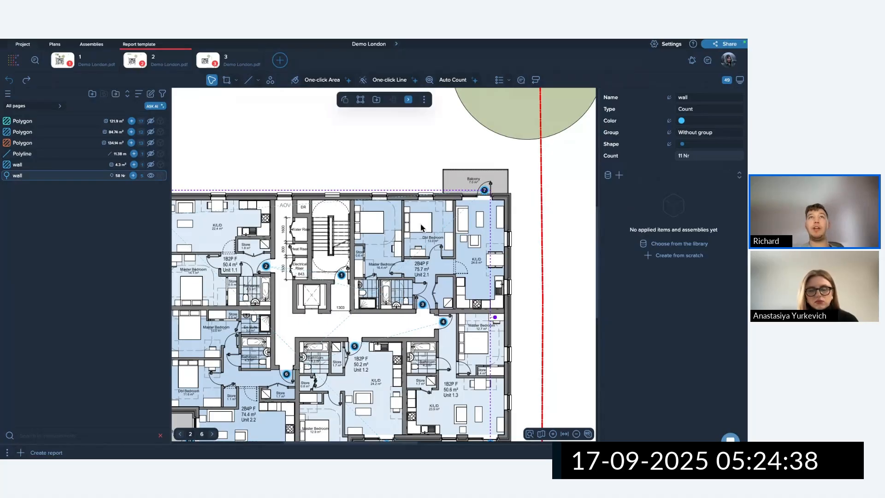
left_click(345, 100)
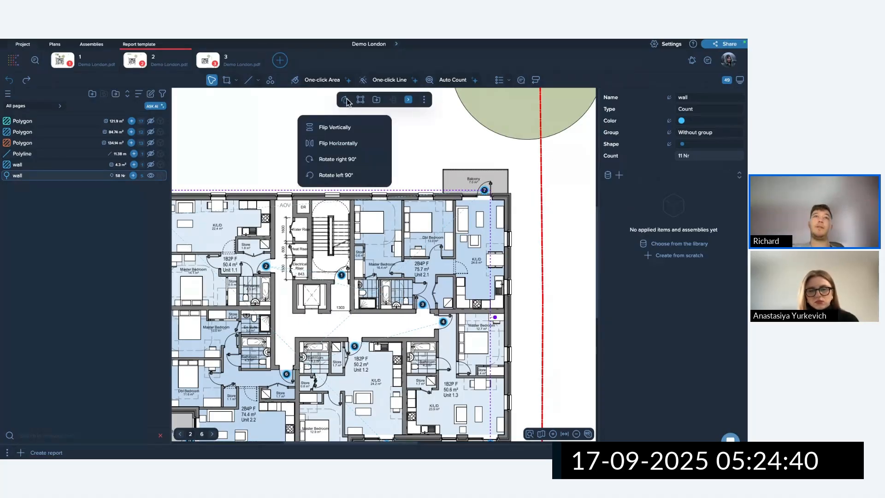
left_click(361, 101)
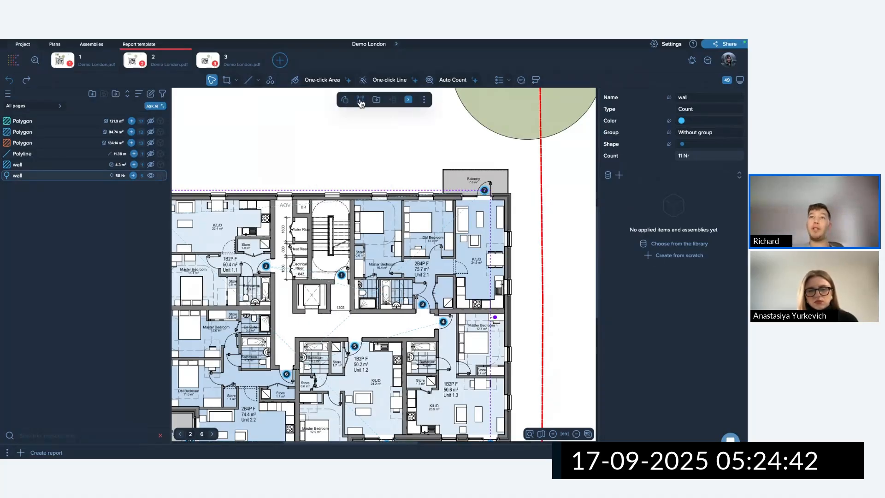
left_click(368, 141)
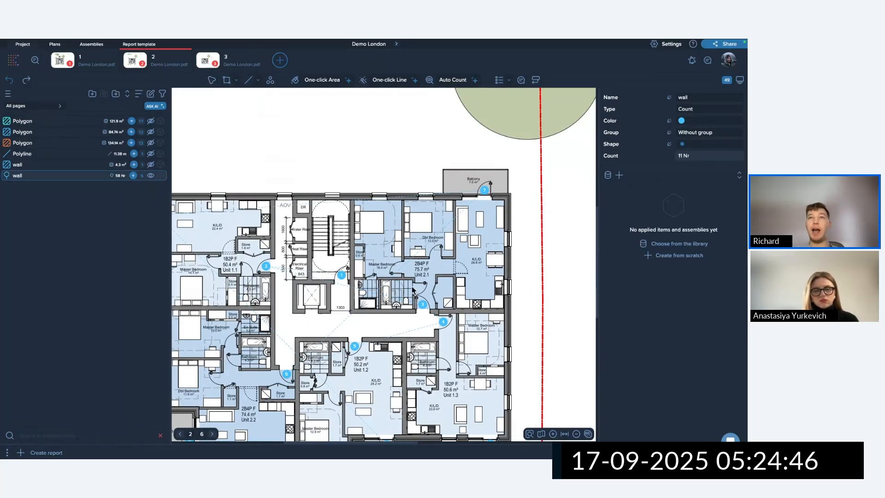
left_click_drag(415, 290, 453, 335)
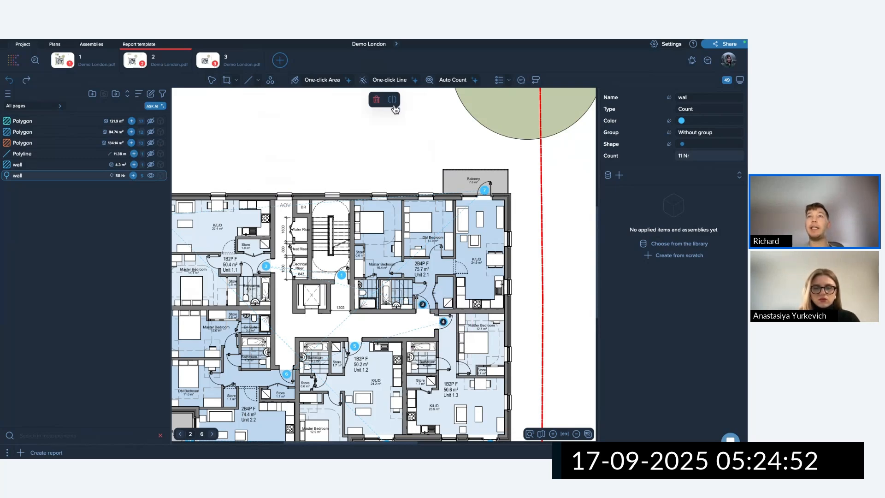
scroll(361, 289, "down", 5)
left_click(427, 315)
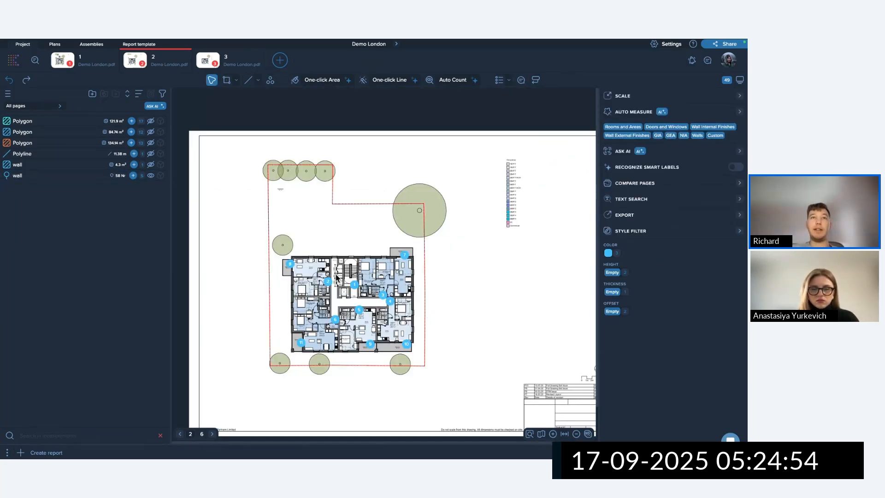
Select balcony door markers 7, 8, 9 and 11 and split them off the wall count.
left_click(370, 344)
scroll(371, 344, "up", 5)
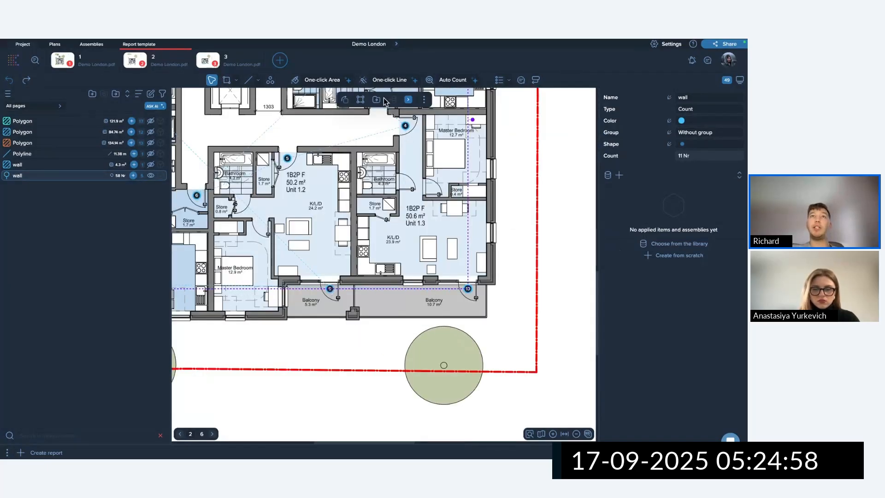
scroll(349, 298, "down", 5)
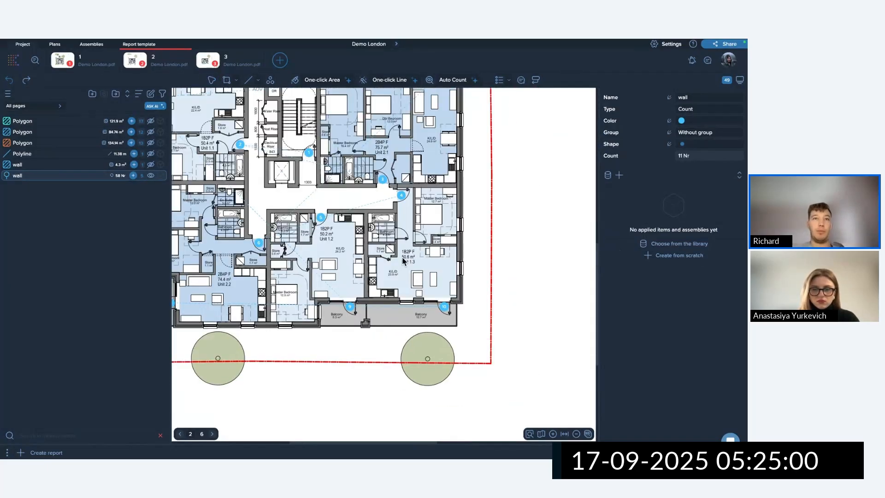
left_click(352, 301)
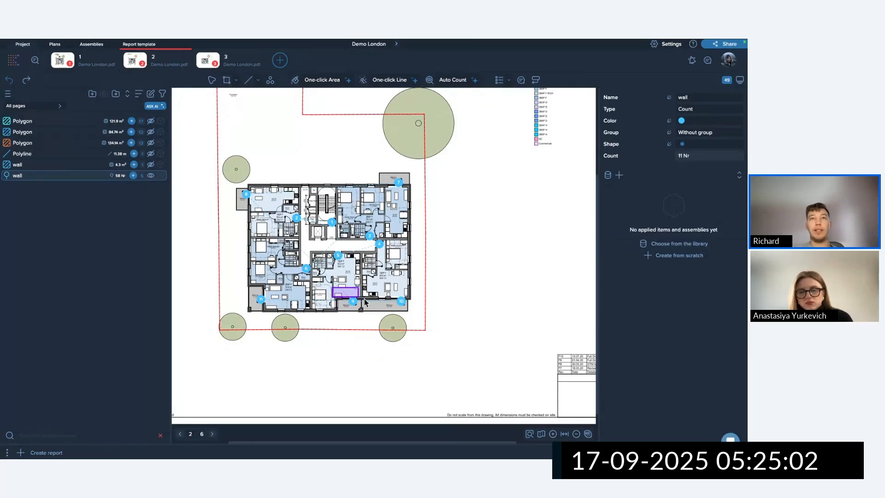
left_click_drag(245, 289, 268, 307, "shift")
left_click_drag(229, 158, 258, 206, "shift")
left_click_drag(375, 153, 404, 189, "shift")
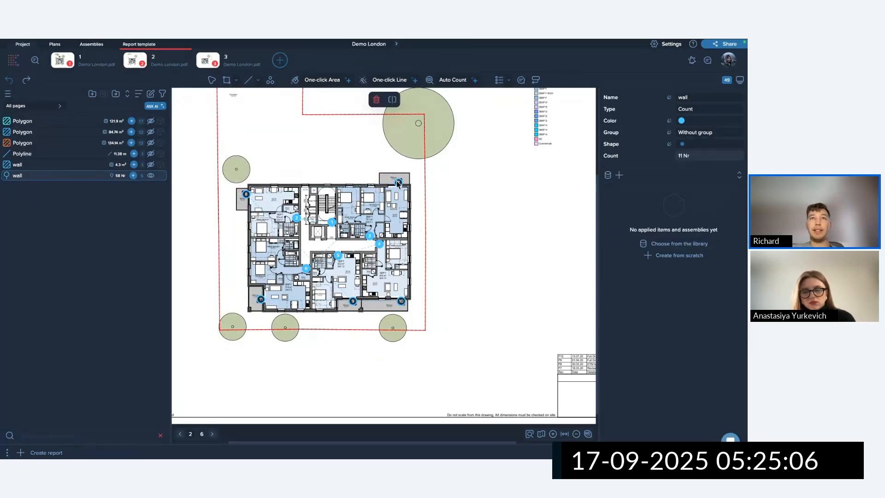
left_click(393, 101)
left_click(391, 106)
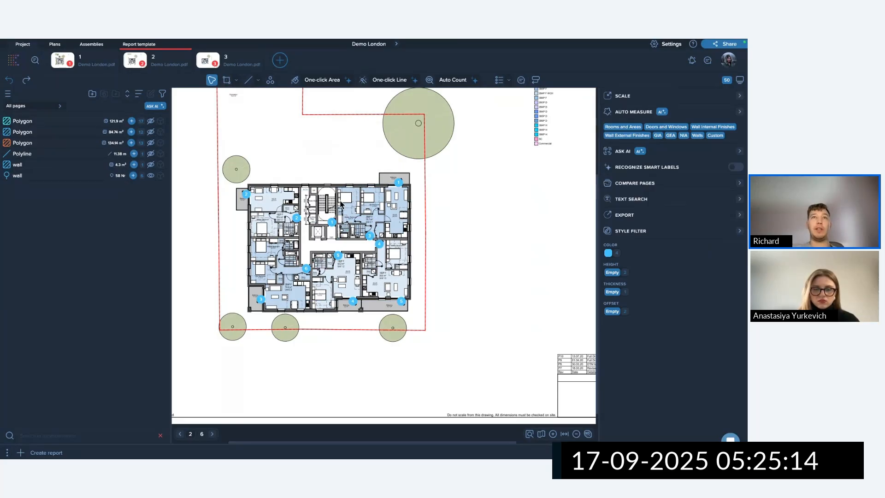
left_click(344, 233)
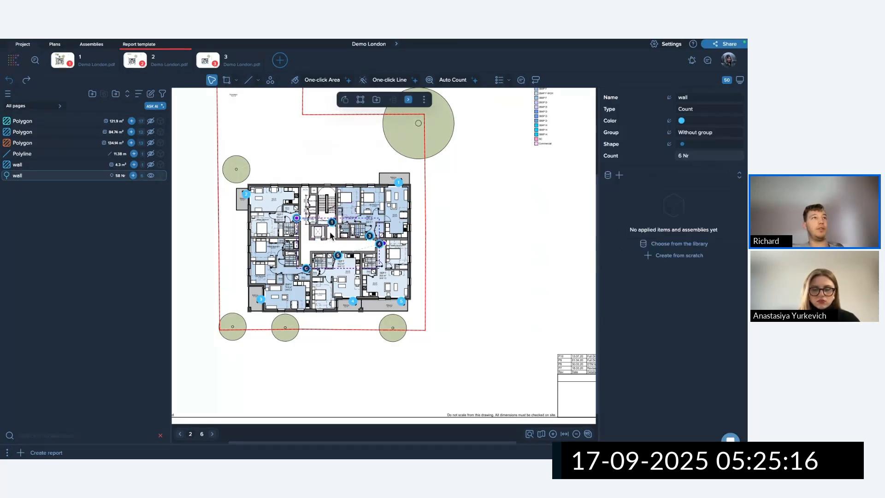
Rename the wall count to Doors.
left_click(73, 177)
double_click(21, 176)
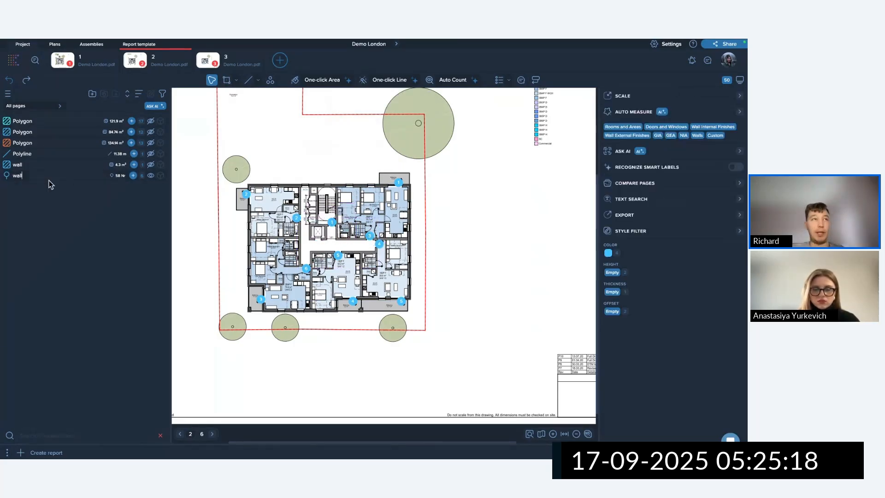
type("Doors")
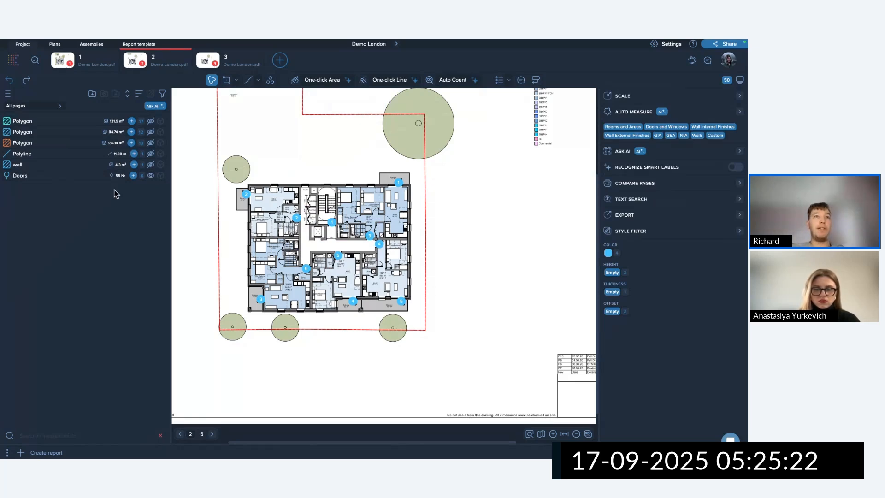
Add the suffix Balcony to the selected balcony markers, naming them Doors Balcony.
left_click_drag(231, 179, 264, 210)
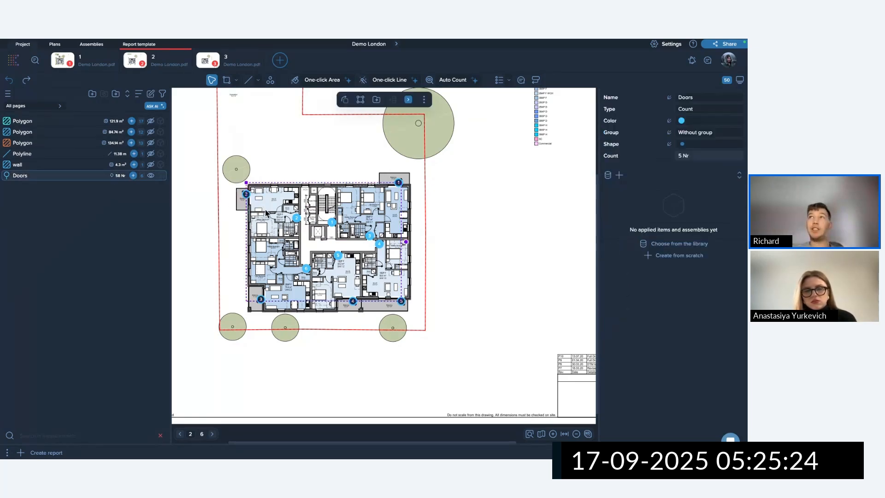
left_click(669, 99)
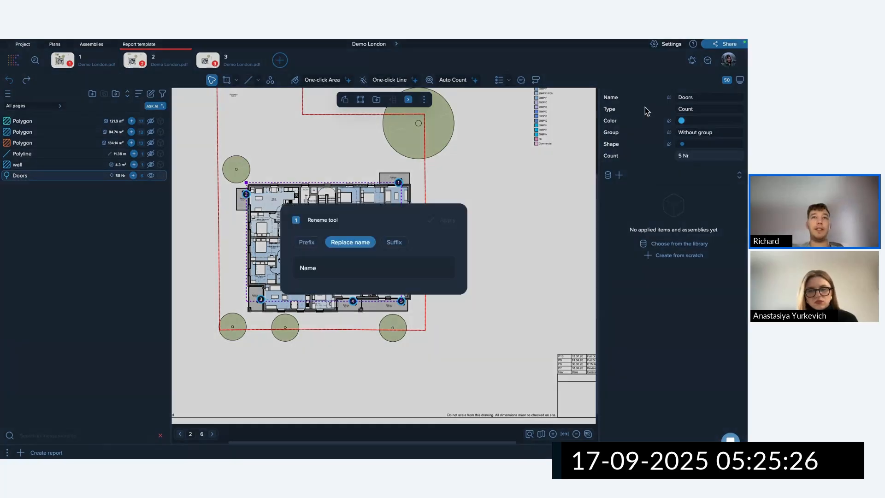
left_click(395, 243)
type("Balcony")
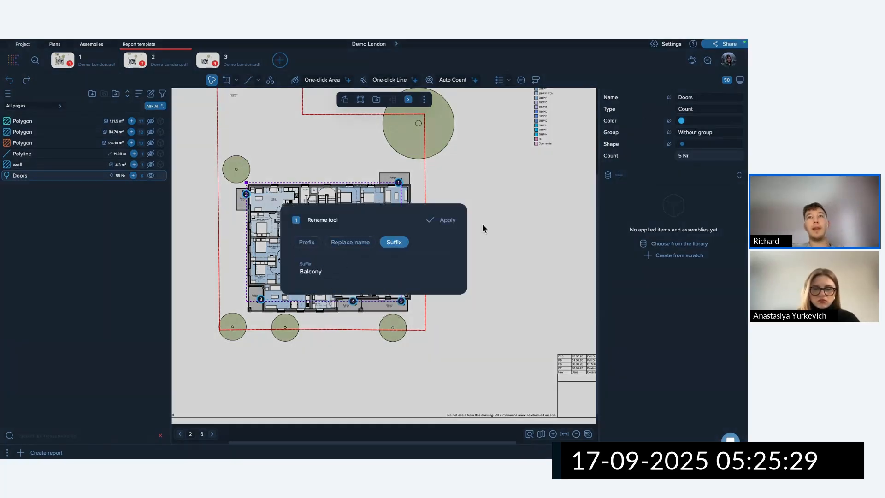
left_click(453, 221)
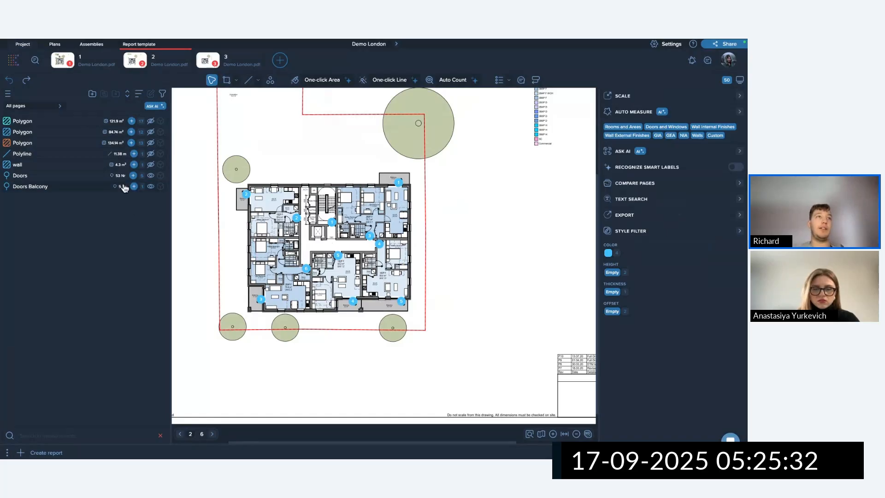
Set the Doors Balcony count colour to green.
left_click(72, 189)
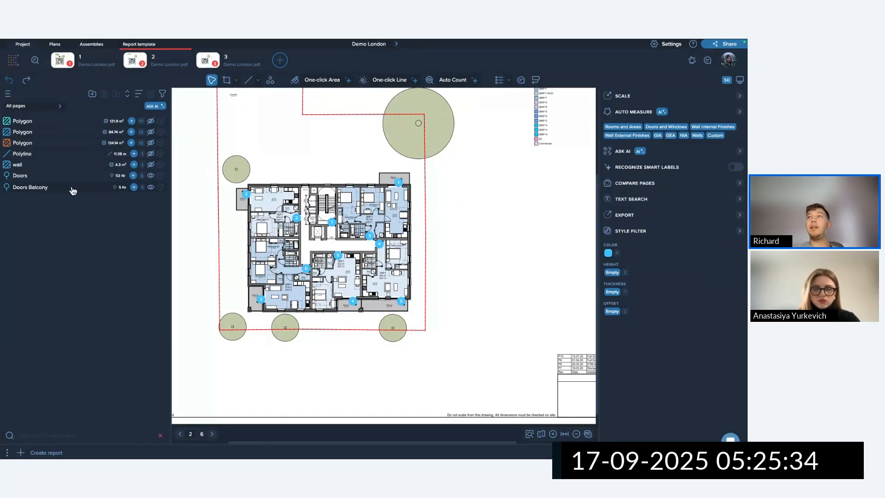
left_click(670, 122)
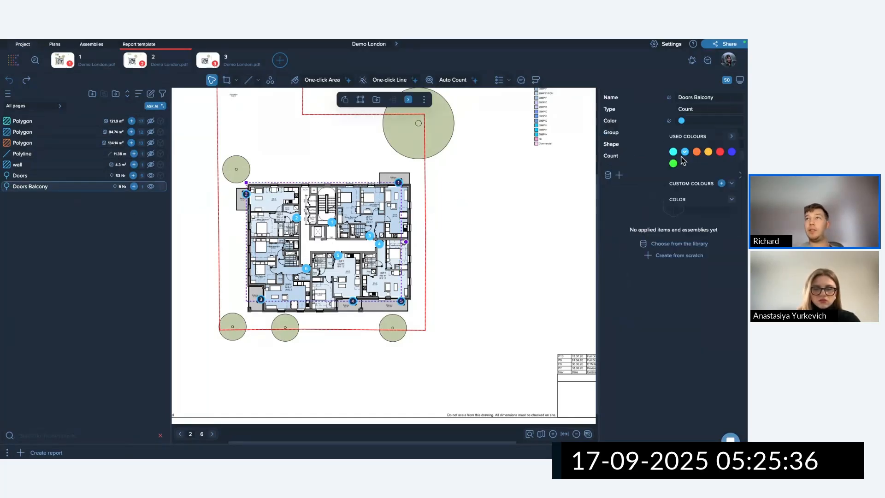
left_click(674, 164)
left_click(404, 209)
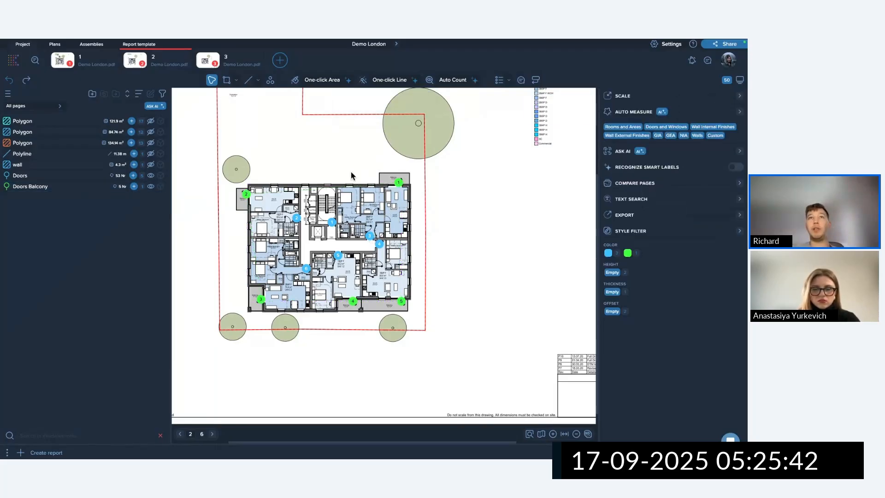
Marquee-select all 11 door markers across the building.
left_click_drag(348, 168, 435, 248)
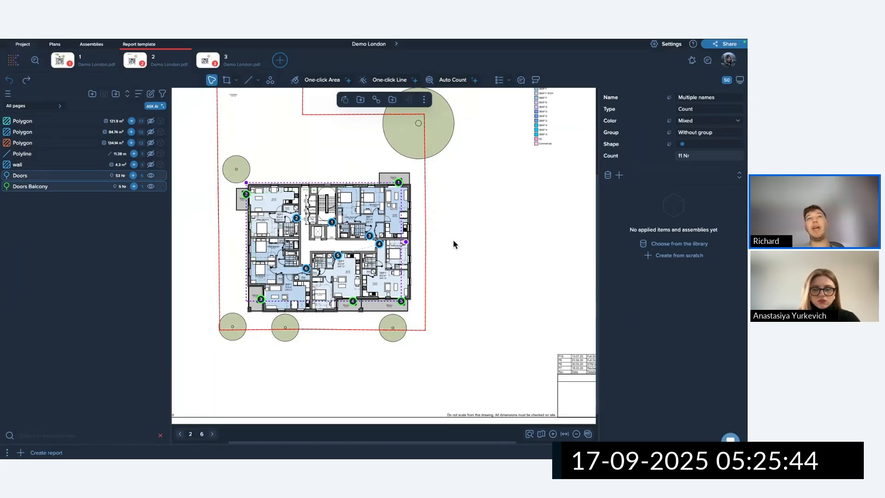
left_click(475, 258)
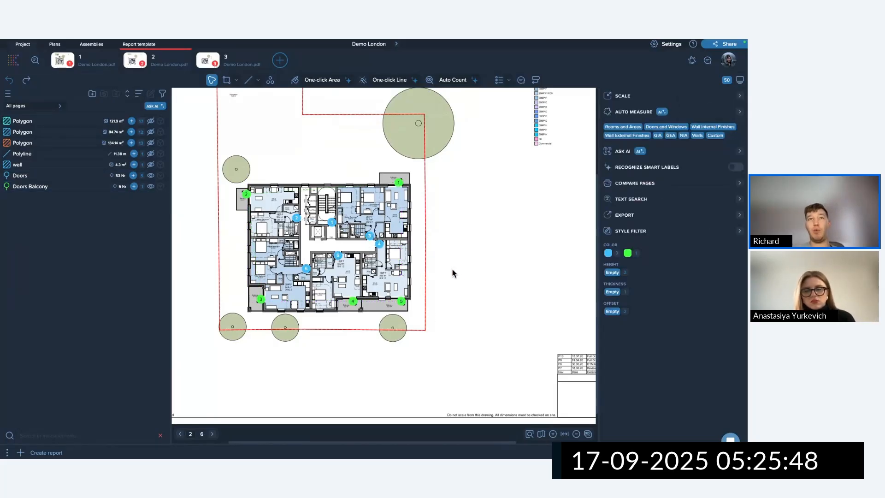
left_click_drag(459, 273, 316, 165)
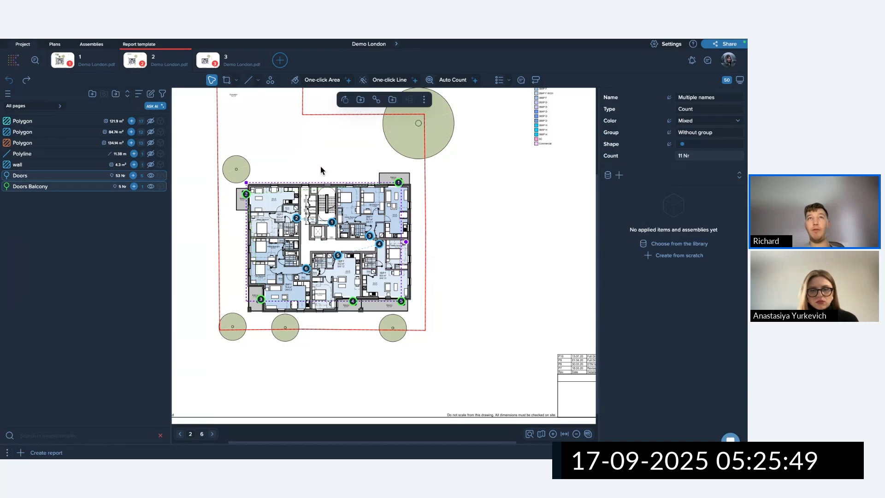
Join the selected door markers into a single Count measurement.
left_click(376, 100)
left_click(432, 178)
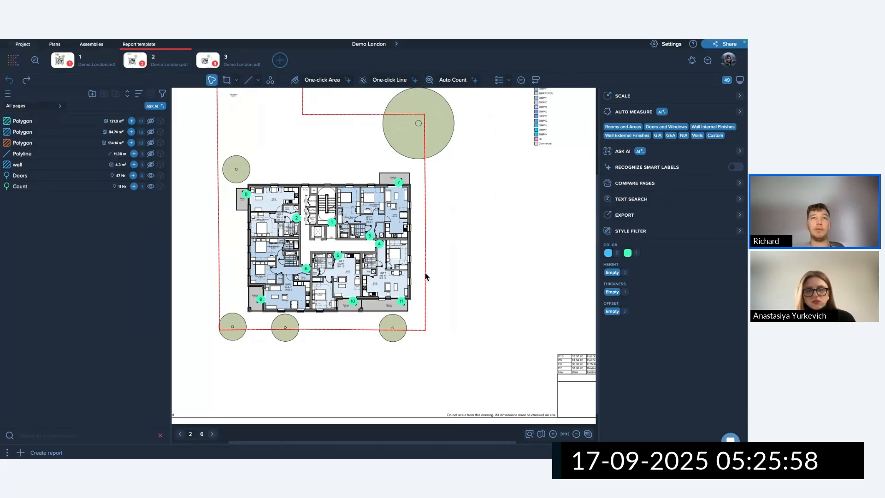
left_click_drag(372, 153, 421, 188)
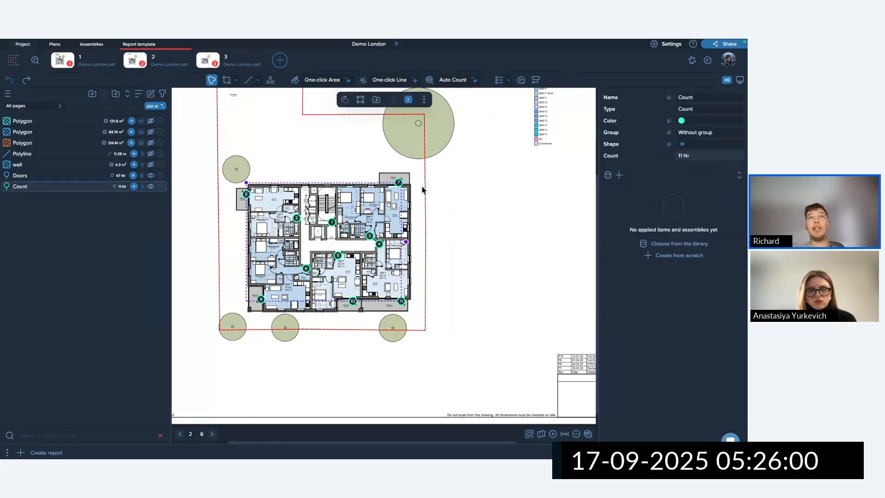
Add count markers 12, 13 and 14 right of the building, then reselect the markers.
left_click(409, 100)
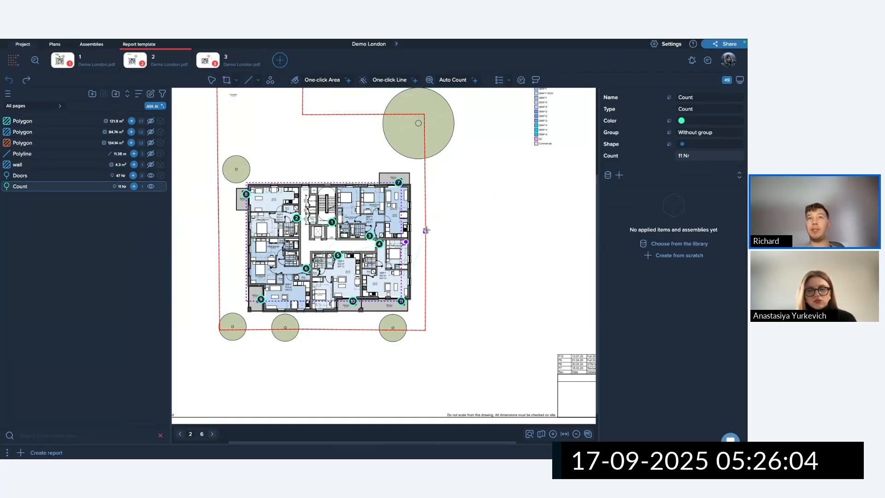
left_click(438, 209)
left_click(448, 256)
left_click(445, 301)
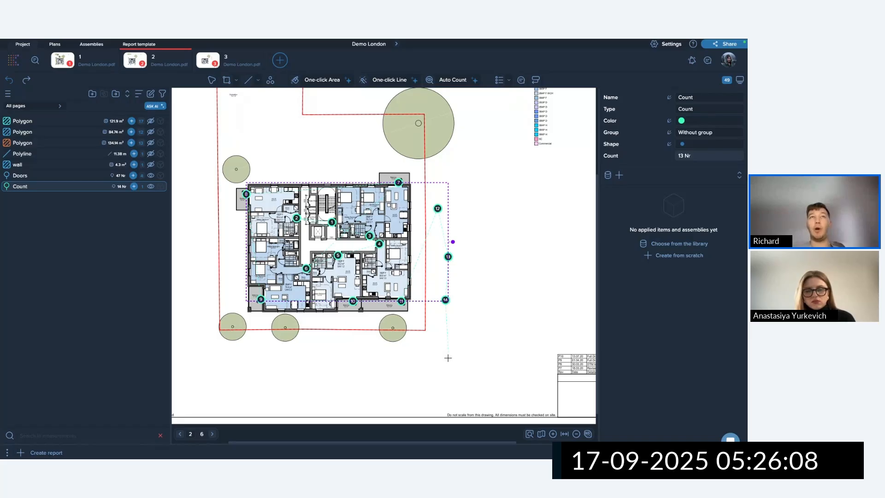
left_click(212, 79)
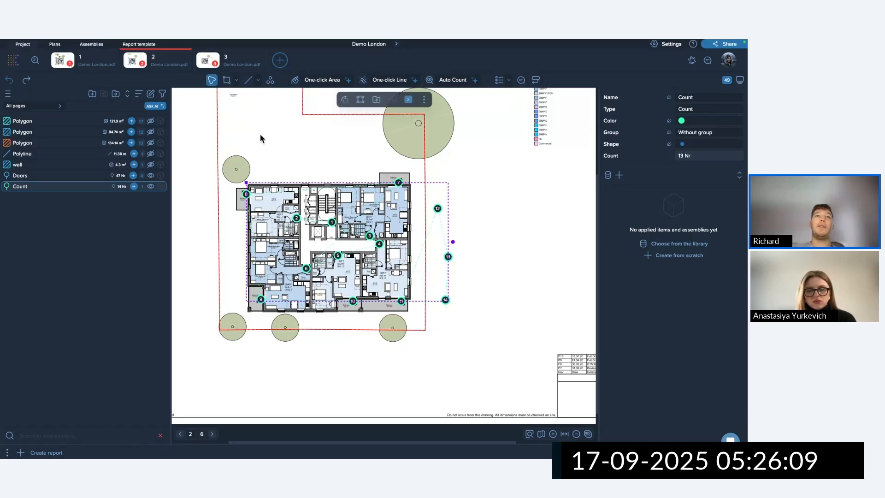
left_click(349, 157)
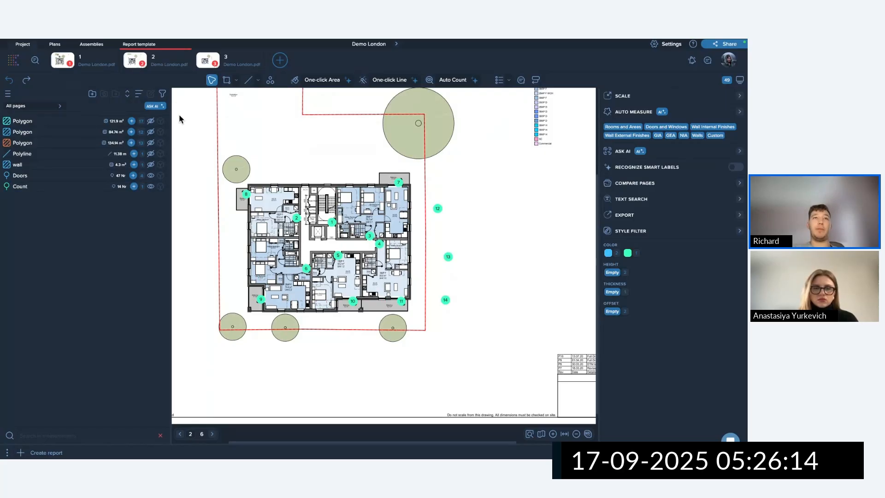
left_click_drag(229, 155, 466, 303)
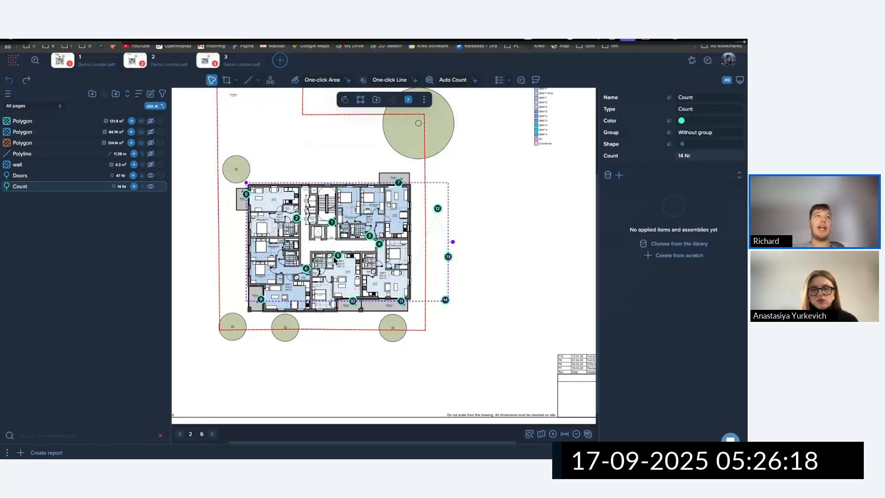
On page 1, show the first Polygon group and check actions for the 23.53 m² cyan area.
left_click(94, 62)
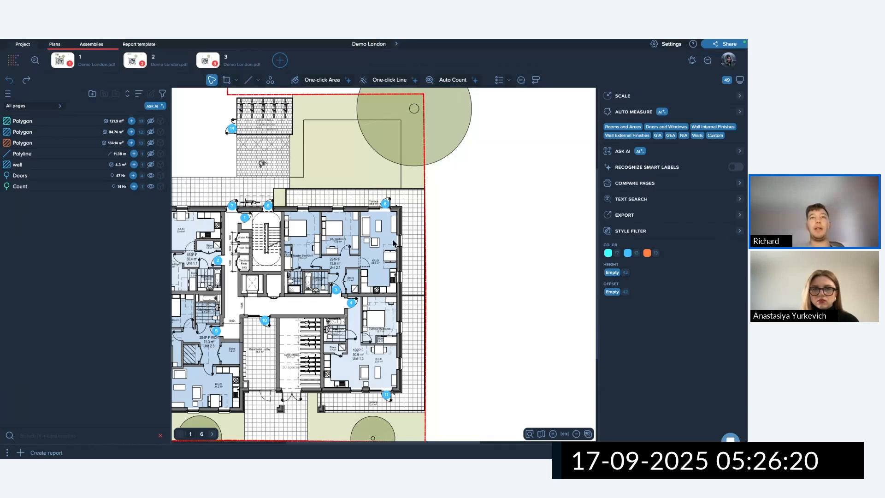
left_click(150, 122)
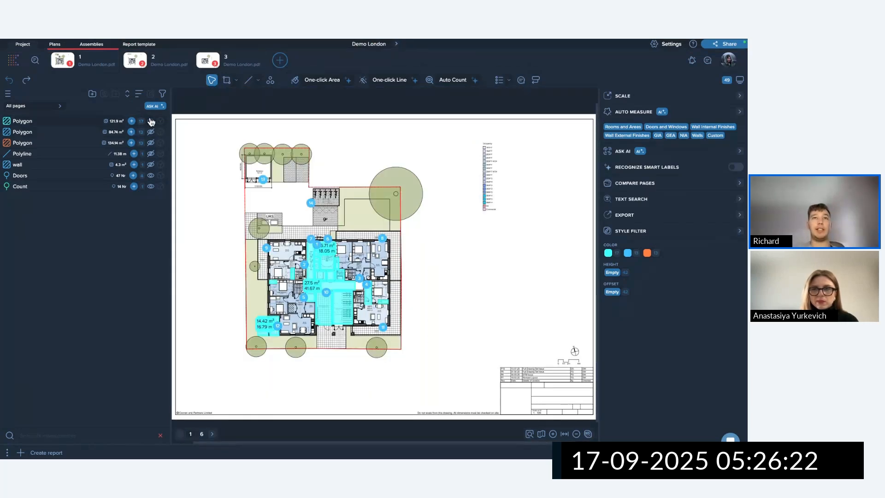
scroll(368, 299, "up", 5)
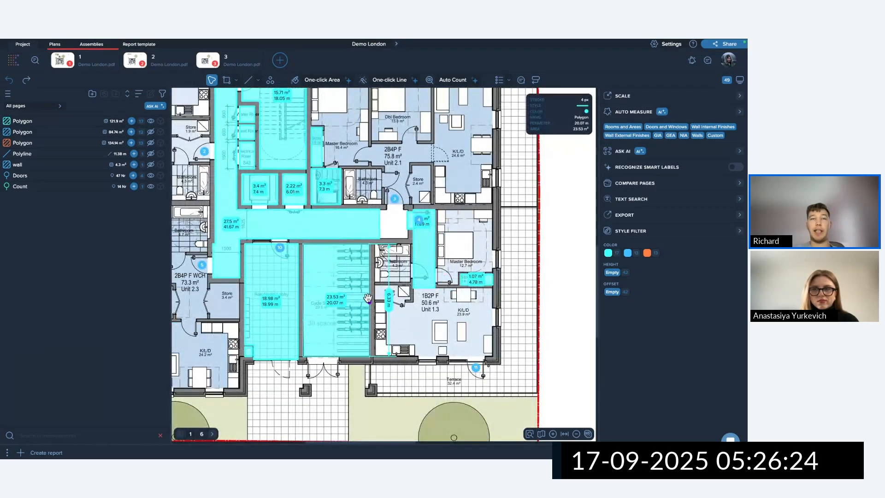
left_click(350, 305)
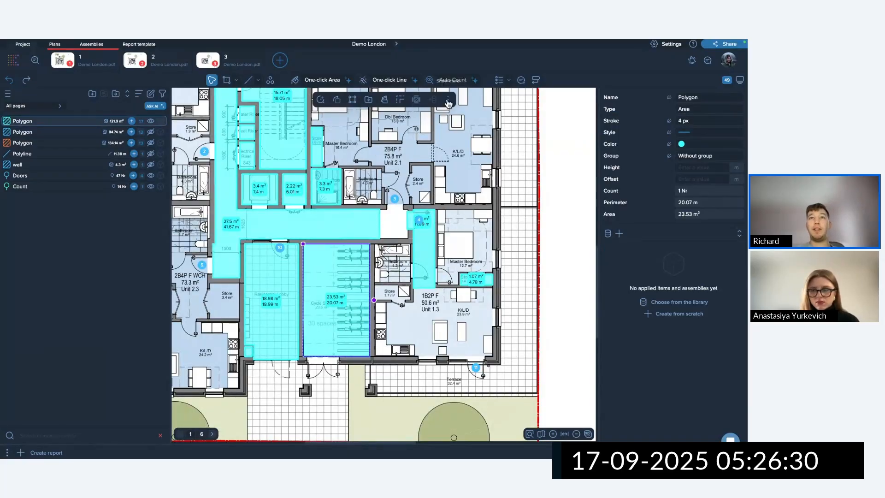
left_click(447, 100)
left_click(516, 258)
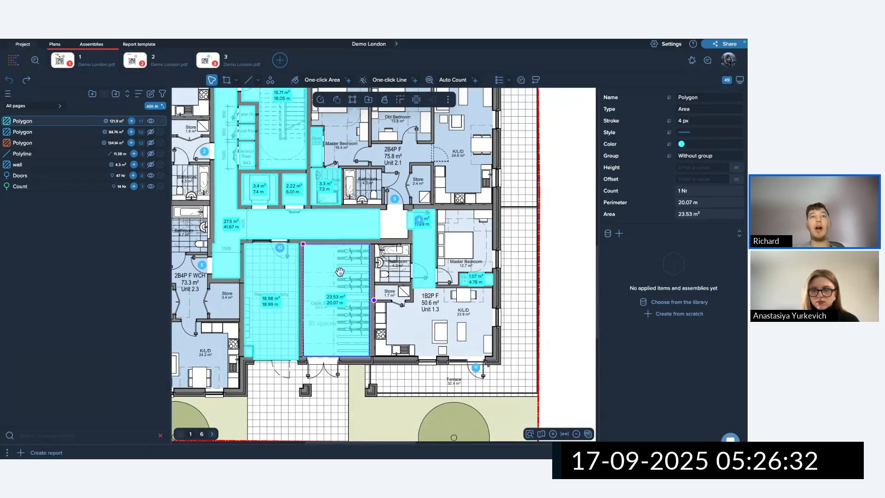
right_click(341, 275)
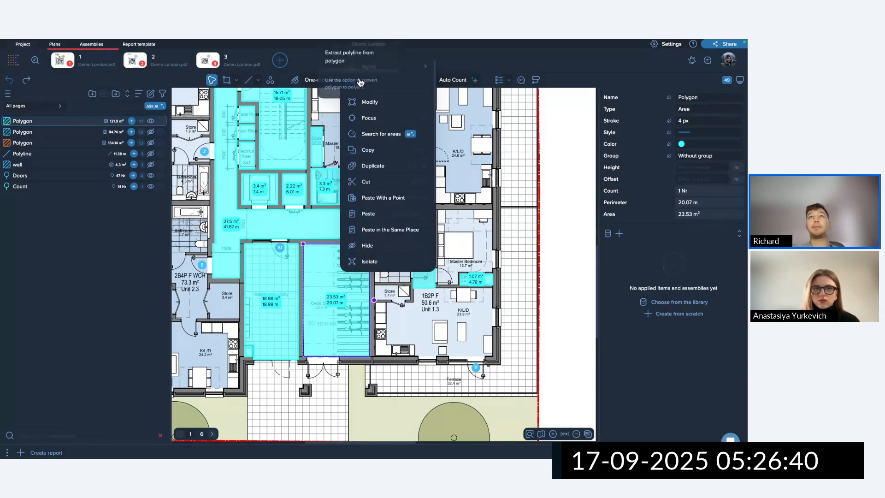
left_click(461, 150)
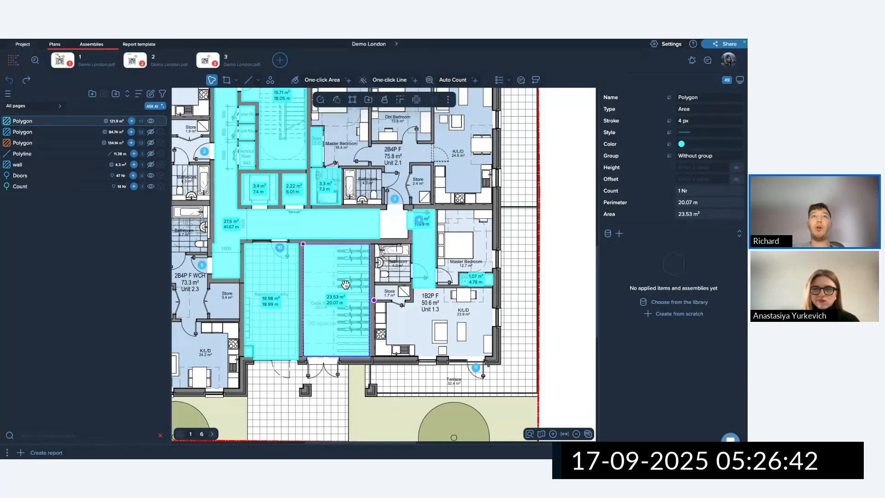
scroll(348, 281, "down", 5)
left_click(451, 327)
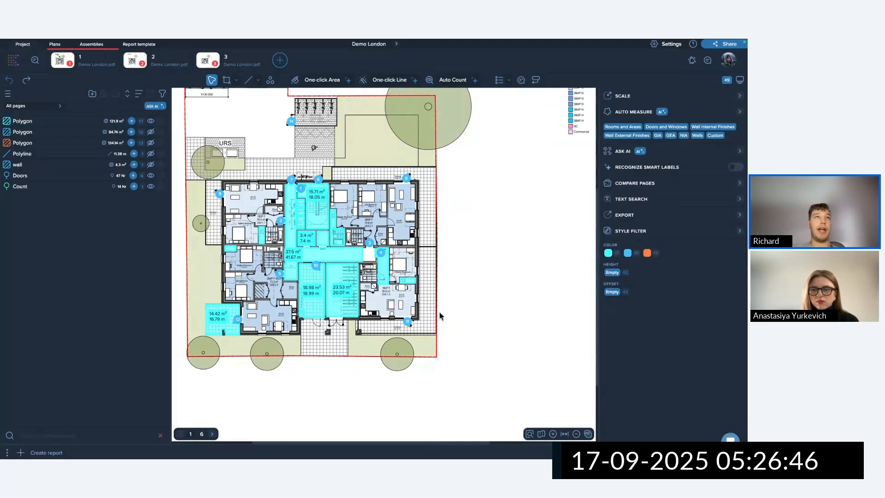
Delete page 1's Doors markers, show the blue and orange Polygon groups, and select Count.
left_click(318, 179)
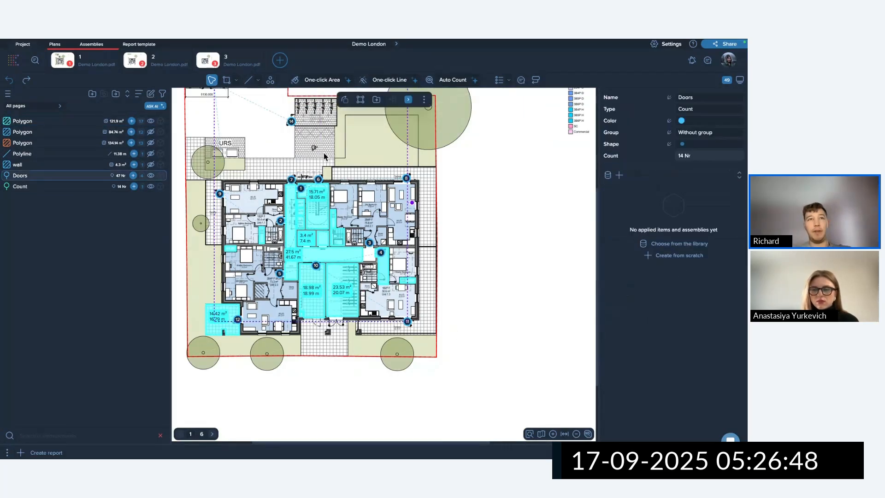
key("Delete")
left_click(151, 132)
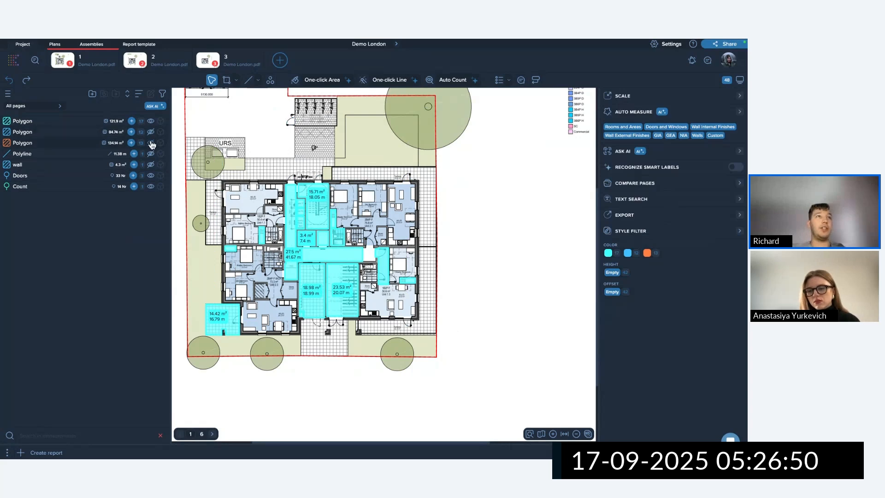
left_click(150, 143)
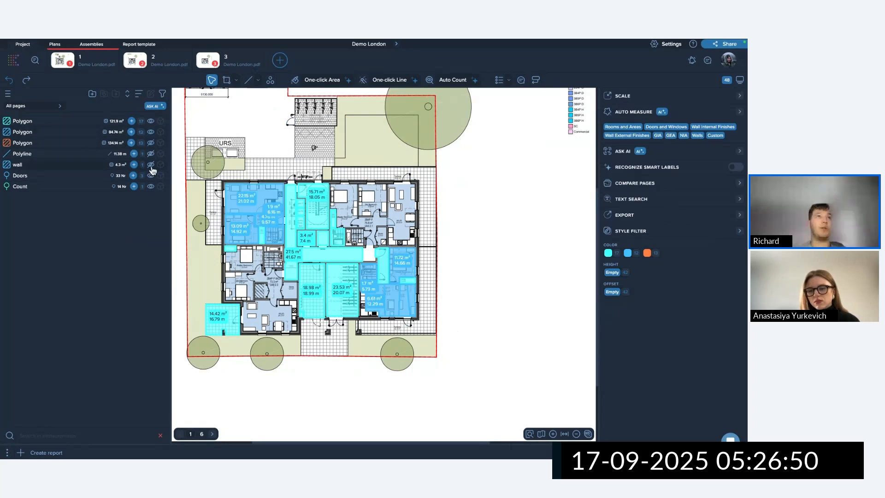
left_click(63, 186)
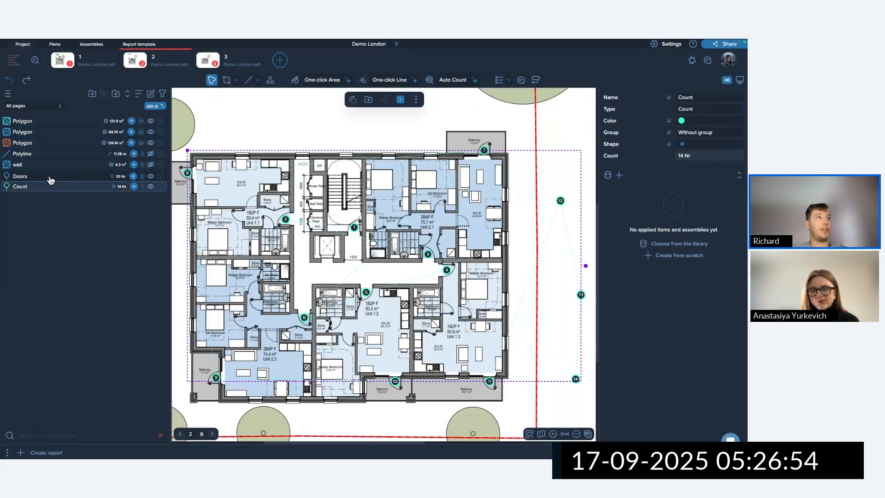
Delete both the Doors and Count measurements, confirming the deletion.
left_click(51, 180, "ctrl")
key("Delete")
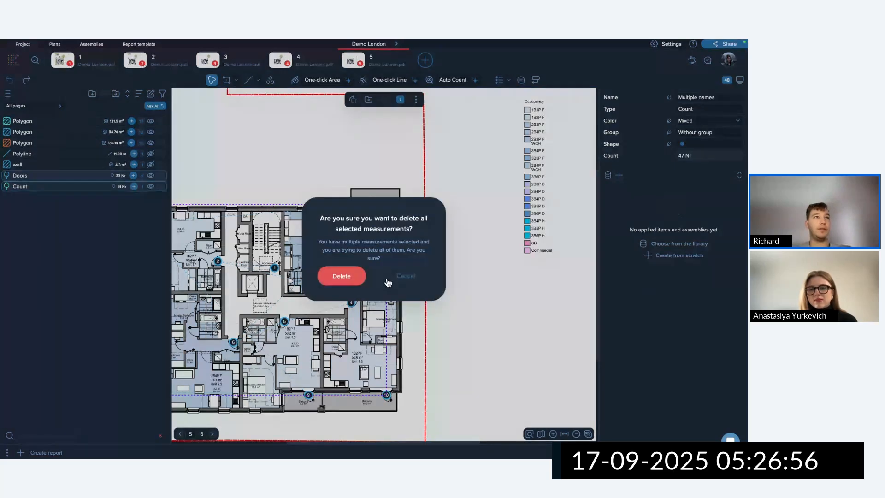
left_click(341, 277)
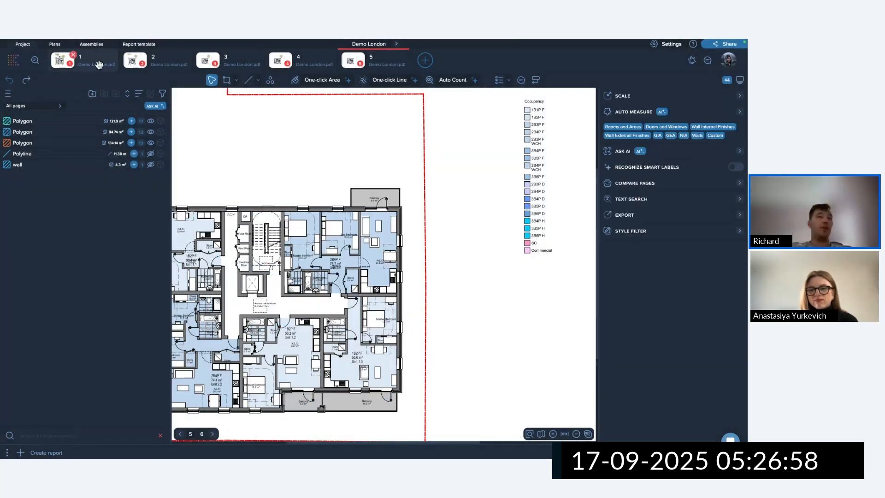
Return to page 1 and inspect the orange 24.38 m² room area.
left_click(92, 69)
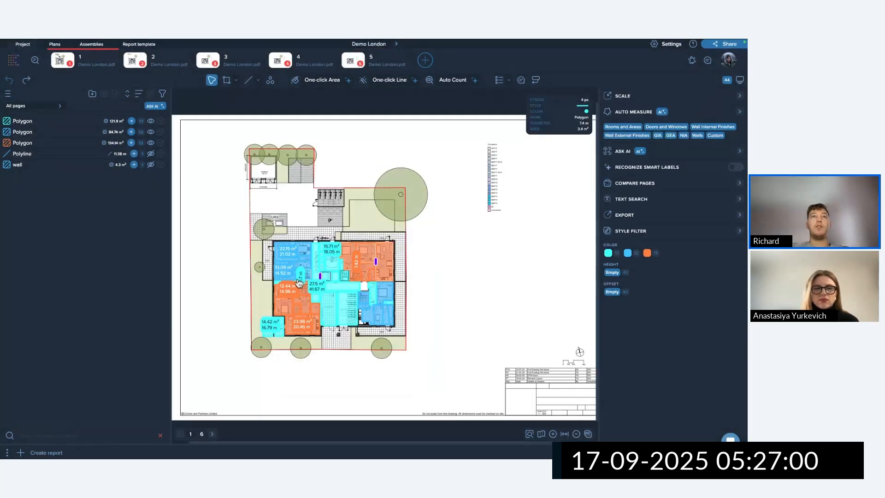
scroll(378, 257, "up", 3)
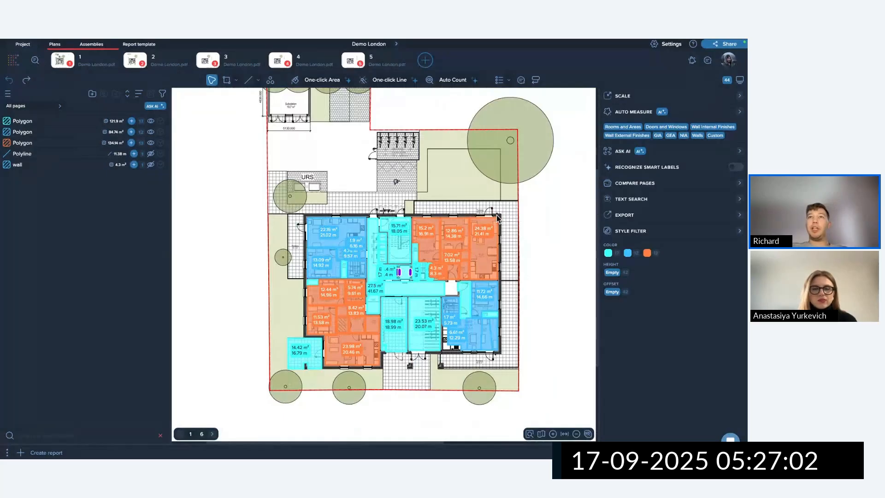
left_click(496, 221)
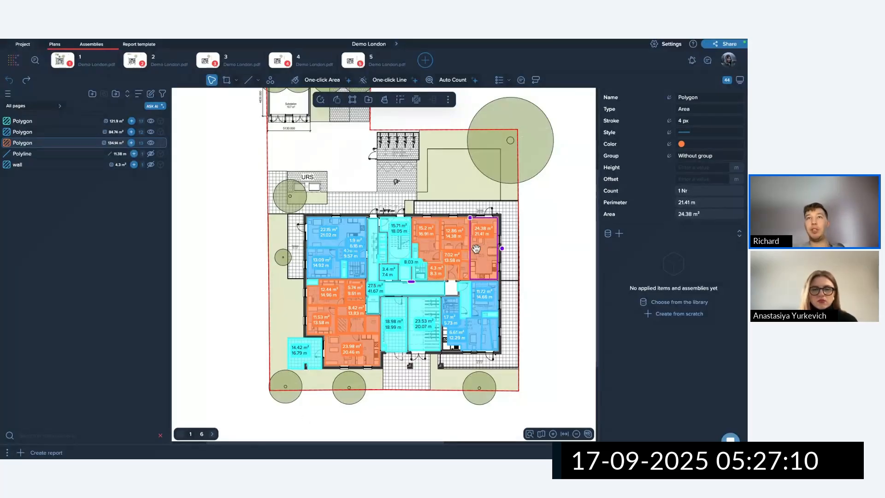
left_click(447, 181)
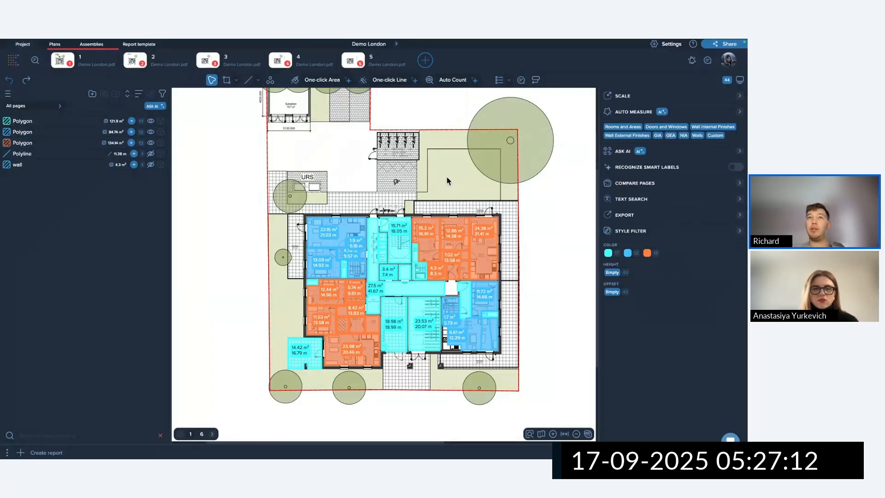
Start a new area measurement and briefly edit its name field.
left_click(227, 81)
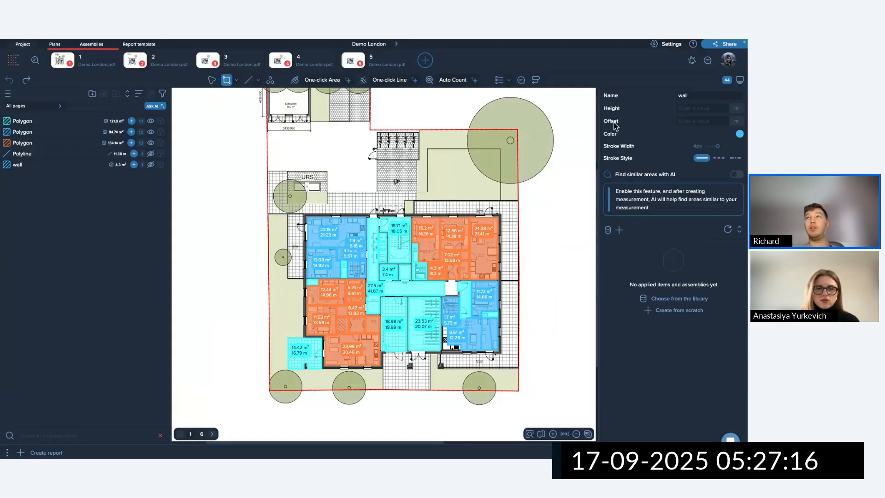
left_click_drag(693, 98, 676, 96)
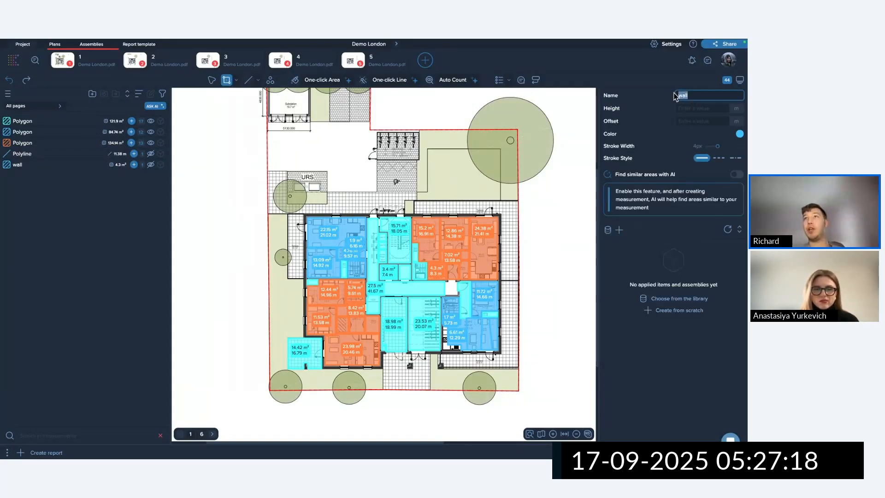
left_click(662, 103)
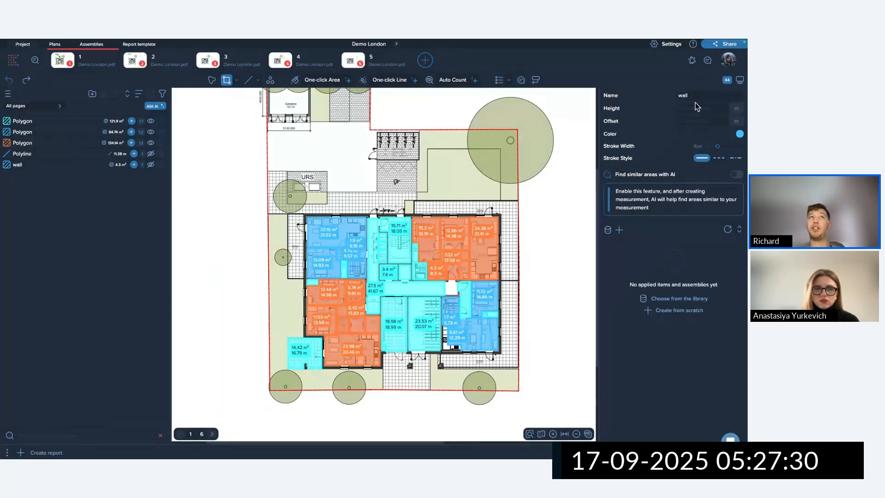
Switch to the Polyline tool and name it Ext wall with 3 m height in purple.
left_click(252, 82)
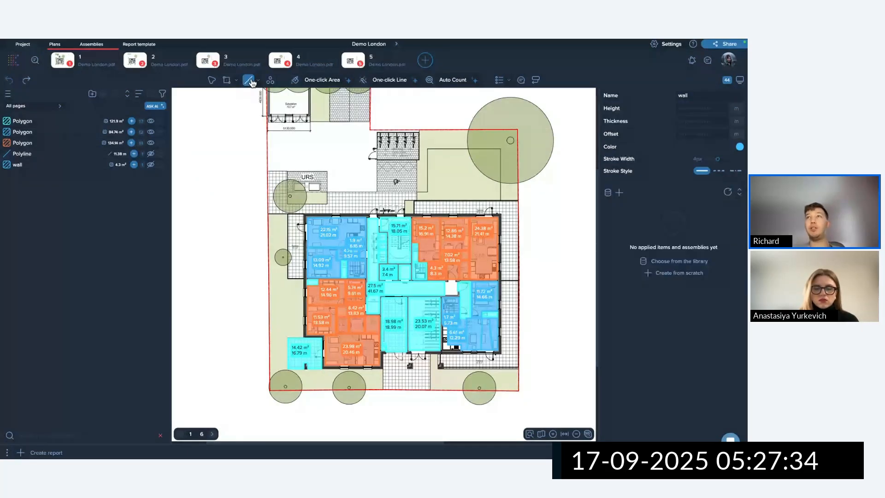
double_click(706, 99)
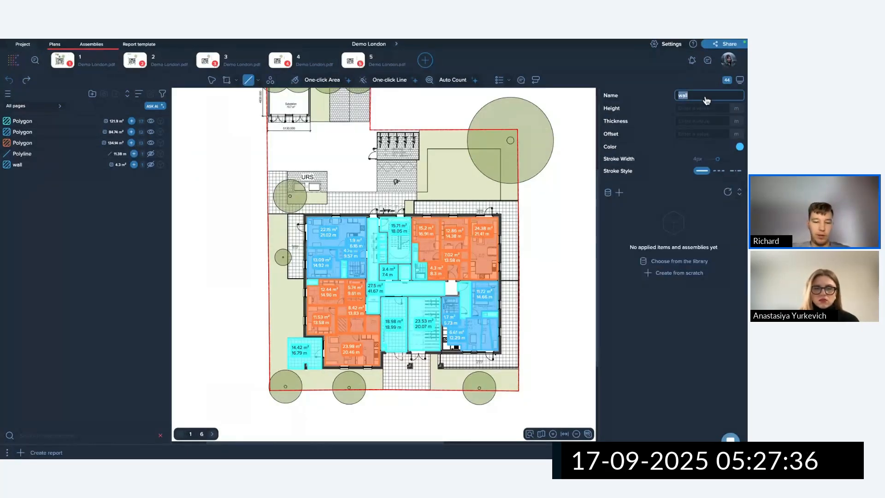
type("Ext wa")
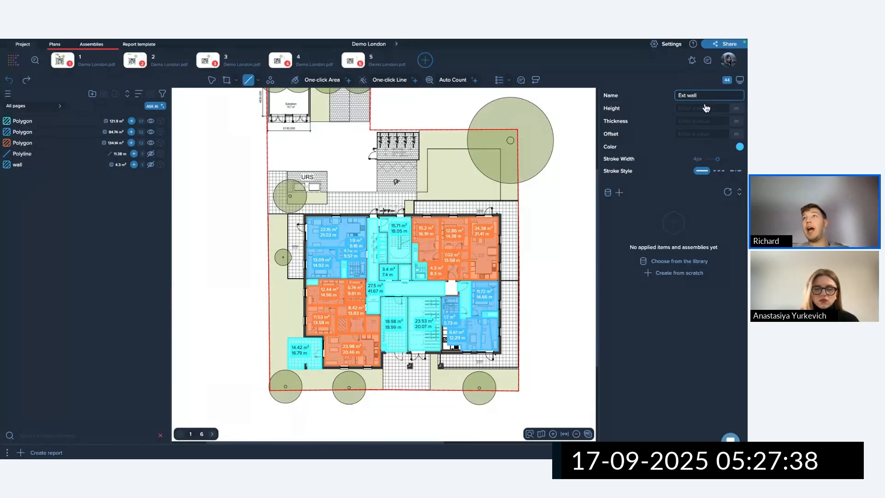
key("Tab")
type("3")
left_click(739, 147)
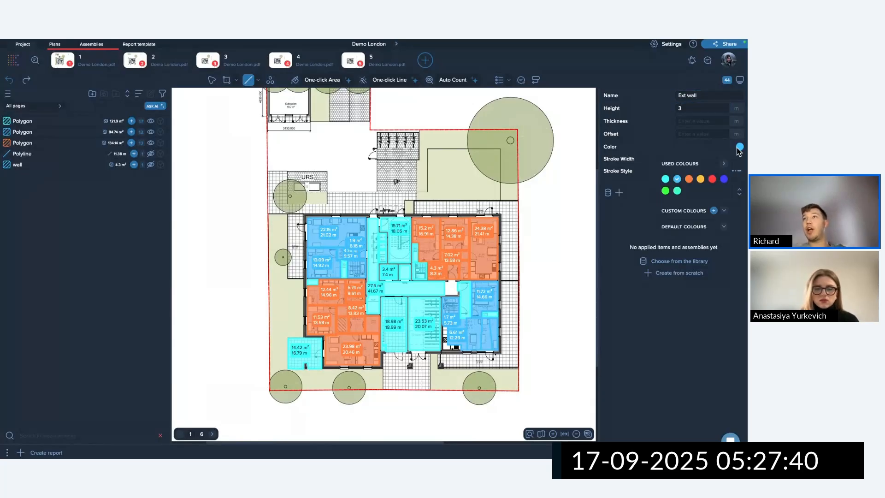
left_click(724, 179)
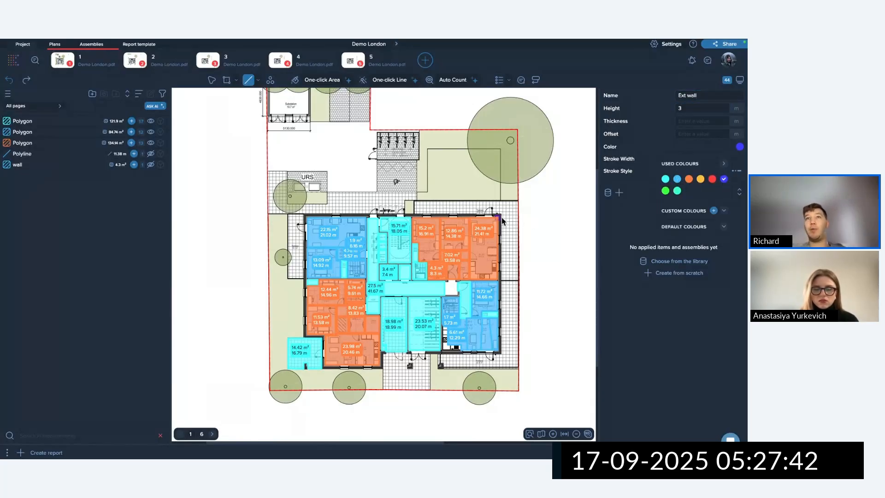
scroll(498, 216, "up", 5)
Trace the wall from the top-right corner down to bottom-right and along the south side.
left_click(499, 211)
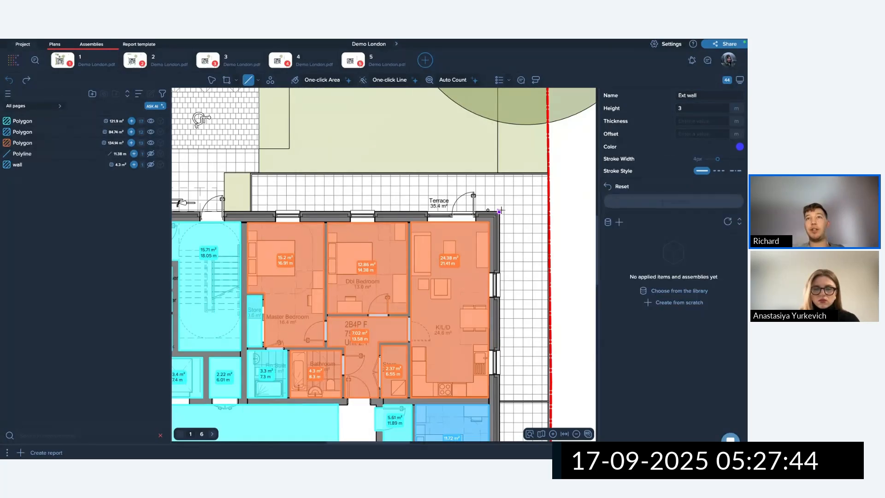
scroll(502, 226, "down", 3)
scroll(510, 249, "down", 5)
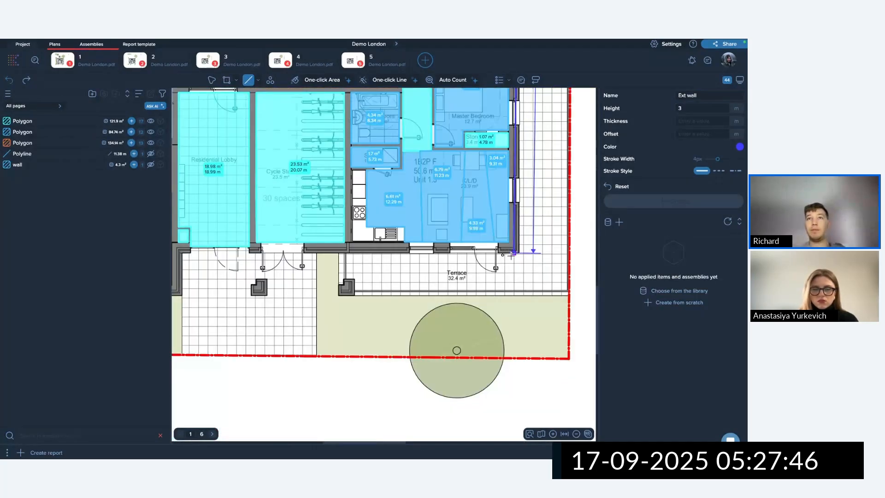
left_click(519, 253)
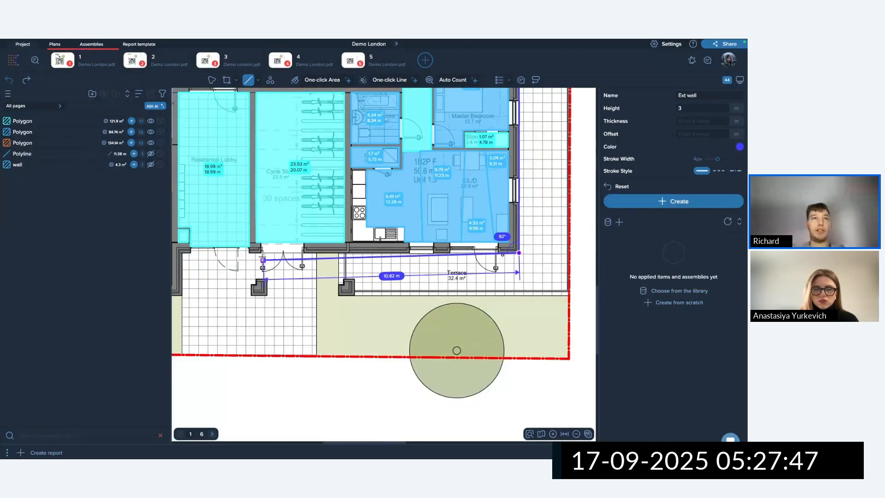
left_click(183, 253)
key("Return")
scroll(350, 300, "down", 5)
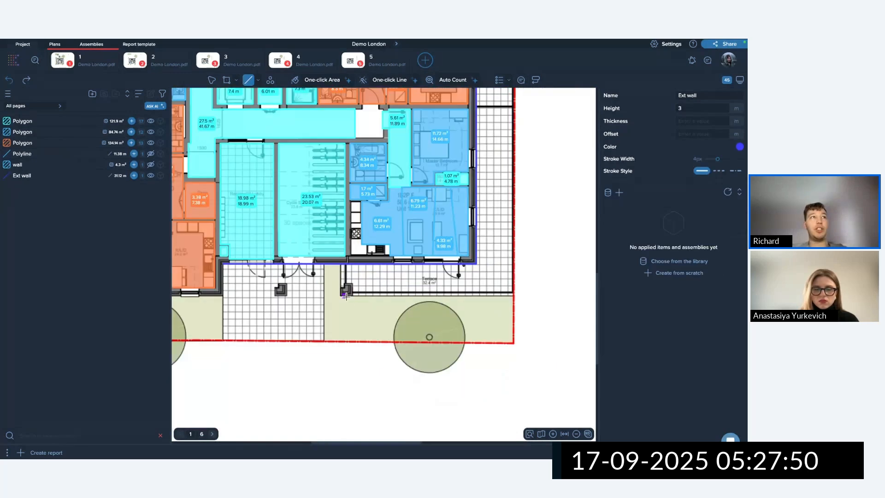
Select the new 31.12 m Ext wall line.
left_click(60, 177)
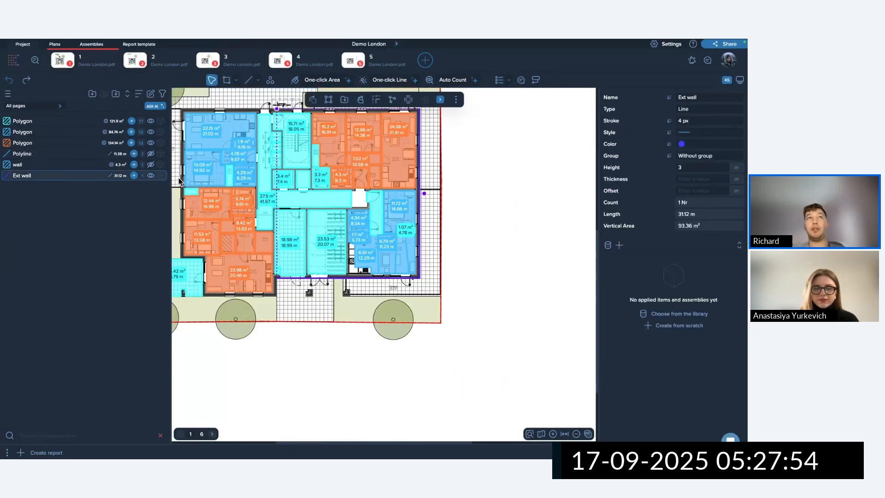
left_click(537, 209)
left_click(55, 178)
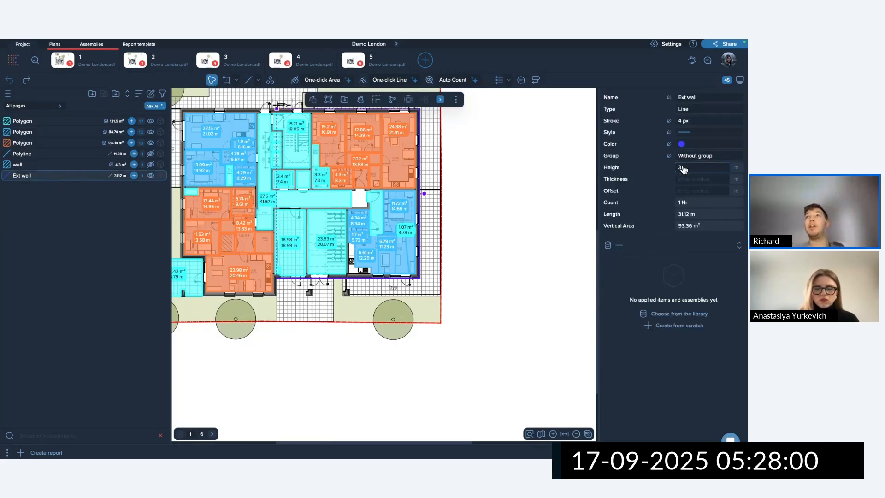
Replace the Ext wall line's name with FACADE.
left_click(670, 97)
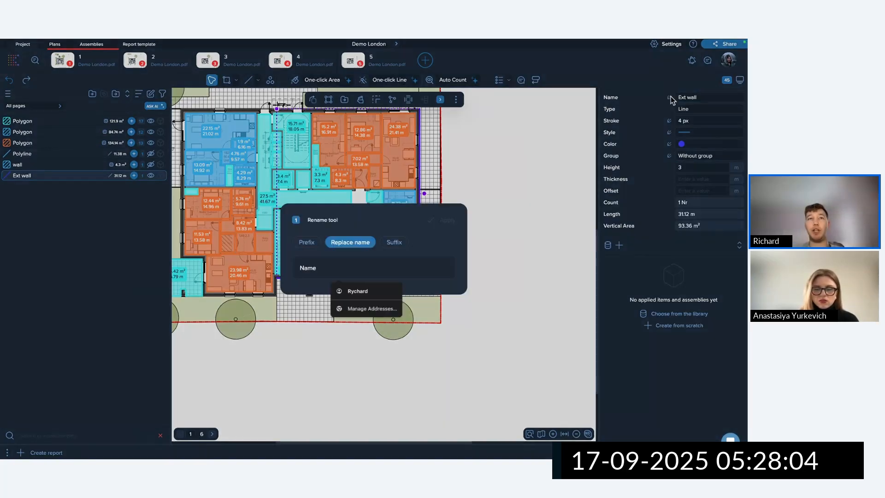
left_click(338, 267)
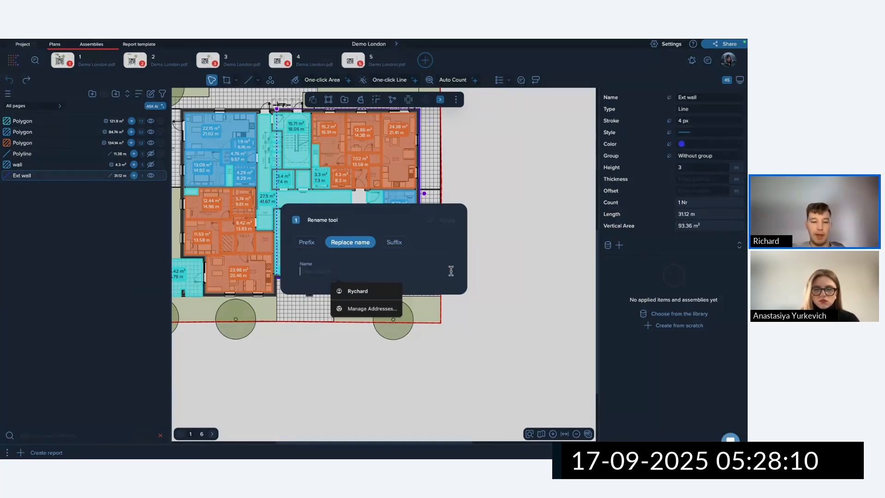
type("FACAD")
type("E")
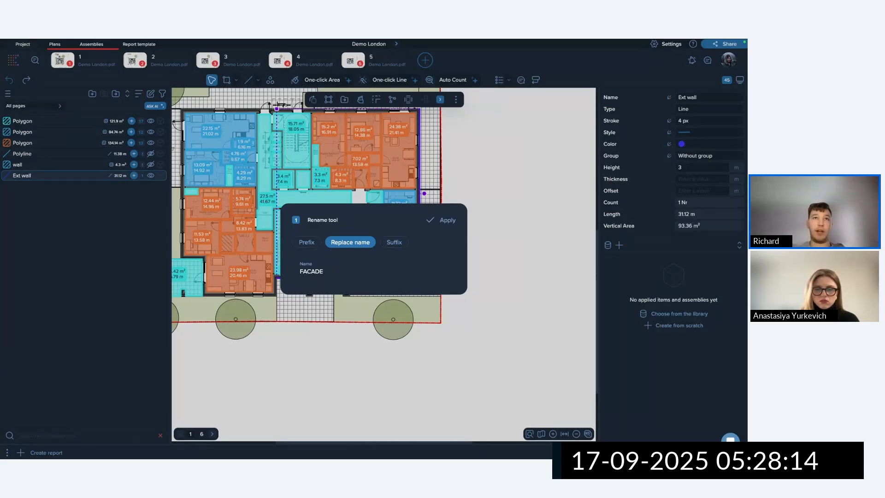
left_click(451, 221)
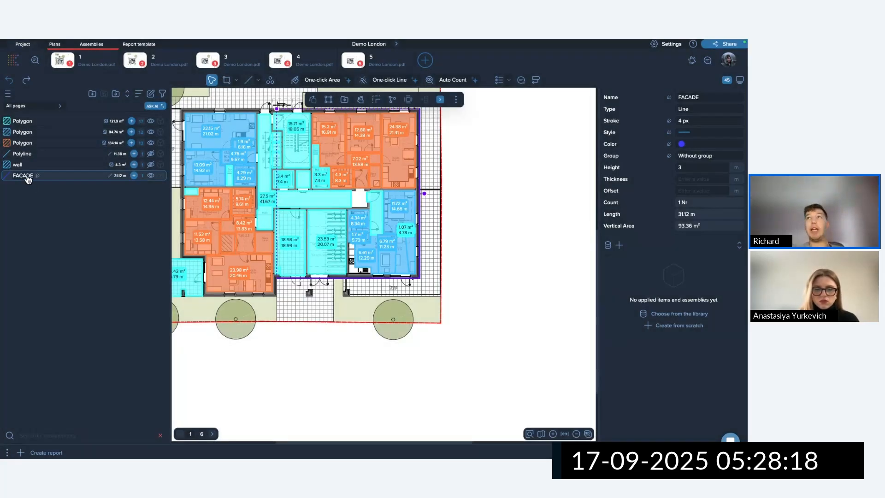
Append the suffix South to the name, making it FACADE South.
left_click(670, 98)
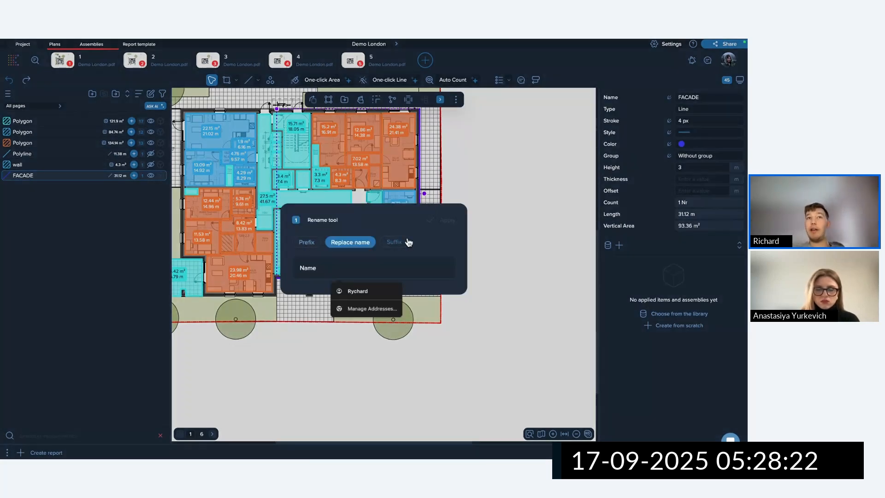
left_click(390, 243)
left_click(334, 268)
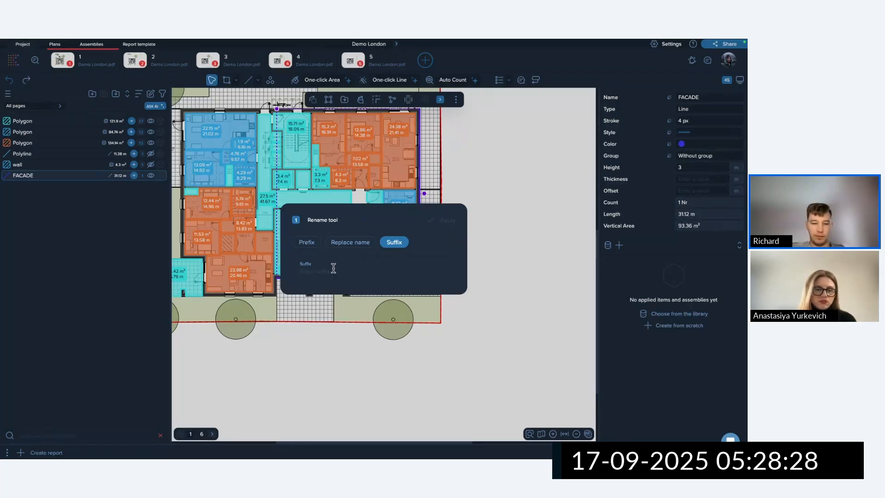
type("South")
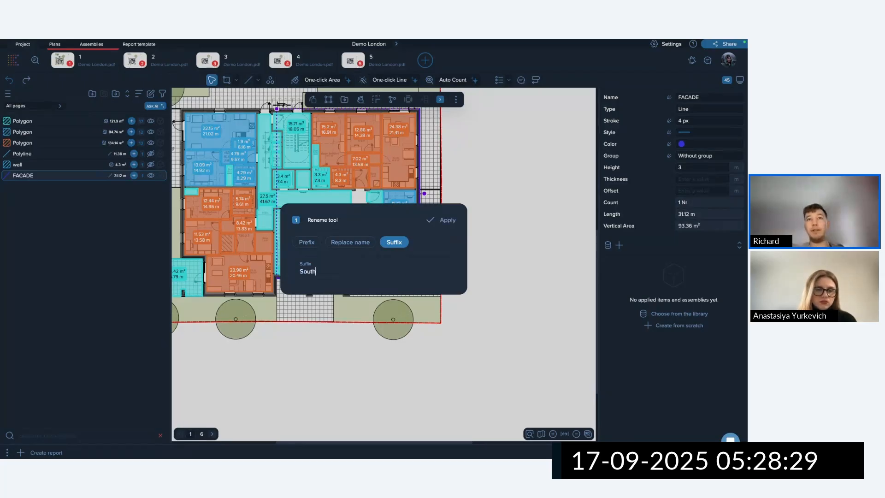
left_click(448, 220)
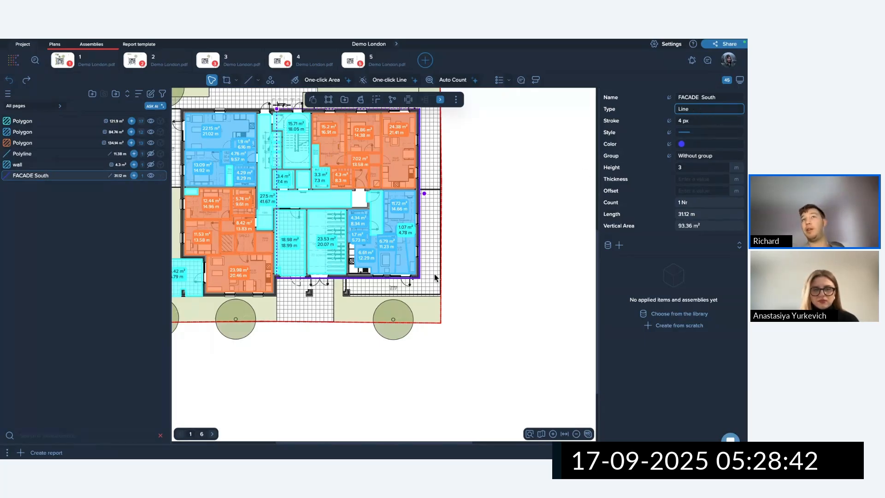
Set the FACADE South line's stroke width to 10 px and check the result.
left_click(669, 121)
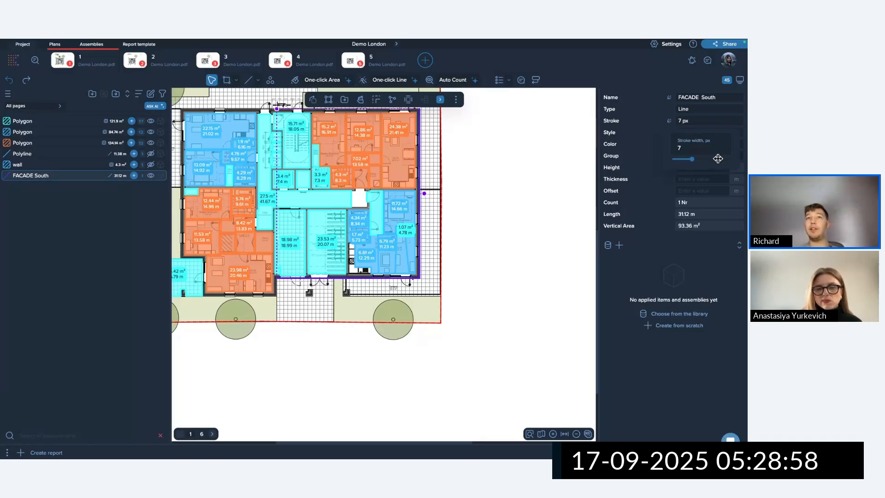
left_click_drag(691, 159, 743, 160)
left_click(444, 254)
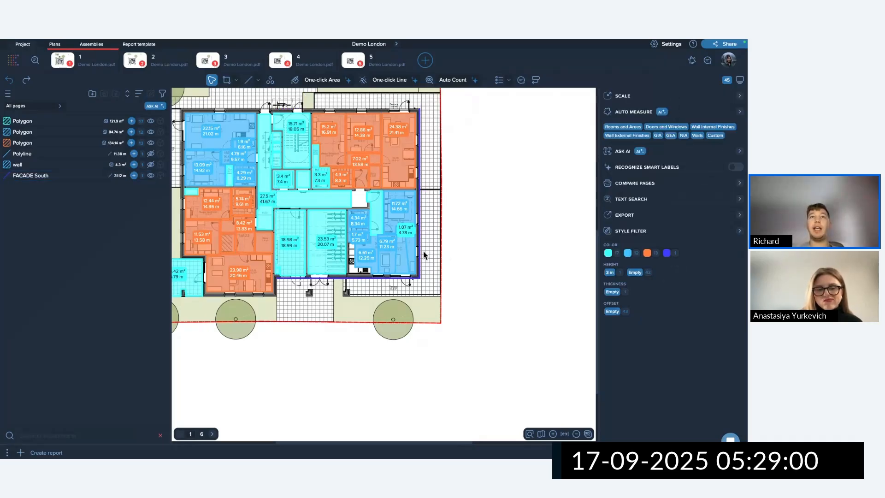
scroll(420, 251, "up", 4)
left_click(413, 252)
scroll(415, 252, "up", 5)
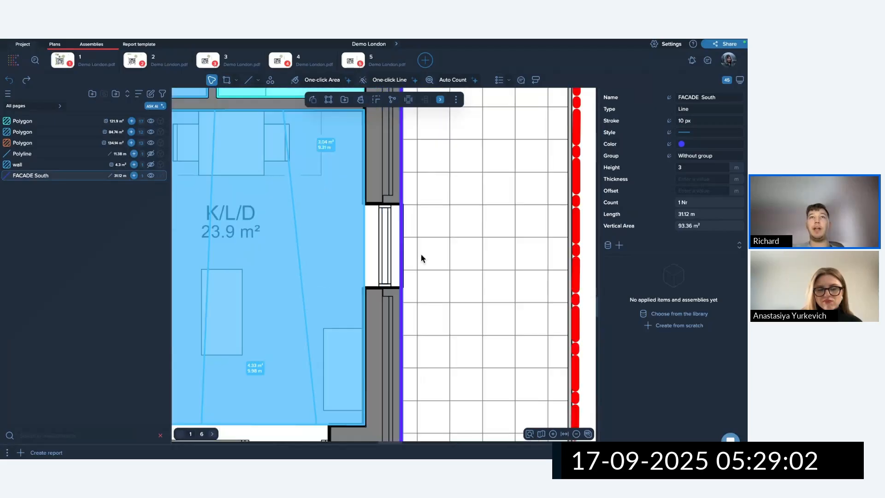
scroll(376, 215, "down", 6)
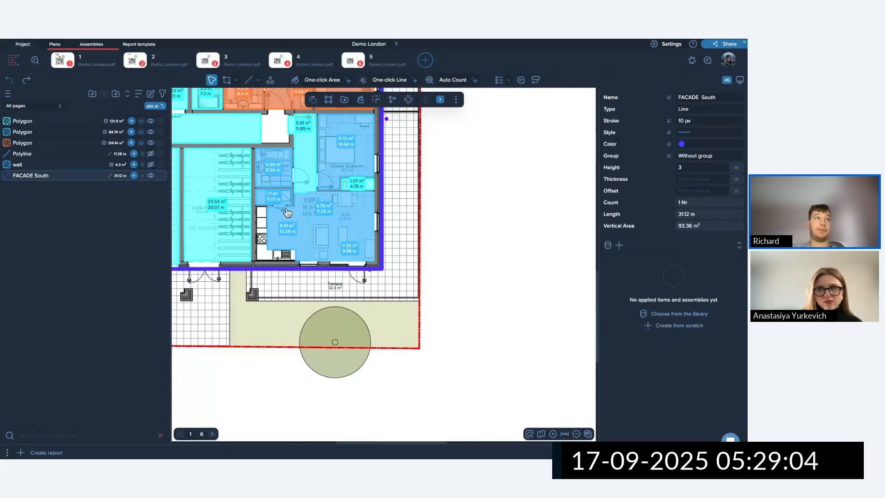
left_click(390, 262)
scroll(390, 263, "down", 5)
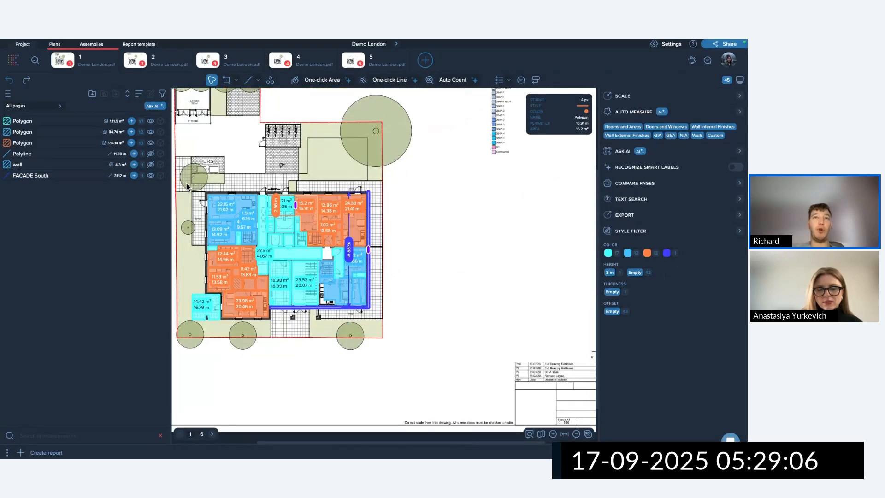
Select all room polygons and try stroke widths of 10 px and 1 px, settling on 4 px.
left_click_drag(324, 278, 371, 321)
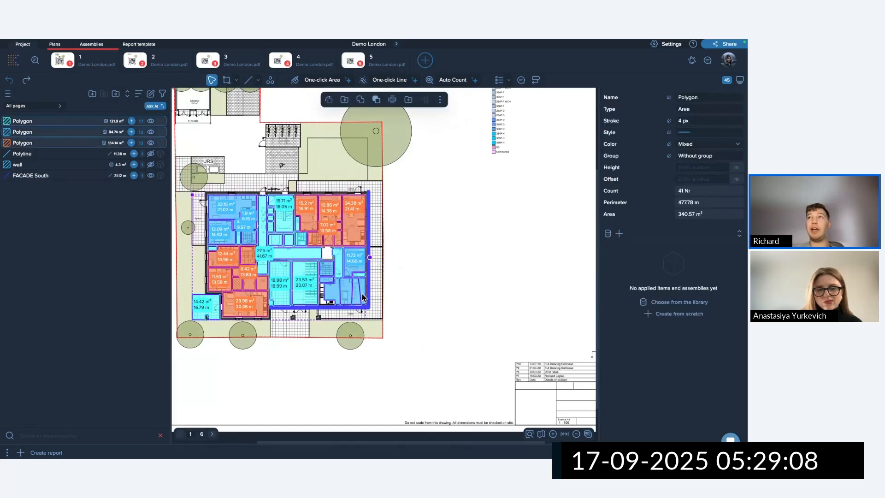
left_click(669, 123)
left_click_drag(681, 159, 713, 159)
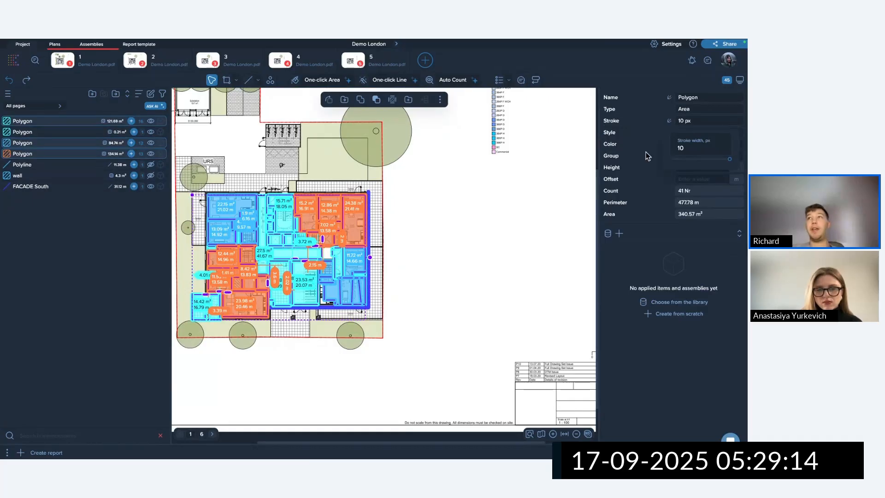
left_click_drag(730, 159, 671, 159)
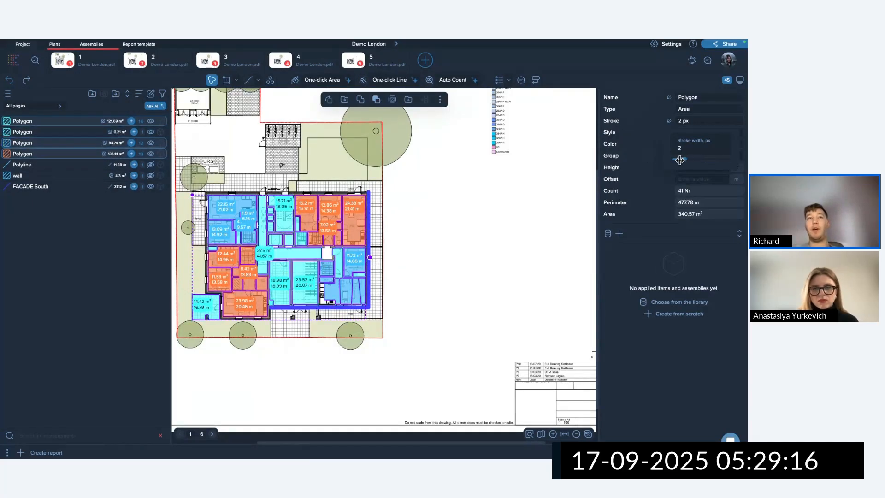
left_click_drag(673, 160, 691, 159)
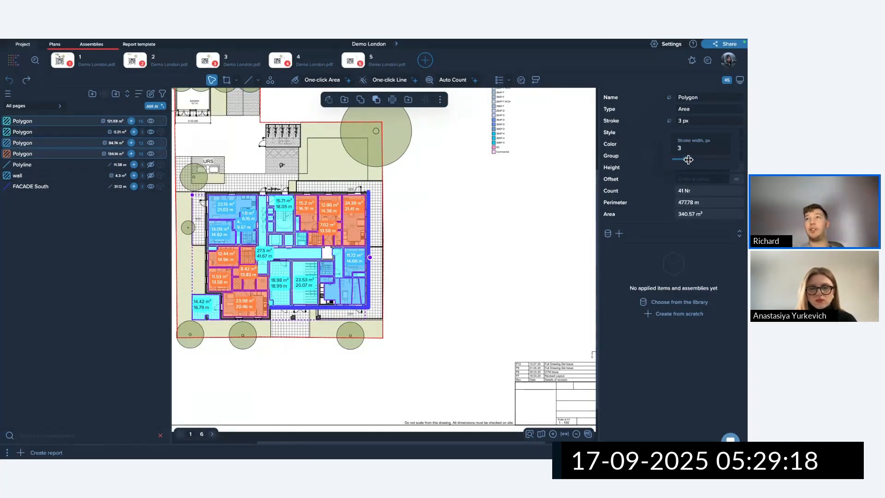
left_click(522, 192)
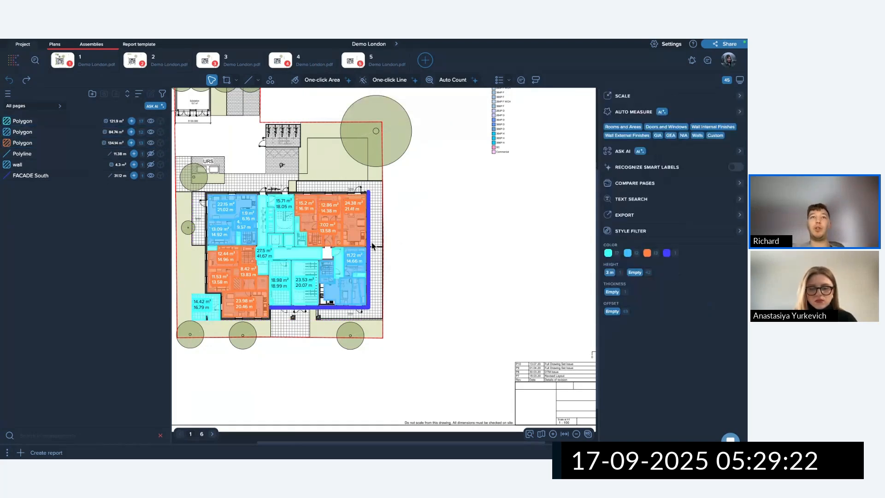
left_click(342, 221)
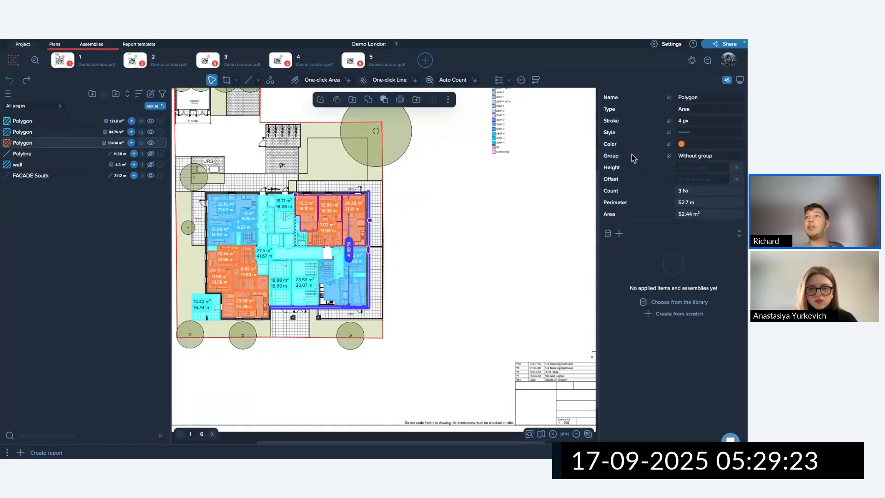
left_click(683, 134)
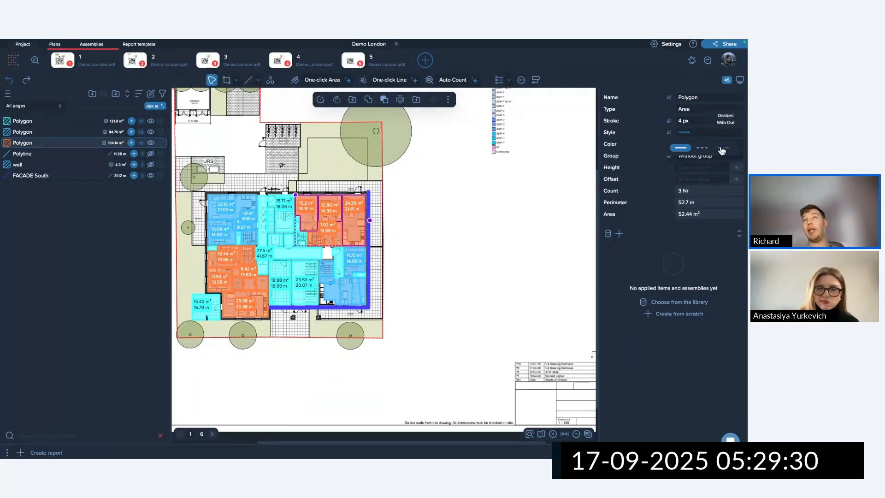
left_click(697, 147)
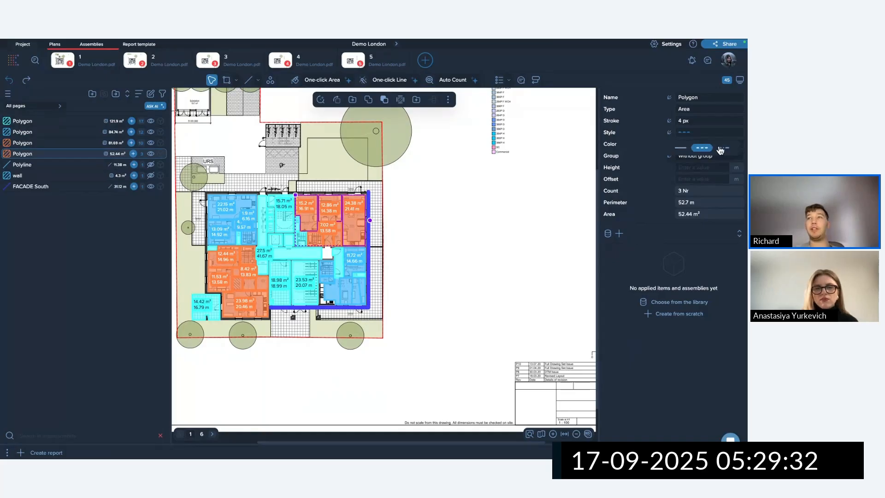
left_click(681, 147)
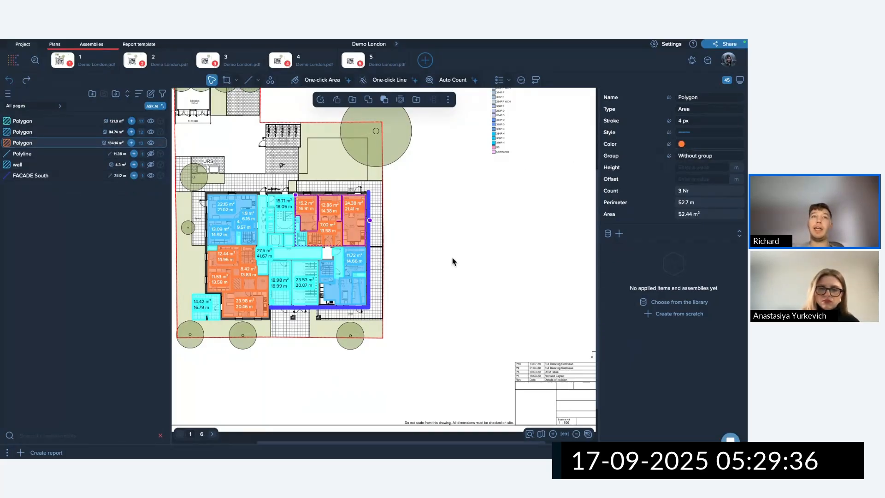
left_click(443, 268)
scroll(371, 290, "up", 3)
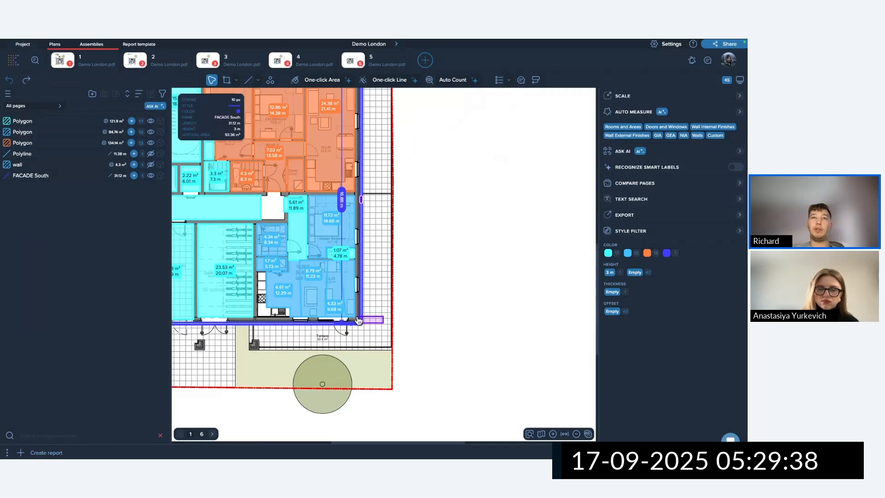
Select the FACADE South line and expand its full set of colour choices.
left_click(342, 277)
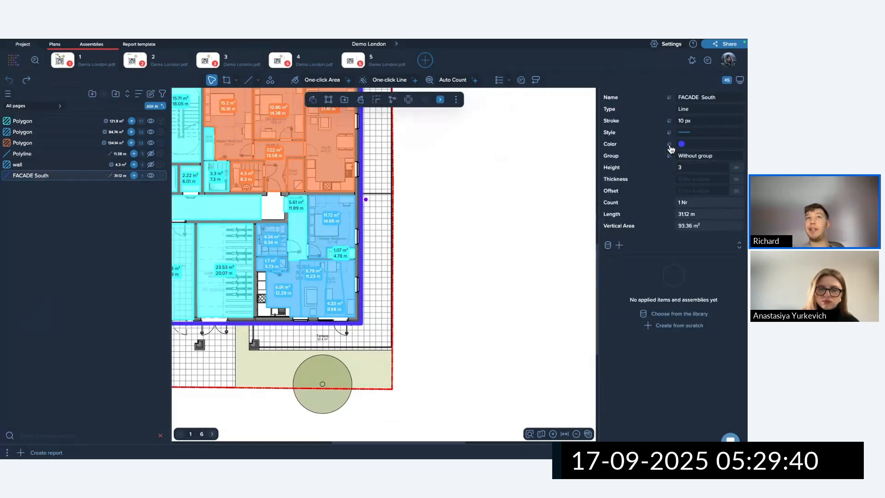
right_click(439, 174)
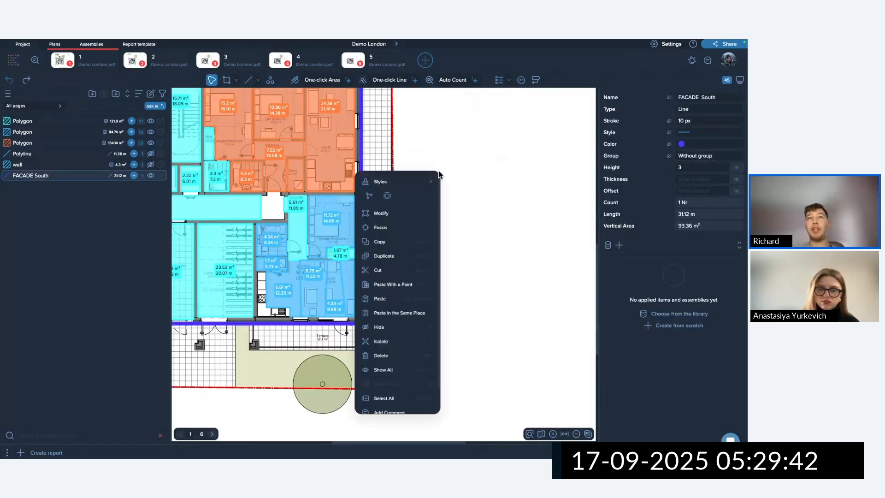
mouse_move(406, 183)
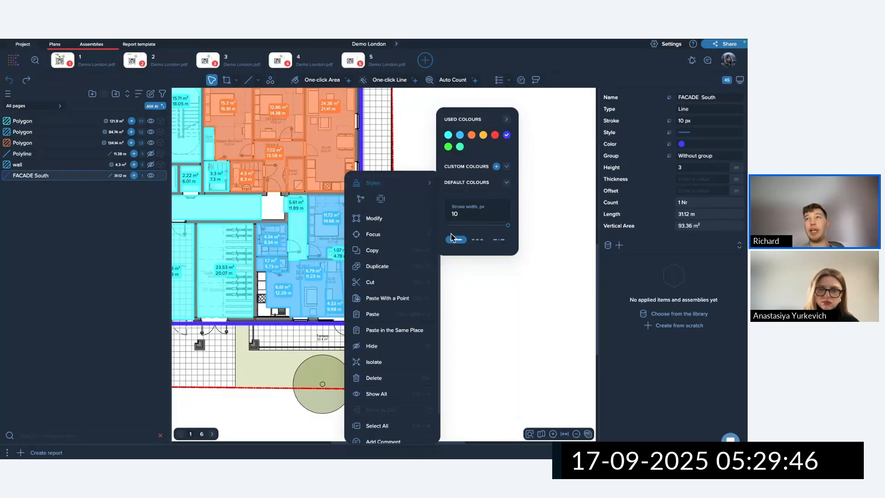
left_click(546, 194)
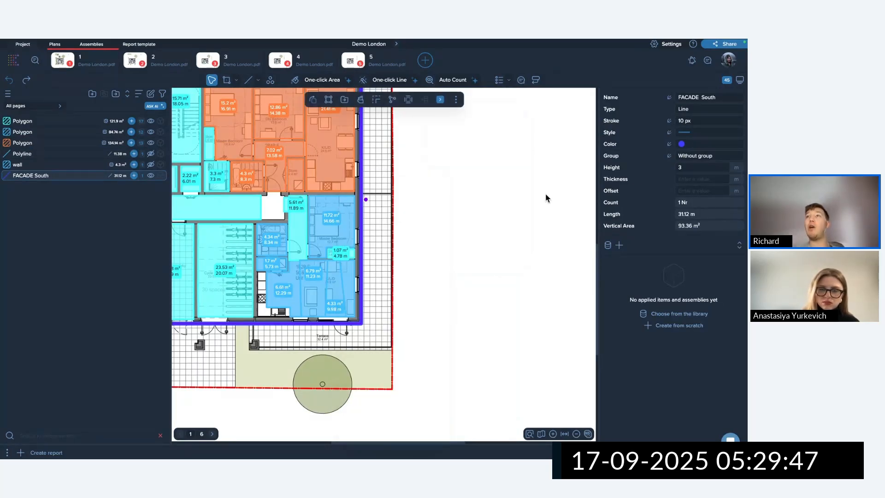
left_click(670, 144)
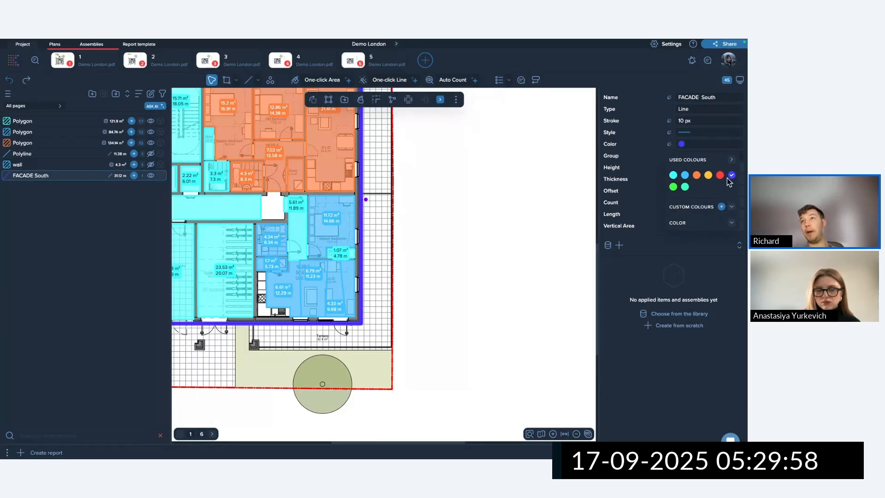
left_click(733, 225)
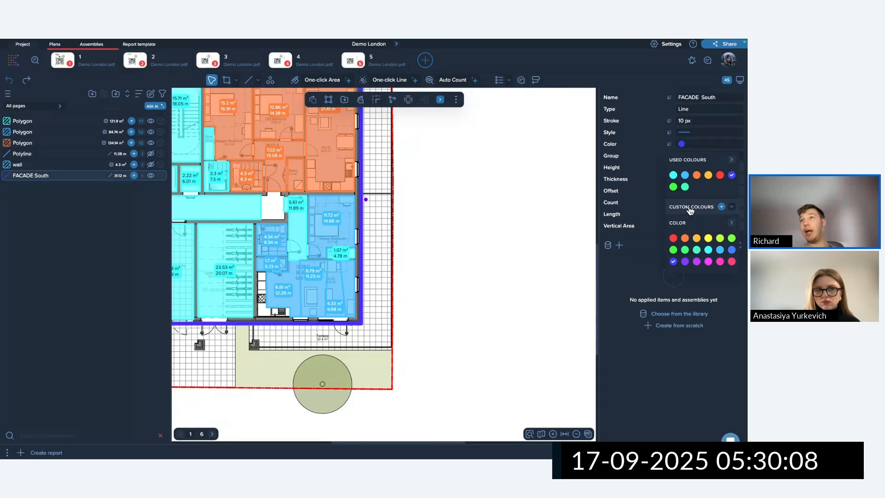
Create a custom dark green (#1E3705) and apply it to the FACADE South line.
left_click(722, 207)
left_click_drag(623, 221, 637, 223)
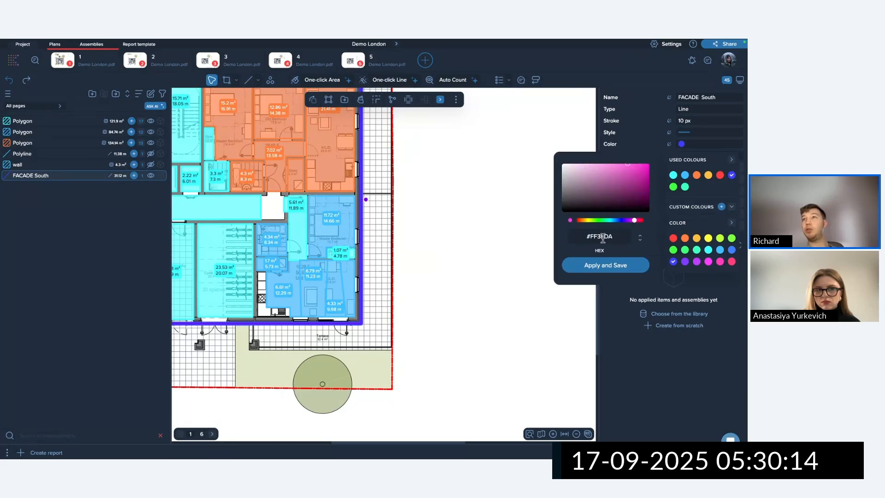
left_click(638, 187)
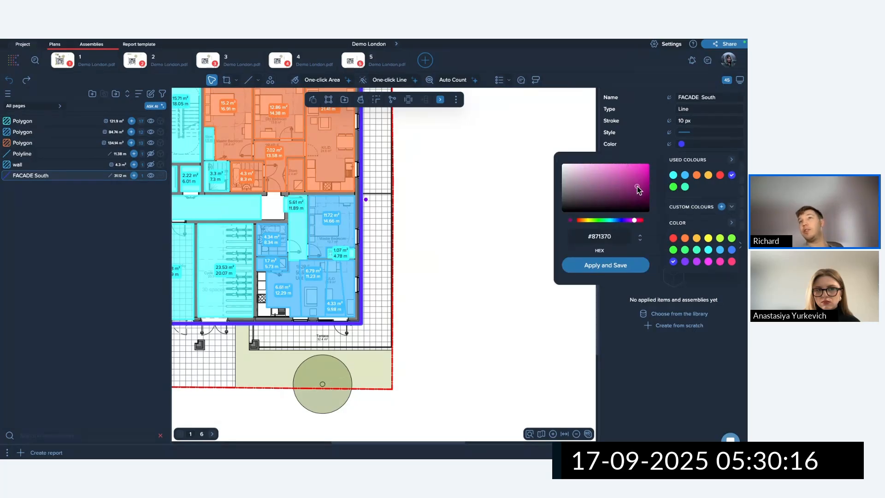
mouse_move(637, 187)
left_mouse_down()
mouse_move(586, 184)
mouse_move(594, 180)
left_mouse_up()
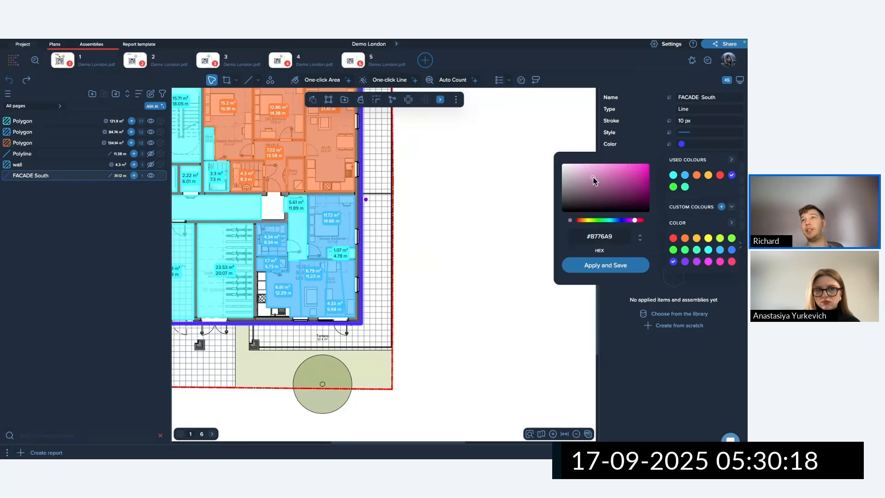
left_click(585, 220)
left_click(594, 219)
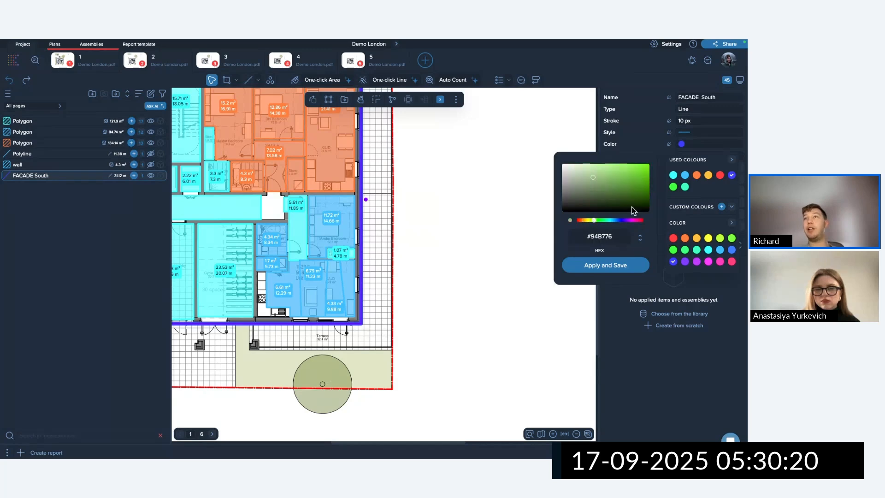
left_click(607, 220)
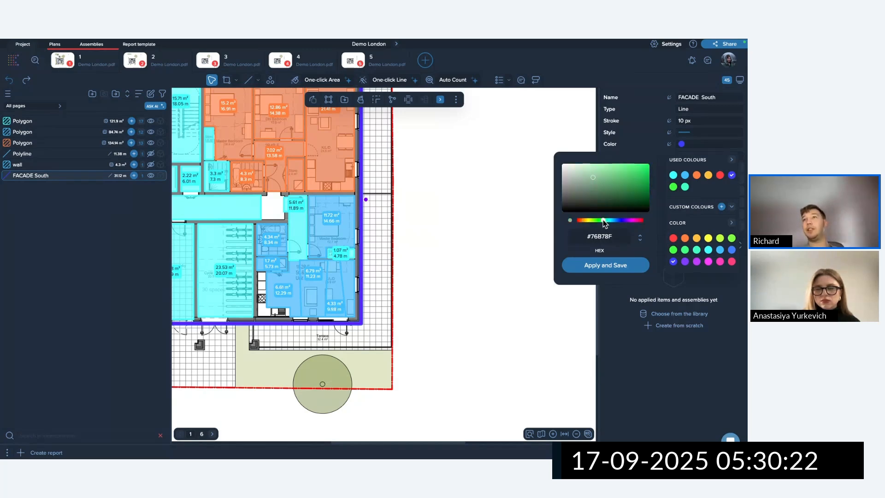
left_click(594, 220)
left_click(641, 202)
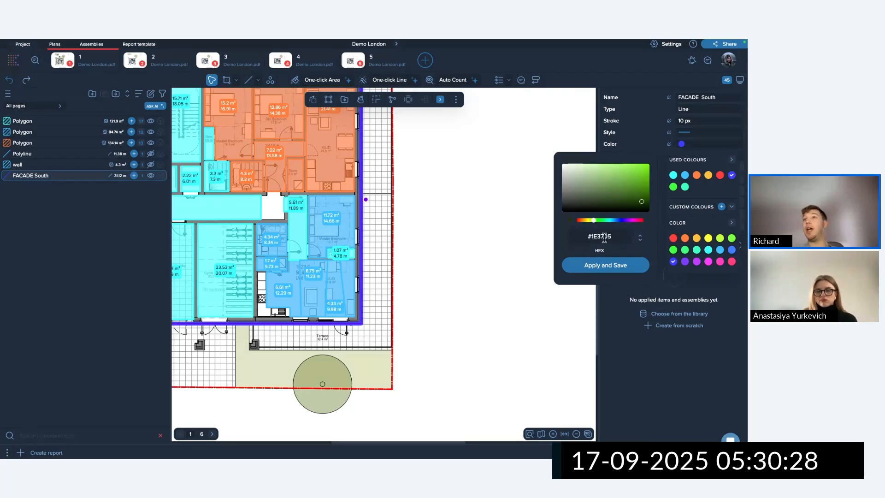
left_click(618, 265)
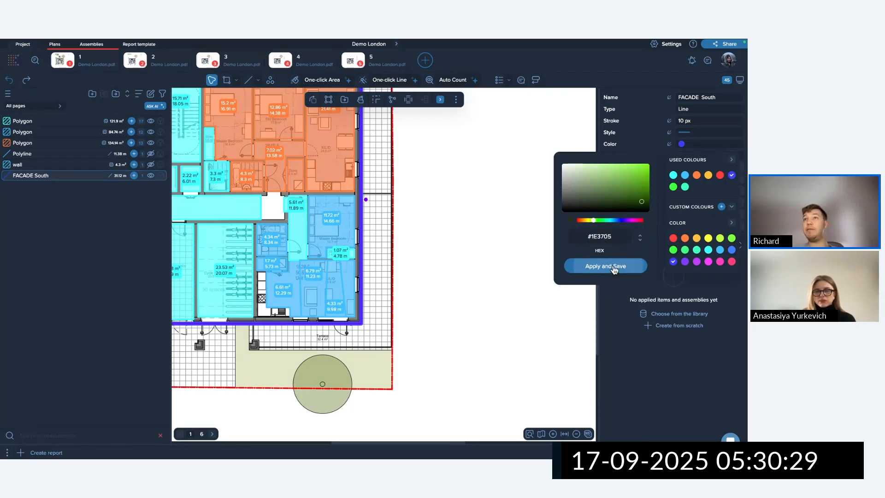
left_click(382, 301)
left_click(380, 317)
scroll(367, 317, "up", 5)
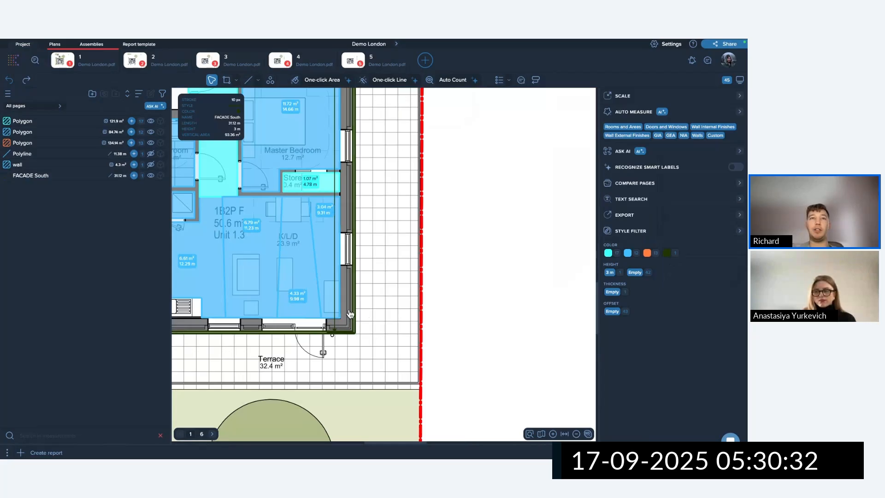
Recolour the FACADE South line black using the saved custom colours.
left_click_drag(353, 307, 377, 328)
left_click(400, 325)
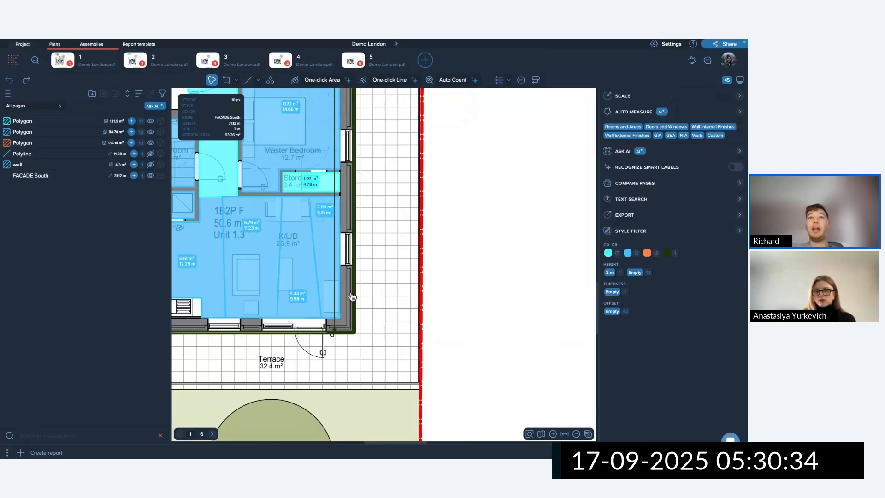
left_click(352, 291)
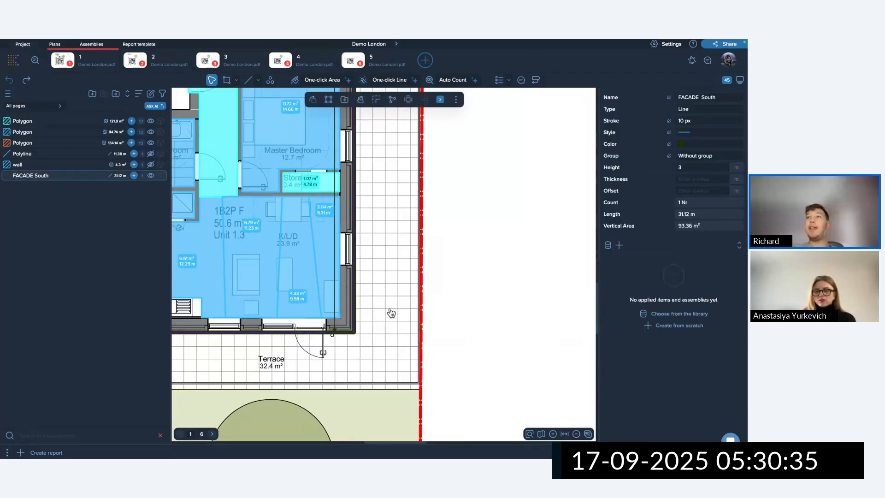
left_click(681, 144)
left_click(691, 209)
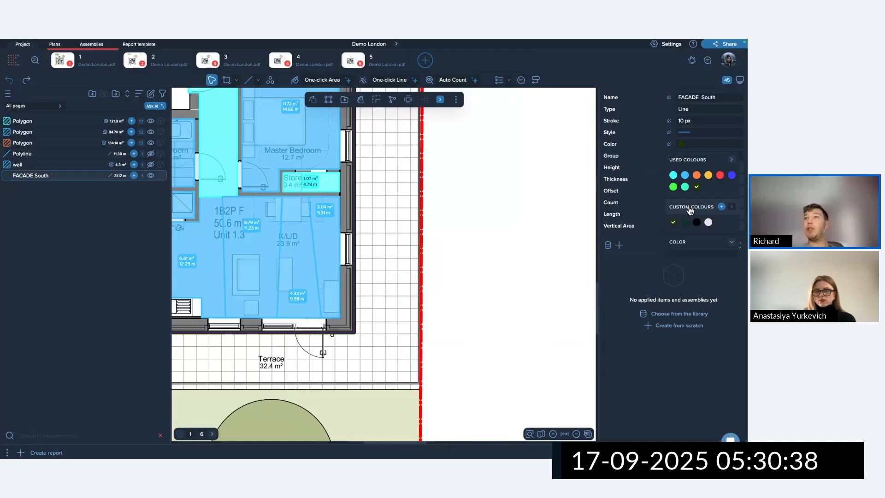
right_click(674, 225)
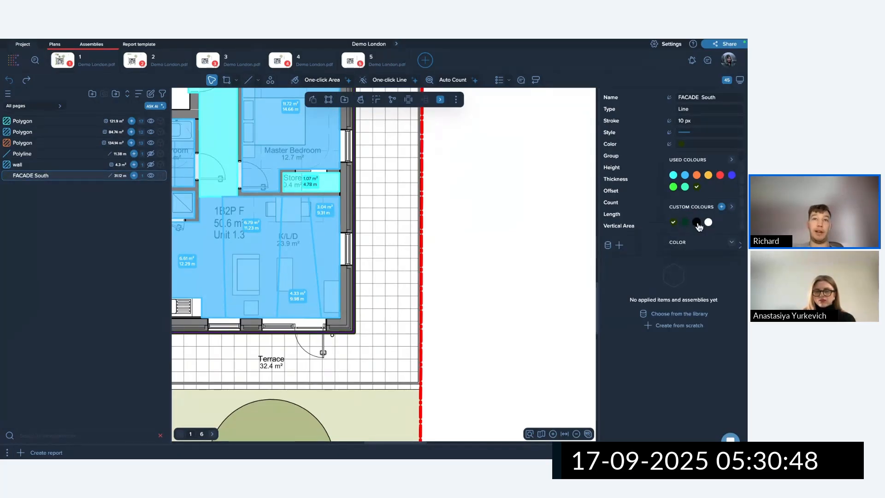
left_click(696, 222)
left_click(374, 285)
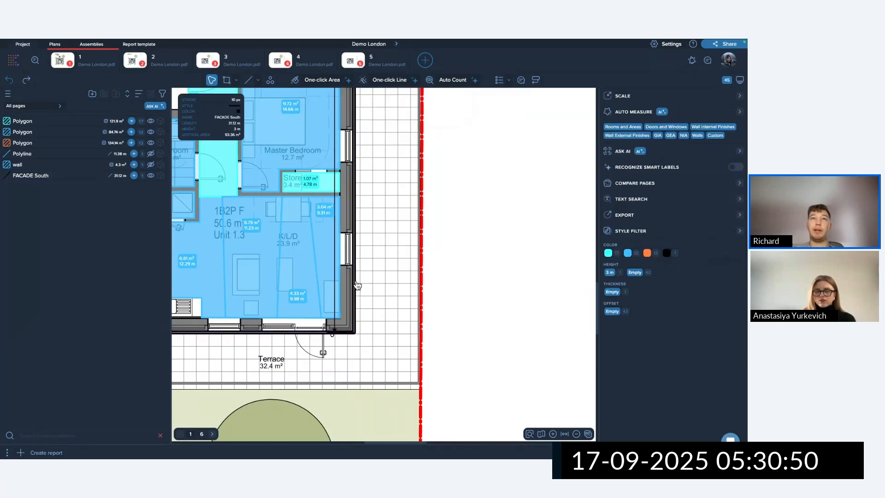
Change the FACADE South line's colour to white.
left_click_drag(346, 273, 370, 290)
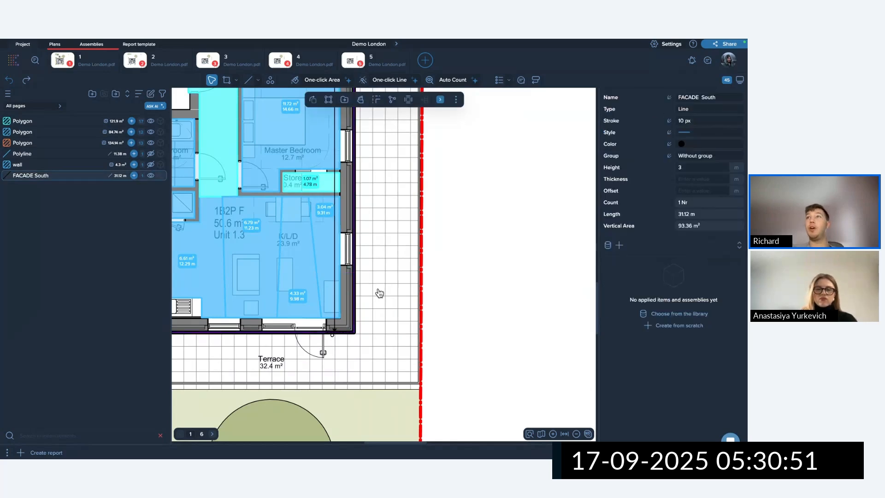
left_click(681, 144)
left_click(712, 209)
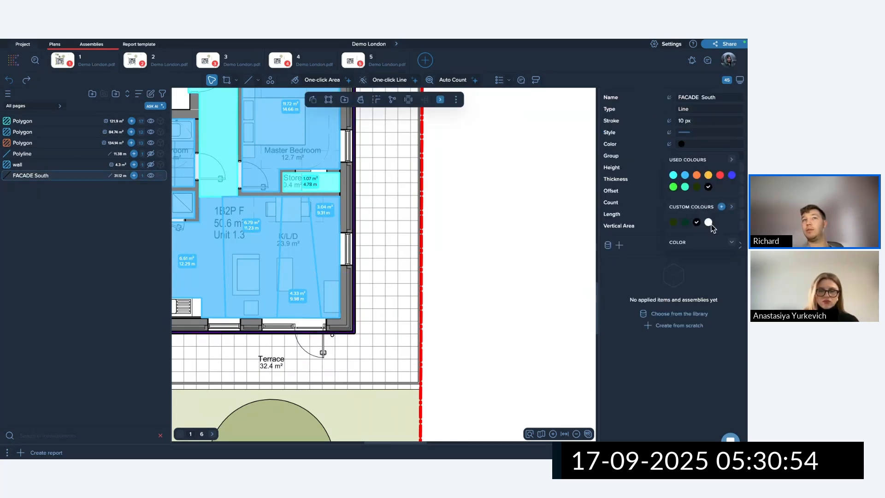
left_click(710, 223)
left_click(374, 258)
Select the FACADE South line and delete it.
left_click_drag(347, 255, 372, 275)
left_click(375, 278)
scroll(348, 271, "up", 5)
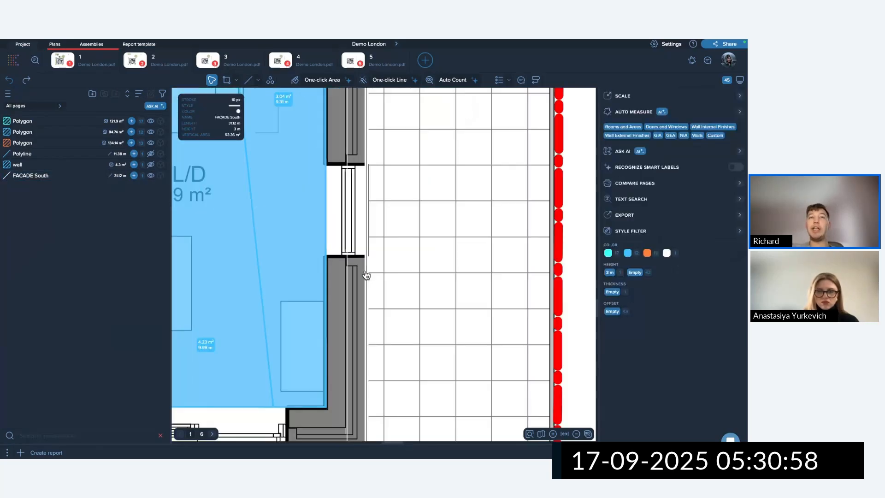
scroll(384, 279, "down", 4)
left_click(387, 289)
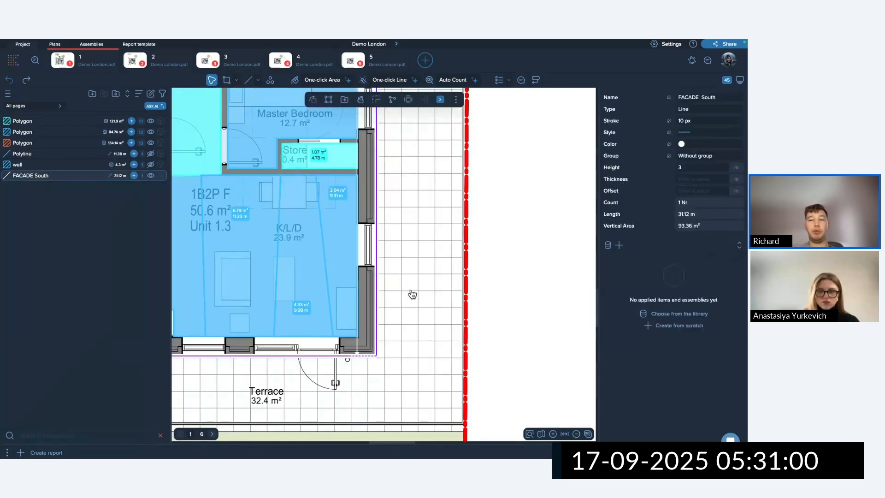
key("Delete")
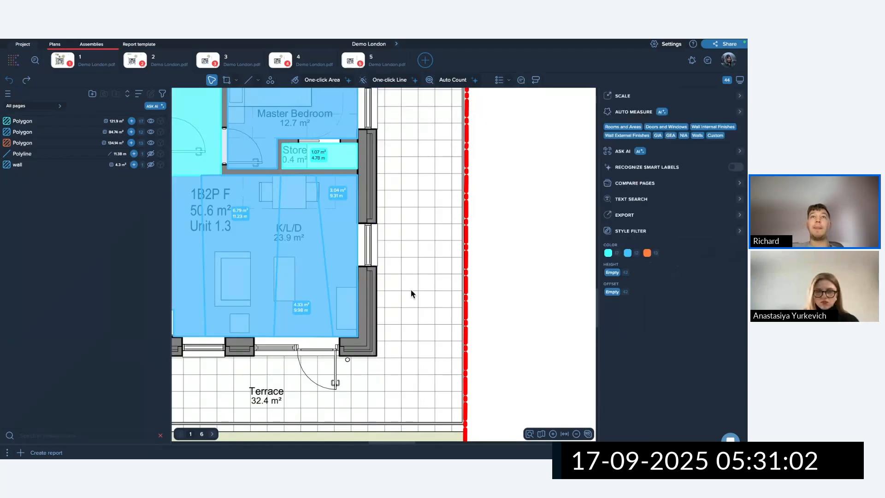
scroll(417, 279, "down", 3)
Delete the nine blue room areas of the lower-right unit.
scroll(416, 278, "down", 1)
left_click(393, 274)
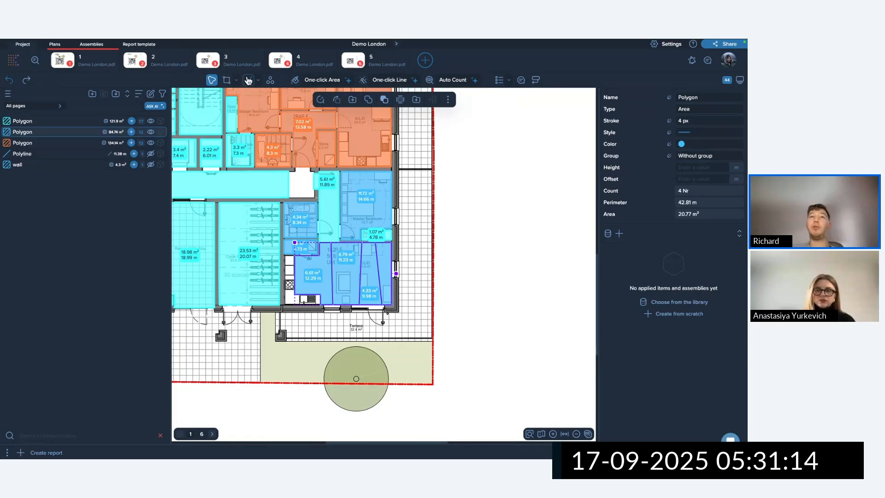
left_click(439, 188)
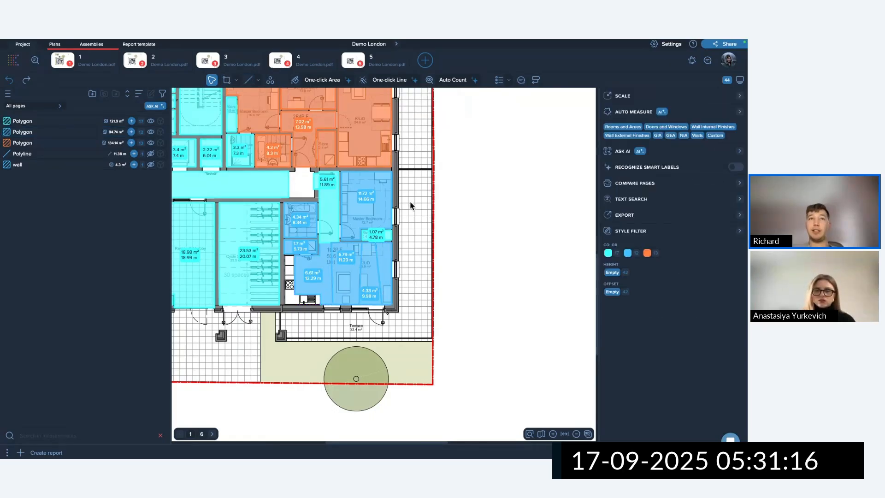
left_click_drag(431, 304, 284, 170)
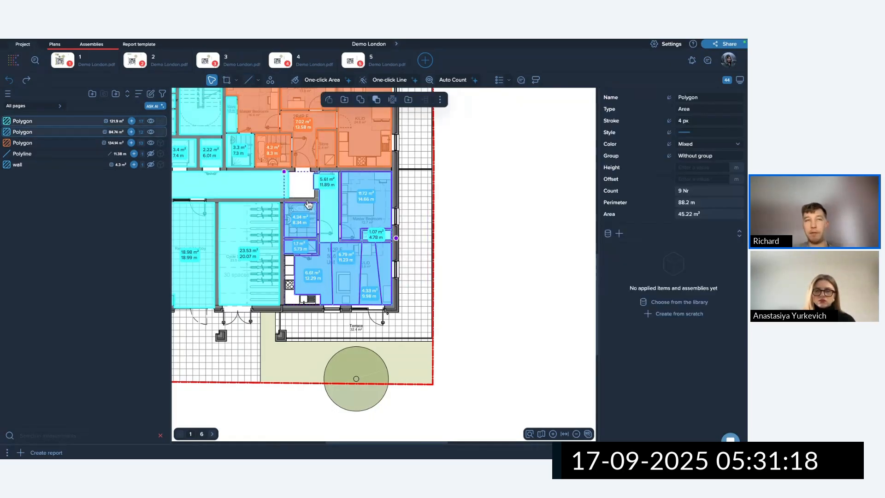
key("Delete")
left_click(340, 277)
scroll(368, 259, "down", 3)
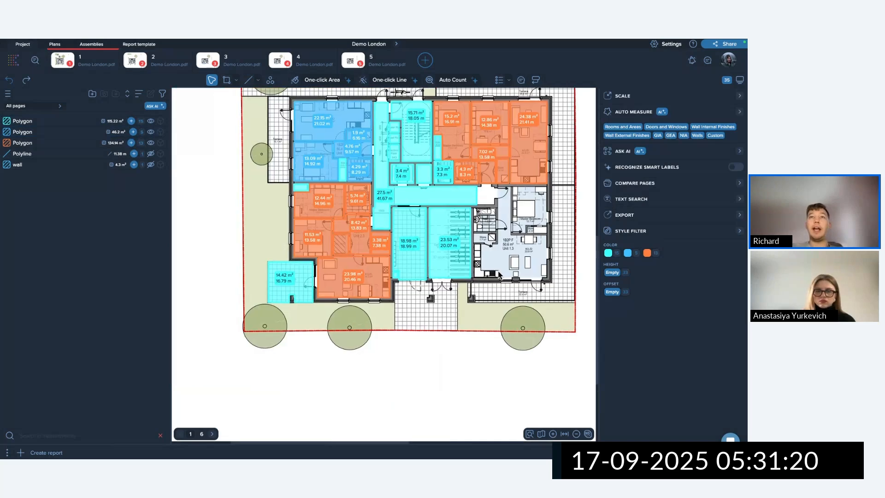
scroll(434, 255, "up", 5)
scroll(503, 250, "down", 4)
Hide the blue and orange Polygon groups and select all remaining cyan areas.
middle_click_drag(505, 250, 422, 319)
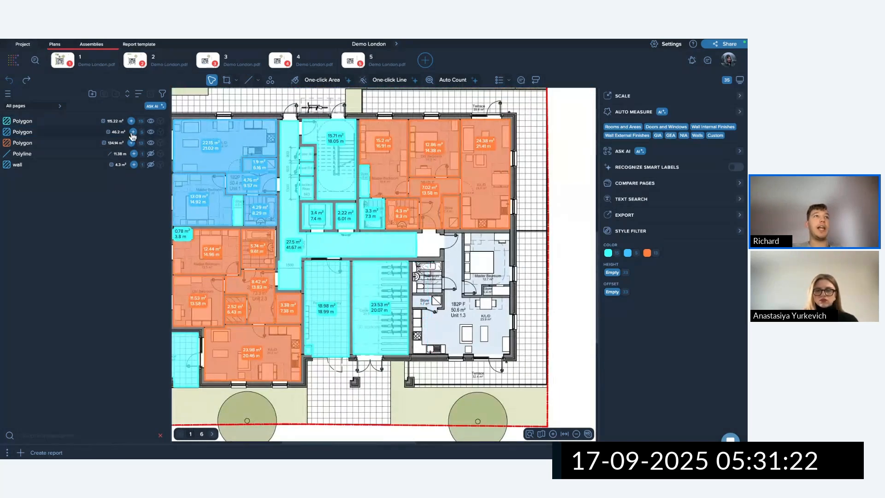
left_click(152, 122, "alt")
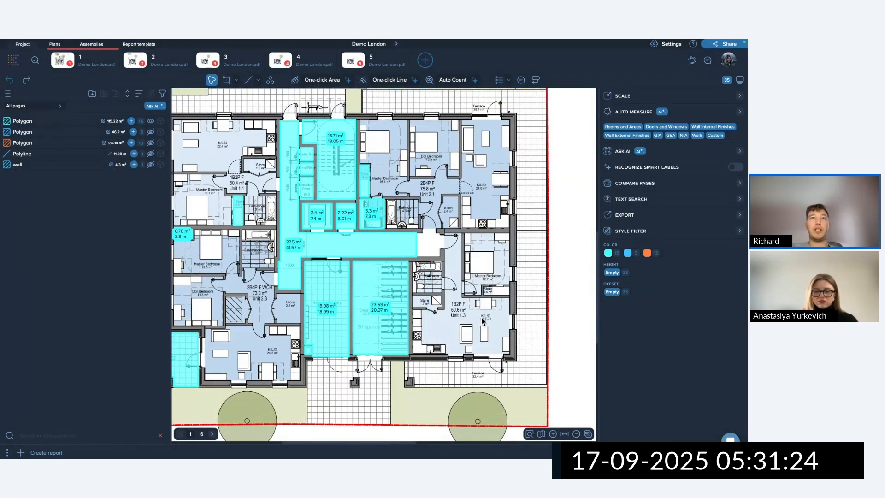
scroll(432, 292, "down", 4)
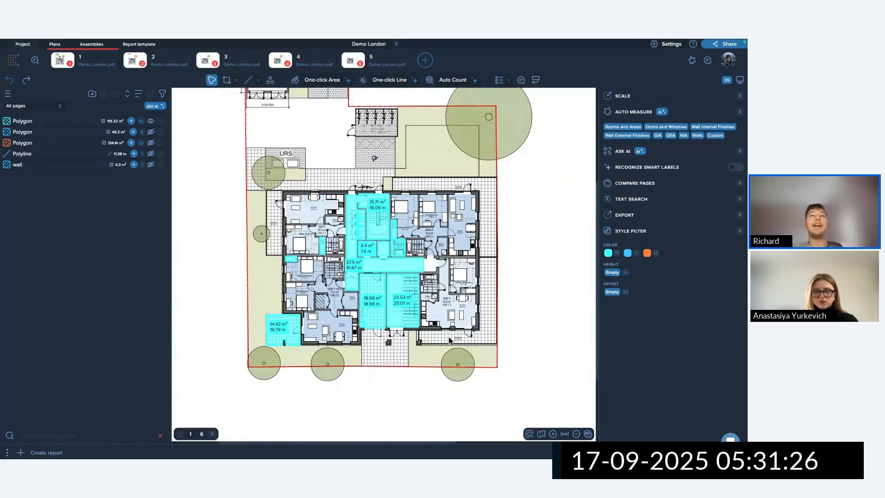
left_click_drag(469, 367, 251, 164)
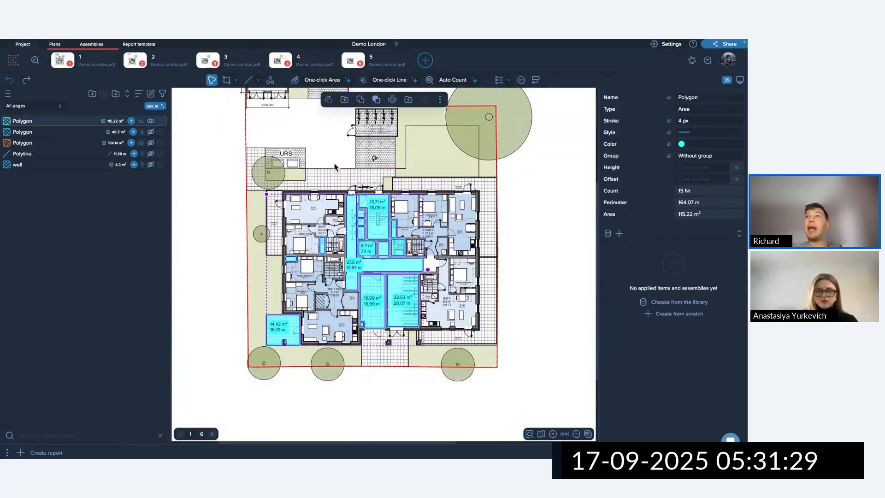
Set the cyan areas' height to 3 m and view them in 3D.
left_click(690, 168)
type("3")
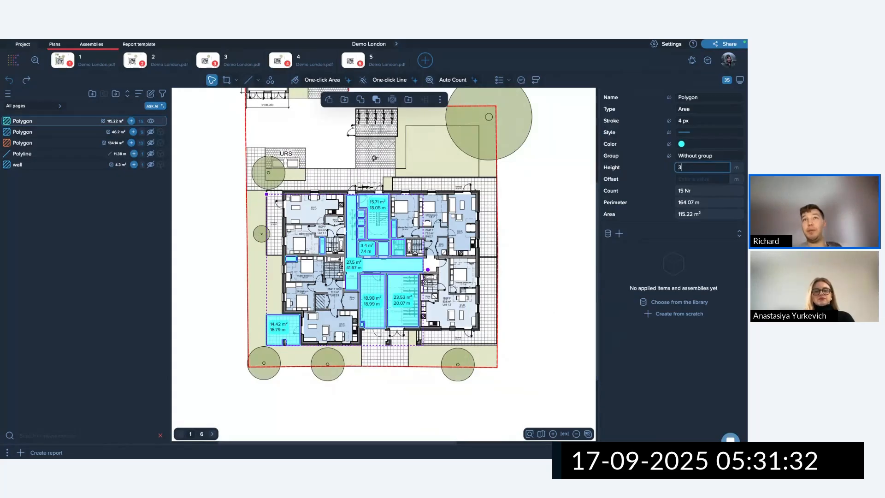
key("Return")
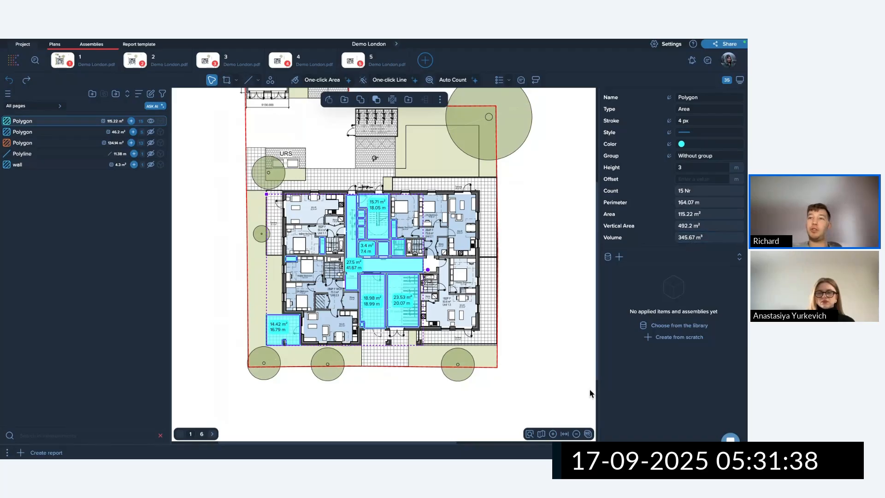
left_click(588, 433)
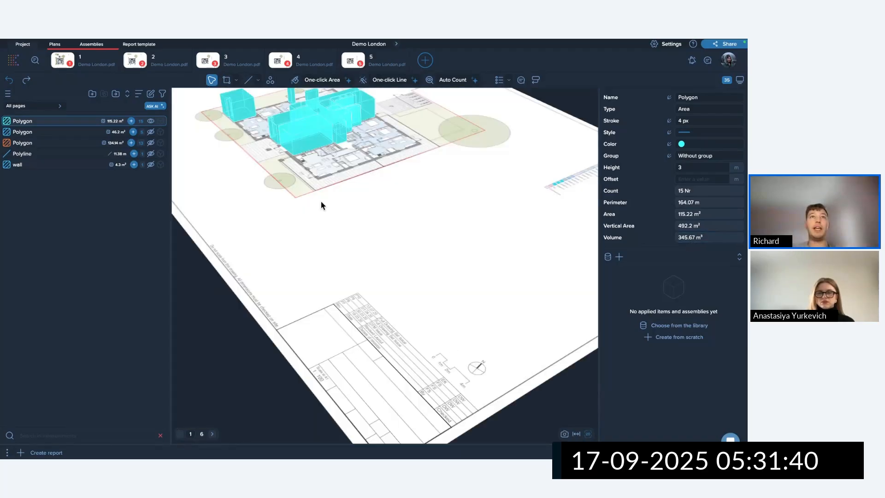
middle_click_drag(322, 204, 396, 336)
scroll(364, 309, "up", 4)
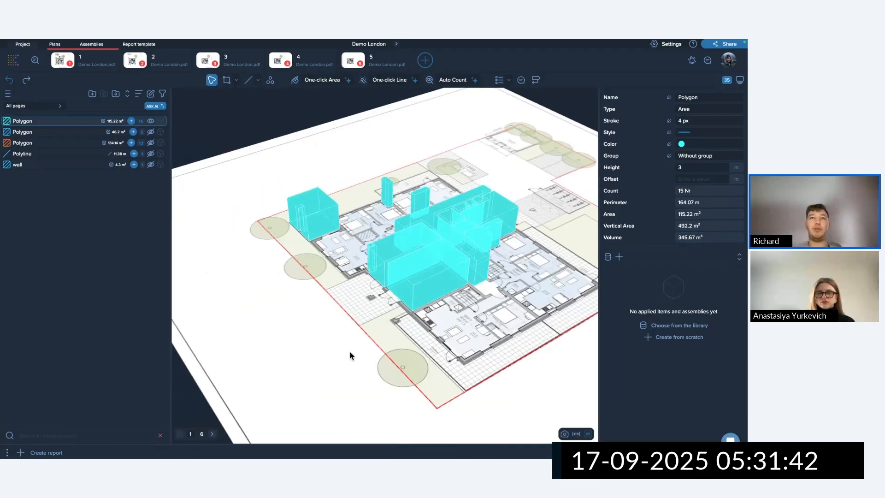
left_click_drag(350, 352, 375, 366)
scroll(375, 368, "down", 2)
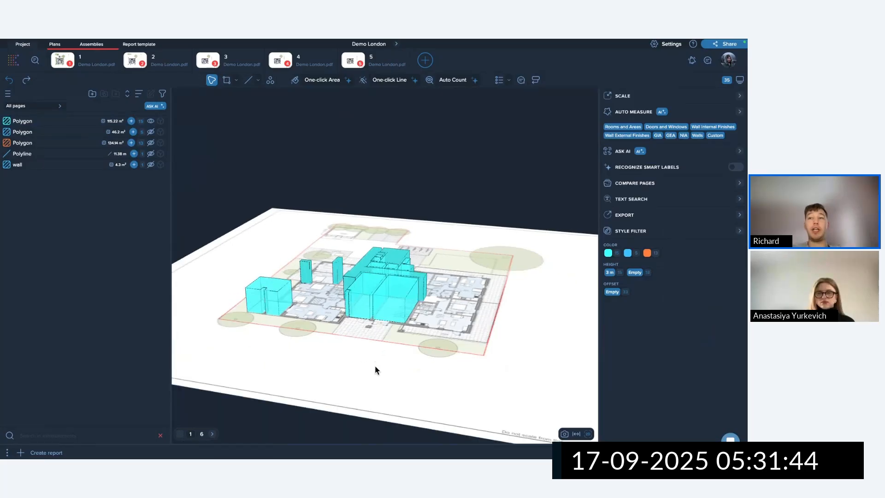
Give the first cyan Polygon group a 3 m offset and view it side-on.
left_click(54, 123)
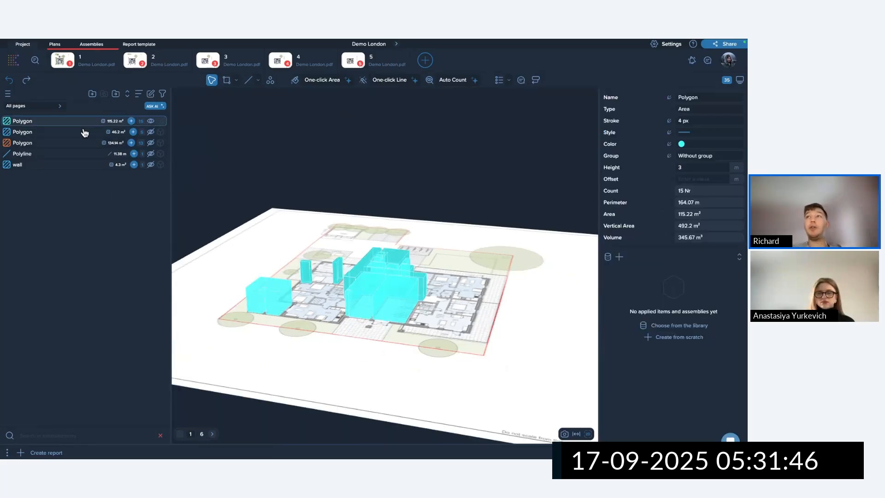
left_click(676, 167)
type("3")
left_click(687, 179)
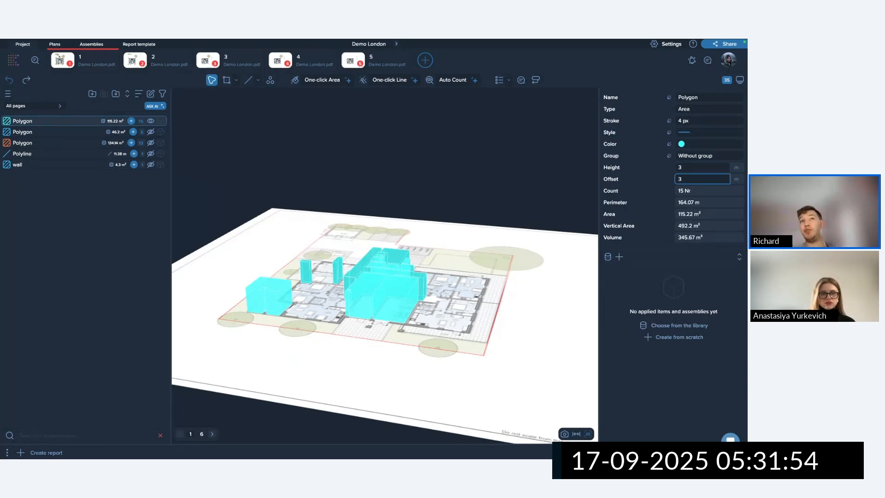
key("Return")
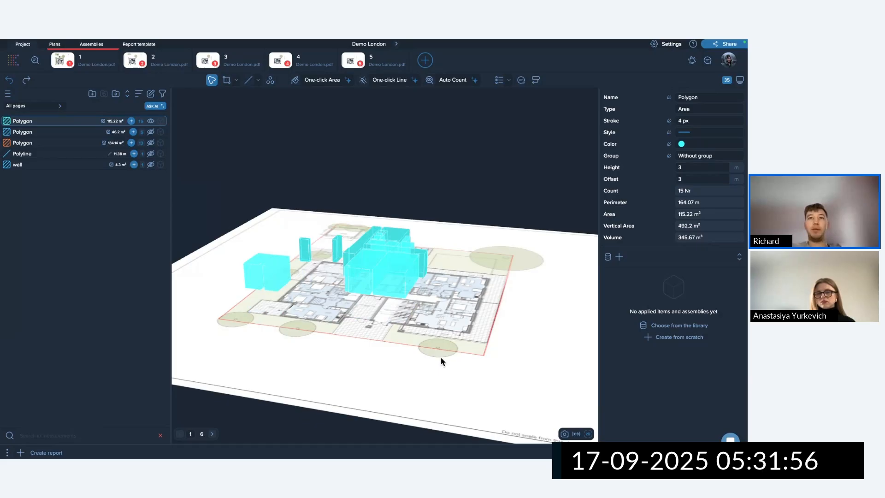
left_click_drag(440, 357, 461, 276)
Set the cyan Polygon group's height to 0.3 m and return to the 2D plan.
left_click(399, 291)
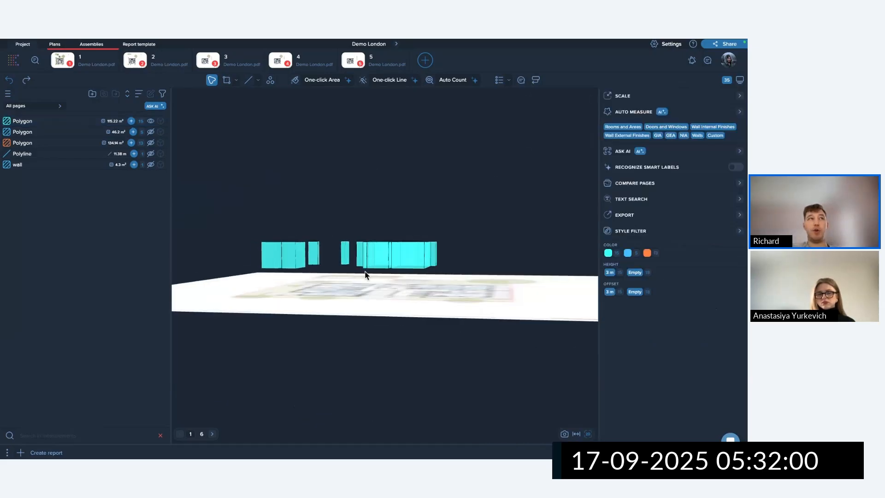
left_click(56, 123)
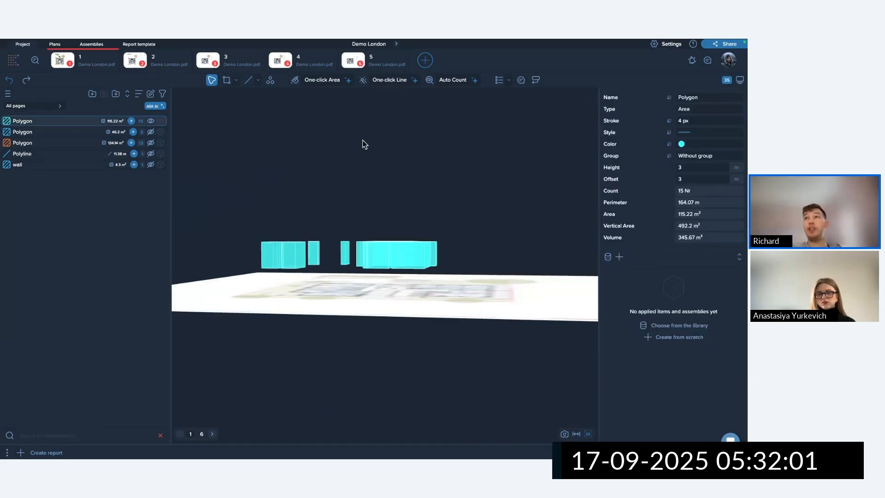
left_click(695, 168)
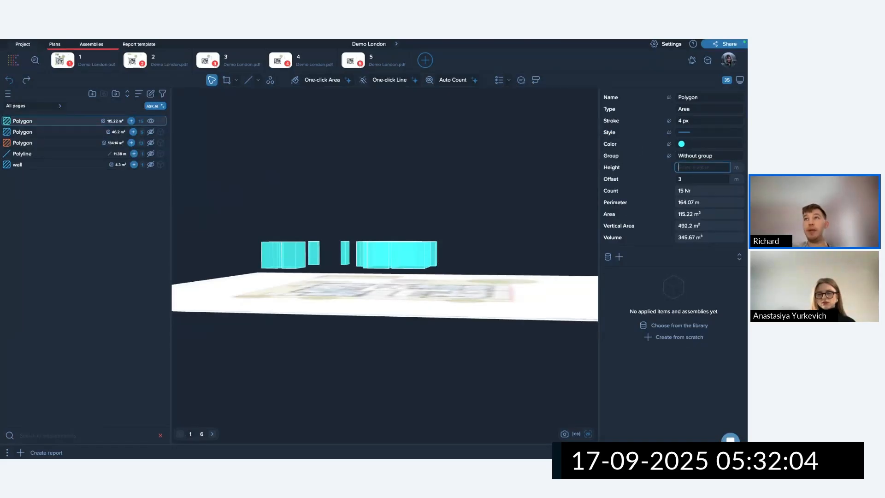
type("0.3")
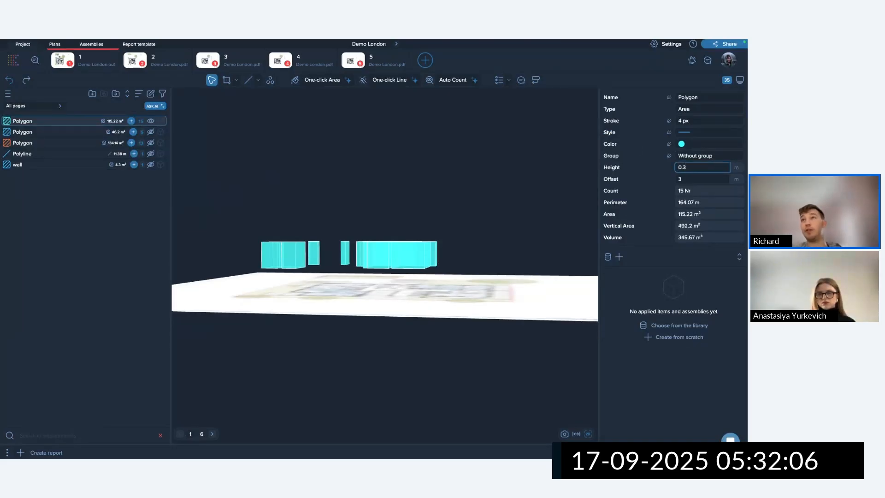
key("Return")
left_click_drag(417, 297, 395, 322)
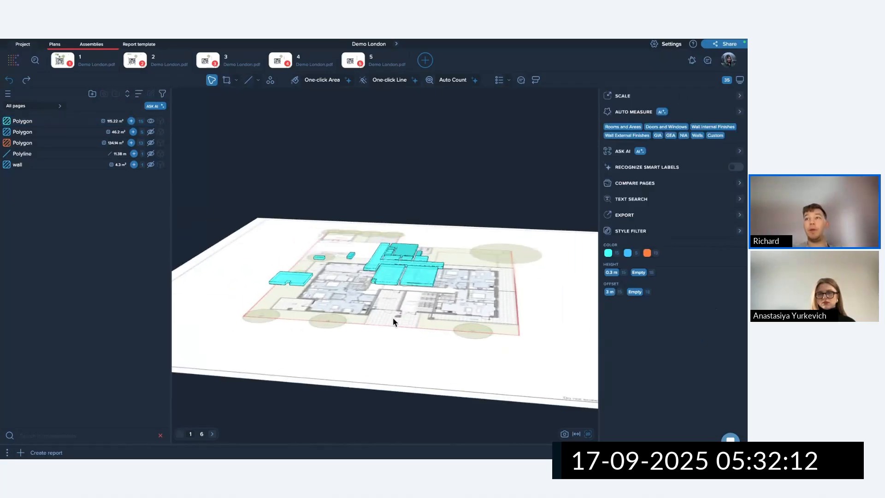
left_click(588, 434)
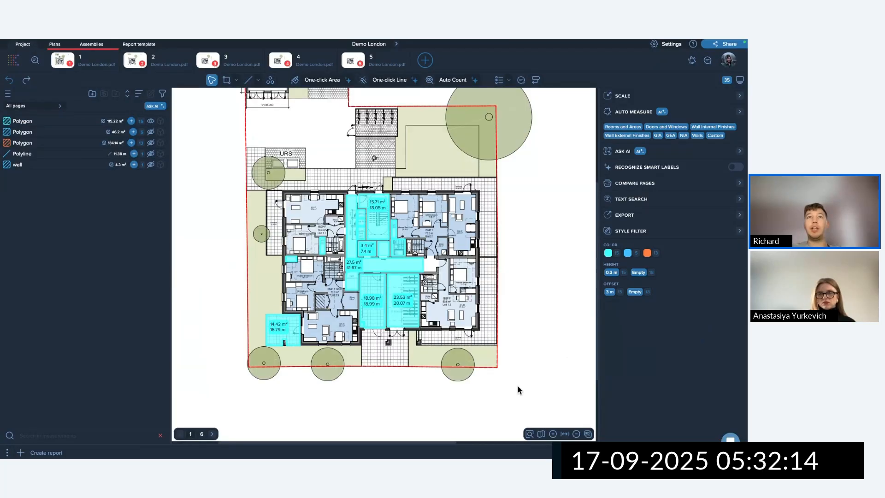
Select all cyan polygons and clear their 3 m offset.
left_click_drag(336, 175, 425, 265)
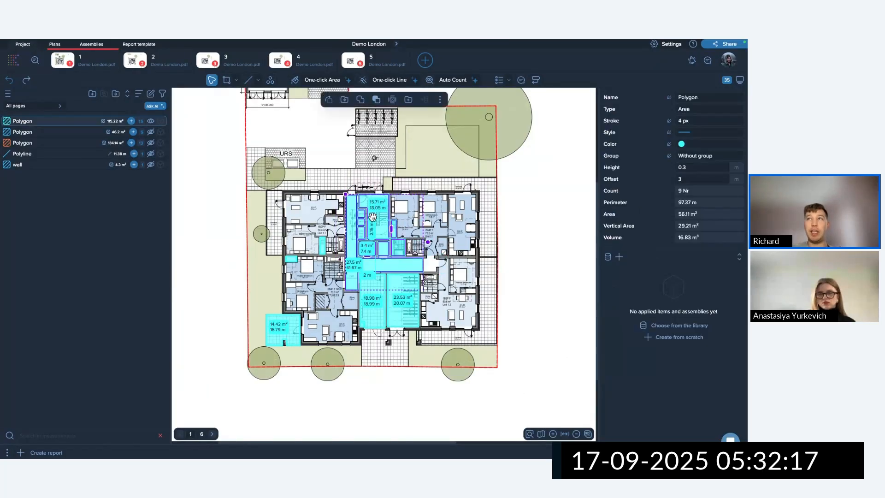
left_click(685, 180)
double_click(684, 181)
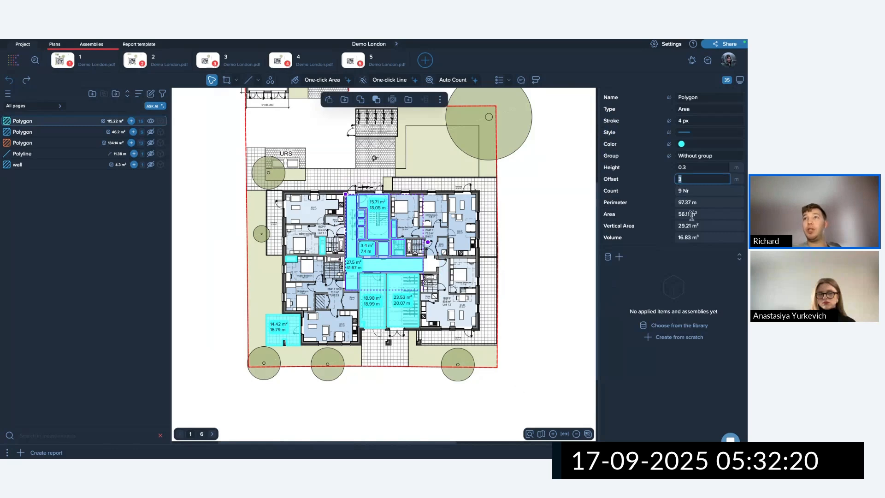
left_click(557, 310)
mouse_move(518, 386)
left_mouse_down()
mouse_move(461, 361)
mouse_move(232, 168)
left_mouse_up()
left_click_drag(700, 180, 652, 177)
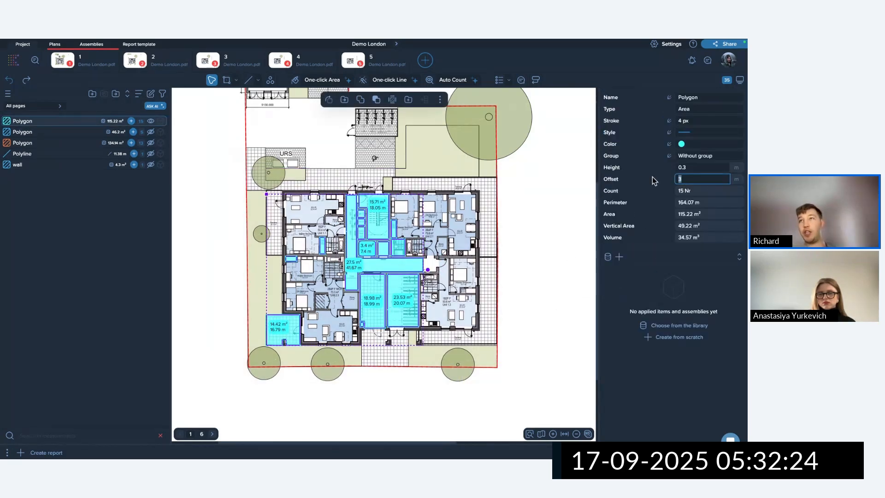
key("BackSpace")
Show the blue and orange Polygon groups and inspect the colours of the selected rooms.
left_click(534, 254)
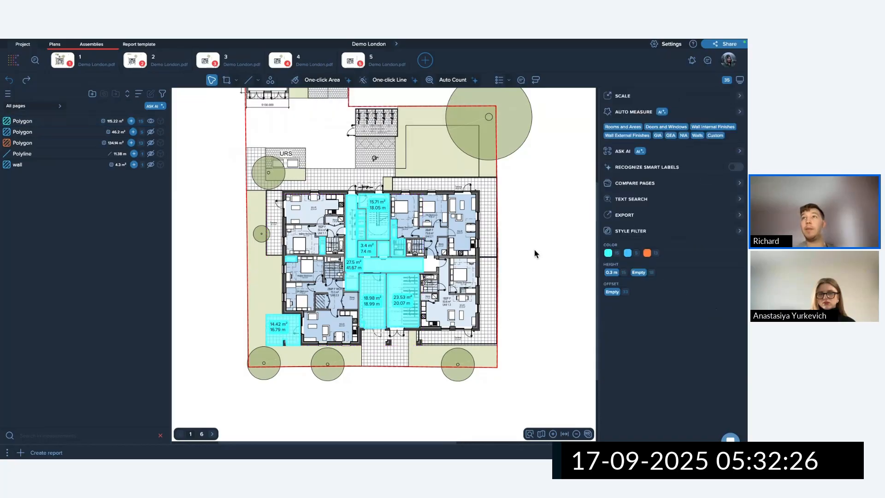
left_click(150, 132)
left_click(151, 144)
left_click_drag(207, 145, 509, 375)
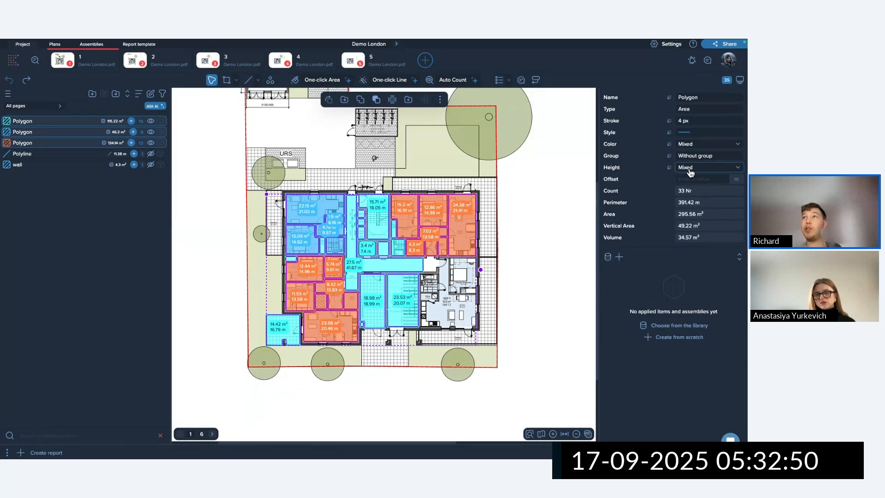
left_click(700, 145)
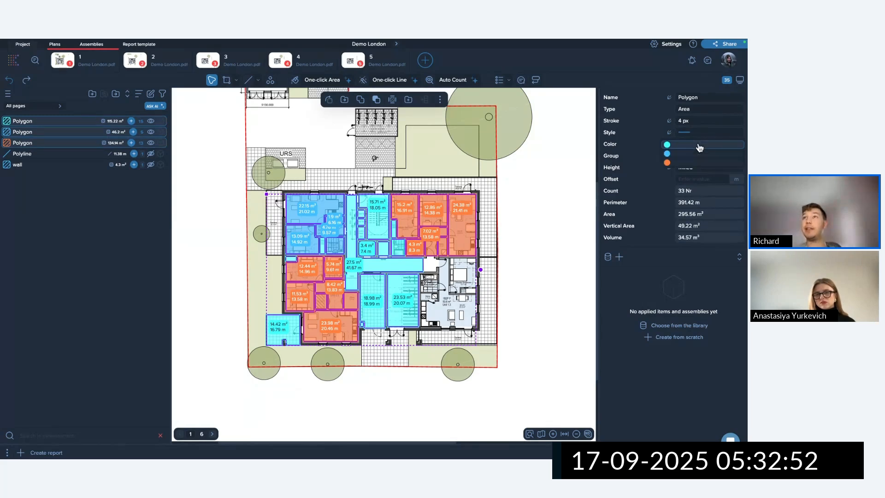
left_click(679, 165)
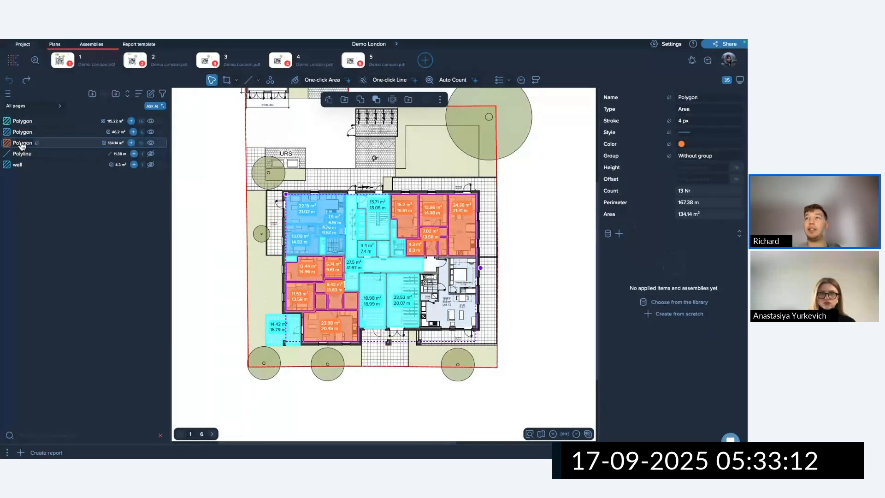
Clear the mixed heights of all room polygons and set them to 0.3 m.
left_click(426, 143)
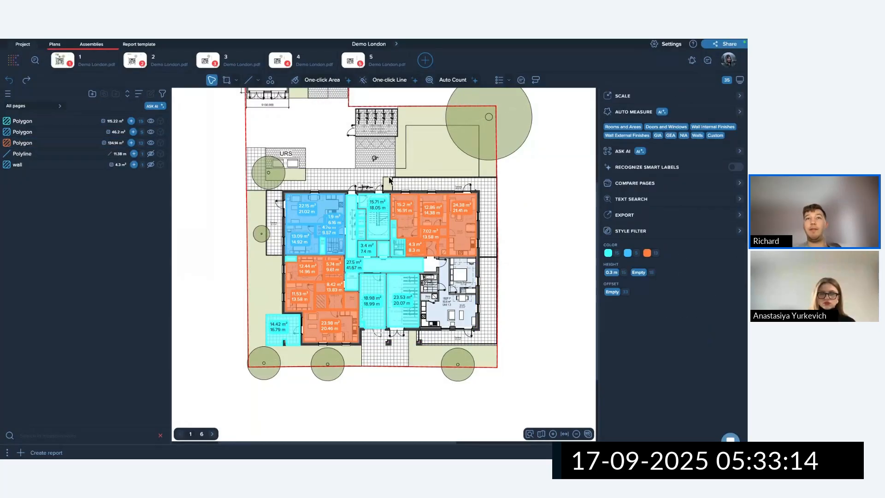
left_click_drag(233, 162, 502, 381)
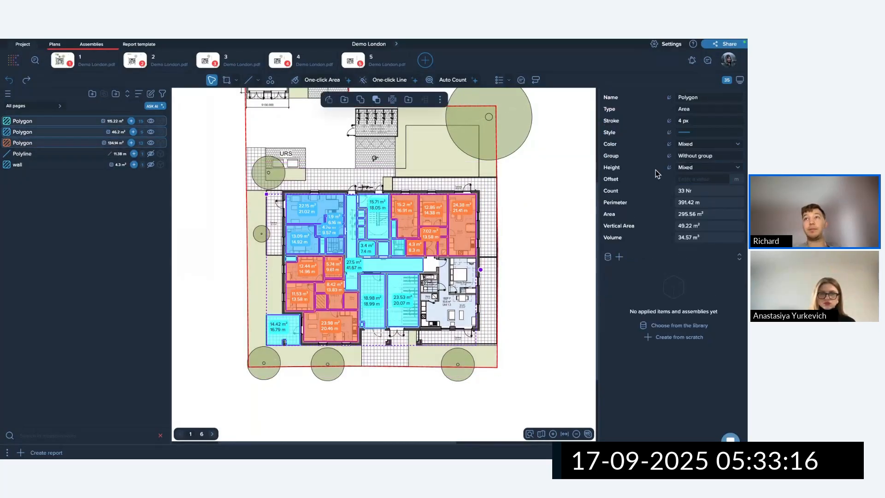
left_click(699, 169)
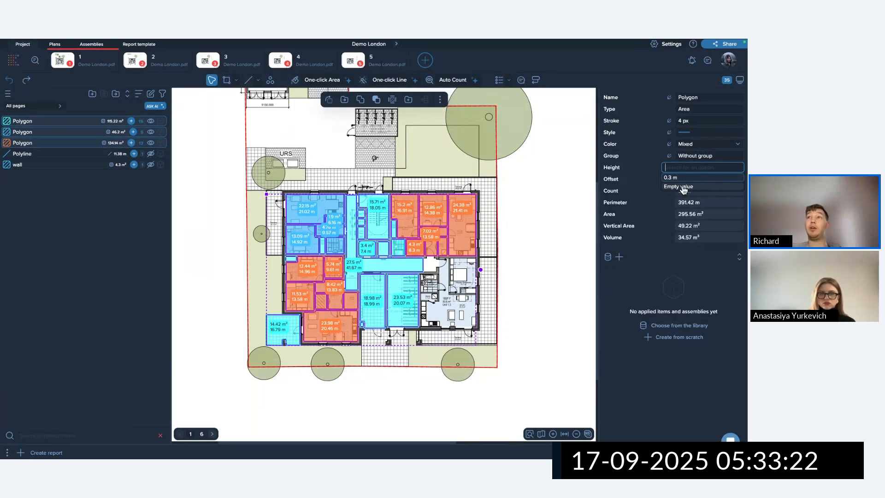
left_click(683, 188)
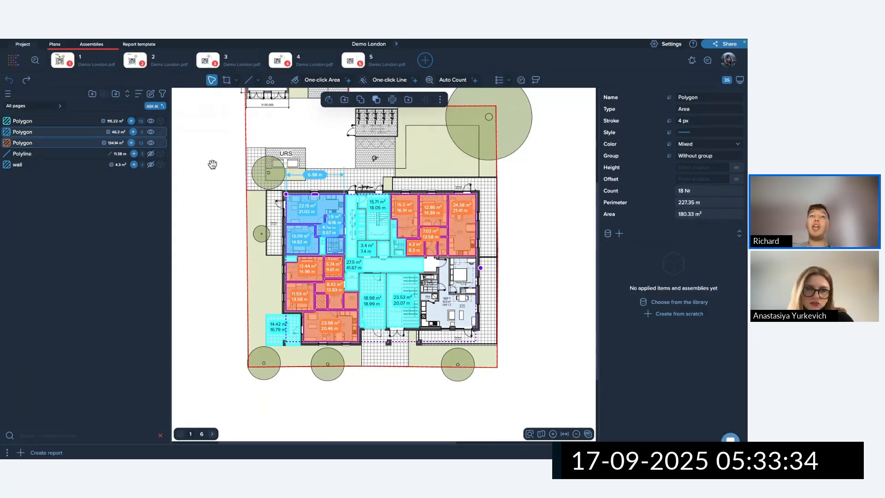
left_click_drag(214, 163, 493, 410)
left_click(697, 168)
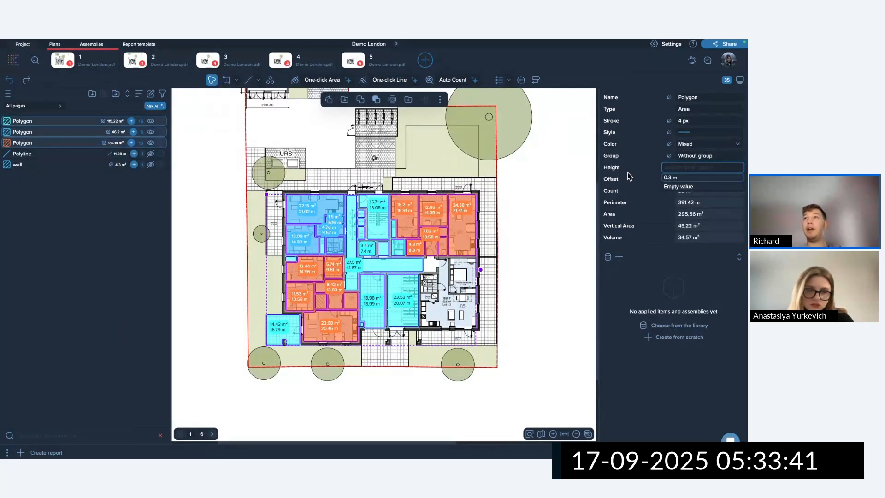
left_click(682, 187)
left_click(684, 167)
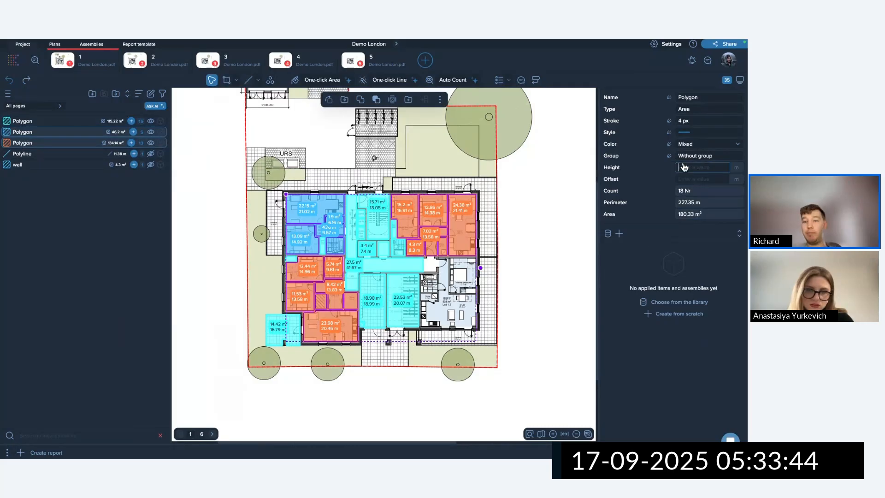
type("0.3")
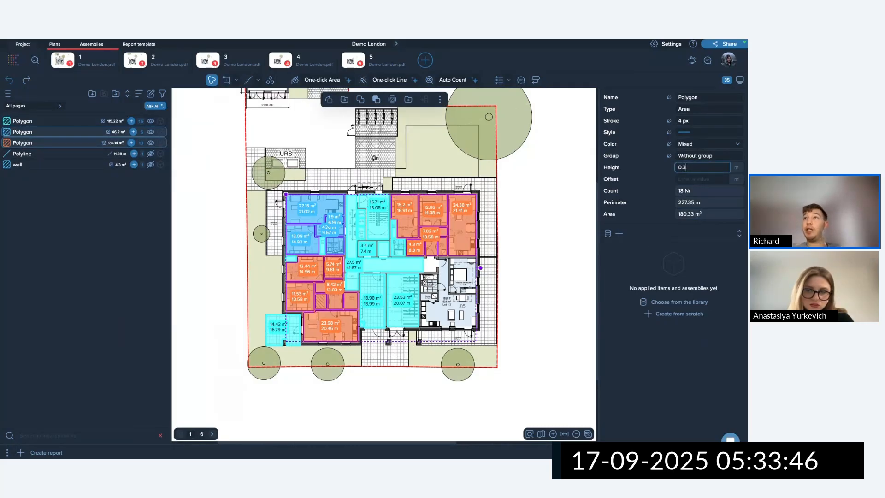
key("Return")
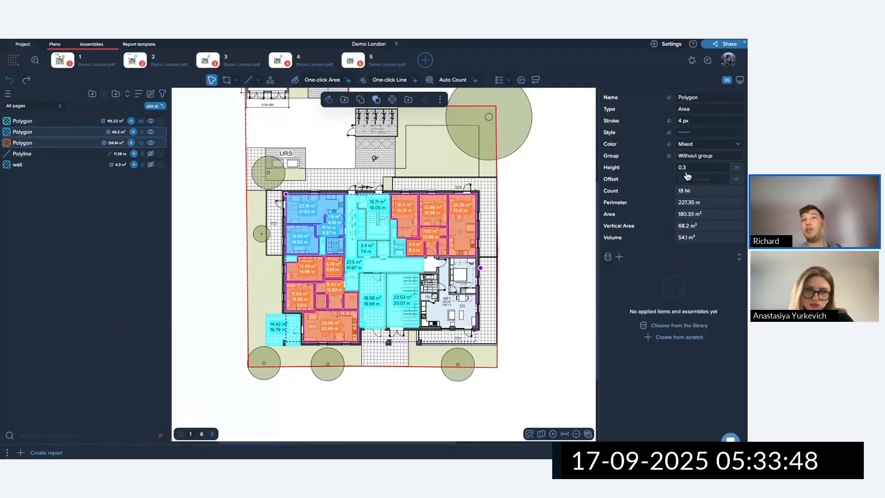
Set the blue 46.2 m² Polygon group's height to 0.5 m.
left_click(541, 250)
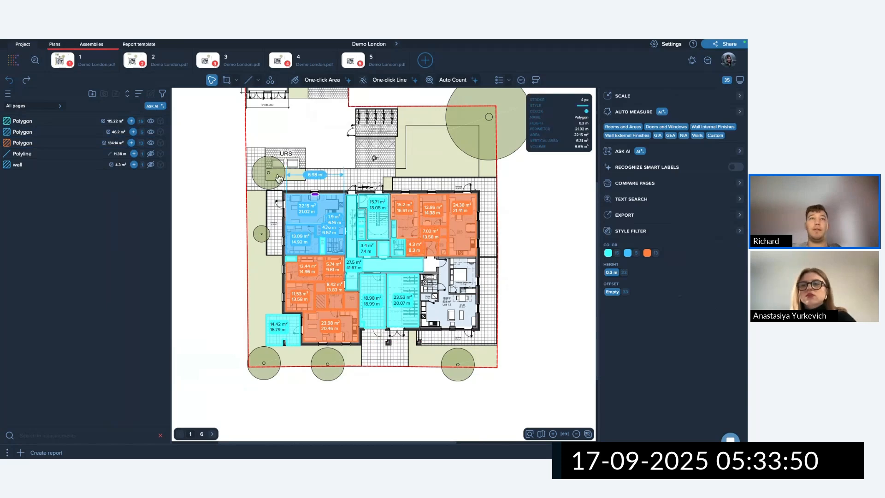
left_click_drag(244, 172, 507, 392)
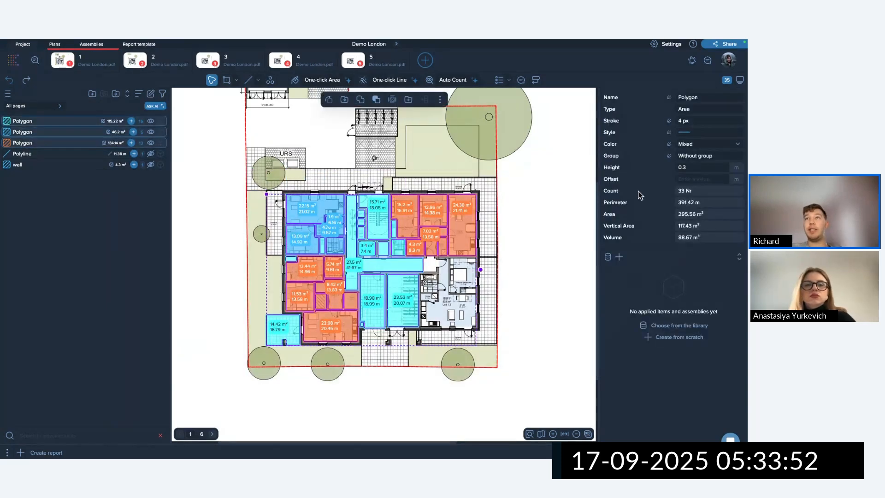
left_click(573, 300)
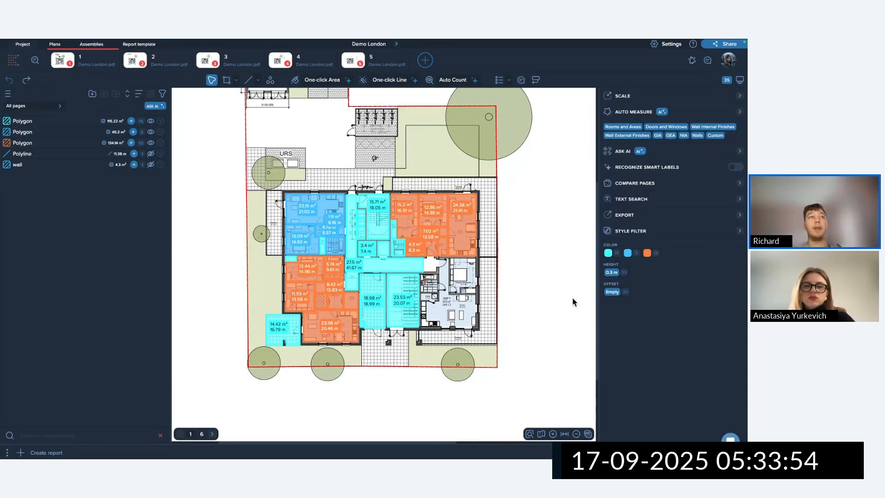
left_click(42, 135)
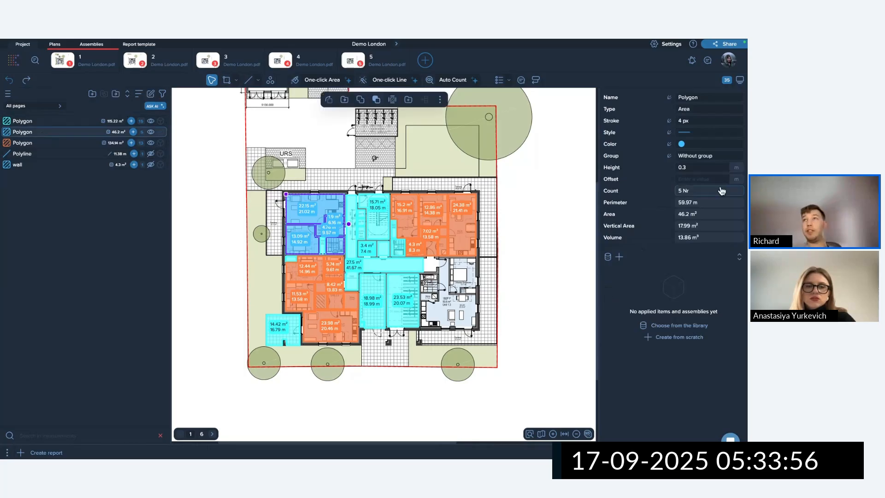
left_click(694, 171)
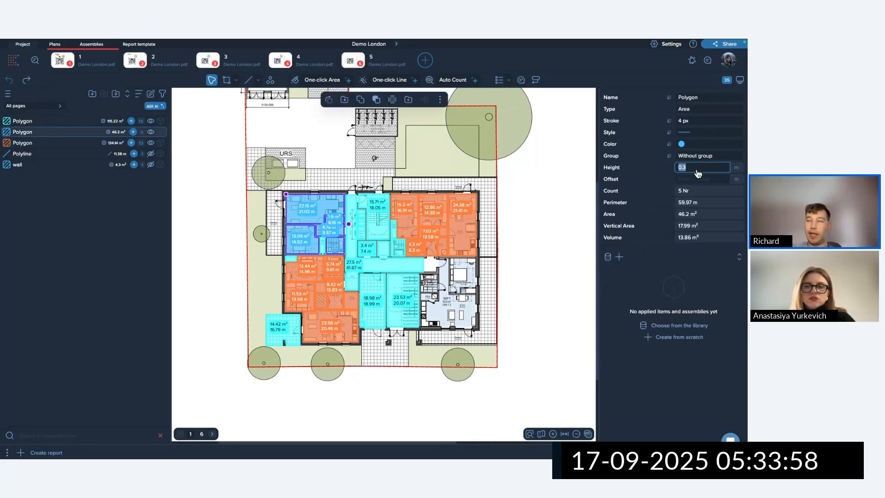
key("BackSpace")
key("BackSpace")
key("BackSpace")
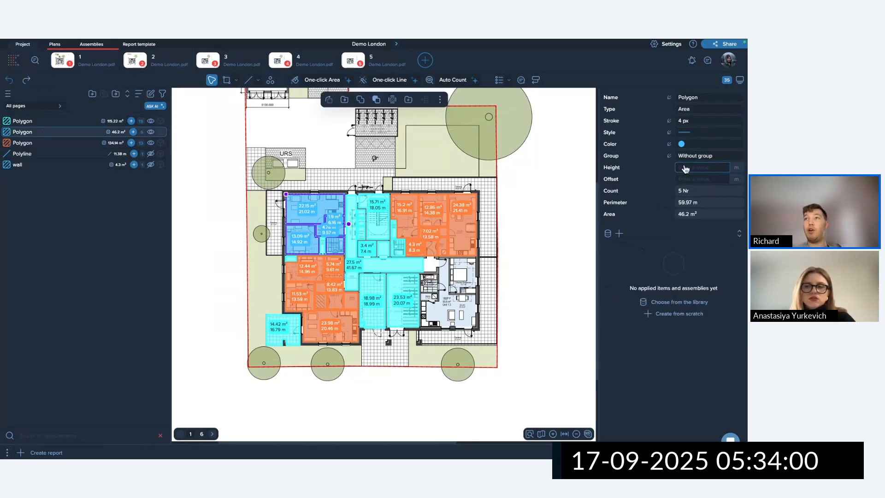
type("0.5")
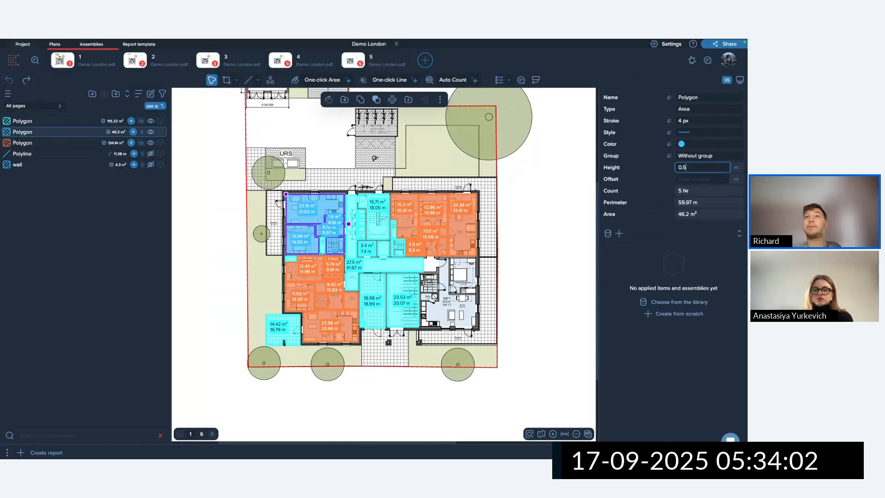
key("Return")
left_click(522, 192)
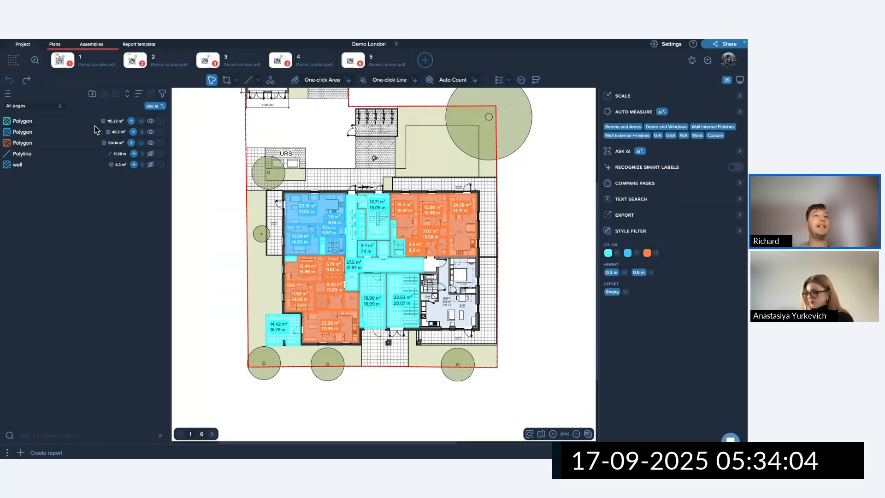
Replace the mixed 0.3/0.5 m heights of all 33 room polygons with 0.4 m.
left_click_drag(195, 139, 471, 384)
left_click(696, 168)
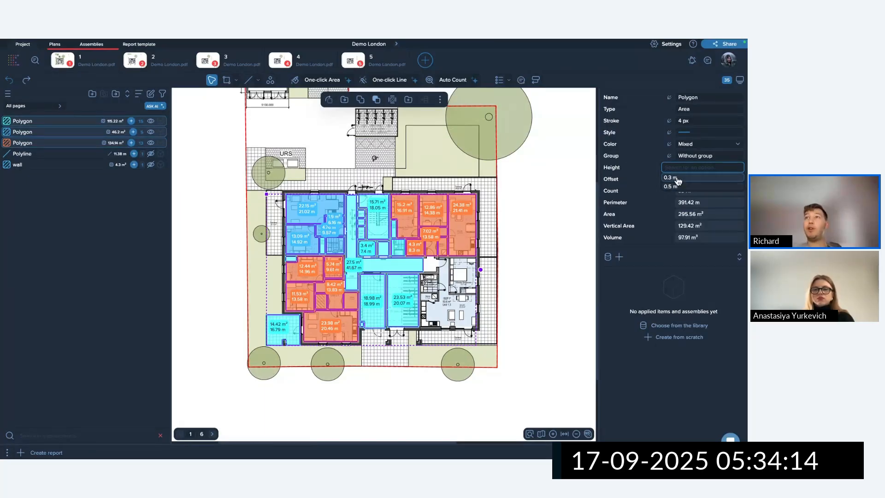
left_click(639, 176)
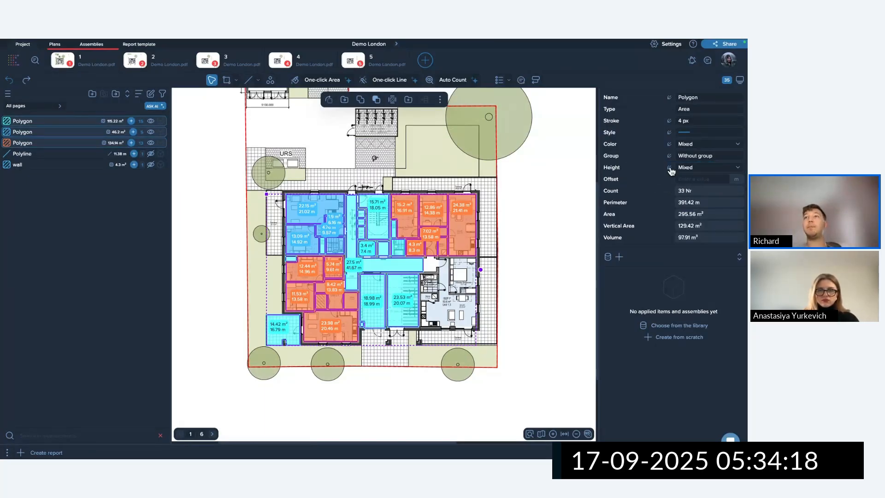
left_click(675, 184)
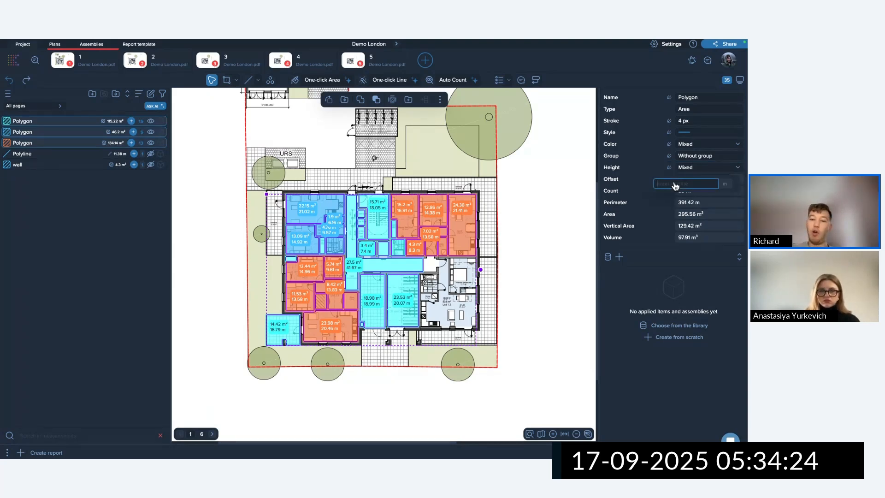
type(".3")
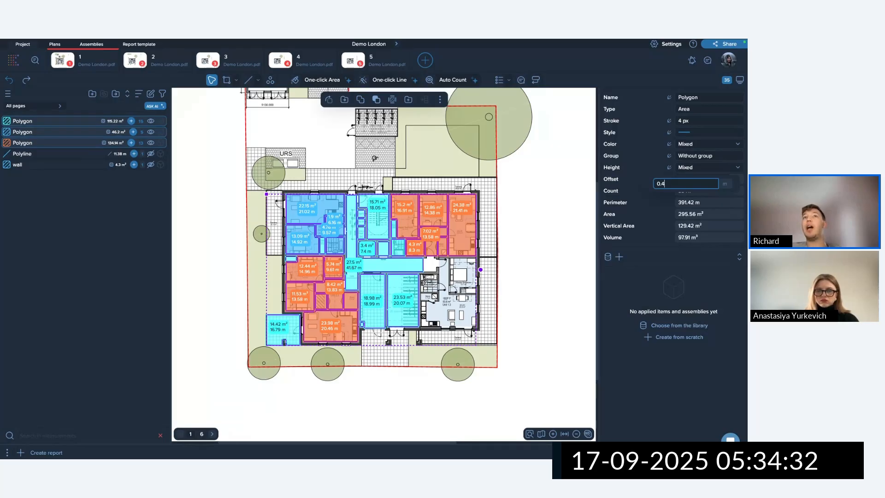
key("Return")
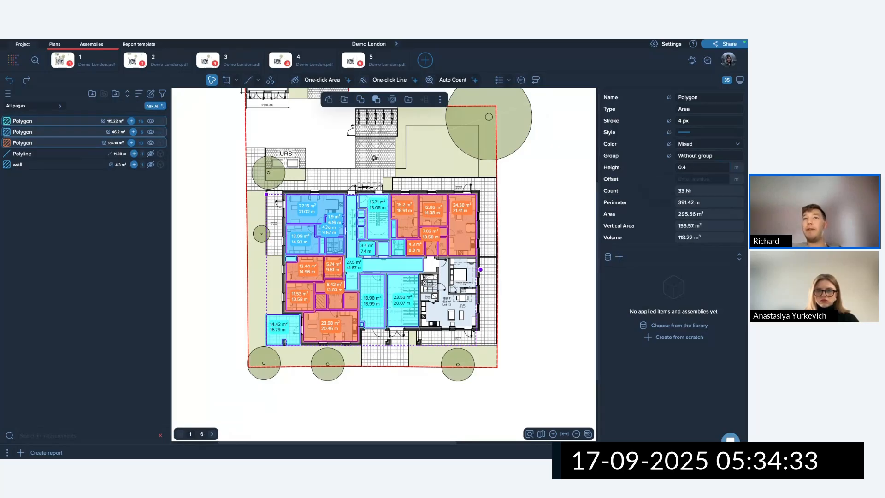
left_click(687, 169)
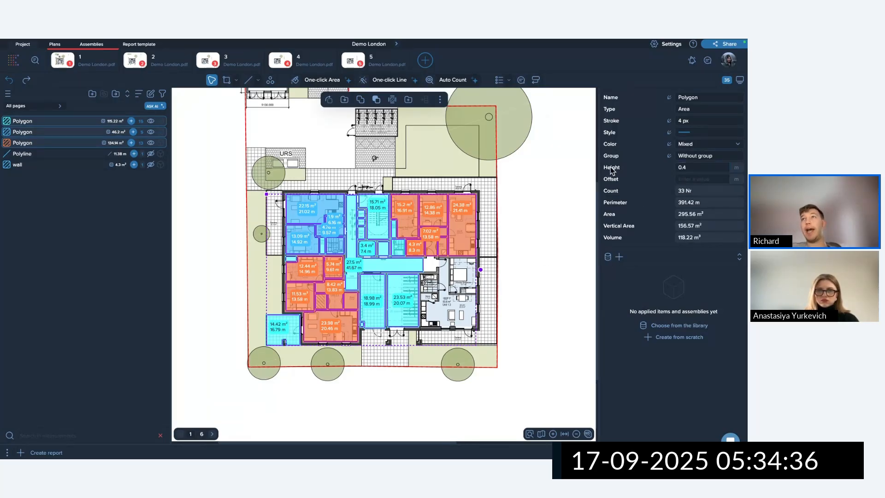
Make all the selected room areas green.
left_click(669, 146)
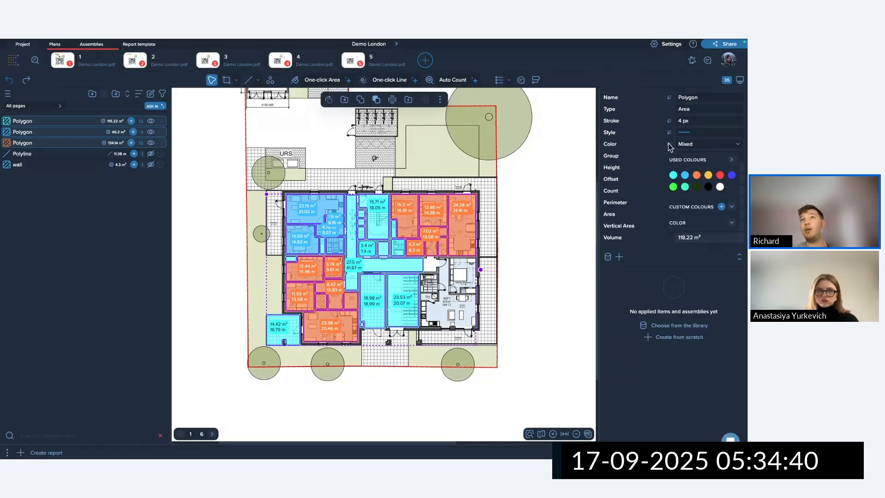
left_click(673, 187)
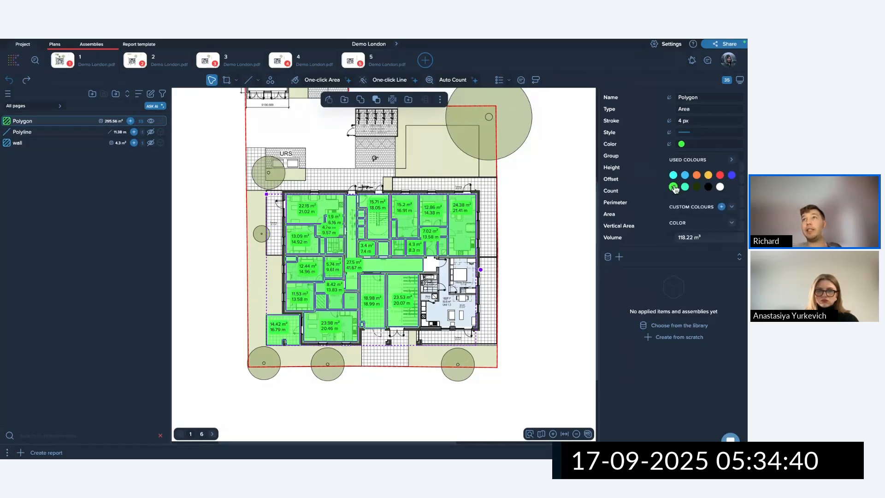
left_click(546, 177)
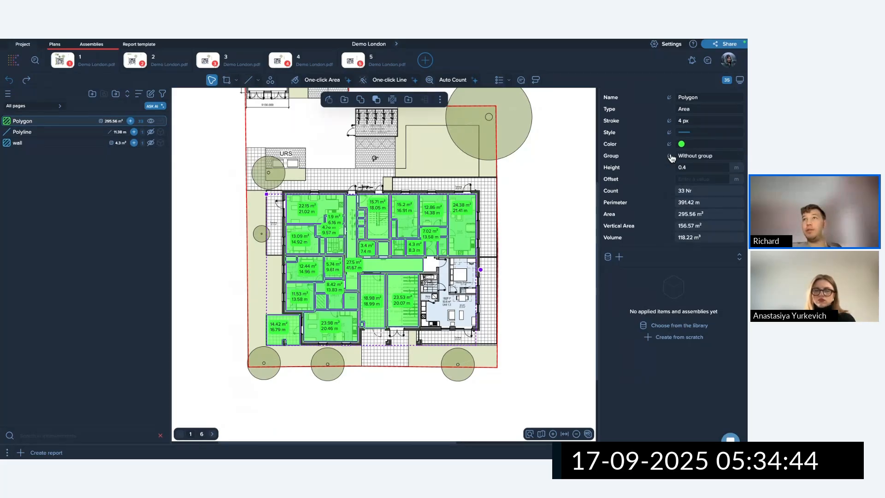
left_click(541, 173)
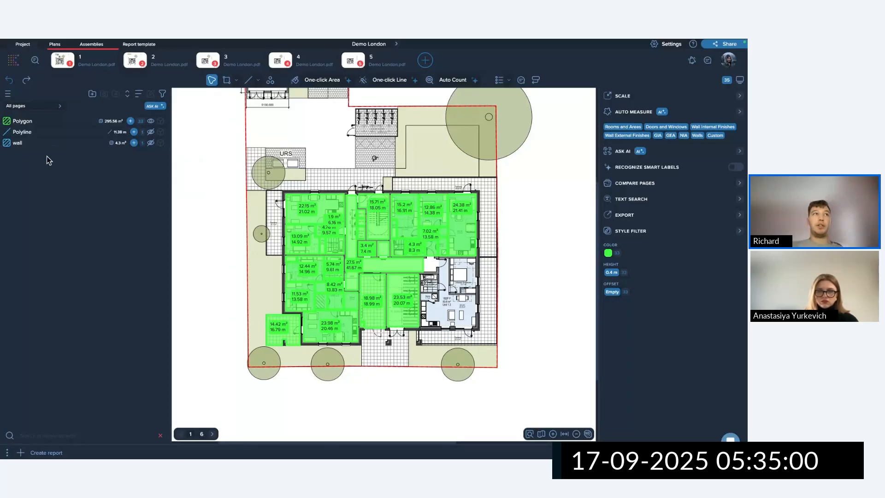
Rename the Polygon measurement to 'Floor'.
left_click(36, 133)
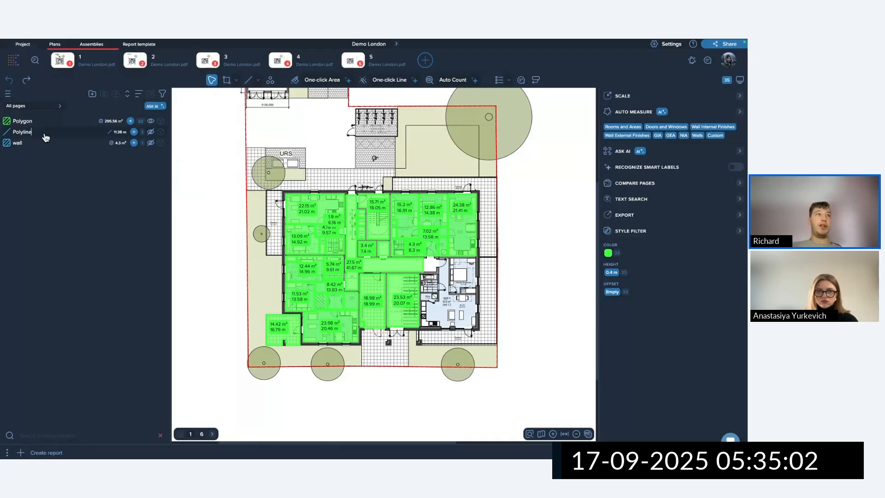
left_click(33, 122)
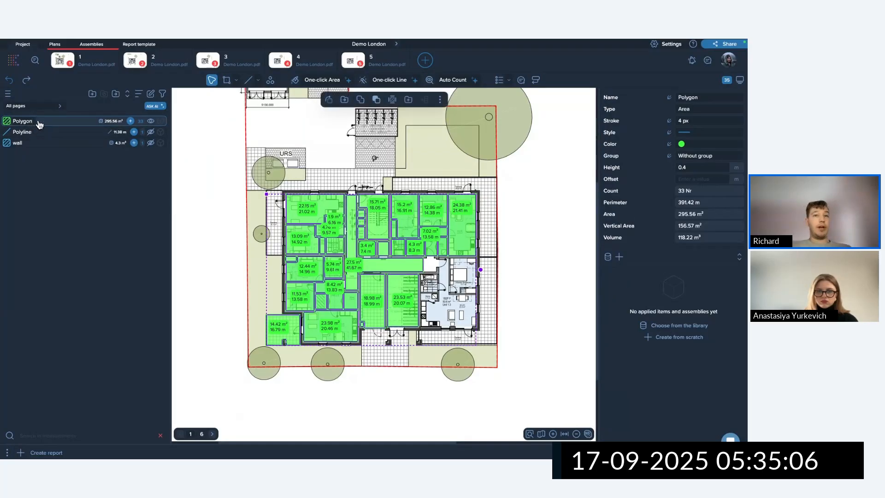
key("ctrl+a")
key("BackSpace")
type("F")
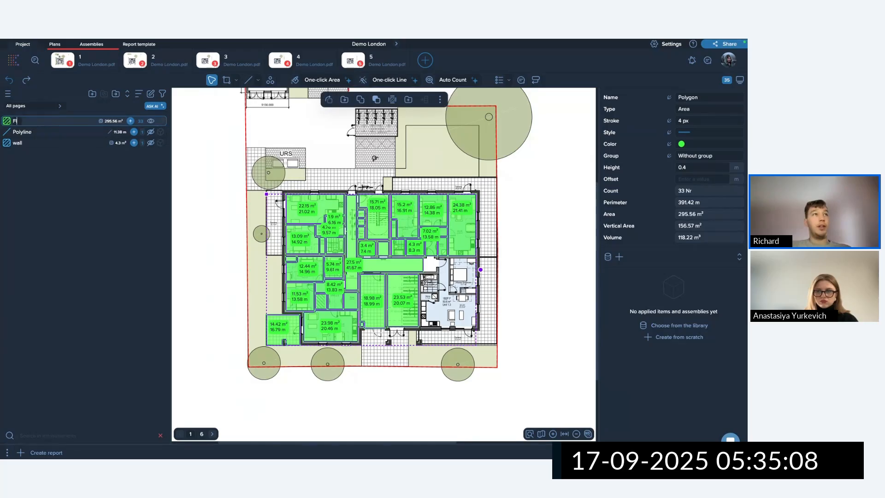
type("loor")
key("Return")
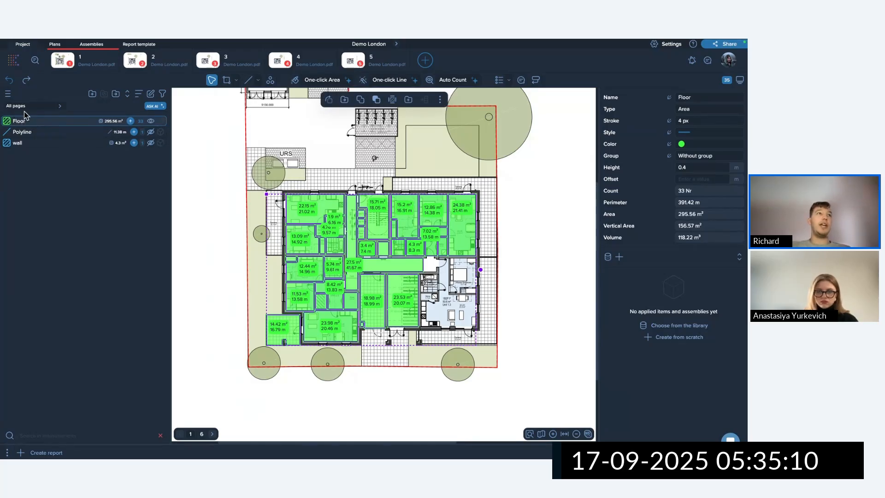
Delete the stray 11.38 m polyline on page 2.
left_click(43, 132)
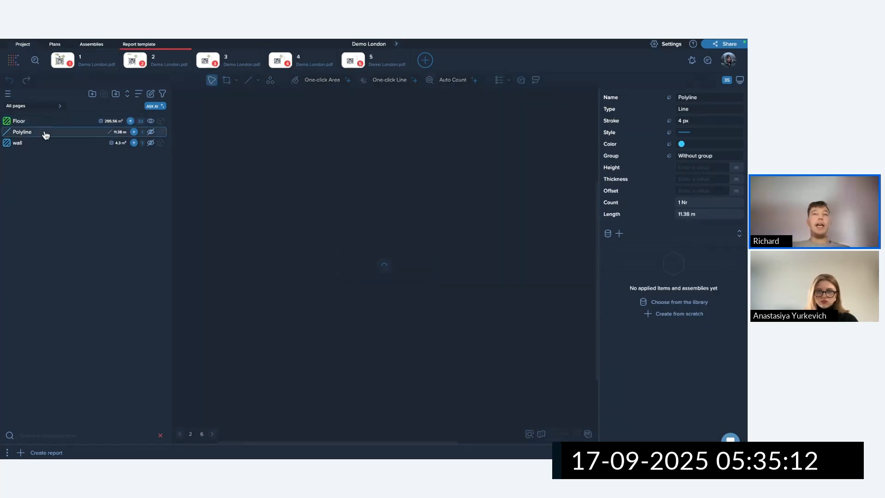
scroll(189, 156, "down", 2)
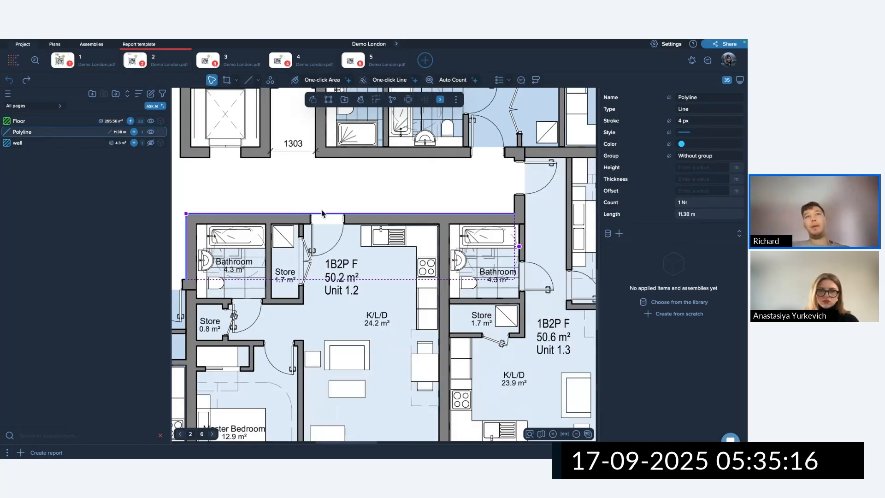
left_click_drag(271, 186, 319, 234)
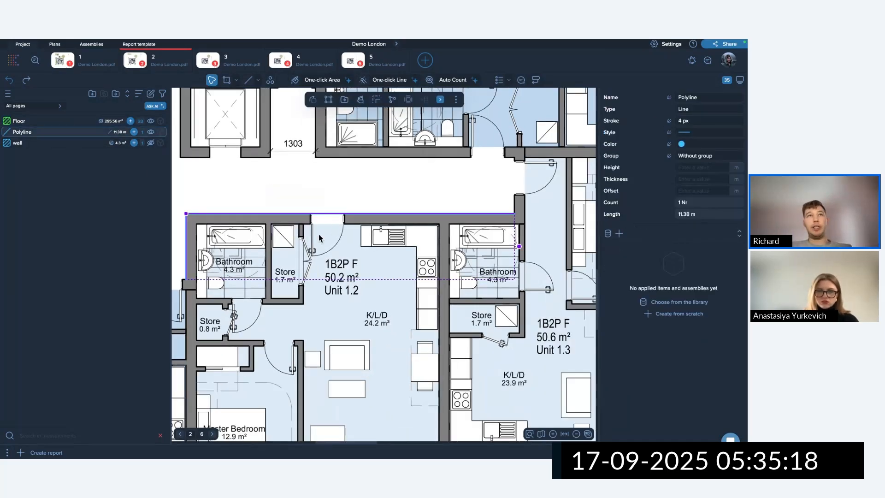
key("Delete")
Return to page 1 and select the Floor measurement.
left_click(139, 124)
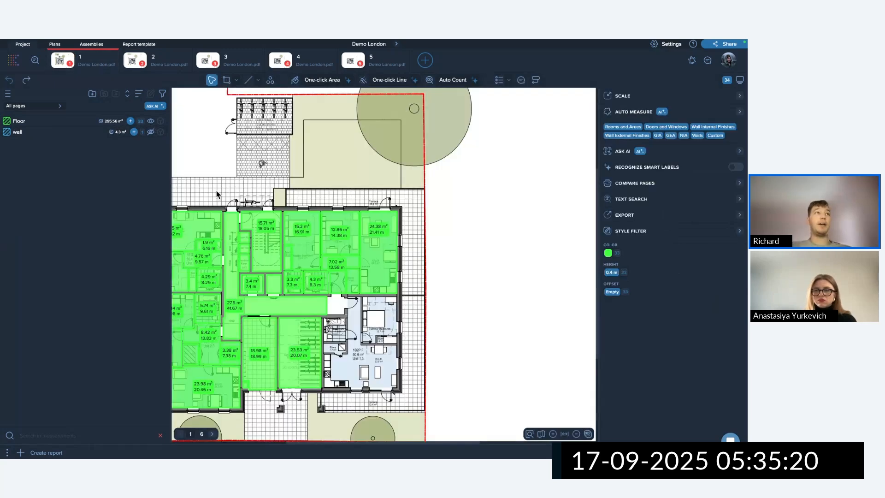
left_click(347, 218)
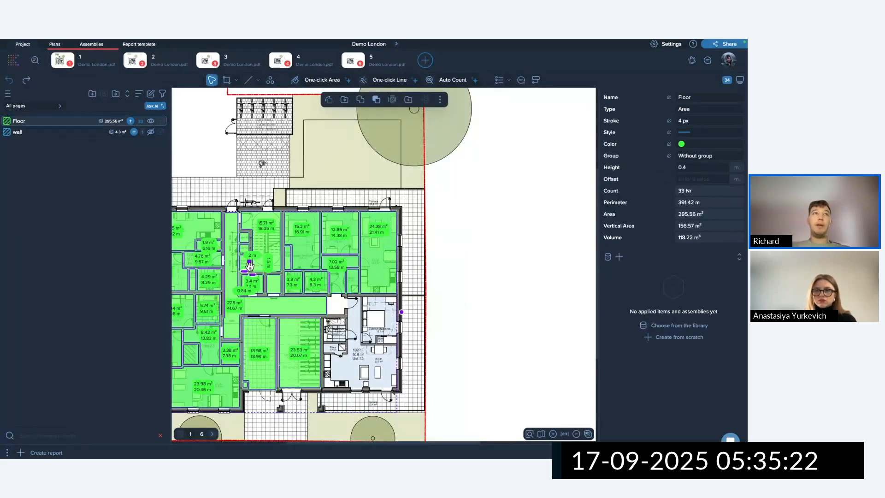
scroll(278, 224, "down", 5)
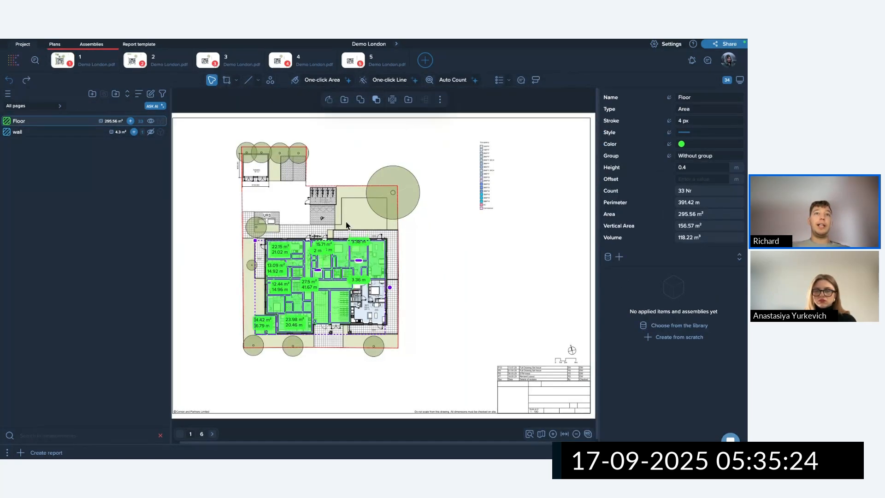
Turn the right-hand group of Floor areas red.
left_click(314, 220)
left_click_drag(313, 220, 410, 342)
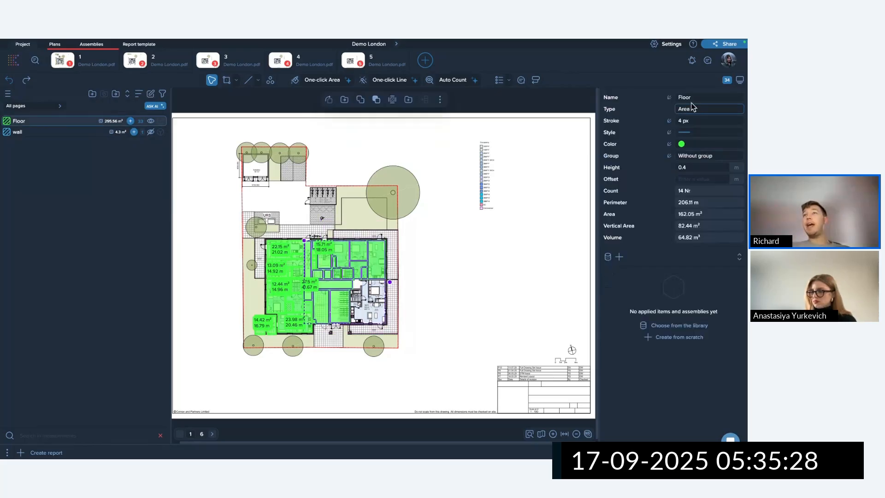
left_click(670, 145)
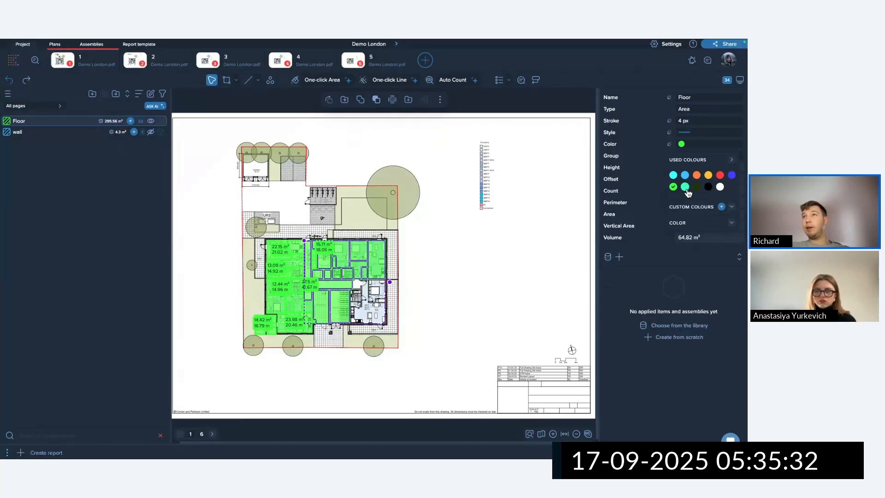
left_click(721, 176)
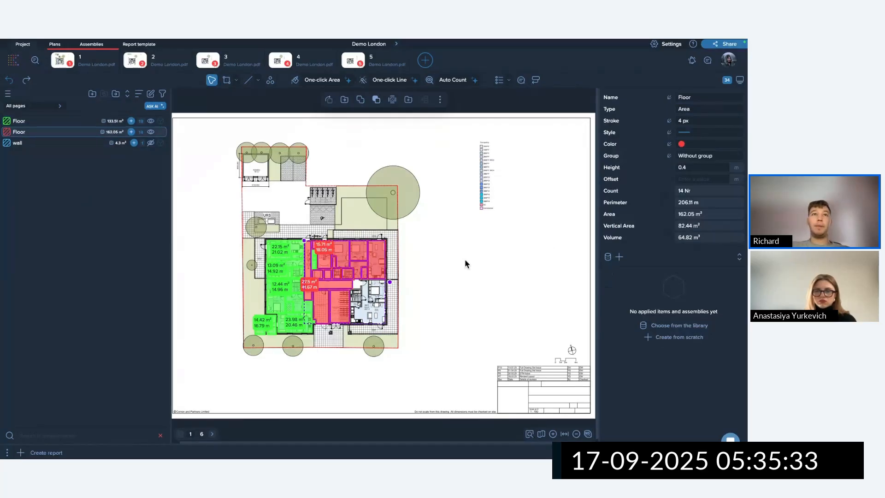
left_click(428, 272)
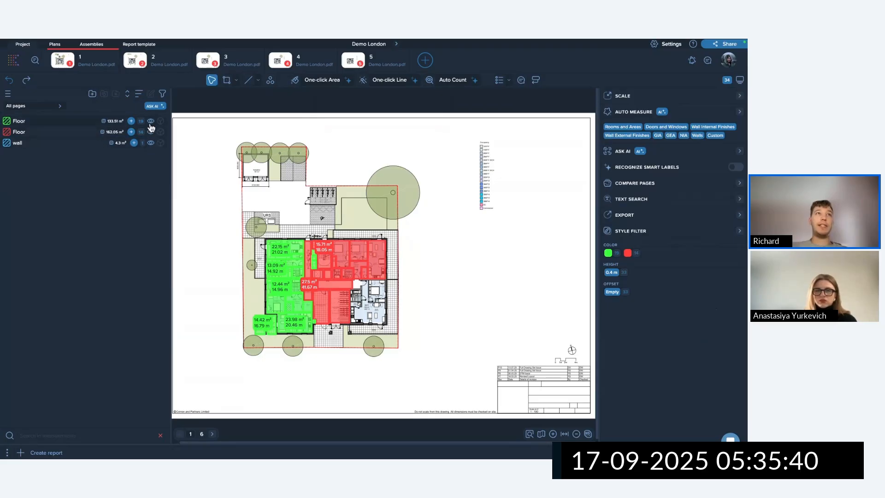
Select all green and red floor areas and delete them.
scroll(234, 312, "up", 5)
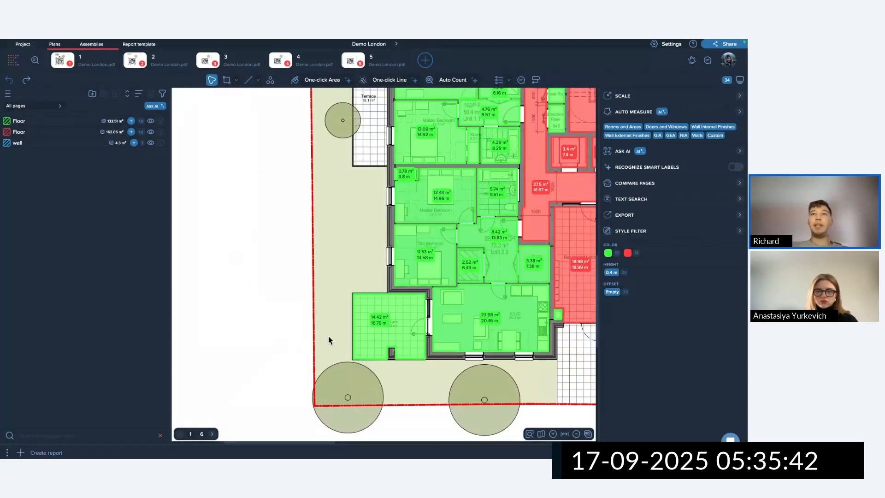
scroll(325, 336, "down", 5)
left_click_drag(518, 371, 262, 194)
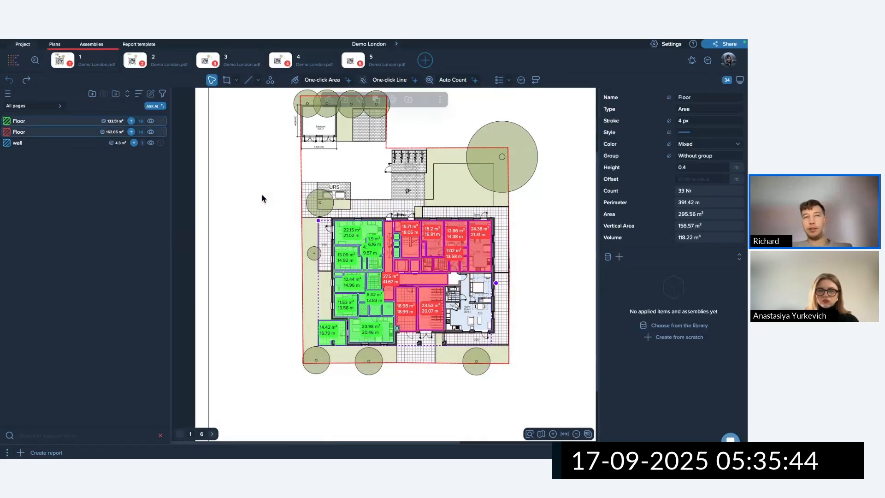
key("Delete")
left_click(354, 282)
On plan page 2, run Auto Measure's Rooms and Areas and narrow the search zone to the building.
left_click(150, 60)
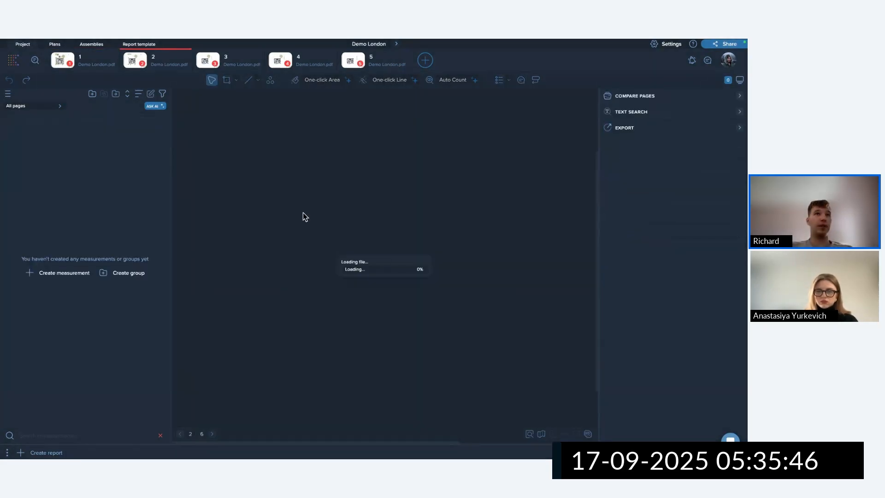
scroll(413, 247, "down", 10)
scroll(422, 255, "down", 5)
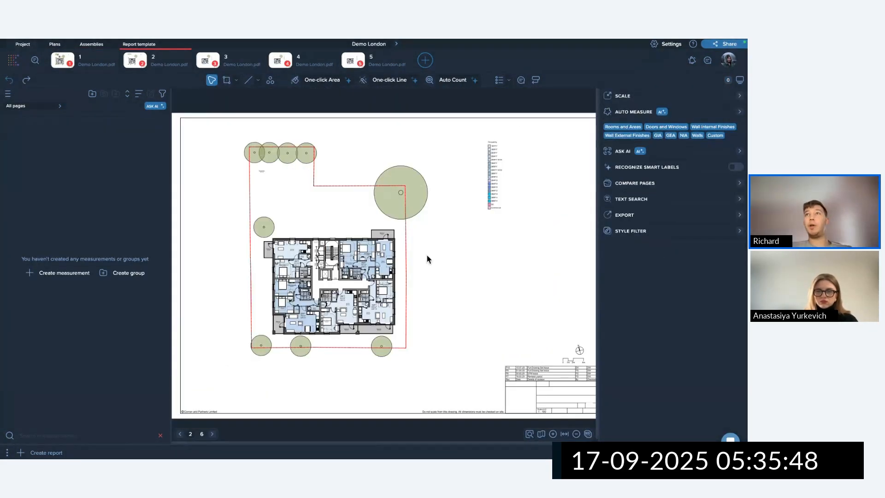
left_click(620, 127)
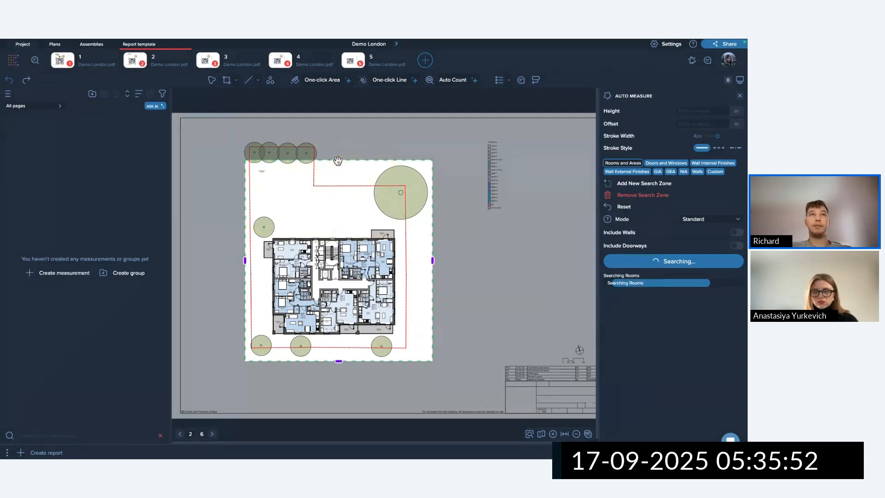
left_click_drag(338, 160, 339, 220)
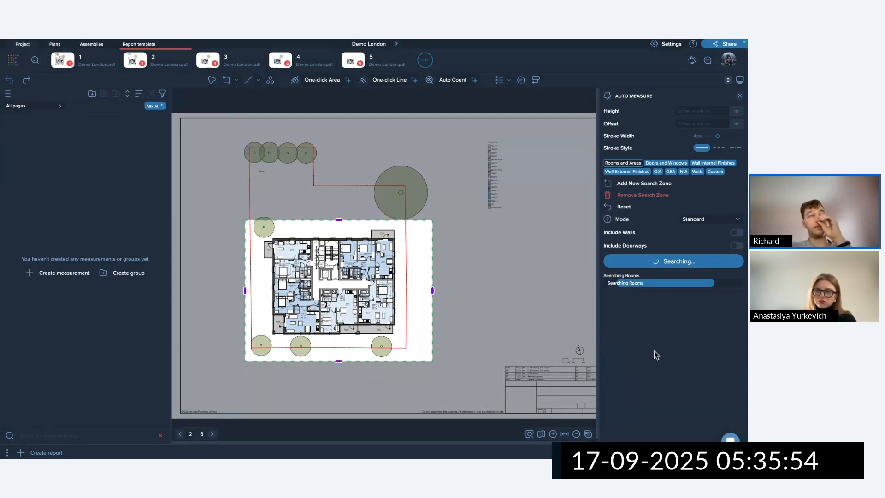
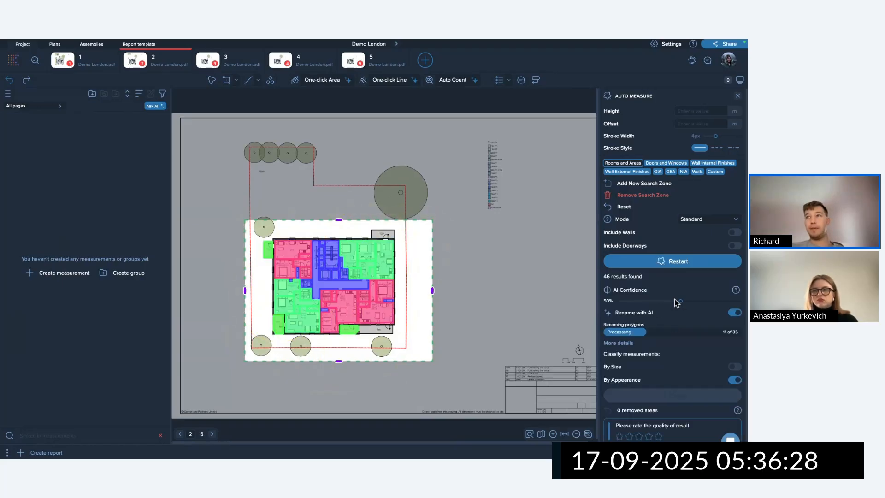
Lower the AI confidence, name the rooms 'Floor', and create the Floor area measurements.
left_click_drag(680, 313, 636, 320)
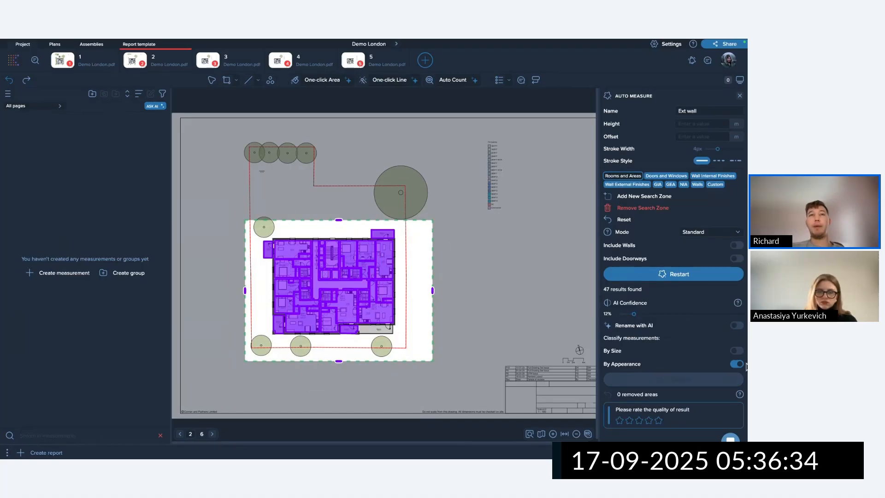
left_click(693, 112)
triple_click(701, 113)
type("F")
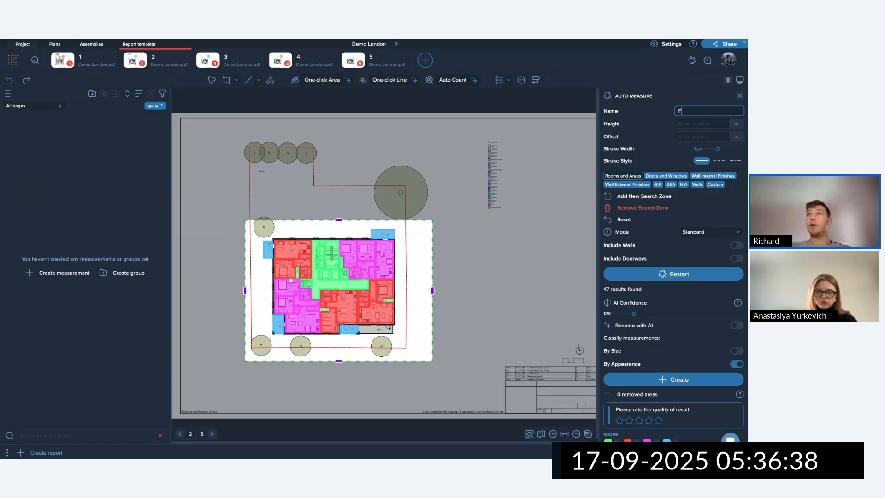
type("loors")
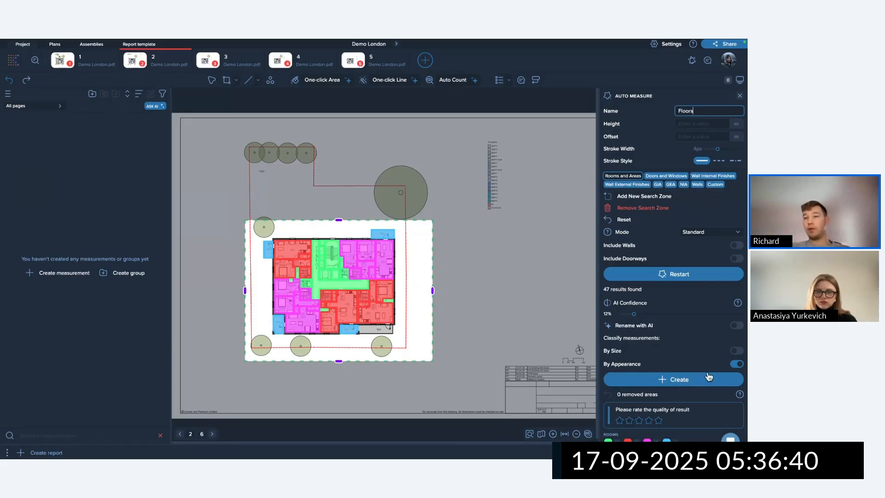
key("BackSpace")
left_click(674, 380)
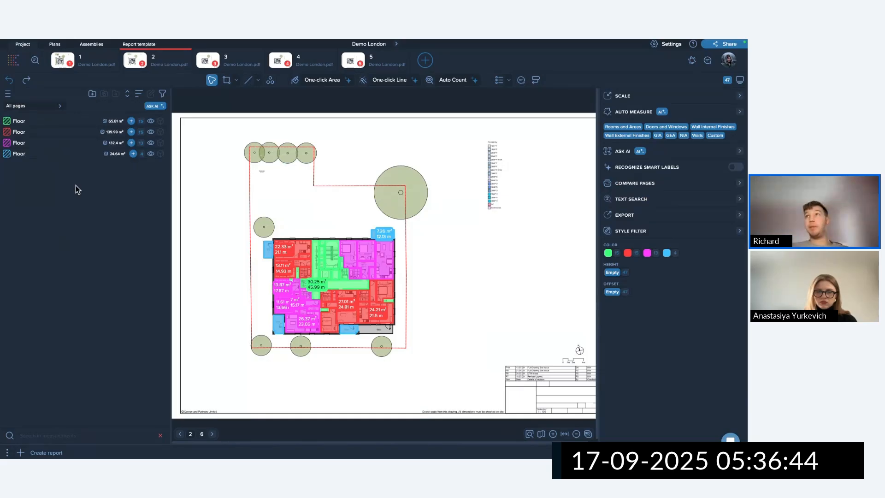
Auto-detect walls named 'Wall', classified by size, creating Wall 100 mm to Wall 500 mm groups.
left_click(698, 135)
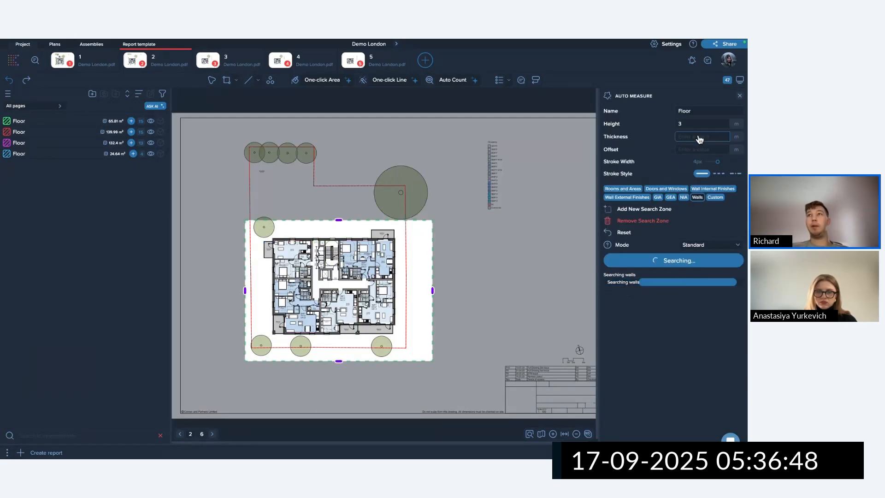
double_click(685, 111)
type("W")
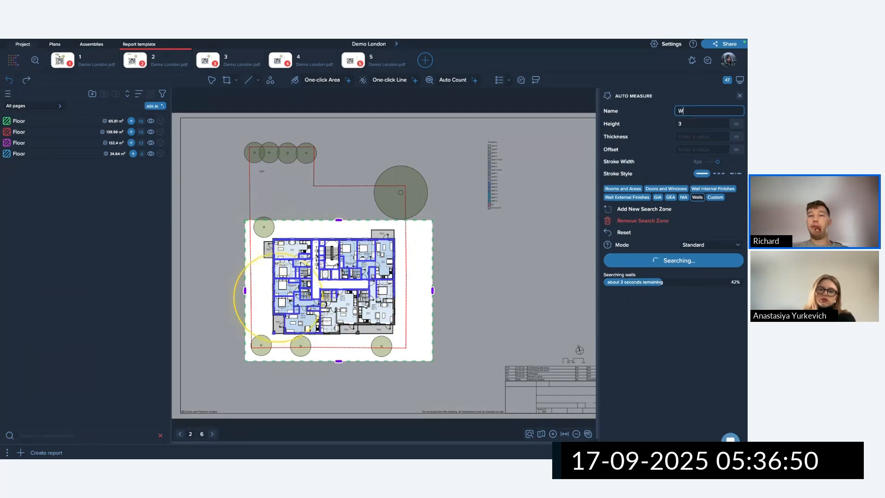
type("all")
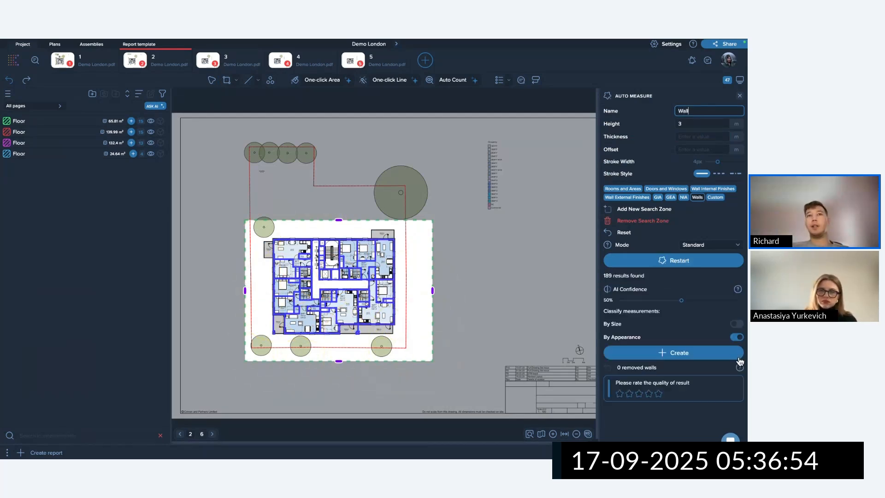
left_click(741, 336)
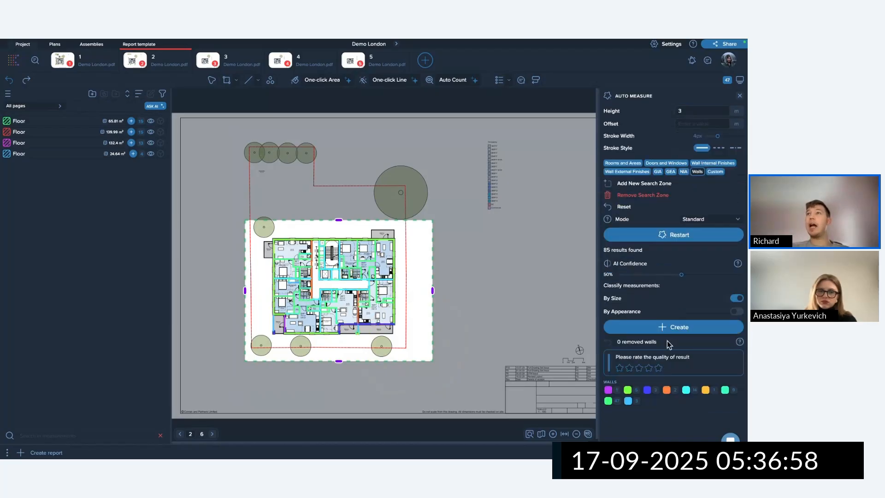
left_click(669, 327)
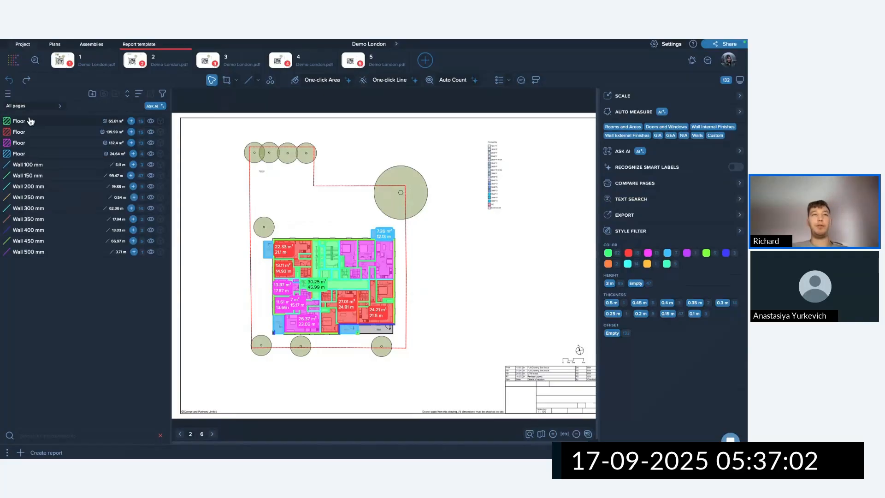
Hide the green, red, magenta and blue Floor area layers.
scroll(332, 260, "up", 5)
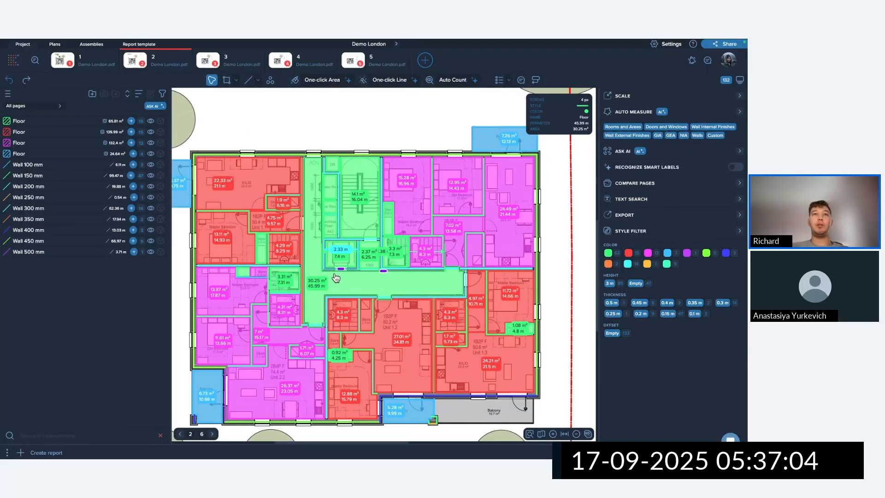
scroll(331, 261, "up", 3)
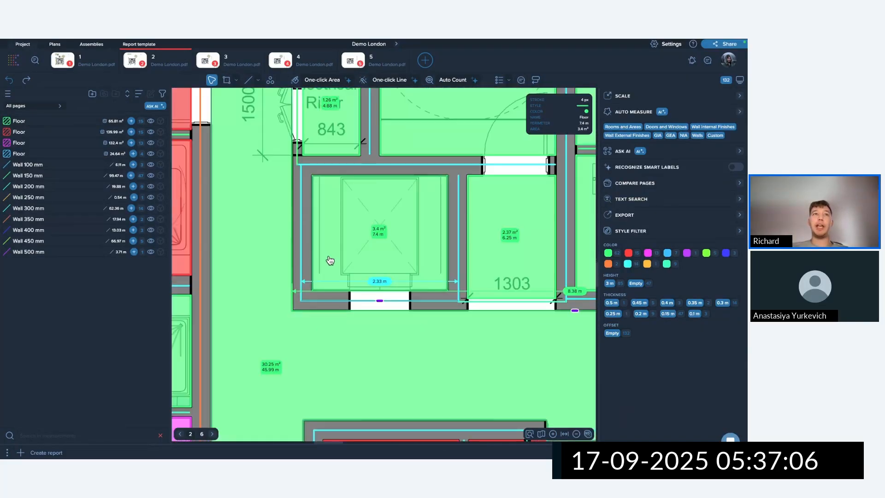
scroll(330, 261, "down", 8)
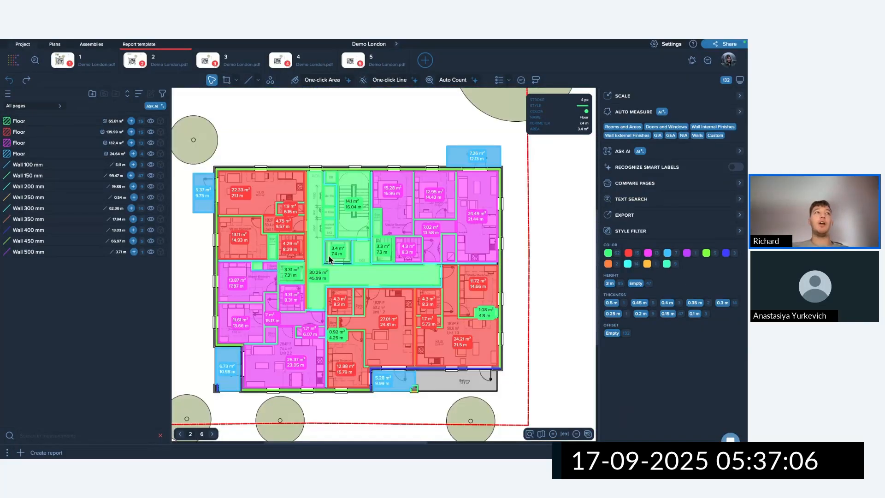
left_click(150, 121)
left_click(151, 132)
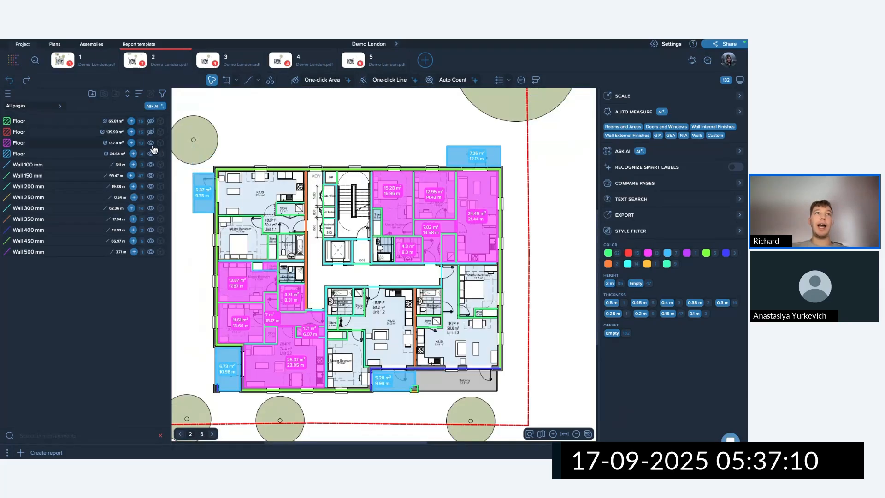
left_click(150, 142)
left_click(151, 153)
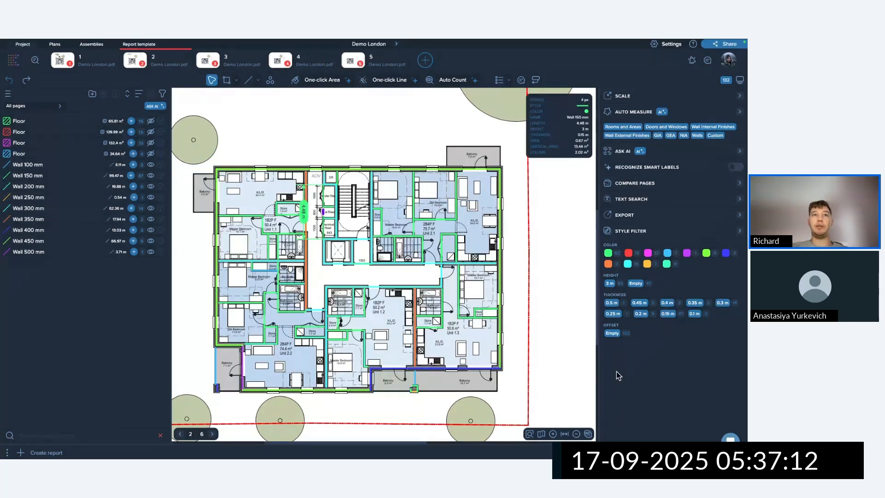
Hide the Wall 100 mm through Wall 500 mm layers.
left_click(155, 165)
left_click(153, 176)
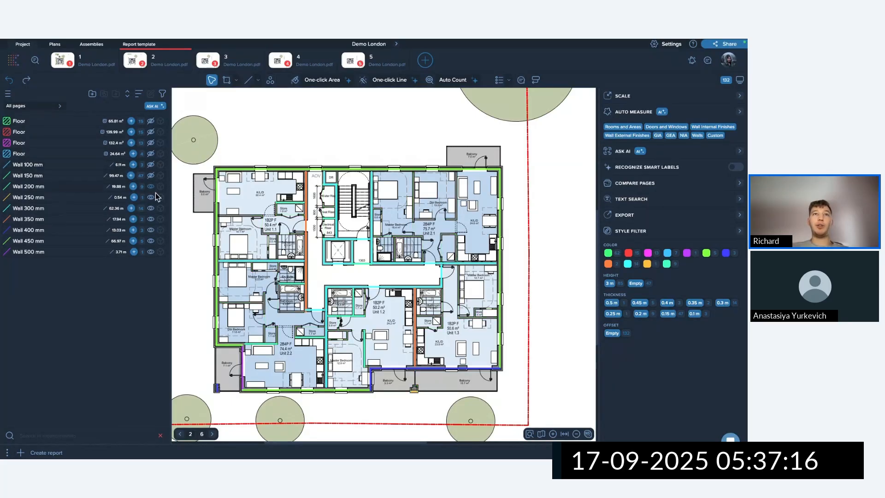
left_click(152, 198)
left_click(152, 208)
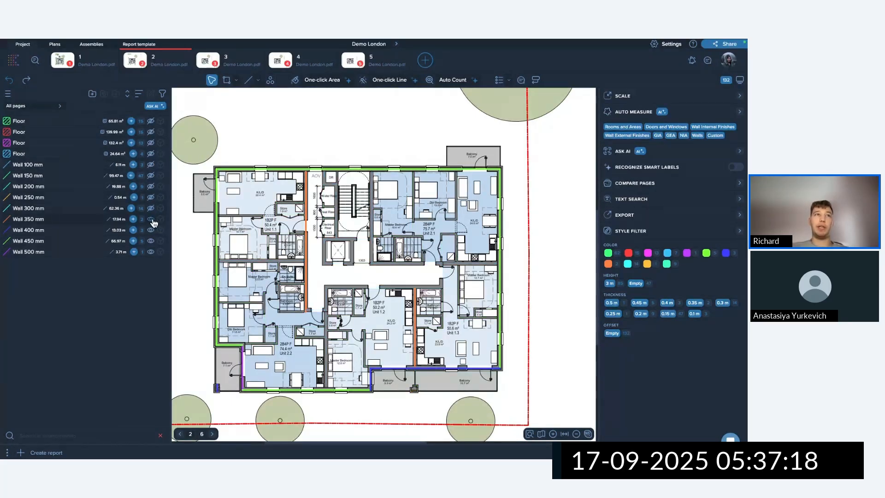
left_click(153, 220)
left_click(151, 231)
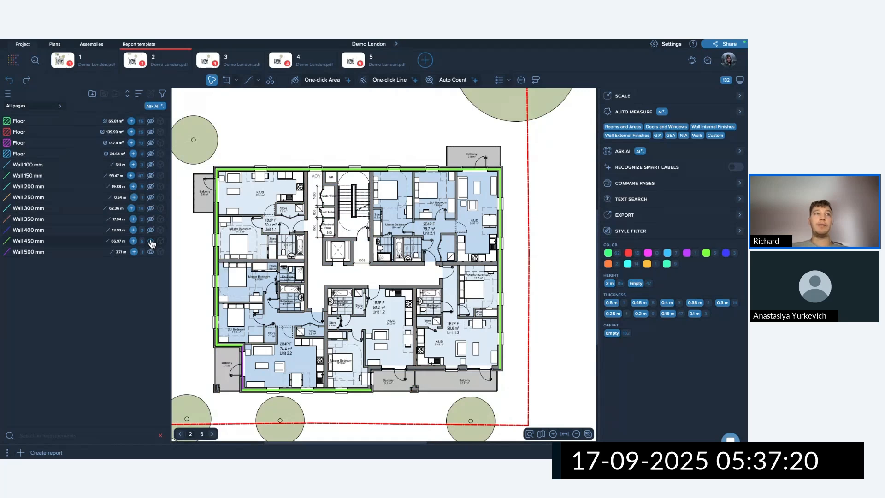
left_click(151, 241)
left_click(151, 252)
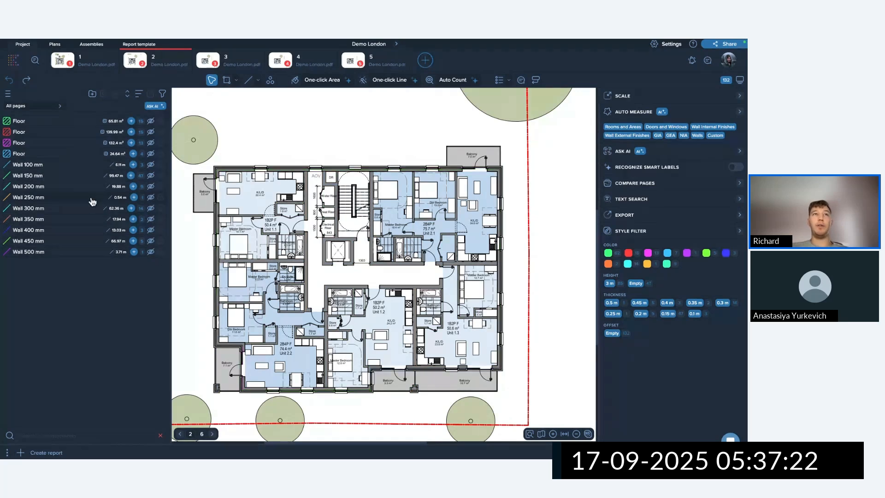
Show all measurements again and toggle the Floor and Wall 100 mm layers to compare them.
right_click(329, 206)
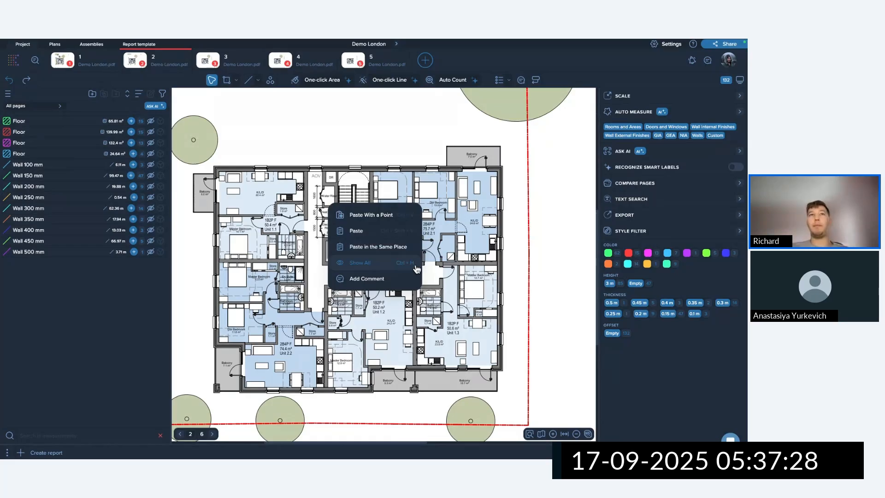
left_click(364, 264)
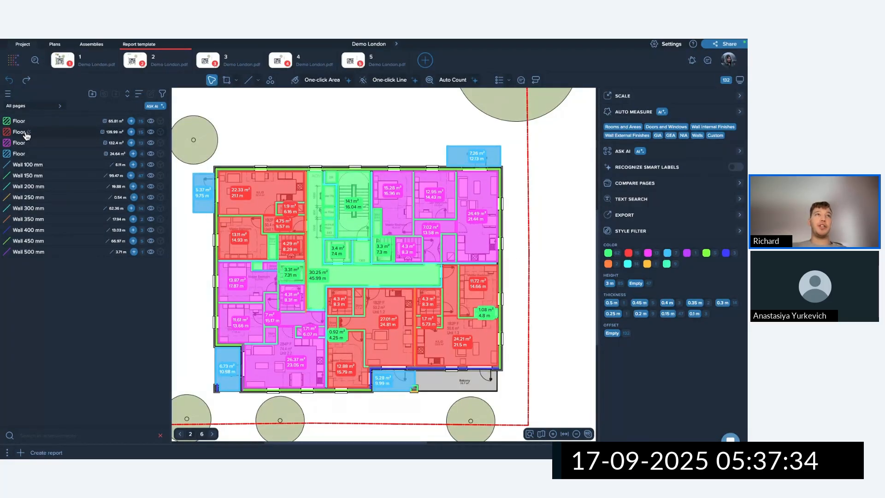
left_click(151, 121)
left_click(151, 143)
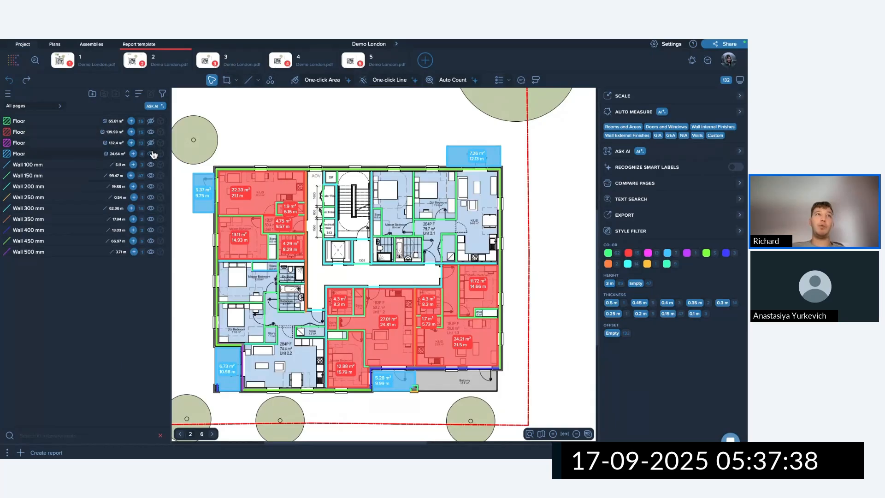
left_click(151, 154)
left_click(150, 165)
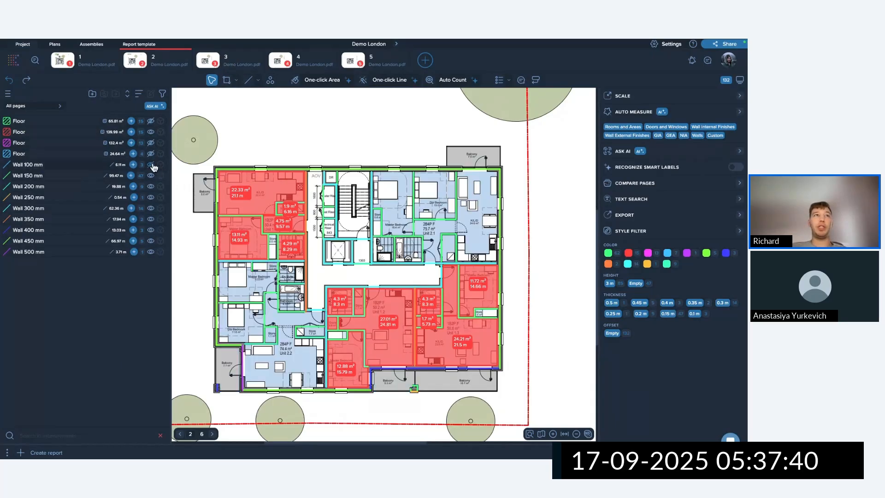
left_click(150, 165)
left_click(146, 154)
left_click(151, 143)
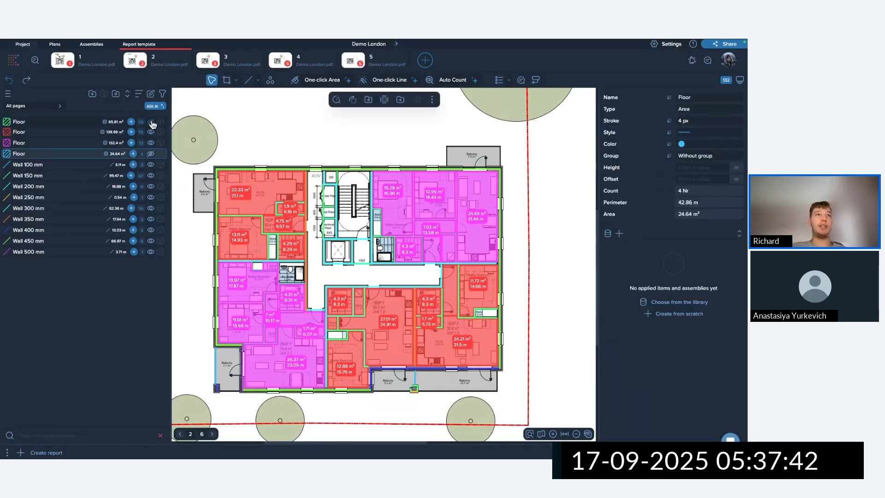
left_click(151, 121)
left_click(151, 153)
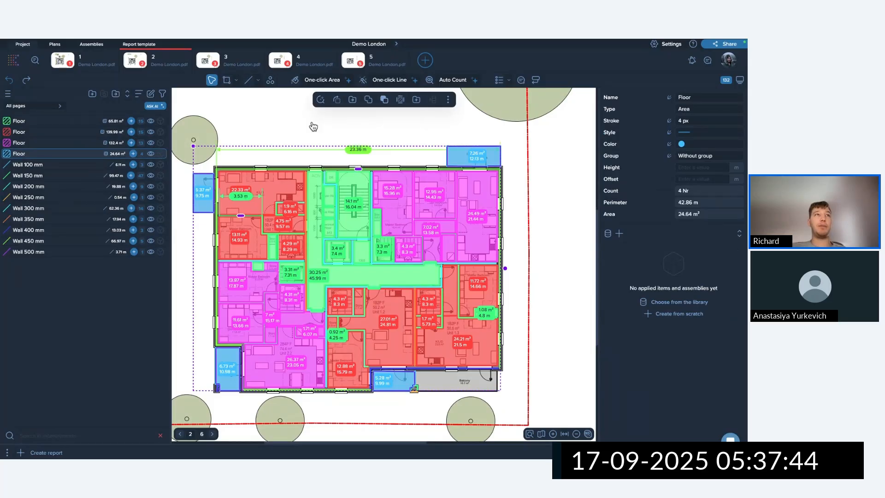
left_click(276, 134)
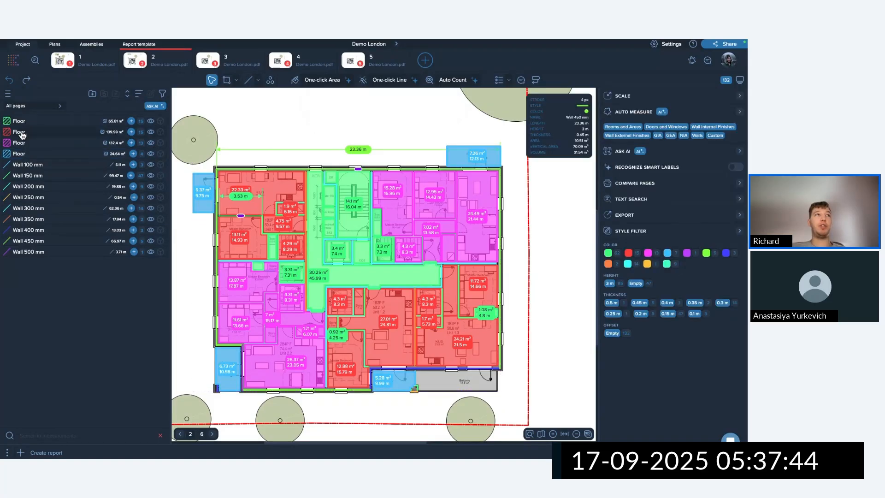
Isolate the 150 mm walls and select all four Floor groups, totalling 362.84 m².
left_click(151, 132, "alt")
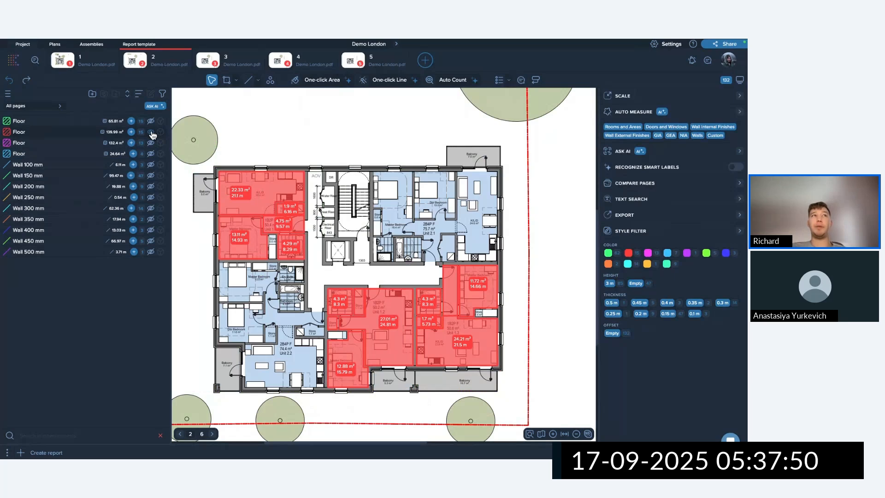
left_click(151, 143)
left_click(151, 153)
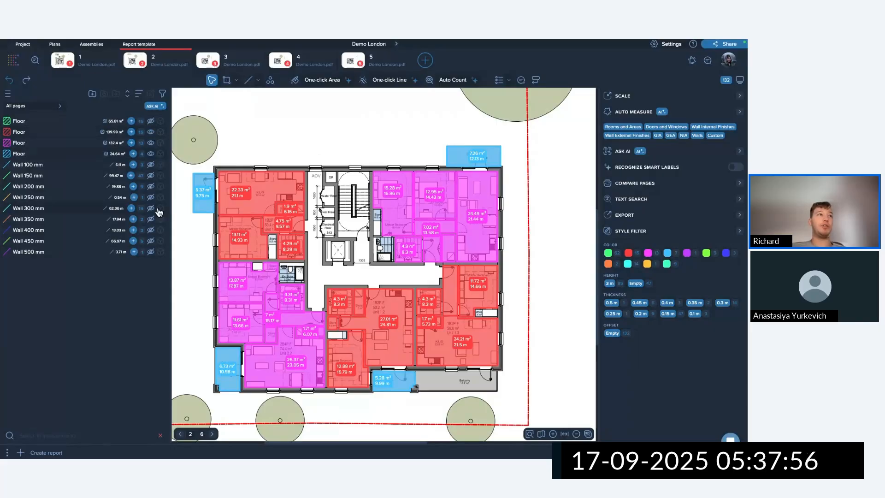
left_click(151, 176)
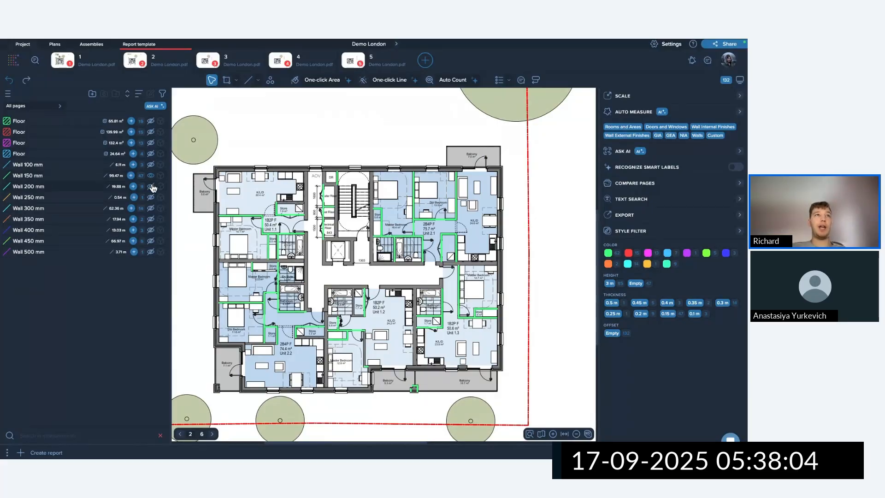
left_click(151, 165)
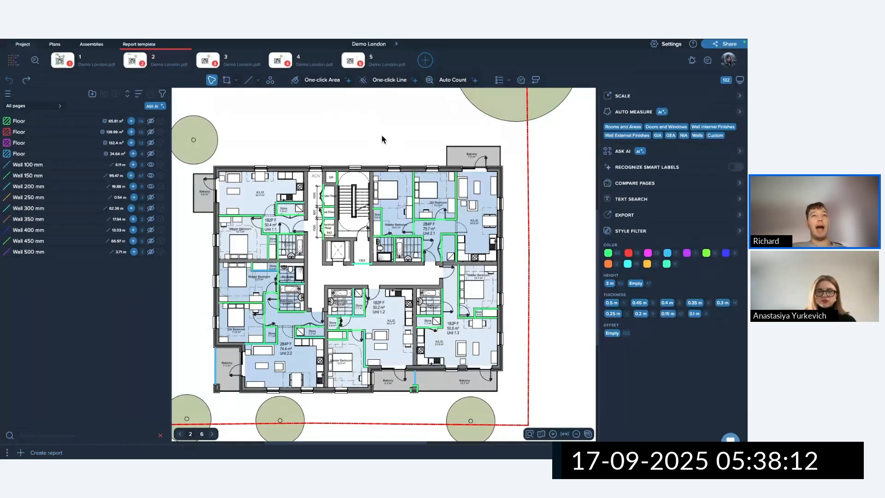
left_click(54, 123)
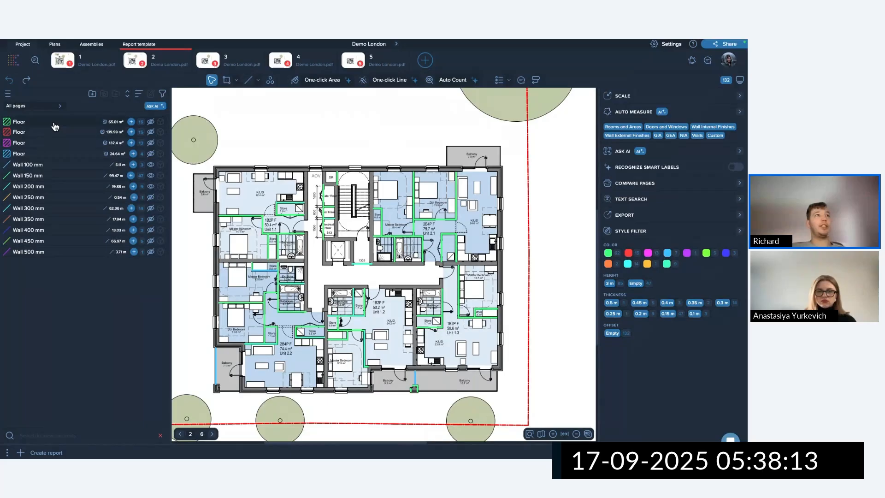
left_click(49, 156, "shift")
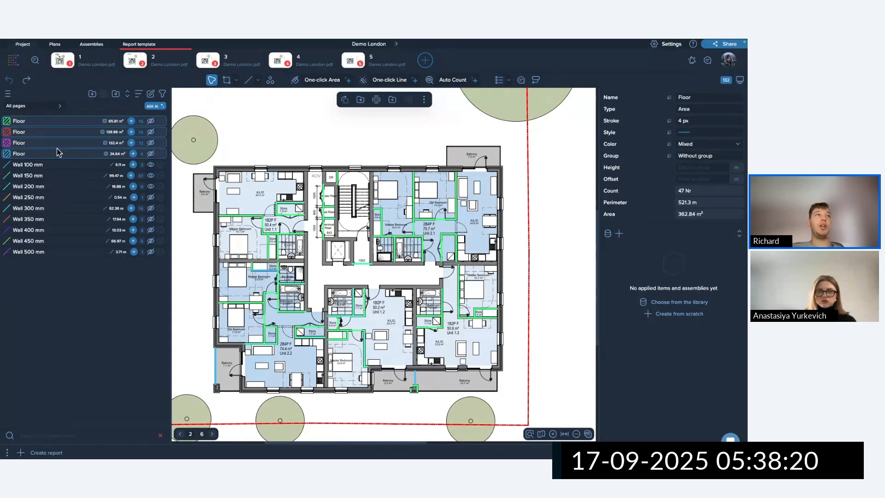
Group the four Floor measurements into a group named Floor.
right_click(78, 120)
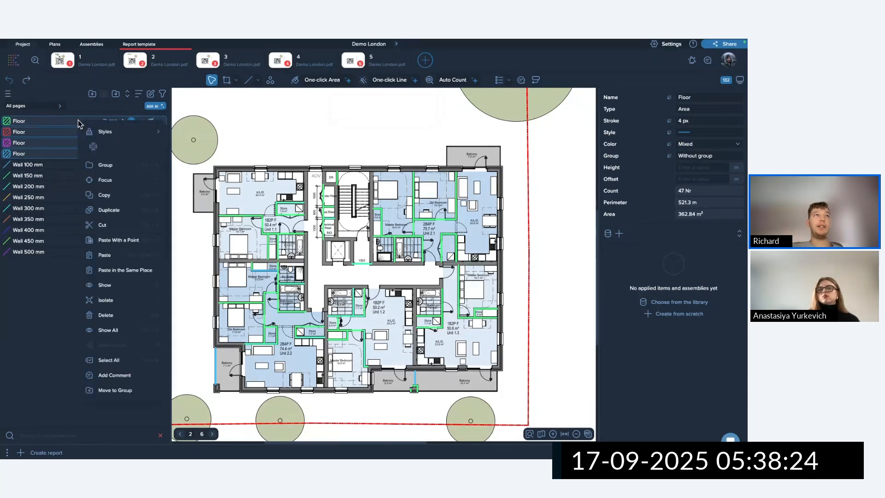
left_click(111, 169)
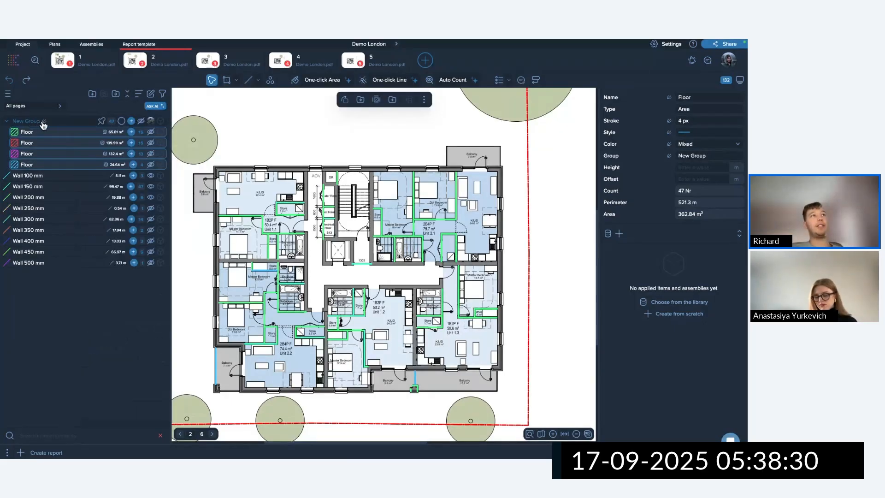
key("BackSpace")
key("BackSpace")
key("BackSpace")
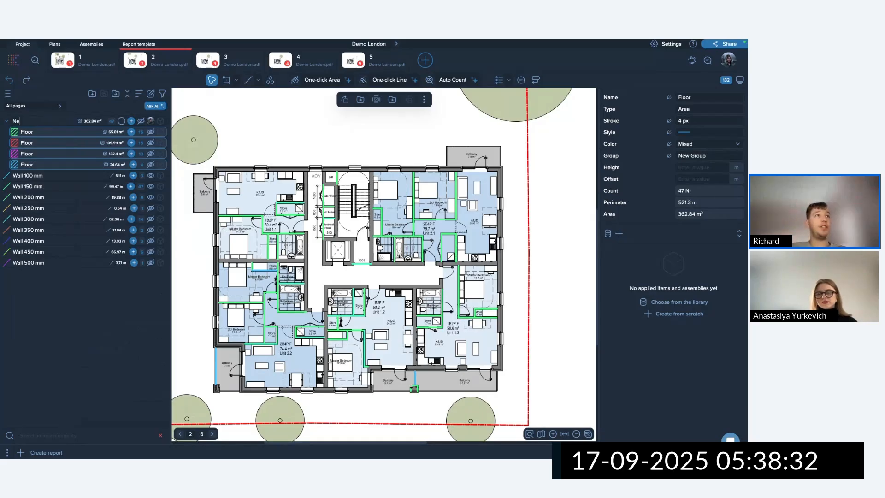
type("Floor")
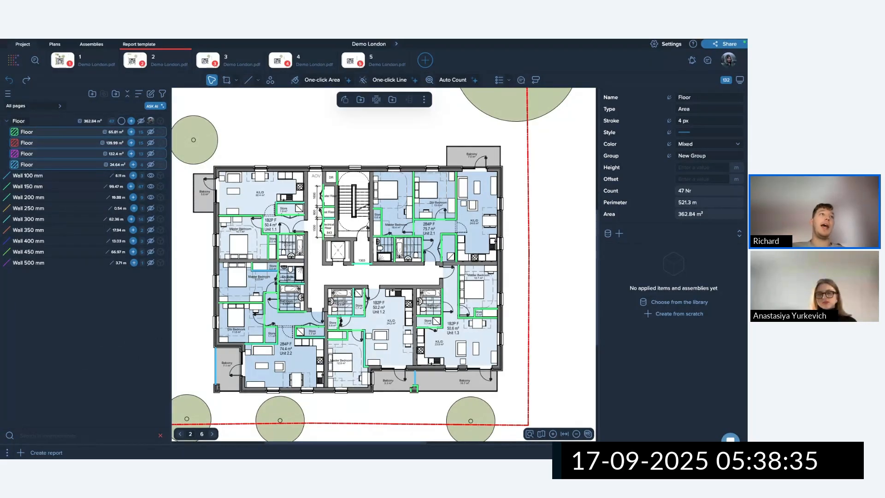
key("Return")
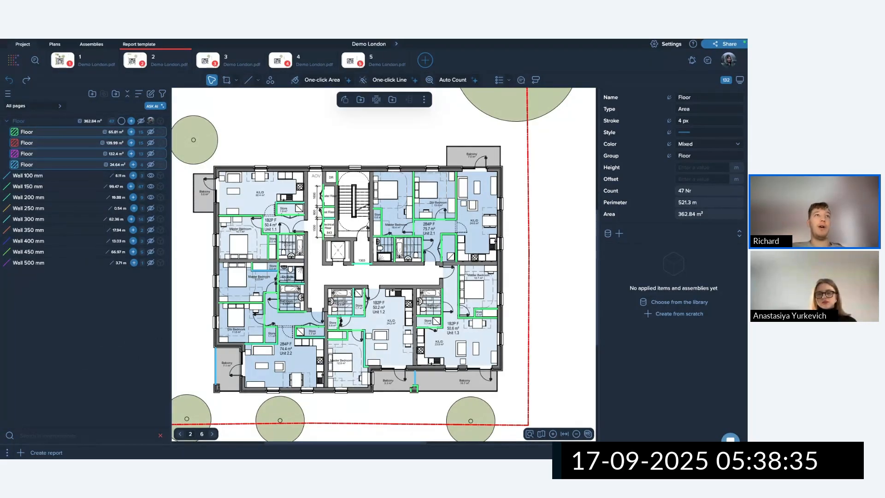
left_click(214, 123)
Rename the first Floor measurement to Tile and collapse the Floor group.
double_click(27, 133)
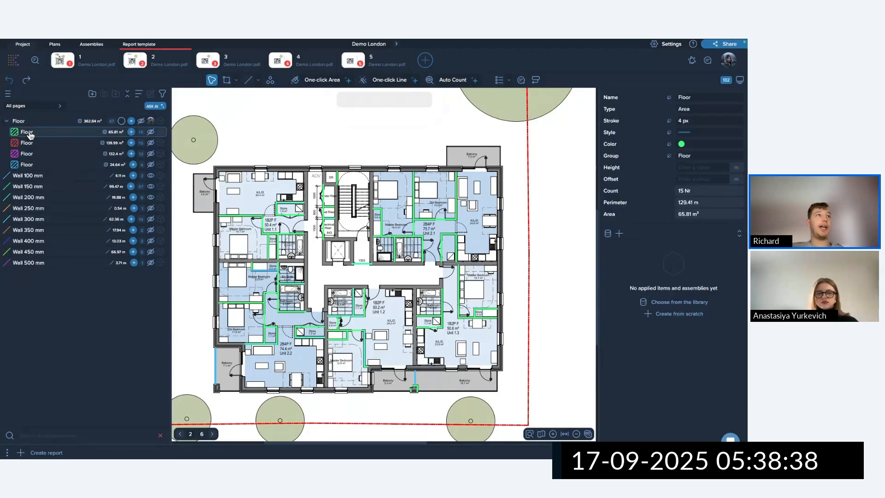
key("BackSpace")
key("BackSpace")
key("BackSpace")
key("BackSpace")
key("BackSpace")
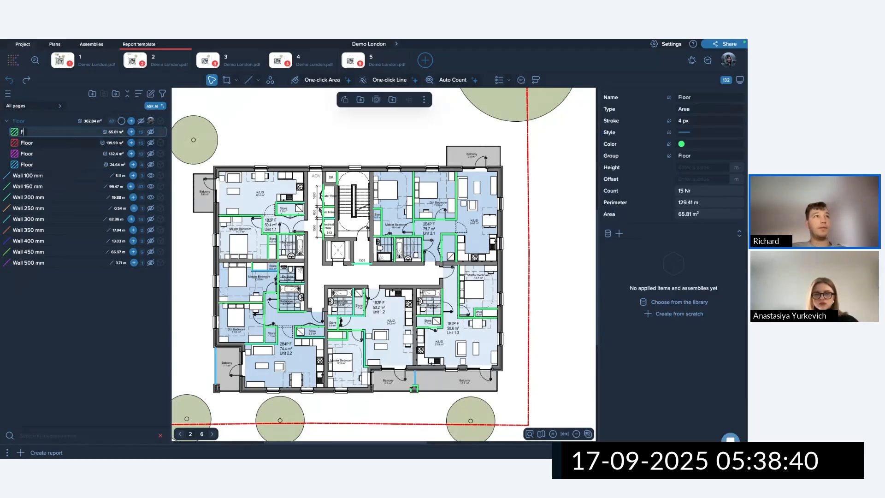
type("Tile")
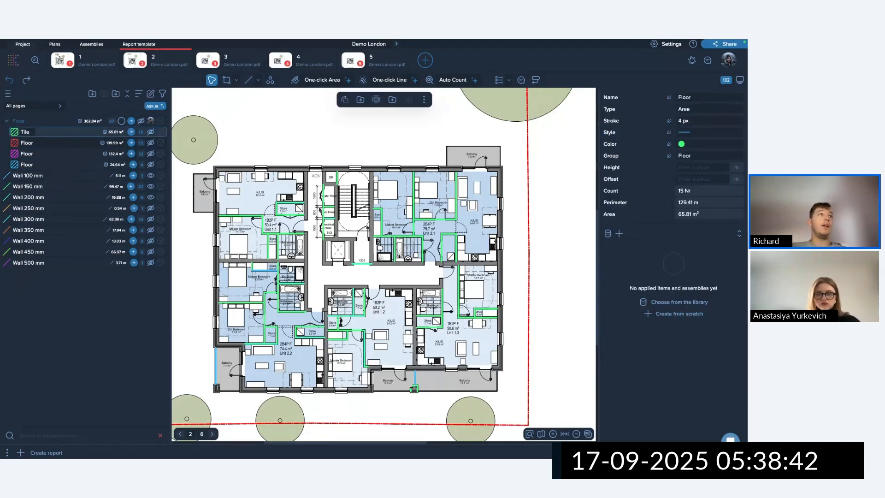
key("Return")
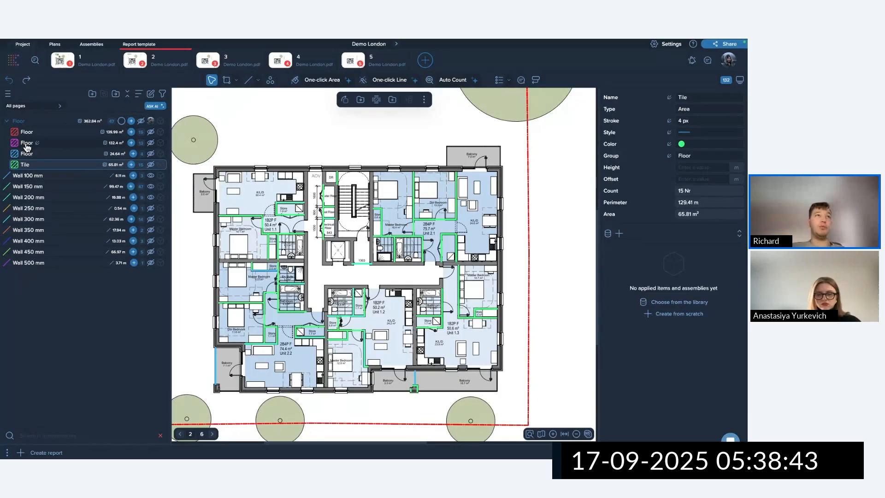
left_click(219, 131)
left_click(140, 122)
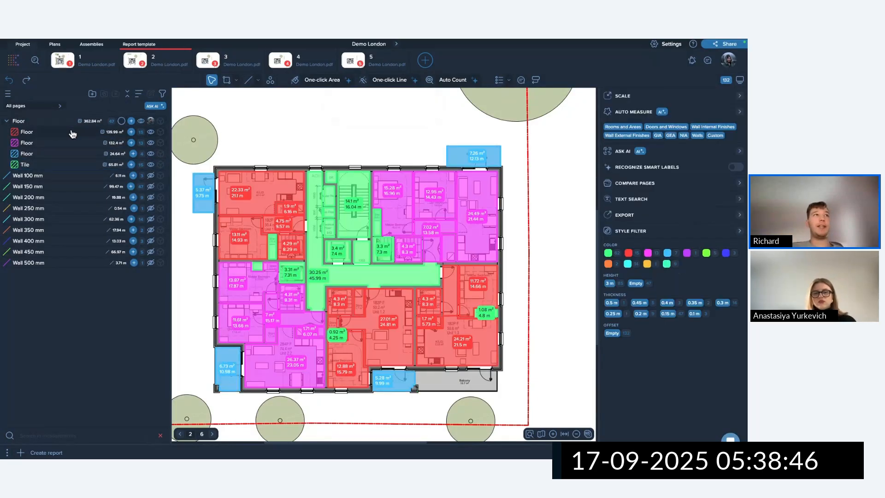
left_click(6, 121)
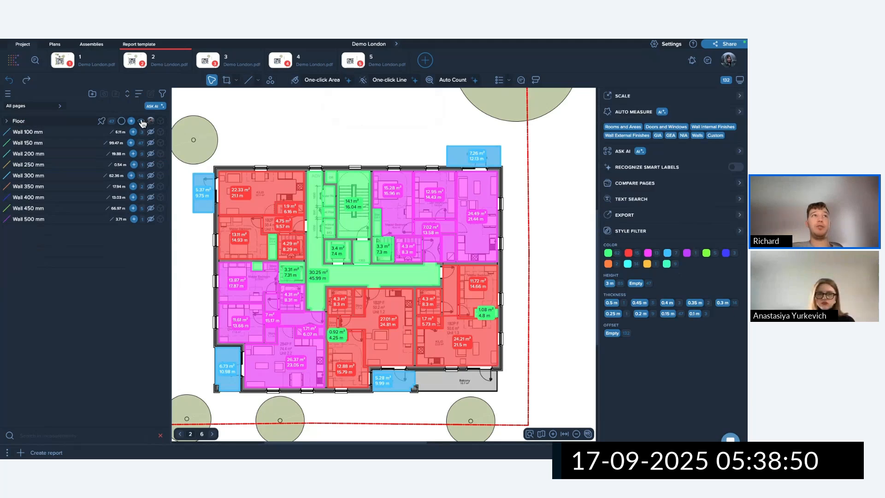
Move Wall 100 mm through Wall 500 mm into a new group named Walls.
left_click(92, 95)
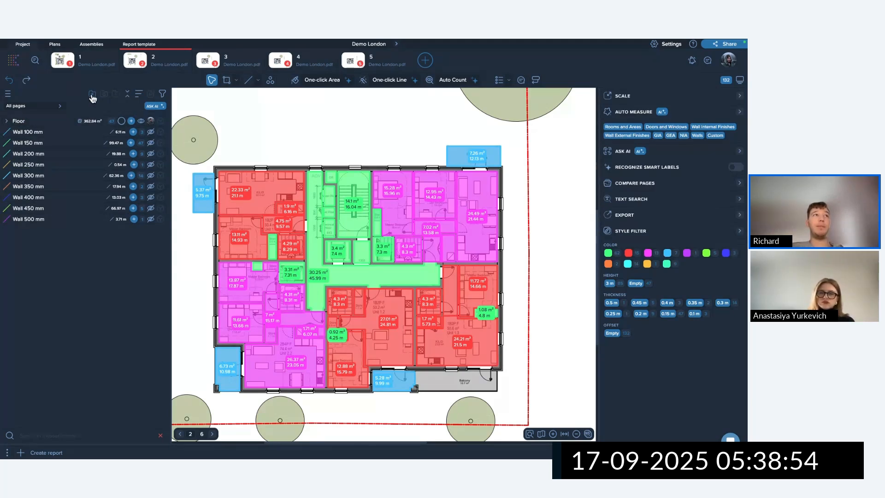
left_click(62, 144)
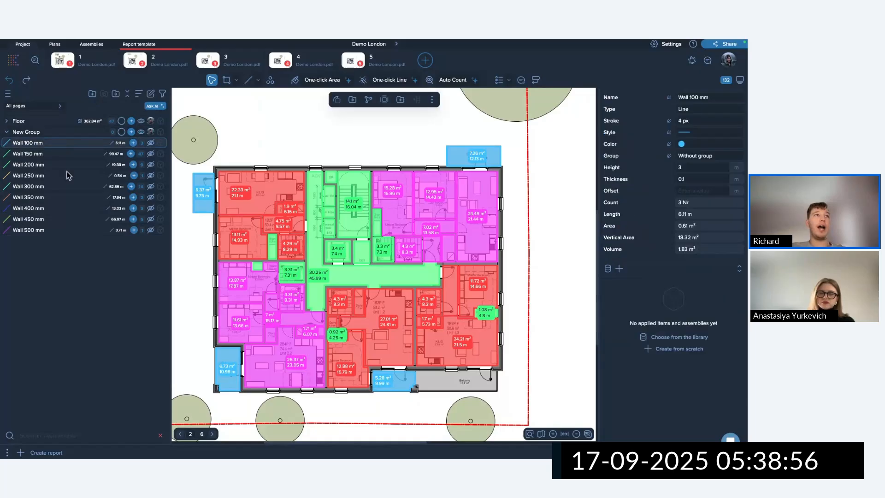
left_click(53, 233, "shift")
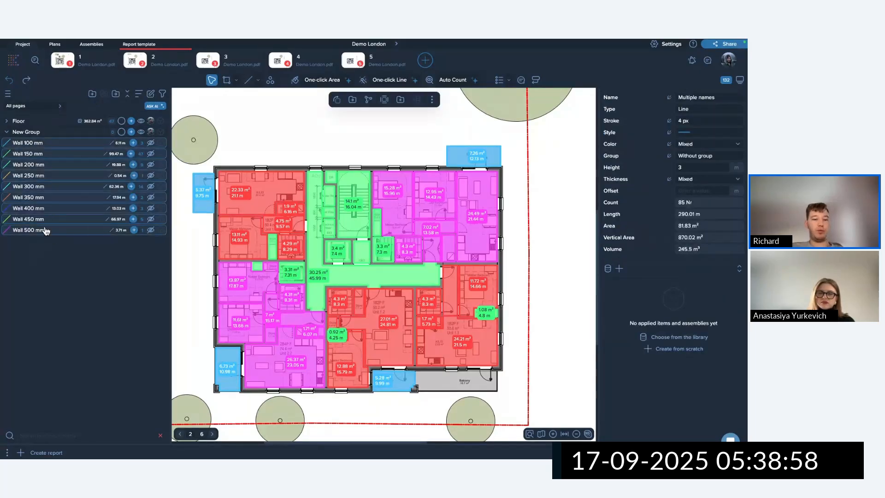
left_click_drag(48, 183, 52, 132)
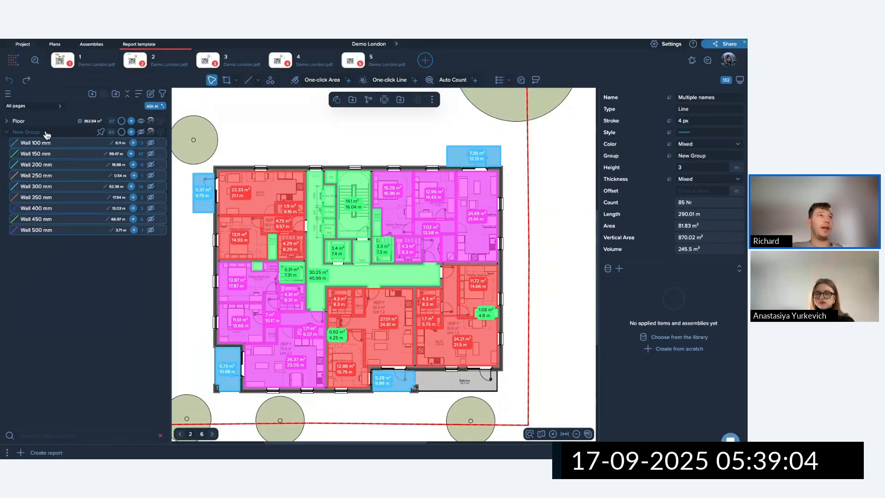
double_click(43, 132)
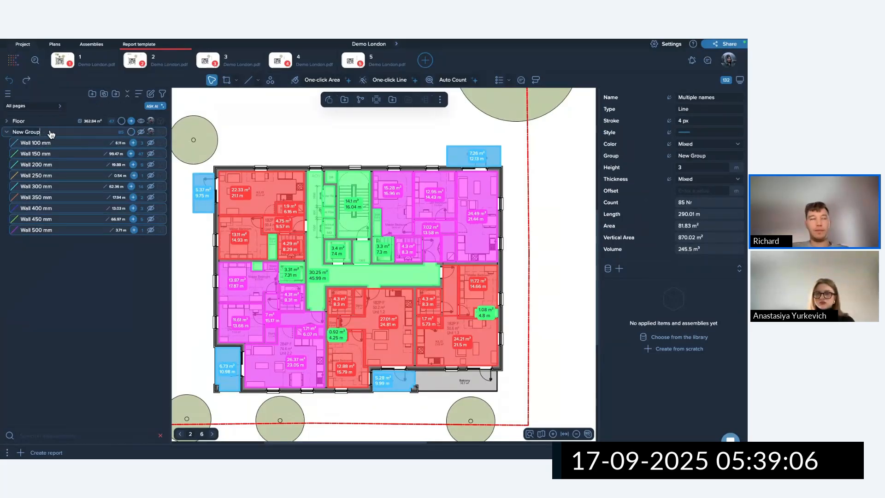
key("BackSpace")
key("BackSpace")
key("BackSpace")
key("BackSpace")
key("BackSpace")
key("BackSpace")
type("Wal")
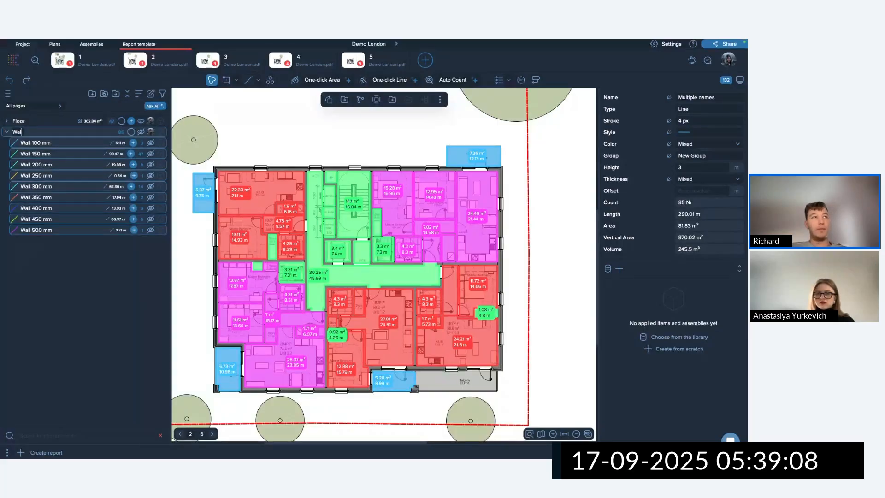
type("ls")
key("Return")
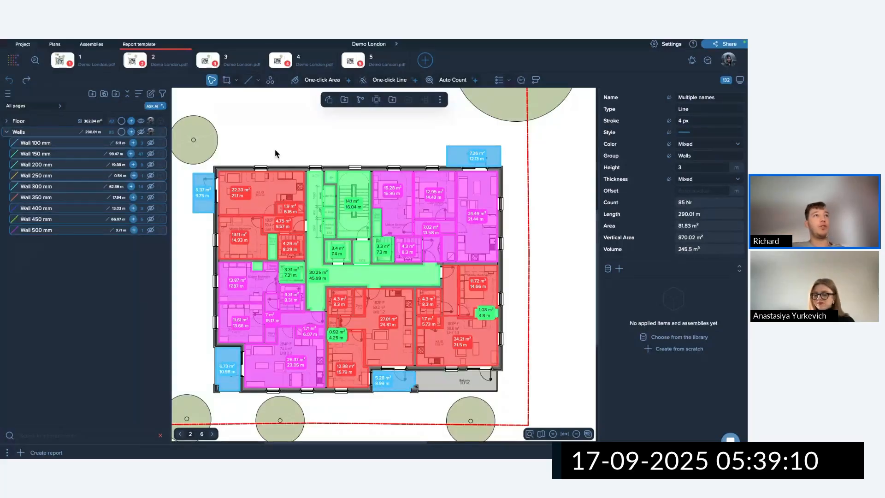
left_click(275, 153)
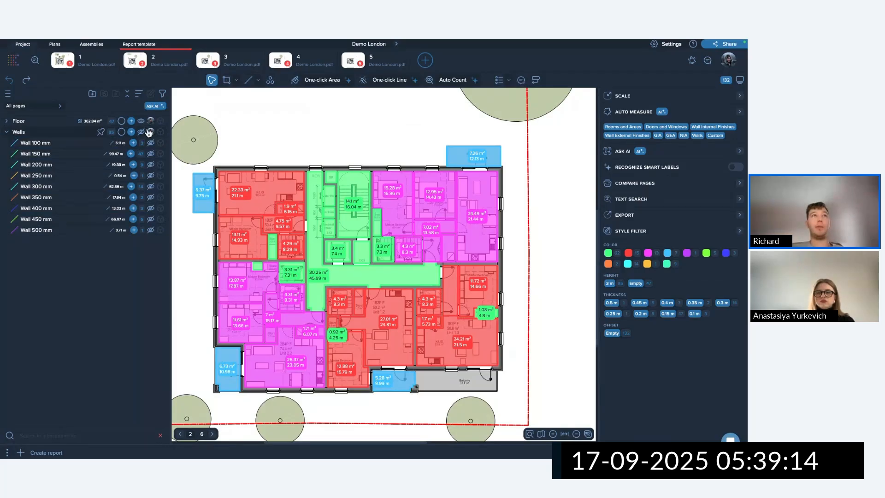
Collapse the Walls group and colour the whole Floor group red.
left_click(148, 132)
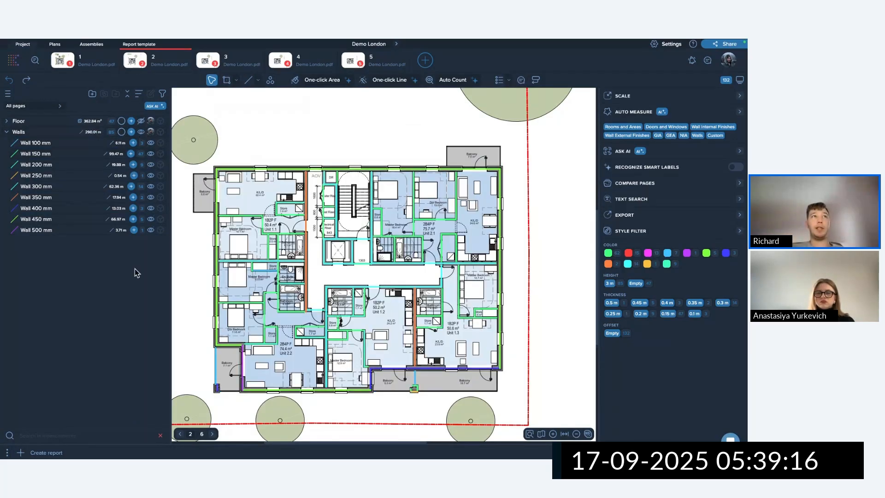
left_click(142, 121)
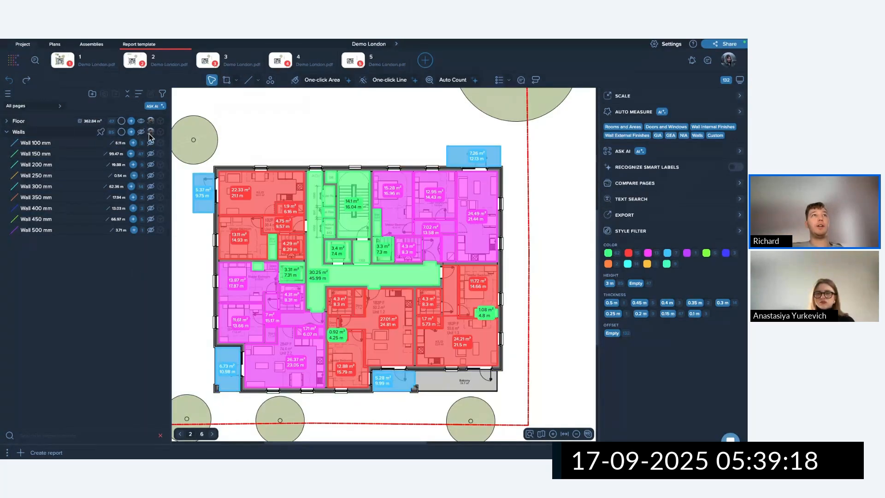
left_click(7, 132)
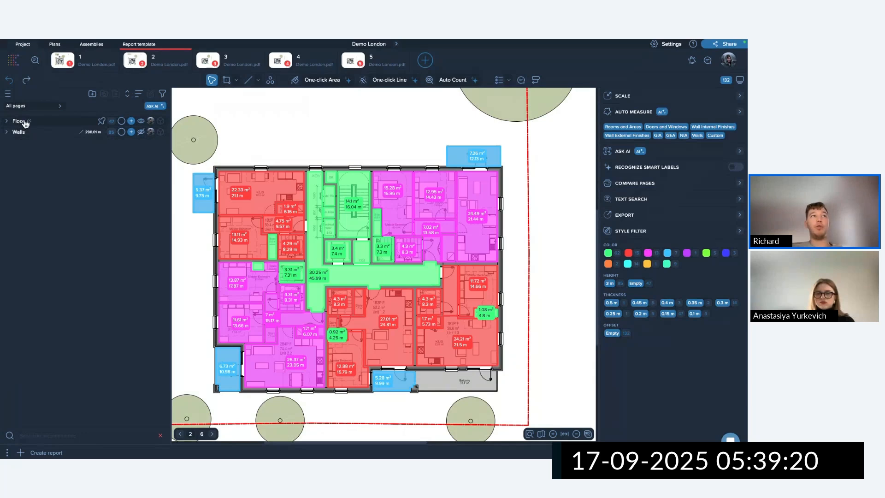
left_click(121, 122)
left_click(150, 196)
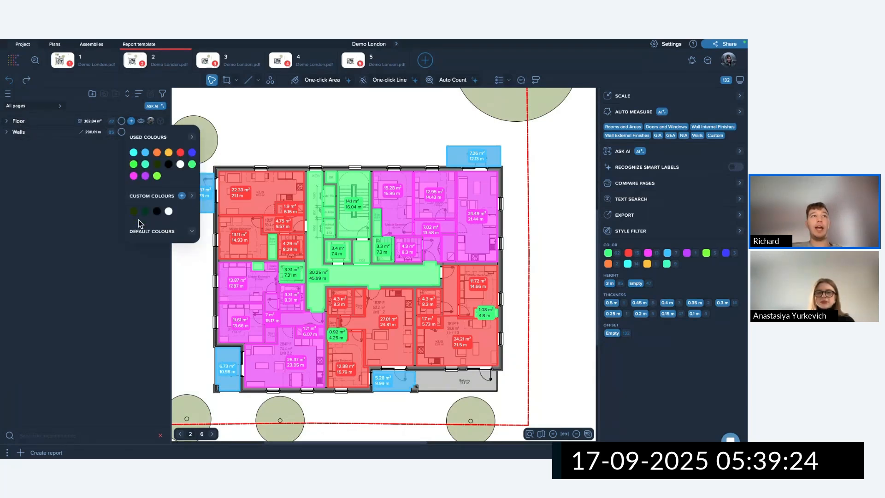
left_click(136, 231)
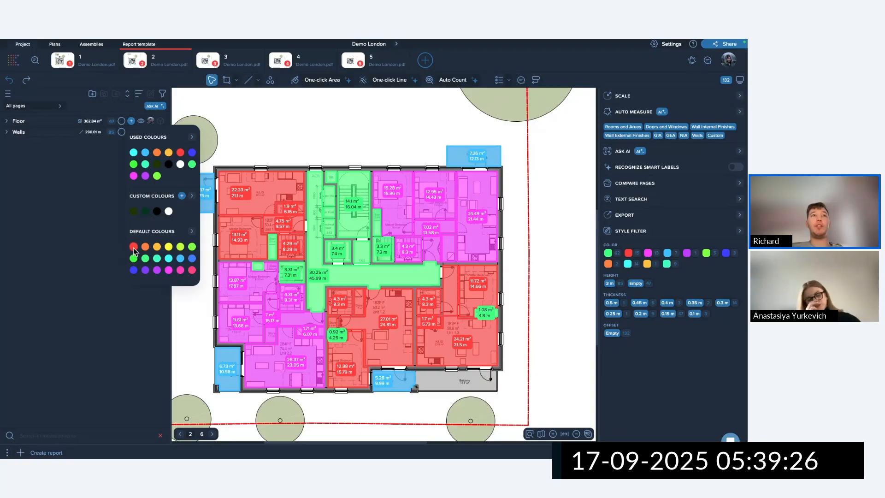
left_click(133, 249)
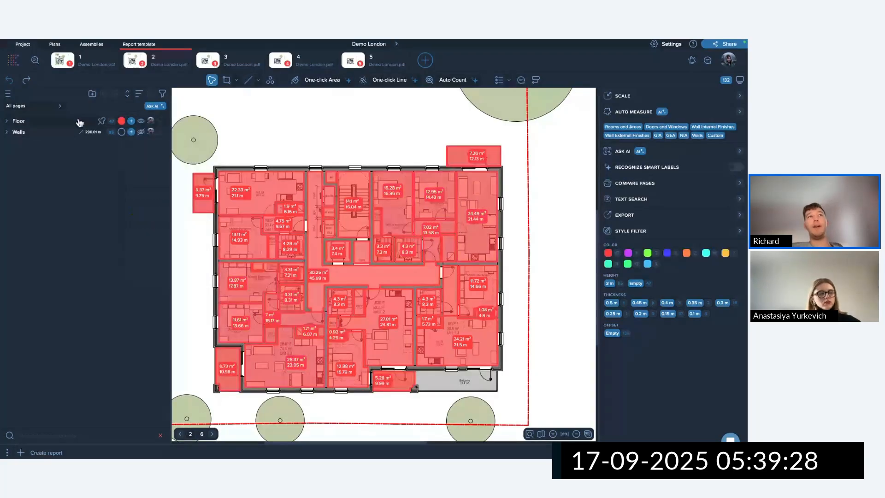
left_click(131, 121)
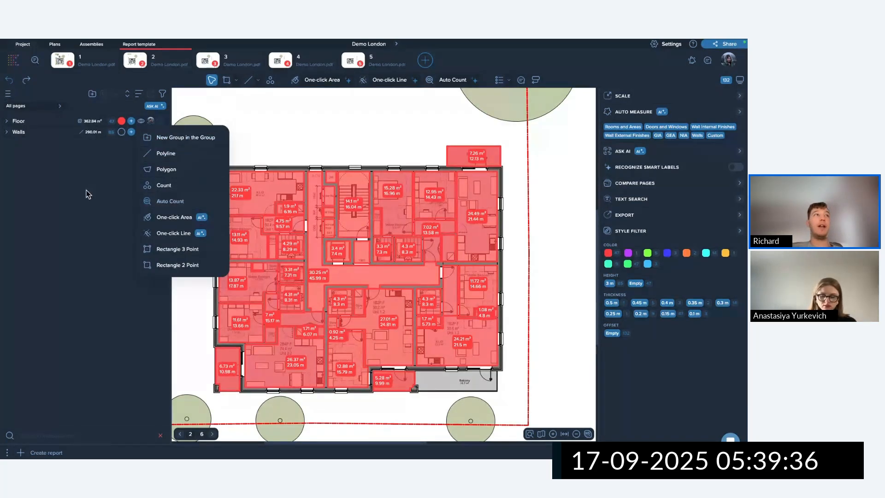
Add a sub-group named 'Int walls' inside the Walls group.
left_click(77, 182)
left_click(131, 132)
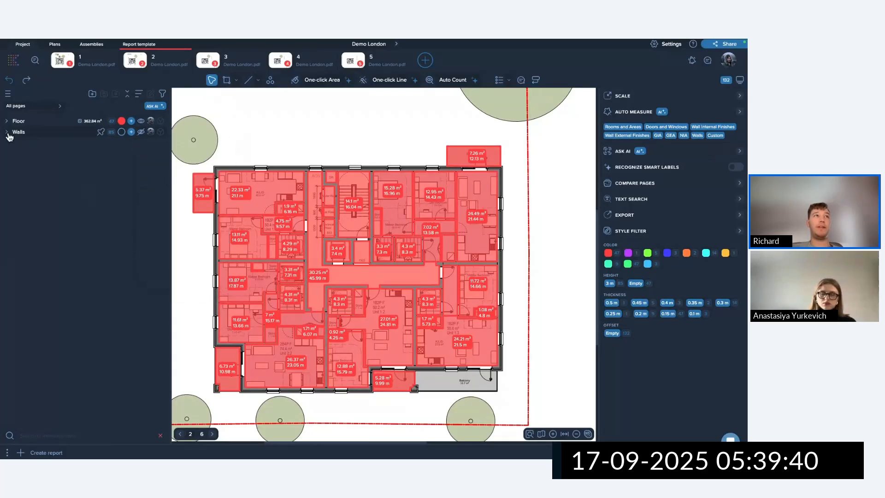
left_click(7, 133)
left_click(132, 133)
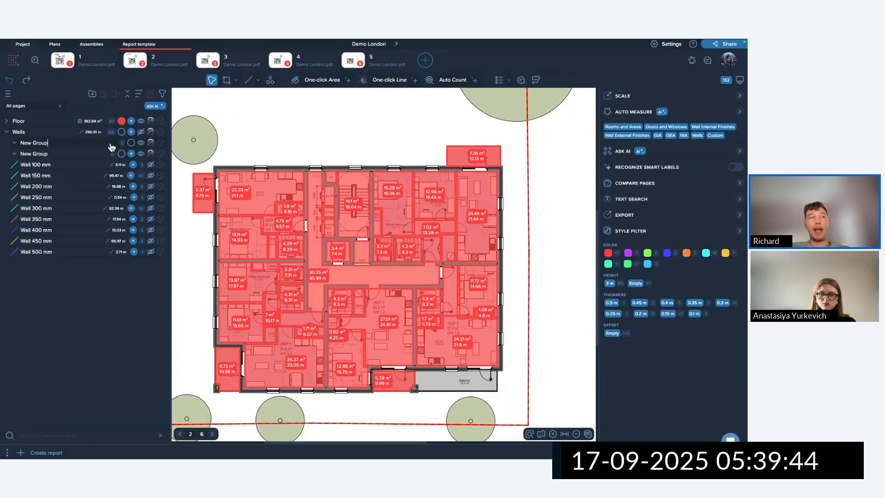
key("BackSpace")
key("BackSpace")
key("BackSpace")
key("BackSpace")
key("BackSpace")
key("BackSpace")
key("BackSpace")
type("In")
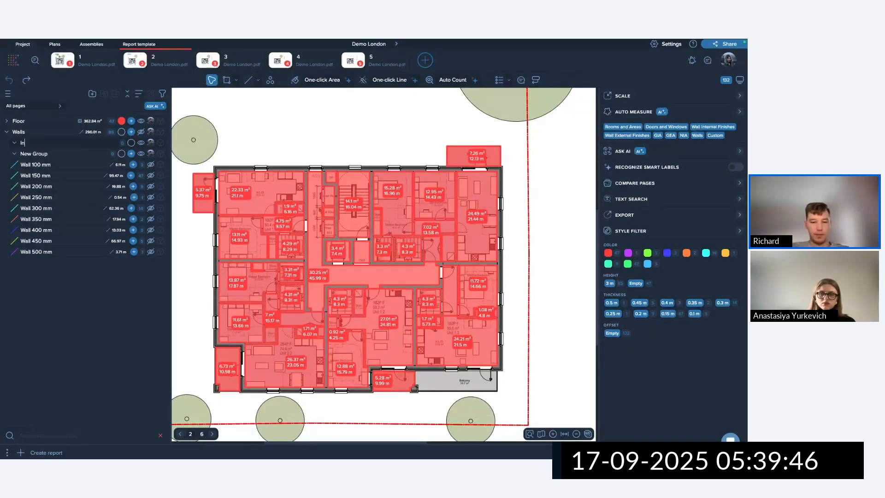
type("t walls")
key("Return")
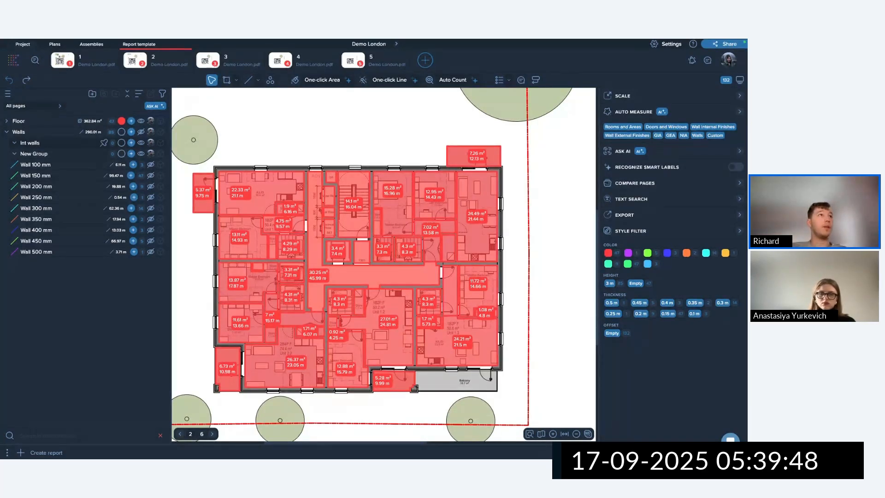
Rename the new group 'Ext walls' and hide the floor areas.
double_click(53, 157)
key("BackSpace")
key("BackSpace")
key("BackSpace")
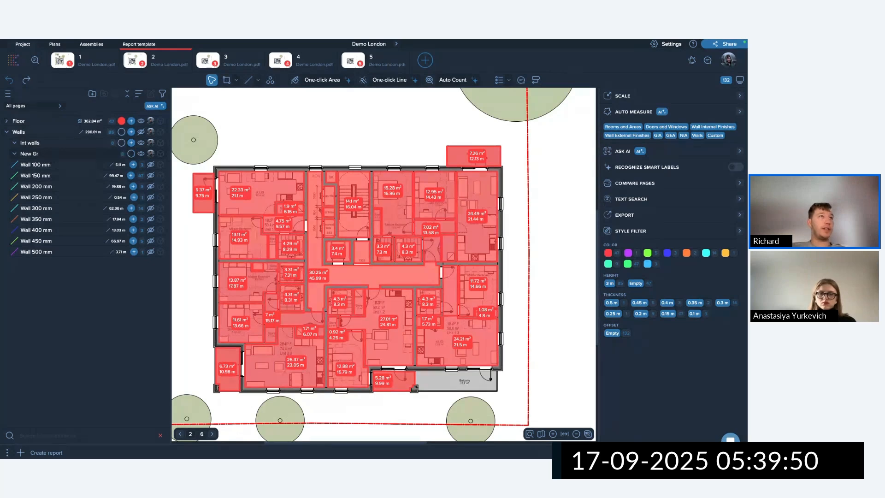
key("BackSpace")
key("BackSpace")
key("BackSpace")
type("Ext w")
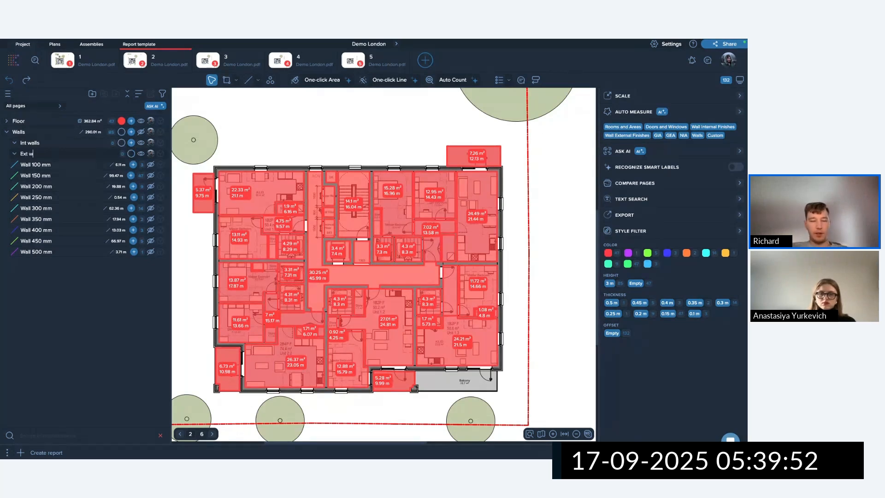
type("alls")
key("Return")
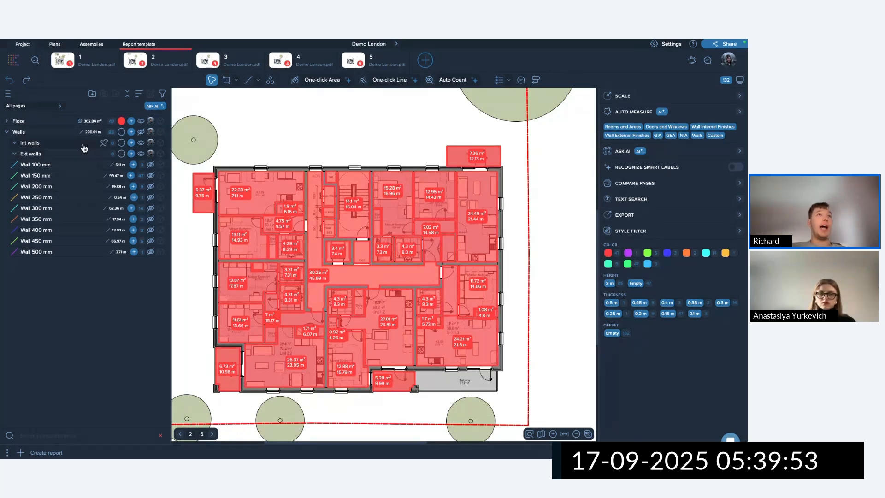
left_click(142, 132)
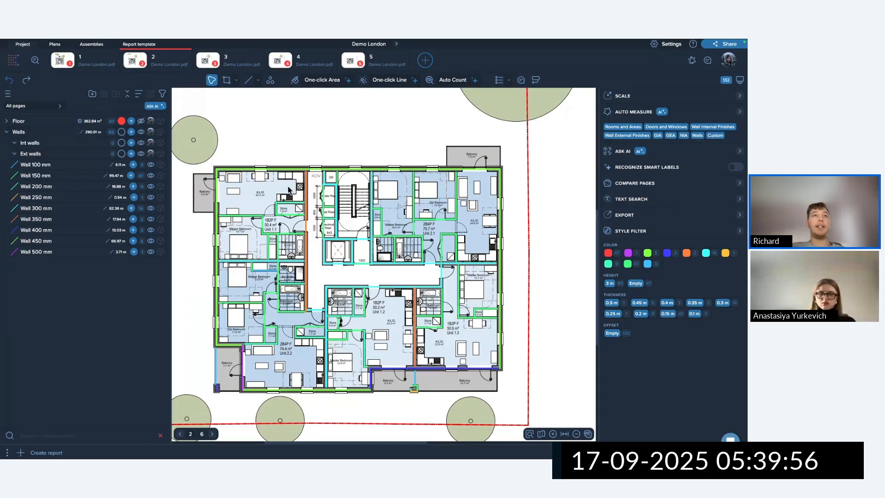
Move the internal wall types into Int walls and colour that group green.
left_click_drag(236, 194, 486, 333)
left_click_drag(46, 165, 57, 142)
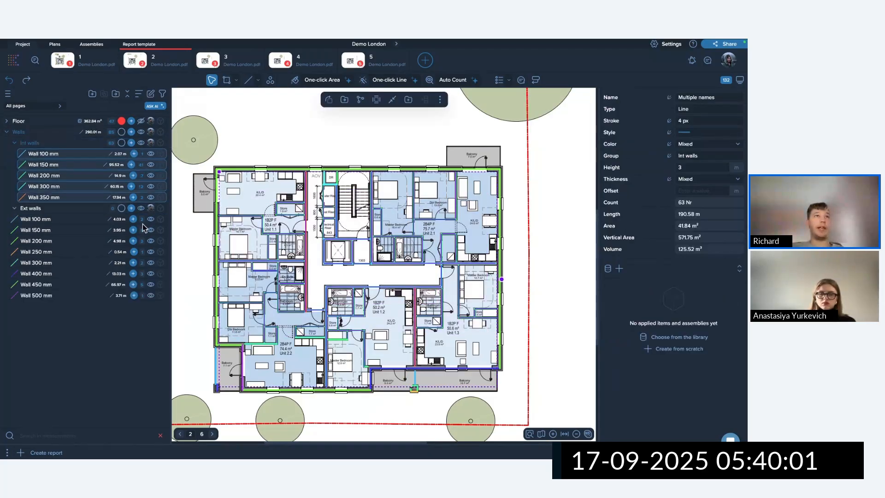
left_click(122, 143)
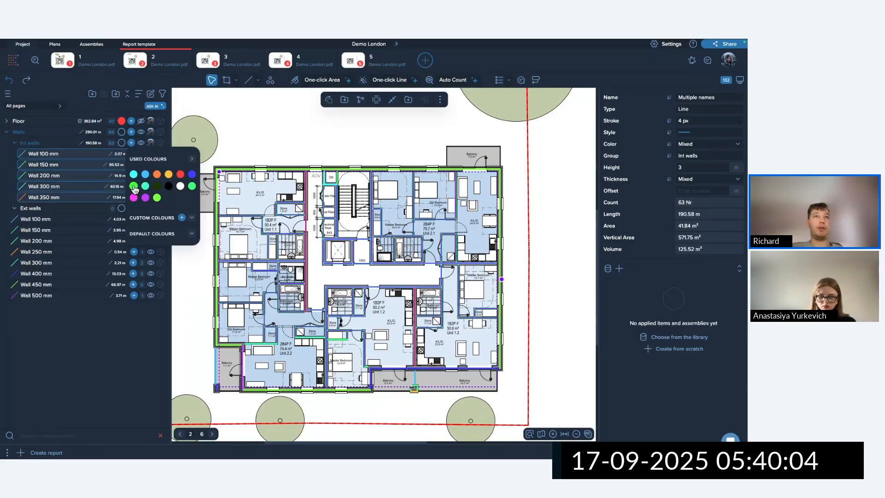
left_click(133, 186)
left_click(302, 132)
Colour Ext walls blue and move Wall 450 mm and Wall 500 mm into it.
left_click(121, 208)
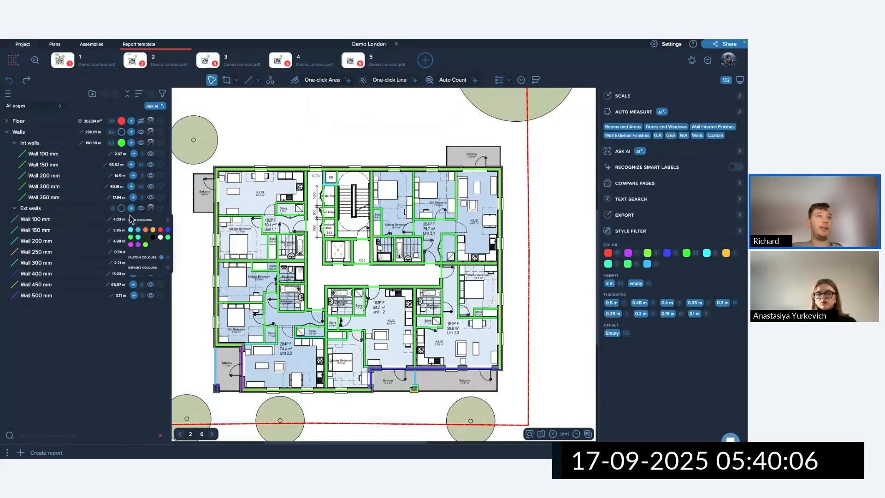
left_click(192, 240)
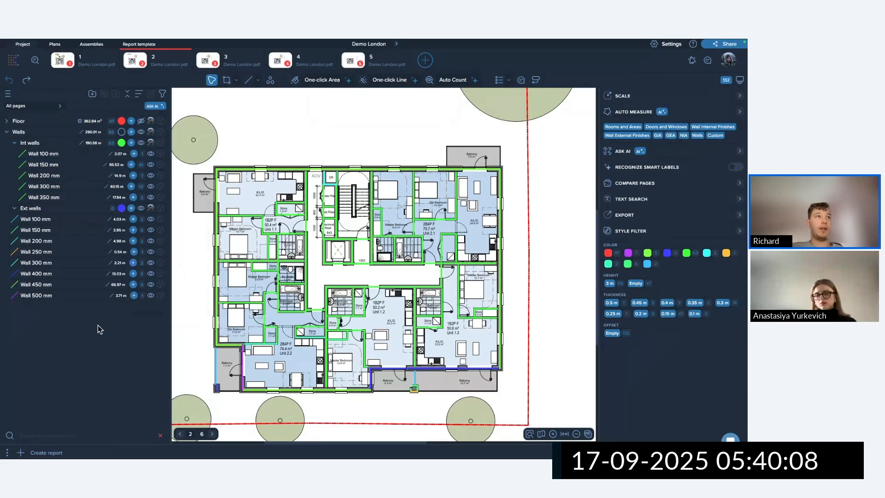
left_click(59, 283)
left_click(60, 295, "shift")
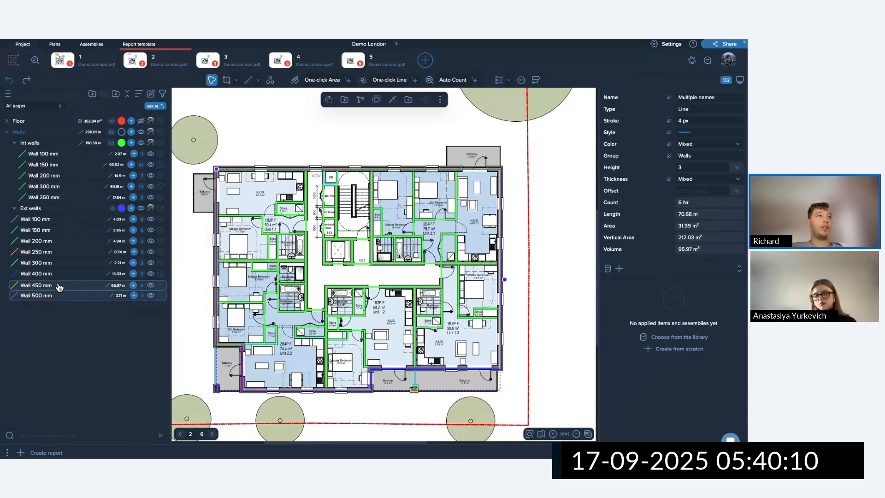
left_click_drag(59, 286, 74, 208)
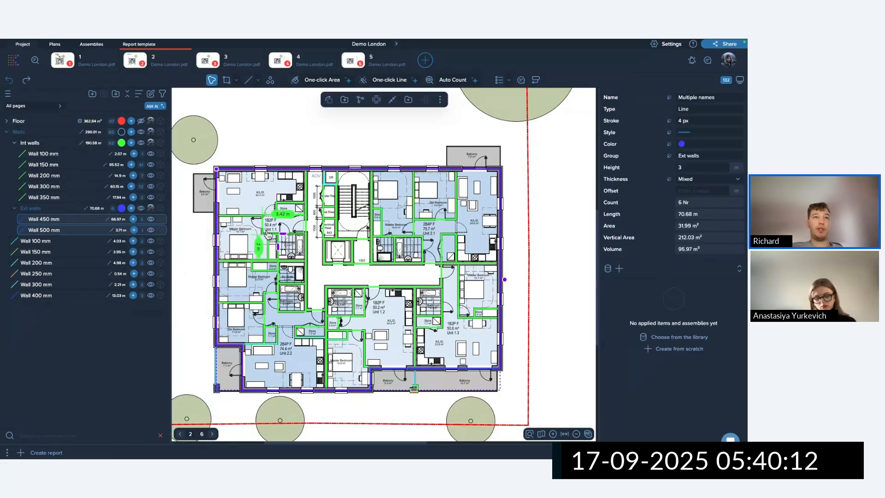
left_click(241, 247)
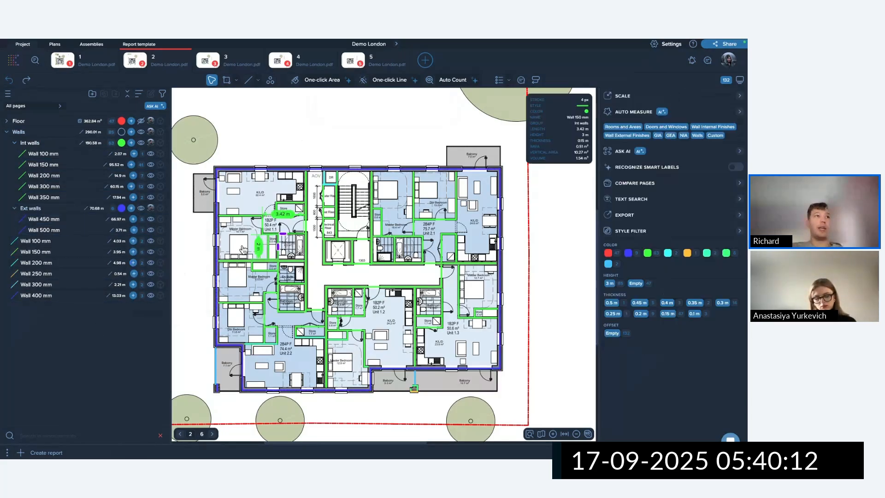
Check the wall grouping by toggling Int and Ext walls visibility, then collapse both groups.
left_click(141, 142)
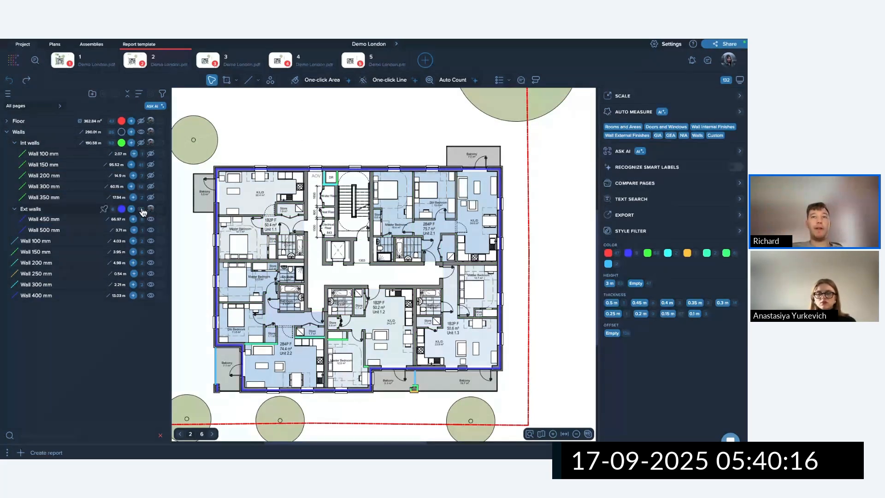
left_click(141, 209)
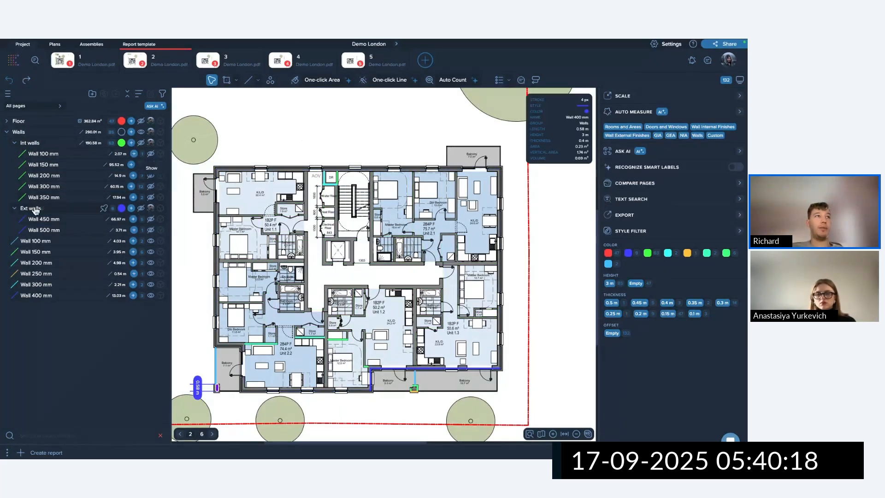
left_click(14, 209)
left_click(15, 143)
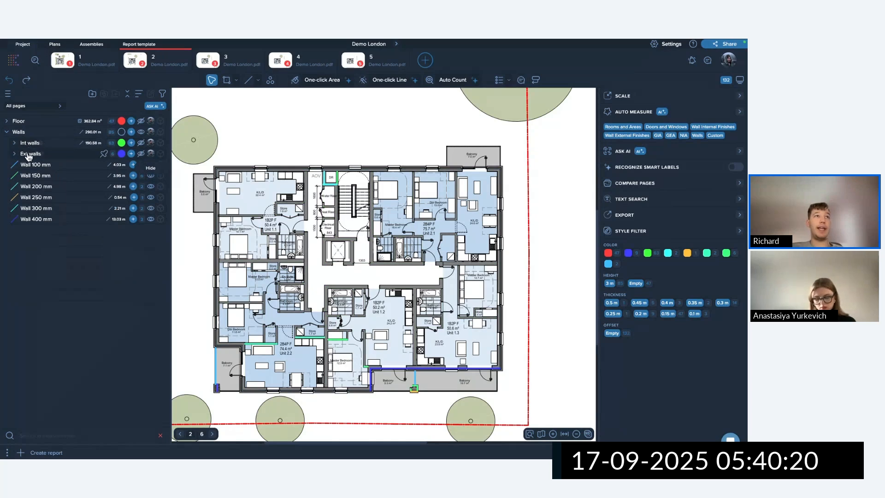
left_click(142, 146)
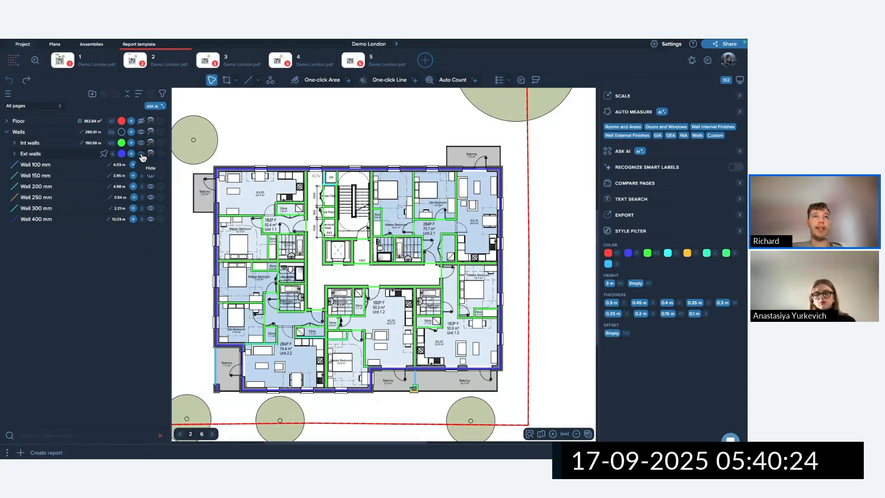
left_click(141, 154)
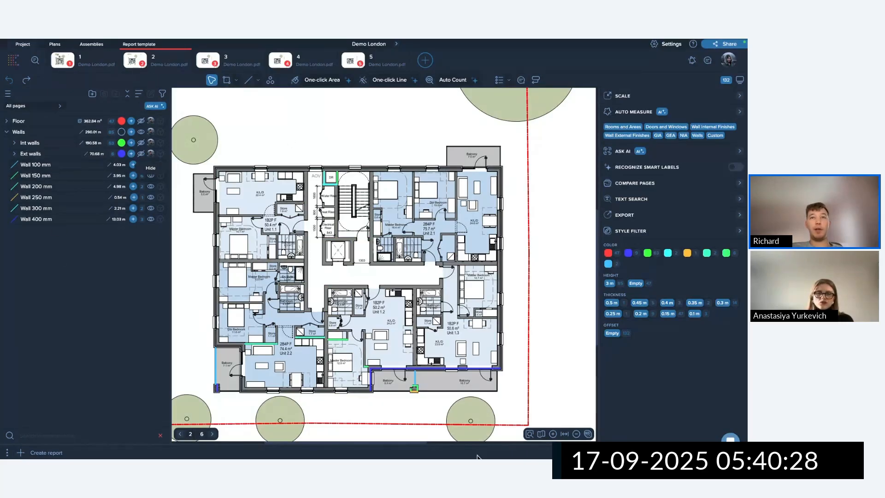
Delete the seven stray balcony wall lines (five bottom, two bottom-left).
left_click_drag(402, 371, 453, 411)
key("Delete")
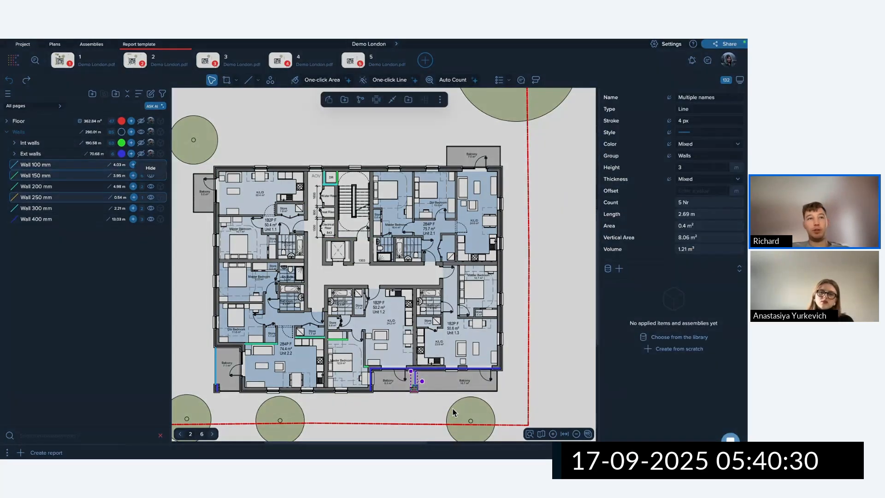
left_click(344, 281)
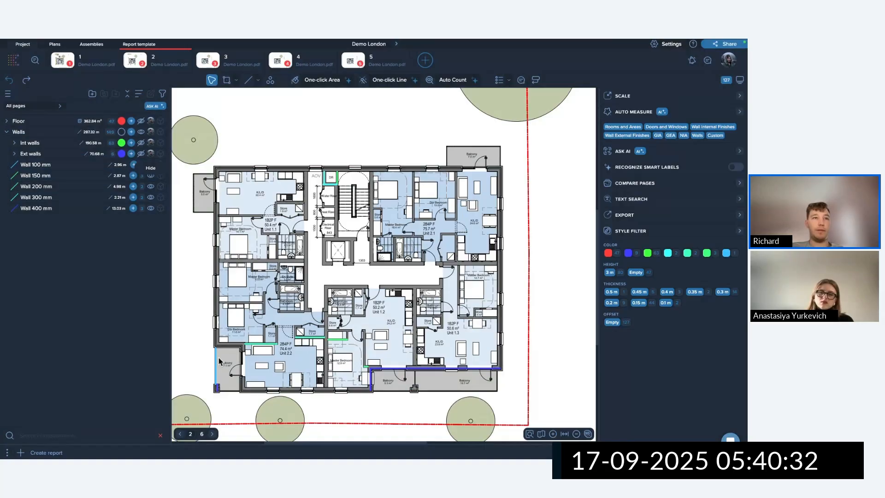
left_click_drag(238, 355, 184, 412)
key("Delete")
left_click(343, 274)
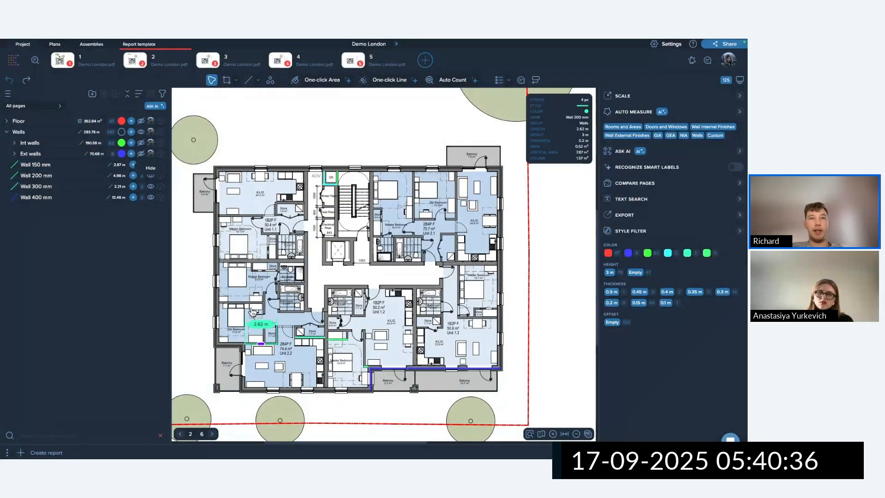
Move Wall 400 mm into Ext walls and the loose Wall 150 and 300 mm lines into Int walls.
left_click_drag(248, 306, 369, 378)
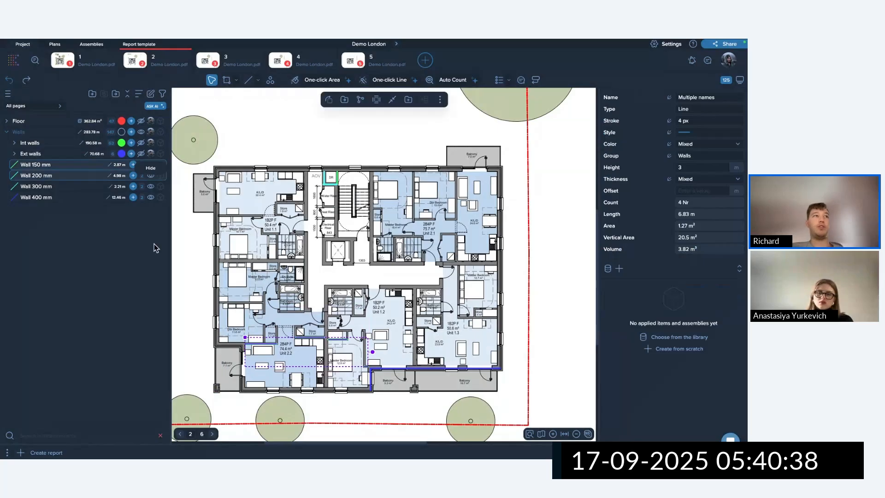
left_click_drag(59, 178, 54, 144)
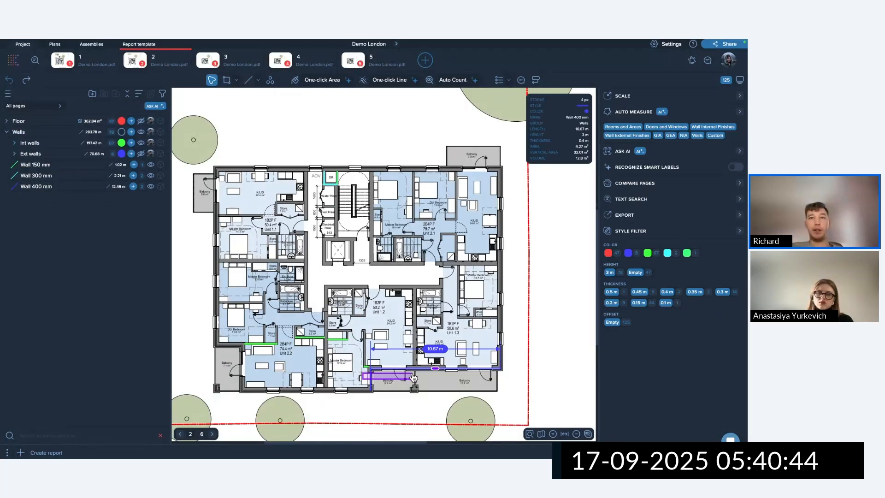
left_click(371, 379)
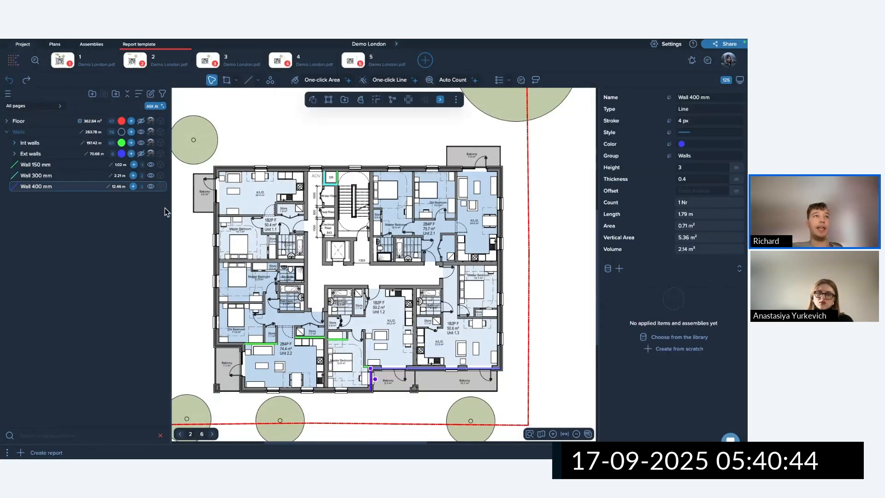
left_click(141, 144)
left_click(347, 339)
left_click_drag(345, 337, 505, 416)
left_click_drag(60, 193, 68, 155)
left_click_drag(375, 200, 375, 199)
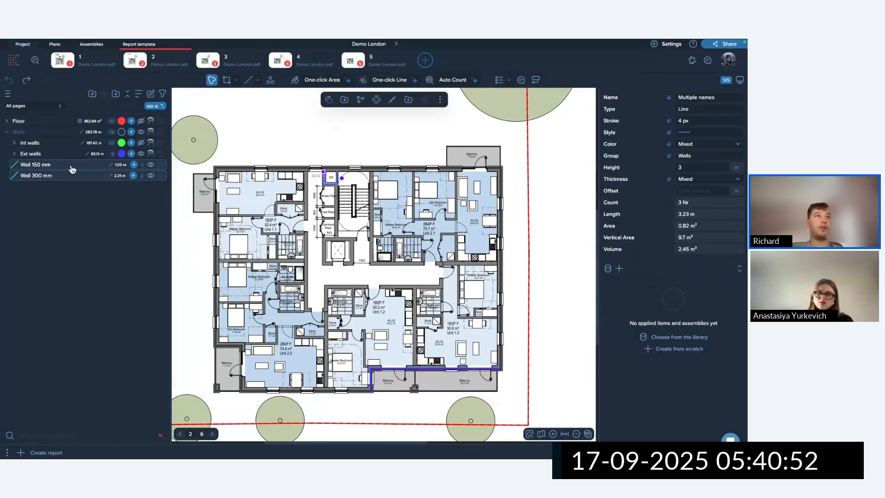
left_click_drag(69, 166, 65, 142)
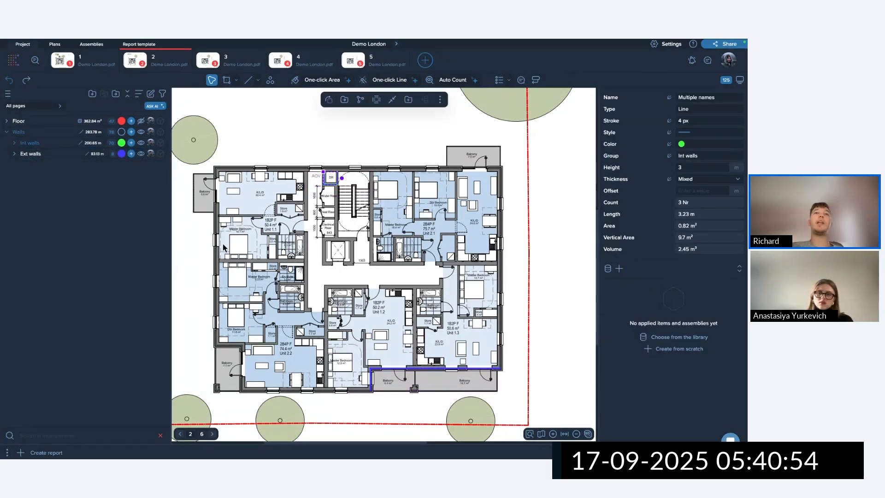
left_click(367, 240)
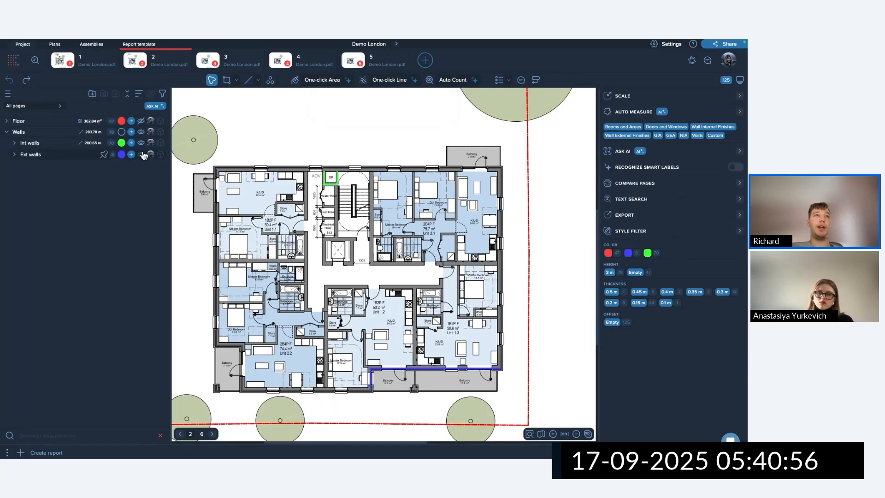
Move the Wall 450 mm layer out of Ext walls into the Int walls group.
left_click(142, 154)
left_click(141, 143)
left_click(141, 143)
left_click(141, 154)
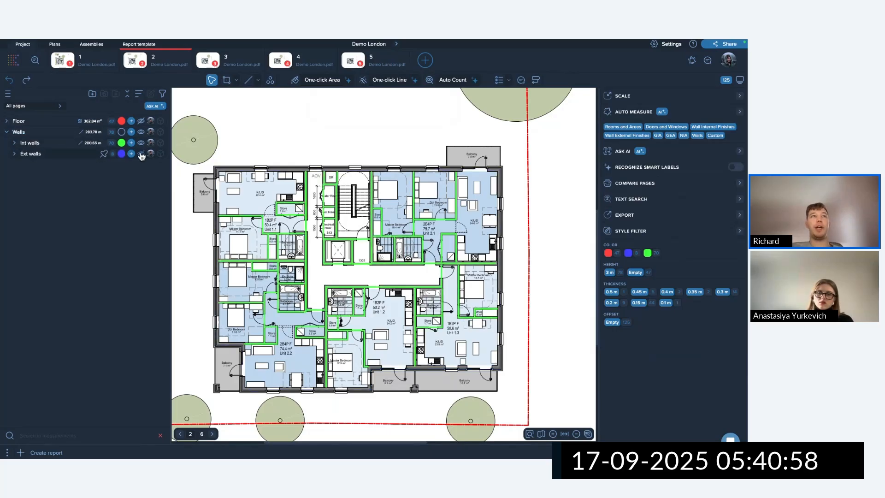
left_click(142, 154)
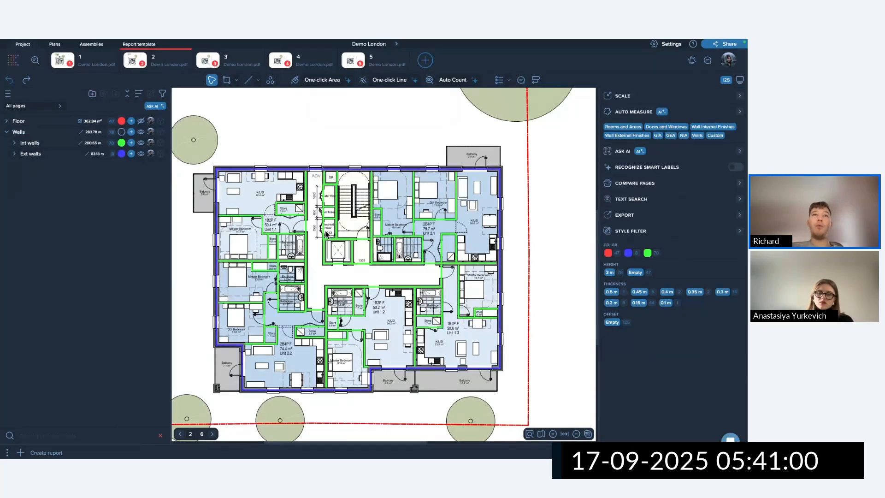
left_click(15, 154)
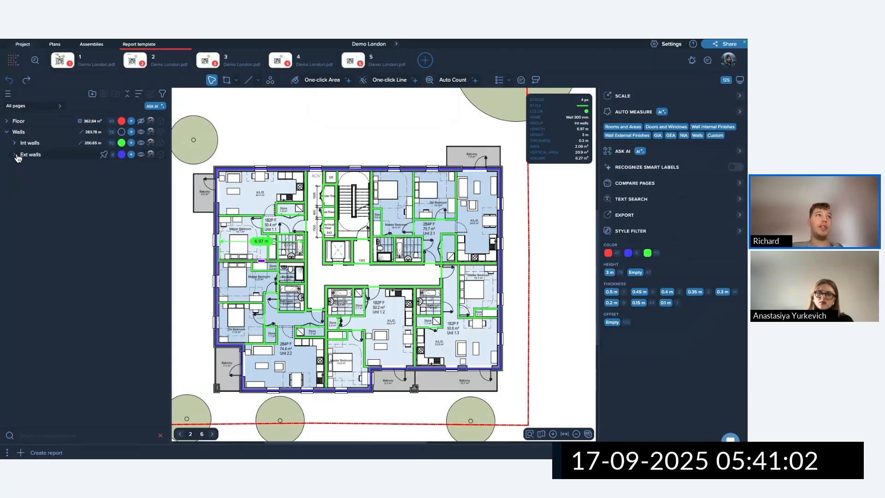
left_click(46, 165)
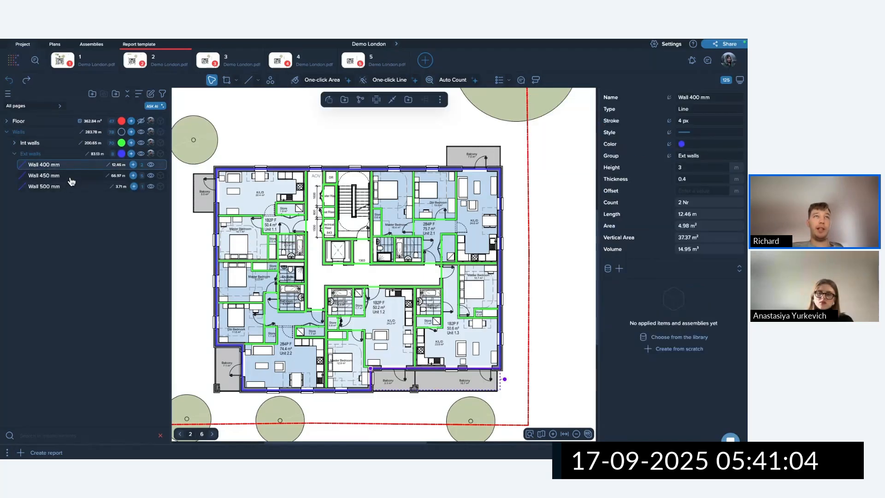
left_click(176, 194)
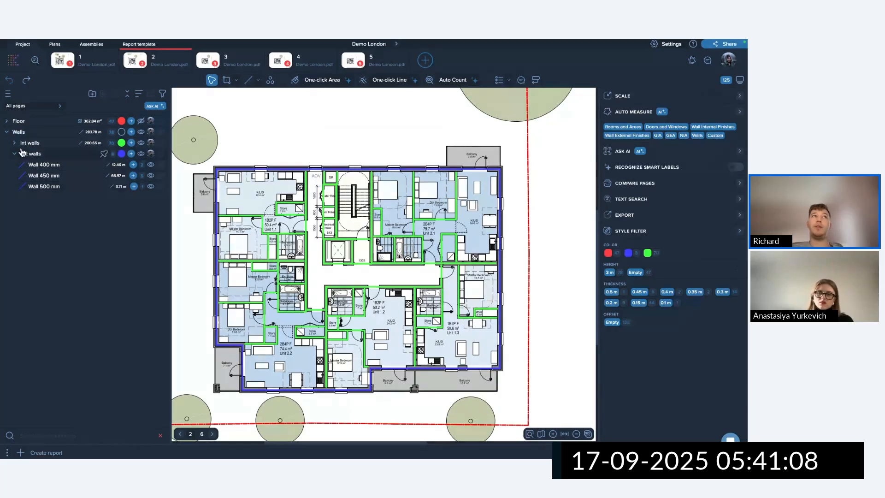
left_click(69, 176)
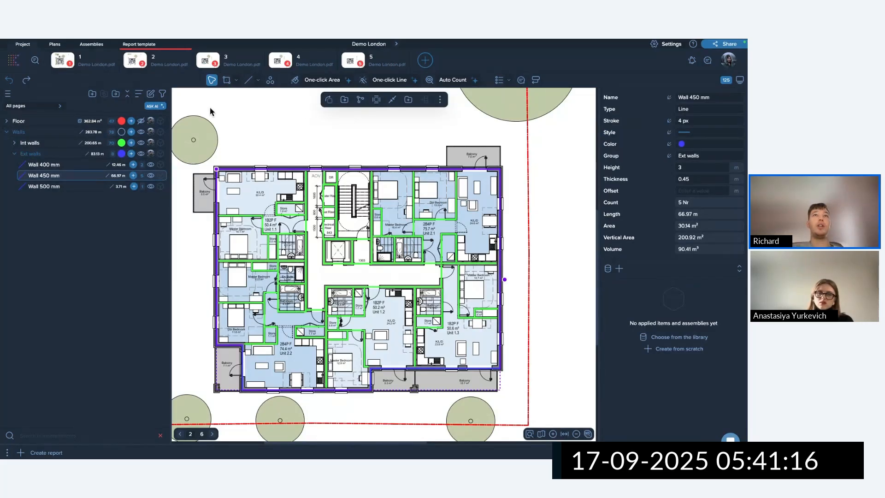
left_click(345, 100)
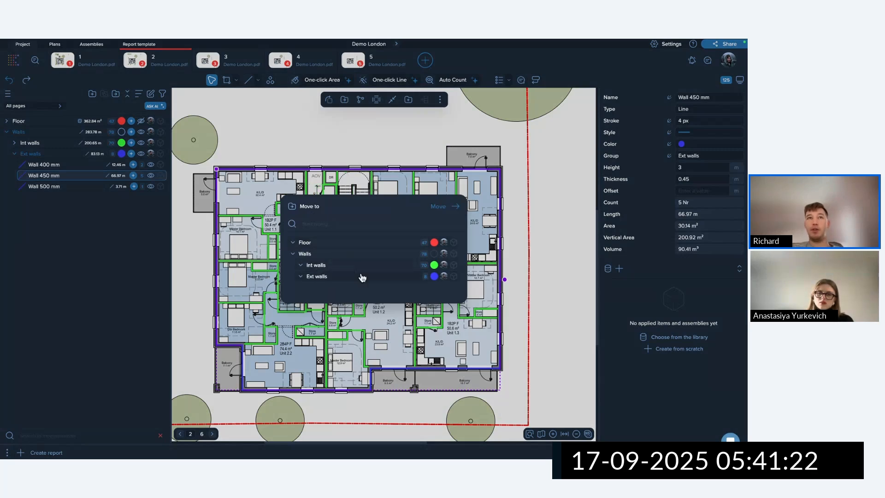
left_click(341, 268)
left_click(440, 207)
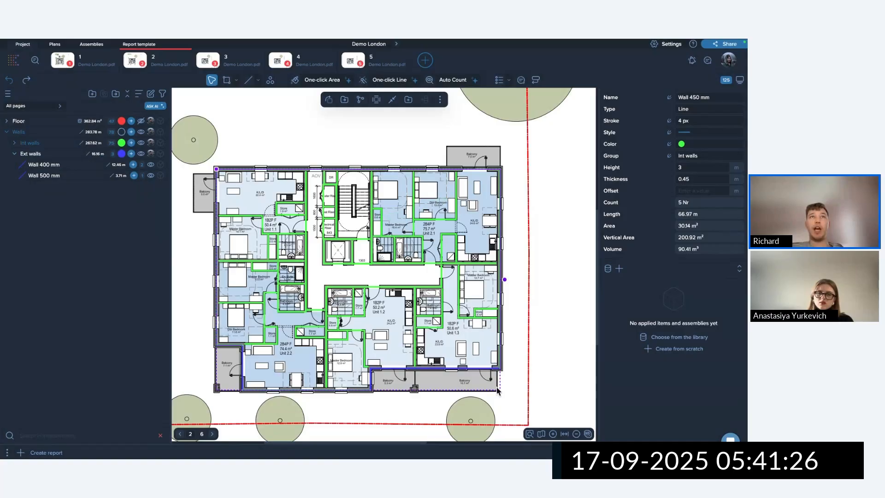
Select the four outer perimeter walls on the plan and move them into Ext walls.
left_click(506, 398)
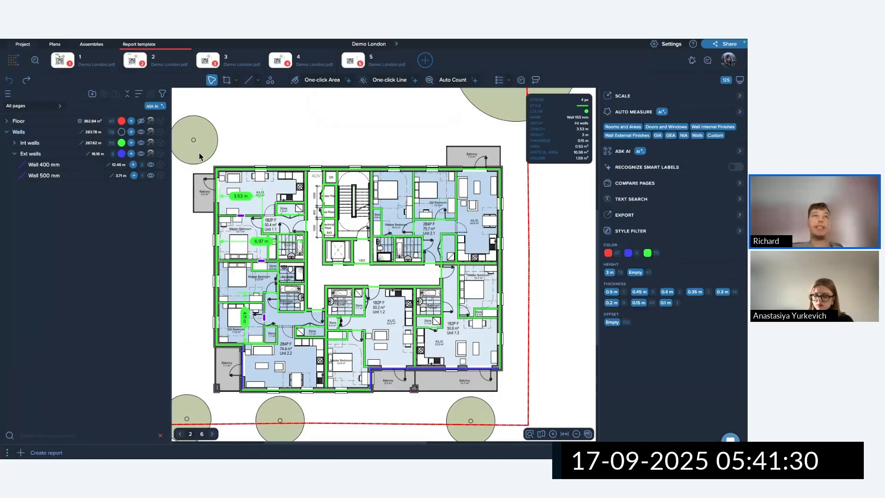
left_click_drag(196, 150, 242, 185)
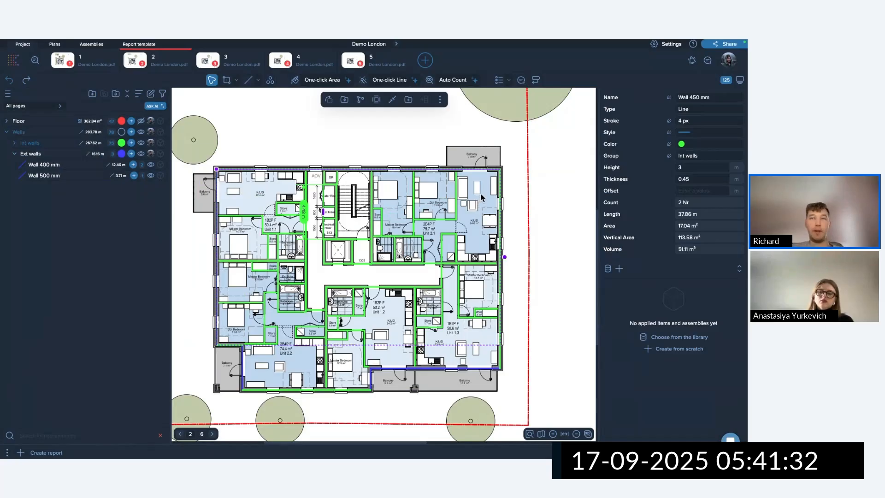
left_click(501, 199, "shift")
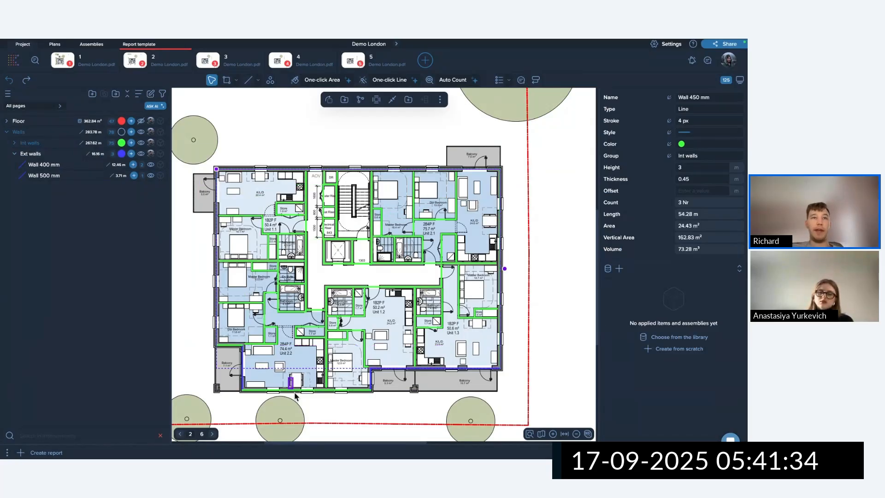
left_click(313, 390, "shift")
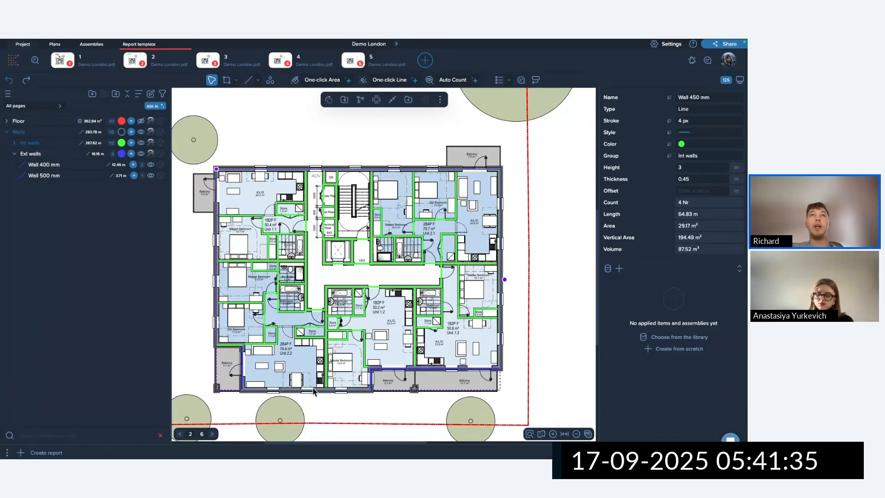
left_click(344, 100)
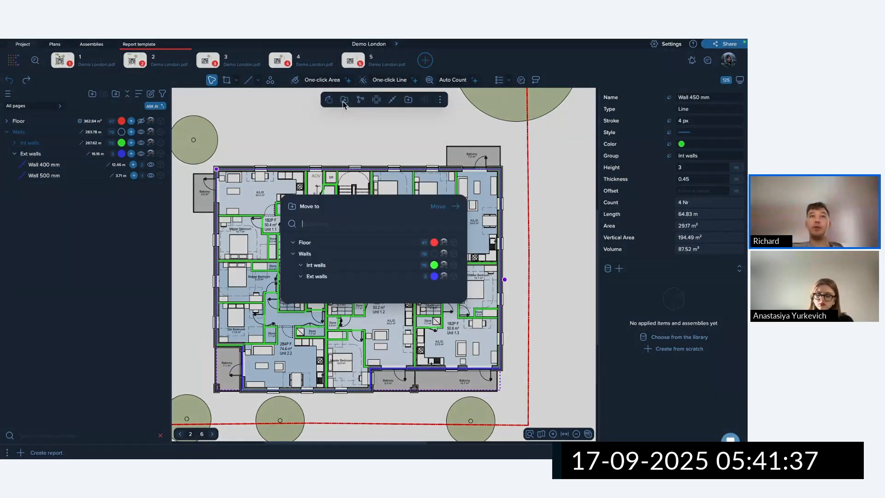
left_click(344, 275)
left_click(437, 208)
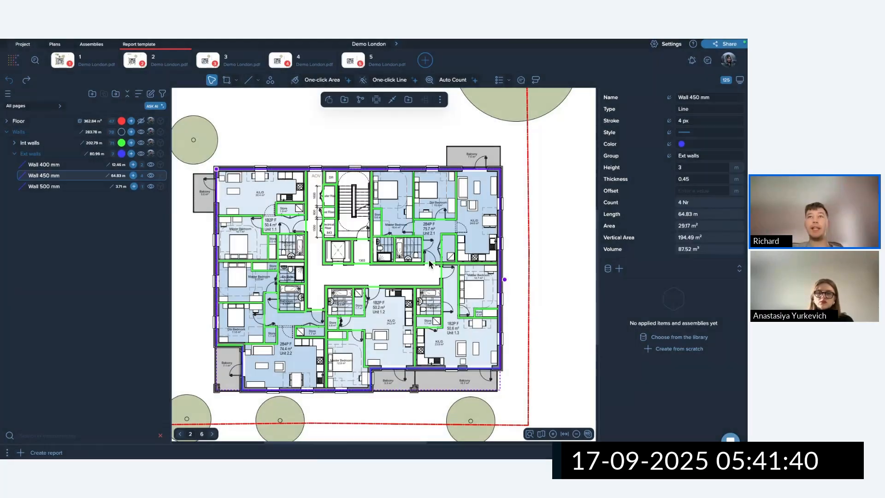
left_click(429, 260)
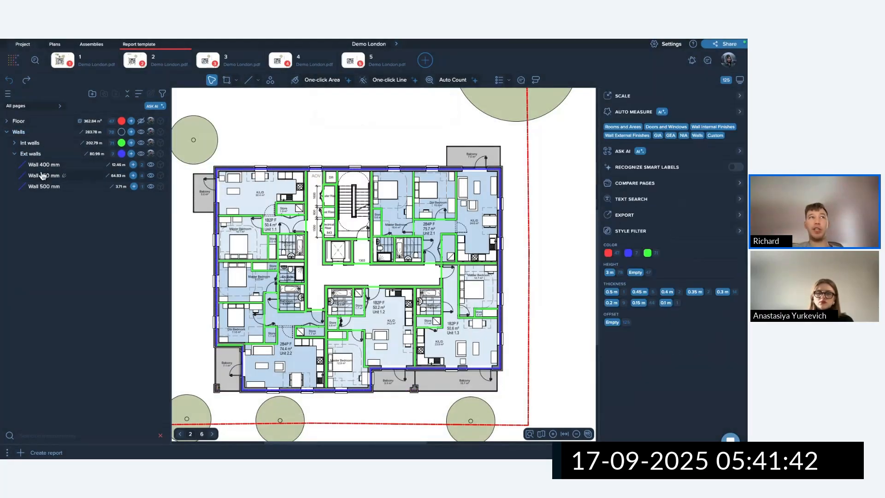
left_click(14, 154)
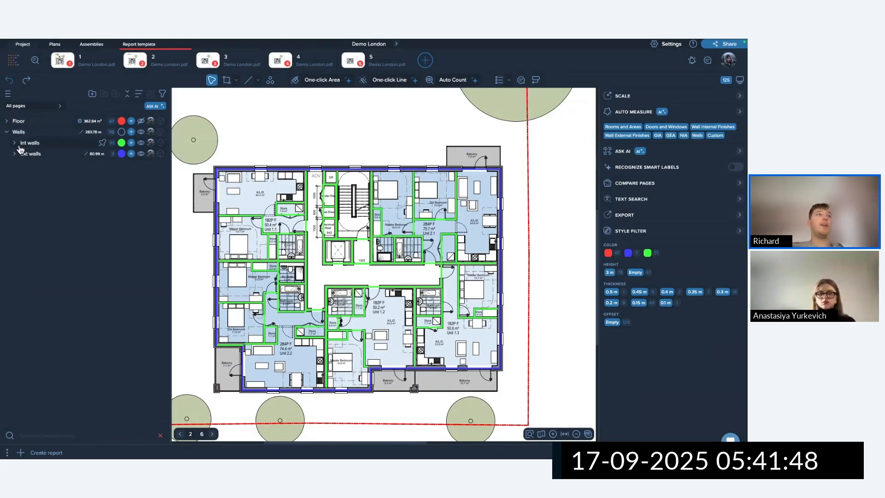
Duplicate the Walls group and rename the copy holding Int and Ext walls to 'Walls masonry'.
left_click(42, 133)
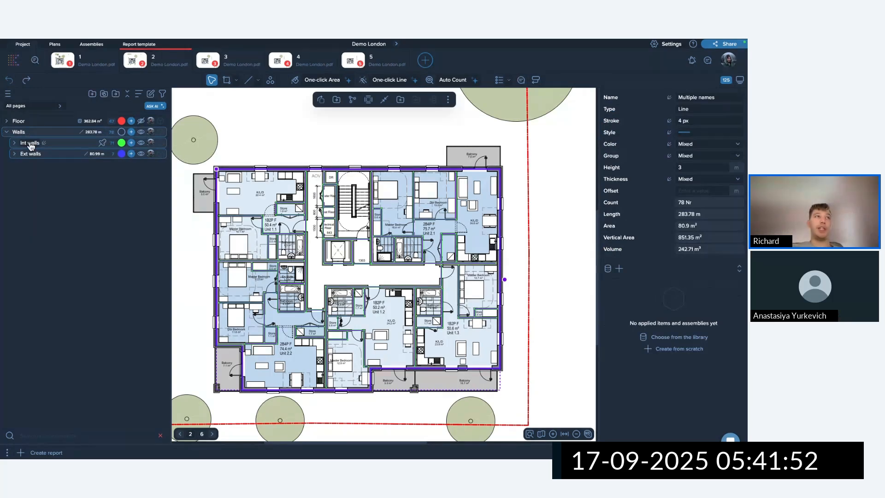
left_click(6, 132)
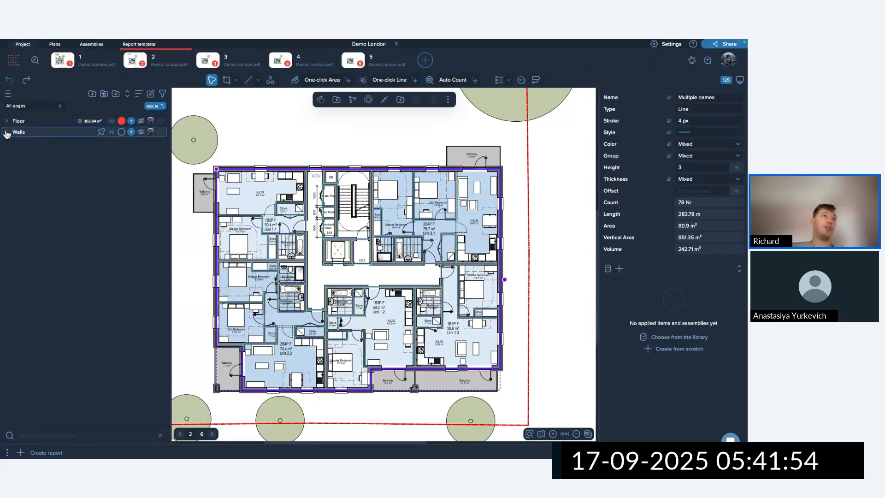
left_click(6, 133)
left_click(6, 132)
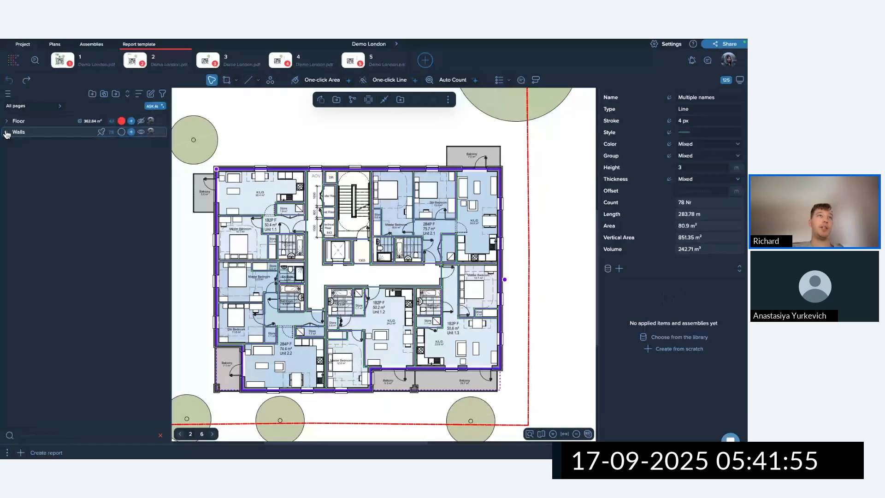
left_click(104, 95)
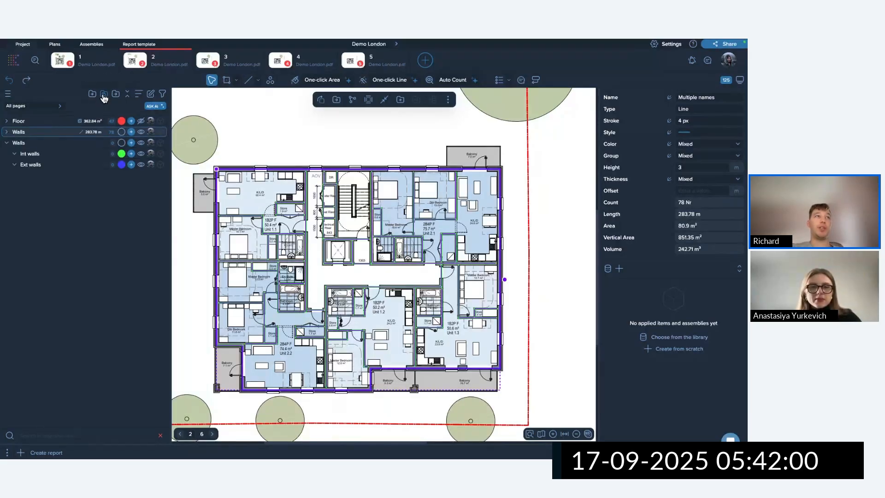
double_click(25, 134)
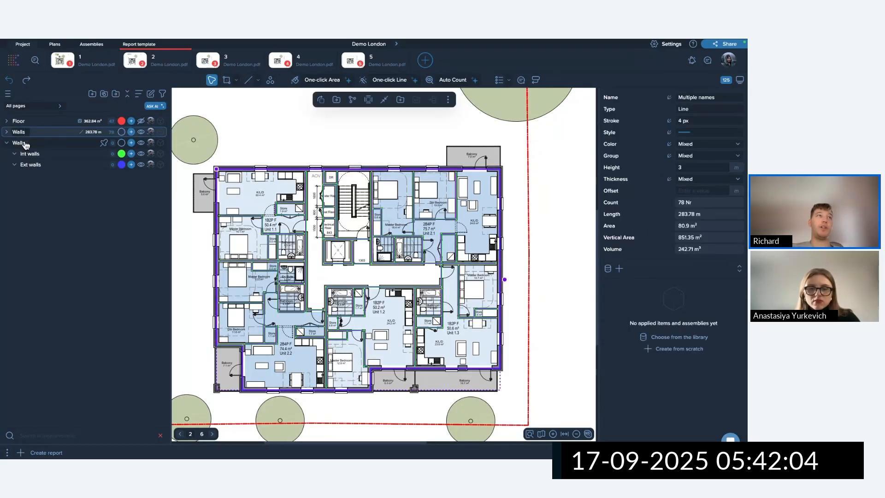
double_click(19, 142)
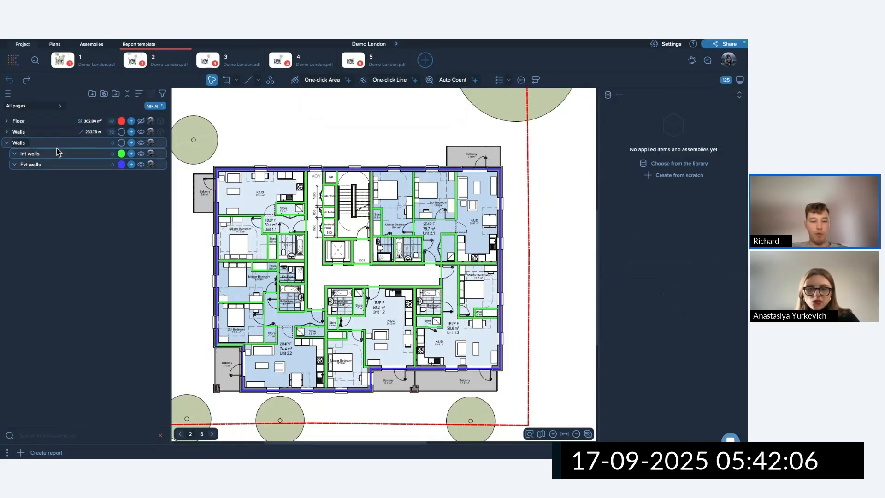
type("mas")
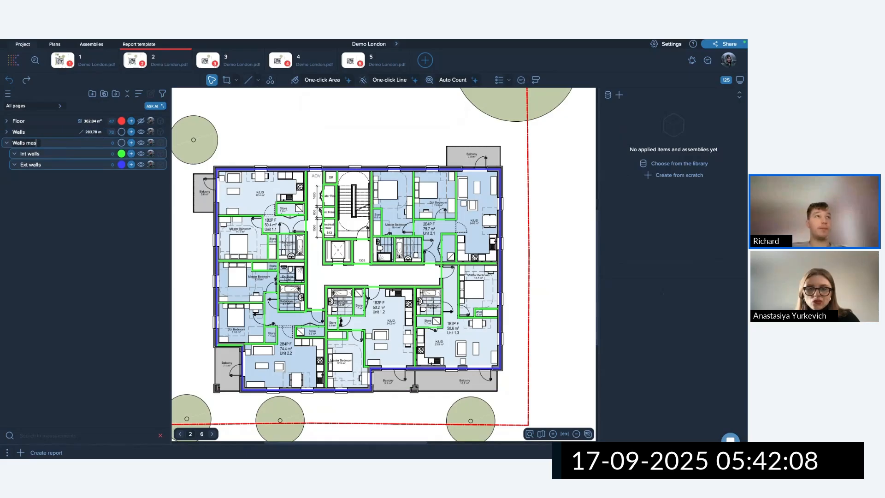
type("onry")
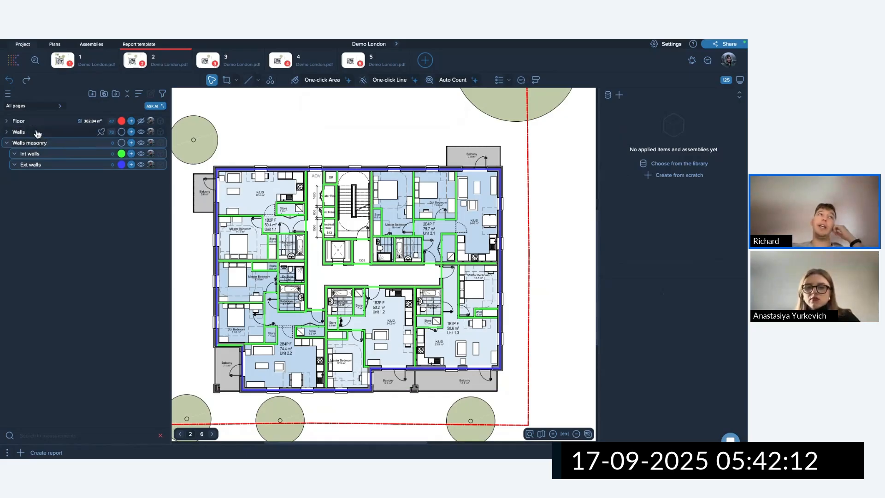
left_click(67, 144)
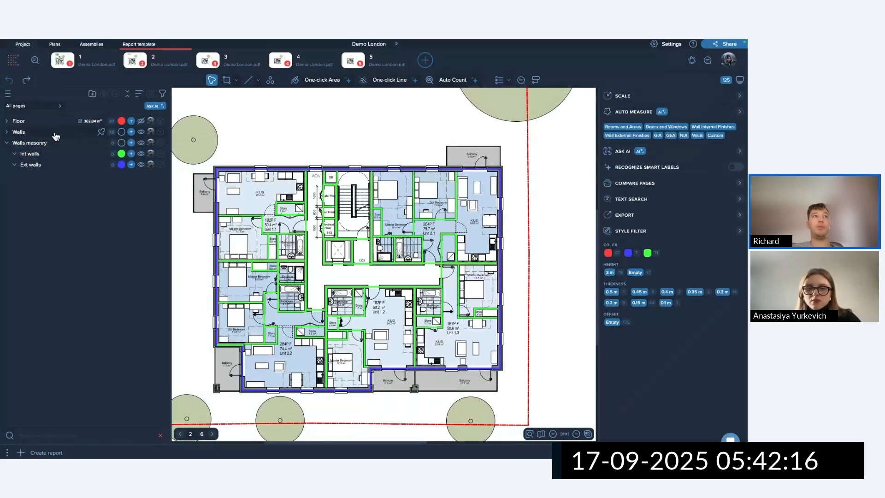
Sort the measurement groups by creation date.
left_click(128, 96)
left_click(129, 96)
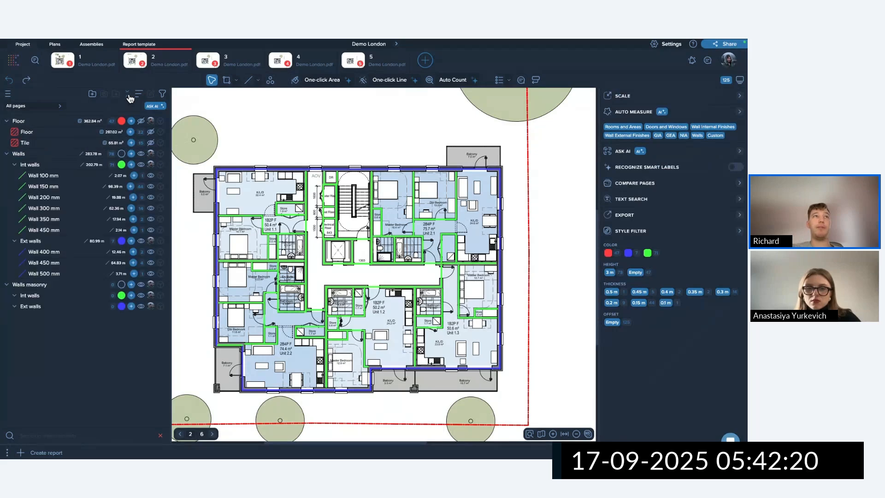
left_click(130, 96)
left_click(138, 94)
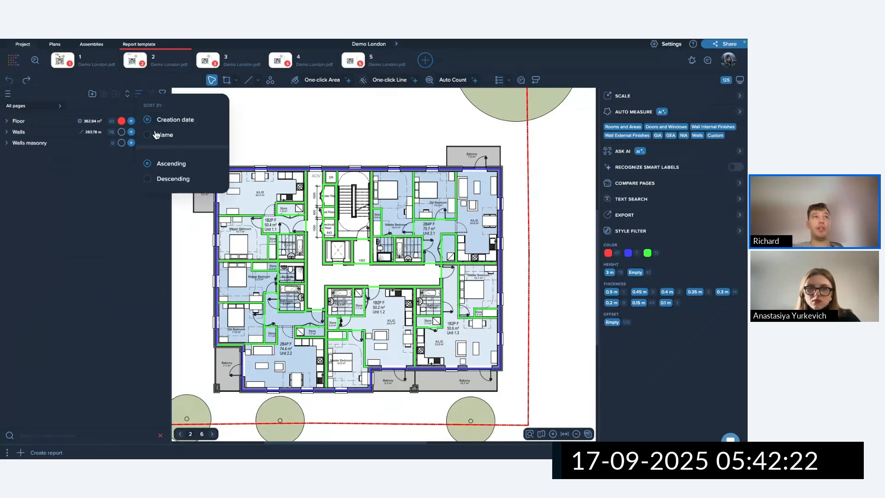
left_click(150, 123)
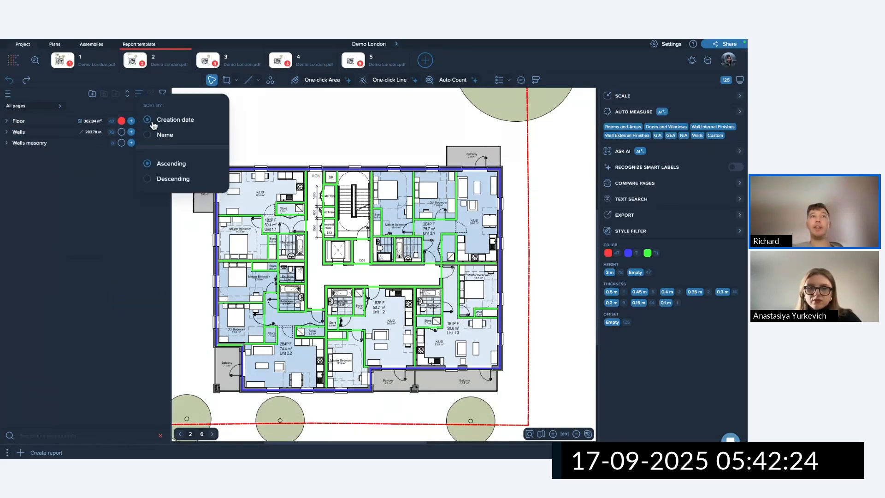
left_click(170, 196)
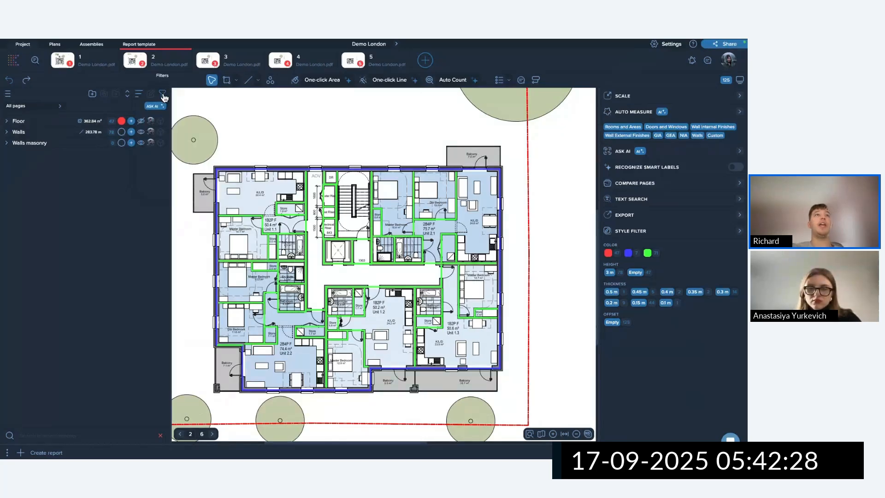
Turn area measurements off in the type filter, hiding the floor areas from the plan.
left_click(162, 95)
left_click(181, 106)
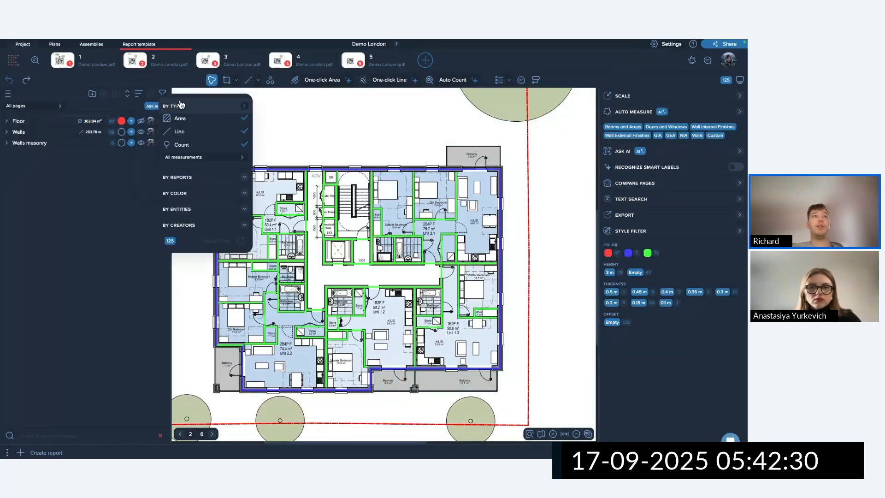
left_click(153, 132)
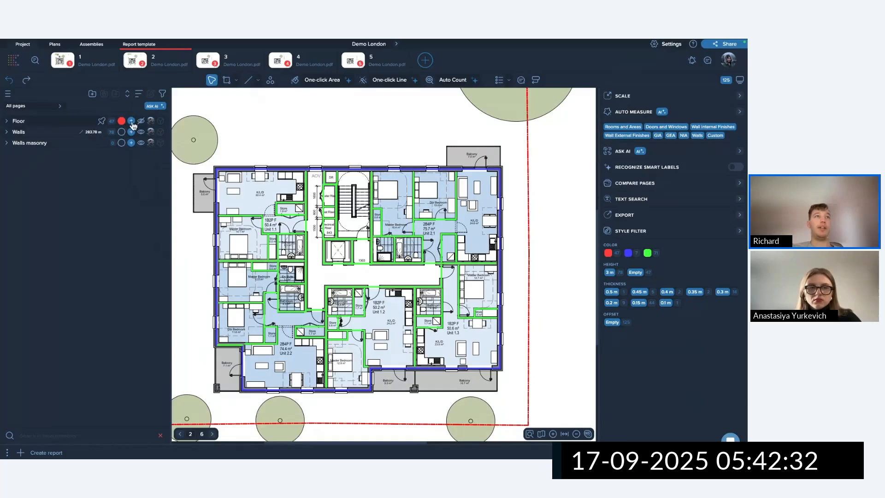
left_click(141, 122)
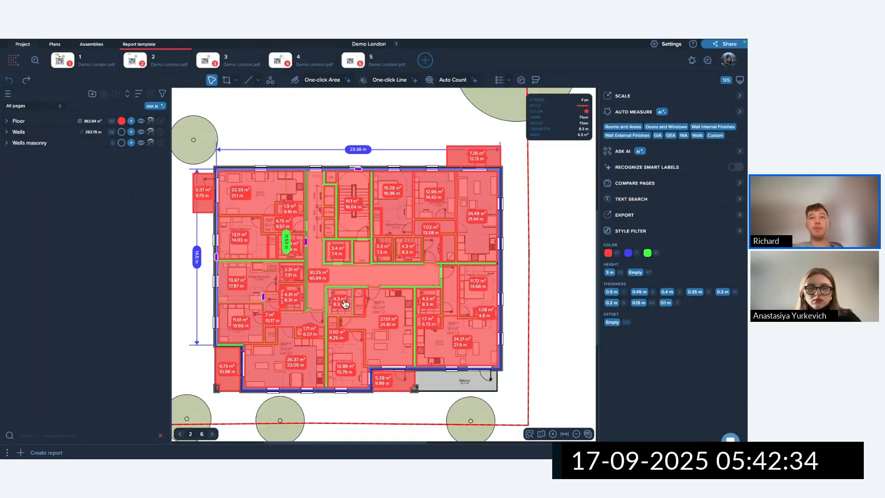
left_click(162, 94)
left_click(181, 107)
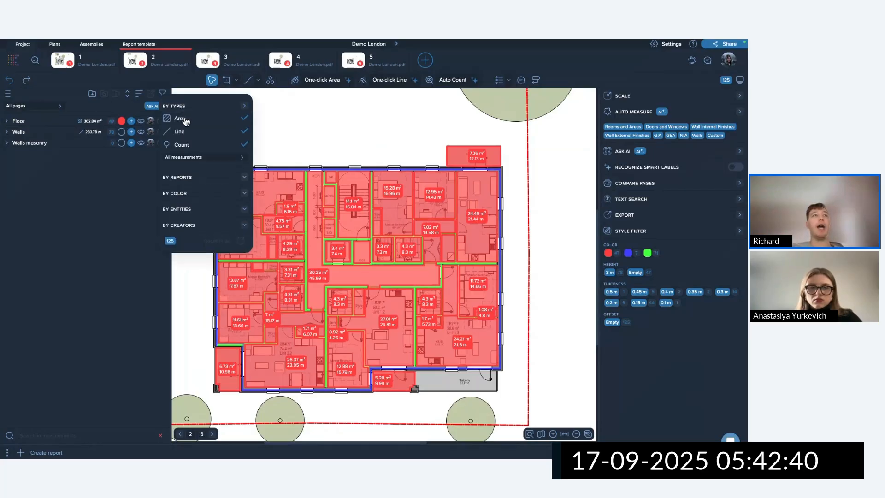
left_click(183, 119)
left_click(4, 123)
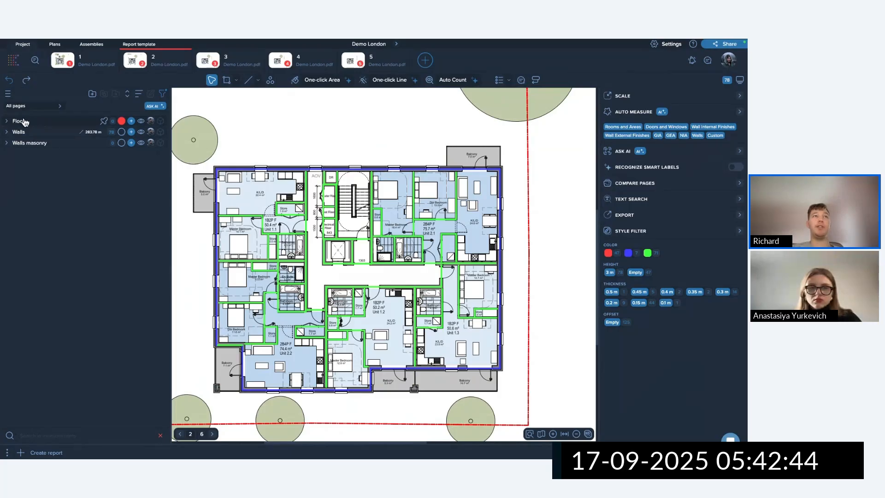
Re-enable area measurements in the type filter, check the colour and creator filters, and close it.
left_click(163, 94)
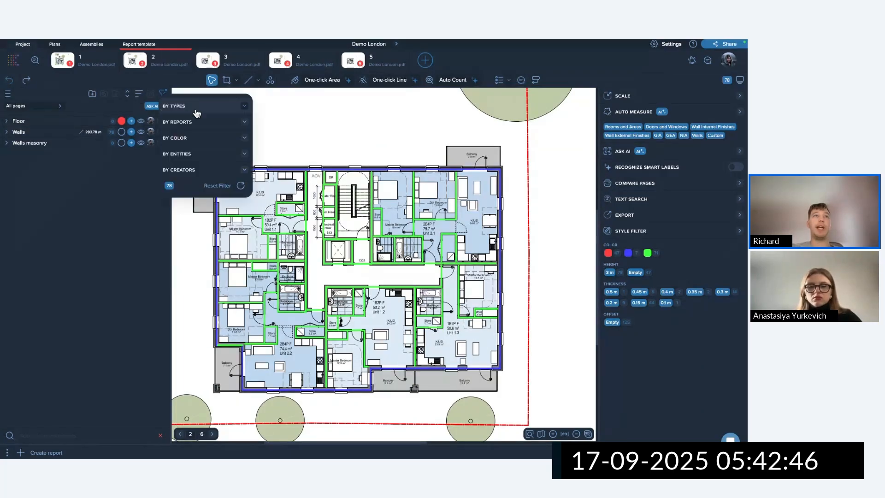
left_click(190, 107)
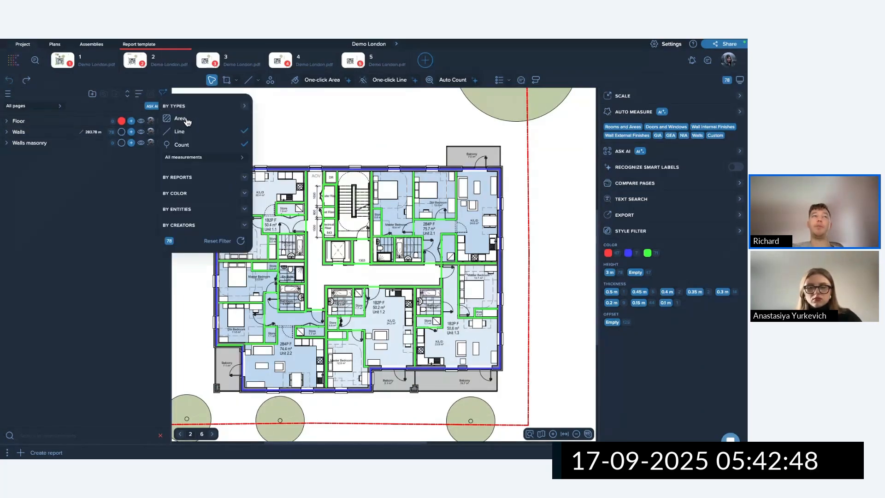
left_click(187, 121)
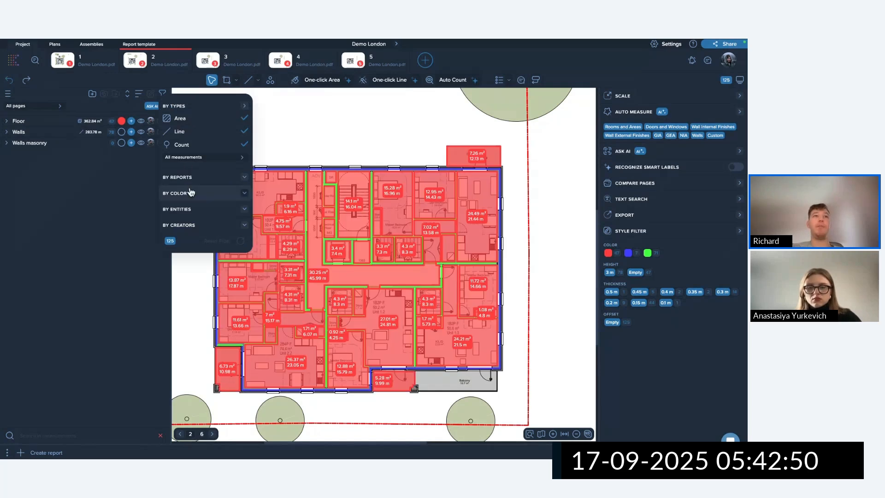
left_click(190, 193)
left_click(194, 267)
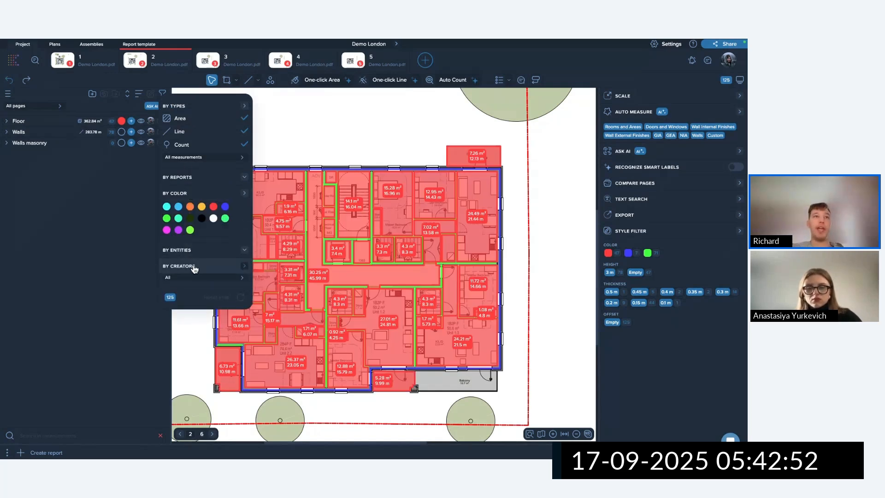
mouse_move(291, 199)
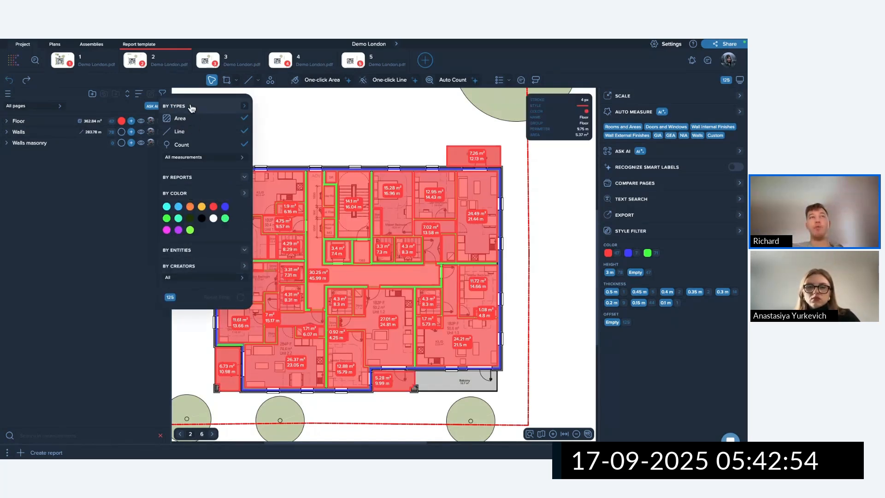
left_click(309, 125)
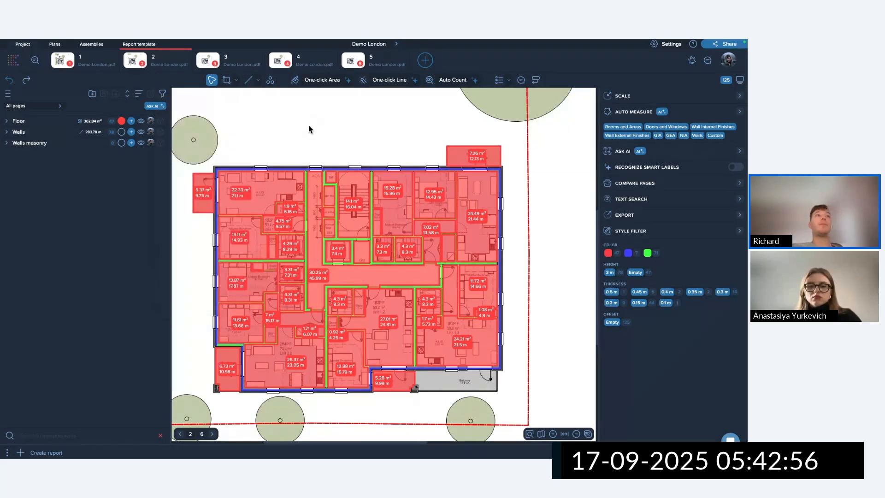
Expand Floor and hide the floor and wall measurements to isolate the tile areas.
left_click(19, 121)
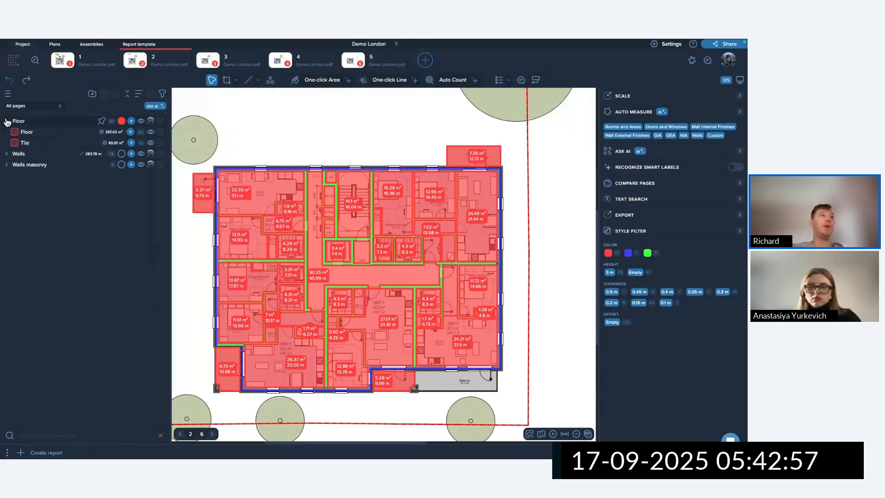
left_click(37, 144)
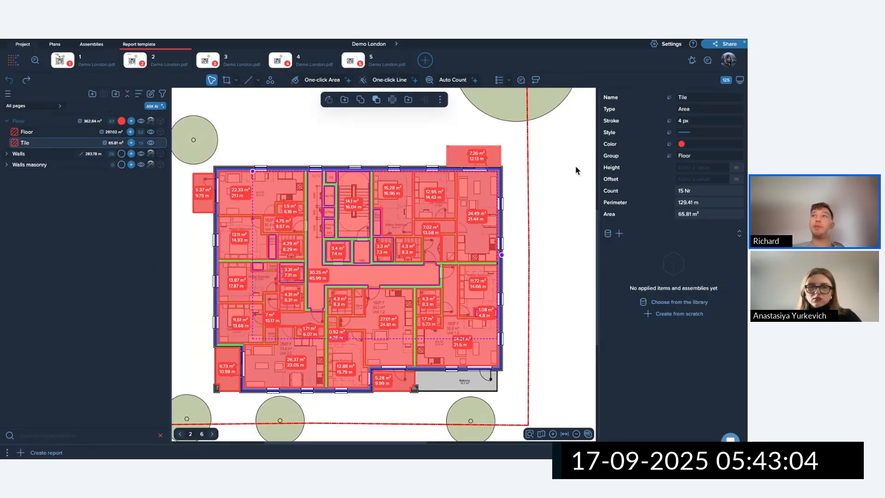
right_click(697, 86)
left_click(559, 159)
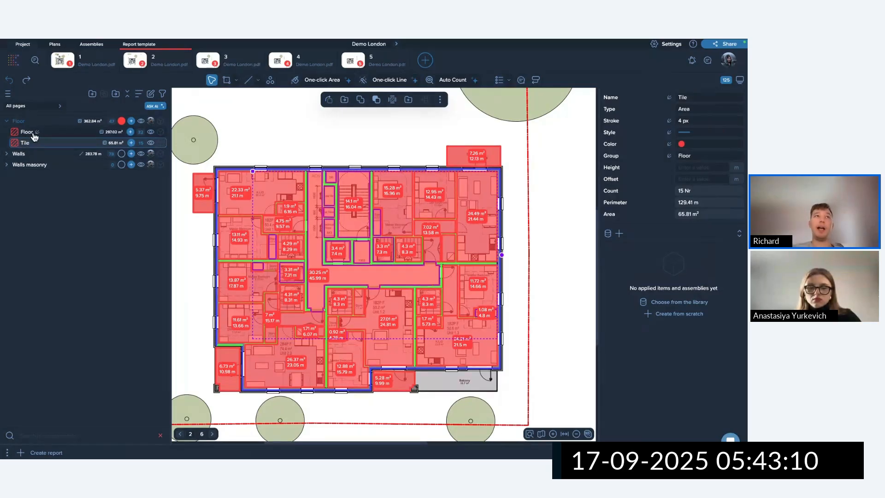
left_click(106, 208)
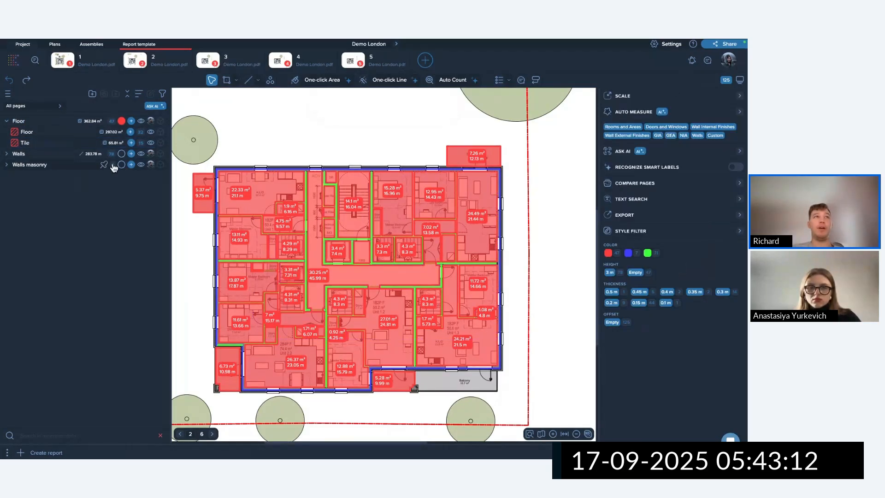
left_click(151, 143)
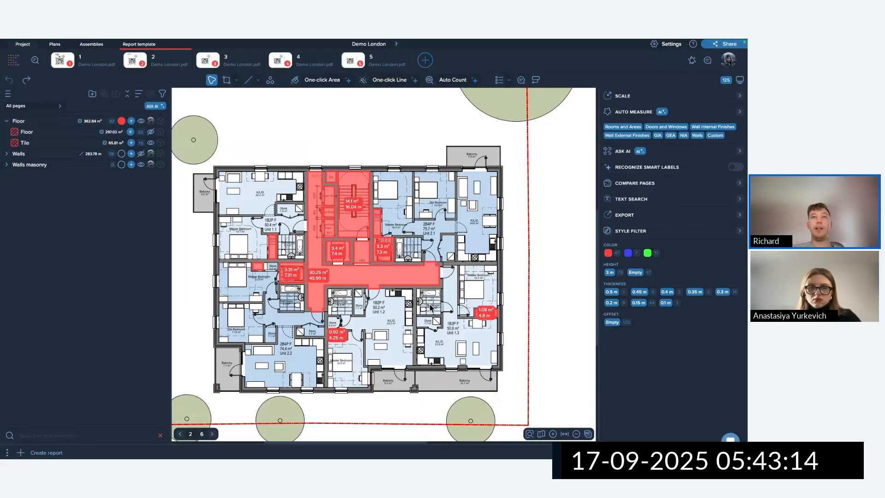
Rename the 30.25 m² corridor tile area by adding the suffix 30x40.
left_click(419, 275)
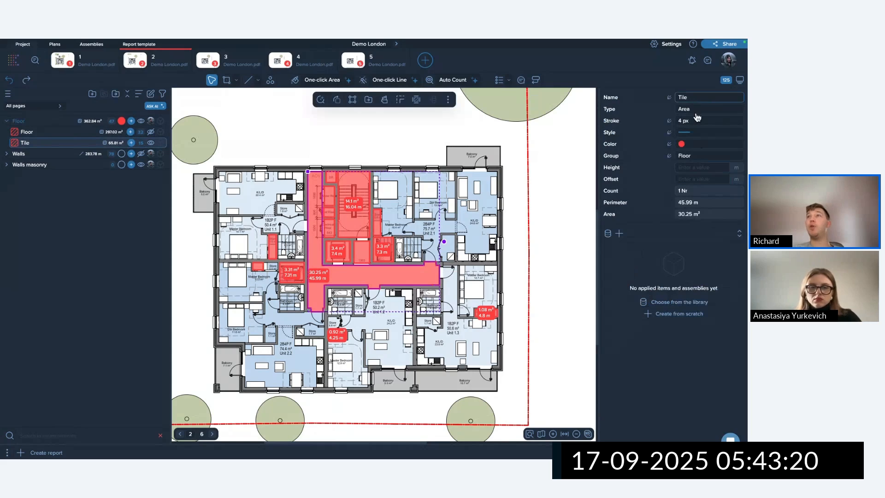
left_click(670, 97)
left_click(394, 242)
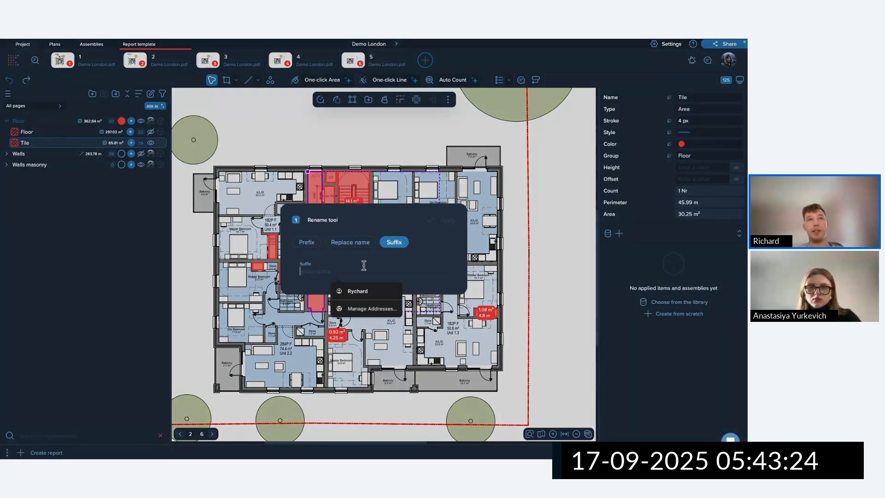
type("3")
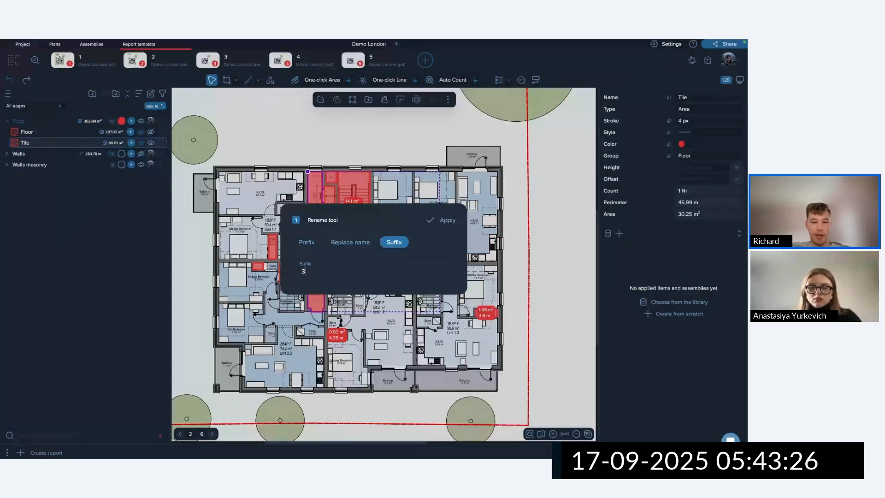
type("0x40")
left_click(444, 221)
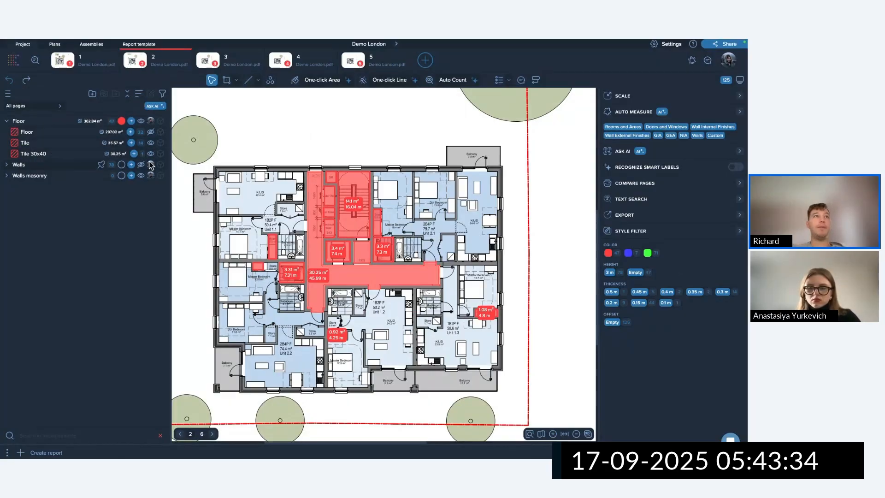
Give the 14.1 m² tile area a height of 3 m.
left_click(89, 147)
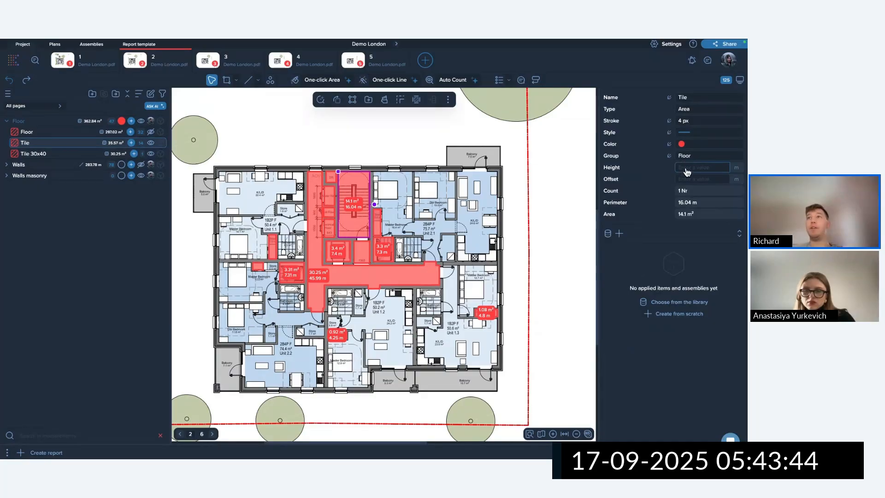
left_click(687, 171)
type("3")
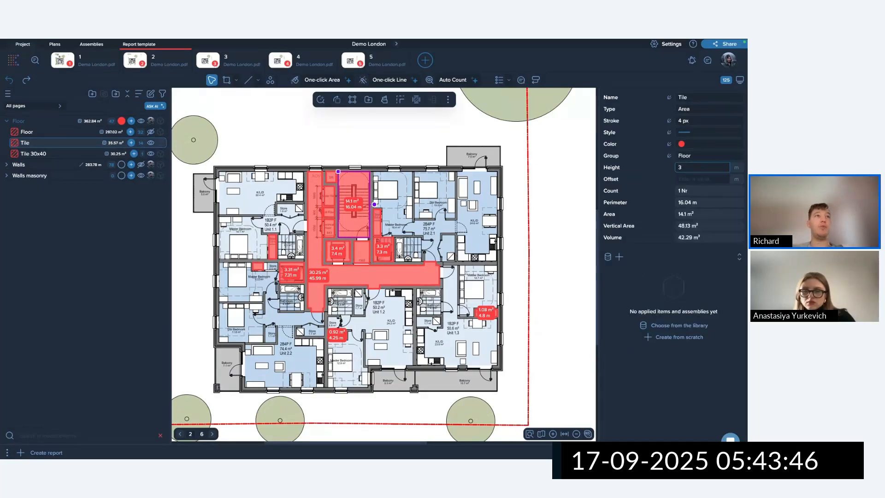
left_click(308, 139)
Select both Tile items and check their height options.
left_click(69, 146)
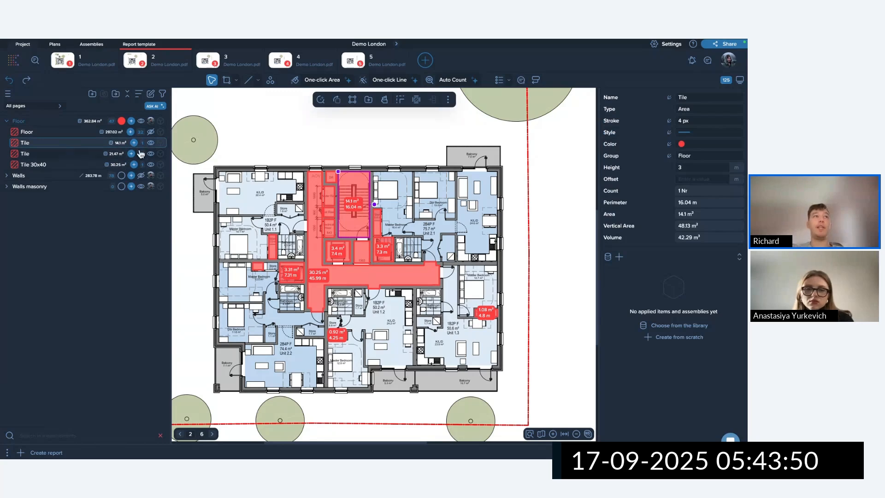
left_click(45, 155, "shift")
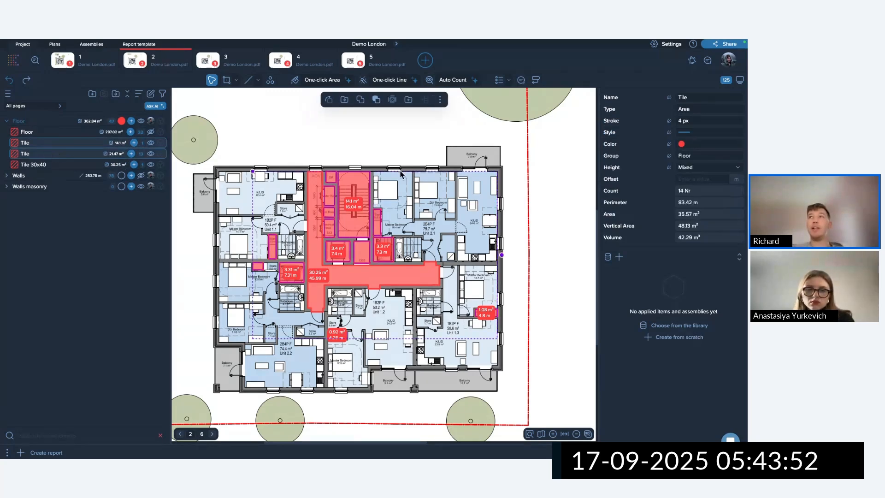
left_click(692, 169)
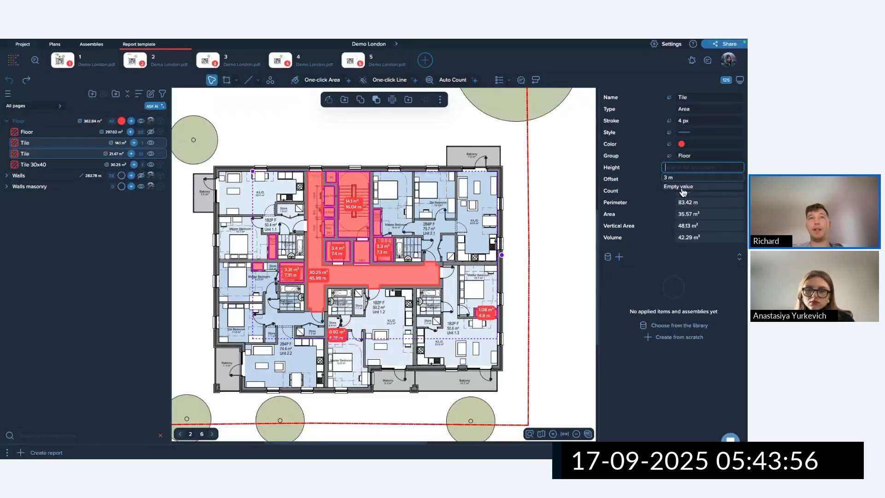
left_click(292, 183)
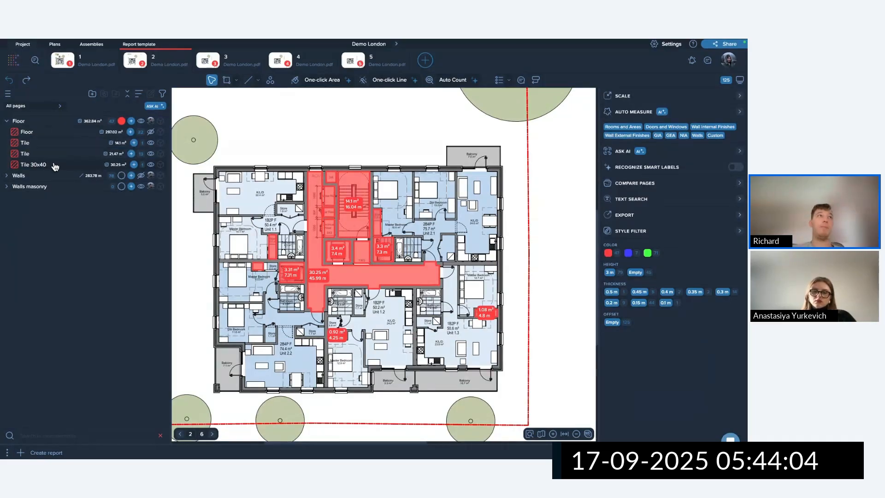
Turn off pivot and show the hidden floor areas (7.26, 5.28, 5.37, 6.73, 1.12, 1.71 m²).
left_click(9, 95)
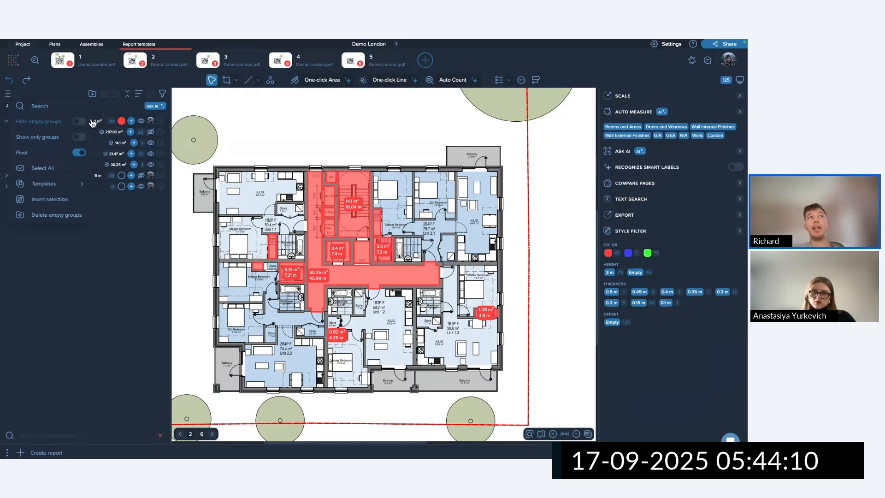
left_click(80, 156)
scroll(54, 162, "down", 5)
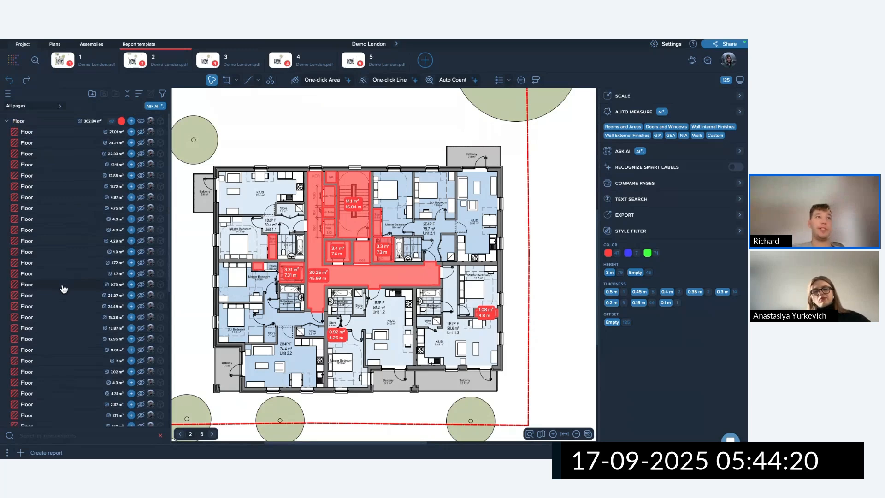
left_click(141, 233)
left_click(142, 222)
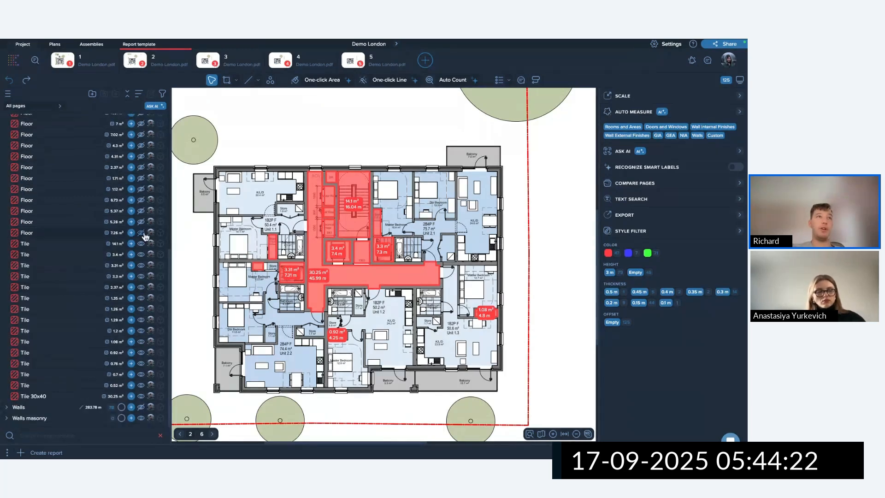
left_click(141, 211)
left_click(141, 199)
left_click(141, 189)
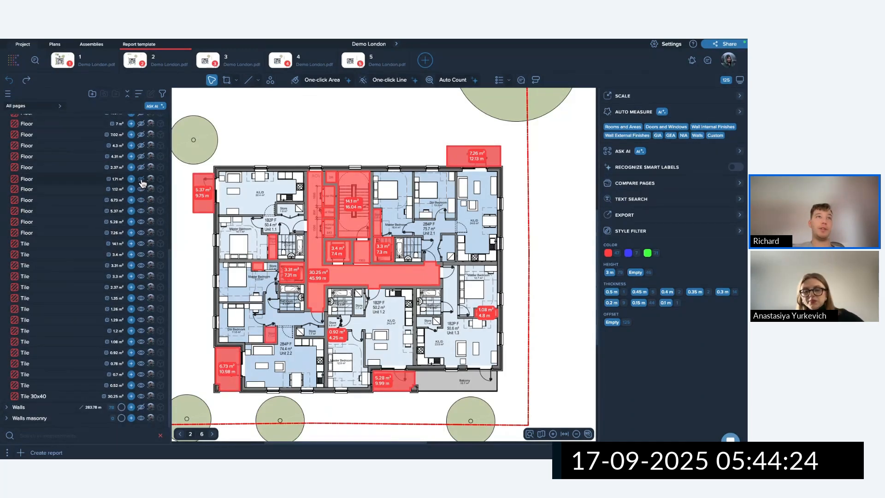
left_click(141, 178)
Make every area in the Floor group visible, then collapse the Floor group.
scroll(119, 203, "up", 5)
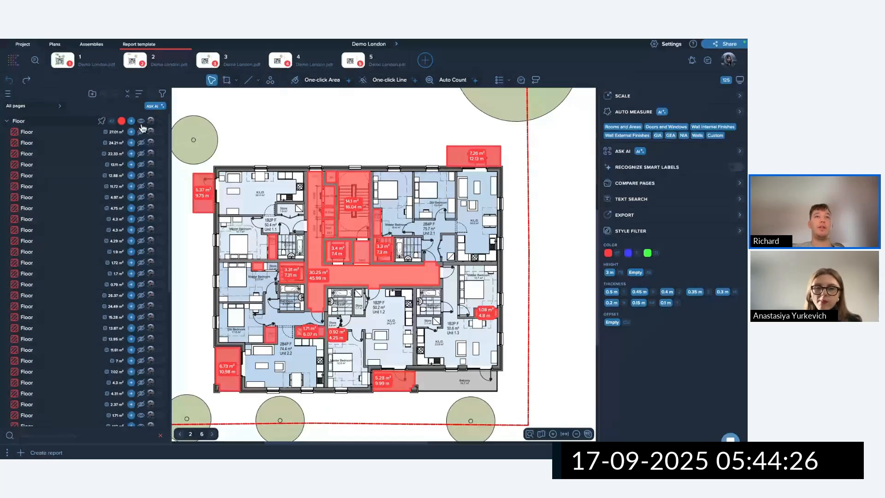
left_click(141, 121)
left_click(296, 241)
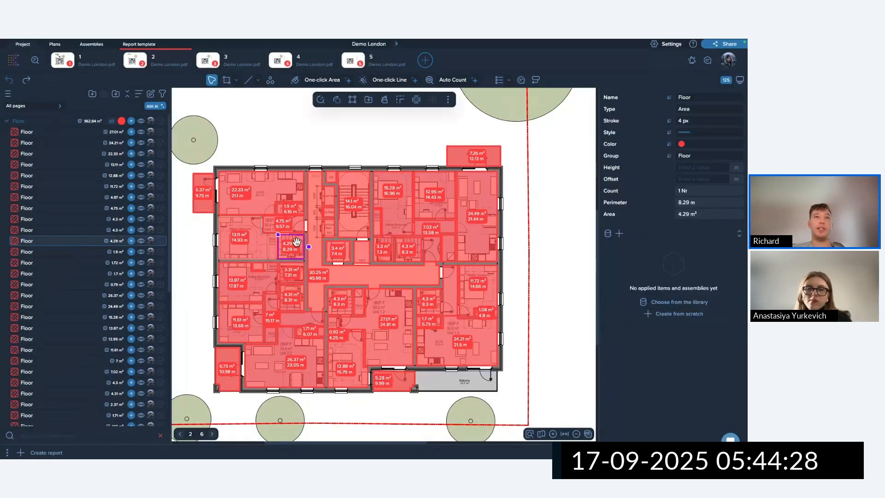
left_click(62, 219)
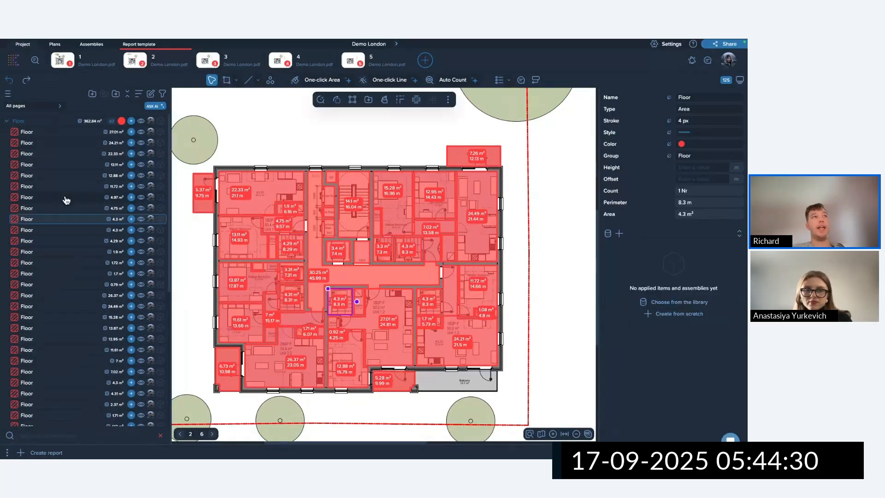
left_click(7, 120)
left_click(215, 126)
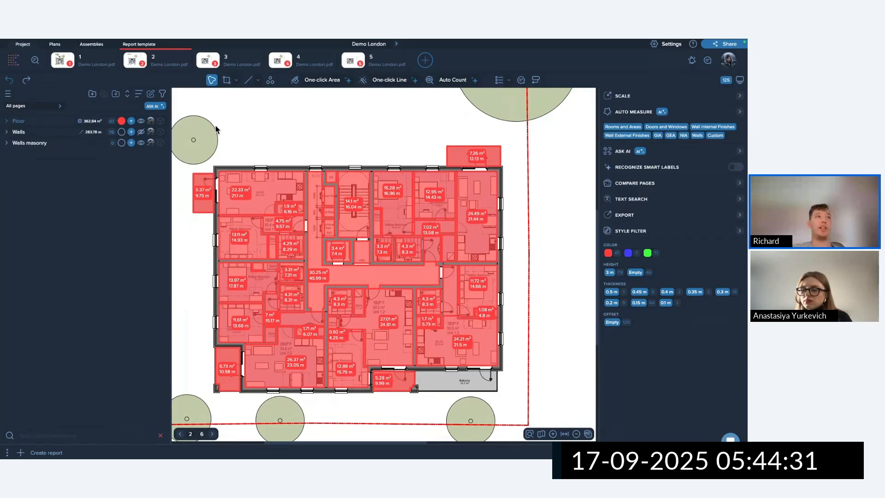
Turn pivot grouping back on and show the saved group templates from the list options.
left_click(7, 132)
left_click(14, 143)
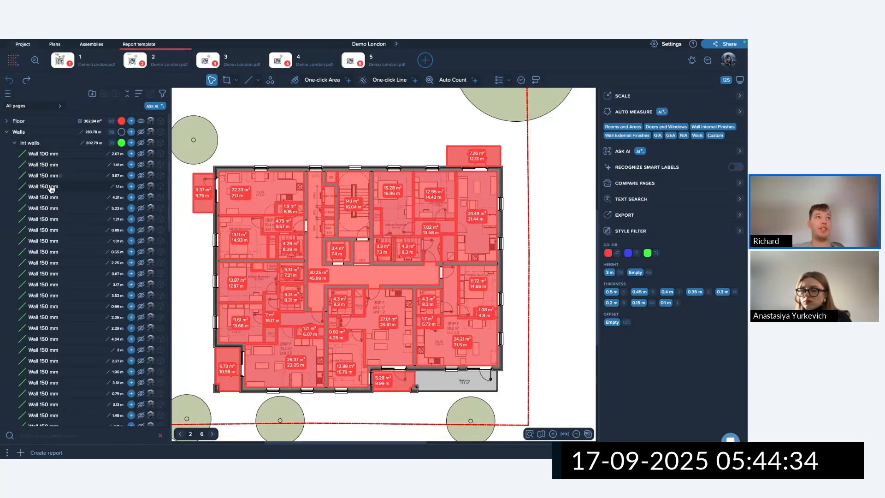
left_click(14, 143)
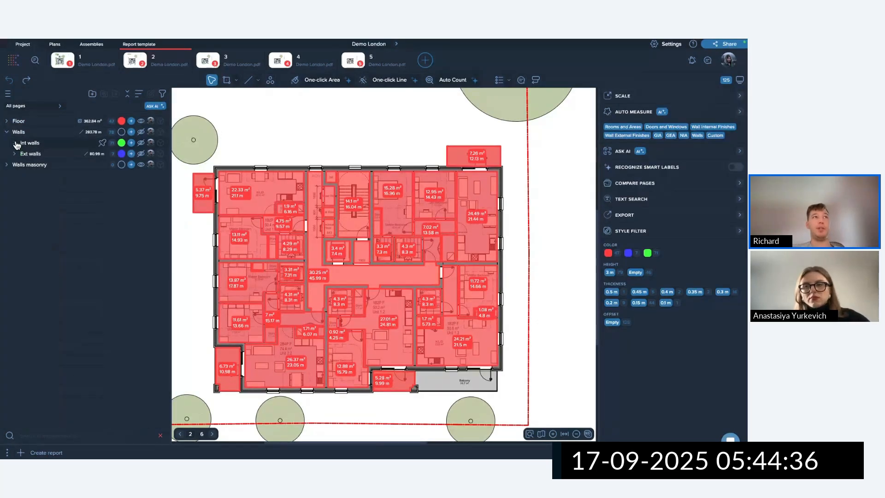
left_click(8, 93)
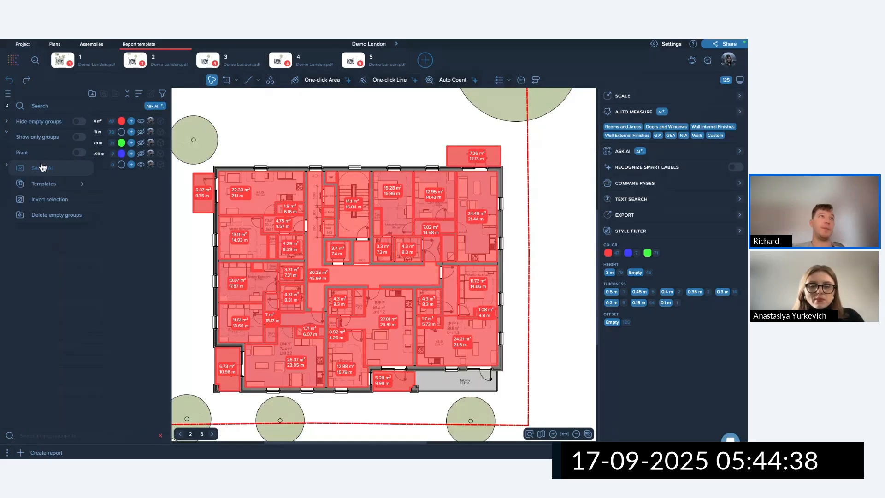
left_click(43, 167)
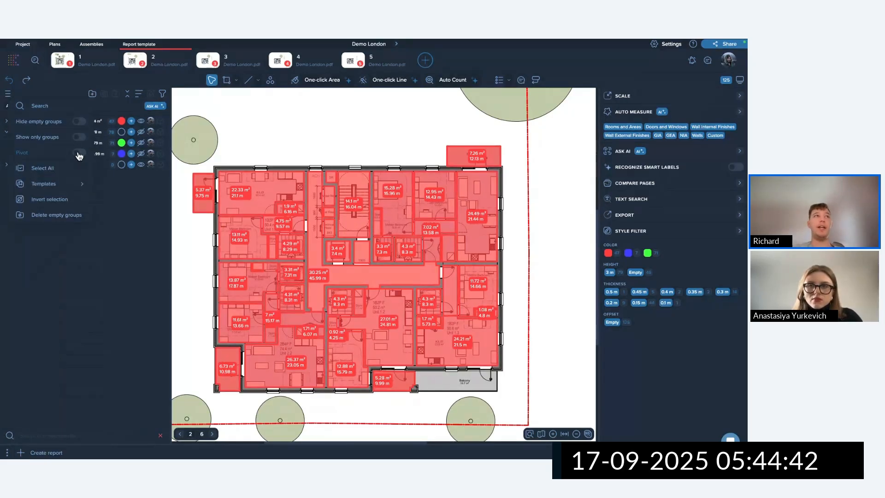
left_click(80, 153)
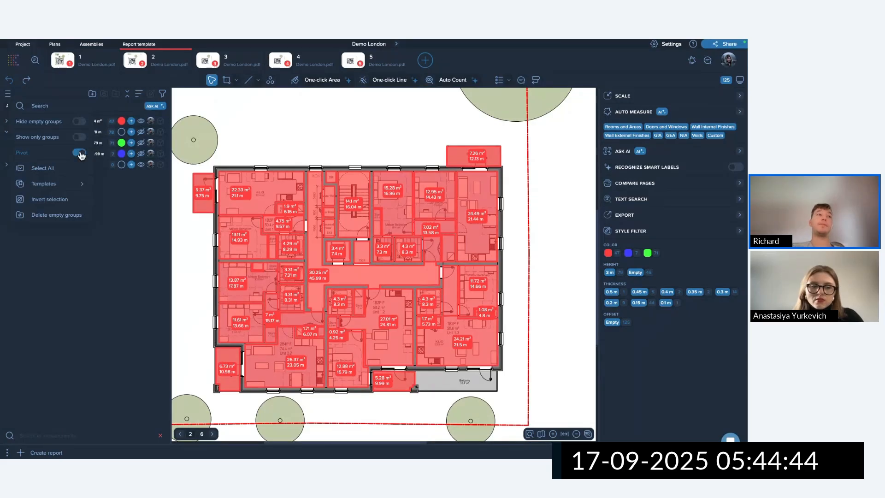
left_click(46, 184)
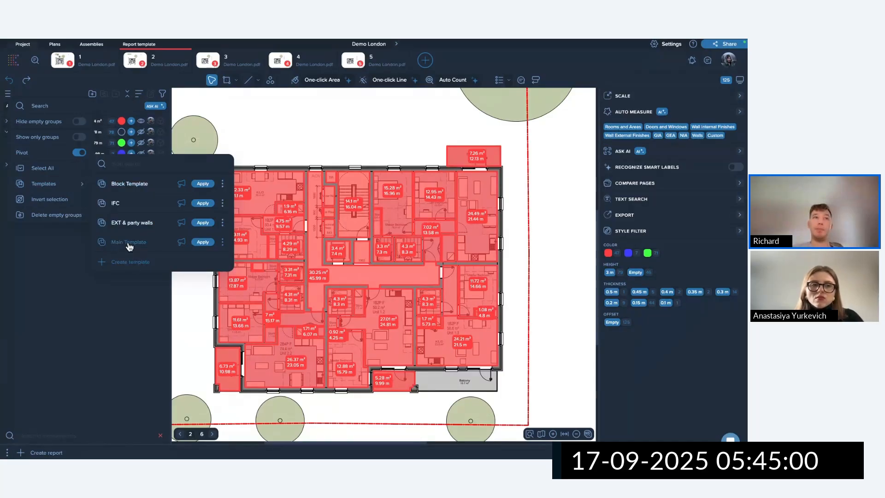
Apply Main Template and review the added Floor, Walls and Walls masonry groups.
left_click(203, 243)
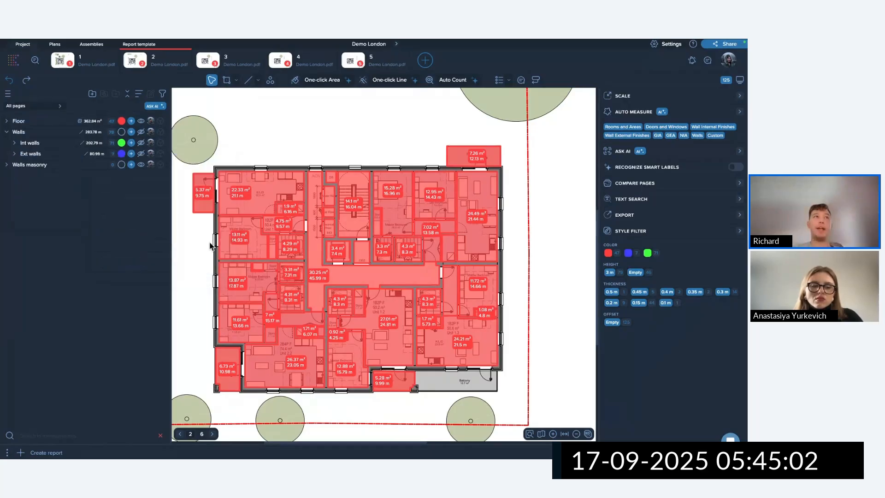
left_click(7, 165)
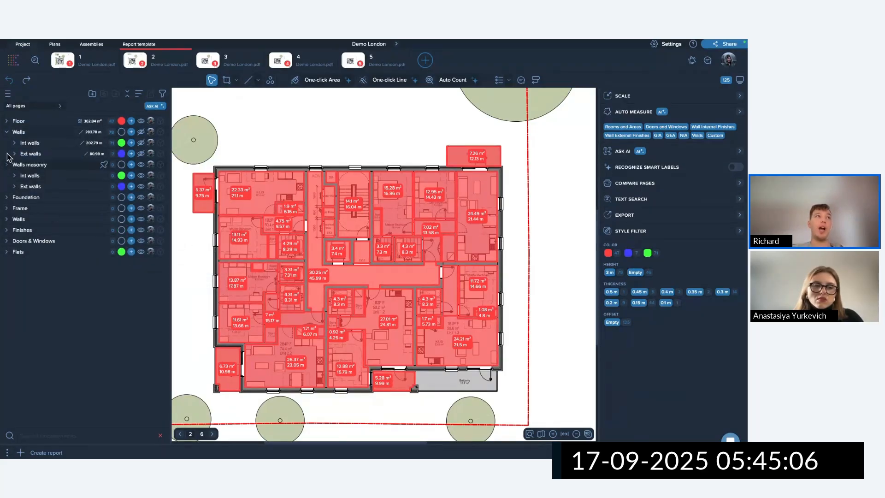
left_click(7, 121)
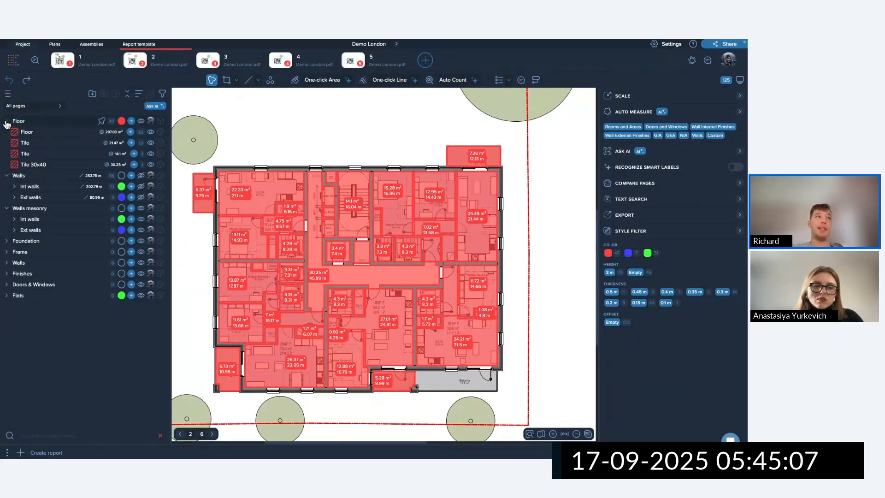
left_click(7, 175)
left_click(6, 120)
left_click(7, 142)
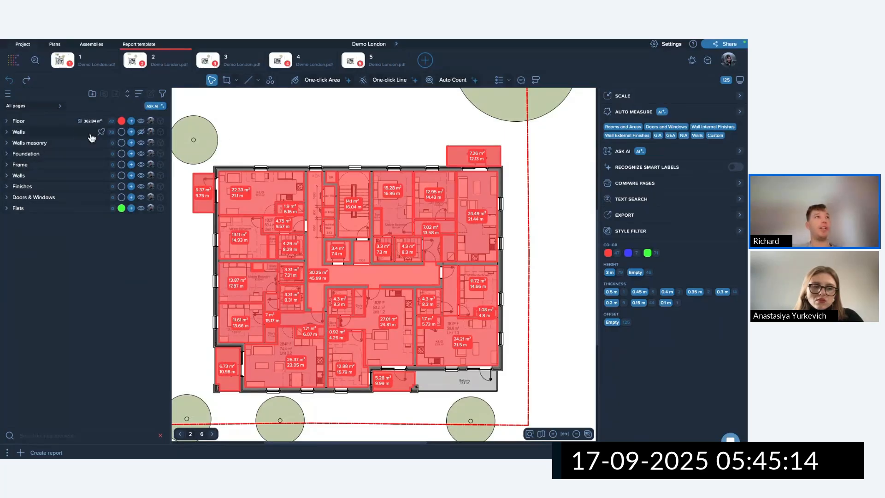
Delete the groups from Foundation through Flats, leaving Floor, Walls and Walls masonry.
left_click(57, 155)
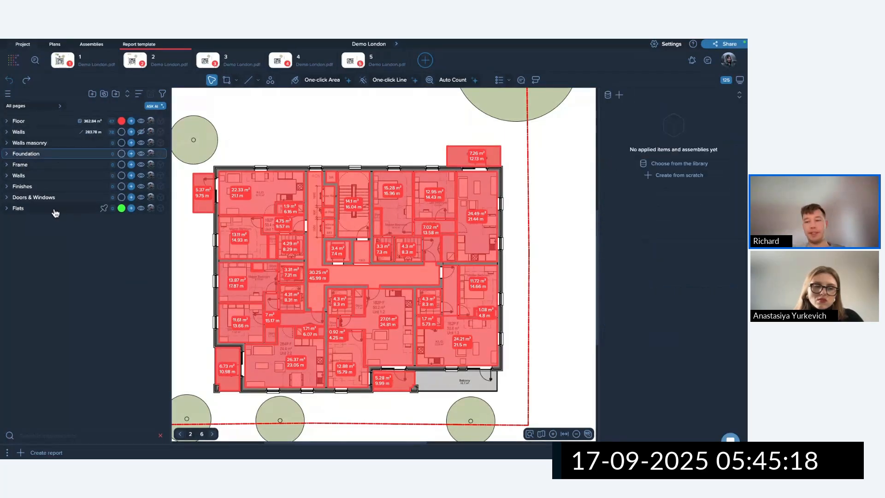
left_click(54, 210, "shift")
key("Delete")
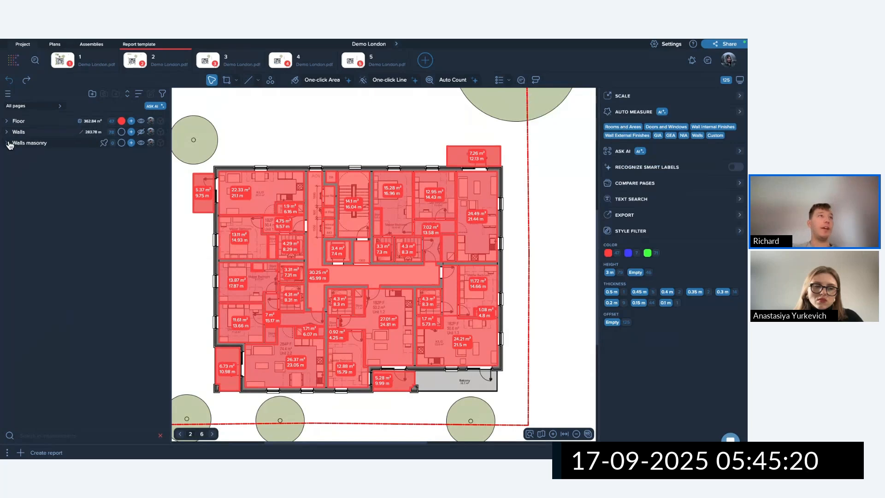
left_click(6, 121)
left_click(7, 176)
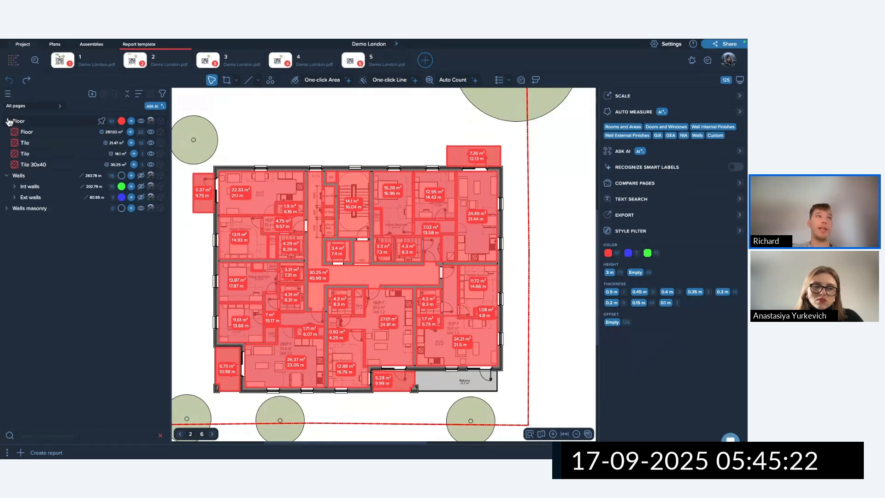
left_click(7, 175)
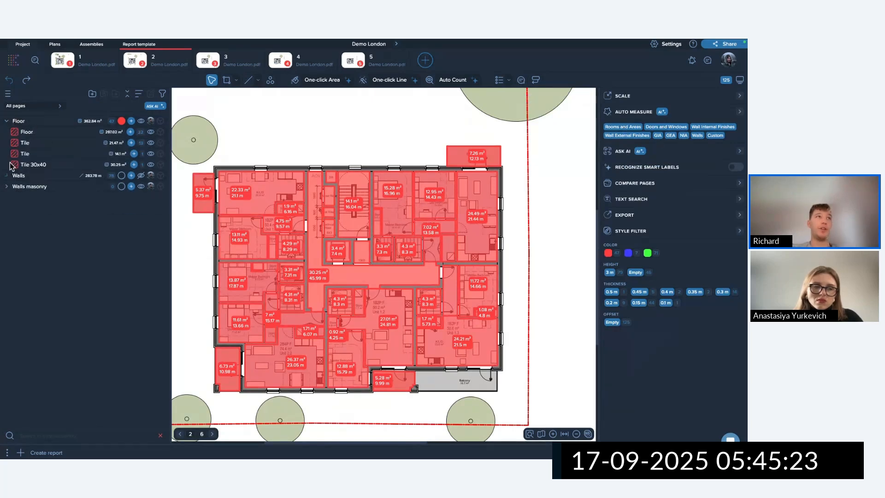
left_click(6, 121)
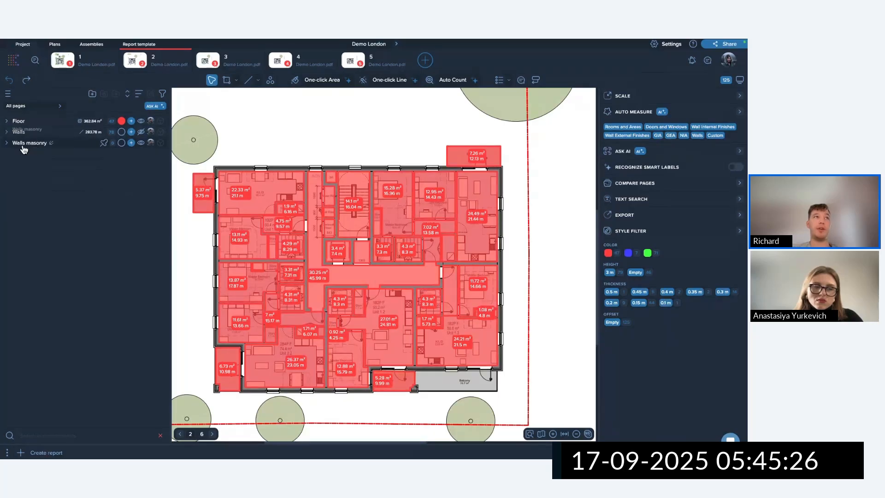
left_click(8, 95)
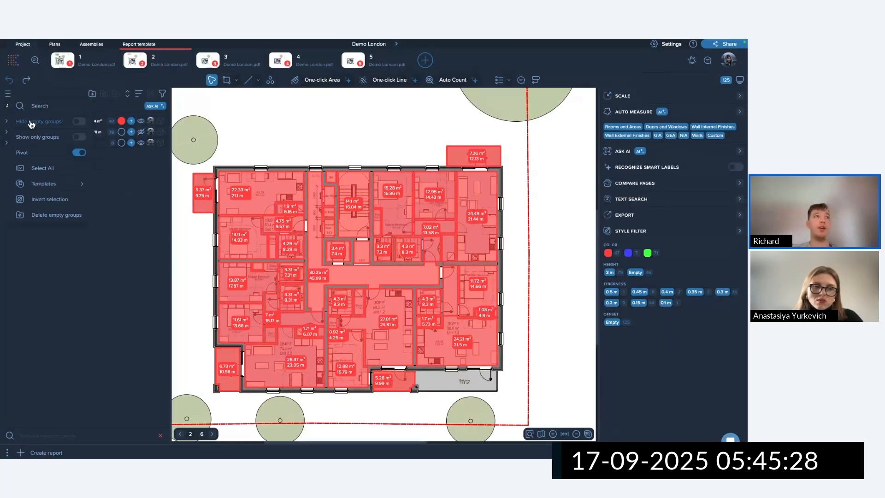
mouse_move(51, 183)
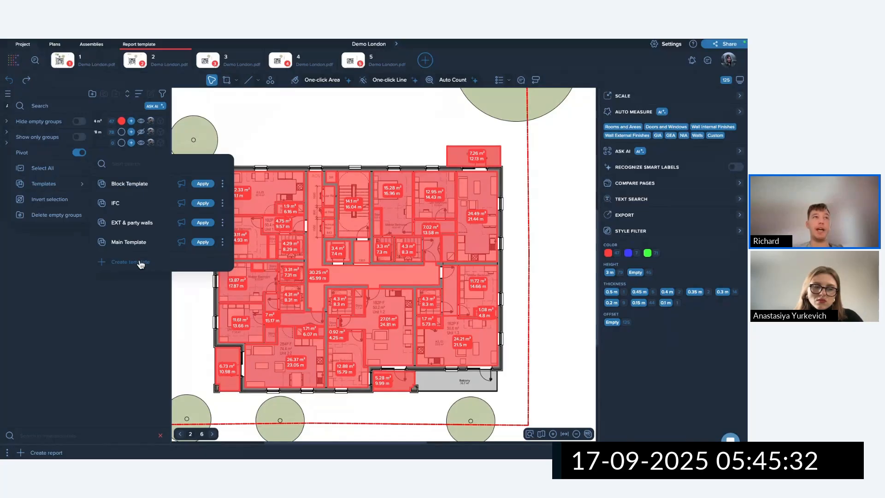
Create a company-wide group template named 'Floors, walls, masonry walls'.
left_click(140, 262)
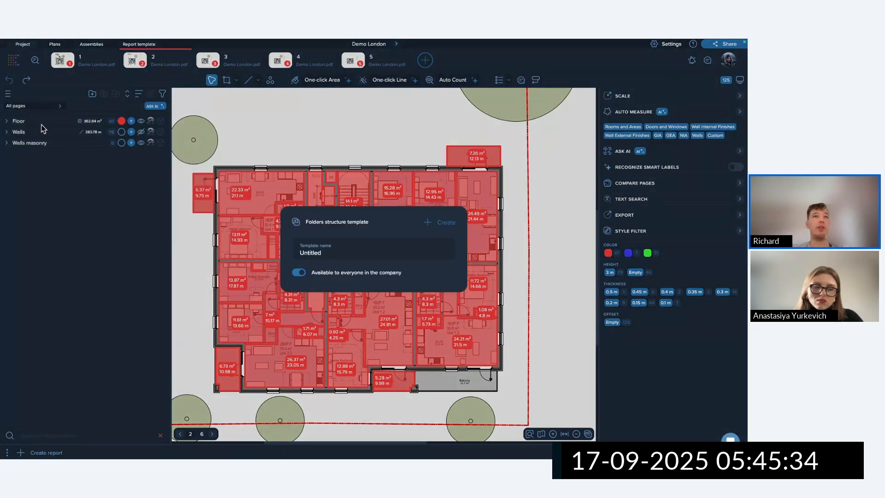
double_click(318, 252)
type("Floor")
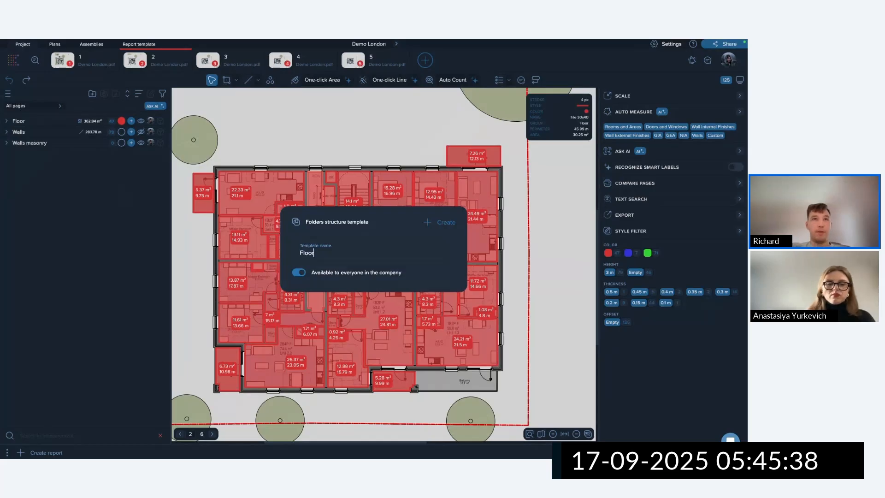
type("s ")
type(" walls, m")
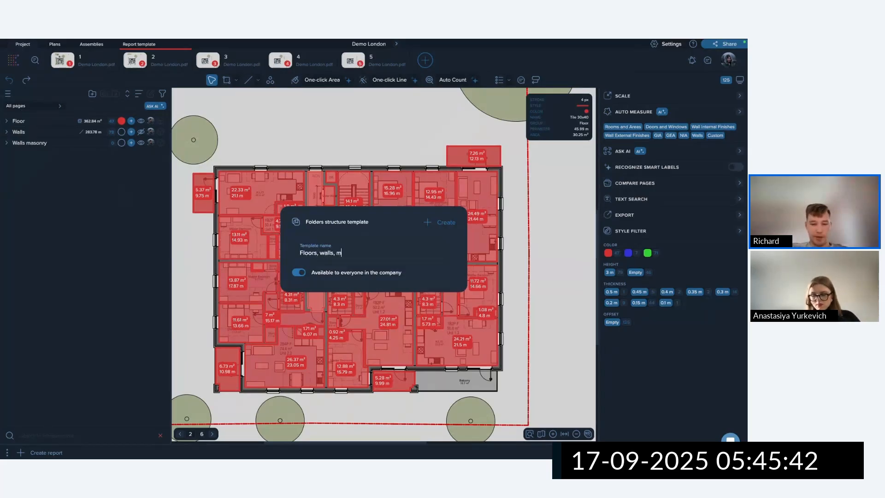
type("asonry walls")
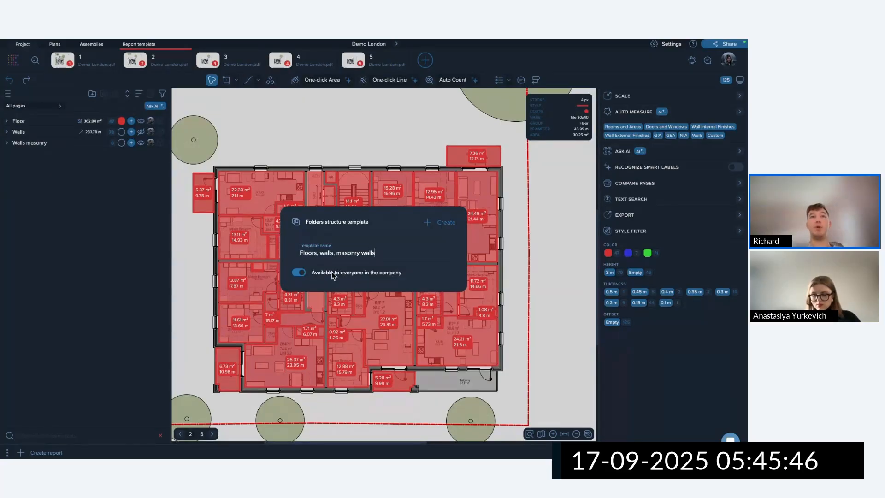
left_click(441, 224)
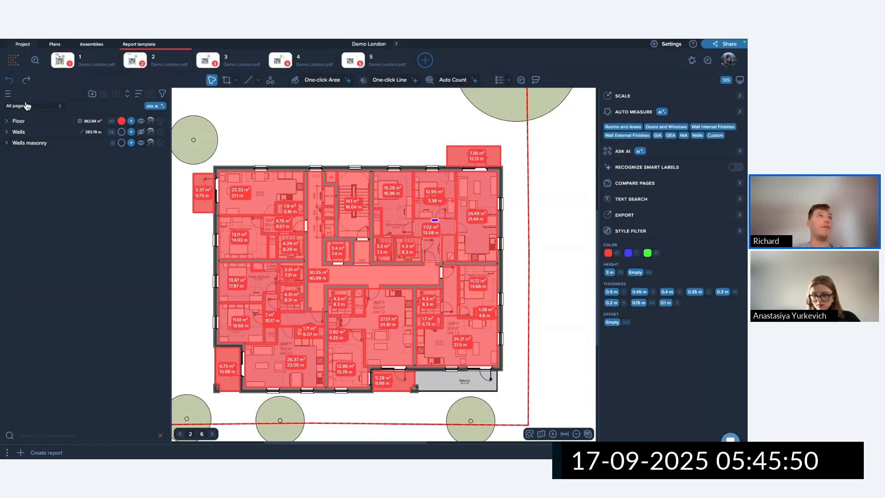
Apply the 'Floors, walls, masonry walls' template to Demo London, then return to the home page.
left_click(8, 95)
mouse_move(63, 186)
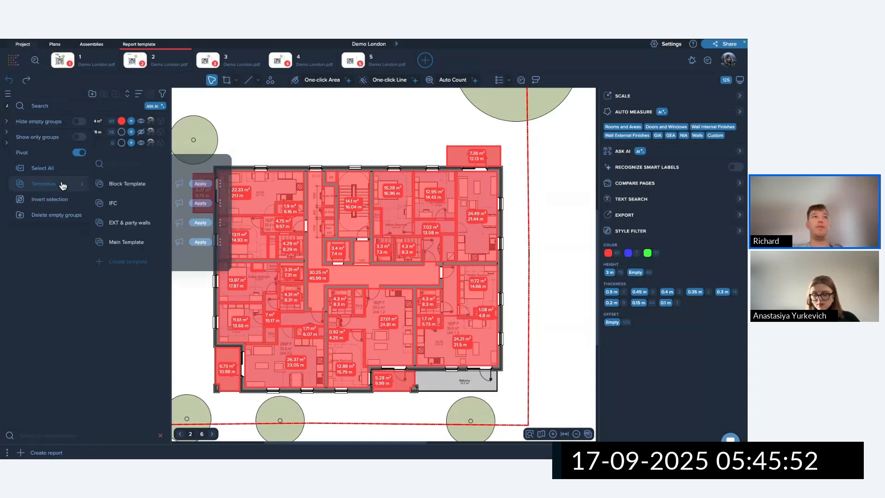
scroll(128, 200, "down", 1)
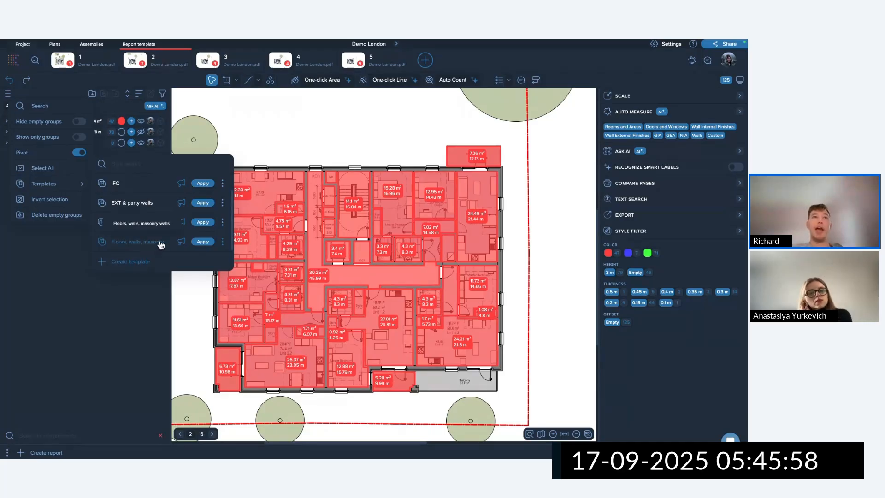
left_click(206, 242)
left_click(10, 155)
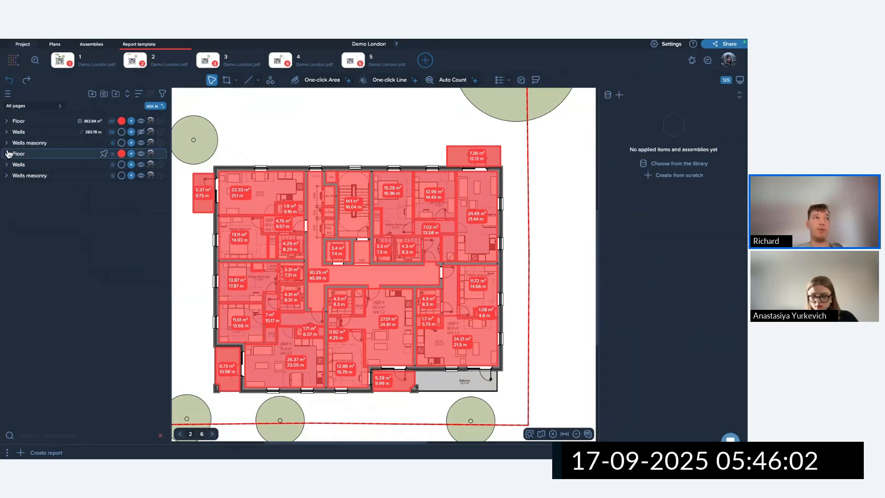
left_click(7, 164)
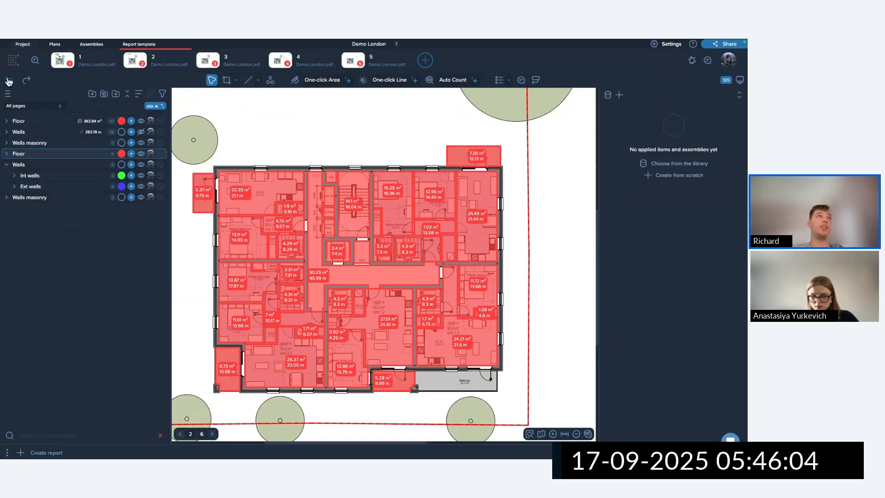
left_click(13, 60)
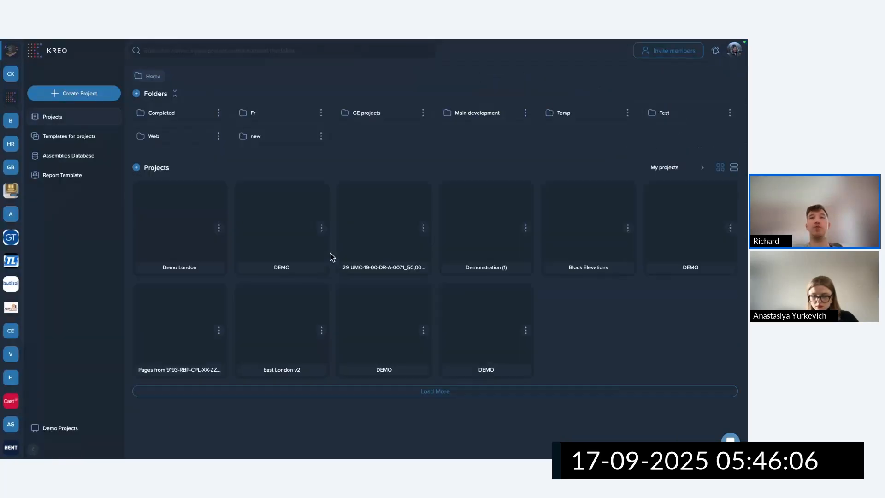
Apply the Floors, walls, masonry walls template to the DEMO project and expand its new Walls group.
left_click(288, 230)
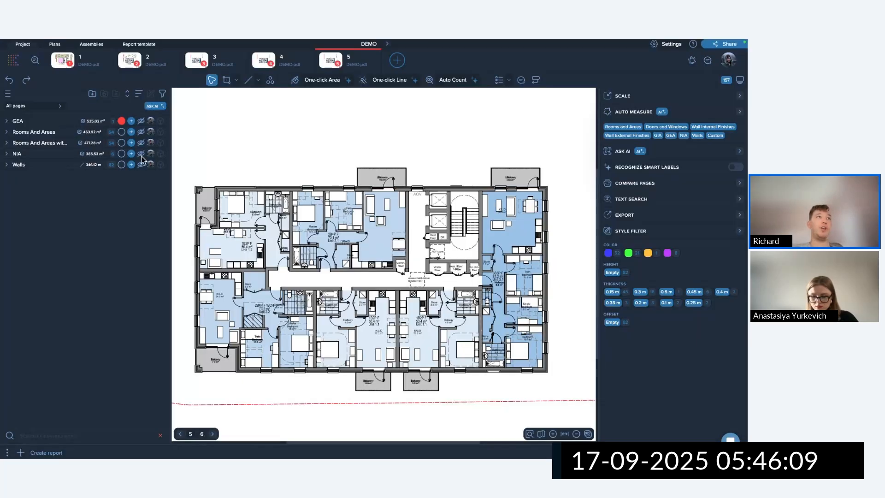
left_click(8, 93)
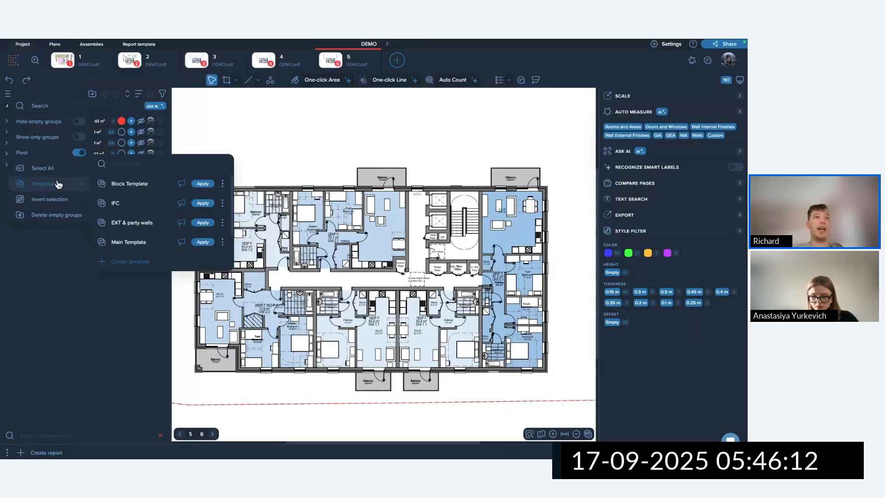
scroll(138, 237, "down", 1)
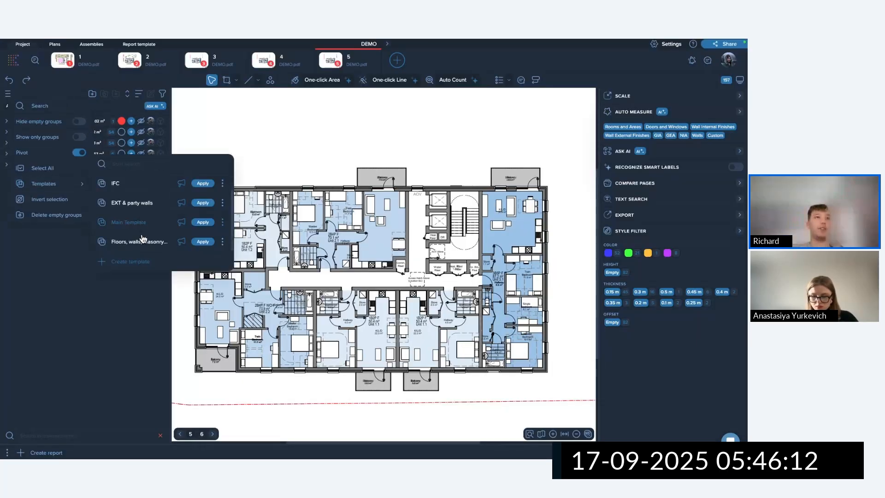
left_click(203, 242)
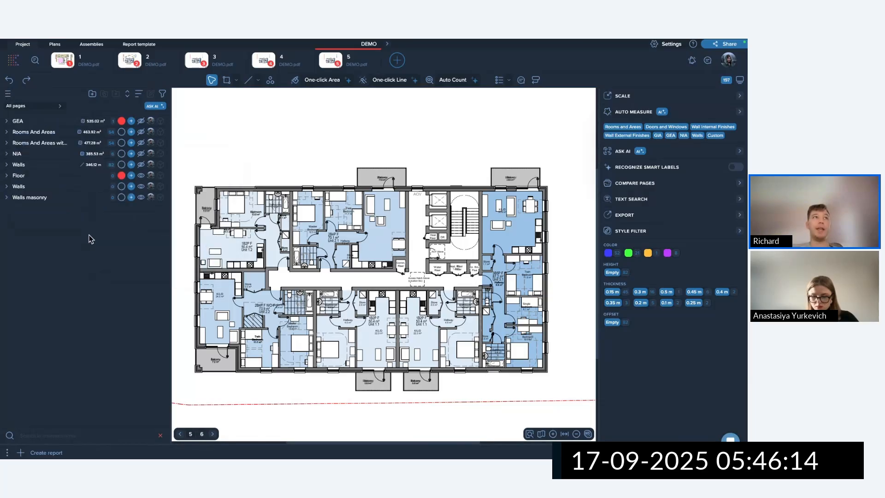
left_click(6, 187)
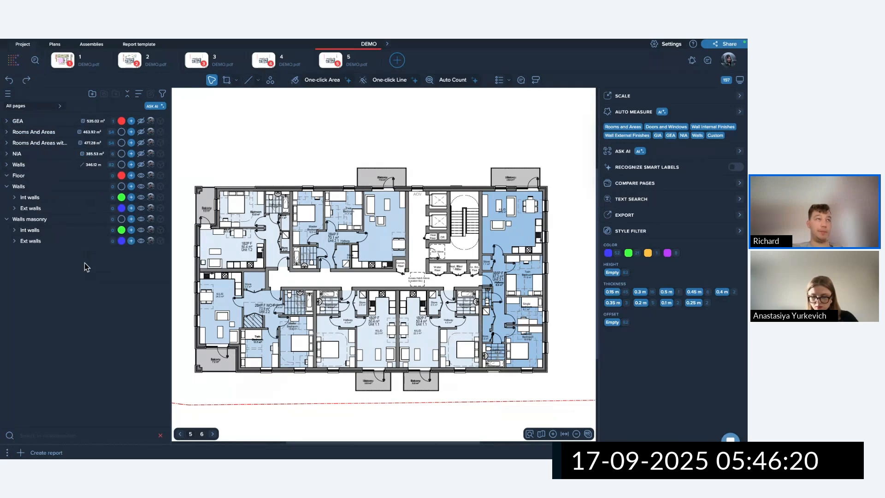
left_click(12, 61)
Apply the Main Template groups to the Demo London project.
left_click(181, 222)
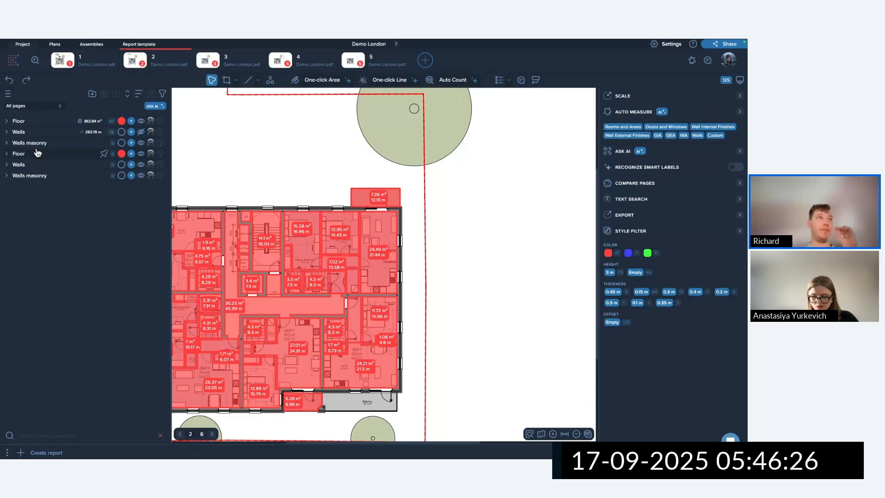
left_click(8, 94)
mouse_move(58, 187)
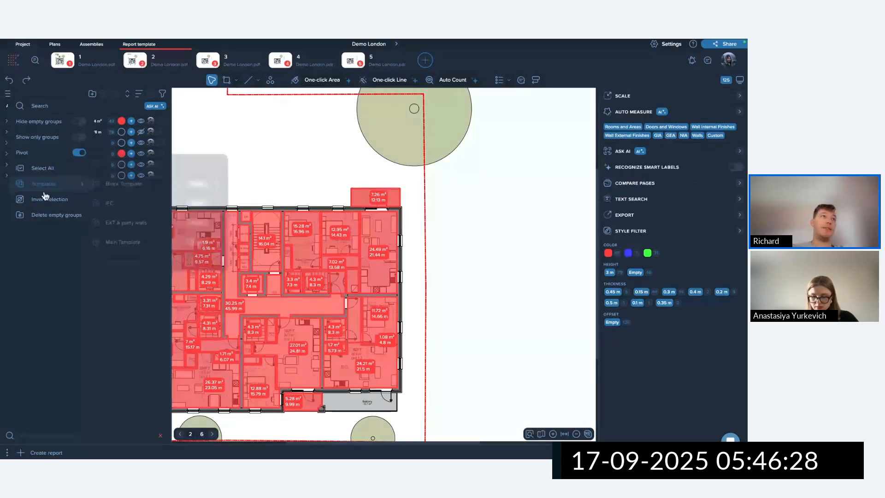
left_click(223, 243)
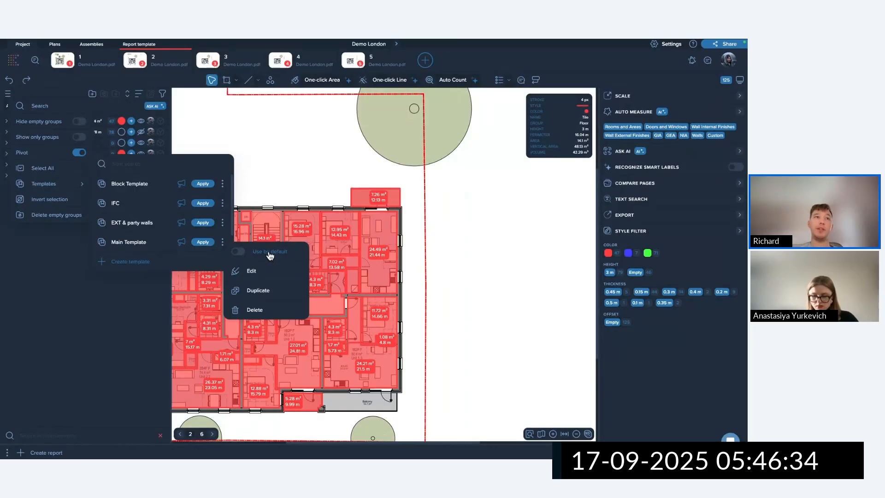
left_click(202, 242)
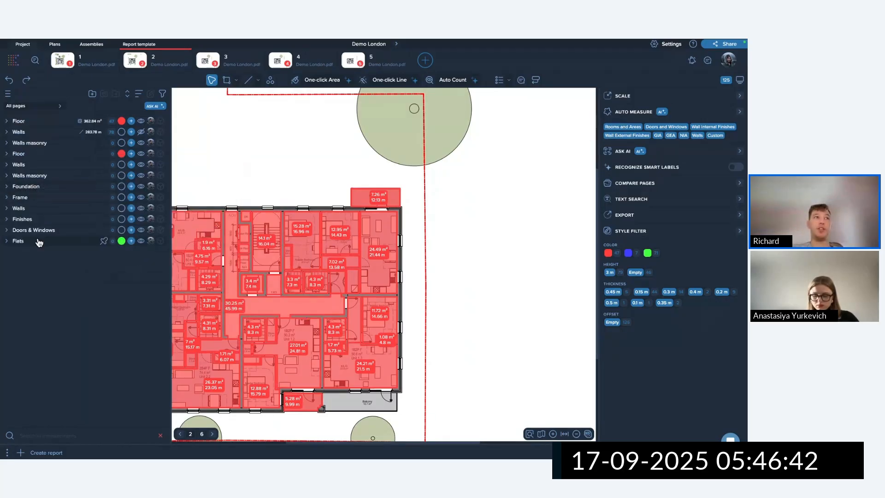
Turn on 'Use by default' for Main Template in the group templates list.
left_click(8, 94)
mouse_move(80, 186)
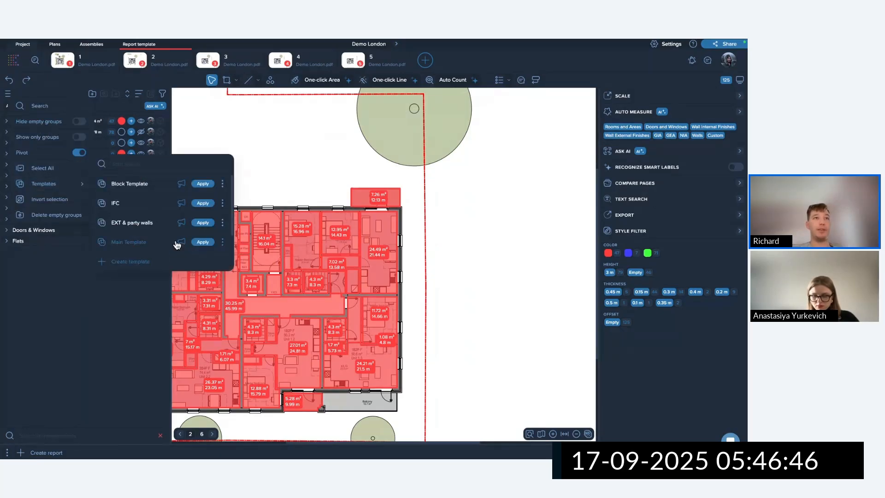
left_click(222, 243)
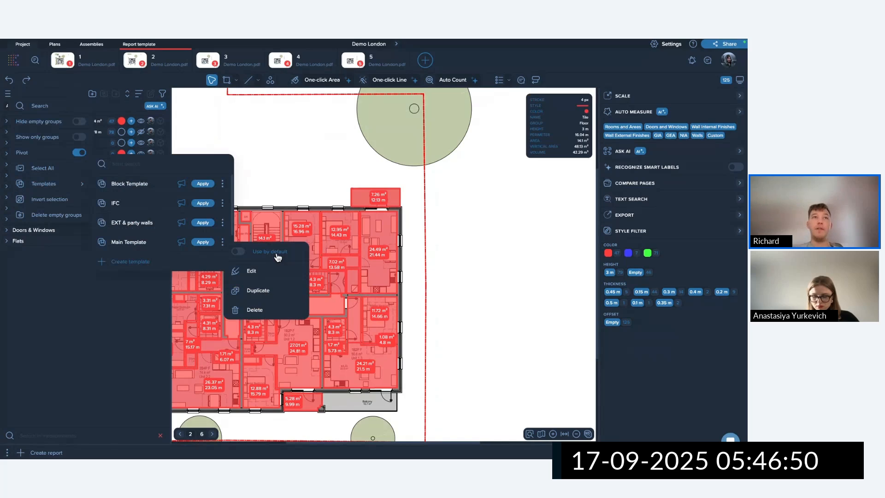
left_click(275, 253)
Create a project from the uploaded Demo London.pdf drawing, leaving 'Without template' selected.
left_click(18, 65)
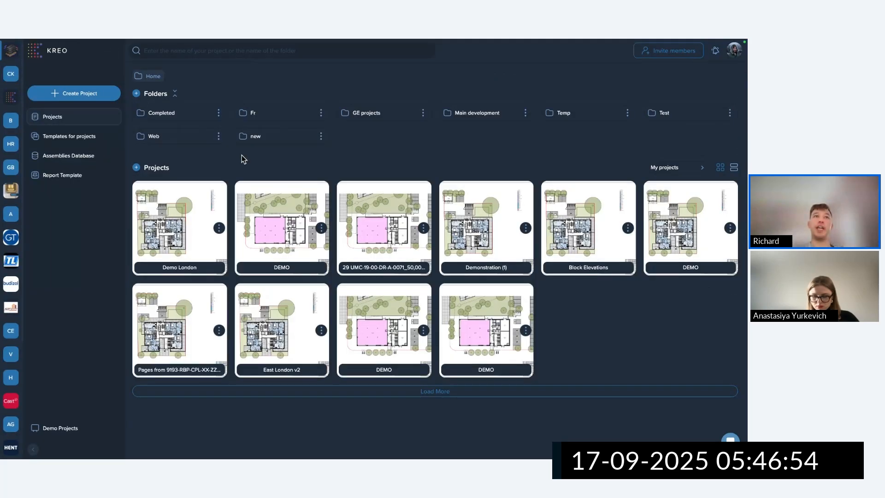
left_click(97, 92)
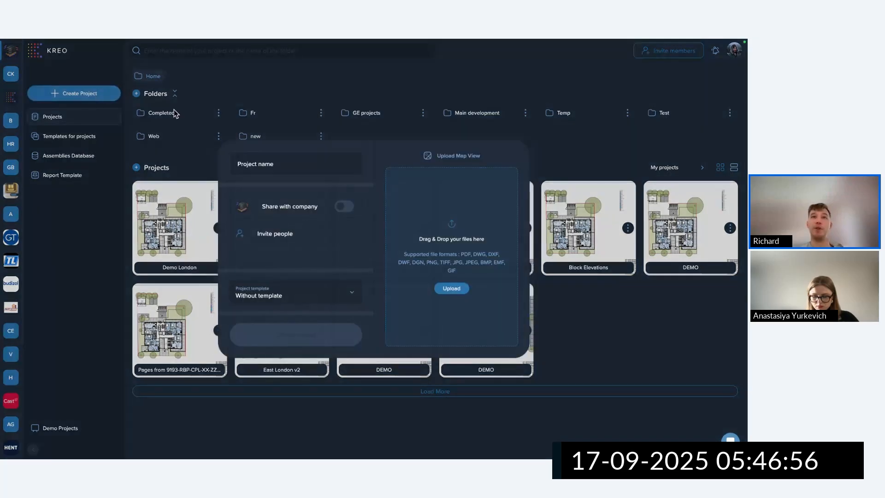
left_click(461, 293)
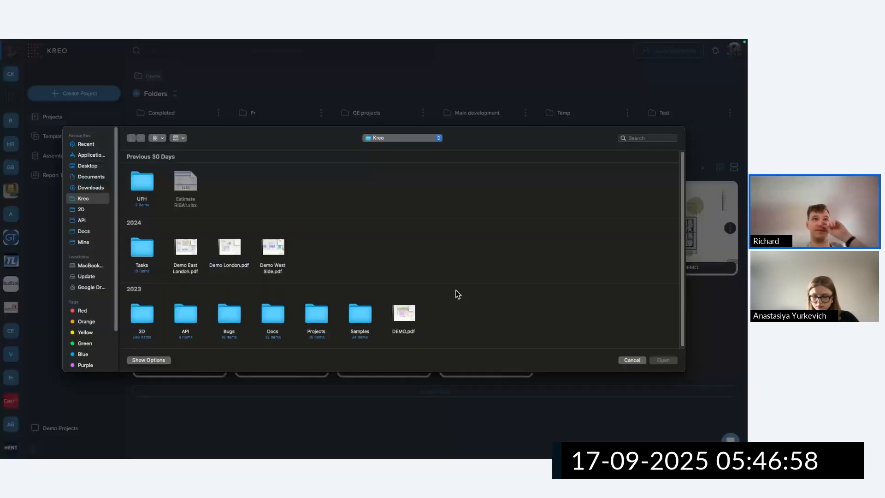
left_click(243, 253)
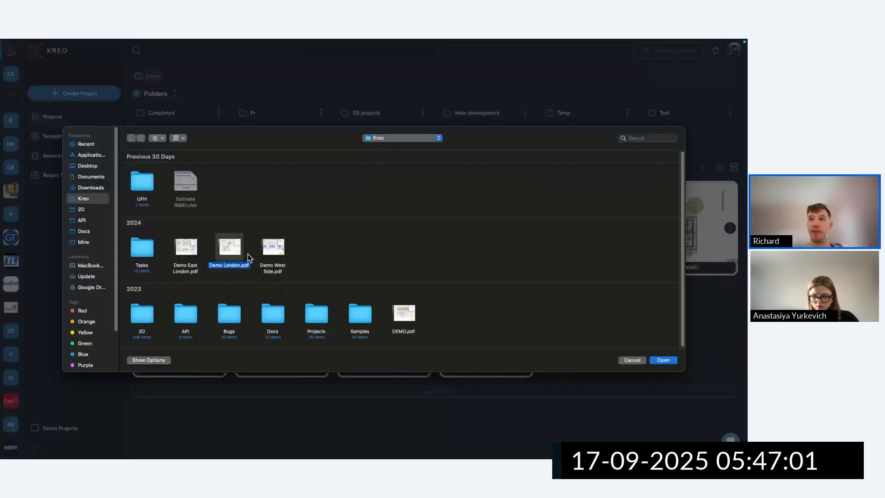
left_click(667, 362)
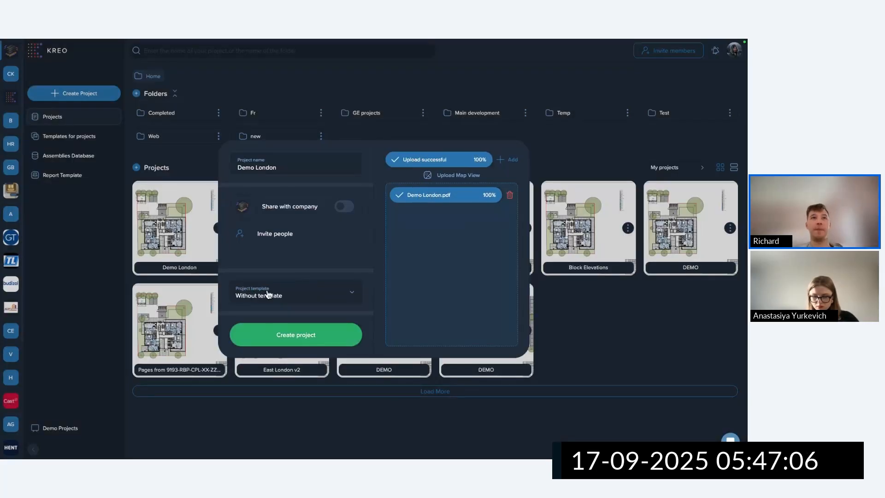
left_click(325, 334)
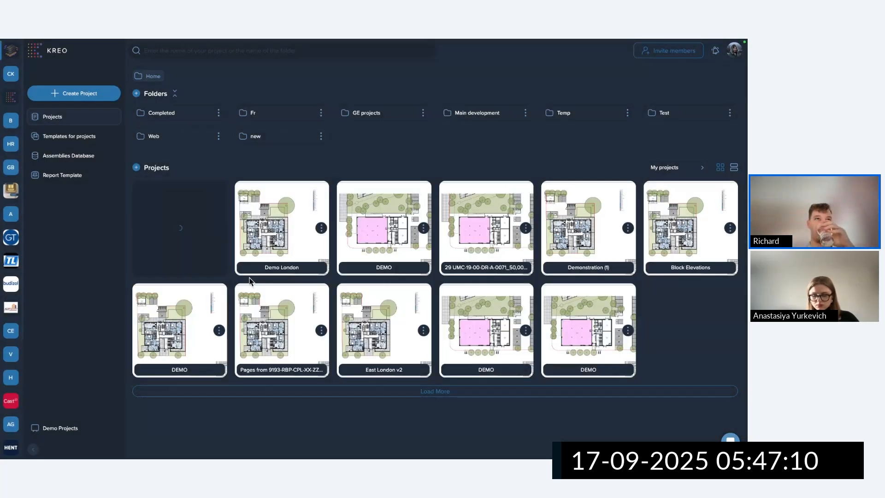
Apply Main Template's groups to the new Demo London project.
left_click(186, 235)
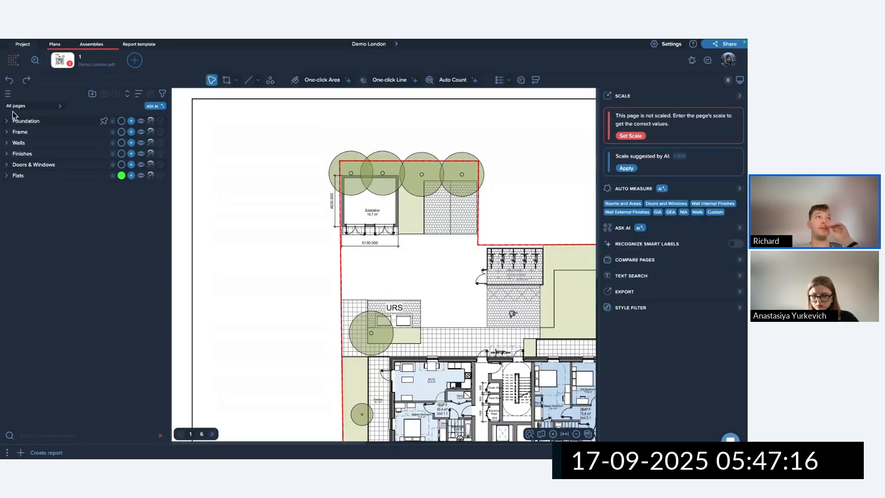
left_click(8, 93)
mouse_move(67, 185)
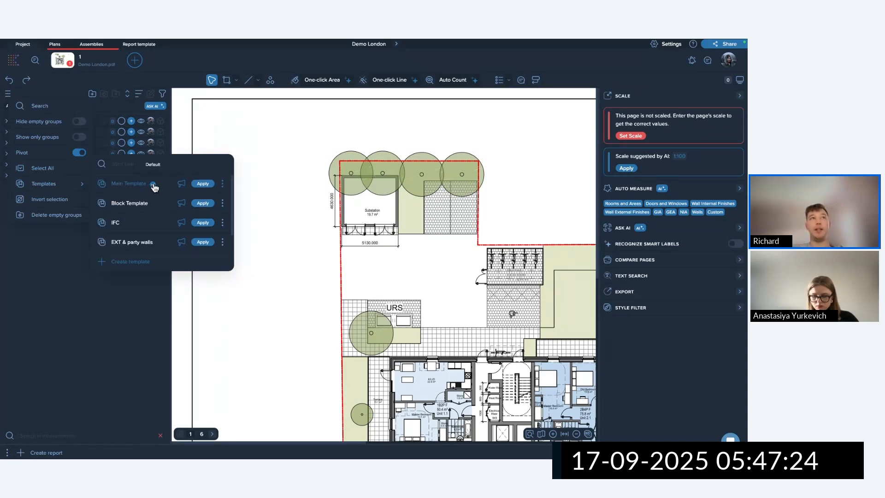
left_click(208, 184)
Check Main Template's default setting in the group templates list.
left_click(8, 94)
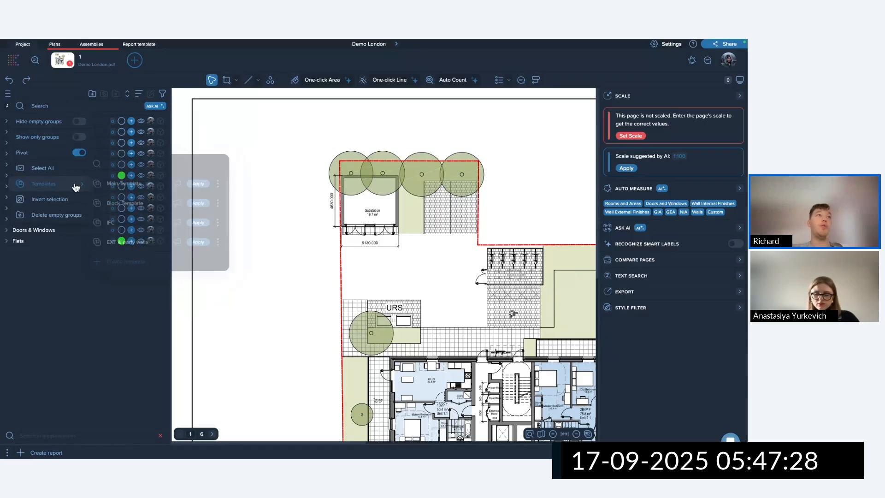
left_click(223, 183)
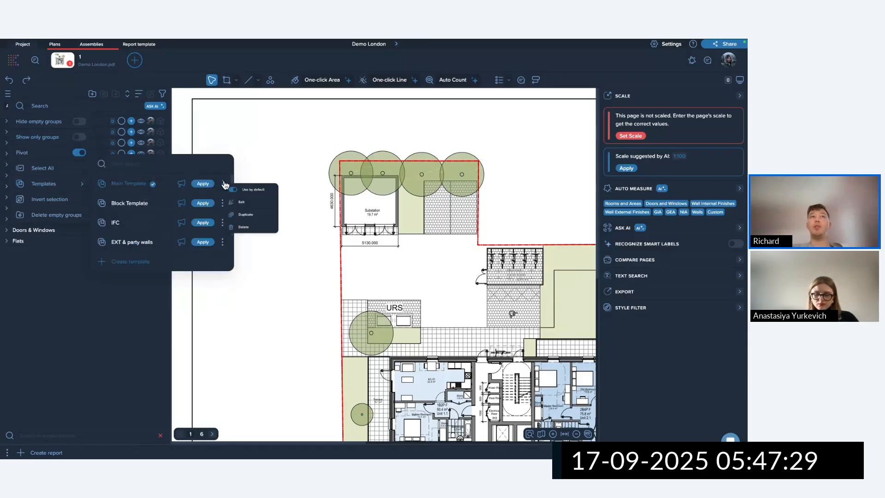
left_click(244, 195)
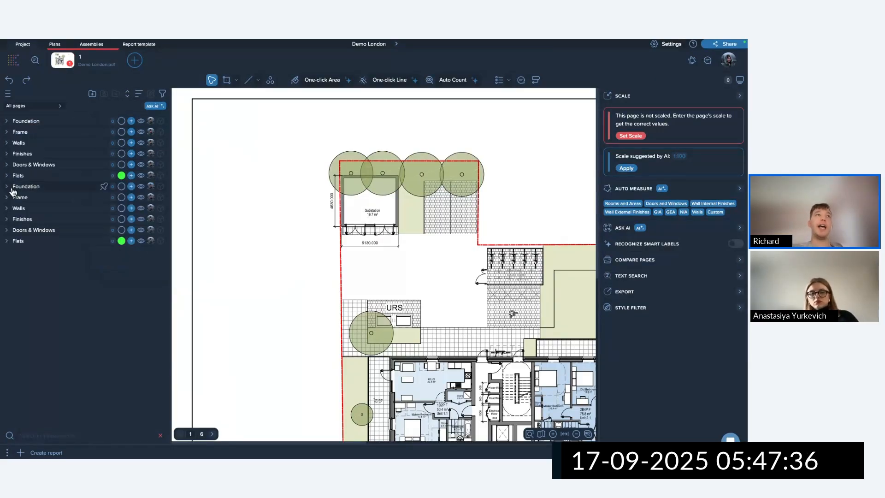
Reopen the original Demo London project, keep 'All pages' scope, and marquee-select the floor areas on plan 2.
left_click(11, 60)
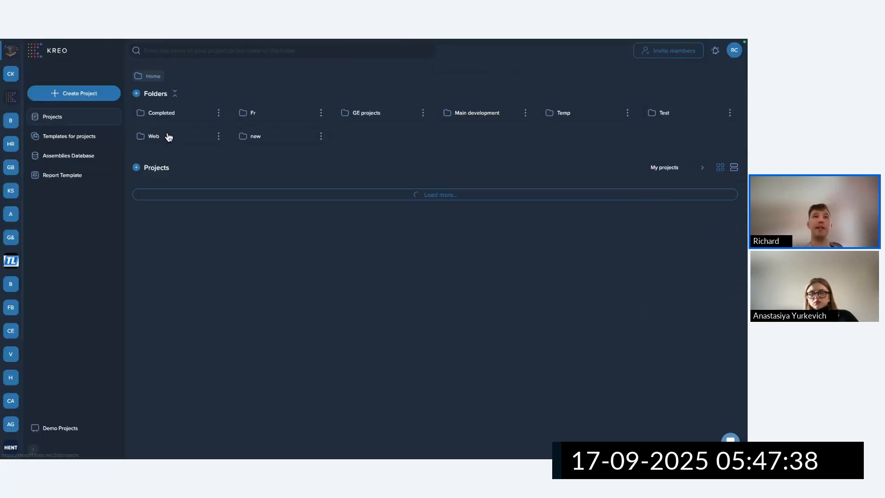
left_click(286, 230)
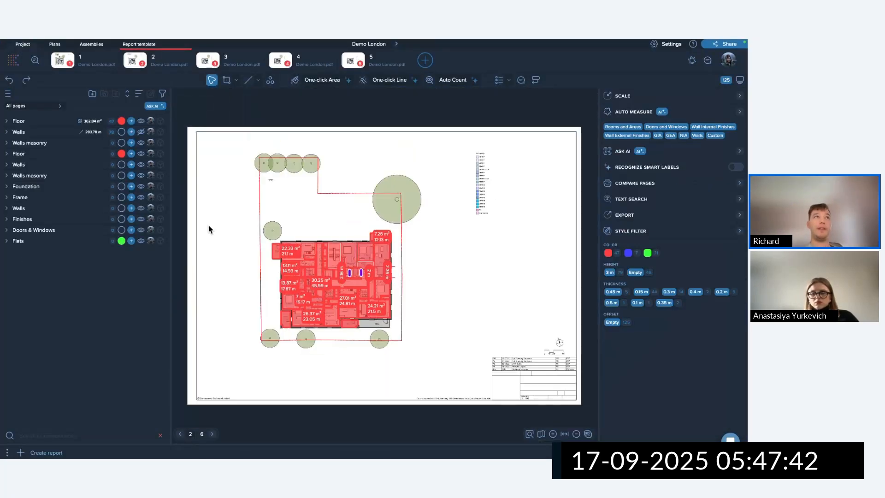
left_click(33, 106)
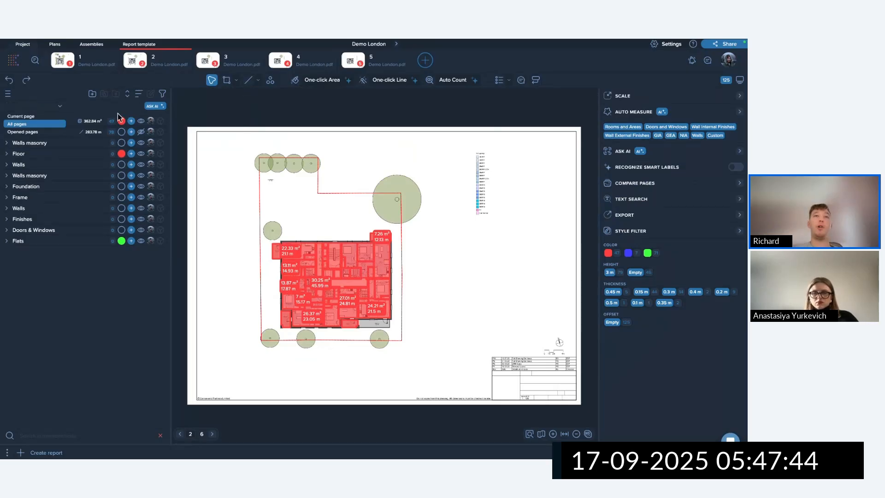
left_click(364, 192)
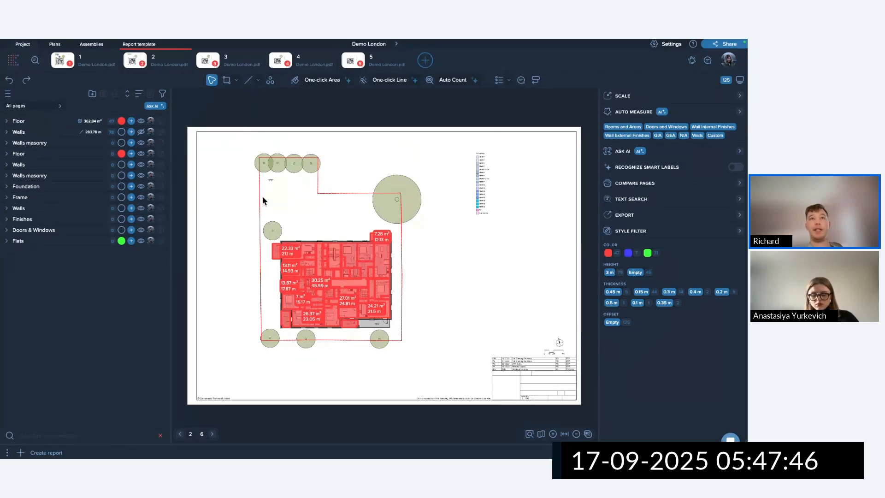
left_click_drag(231, 199, 423, 341)
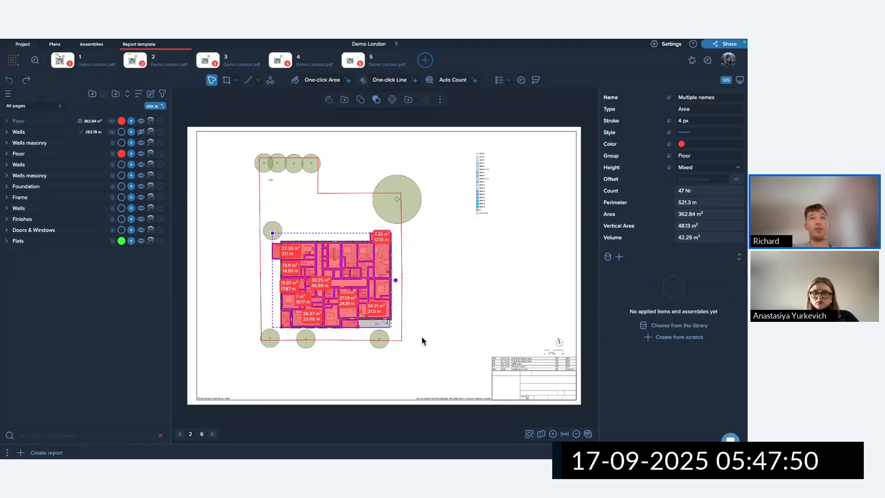
Paste the floor areas in the same place on plan 3 and expand the Floor group.
left_click(226, 60)
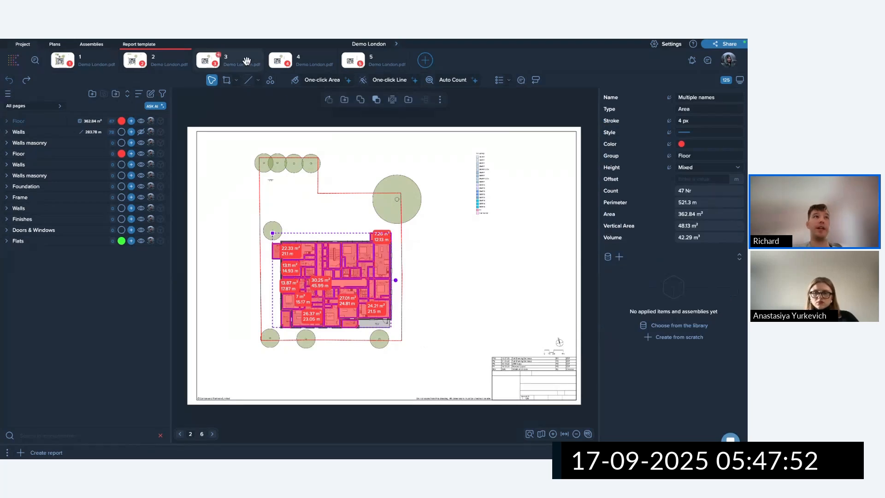
scroll(413, 250, "down", 5)
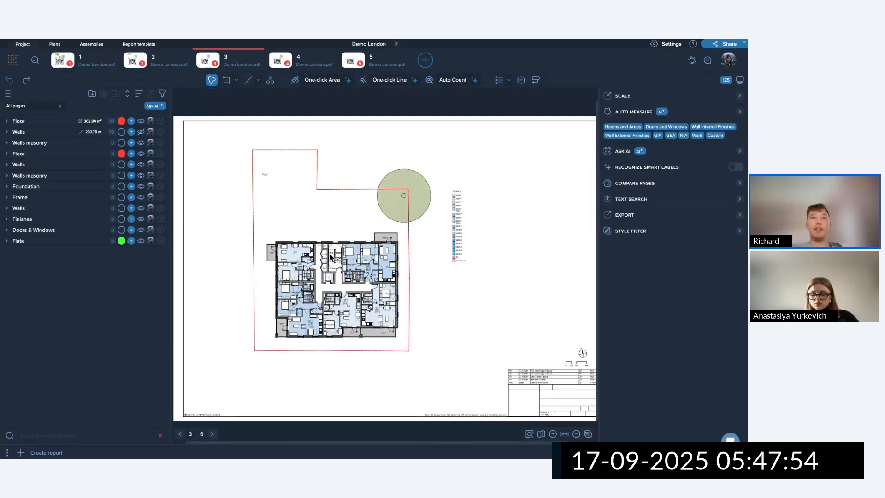
right_click(335, 255)
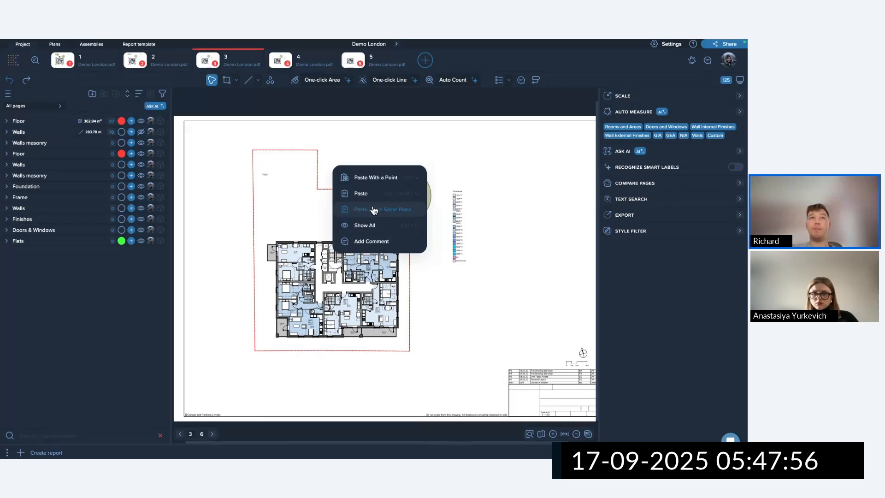
left_click(376, 211)
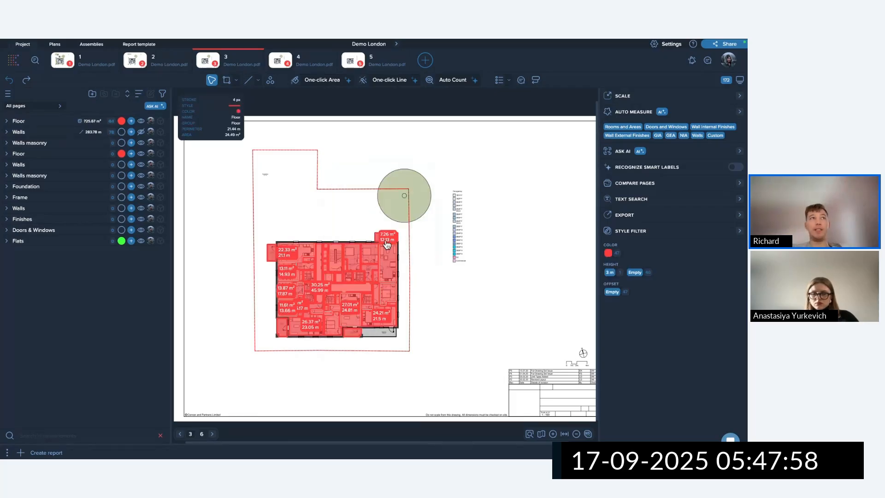
left_click(6, 121)
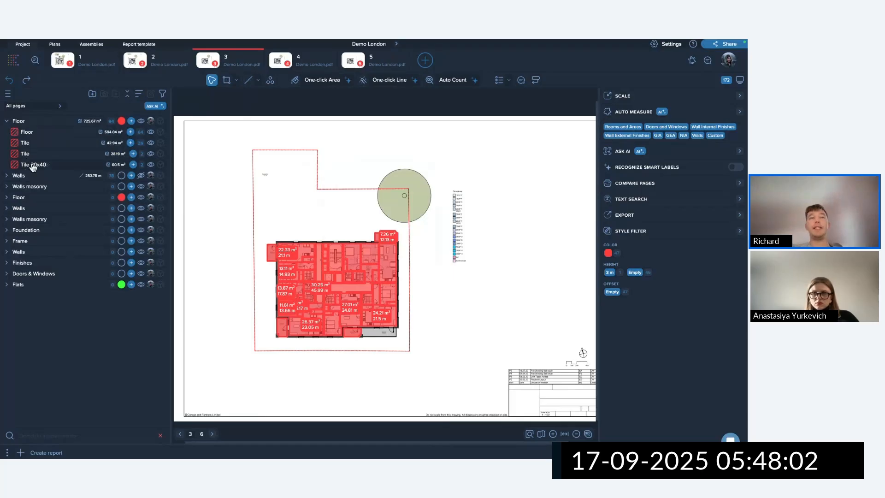
Turn off Keep Structure in the project settings.
left_click(657, 44)
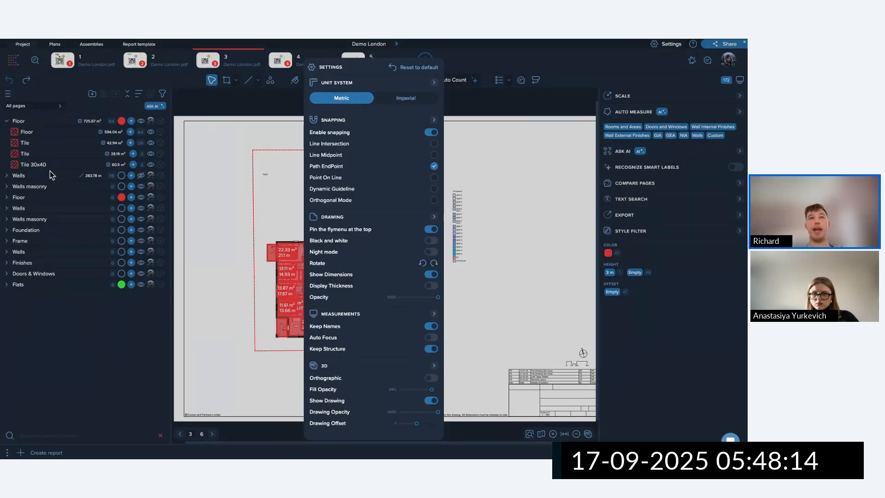
left_click(432, 349)
left_click(480, 322)
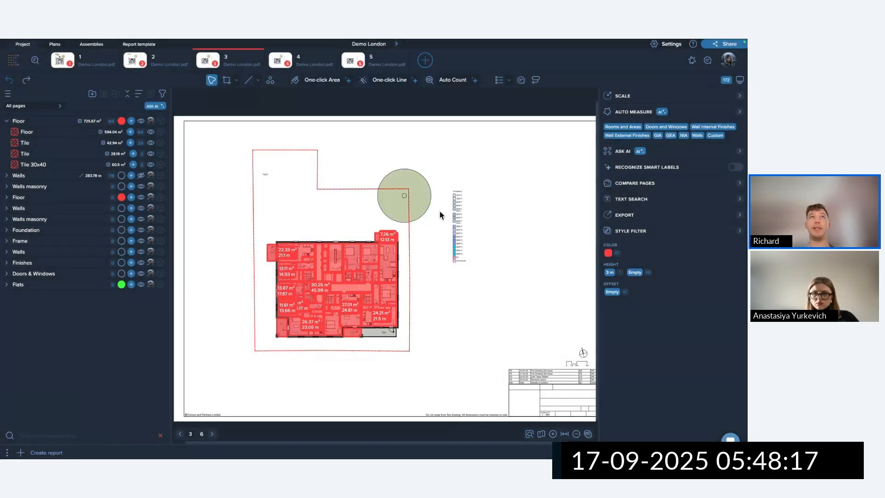
Paste the floor areas in place on plan 4, then select and delete the pasted copies.
left_click(312, 62)
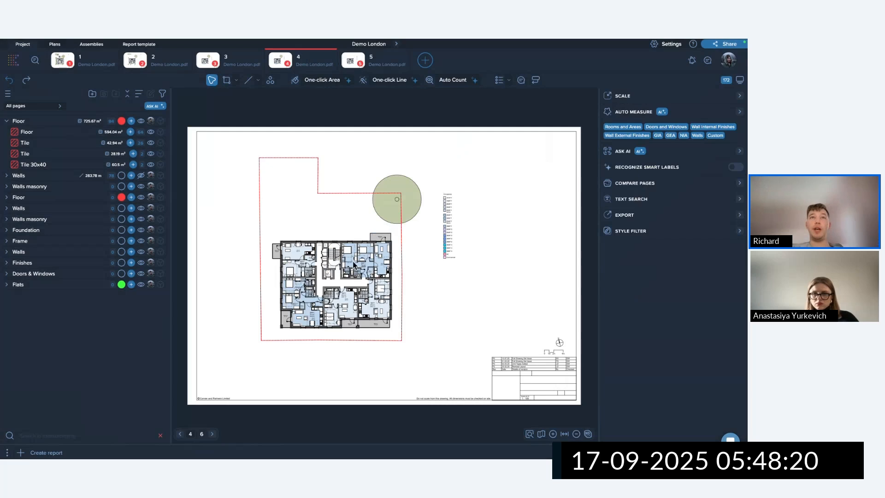
right_click(354, 263)
left_click(387, 218)
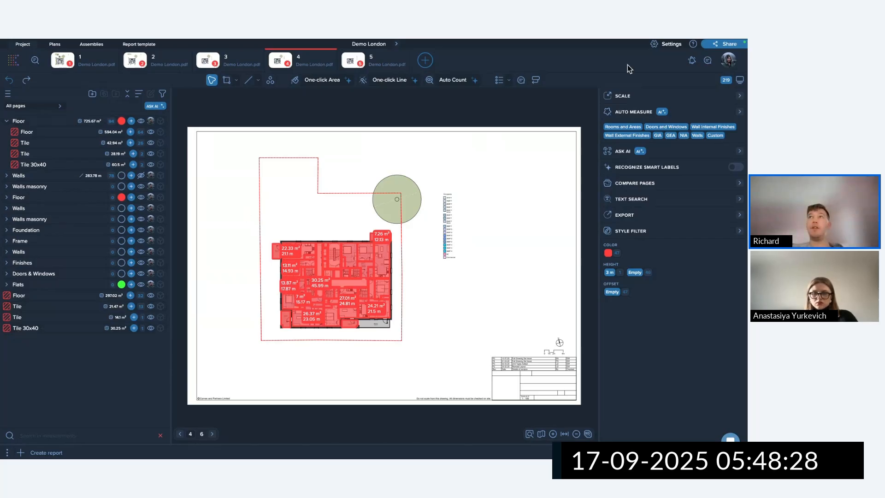
left_click(662, 46)
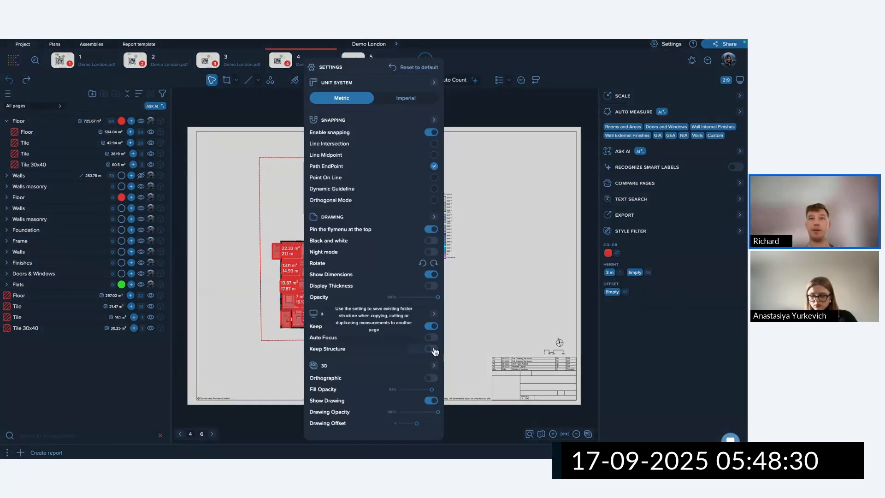
left_click_drag(455, 340, 252, 217)
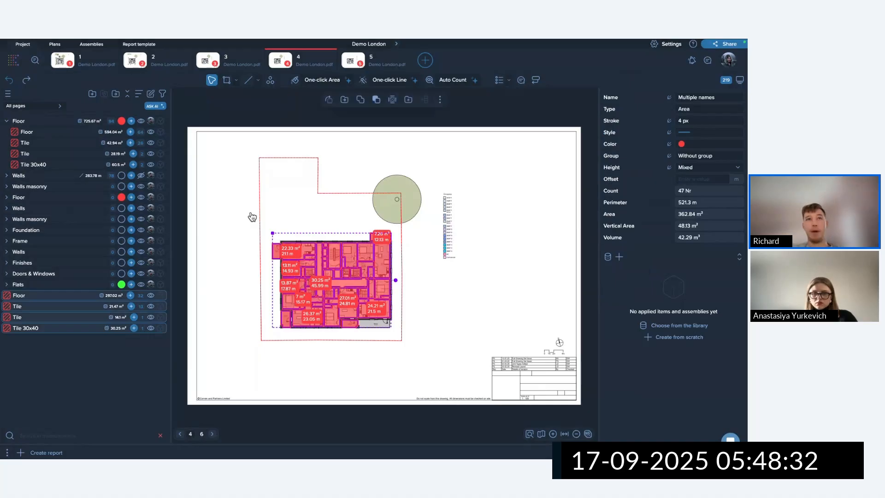
key("Delete")
left_click(344, 275)
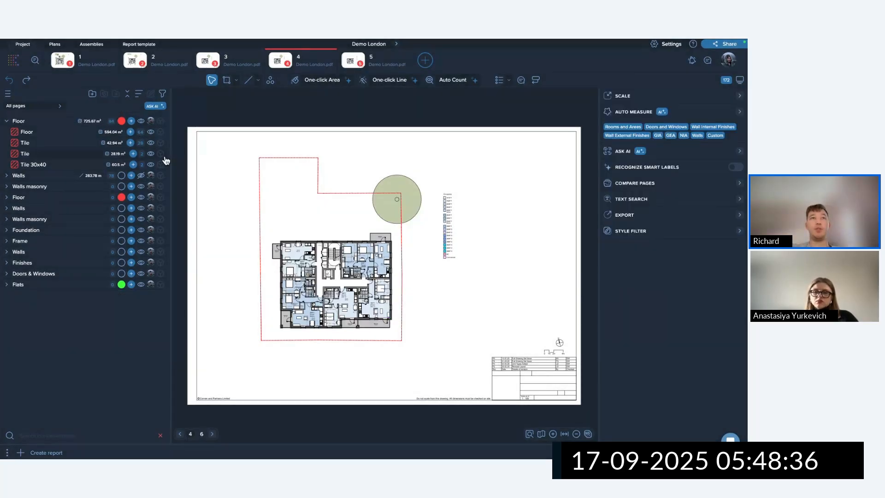
Paste the floor areas in place on plan 4 again and confirm Keep Names in settings.
right_click(286, 217)
left_click(330, 254)
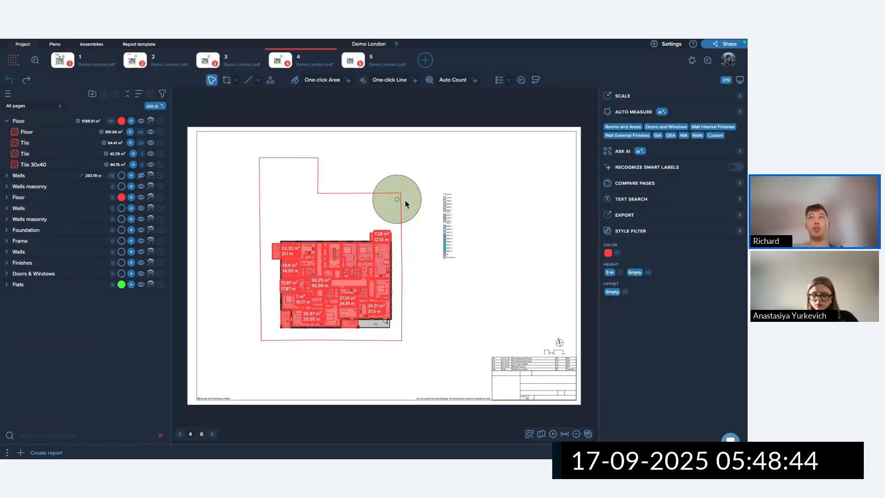
left_click(662, 44)
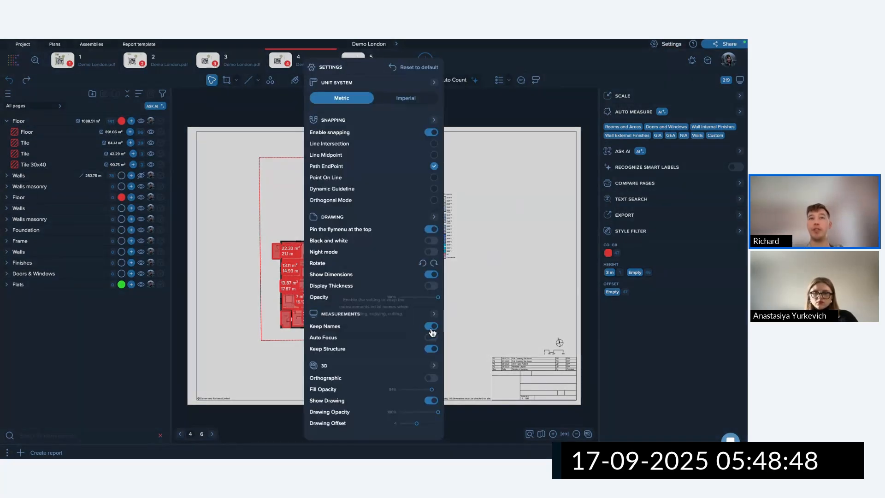
left_click(496, 264)
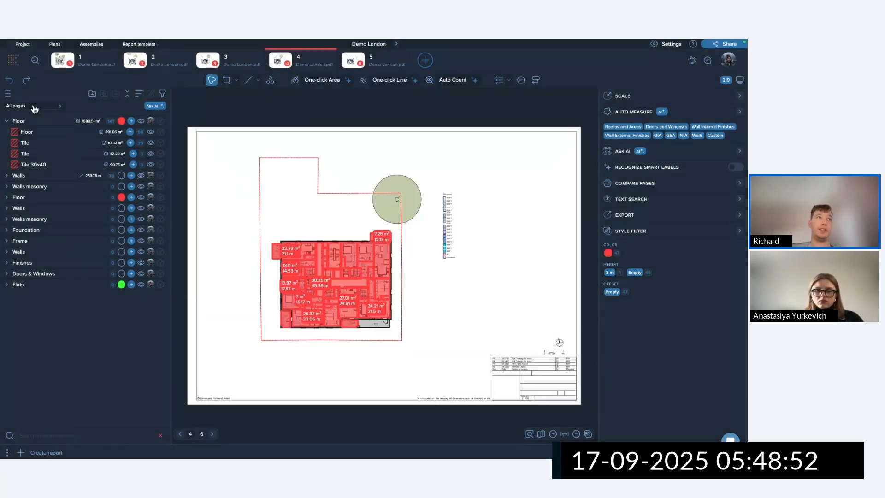
Filter the list to Current page and delete the duplicate groups from the second Floor through Flats.
left_click(19, 120)
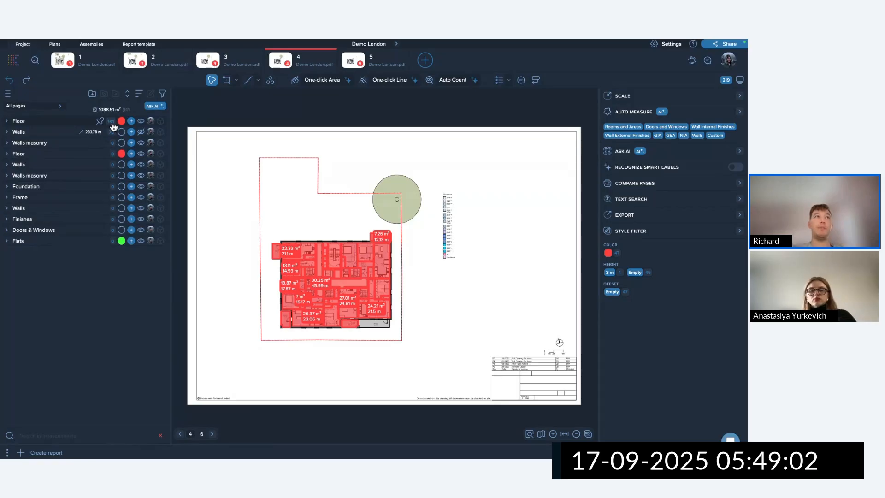
left_click(41, 105)
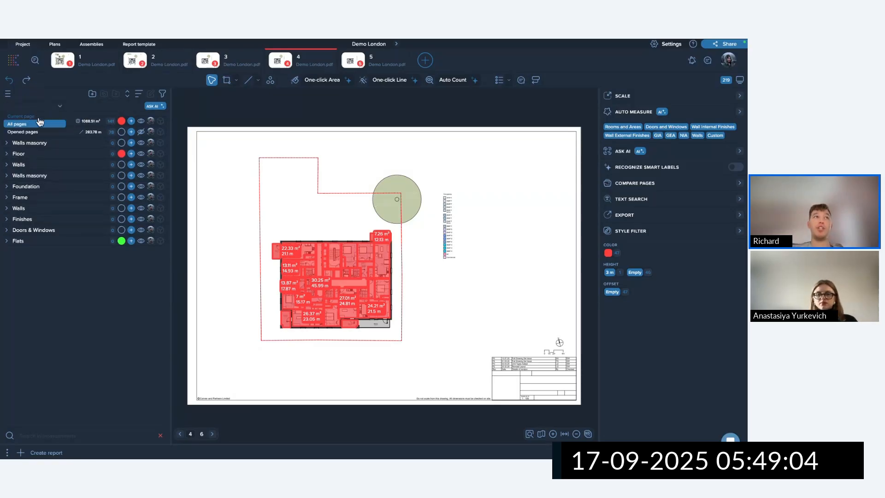
left_click(29, 117)
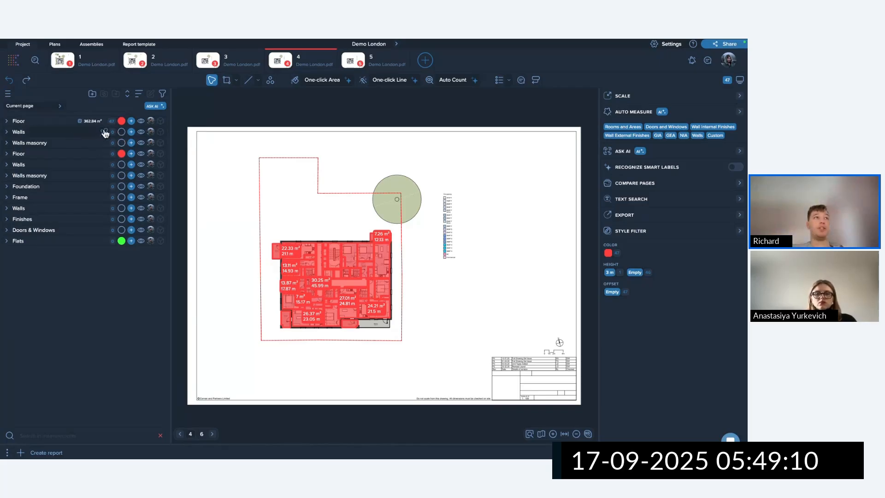
left_click(60, 158)
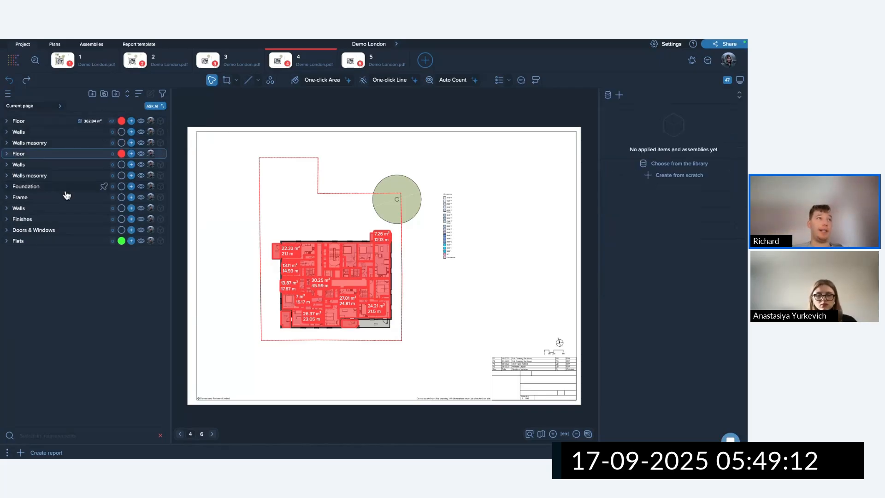
left_click(55, 241, "shift")
right_click(39, 158)
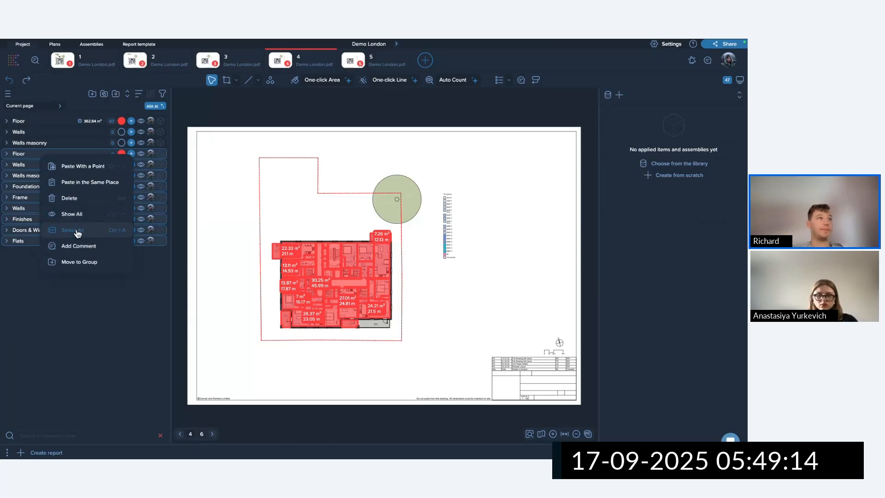
left_click(76, 197)
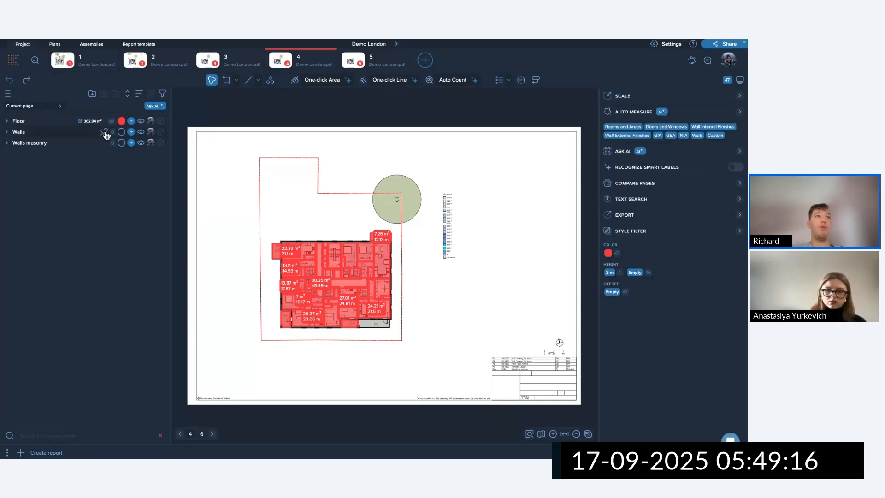
On page 2, show the Walls measurements and switch the list scope between All pages and Current page.
left_click(167, 62)
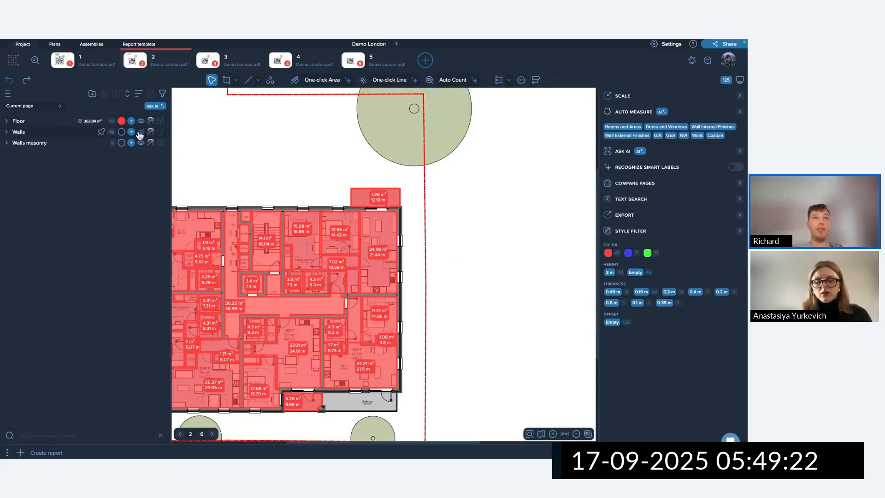
left_click(141, 132)
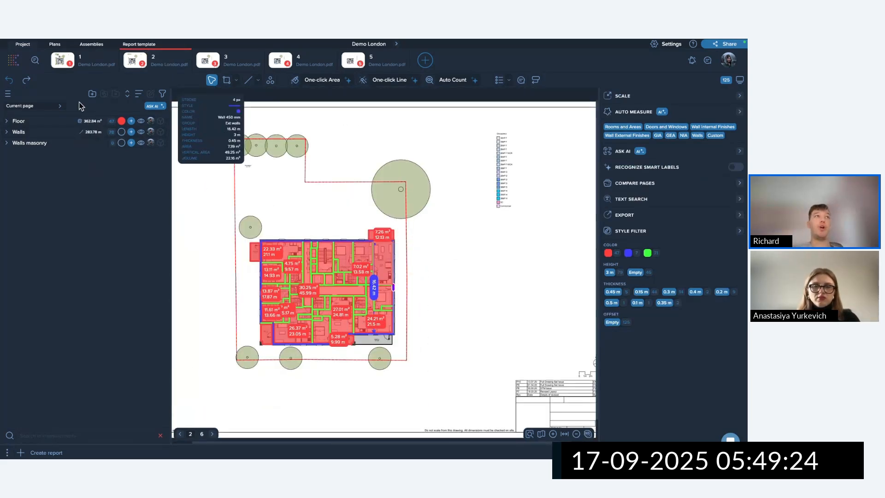
left_click(40, 107)
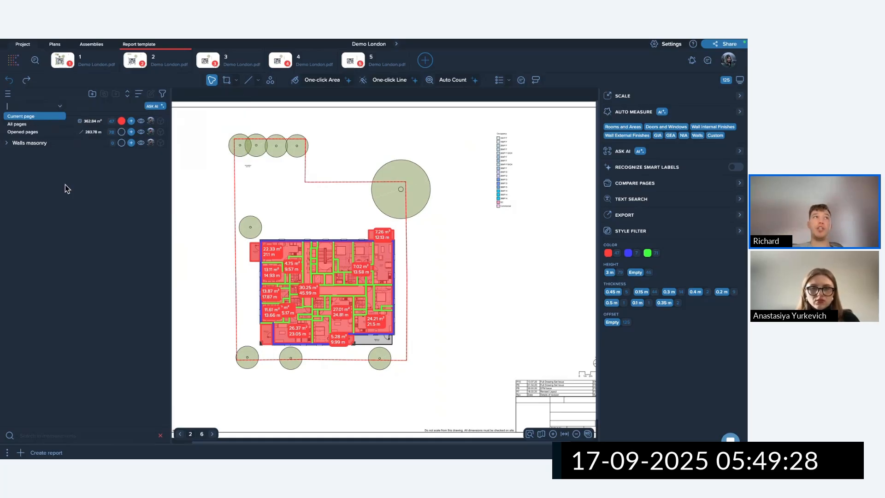
left_click(22, 124)
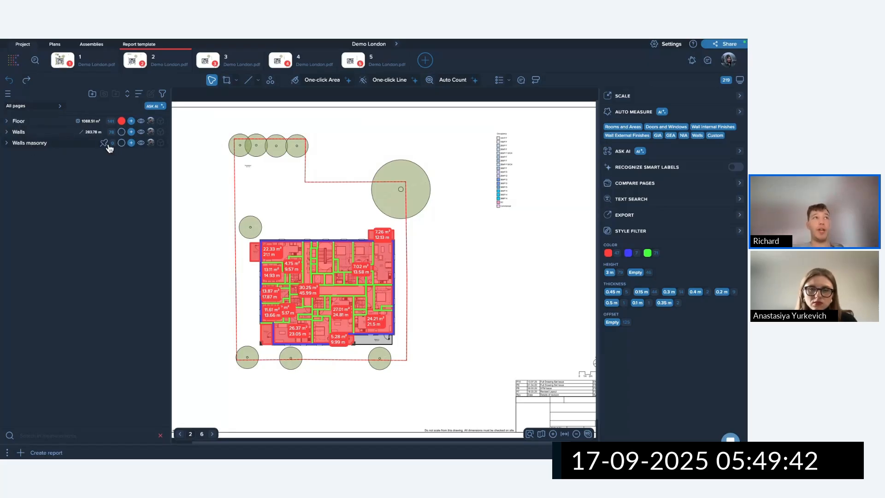
left_click(38, 105)
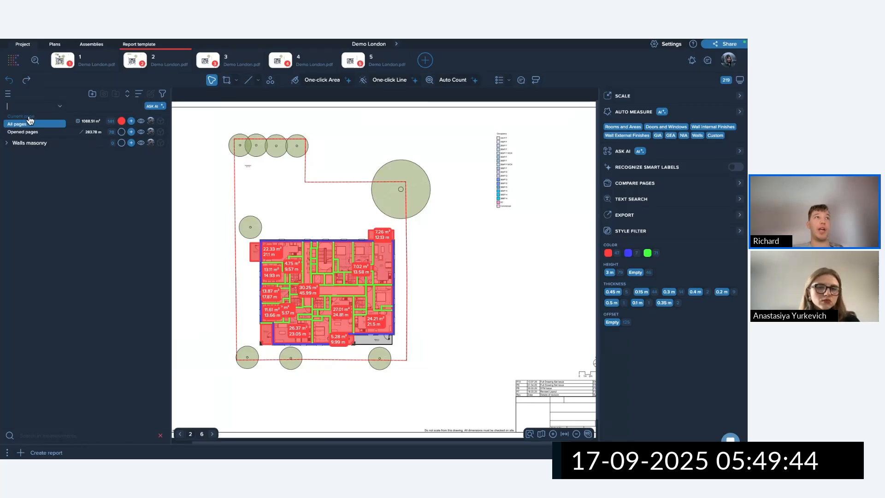
left_click(22, 116)
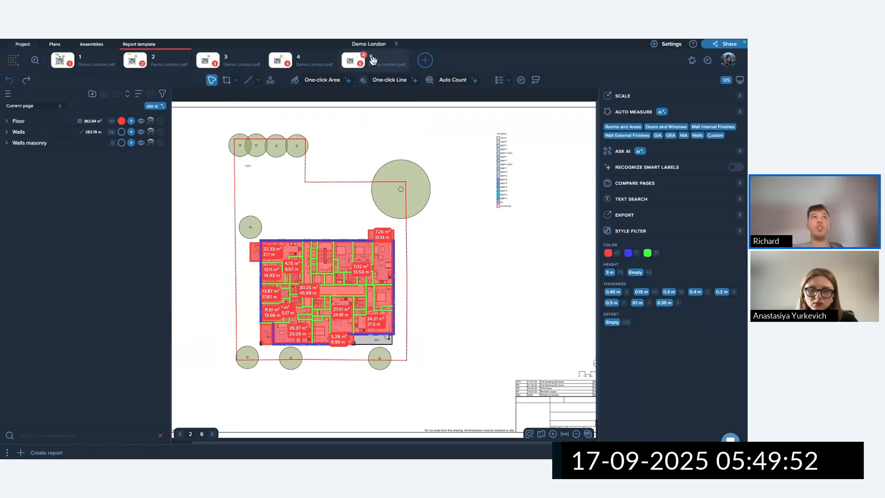
From page 4 with All pages scope, close the page 4 and page 5 tabs.
left_click(314, 61)
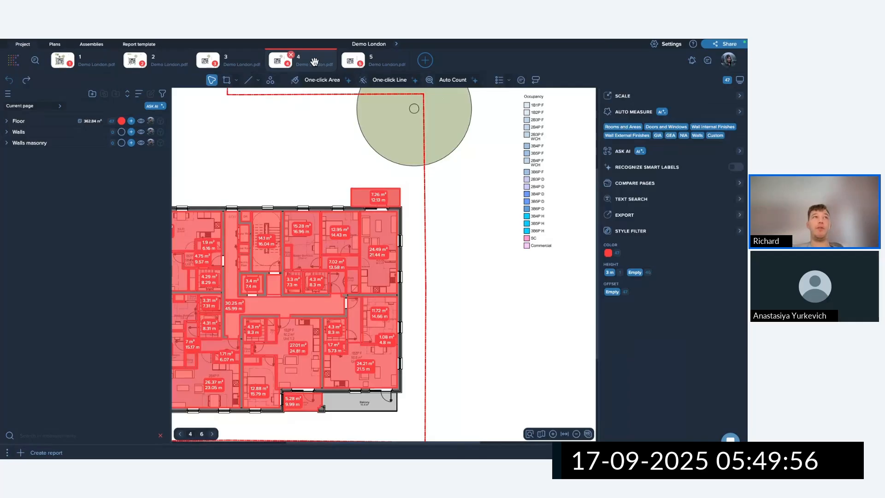
left_click(33, 106)
left_click(24, 124)
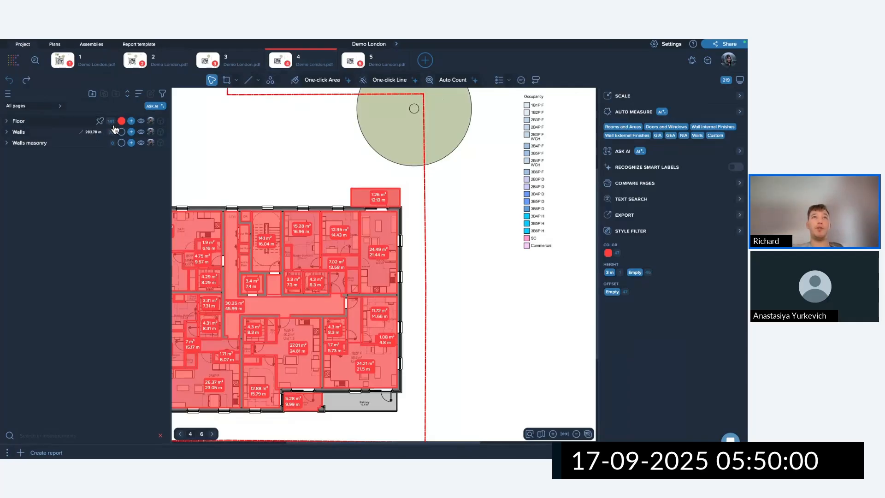
right_click(320, 59)
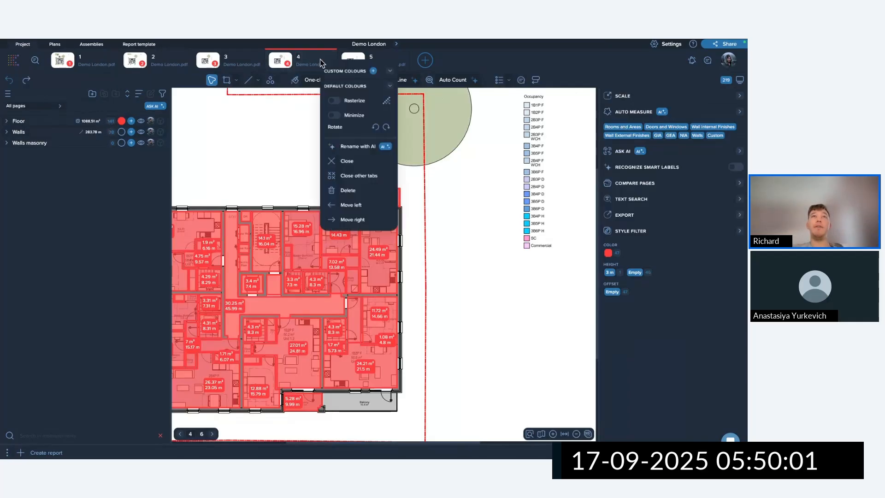
left_click(355, 167)
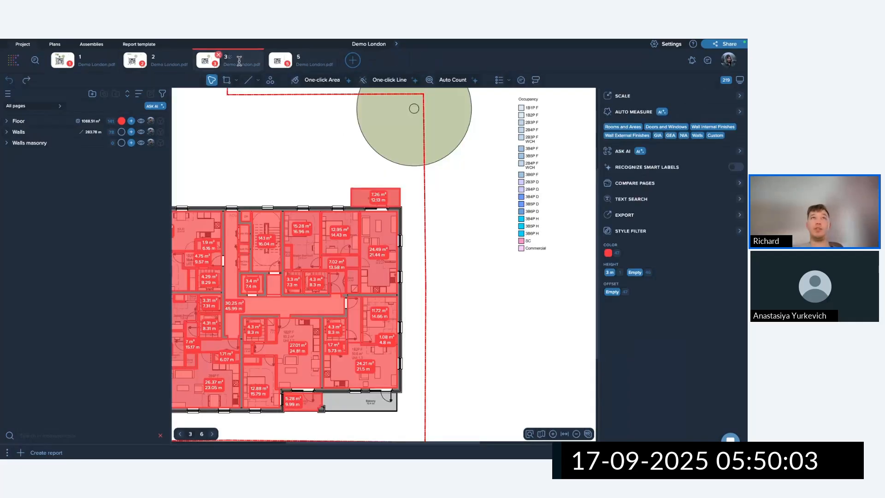
right_click(306, 61)
left_click(341, 172)
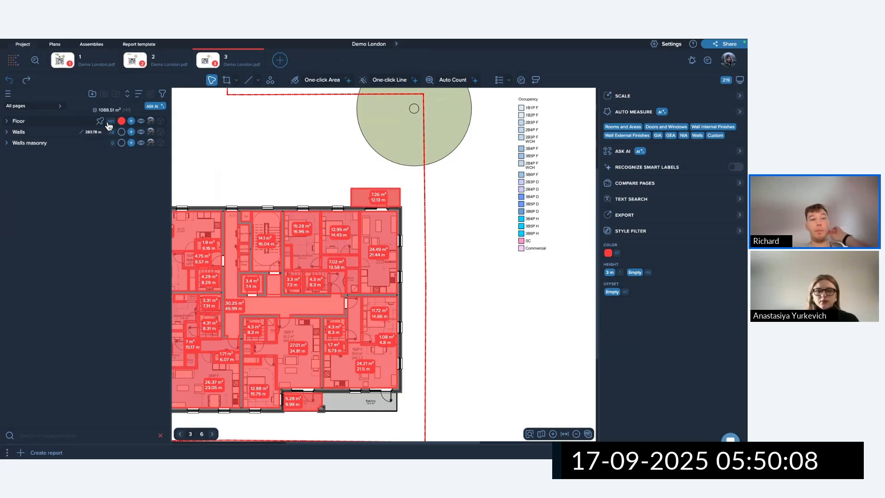
Limit the measurement list to Current page and review a group's add-measurement choices.
left_click(39, 106)
left_click(32, 115)
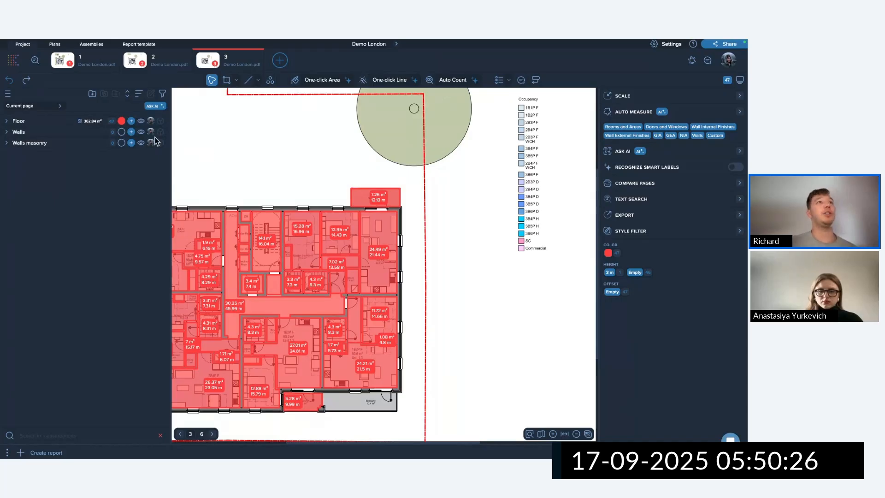
left_click(131, 132)
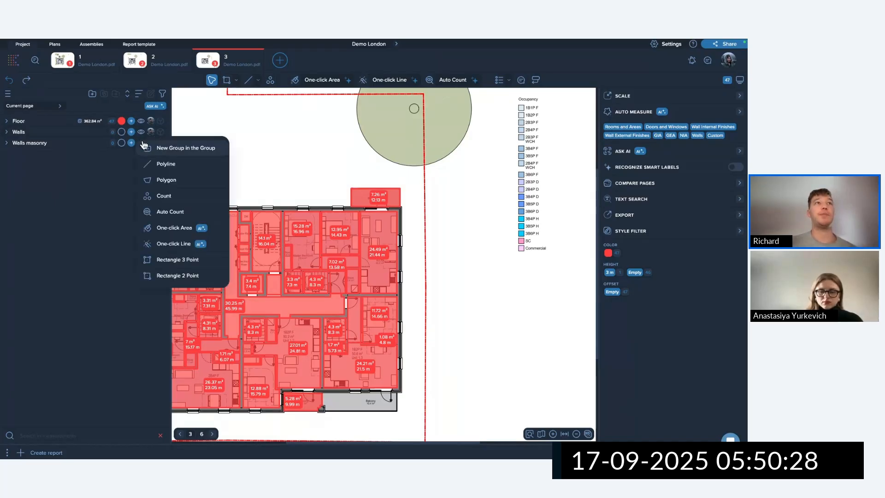
left_click(302, 169)
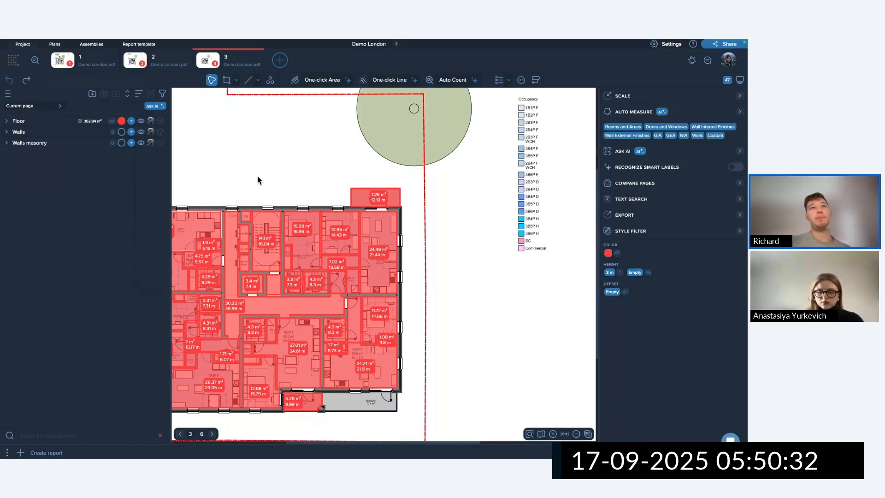
scroll(260, 181, "down", 5)
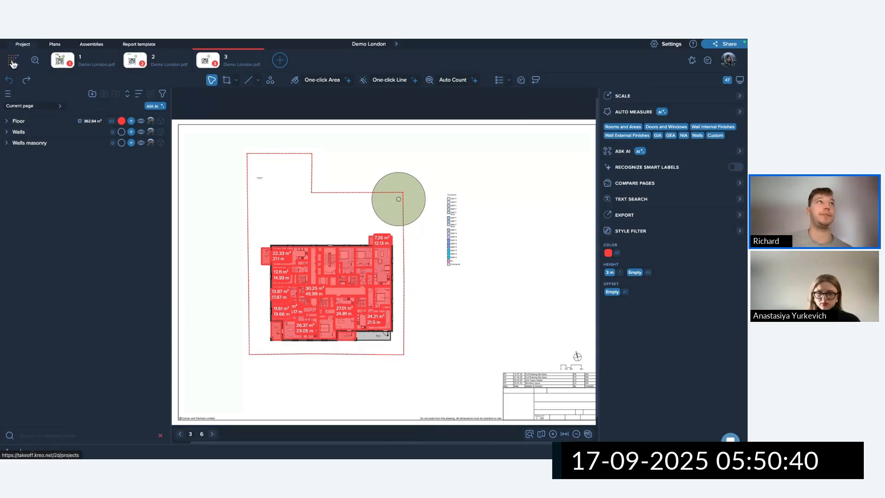
Leave the project editor for the projects home page.
left_click(9, 94)
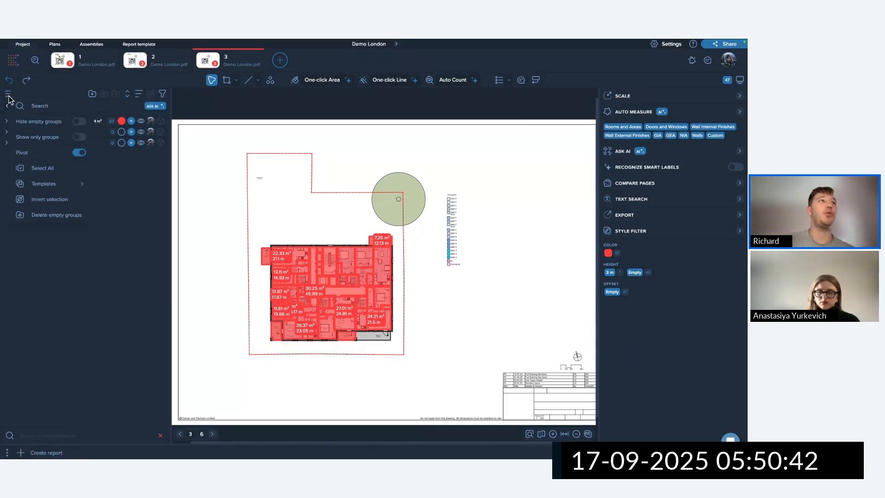
mouse_move(53, 188)
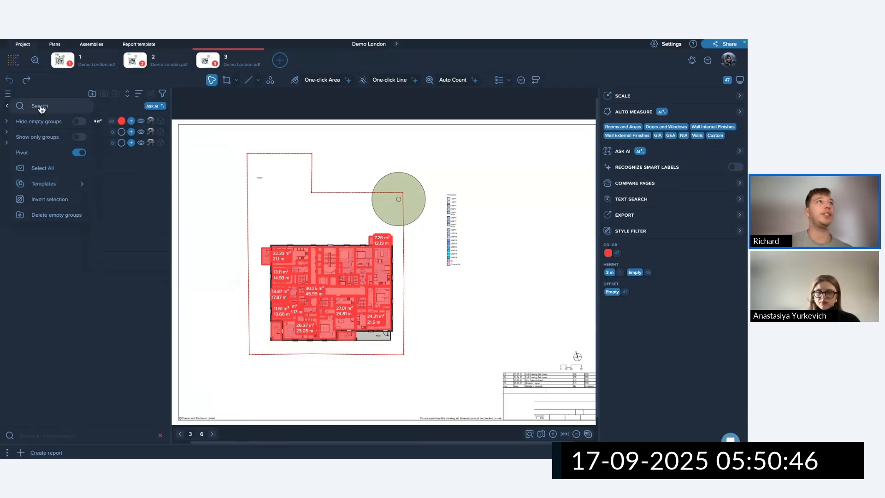
left_click(14, 61)
left_click(14, 61)
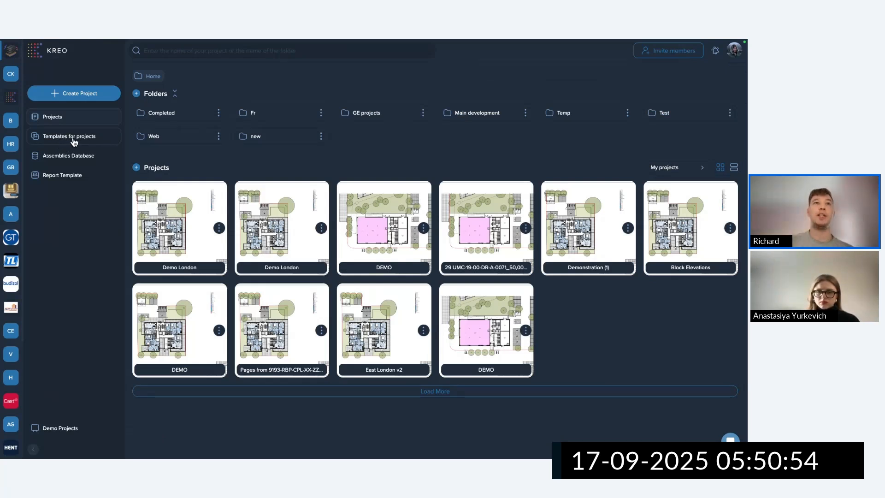
Open Templates for projects, briefly viewing the Demo London (1) template along the way.
left_click(320, 228)
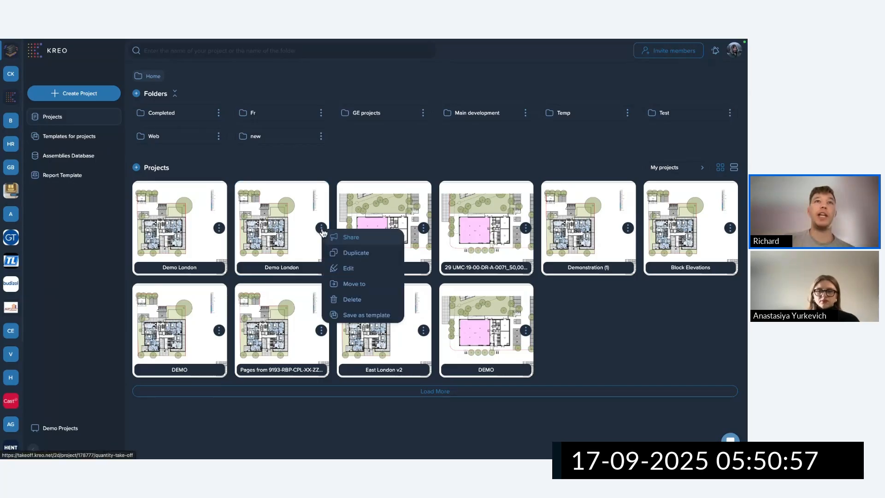
left_click(376, 321)
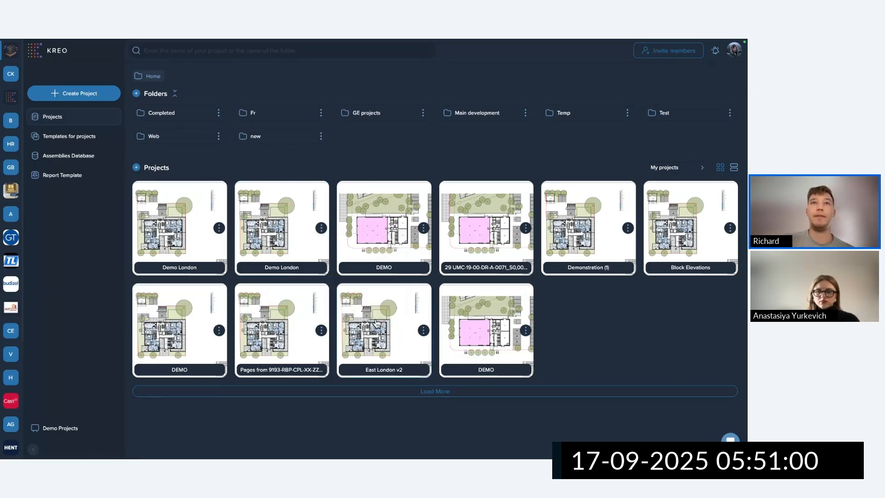
left_click(85, 137)
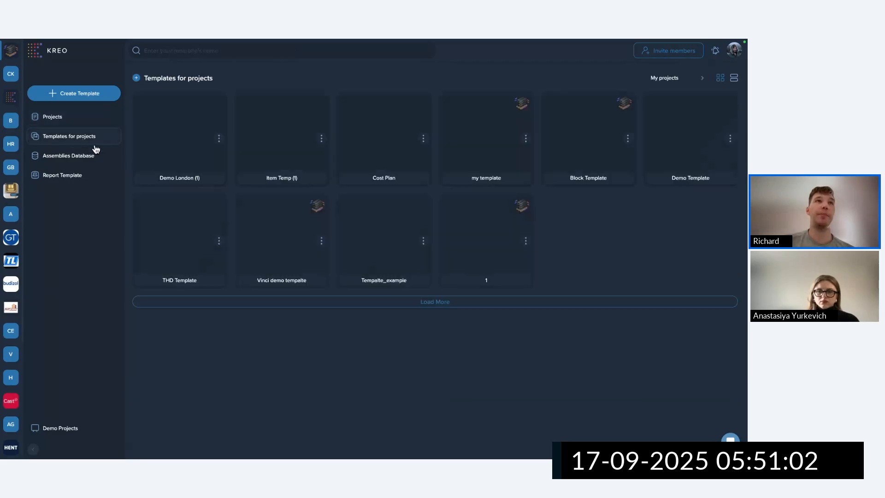
left_click(194, 166)
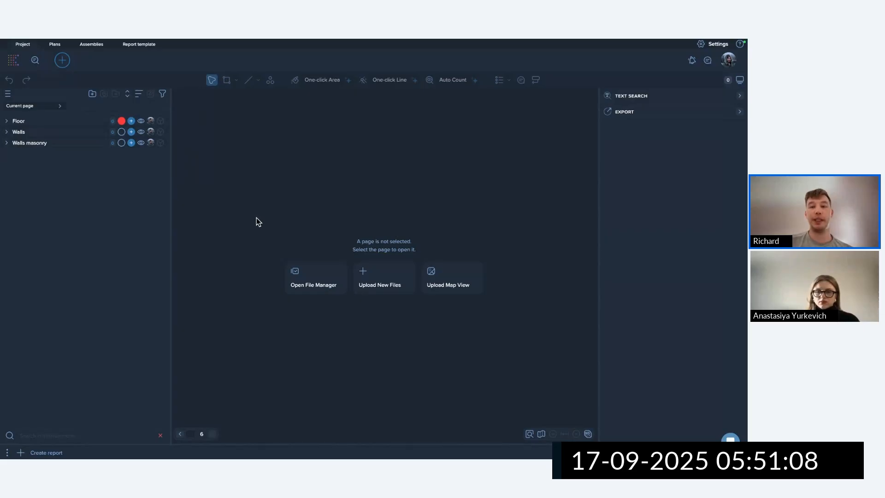
left_click(13, 63)
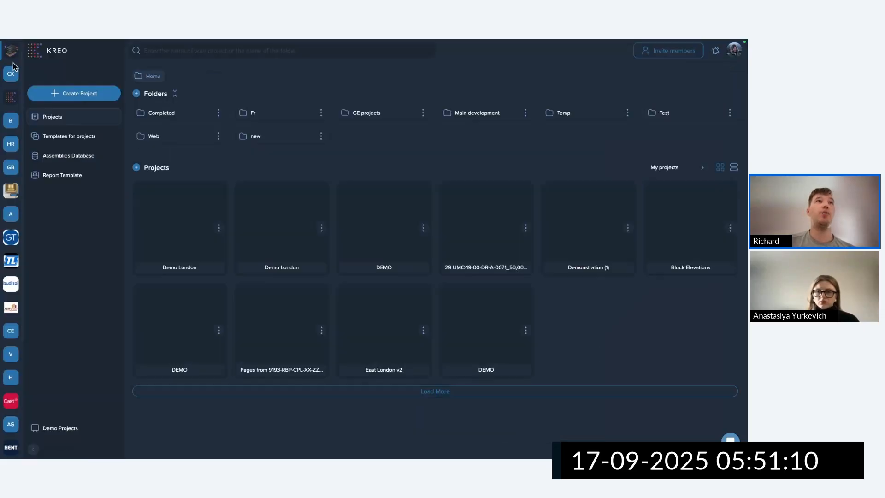
left_click(87, 139)
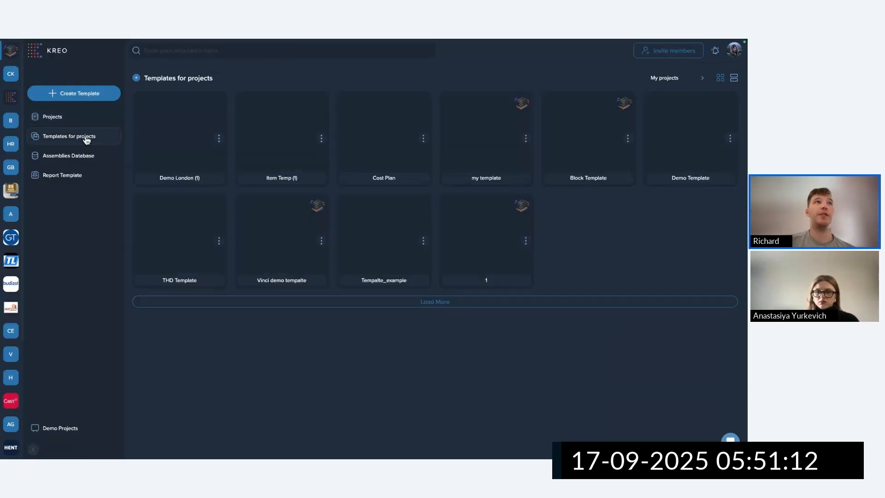
Create an empty project template called 'Demo tempalte NRM1' and open its editor.
left_click(94, 94)
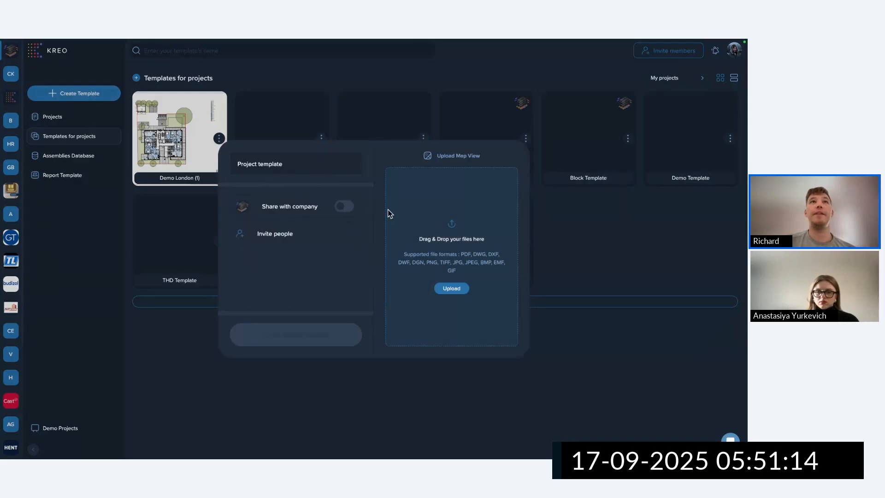
left_click(298, 164)
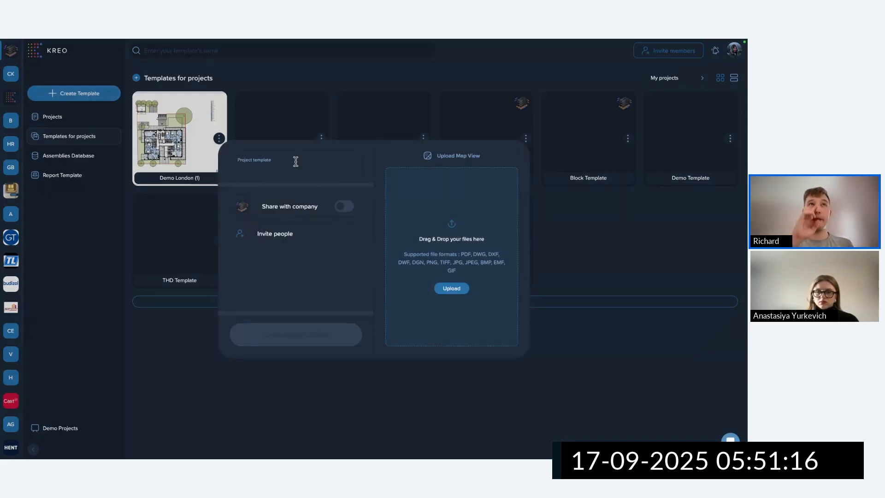
type("Dem")
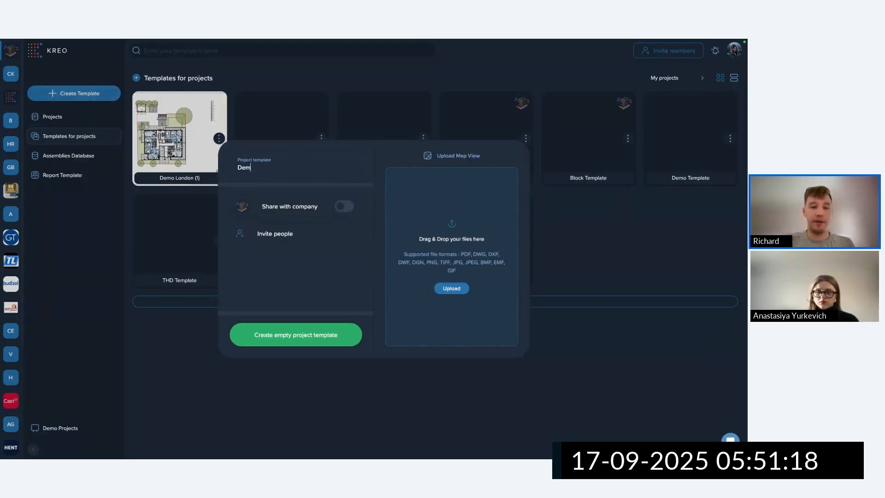
type("o tempalte")
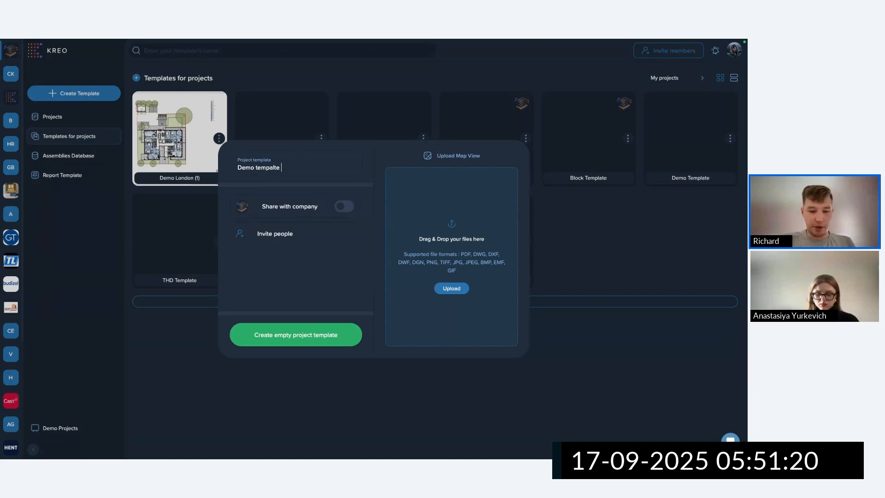
type(" NRM1")
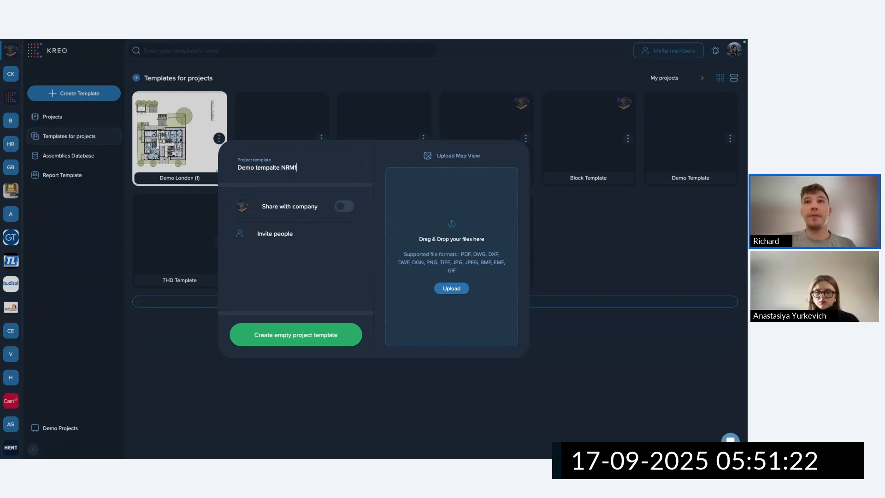
left_click(343, 332)
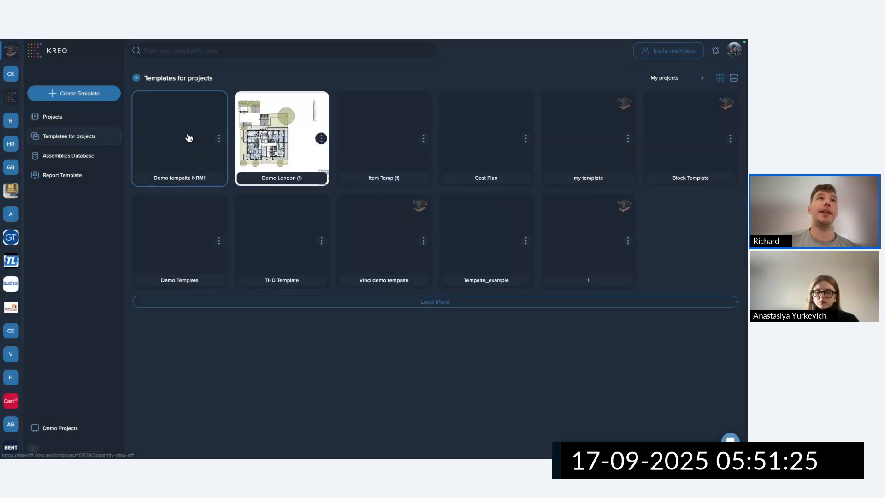
left_click(189, 137)
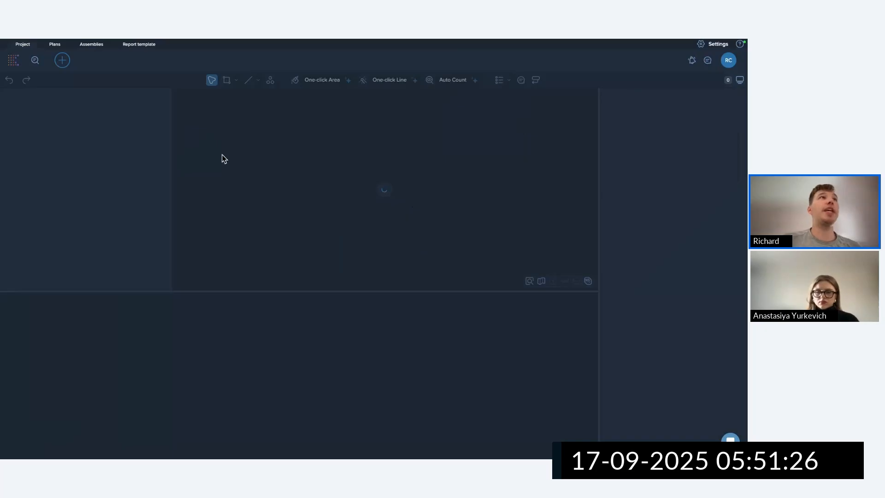
Add three measurement groups, renaming the first 'Substrcuture' and colouring it red.
left_click(93, 94)
left_click(92, 94)
left_click(93, 94)
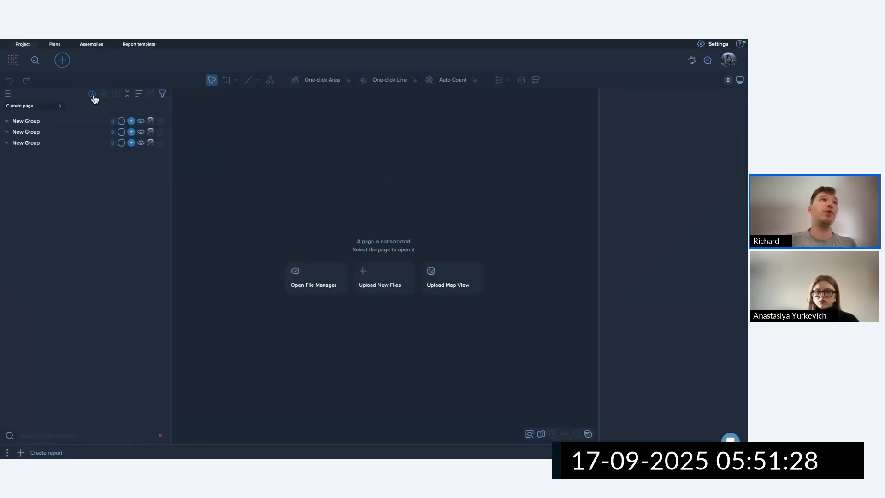
left_click(92, 94)
left_click(44, 121)
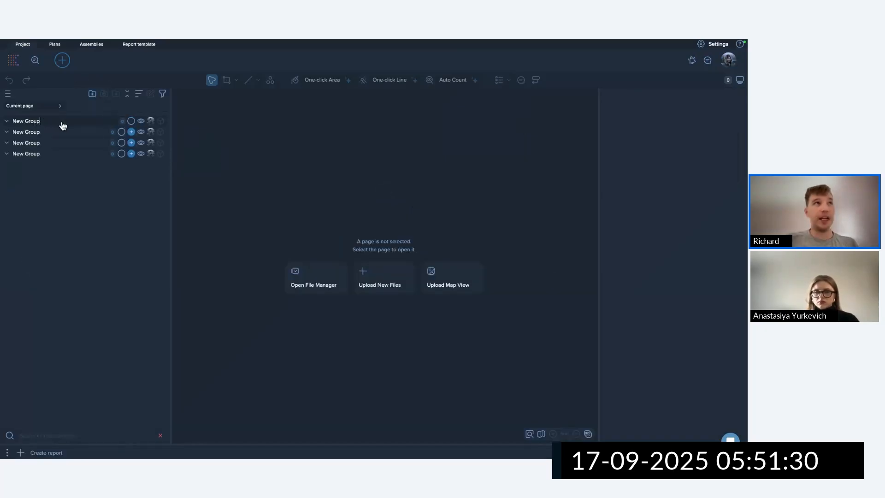
key("BackSpace")
key("BackSpace")
key("BackSpace")
key("BackSpace")
key("BackSpace")
type("u")
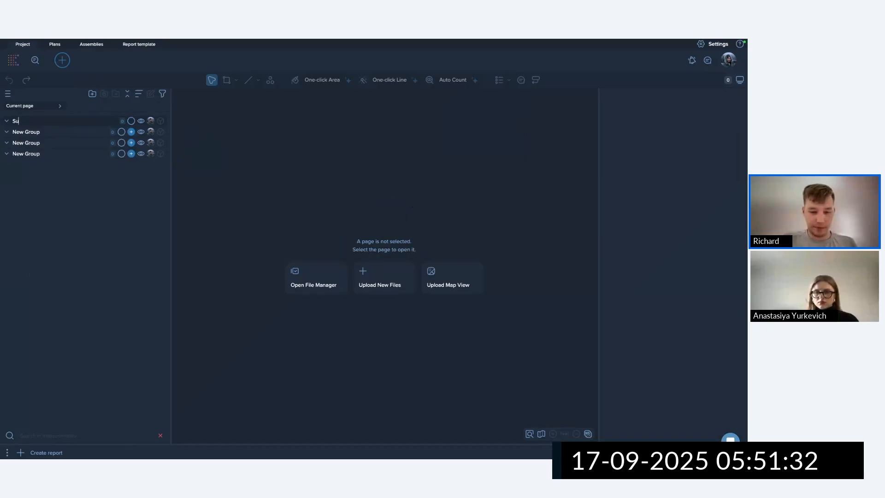
type("bstrcuture")
key("Return")
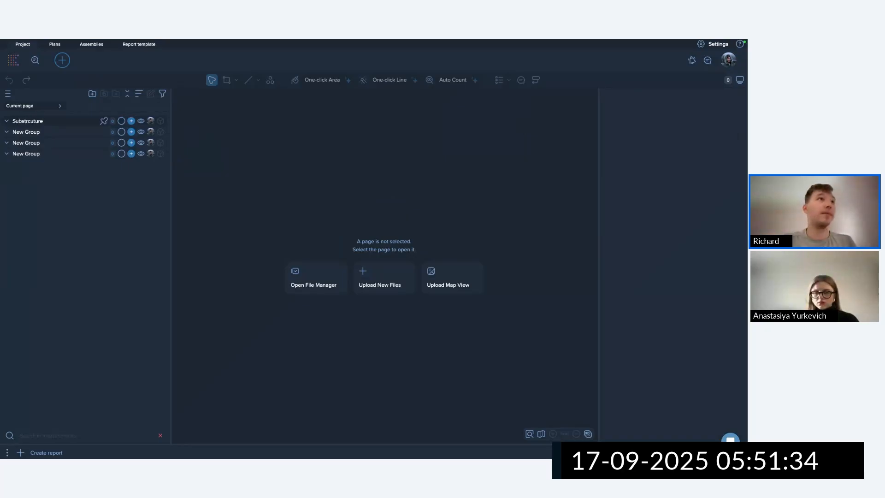
left_click(33, 134)
left_click(47, 133)
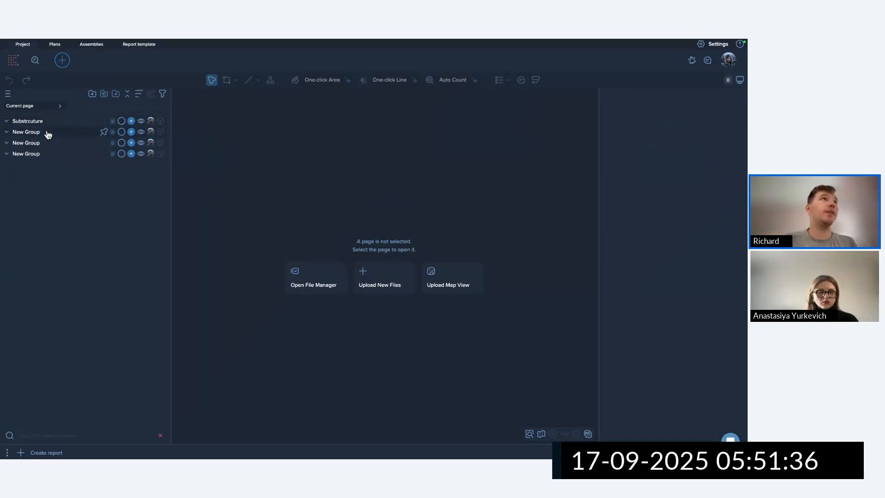
left_click(116, 123)
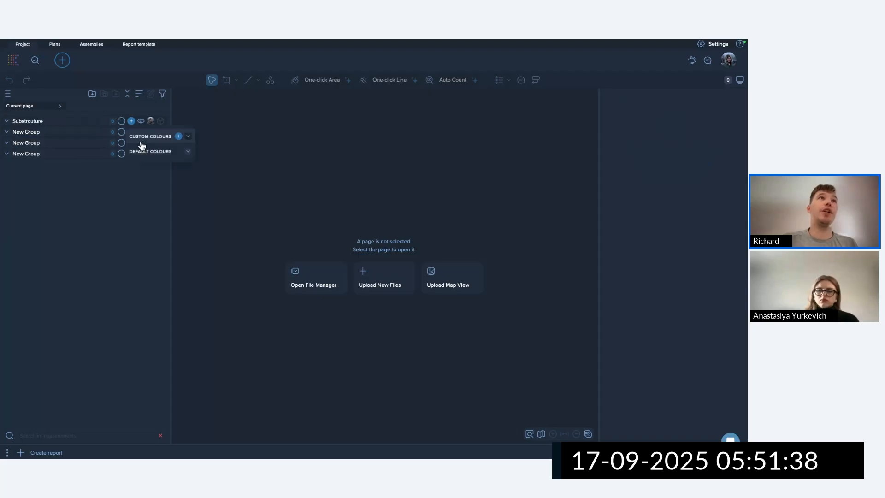
left_click(148, 152)
left_click(133, 168)
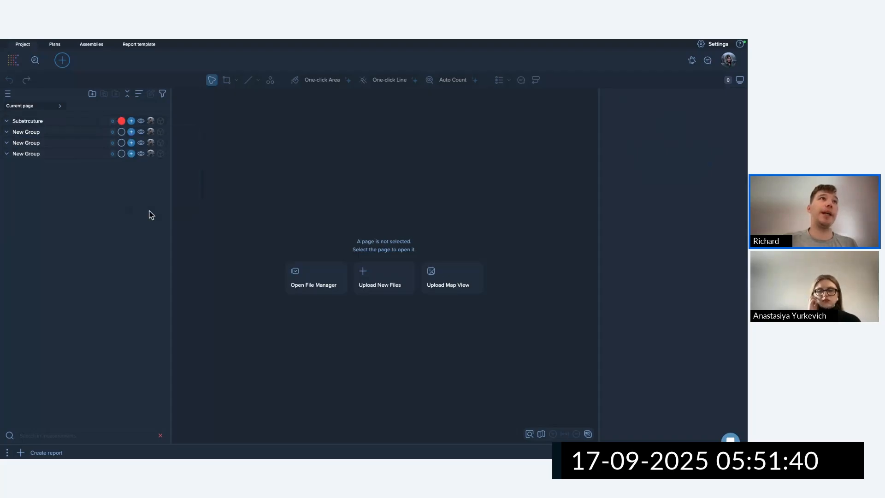
Apply the Main Template groups and delete the leftover Substrcuture and New Group rows.
left_click(7, 94)
mouse_move(60, 184)
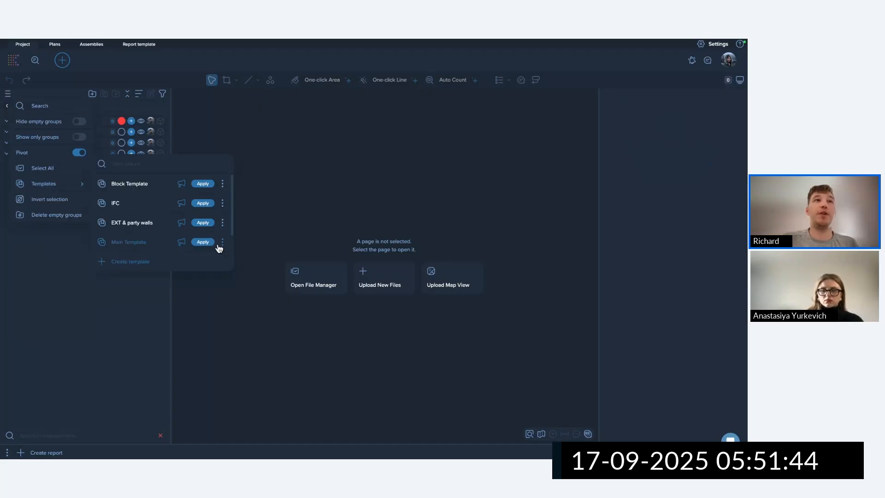
left_click(203, 242)
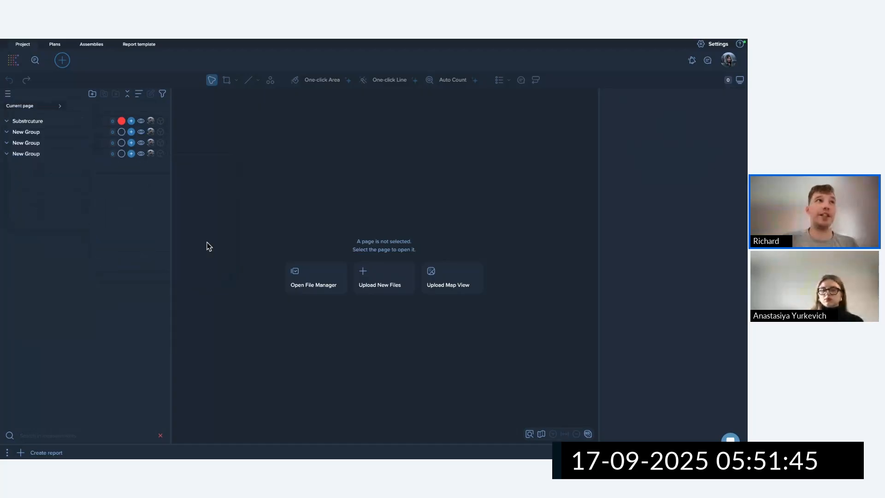
left_click(54, 121)
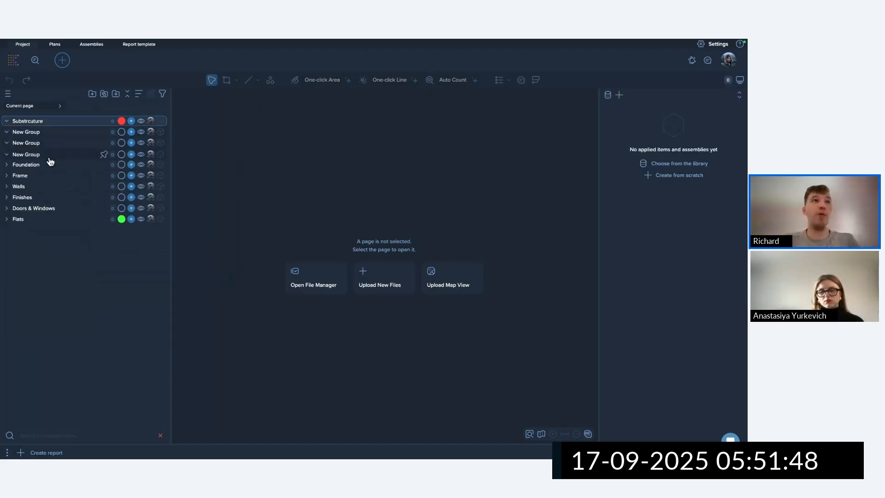
key("Delete")
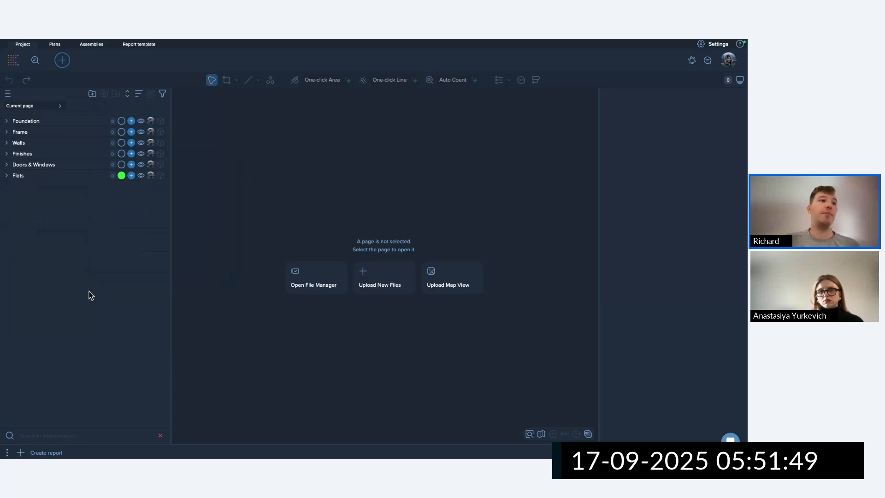
Create a report with a plain spreadsheet sheet and a measurements-data table sheet.
left_click(51, 453)
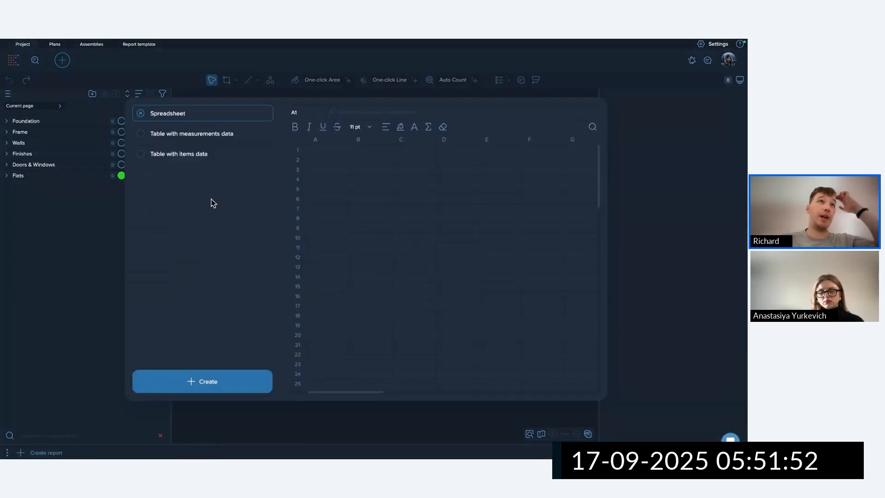
left_click(234, 381)
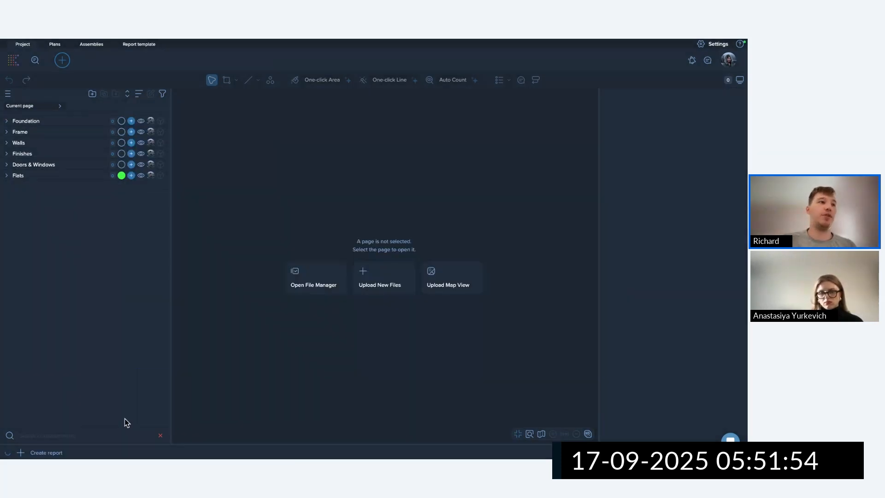
left_click(59, 453)
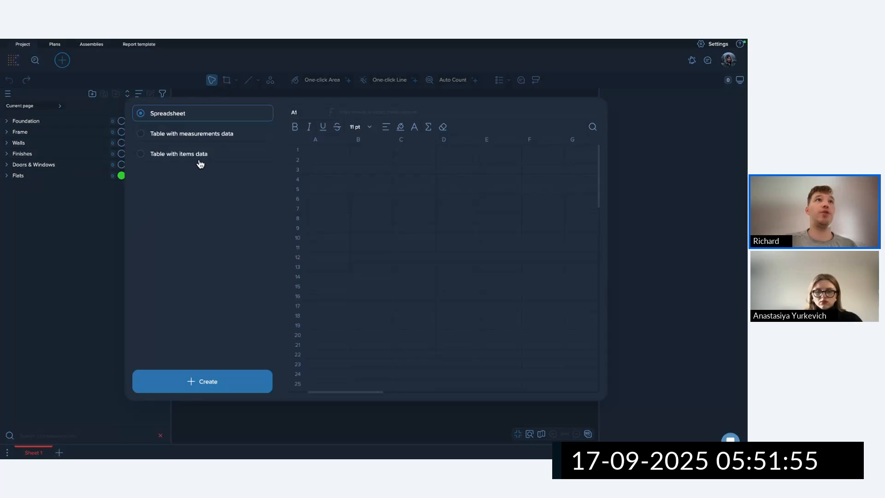
left_click(206, 136)
left_click(222, 379)
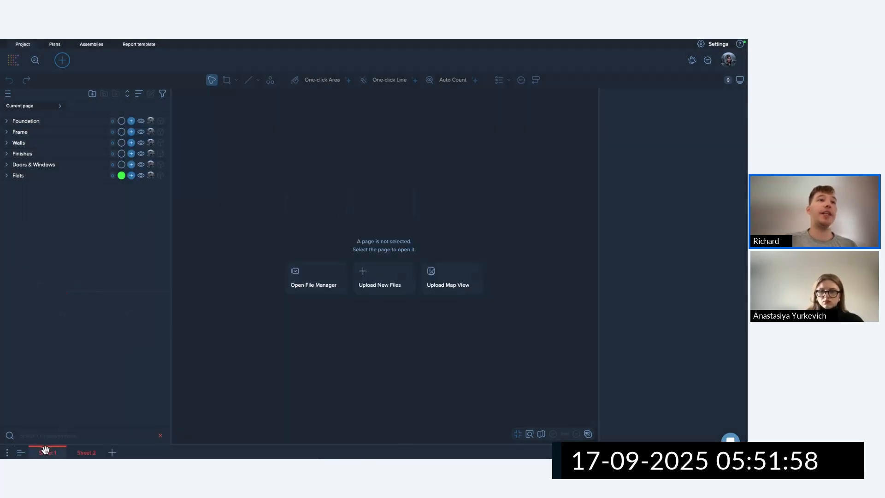
Enlarge the spreadsheet panel and enter headers Code in A1 and Description in B1.
left_click_drag(237, 292, 248, 237)
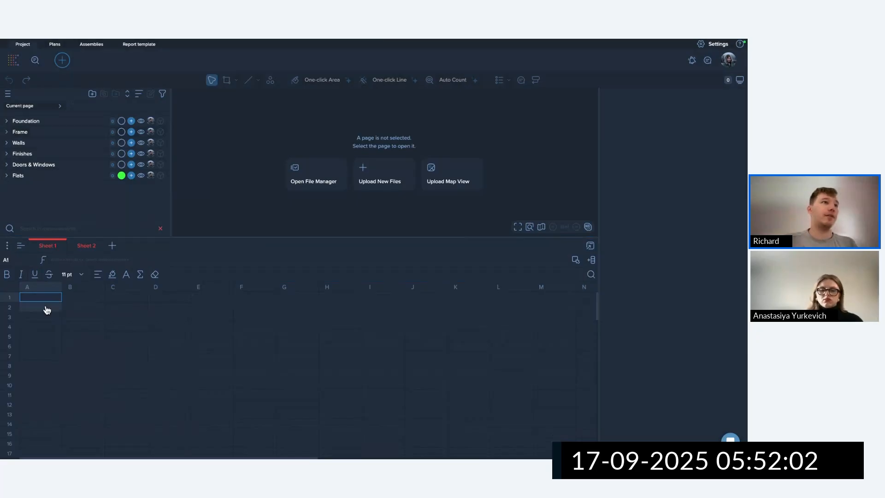
type("de")
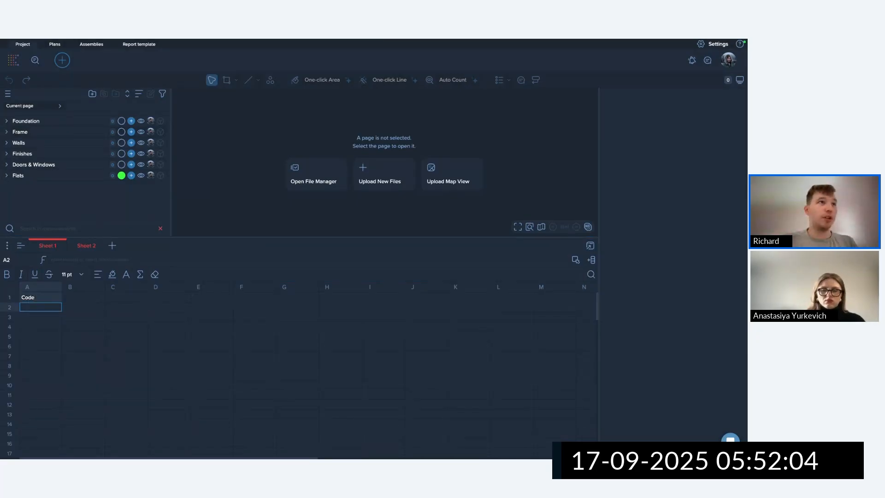
left_click(79, 299)
type("Descrip")
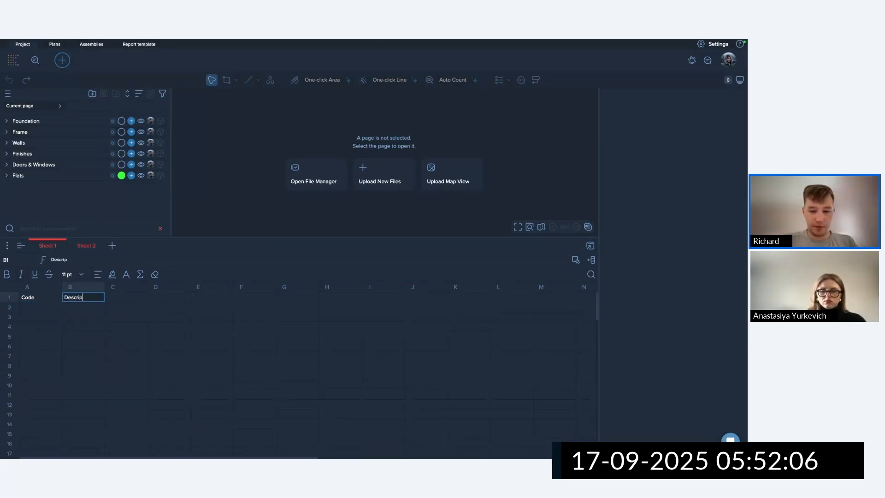
type("tion")
key("Return")
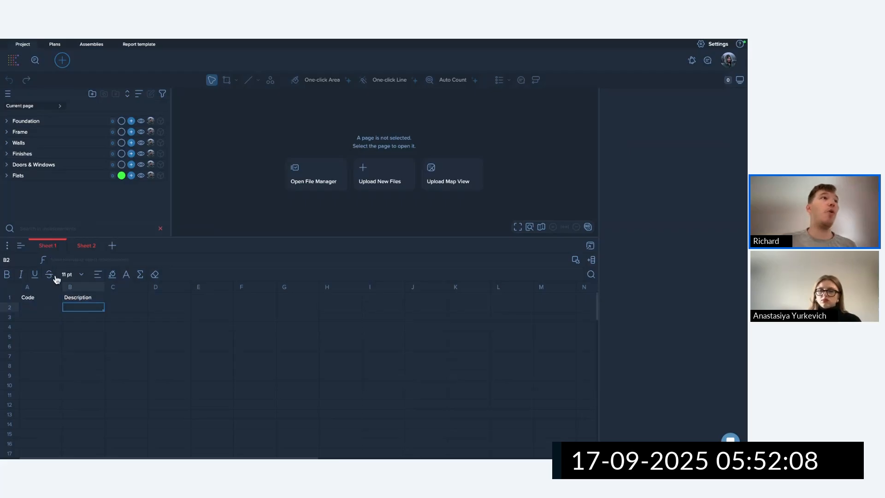
Import the sheets from the Estimate RIBA1.xlsx workbook.
left_click(11, 248)
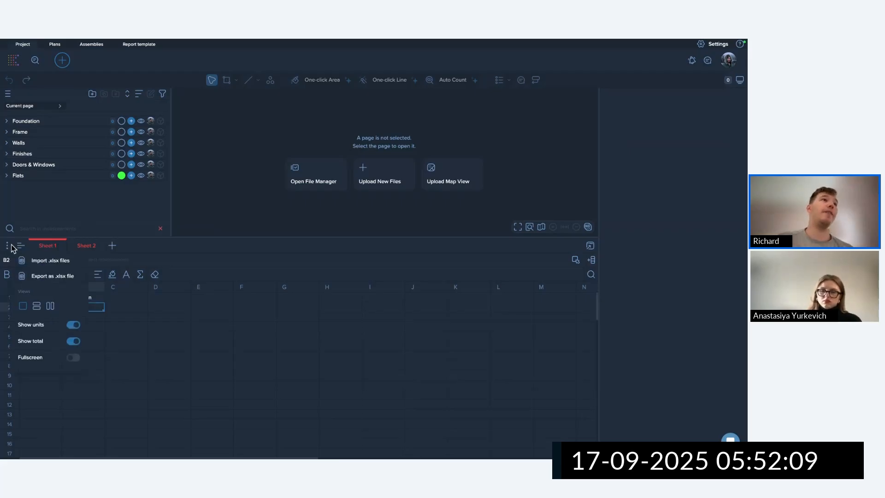
left_click(46, 258)
left_click(362, 251)
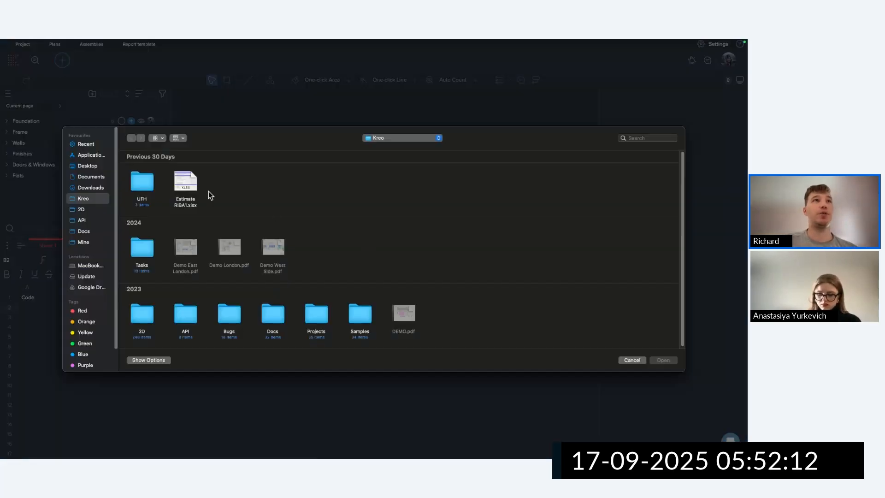
left_click(186, 185)
left_click(665, 360)
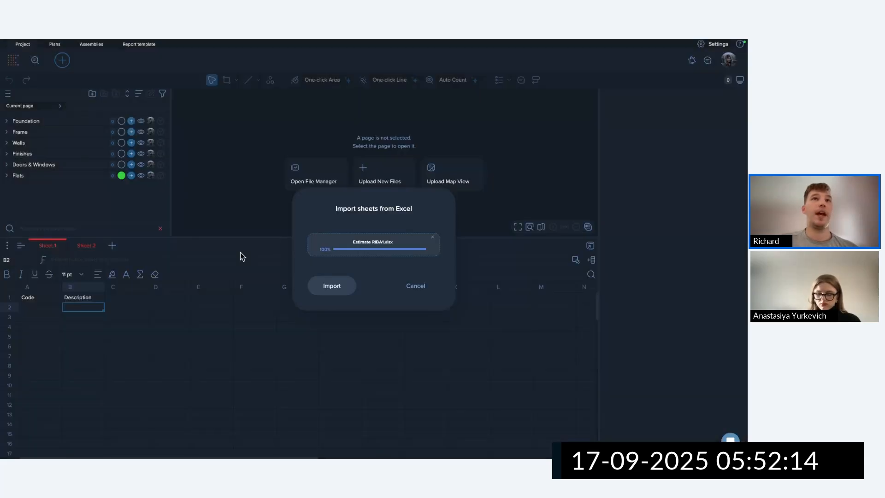
left_click(347, 286)
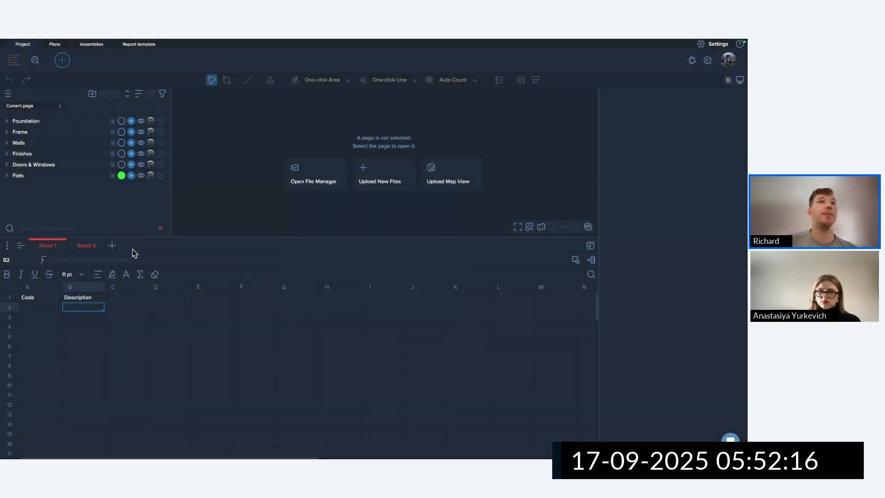
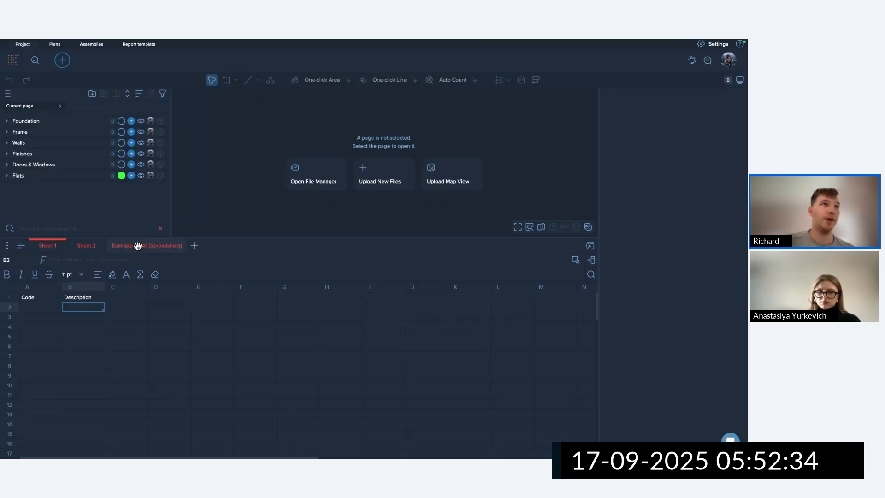
Switch to the Estimate RIBA1 sheet and inspect the header cells of its Substructure/Superstructure table.
left_click(137, 246)
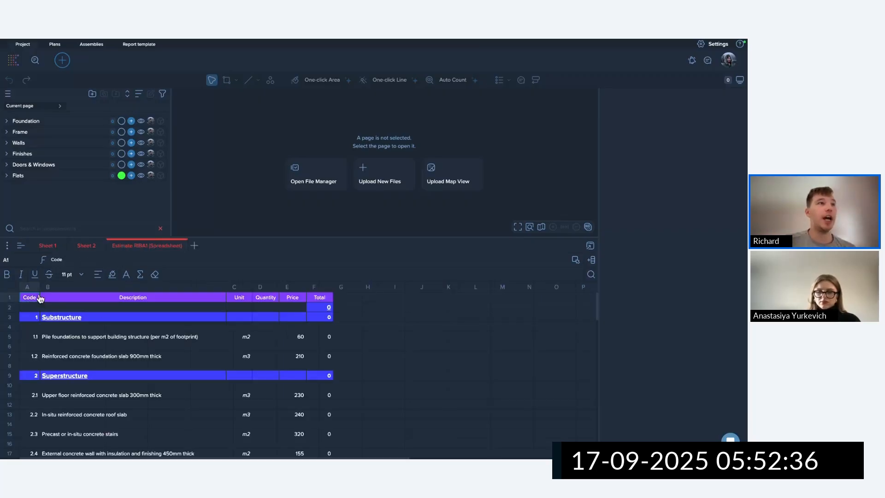
left_click_drag(29, 297, 330, 435)
left_click(437, 405)
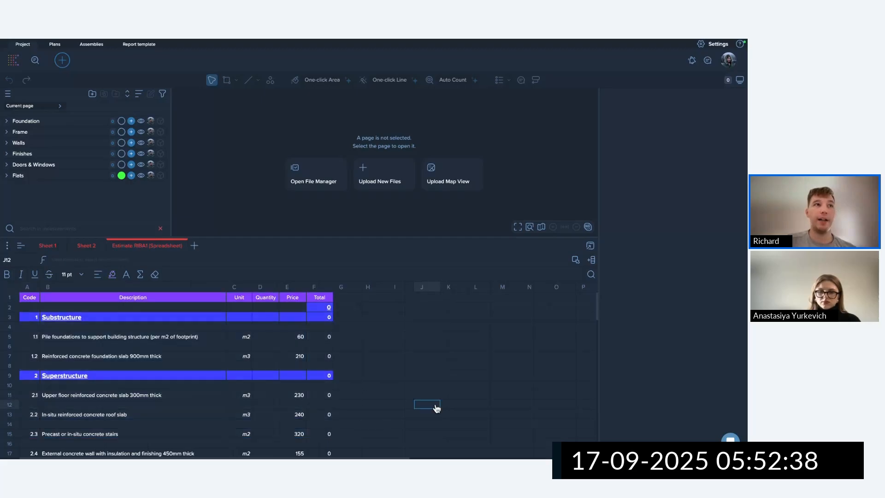
Expand Foundation and link the Piles group's area into cell D5.
left_click(7, 122)
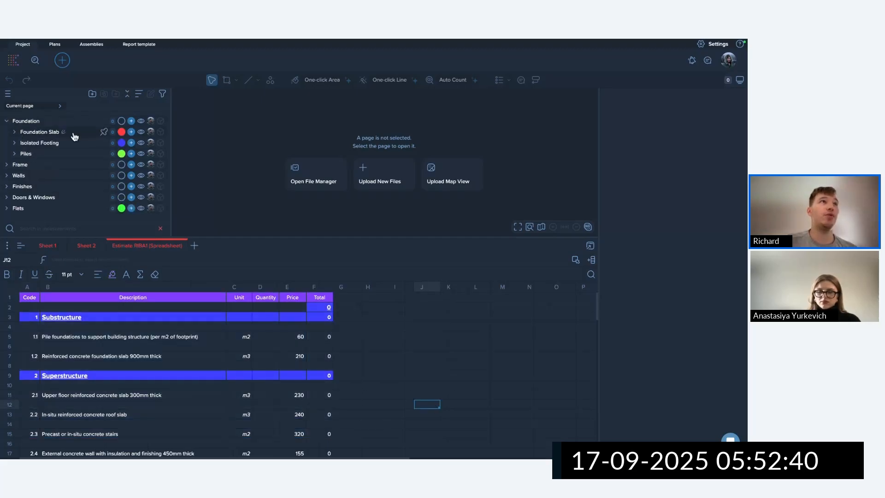
left_click(273, 337)
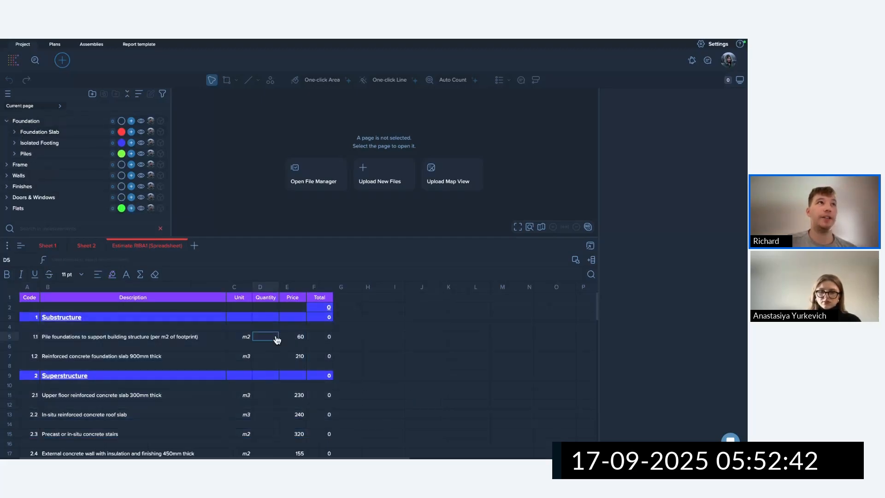
right_click(66, 153)
mouse_move(113, 184)
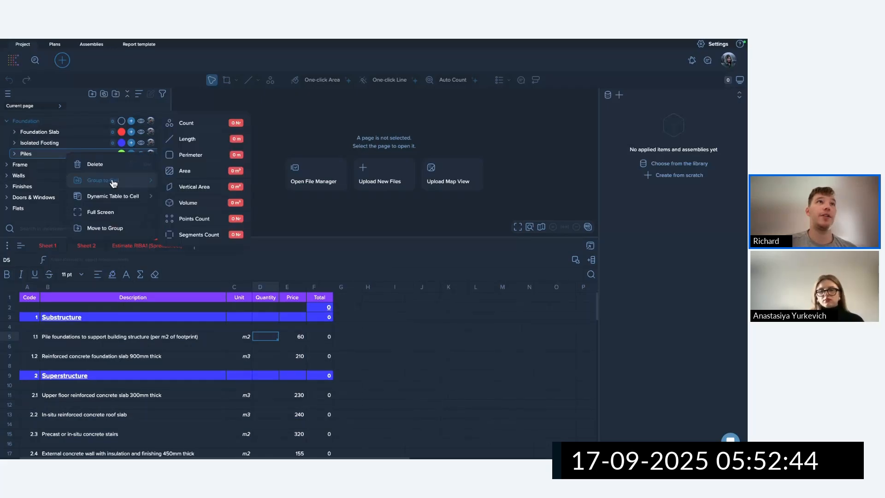
left_click(196, 175)
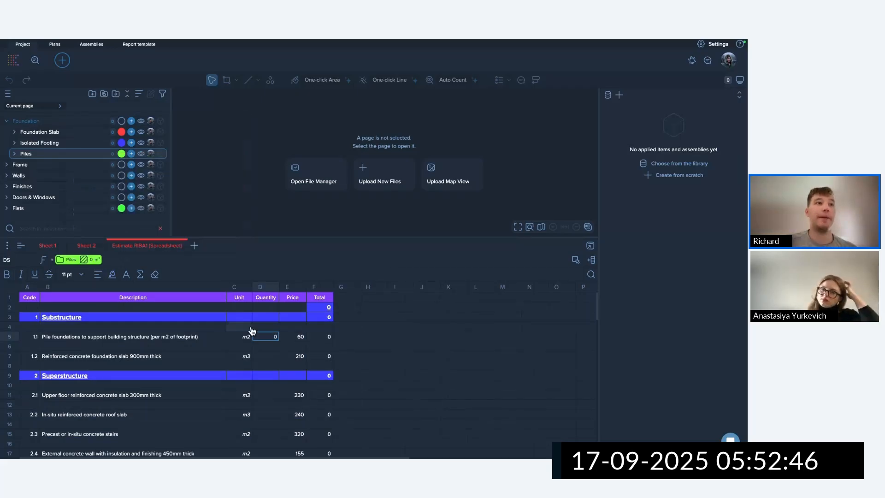
Link the Foundation Slab group's volume into cell D7.
left_click(259, 358)
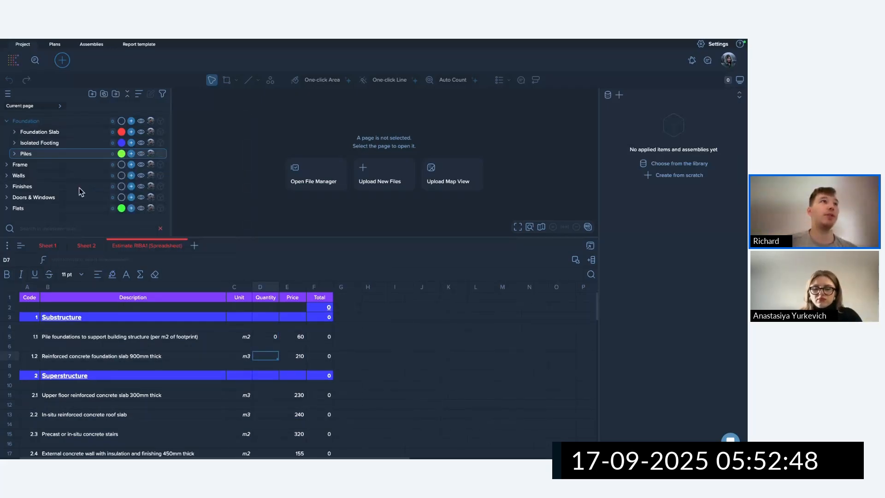
left_click(77, 133)
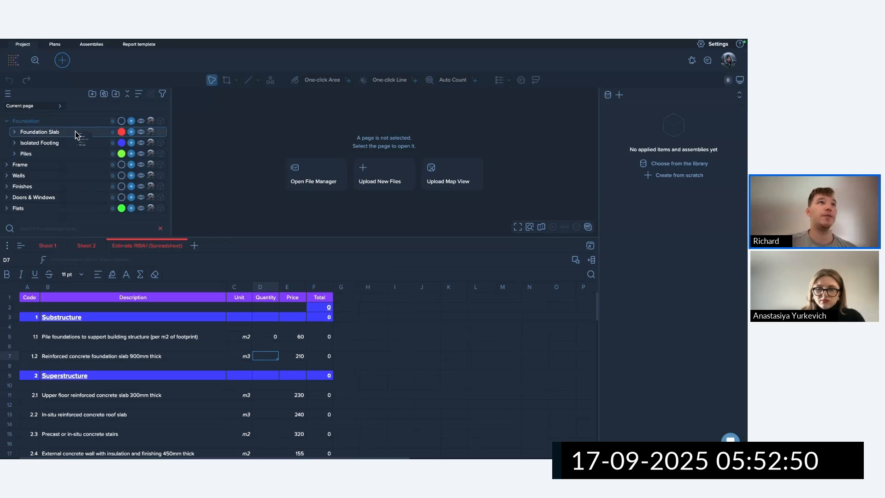
right_click(76, 134)
mouse_move(117, 161)
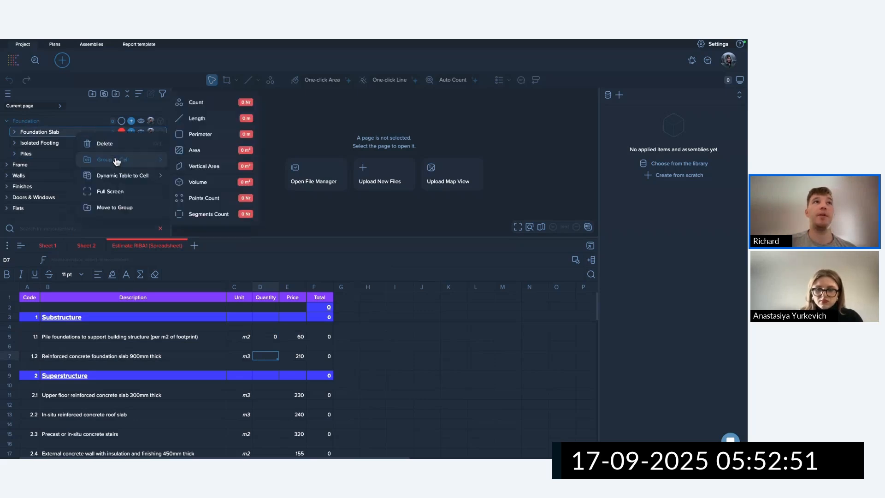
left_click(204, 184)
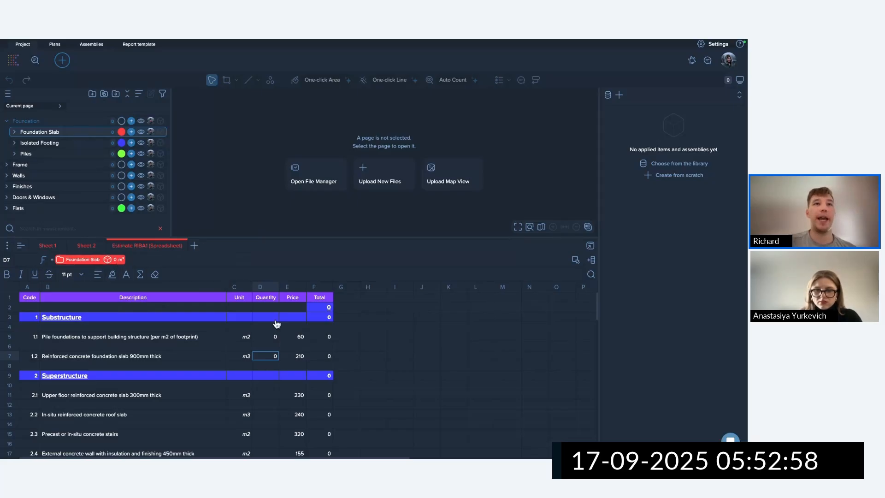
left_click(194, 245)
Rename the new Sheet 2 to 'Takeoffs'.
left_click(87, 247)
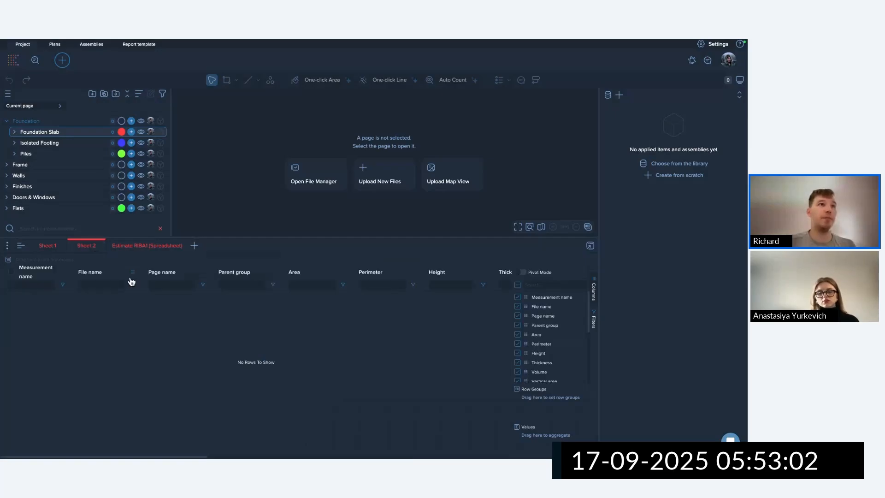
double_click(92, 244)
type("Takeo")
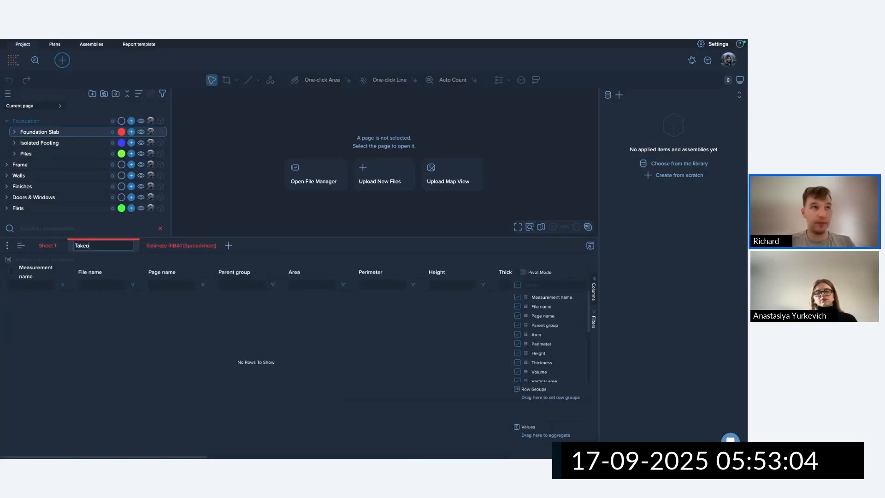
type("ffs")
key("Return")
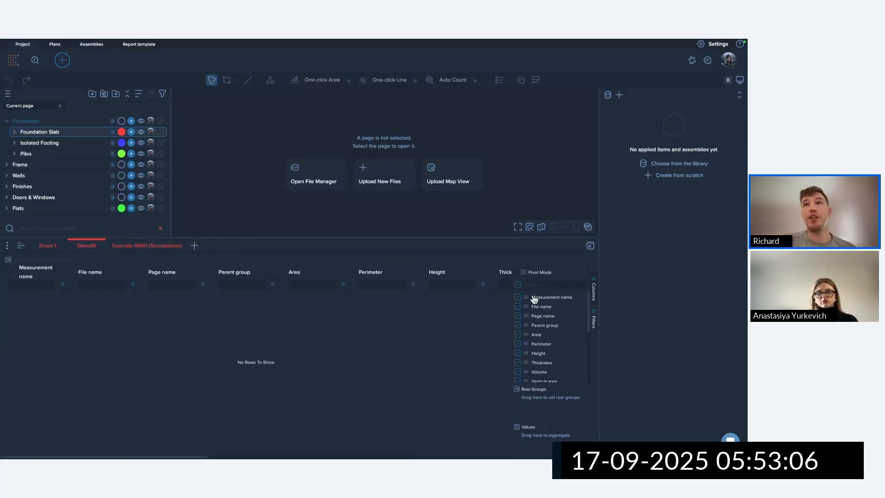
Clear all columns and group rows by Level 1 through Level 3 Grouping.
left_click(518, 286)
scroll(534, 333, "down", 5)
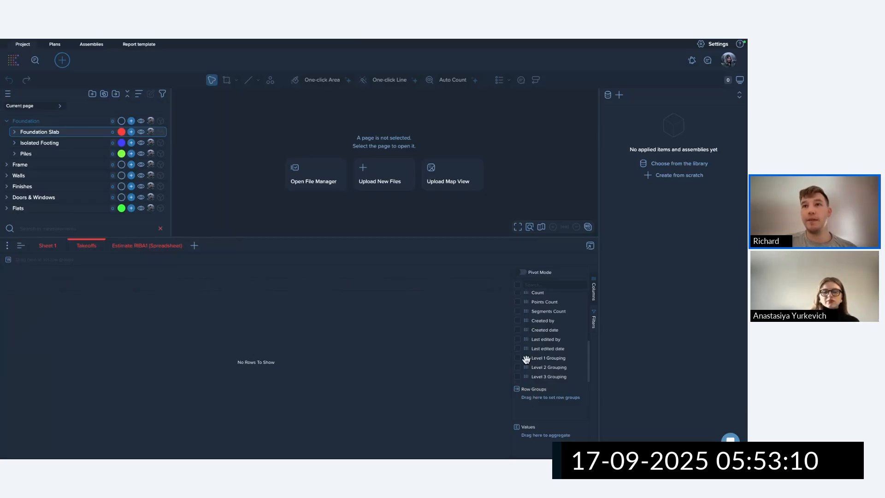
left_click_drag(527, 358, 541, 409)
left_click_drag(527, 376, 173, 261)
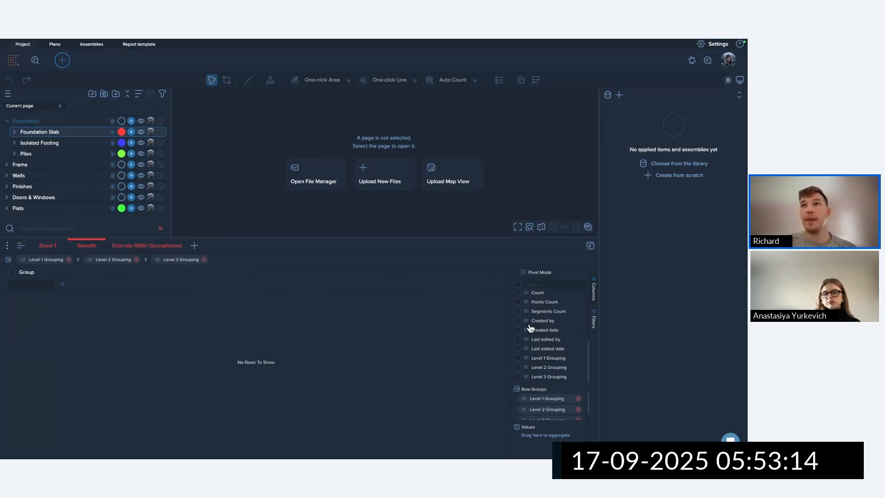
scroll(530, 319, "up", 1)
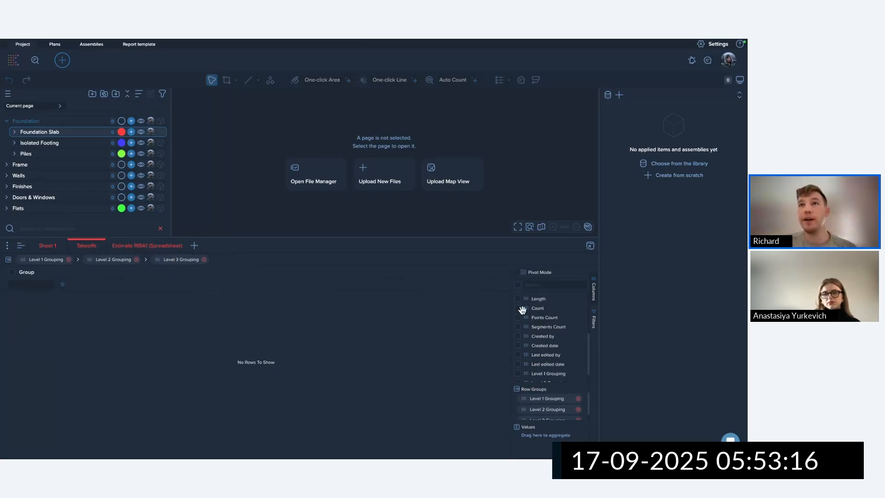
Show the Count, Length, Area, Perimeter and Volume columns in the grid.
left_click(518, 308)
left_click(518, 299)
scroll(522, 329, "up", 3)
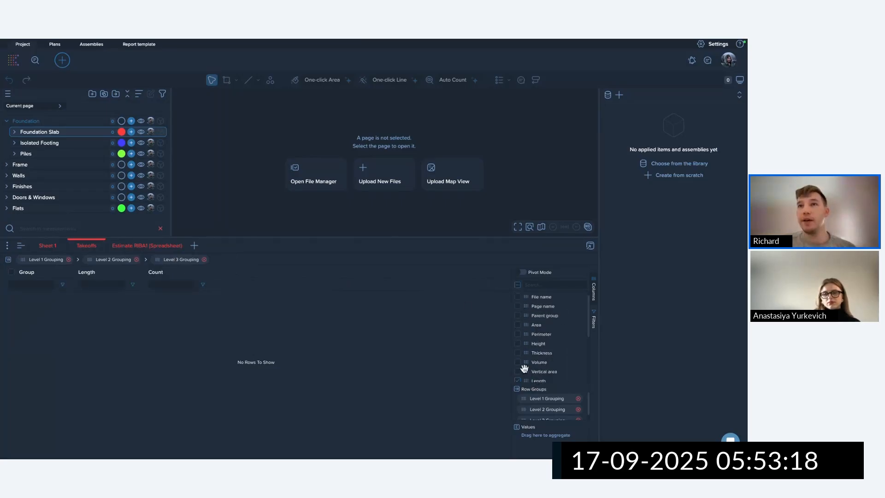
left_click(518, 325)
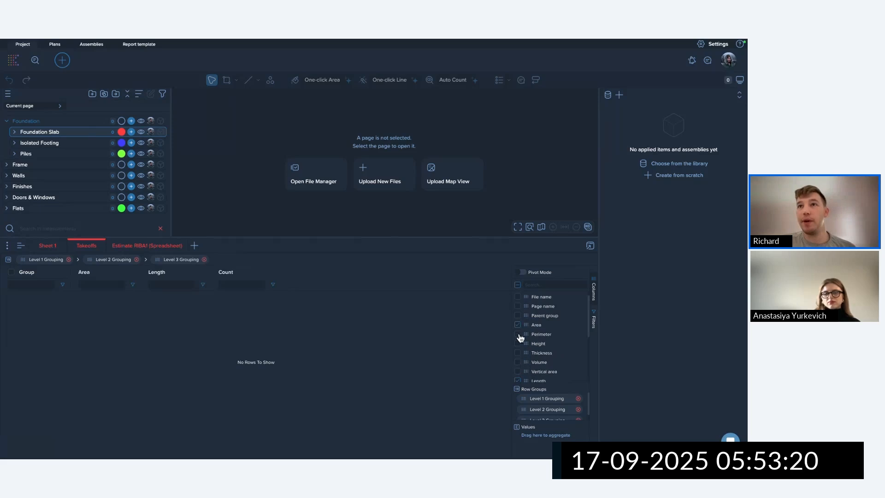
left_click(518, 335)
left_click(518, 363)
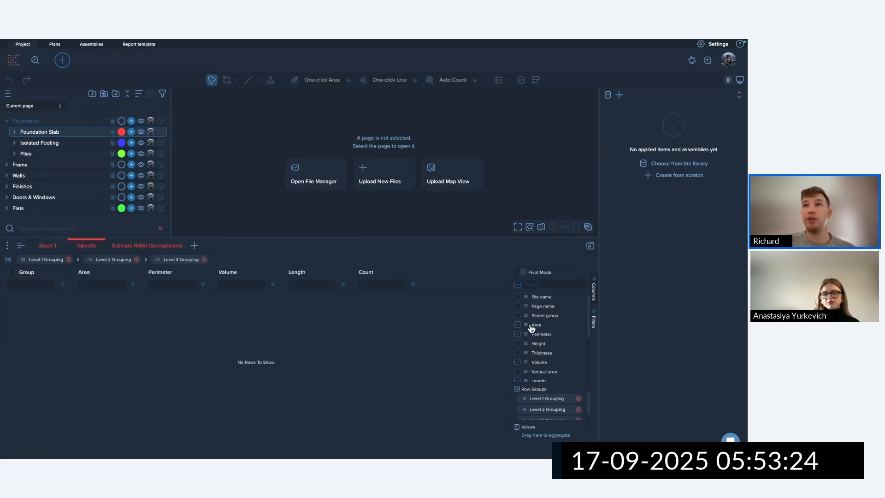
Sum Area, Perimeter, Volume, Length and Count as values per group.
left_click_drag(527, 325, 544, 428)
left_click_drag(526, 333, 542, 436)
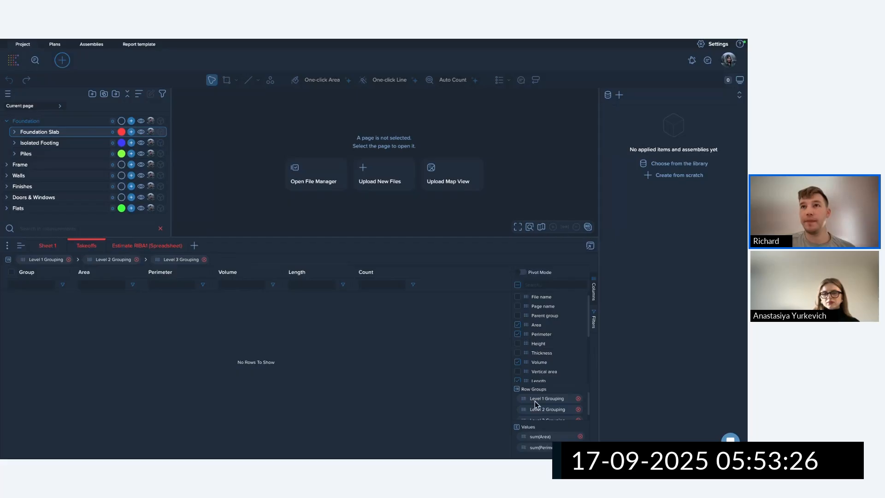
left_click_drag(526, 363, 540, 443)
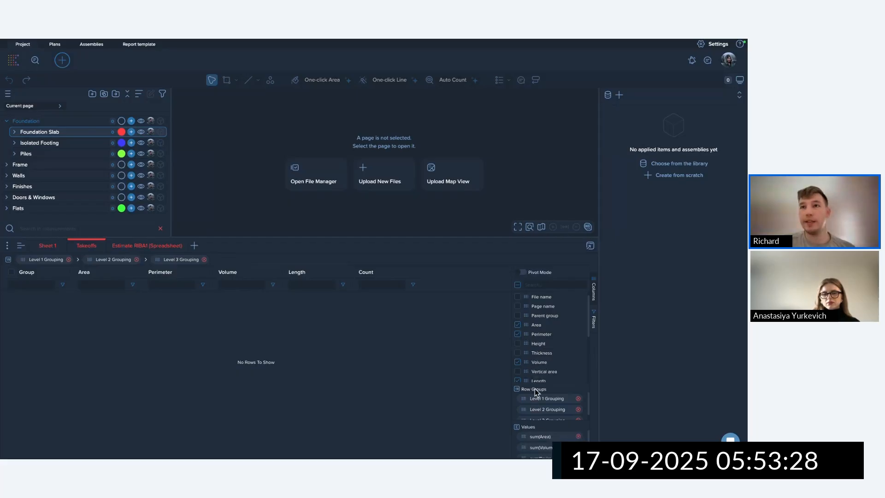
left_click_drag(527, 379, 540, 436)
scroll(537, 367, "down", 2)
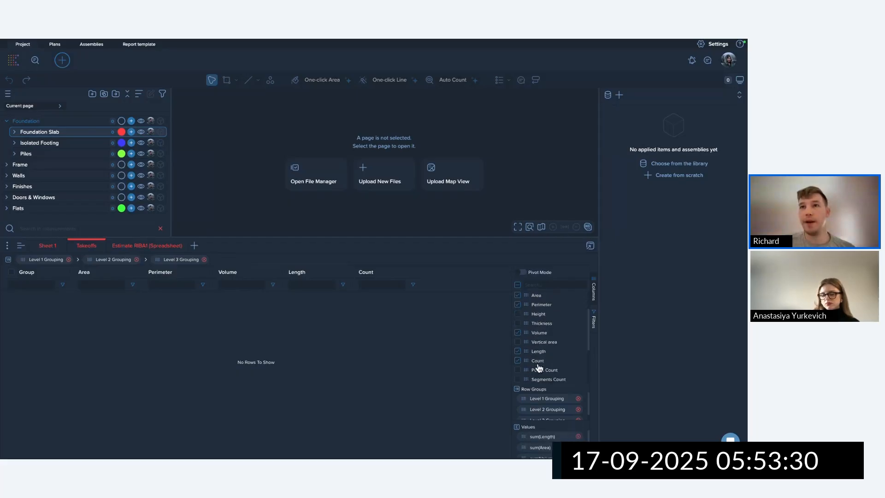
left_click_drag(527, 360, 544, 434)
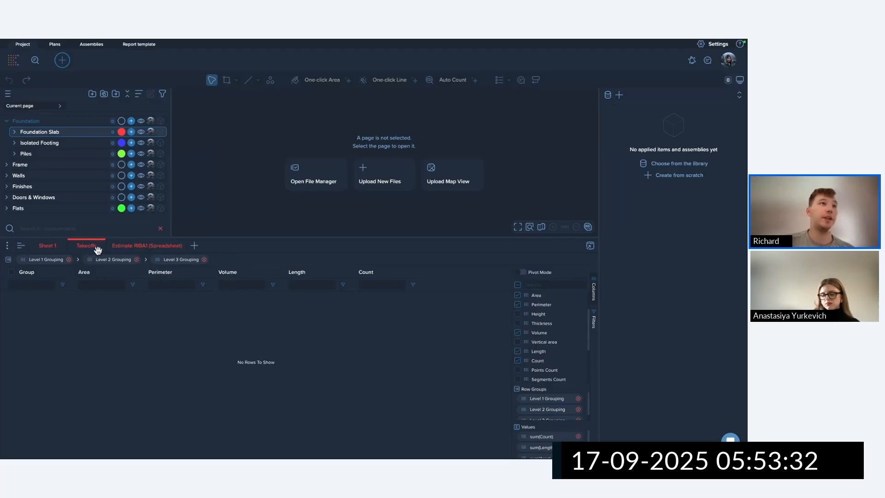
Colour the Takeoffs sheet tab green and widen the Group column.
left_click(113, 259)
left_click(113, 276)
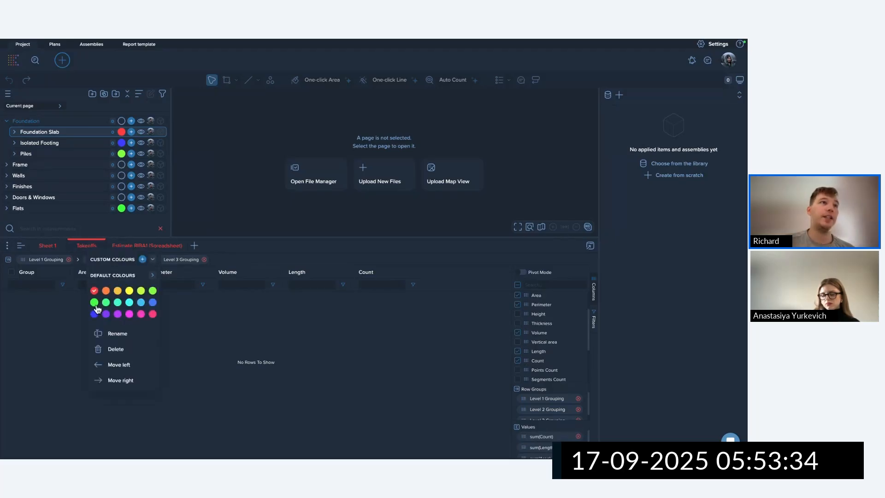
left_click(95, 303)
left_click(223, 247)
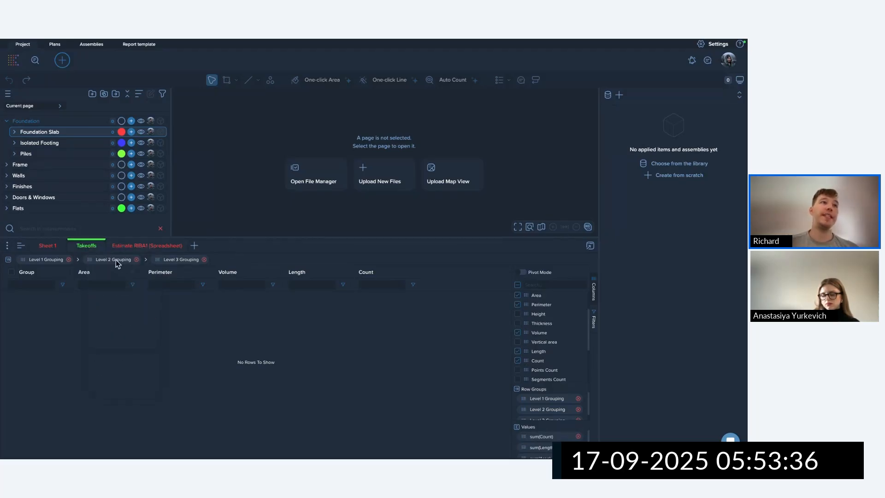
left_click_drag(71, 272, 155, 270)
Look through the group panel's template options, then return to the projects home page.
left_click(8, 94)
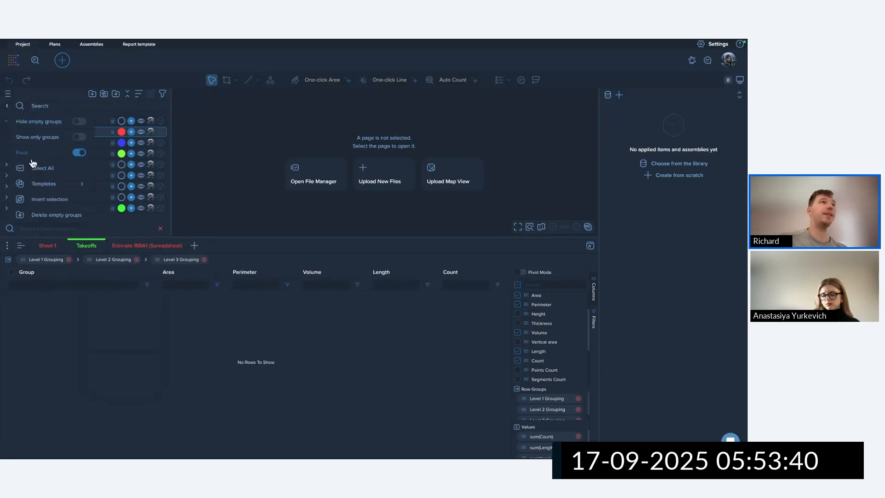
mouse_move(51, 186)
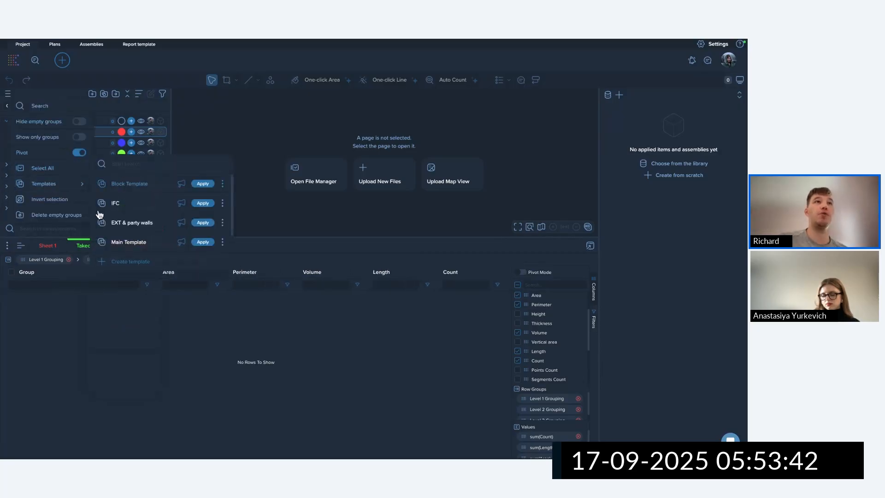
left_click(263, 138)
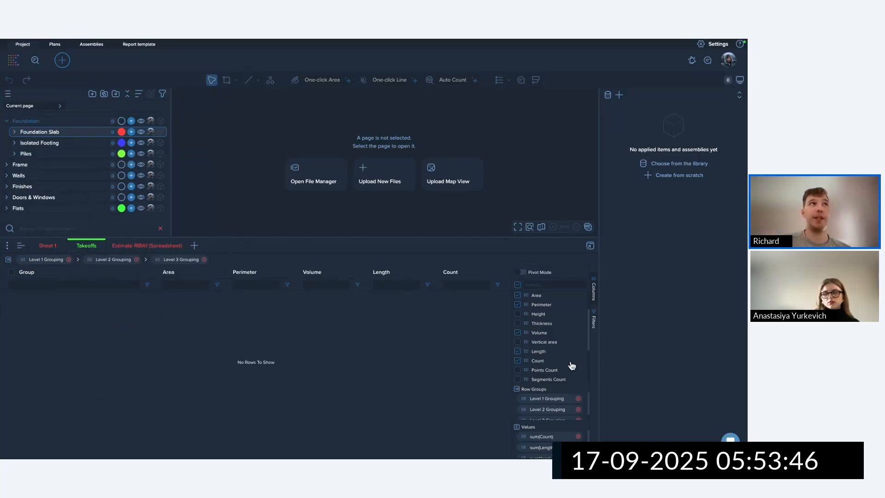
left_click(8, 95)
mouse_move(82, 183)
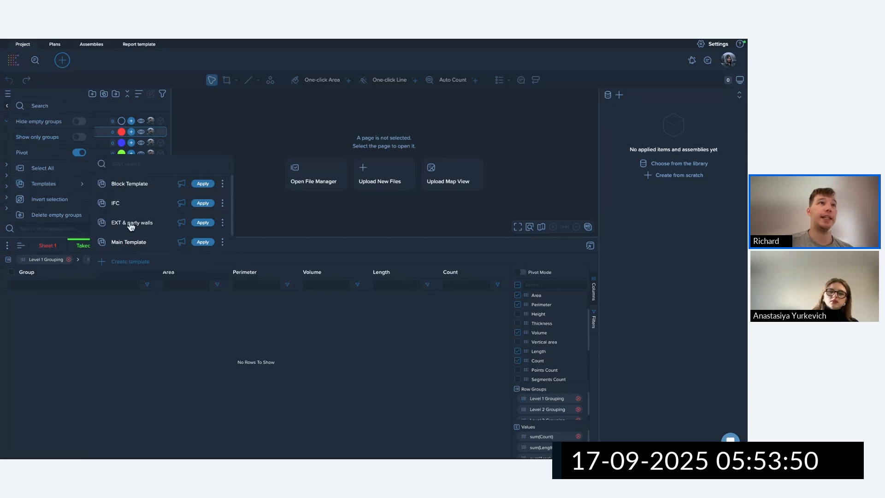
left_click(222, 242)
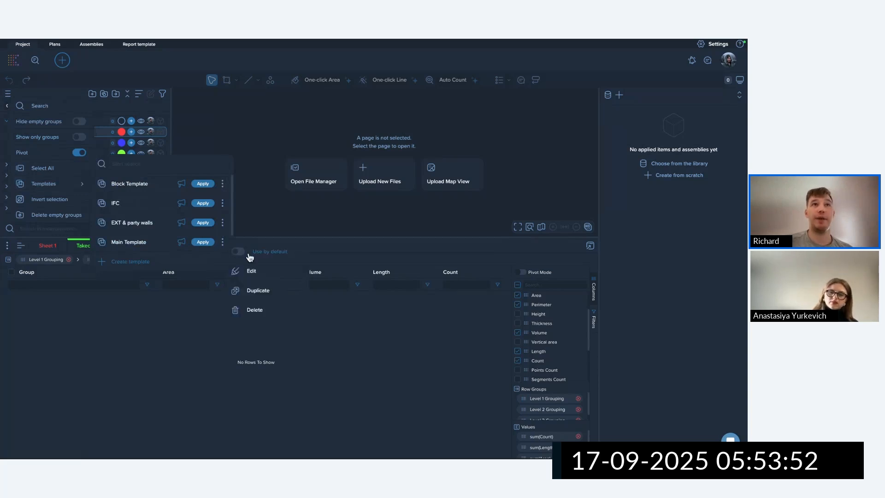
left_click(14, 60)
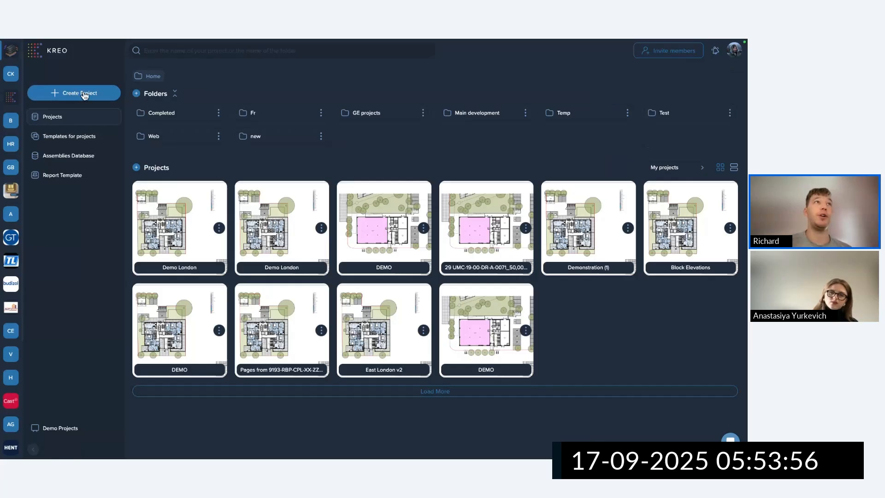
Start a new project using the Demo tempalte NRM1 template.
left_click(69, 136)
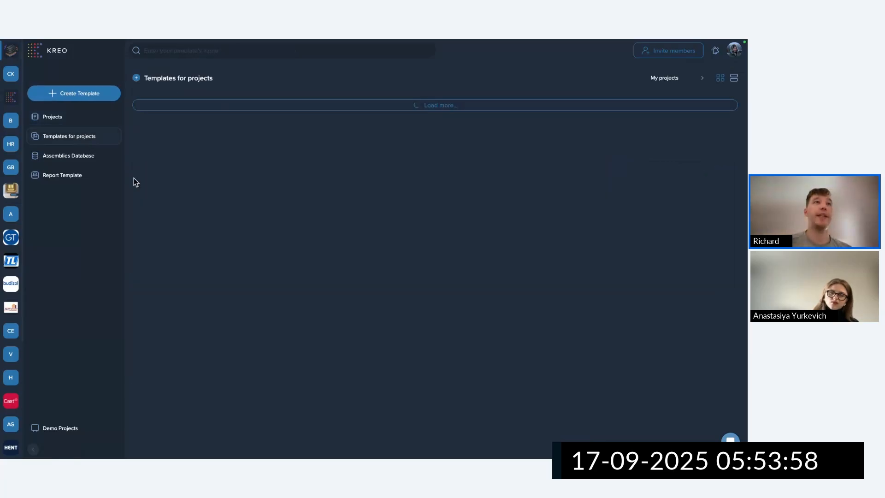
left_click(59, 118)
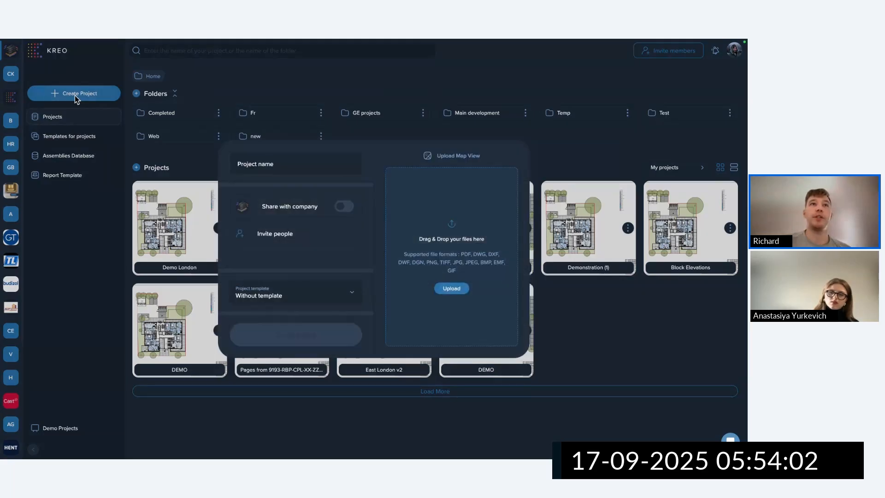
left_click(258, 291)
left_click(263, 338)
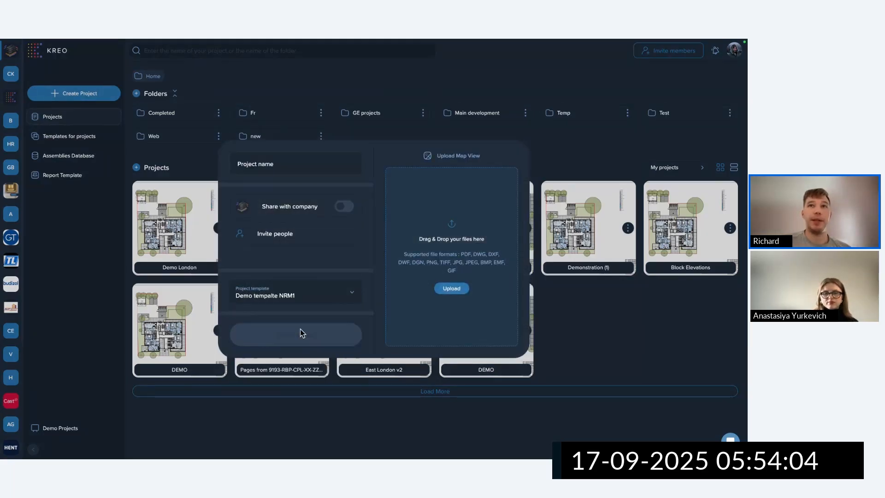
Upload Demo London.pdf, create the project, and open Demo London.
left_click(446, 290)
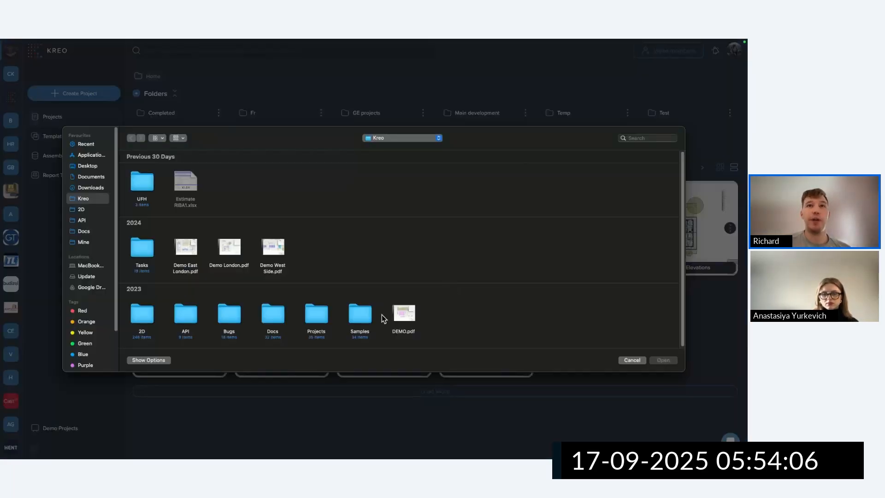
left_click(229, 248)
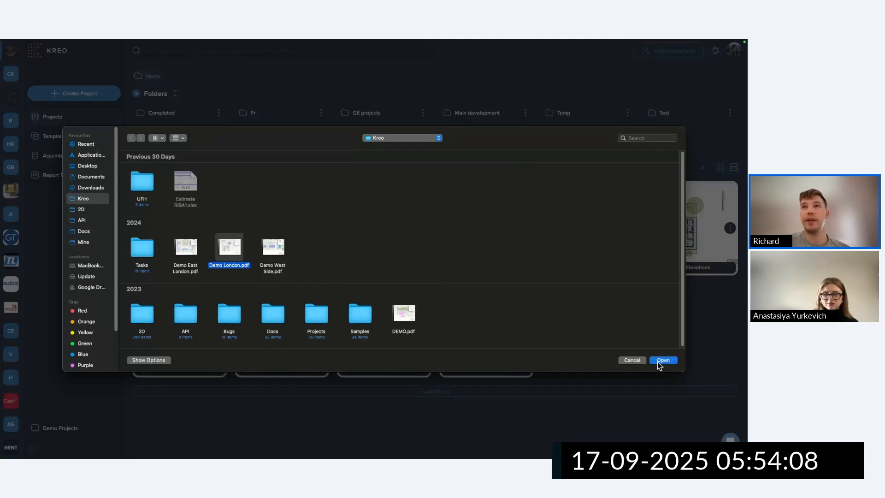
left_click(663, 360)
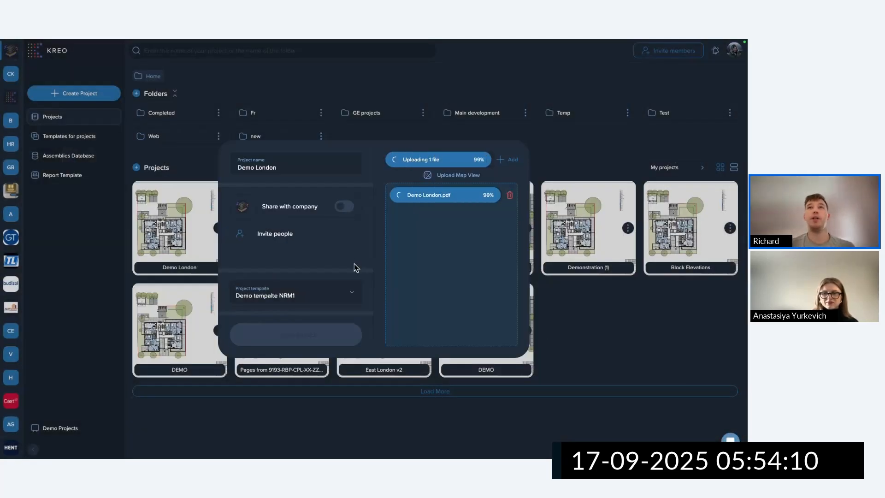
left_click(299, 338)
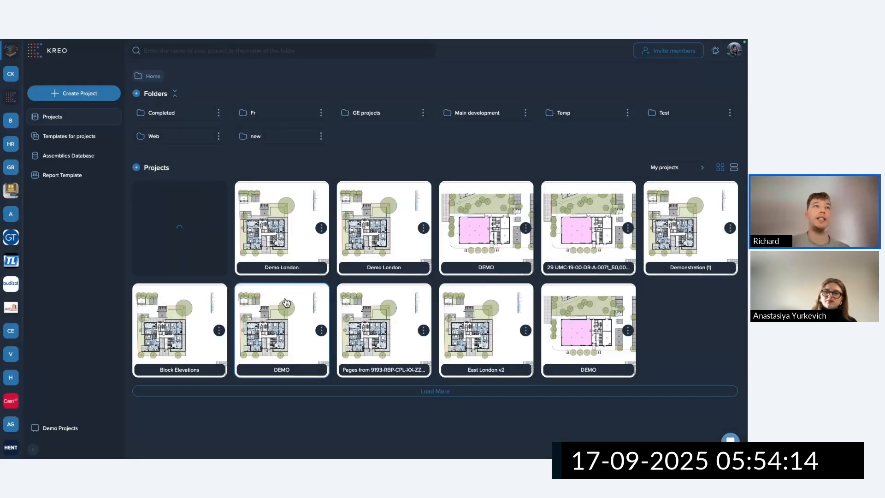
left_click(186, 211)
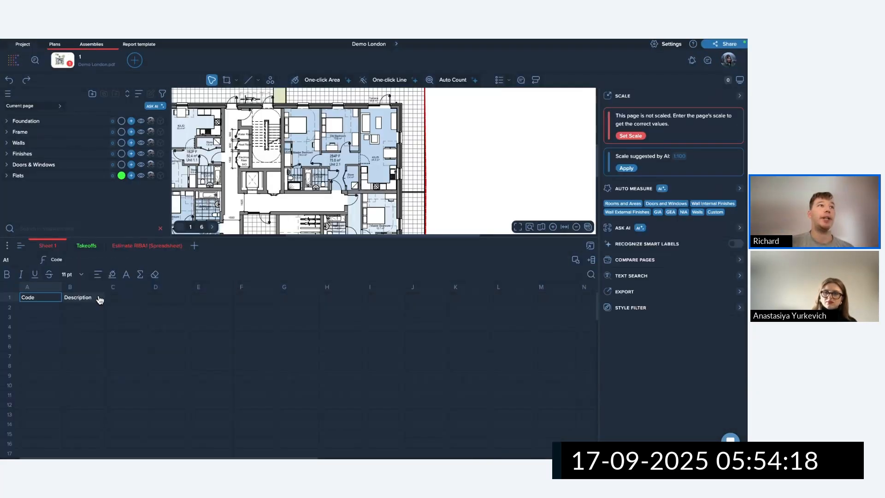
Check Takeoffs, enlarge the plan, open Estimate RIBA1, apply the 1:100 scale, expand Foundation.
left_click(92, 247)
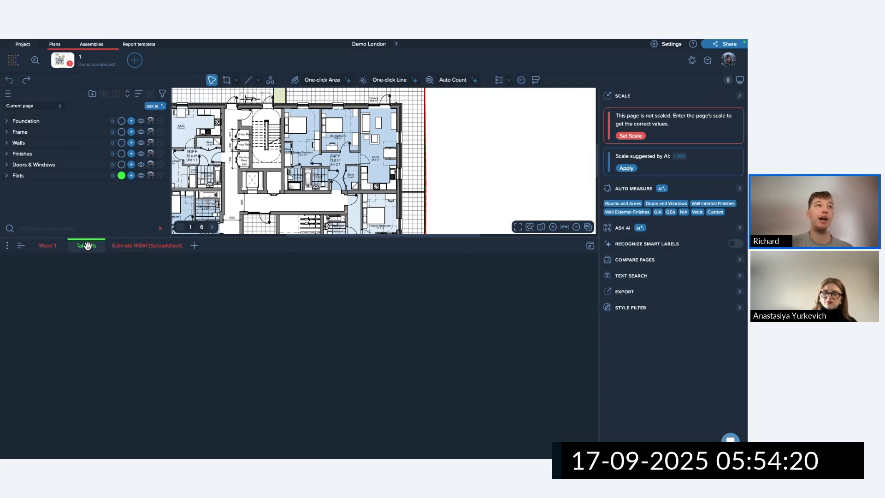
left_click_drag(237, 238, 236, 265)
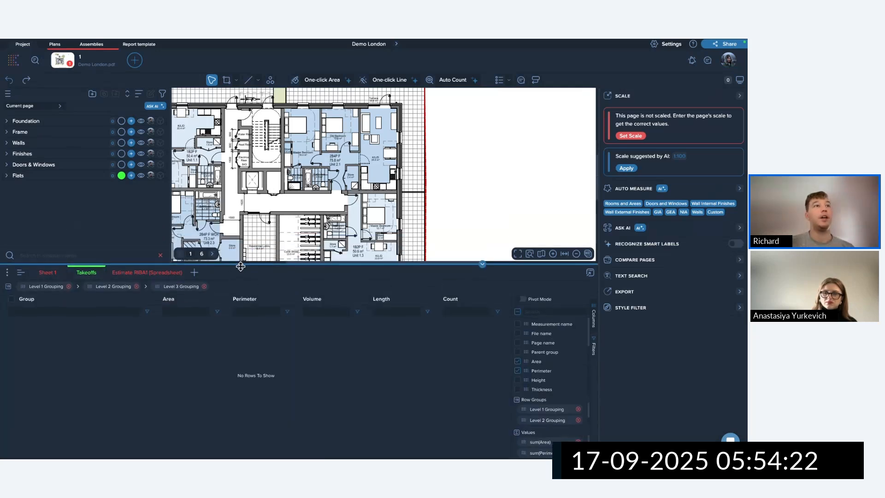
left_click(135, 272)
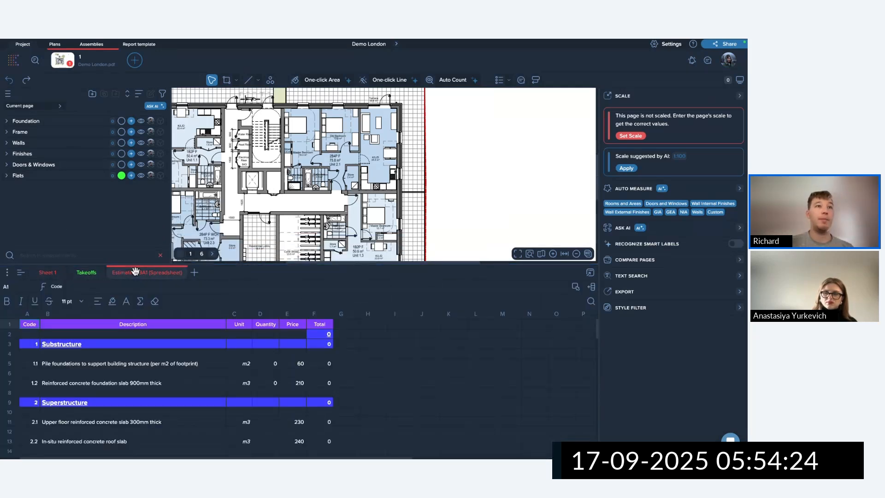
left_click(620, 168)
left_click(9, 123)
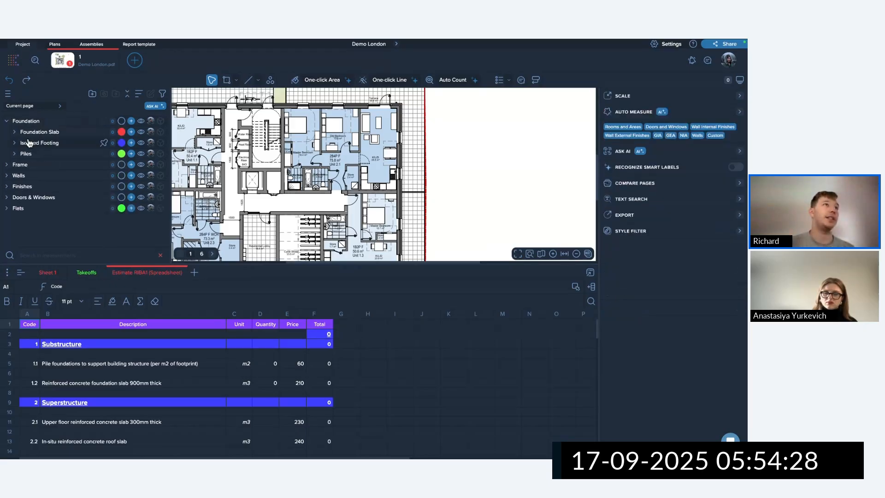
Draw a Foundation Slab rectangle covering the building footprint.
left_click(46, 132)
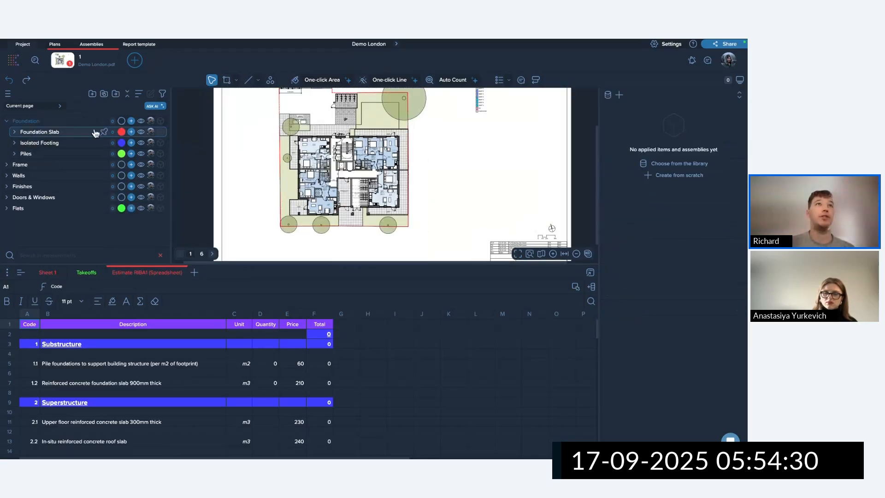
left_click(226, 79)
left_click(298, 136)
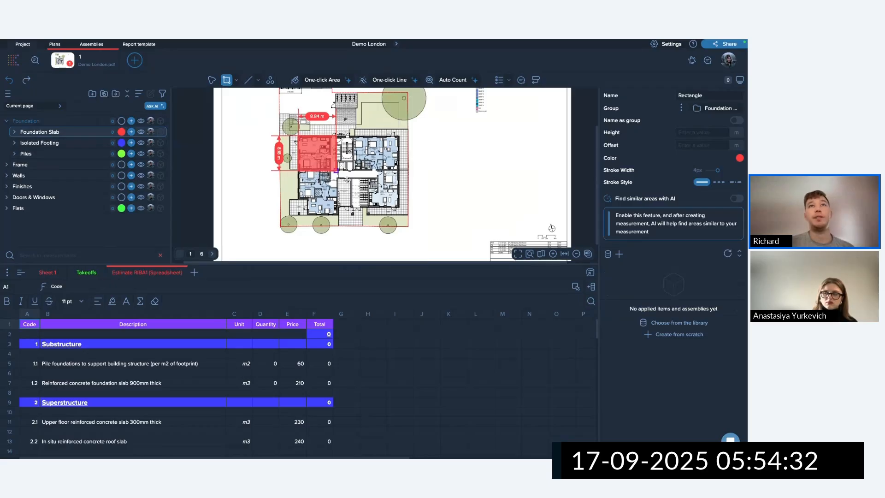
left_click(399, 214)
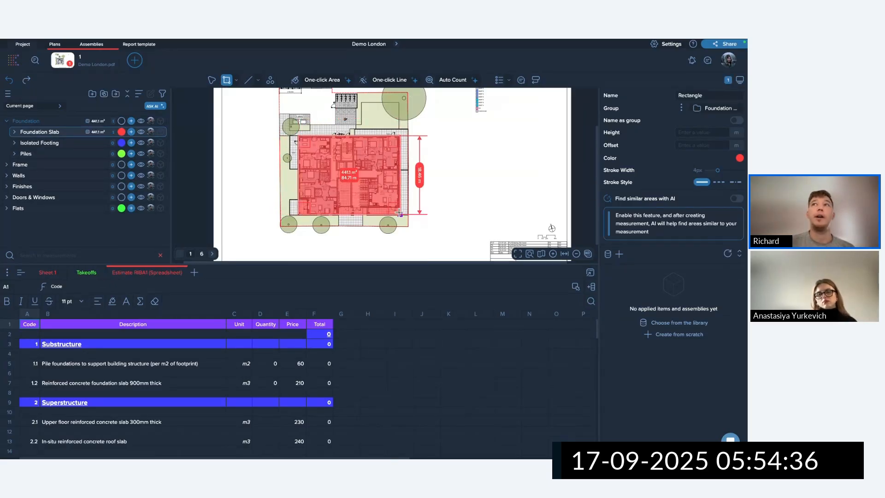
Set the slab measurement's height to 0.5 m.
left_click(210, 80)
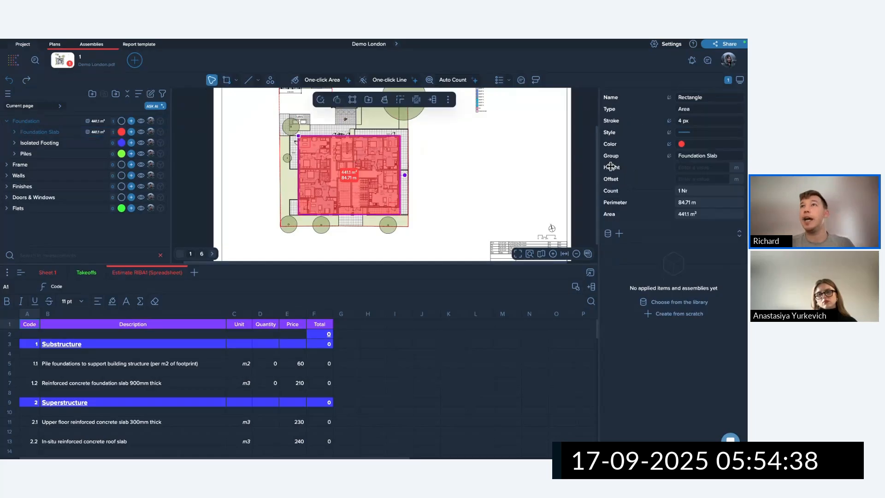
left_click(691, 169)
type("0.5")
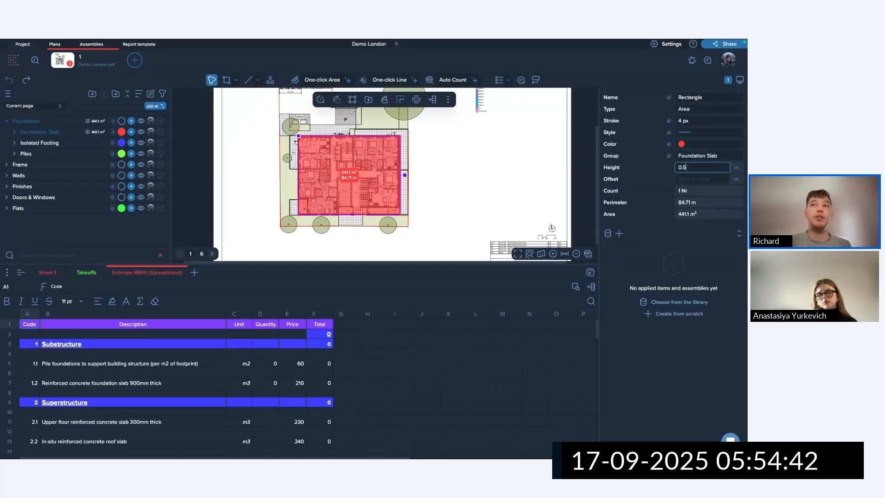
key("Return")
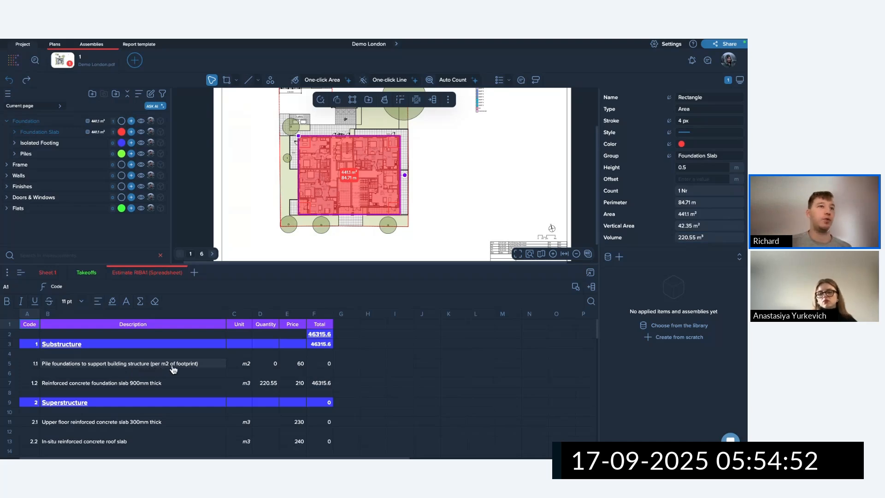
left_click(41, 154)
left_click(226, 80)
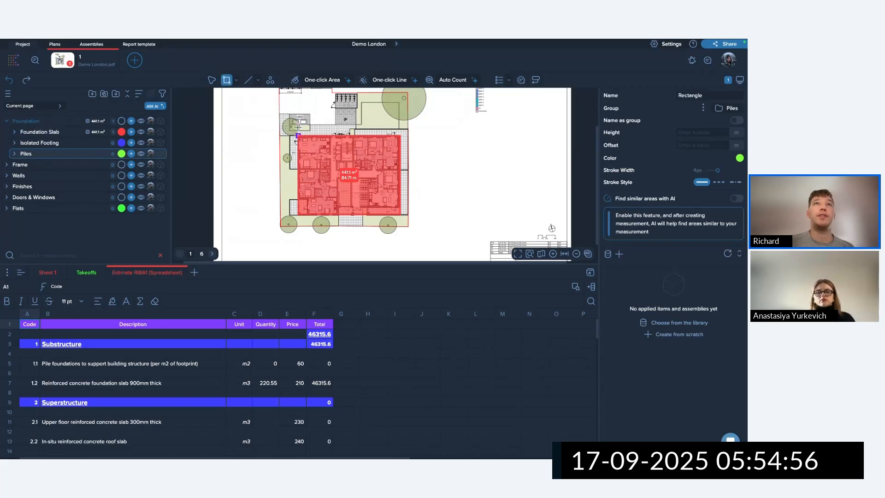
Draw the 592.29 m² Piles rectangle around the building and review the Foundation takeoffs.
mouse_move(291, 122)
left_mouse_down()
mouse_move(328, 193)
mouse_move(408, 216)
left_mouse_up()
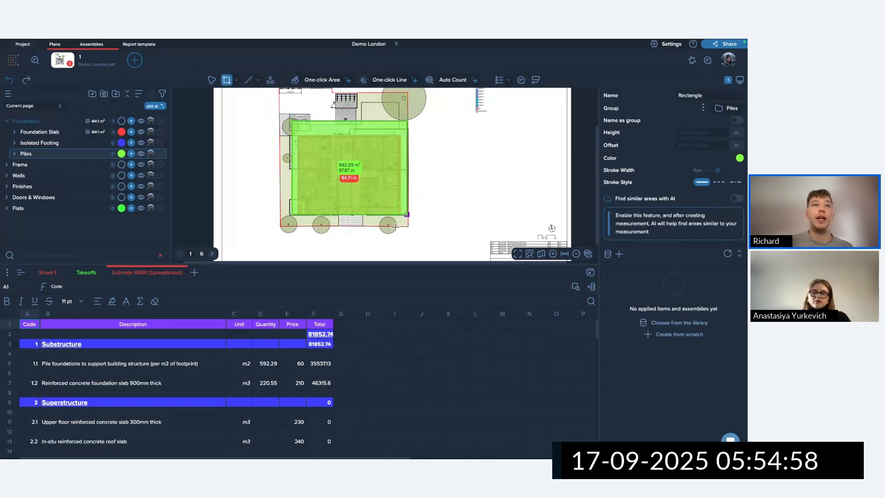
left_click(86, 273)
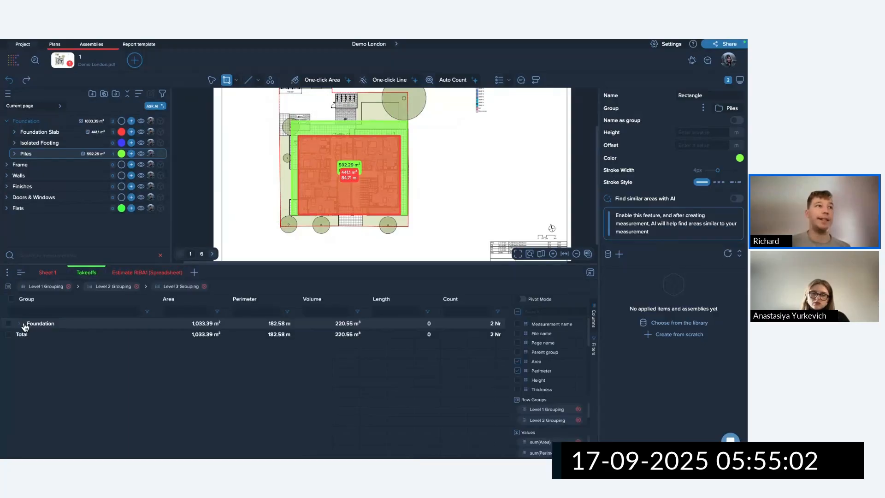
double_click(46, 323)
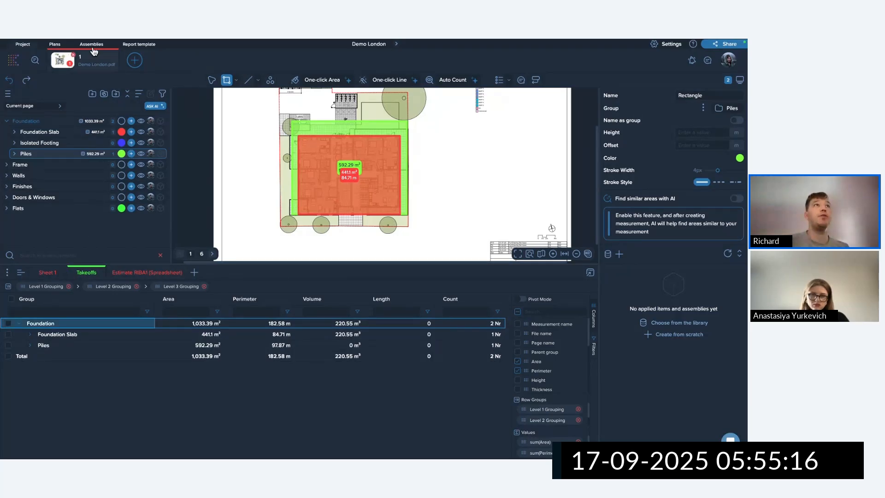
left_click(59, 236)
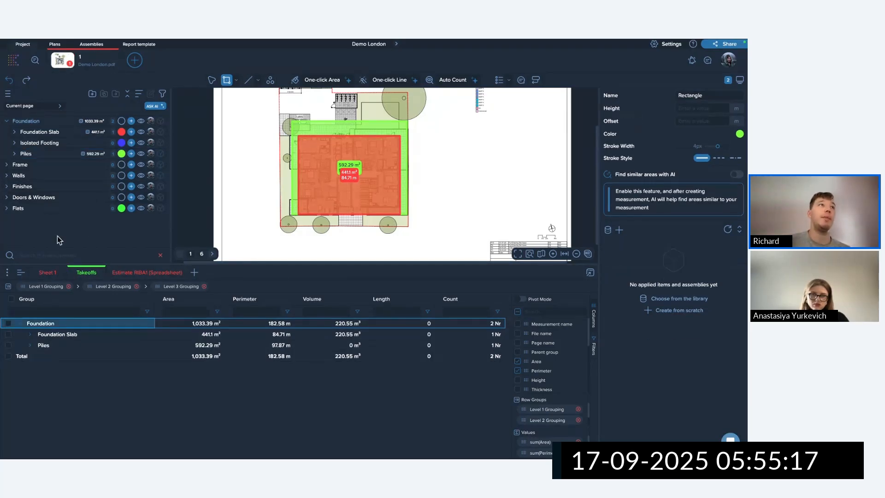
left_click(71, 134)
left_click(608, 254)
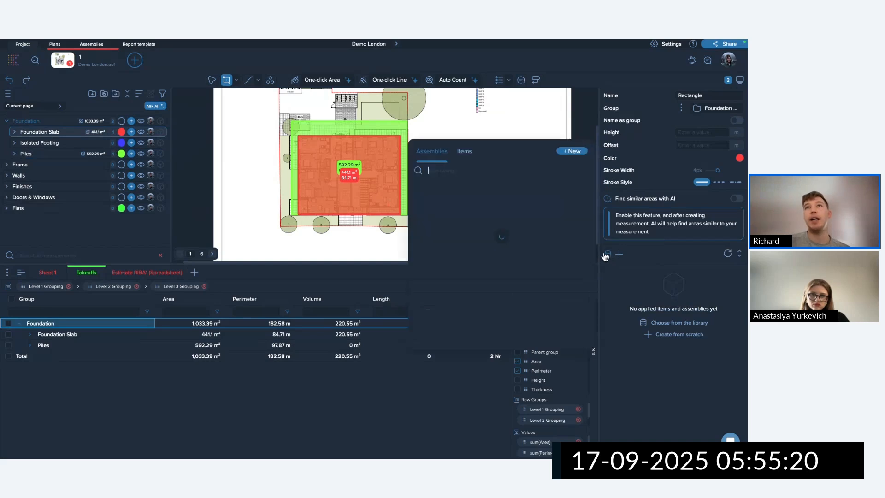
left_click(464, 152)
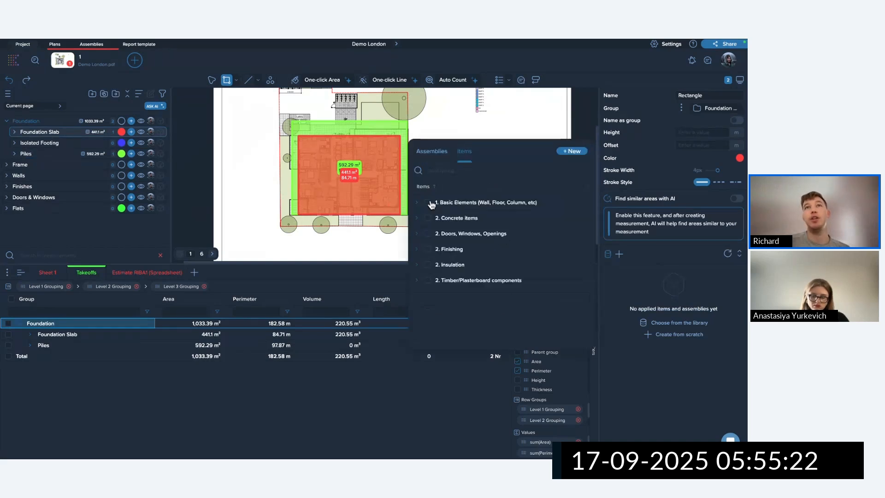
left_click(418, 203)
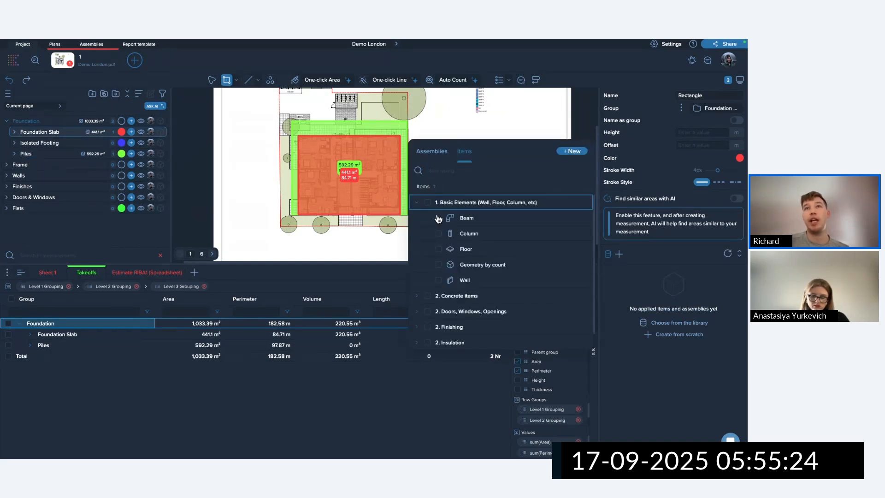
left_click(418, 203)
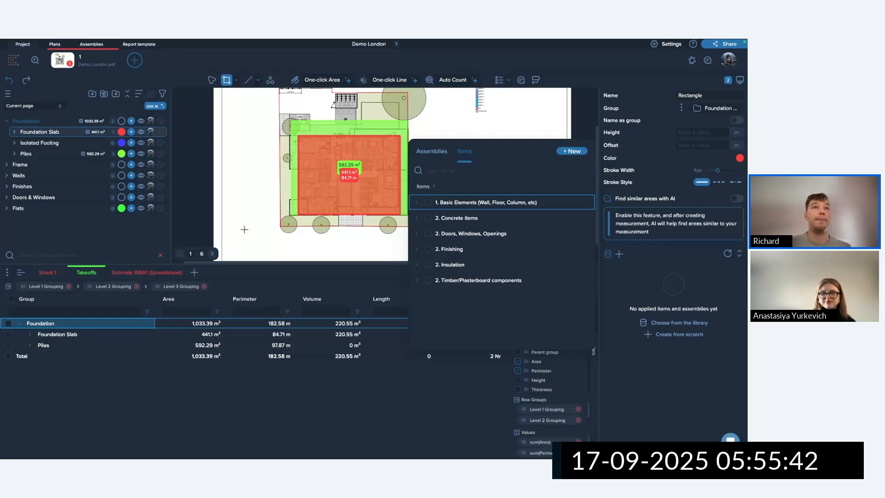
left_click(607, 267)
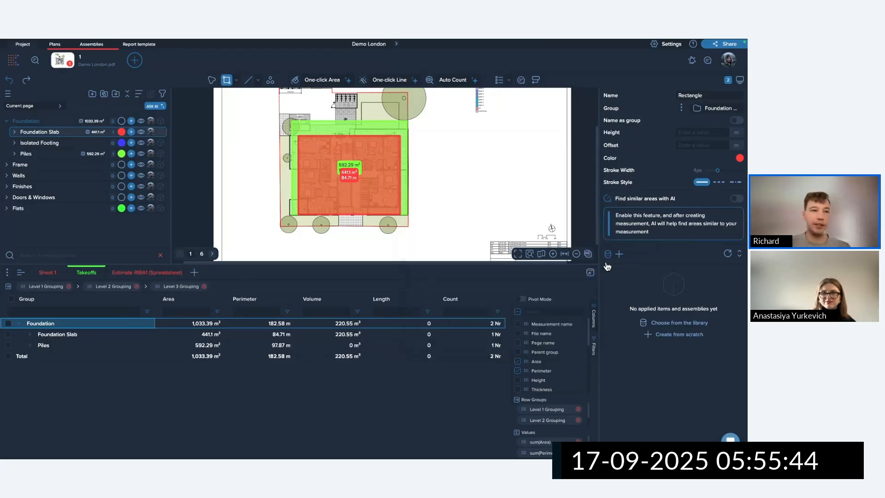